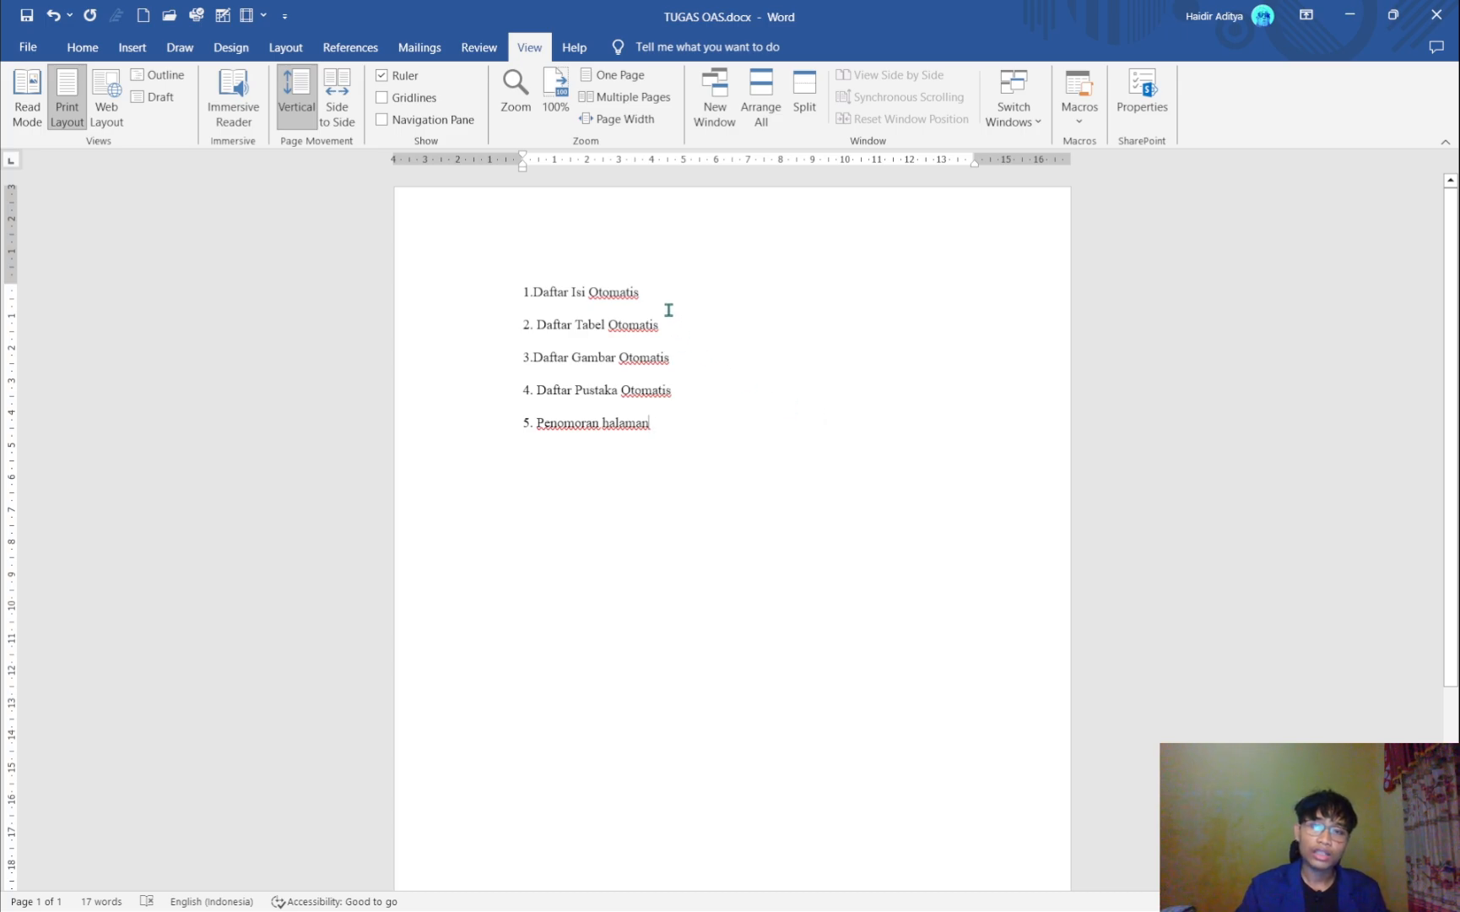
left_click_drag(667, 298, 469, 295)
left_click(694, 355)
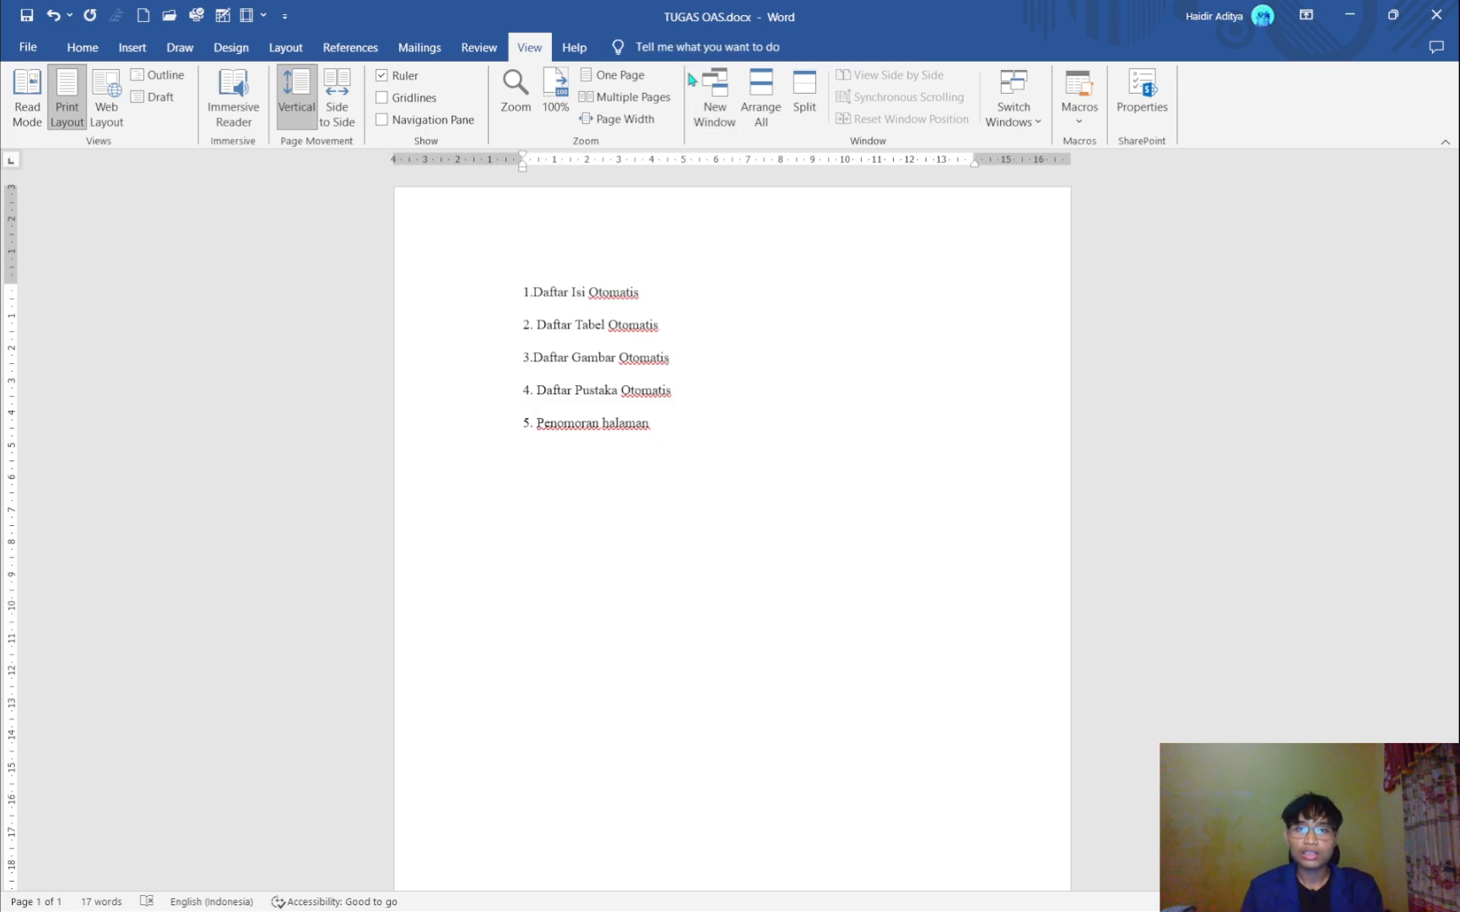
left_click_drag(697, 418, 512, 294)
left_click(515, 293)
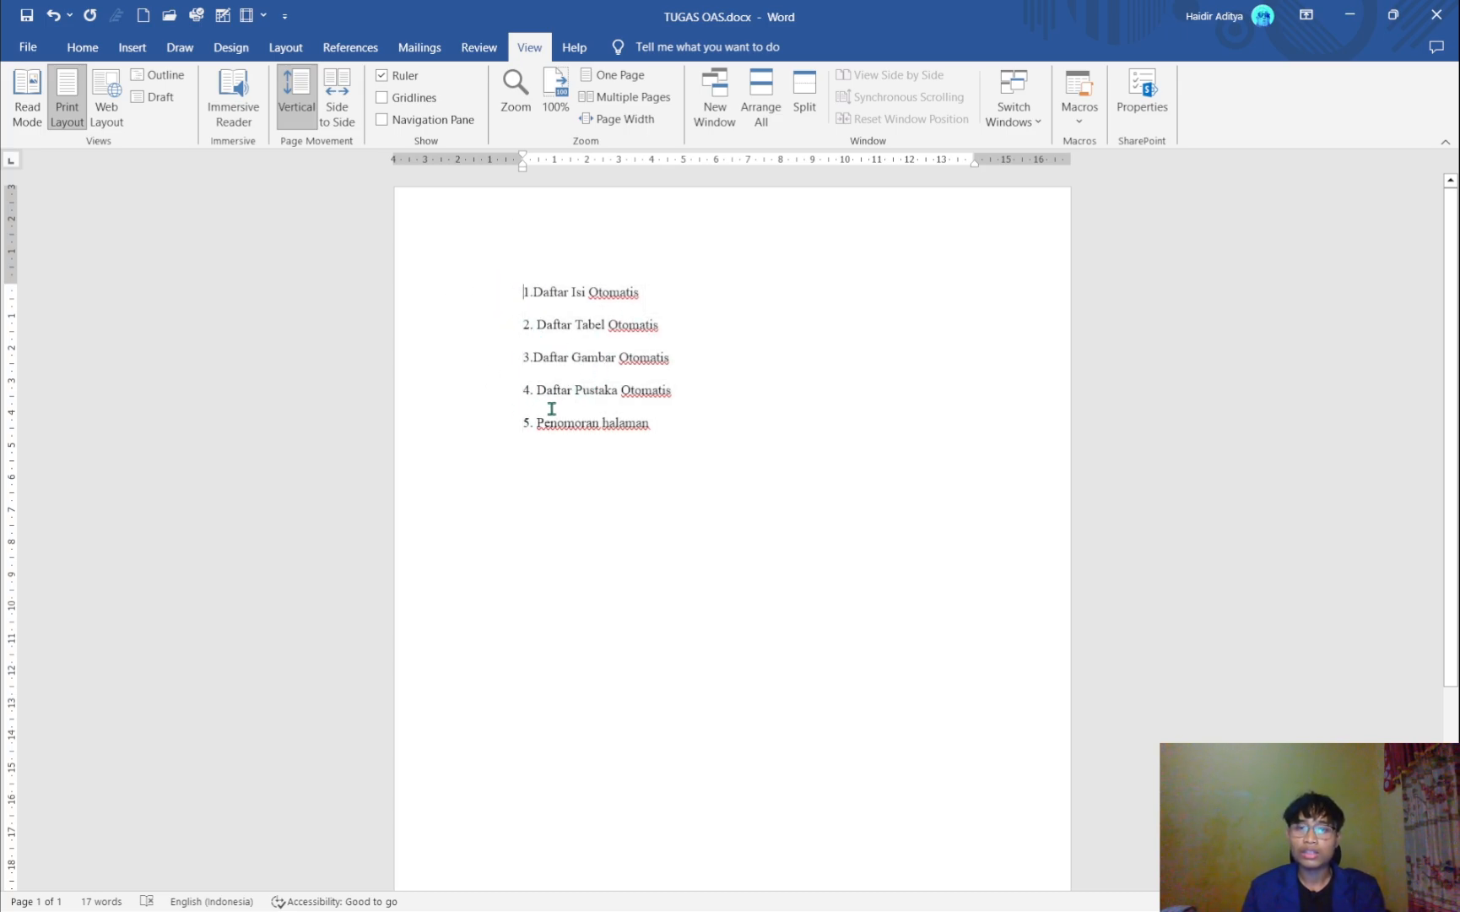
left_click_drag(516, 292, 631, 285)
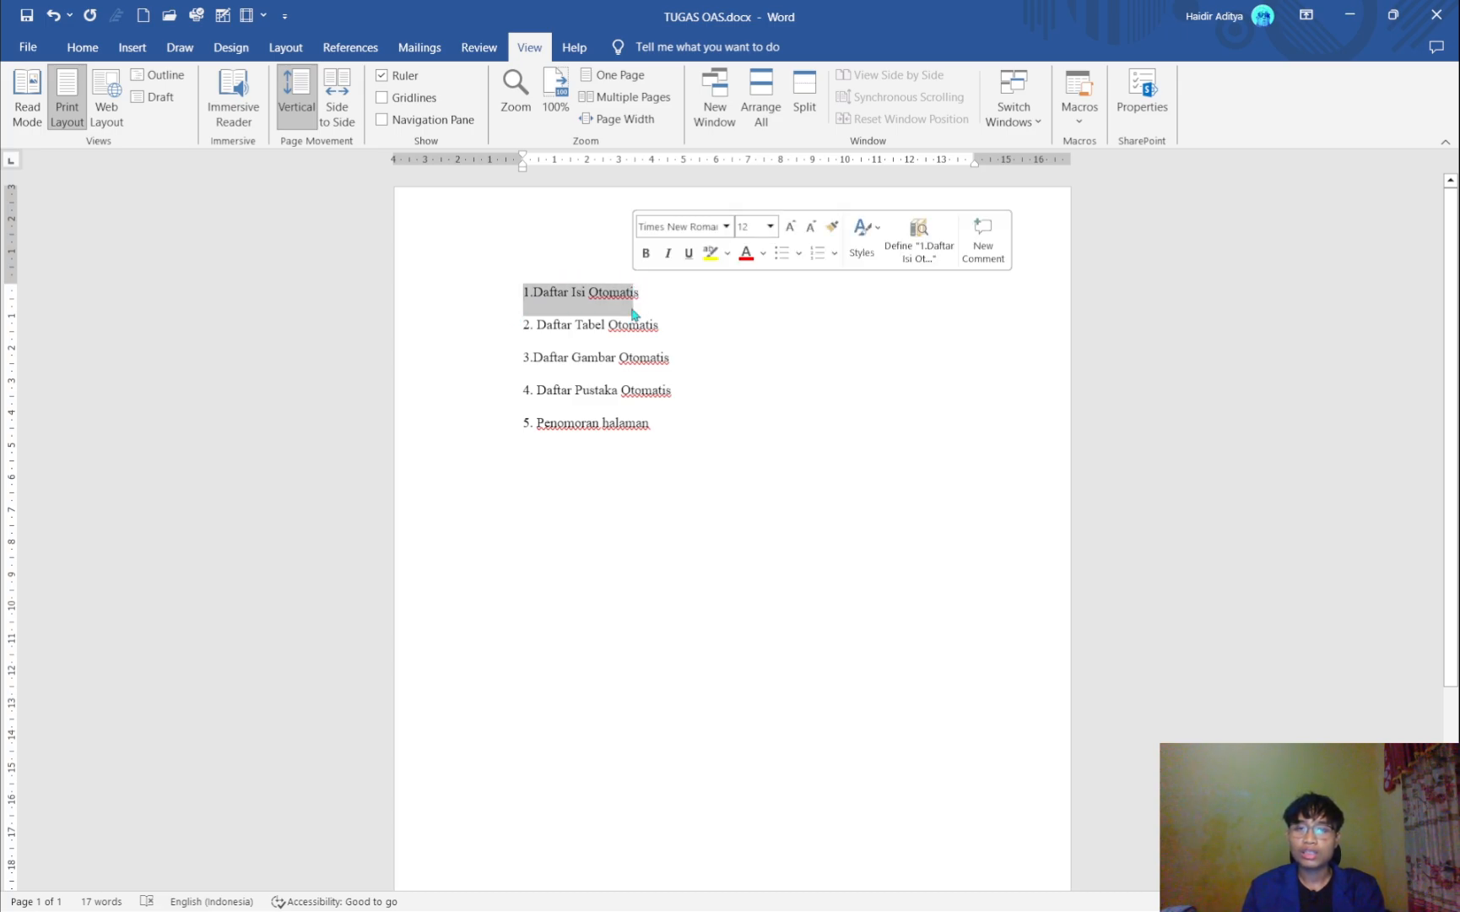
left_click(661, 446)
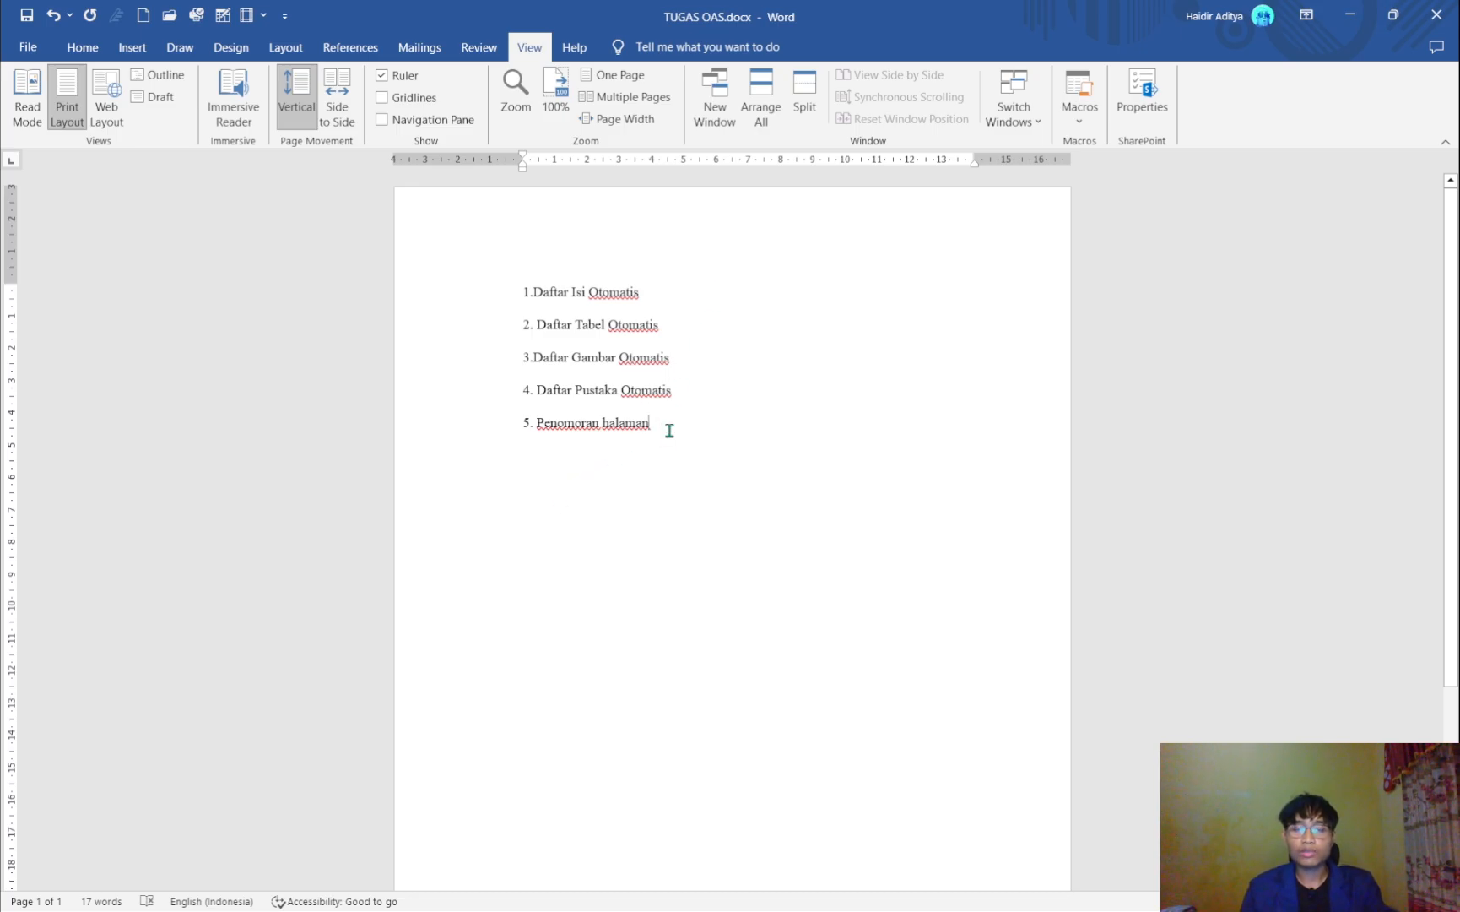
left_click_drag(688, 417, 507, 293)
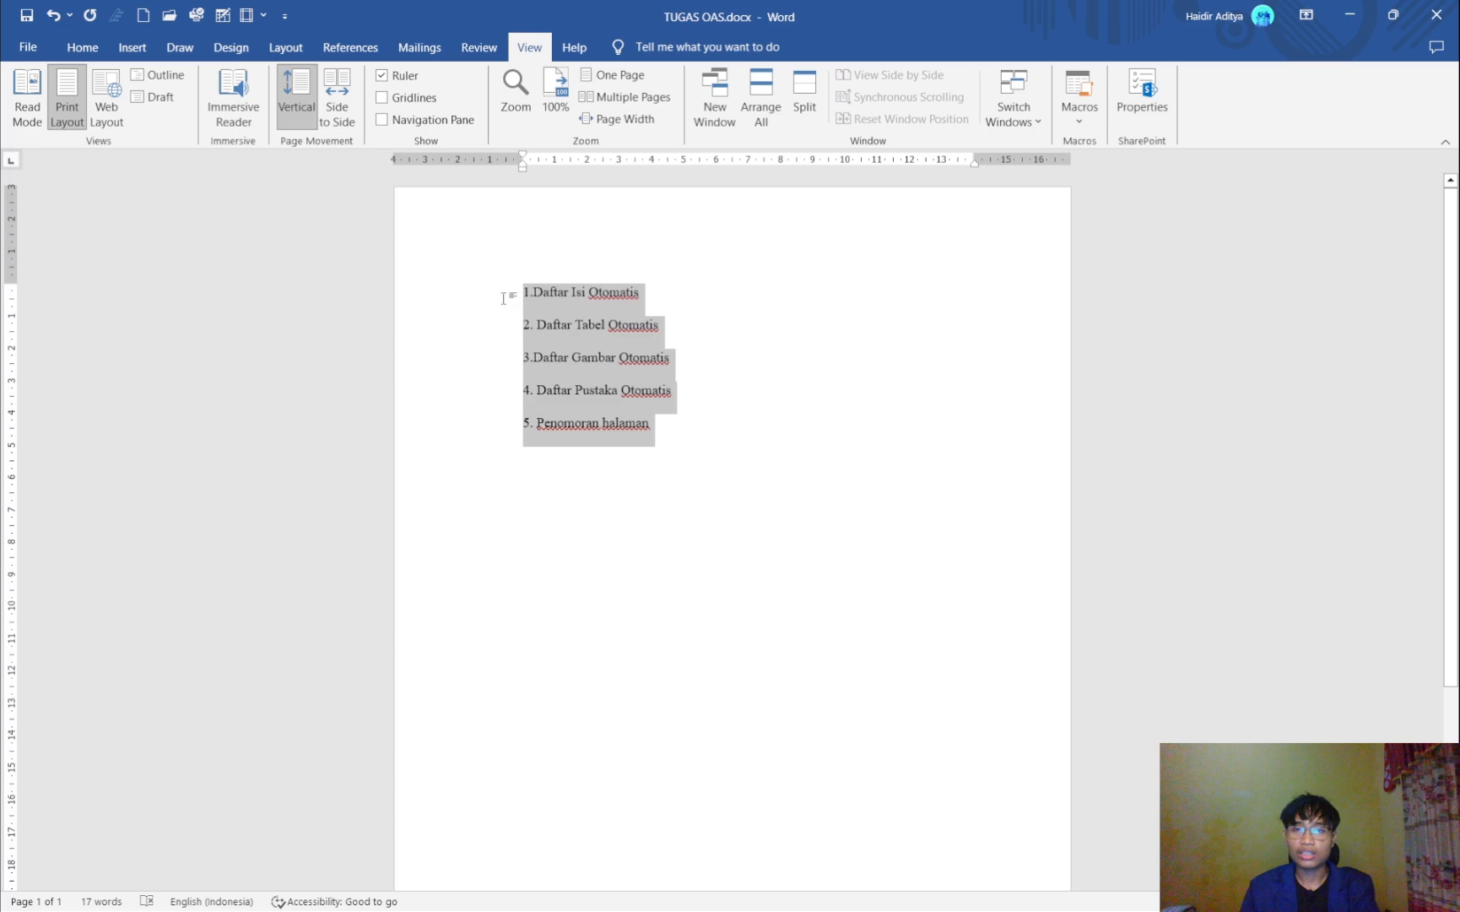
left_click(654, 430)
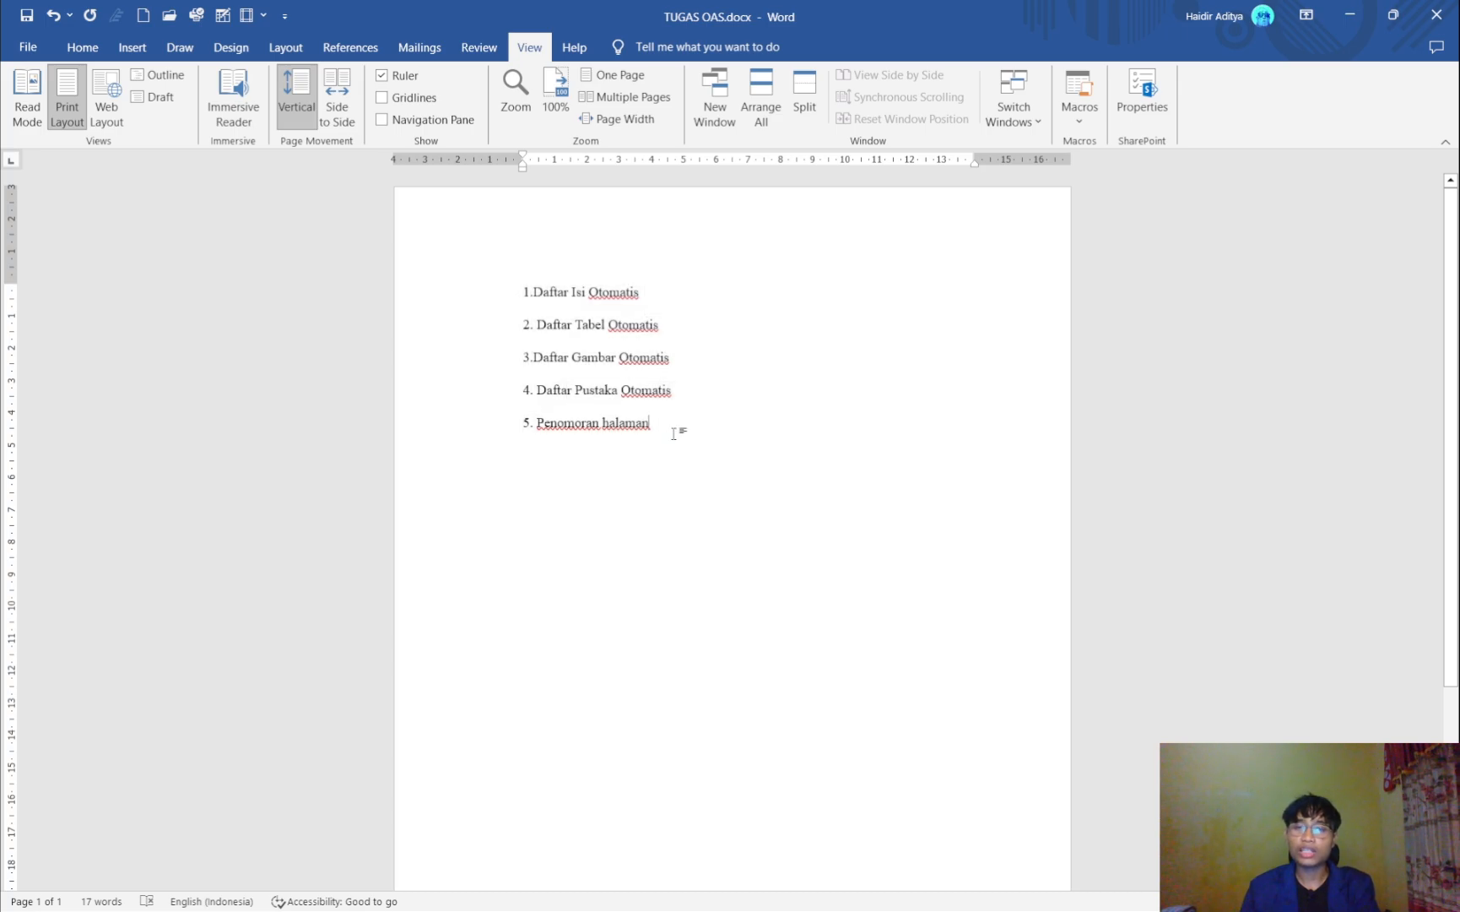
left_click_drag(675, 427, 505, 433)
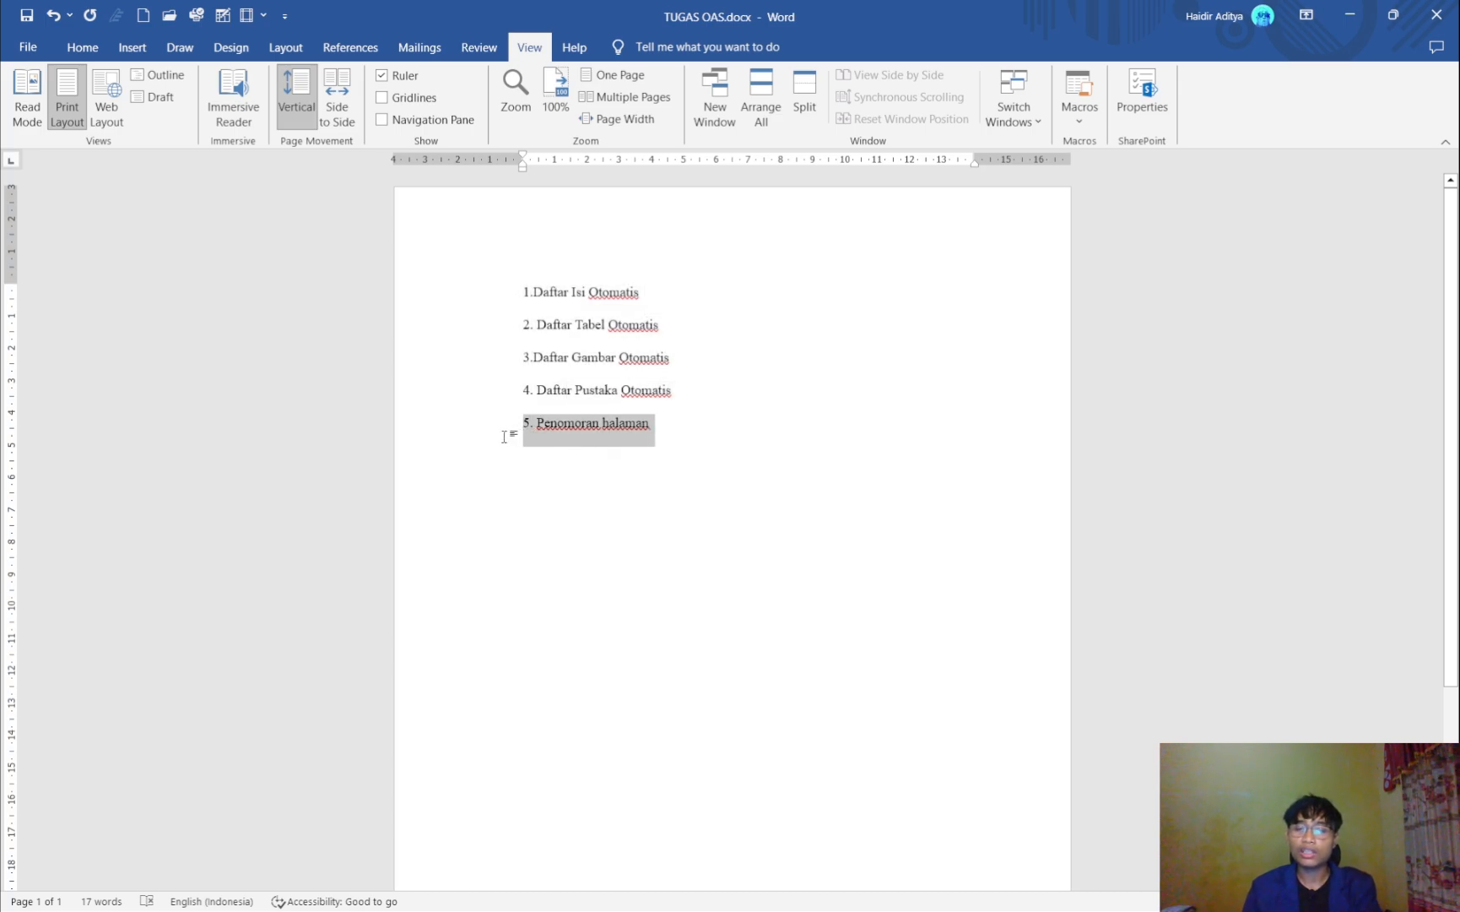
left_click(764, 481)
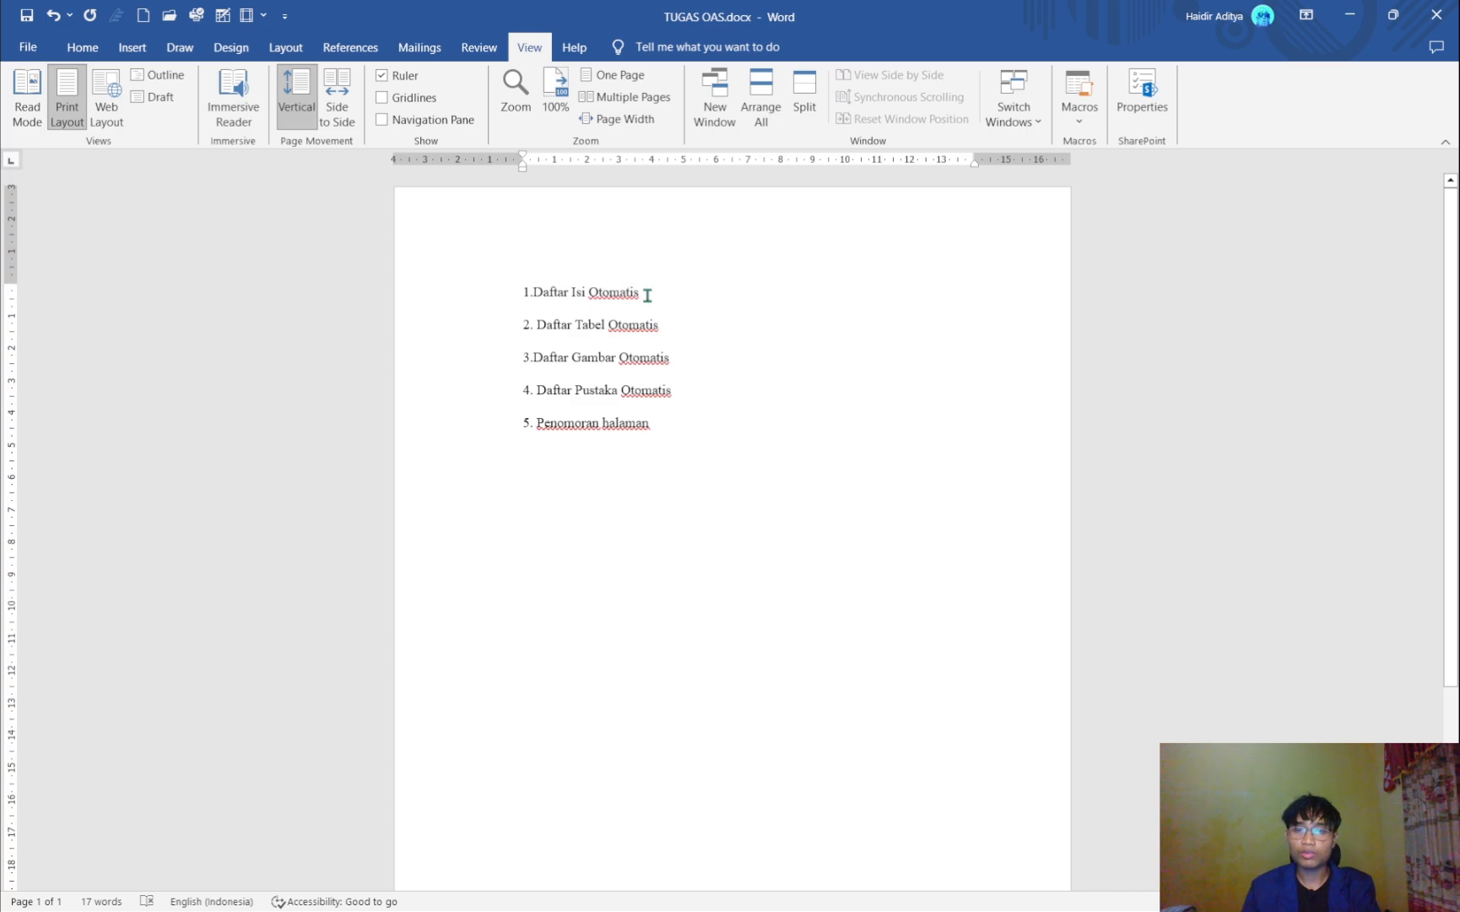
left_click_drag(646, 293, 505, 300)
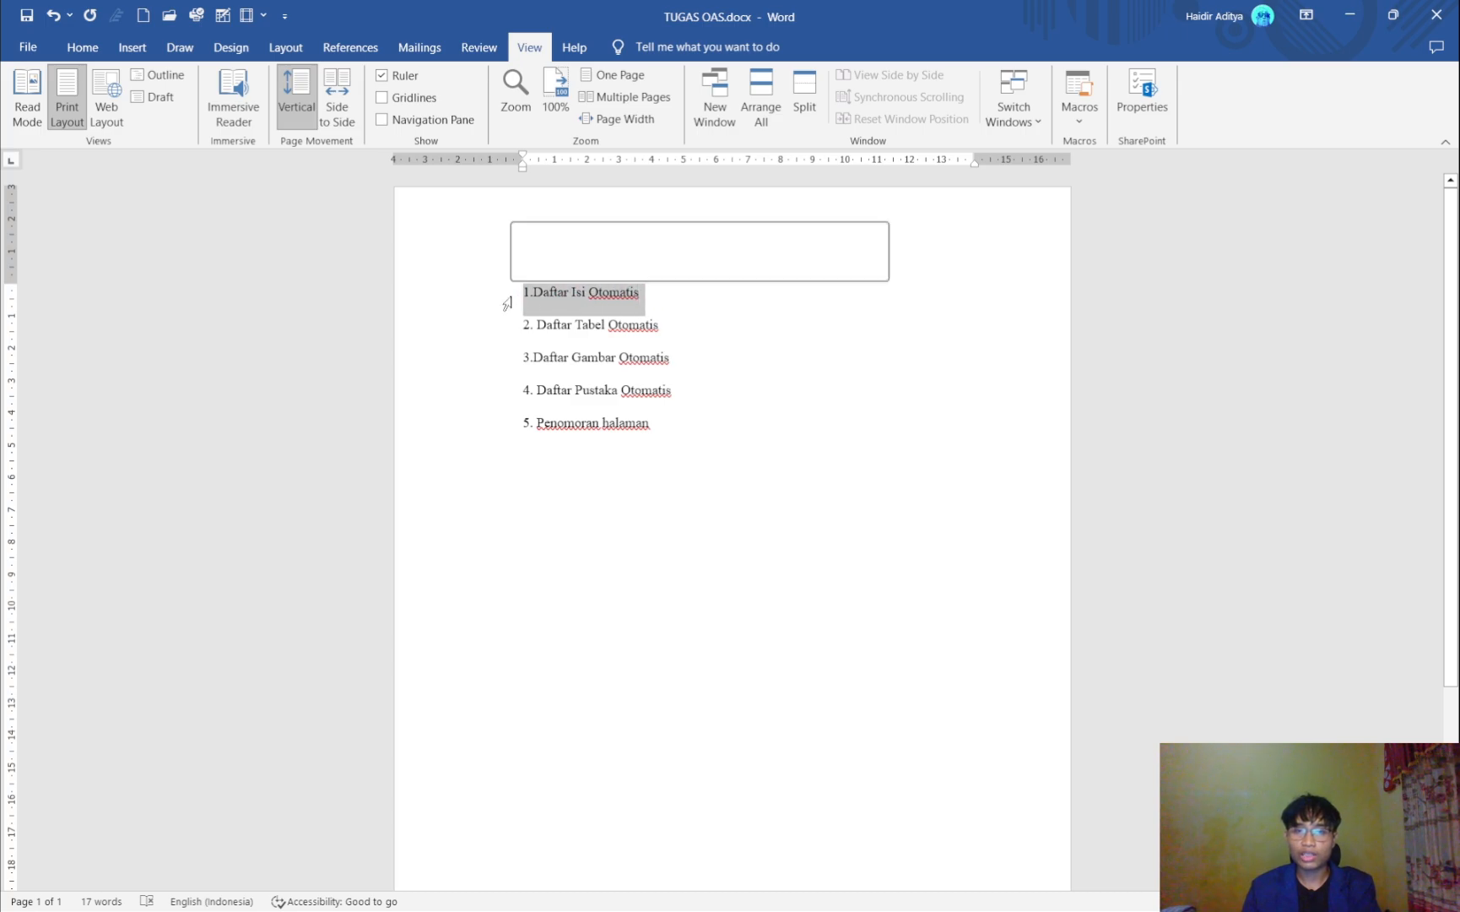
left_click(666, 325)
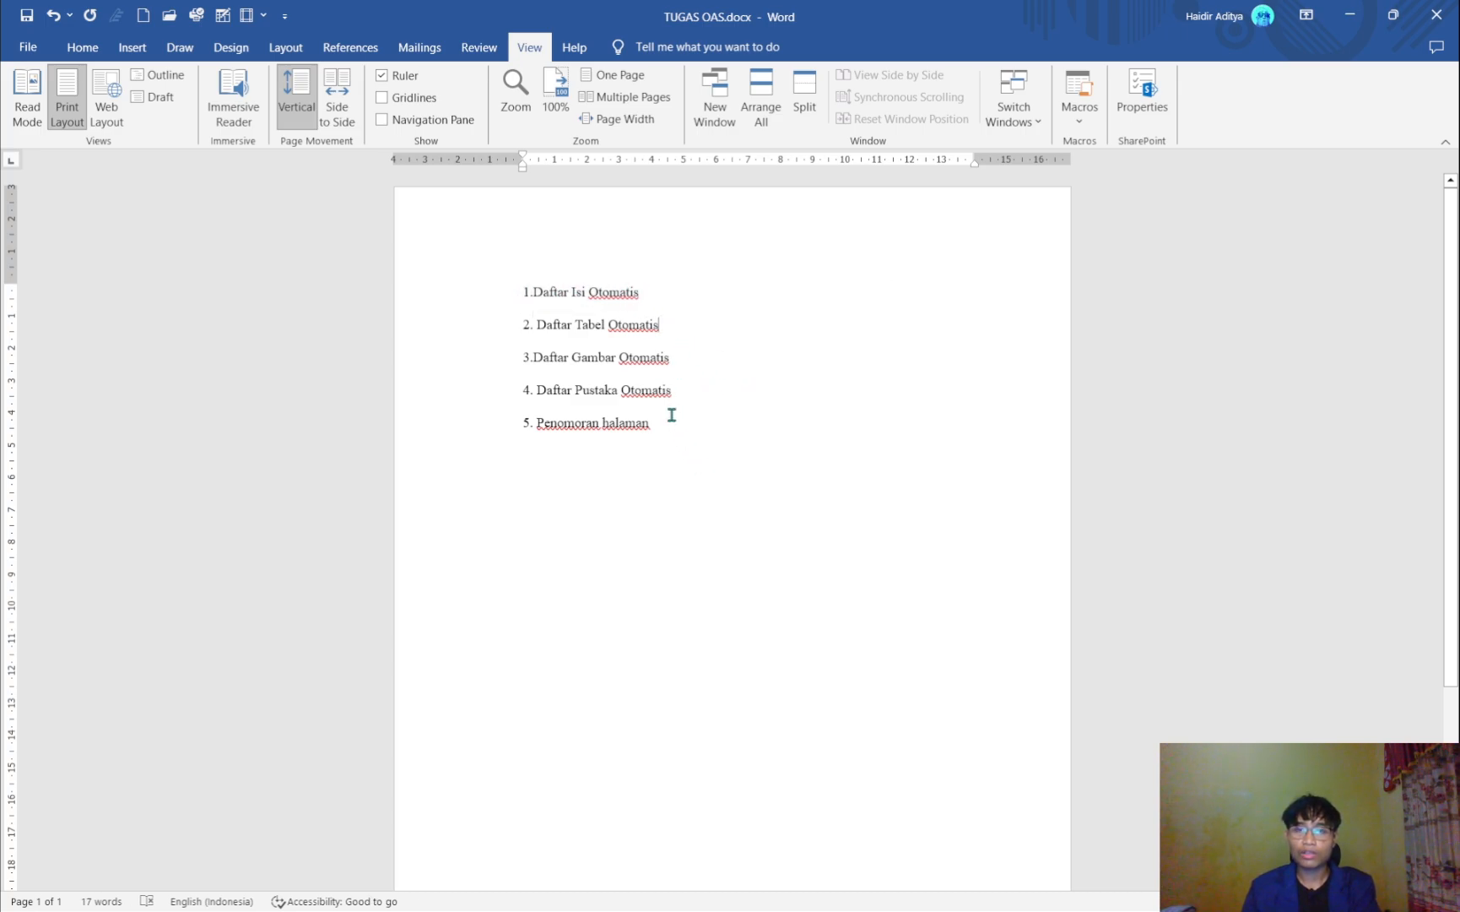
left_click_drag(673, 426, 545, 429)
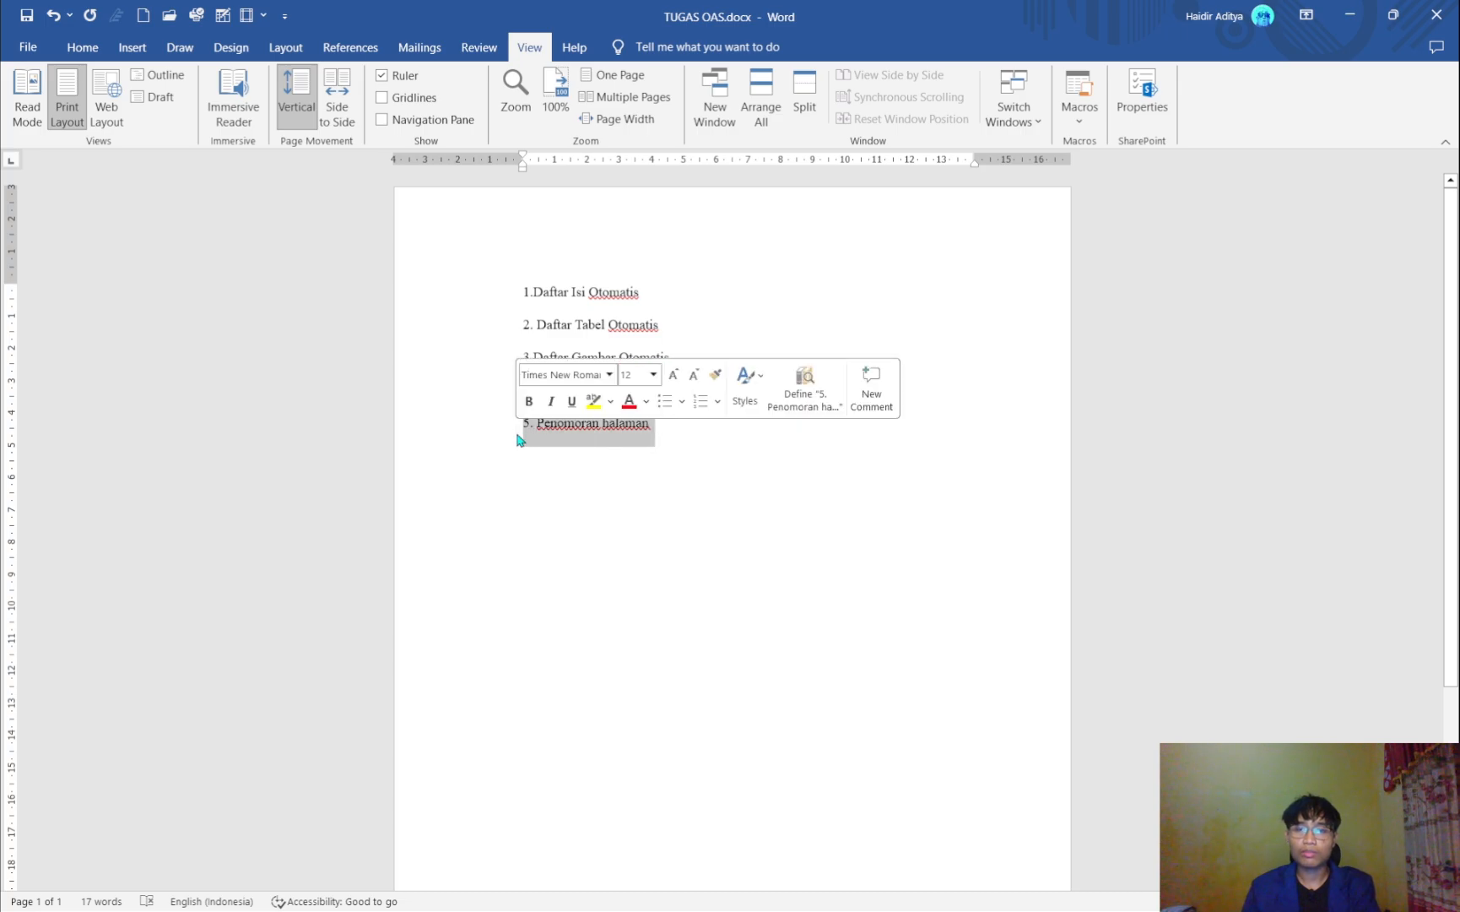
left_click(704, 462)
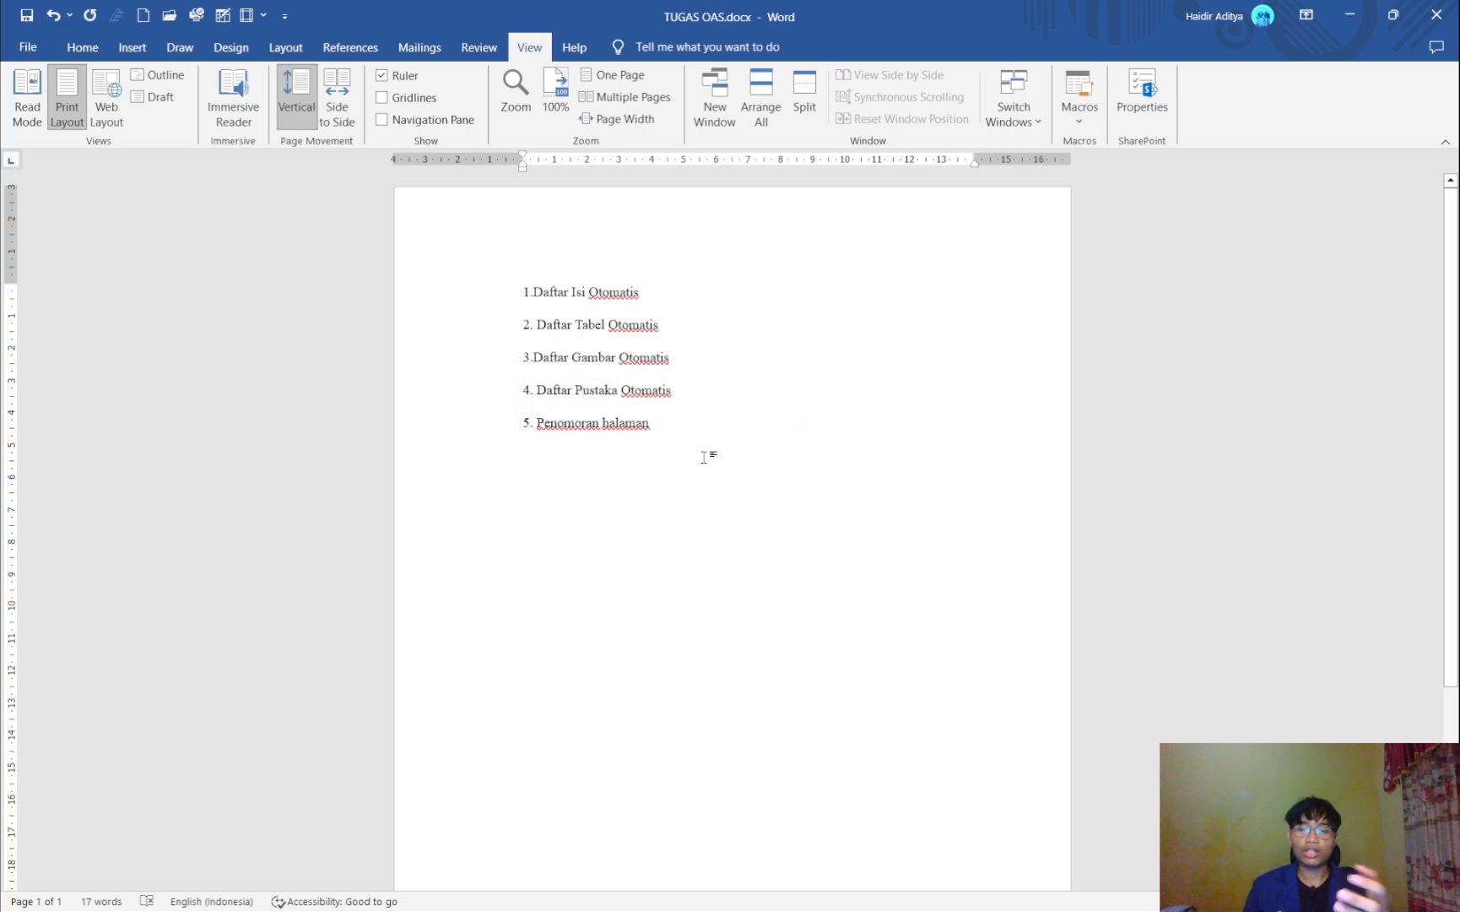
- Delete the whole five-item list so that the document is blank
key("ctrl+a")
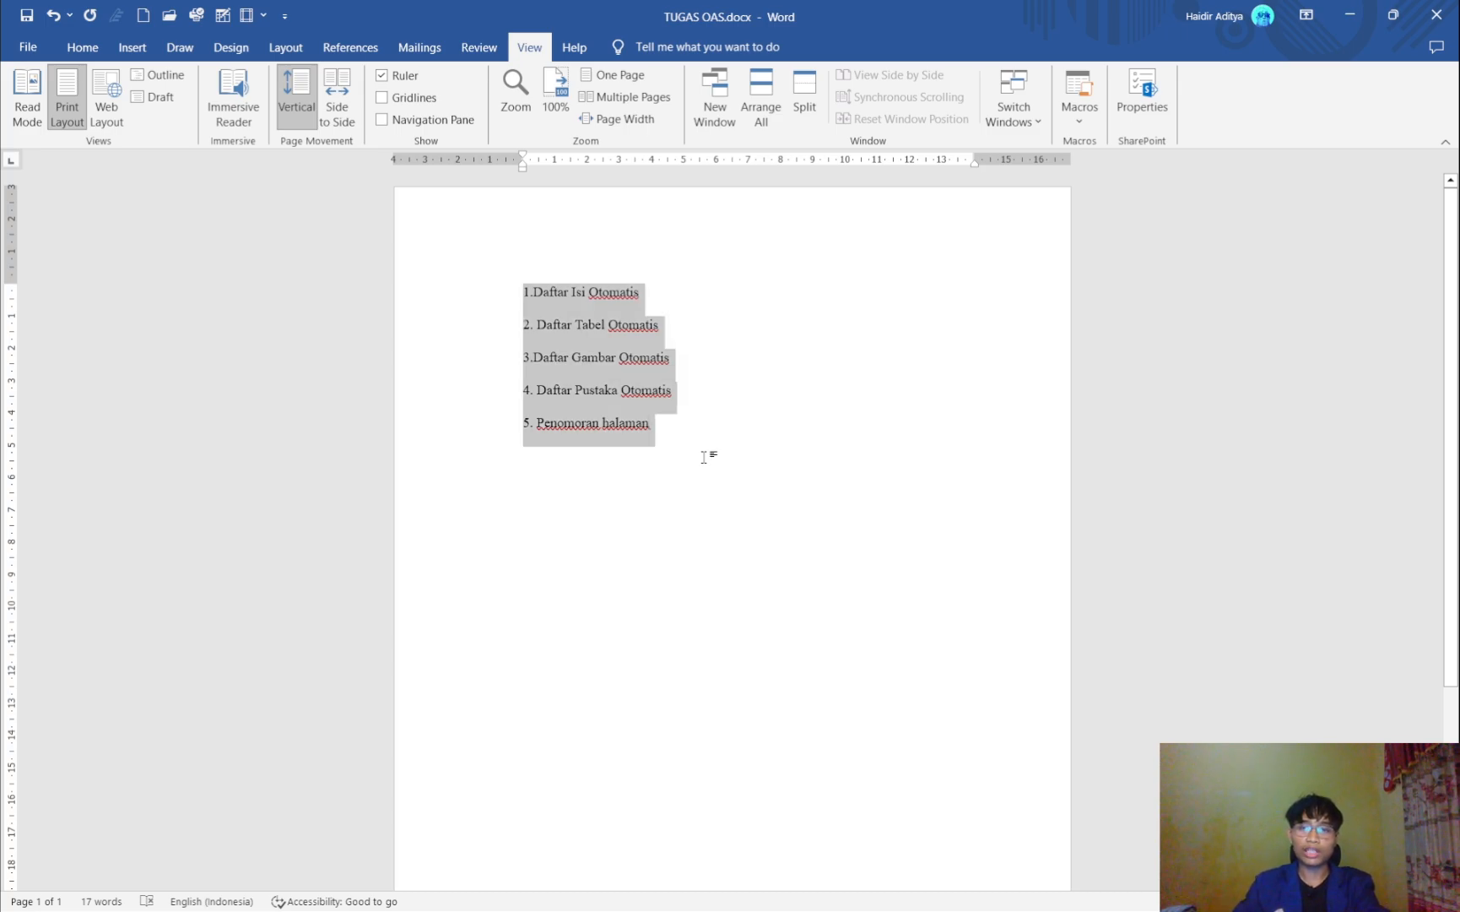
left_click(704, 457)
key("ctrl+a")
key("BackSpace")
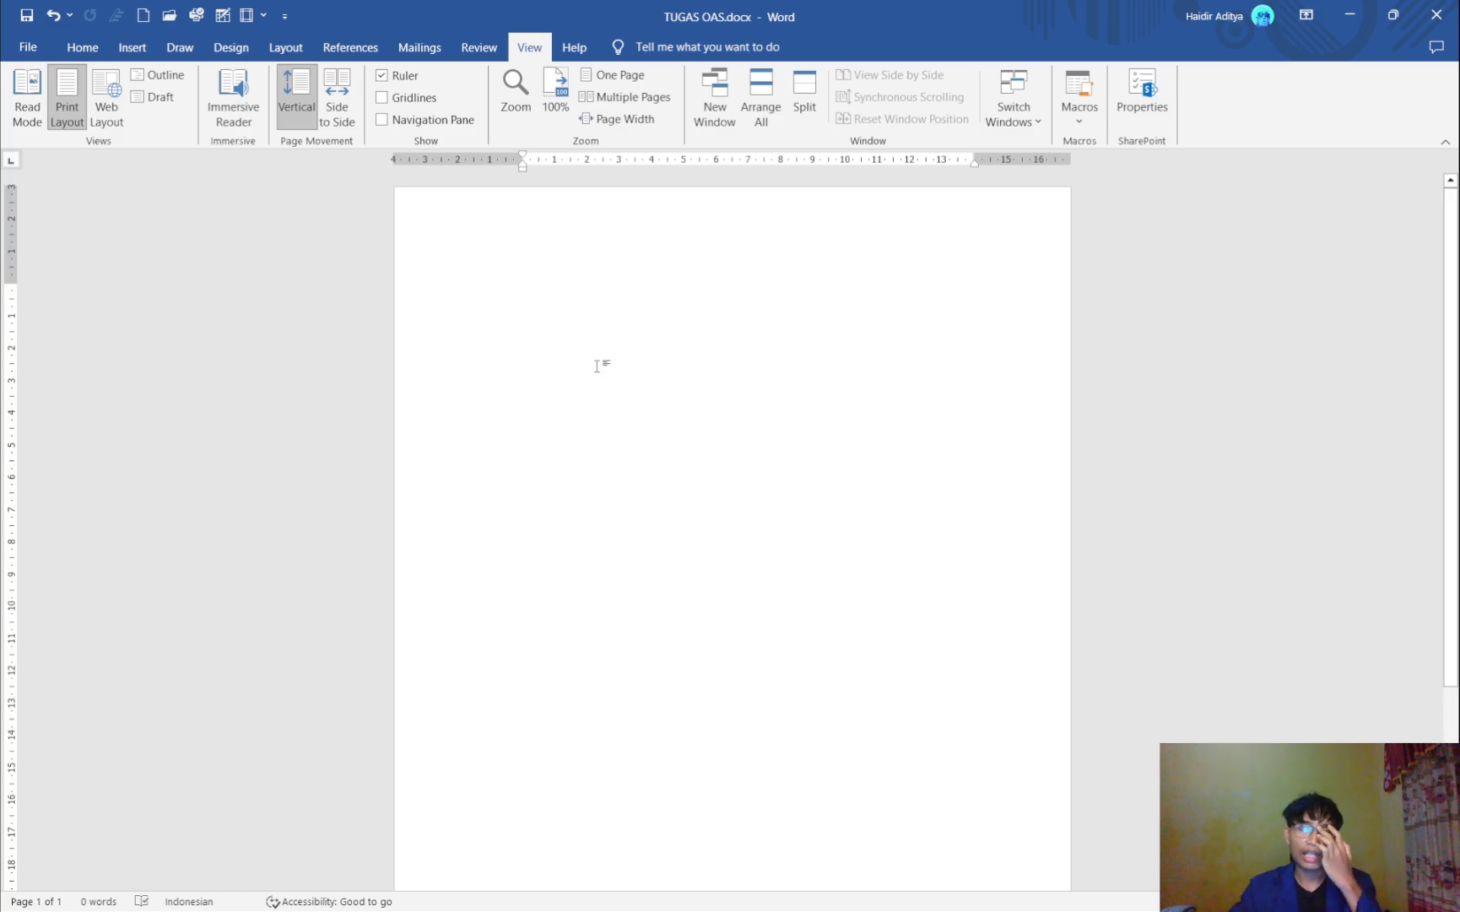
- Enter the headings COVER, KATA PENGANTAR, DAFTAR ISI, DAFTAR TABEL and DAFTAR GAMBAR, each on its own line
type("COVER ")
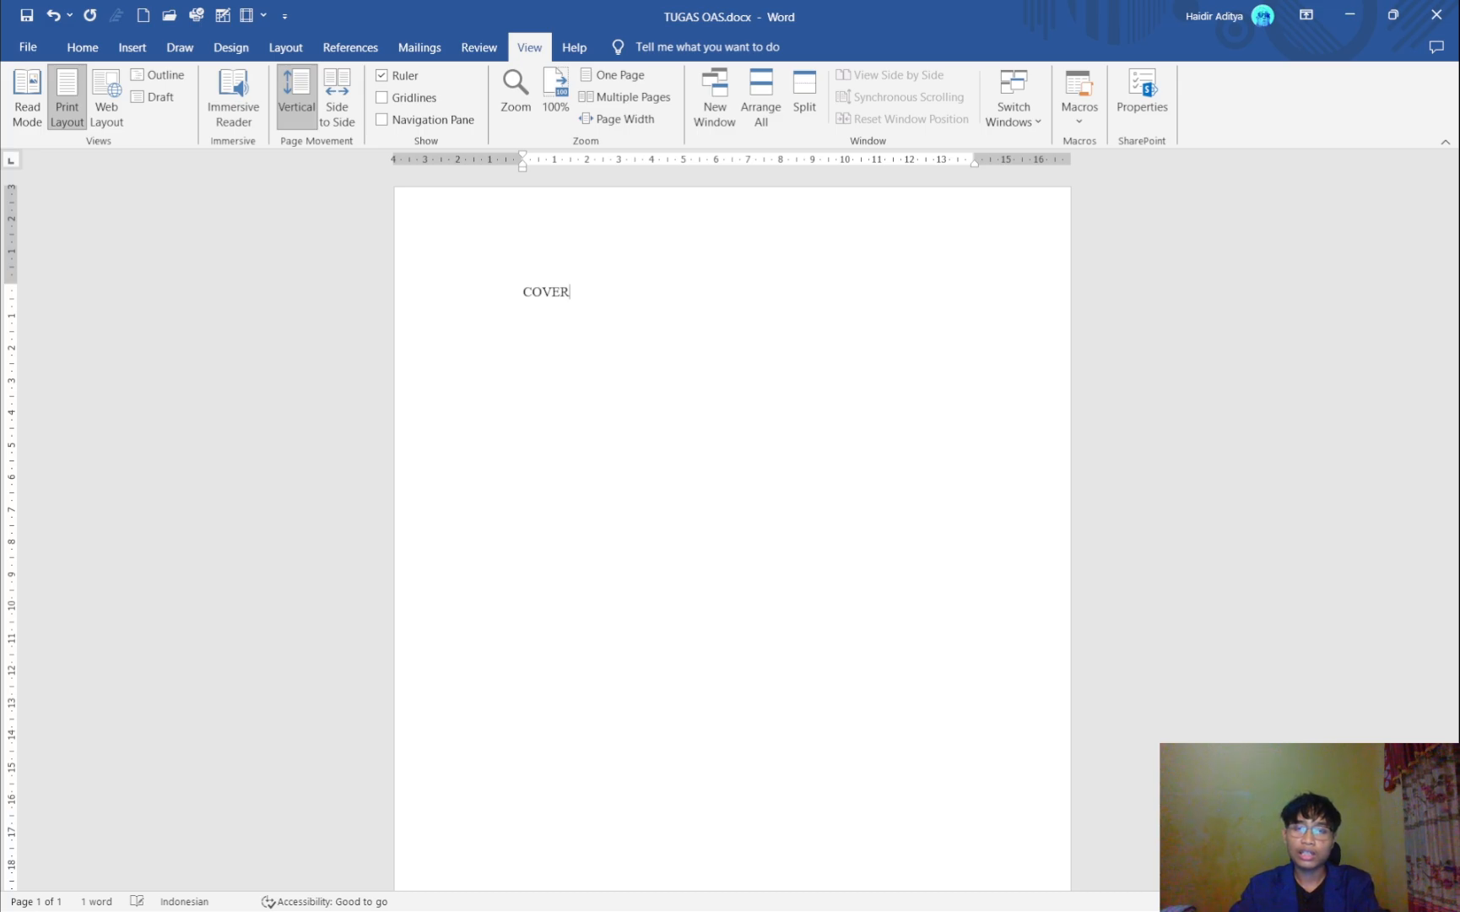
type("K")
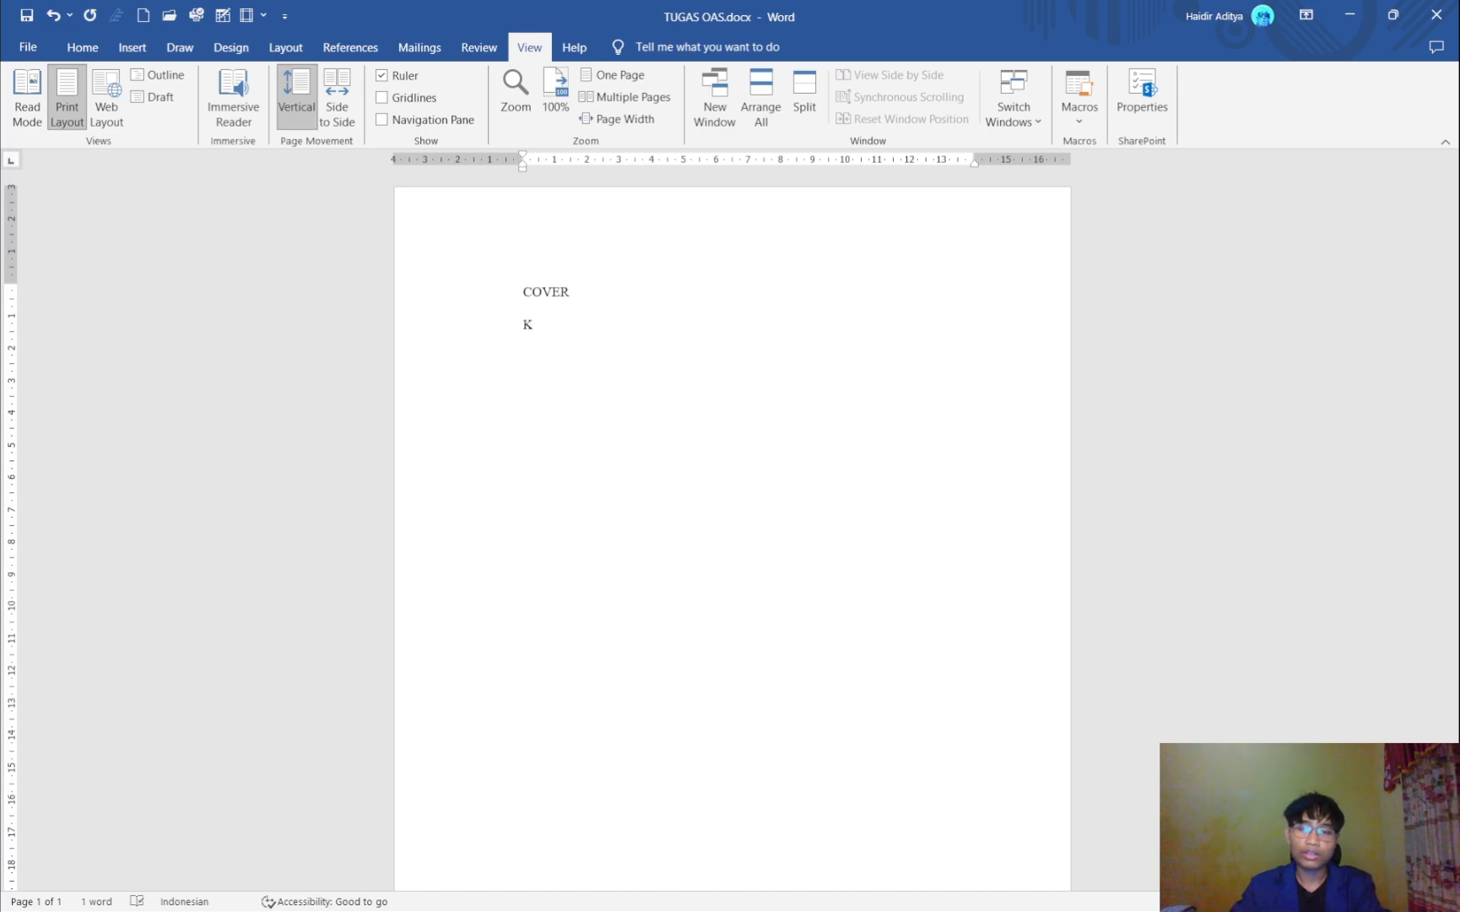
type("ATA PENGANTAR")
key("Return")
type("DA")
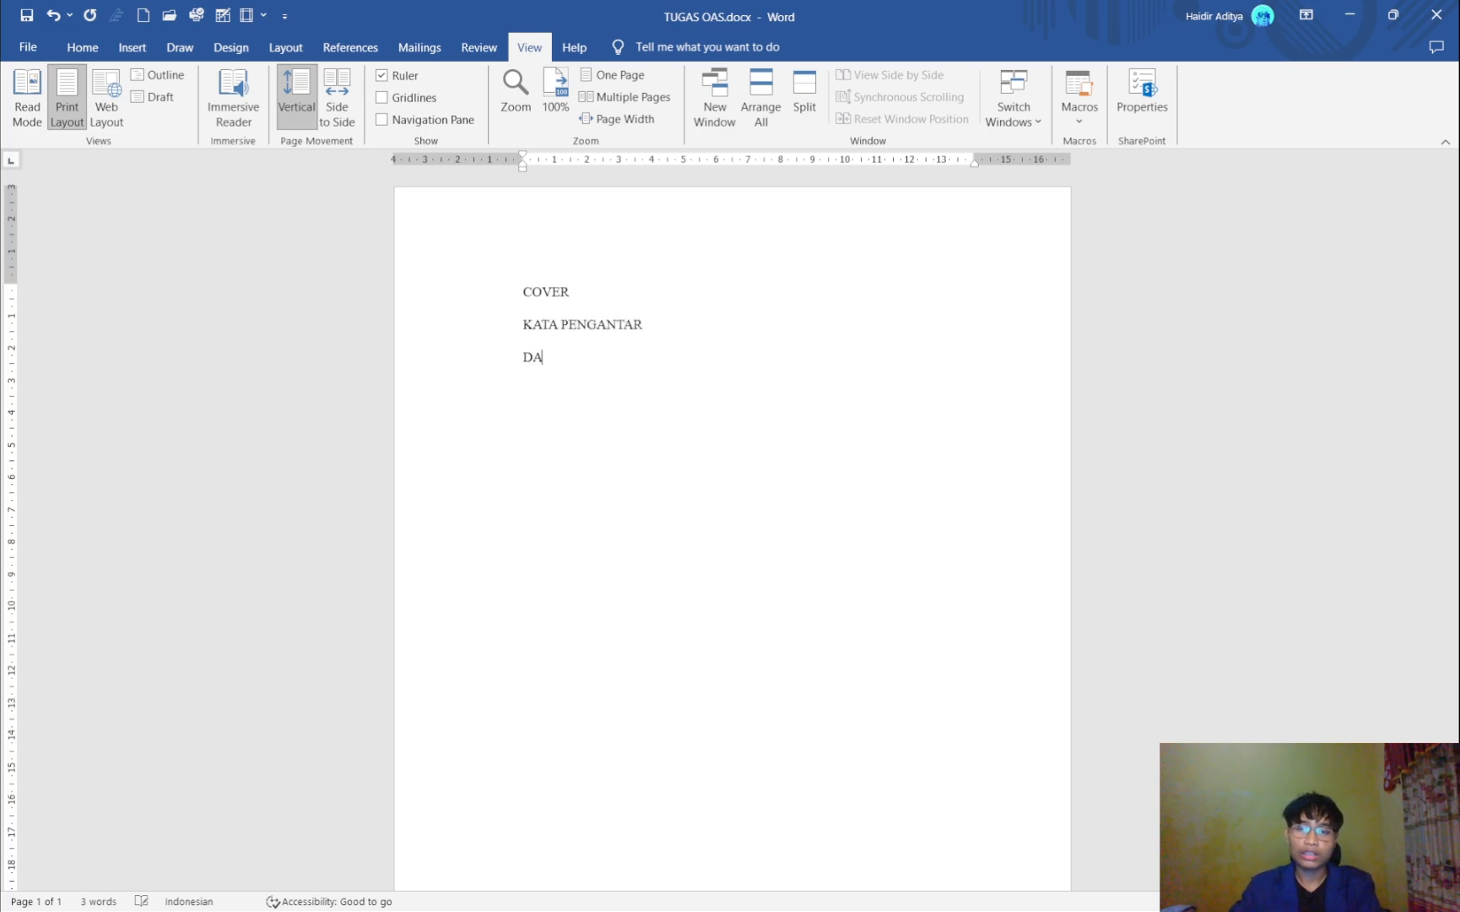
type("FTAR ISI DAF")
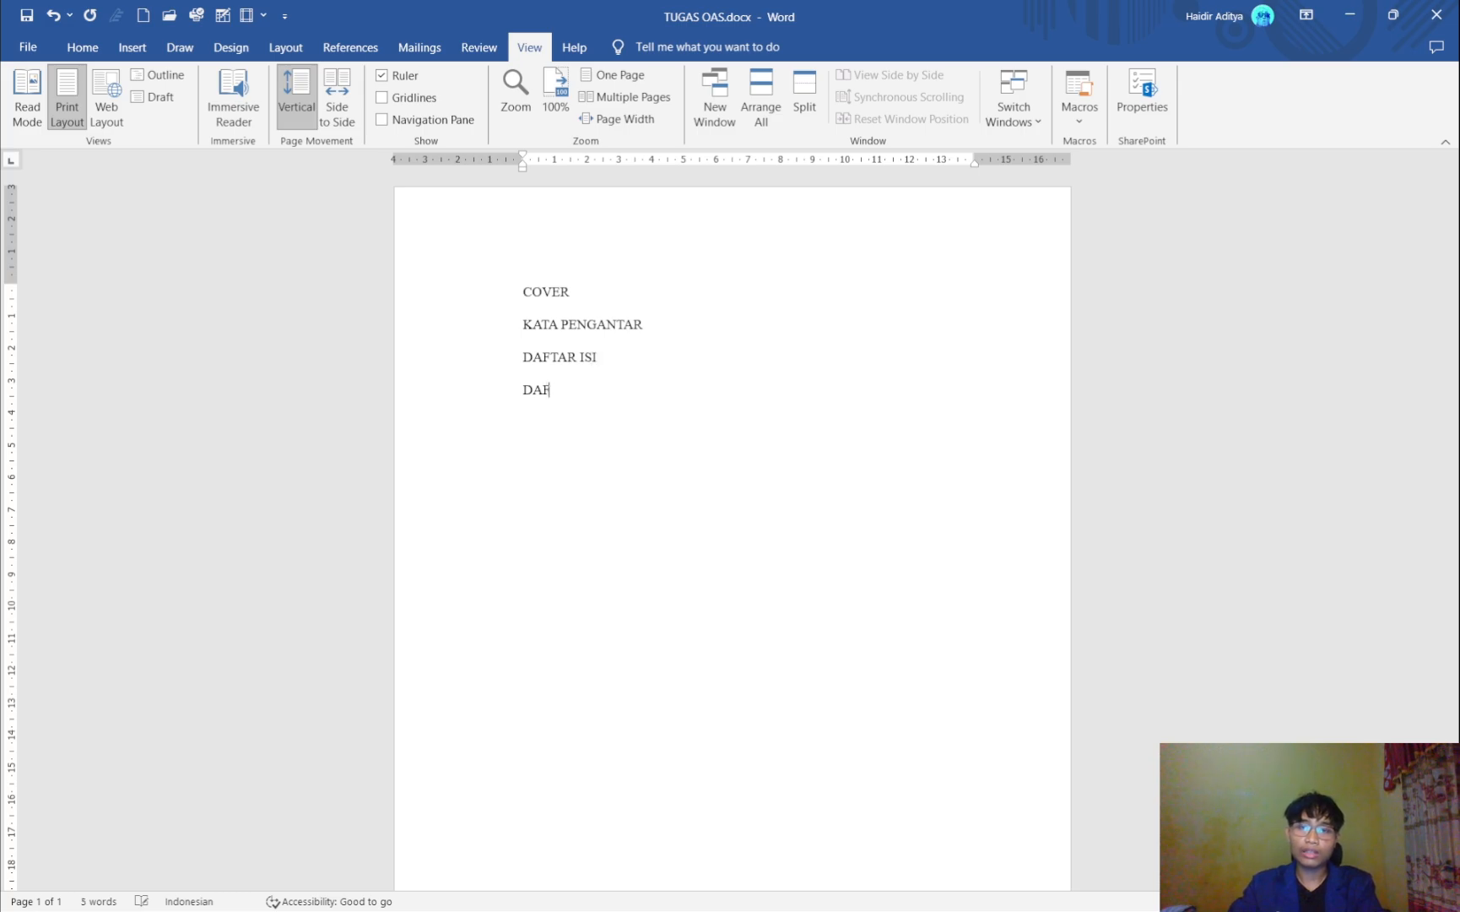
type("TAR TABEL DAFTAR GAMBAR")
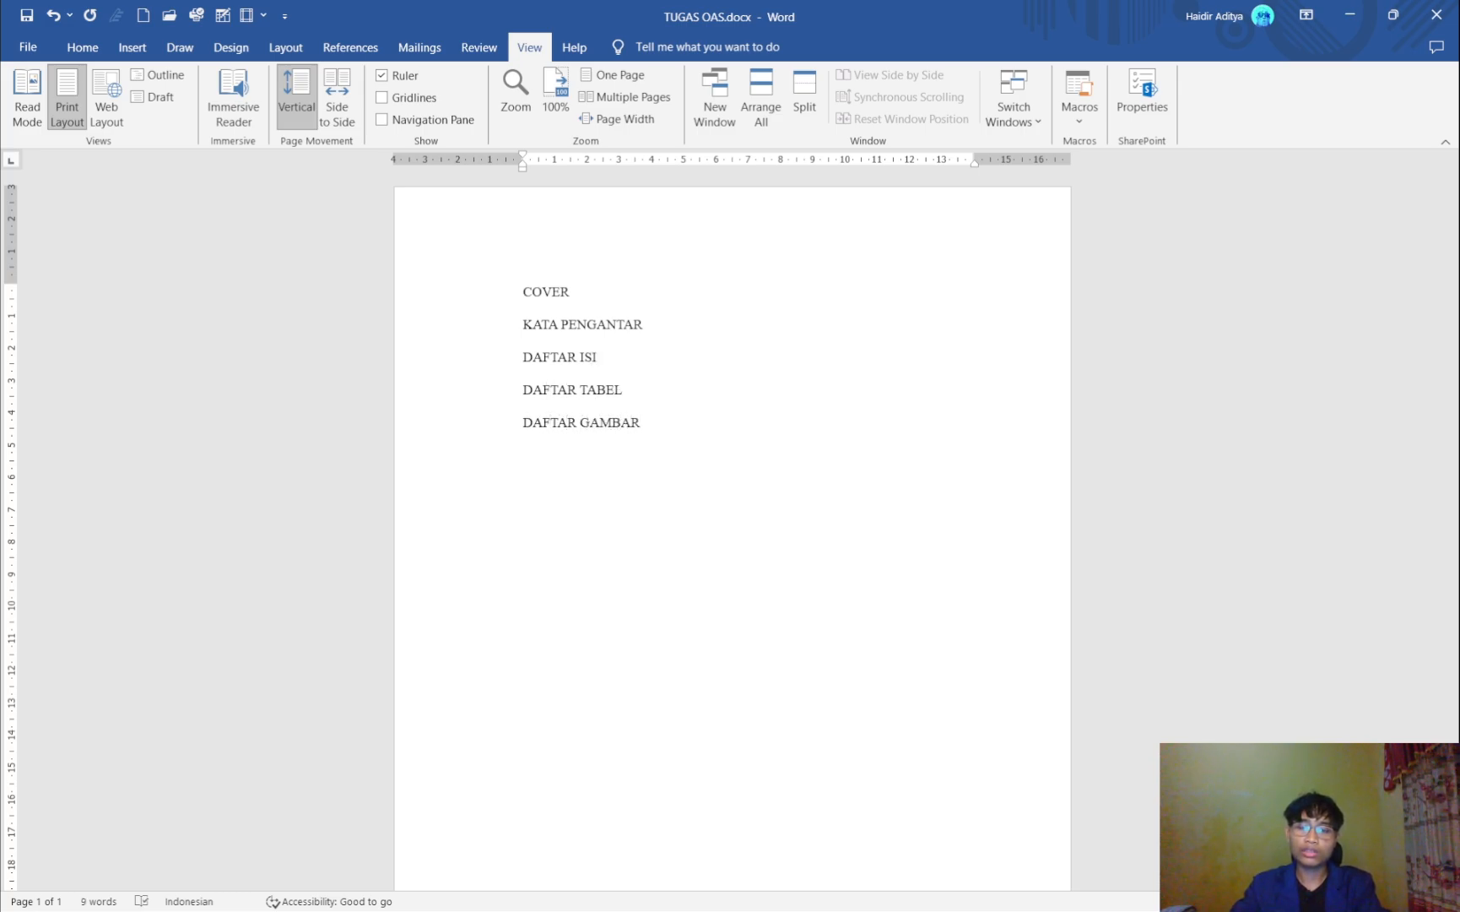
- Add the heading PENDAHULUAN below DAFTAR GAMBAR, with "Rumusan Masalah" and "Tujuan" on separate lines under it
key("Return")
type("PENDAHULUAN")
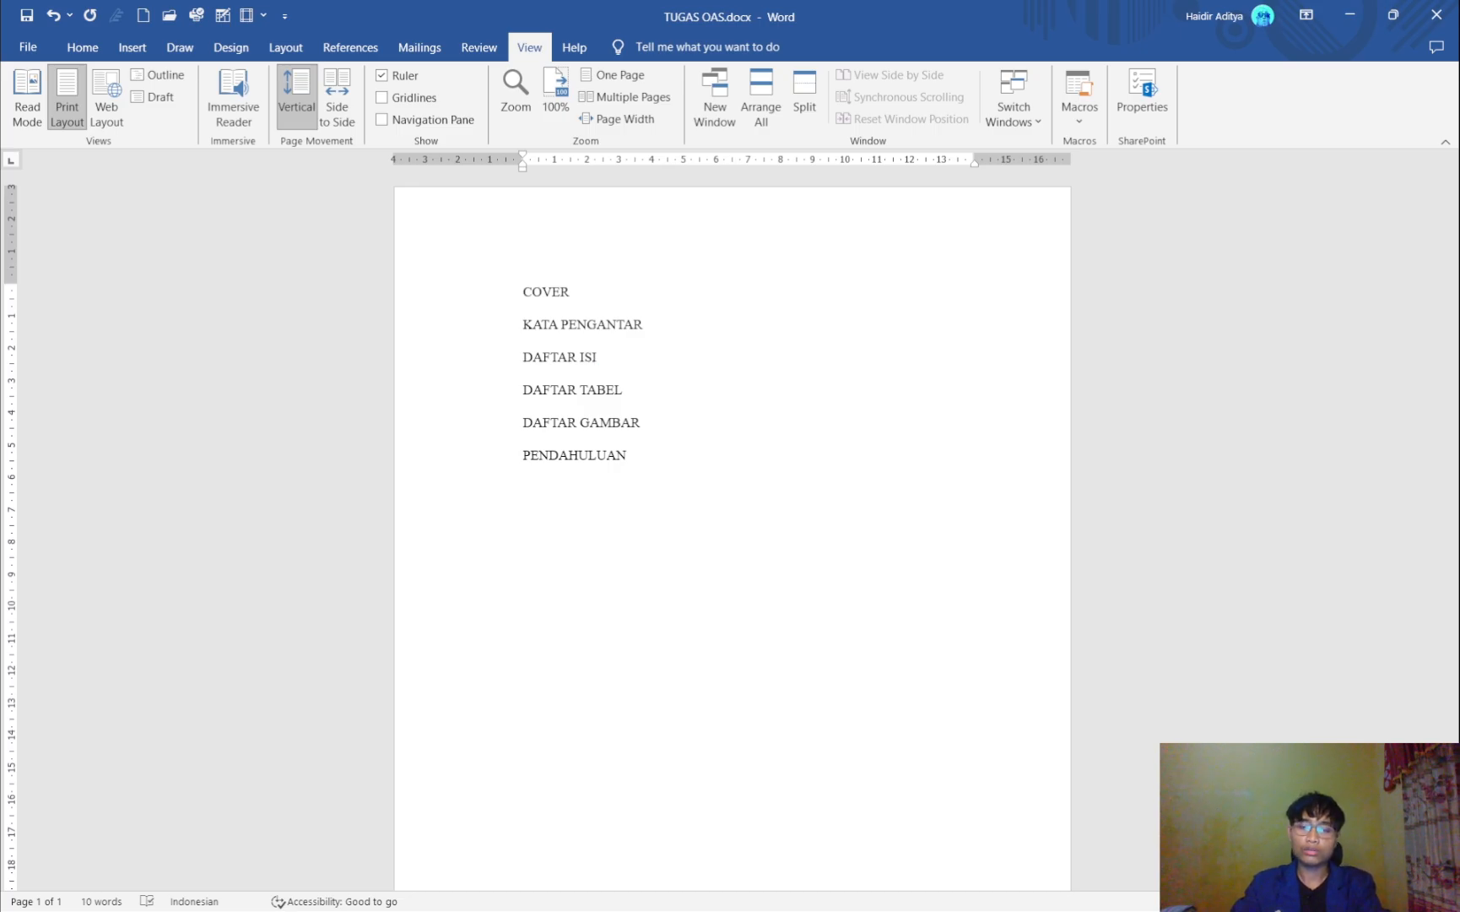
type("Rumusan Masalah")
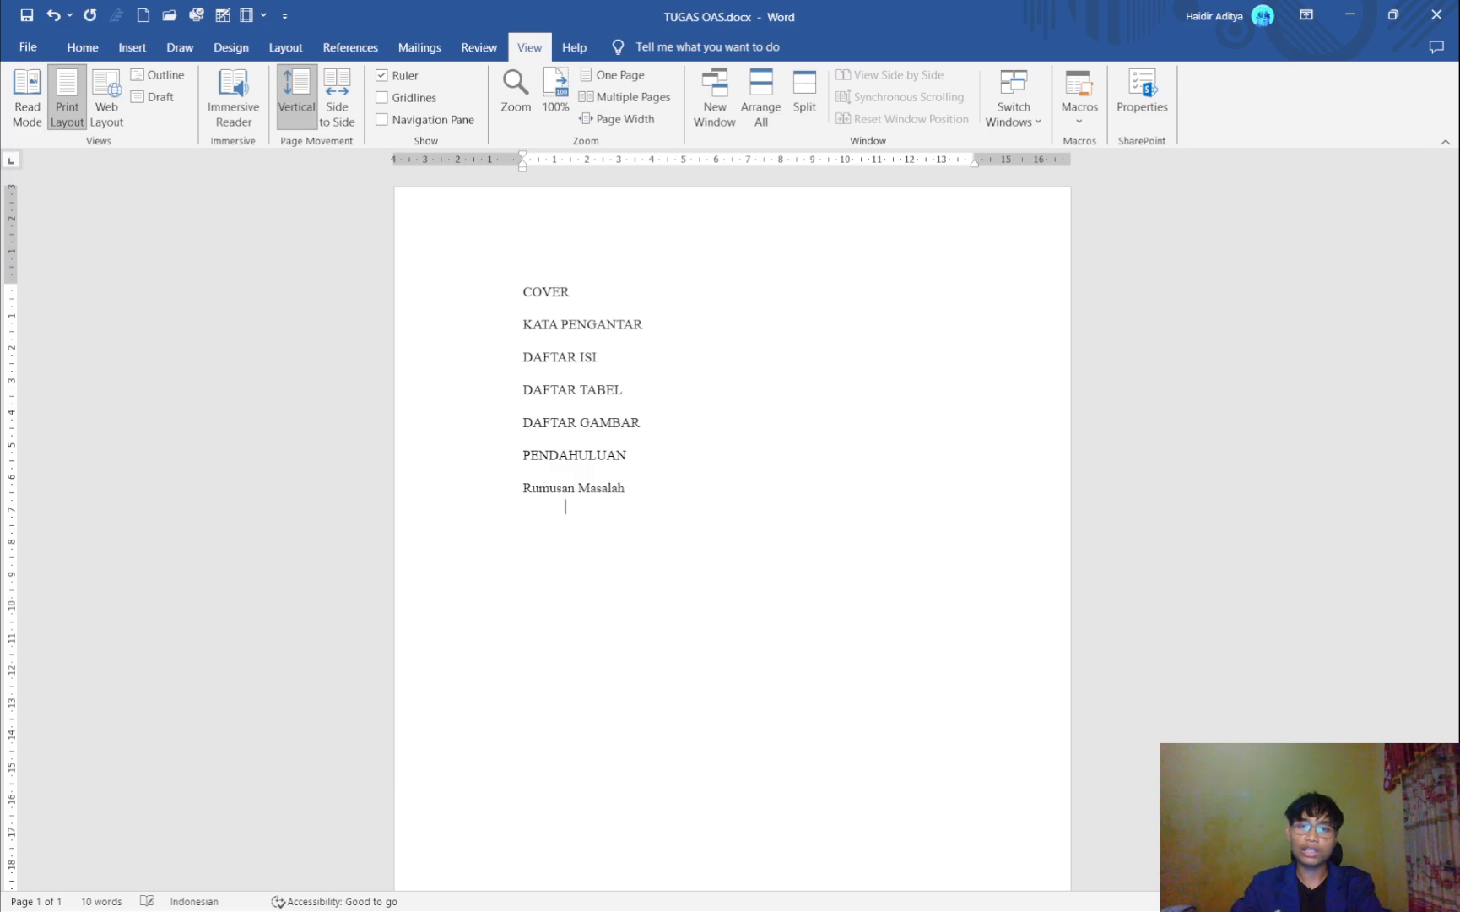
key("Return")
type("Tujuan")
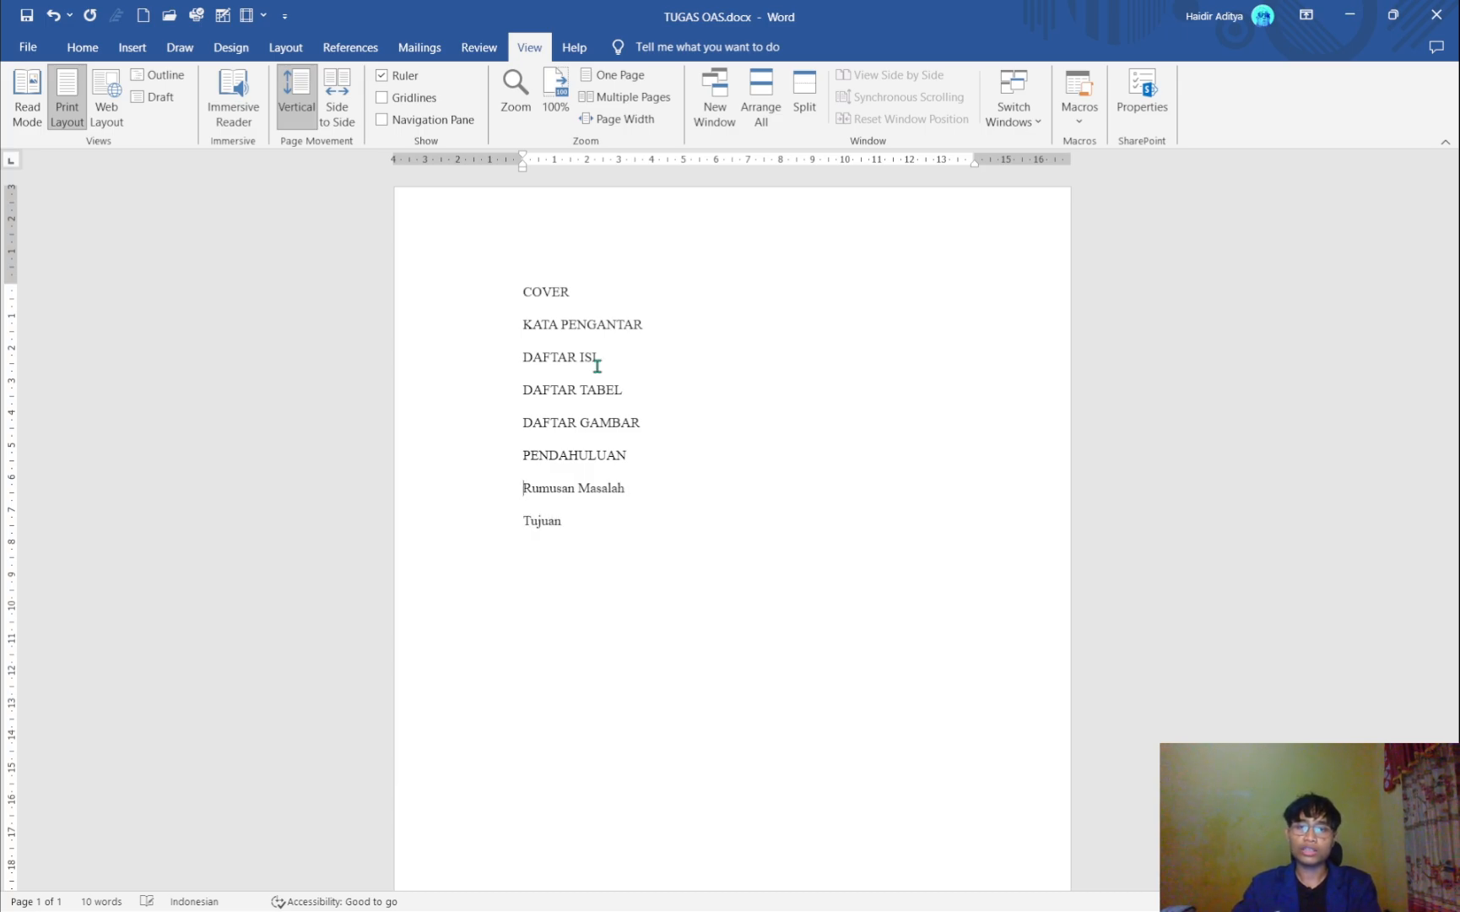
- Insert the line "Latar Belakang" between PENDAHULUAN and "Rumusan Masalah", leaving no blank line
key("Return")
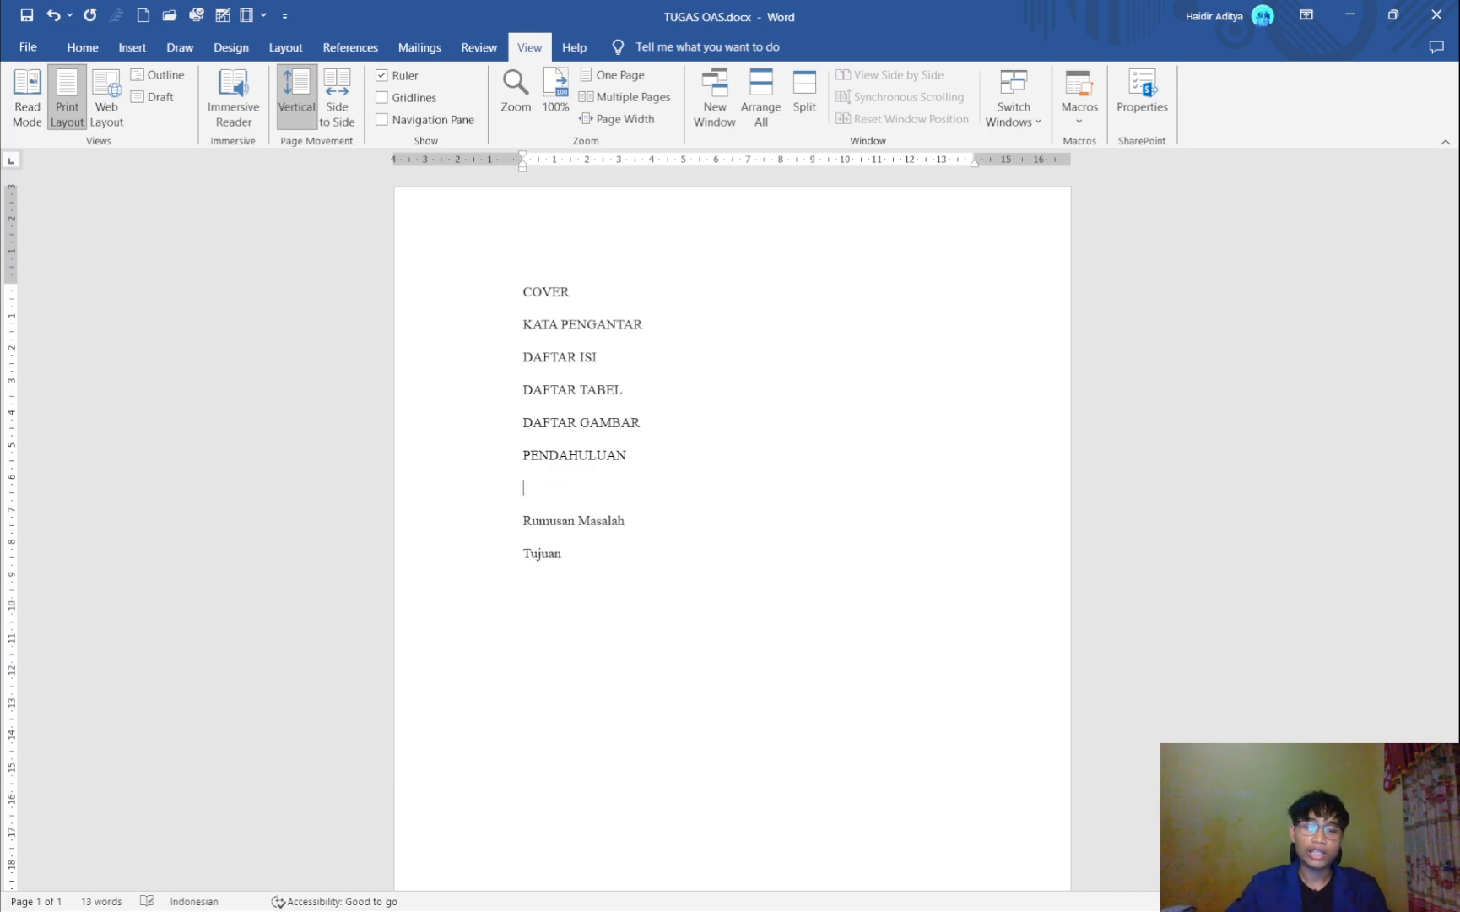
type("Latar B")
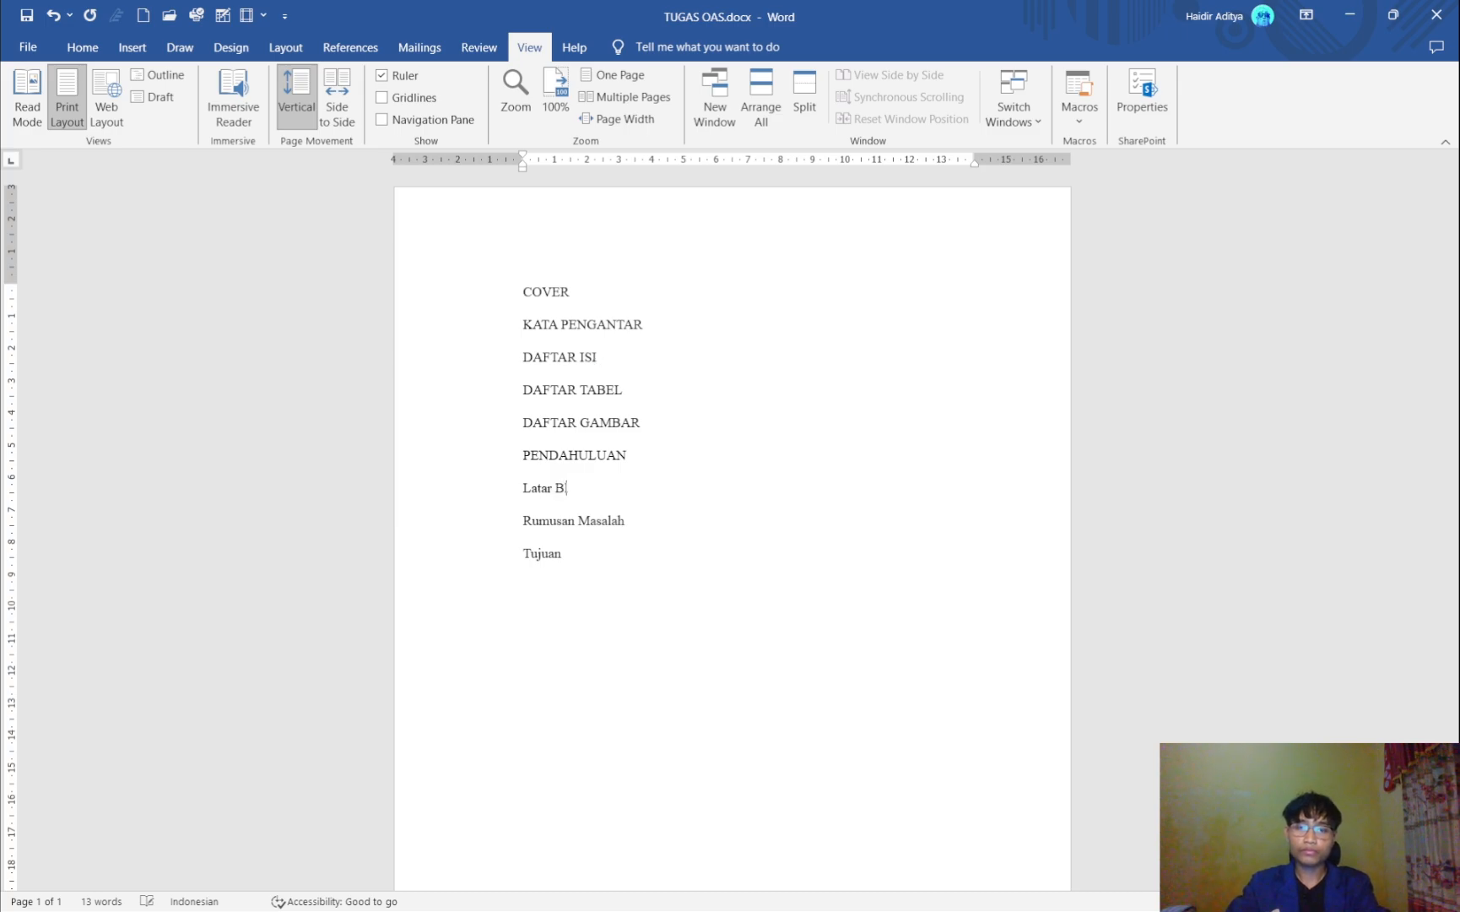
type("elakang")
key("Return")
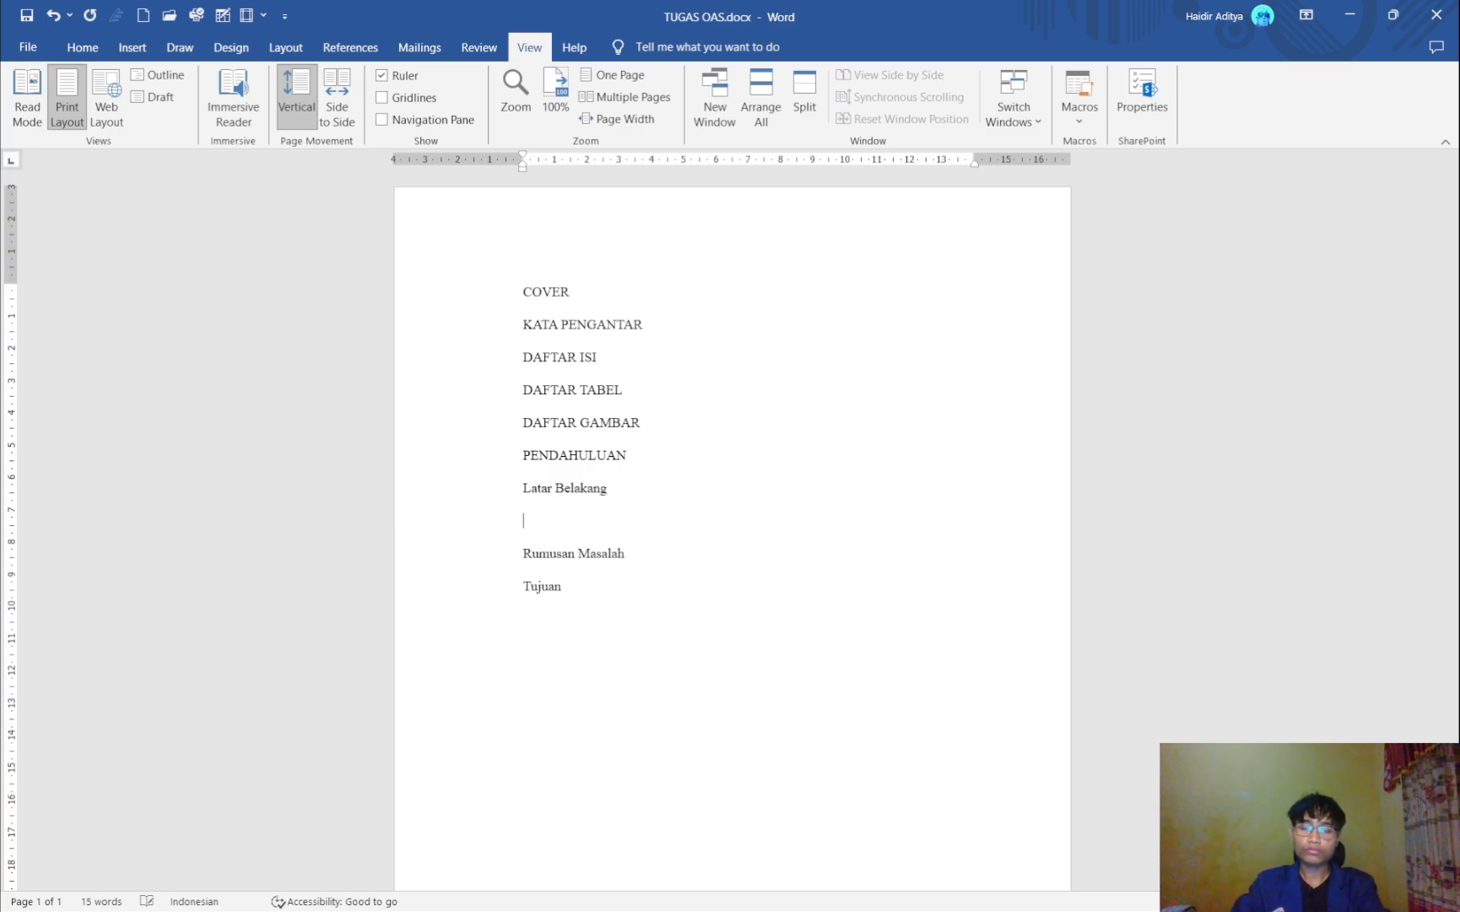
key("BackSpace")
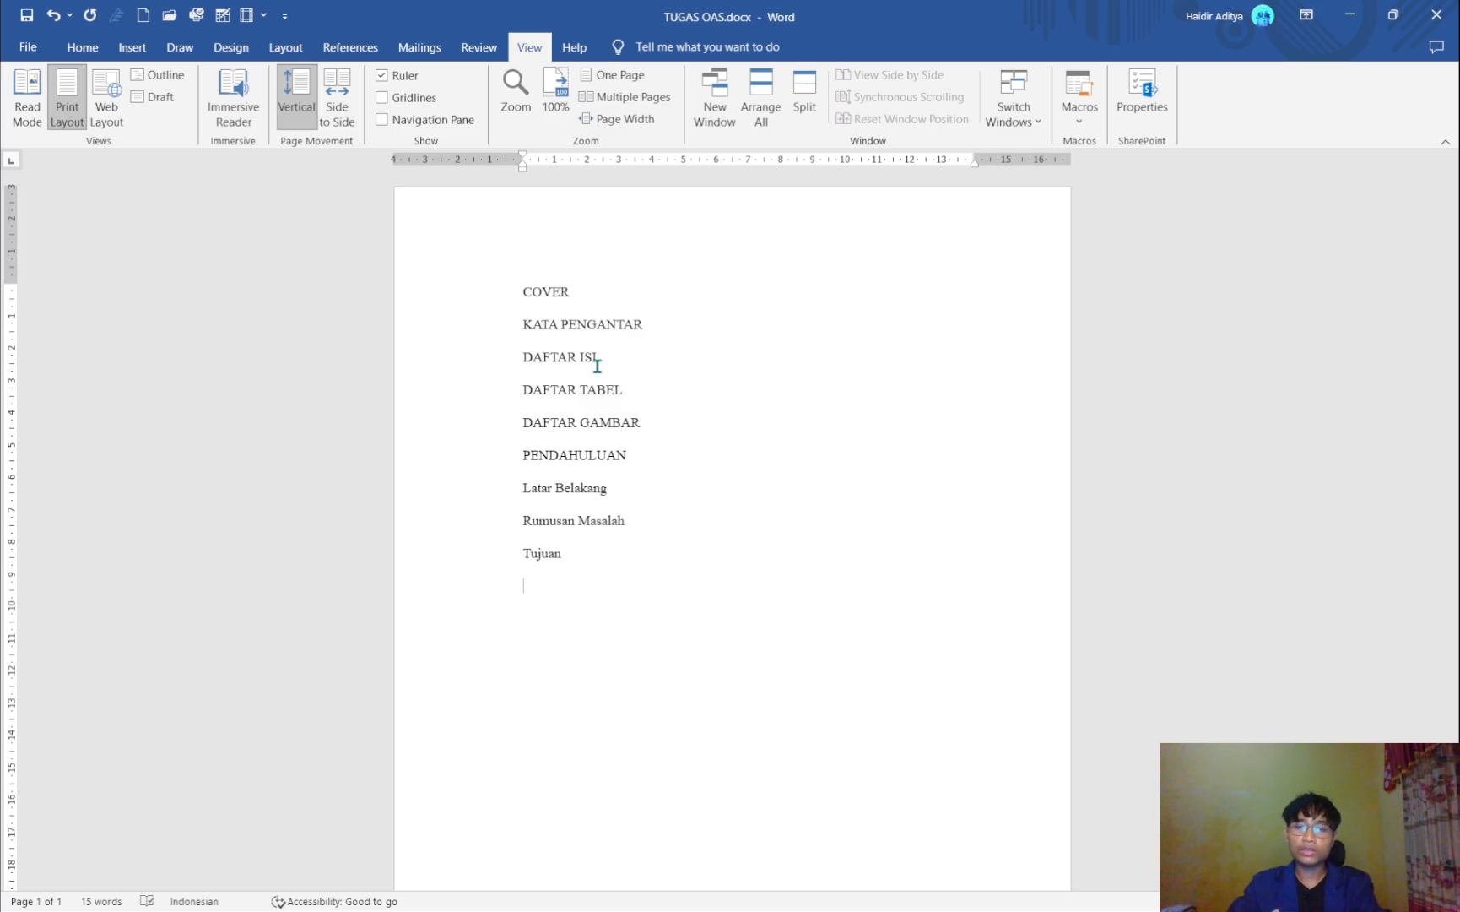
- Add the heading PEMBAHASAN below "Tujuan", with the line "Makna Umum dan Makna Khusus" under it
key("Return")
type("PMB")
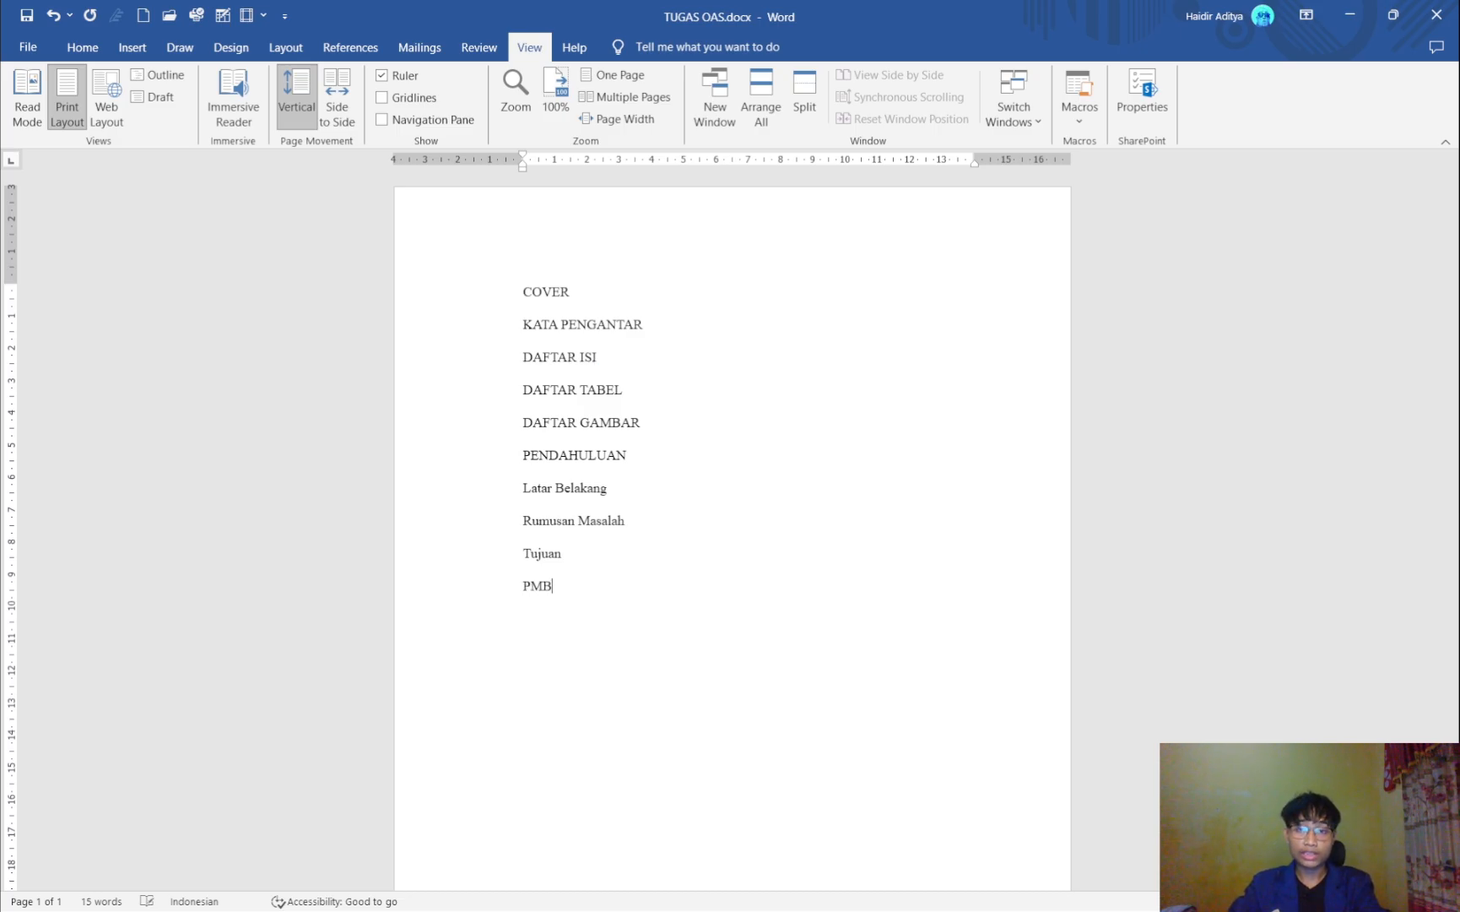
key("BackSpace")
key("BackSpace")
type("EMBAHASAN")
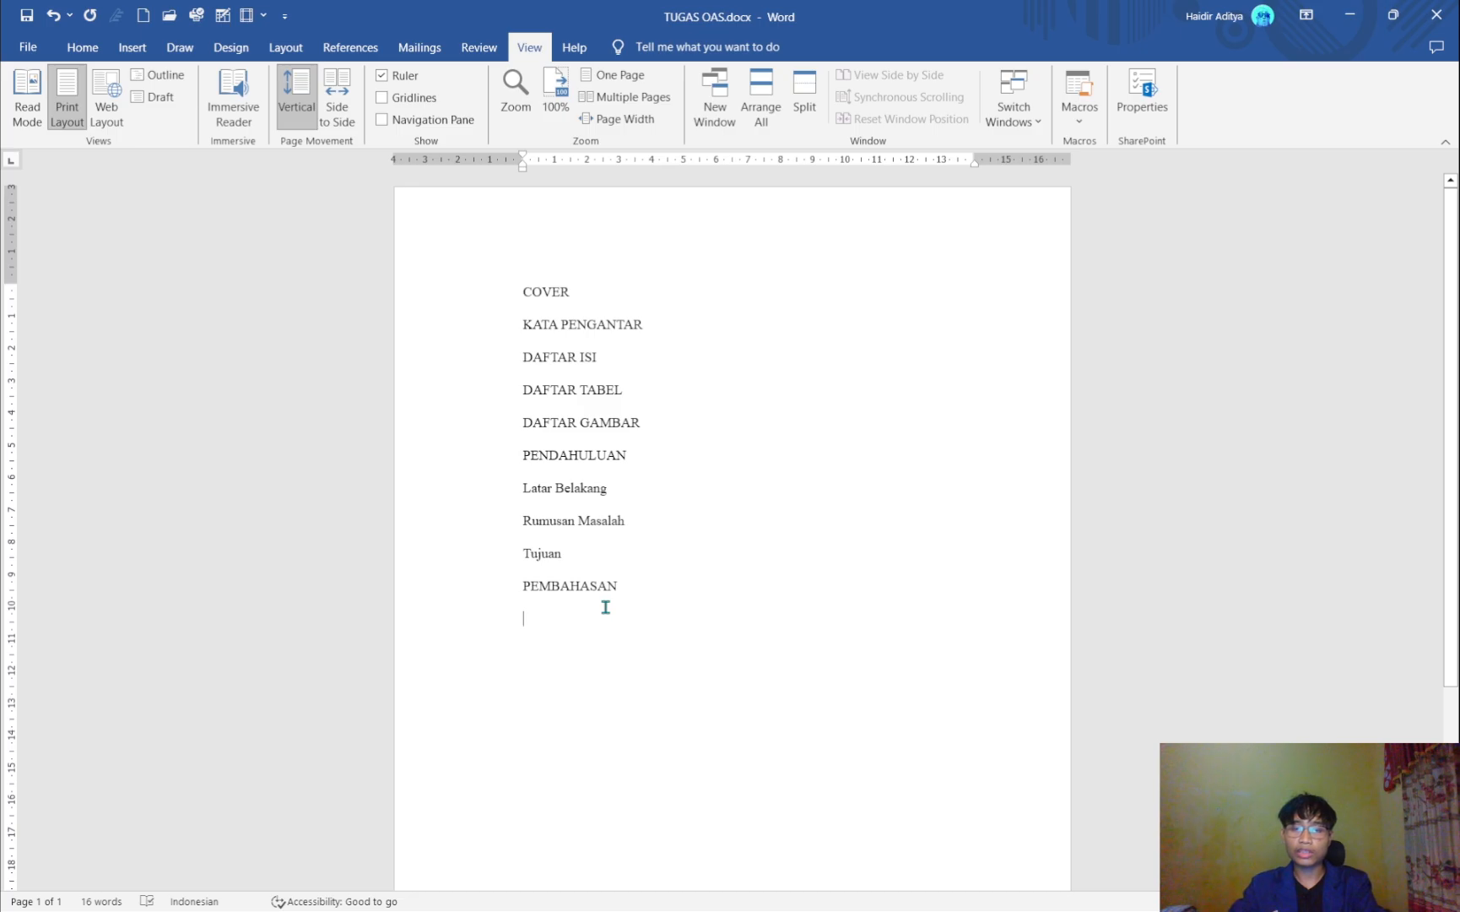
type("Makna")
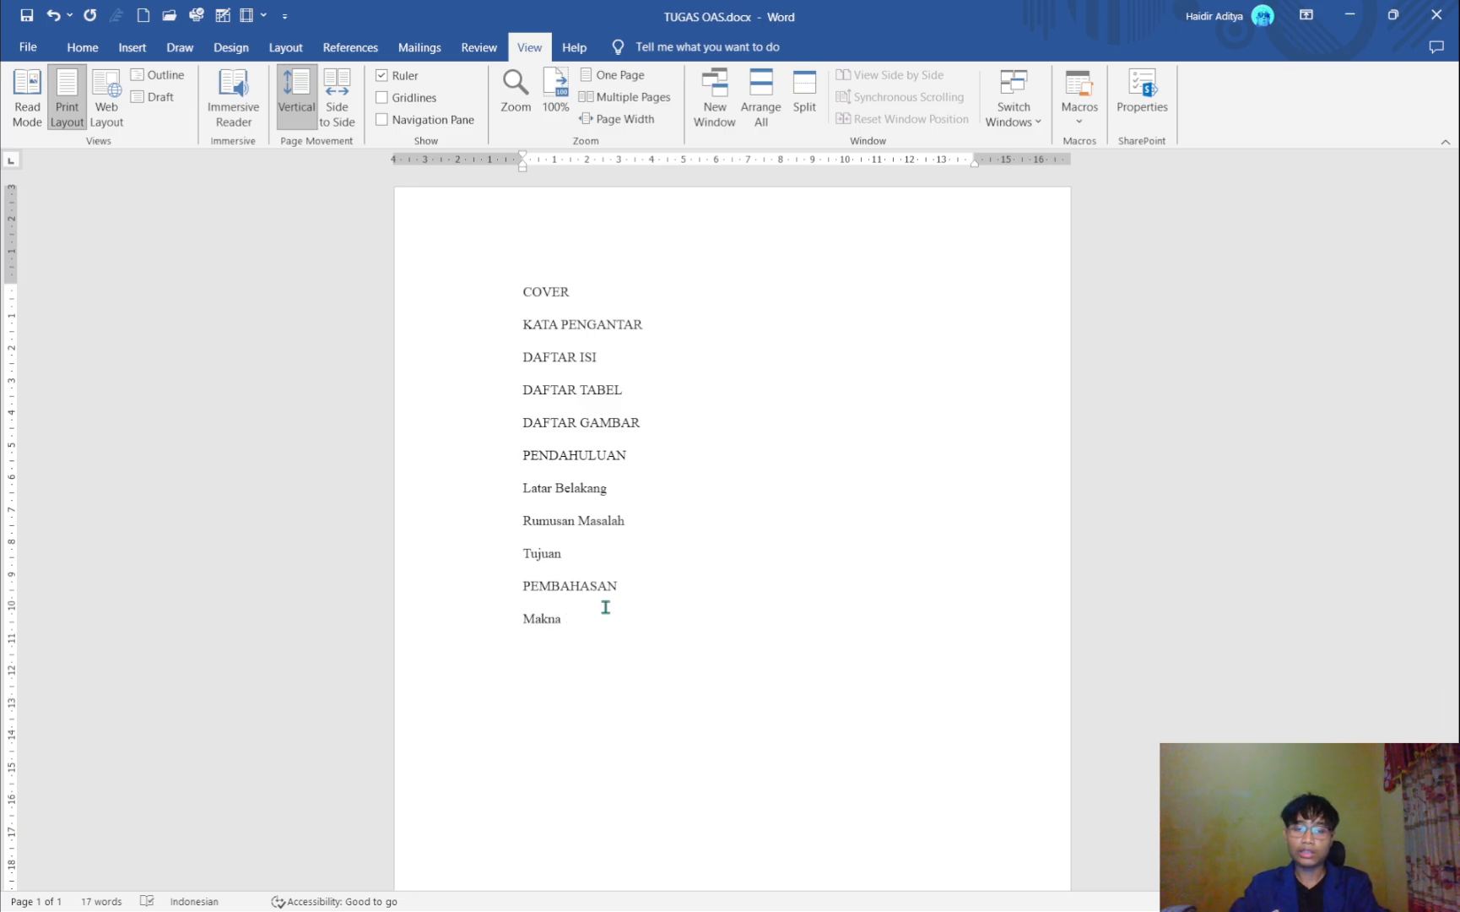
type(" Umum dan Makna Khusus")
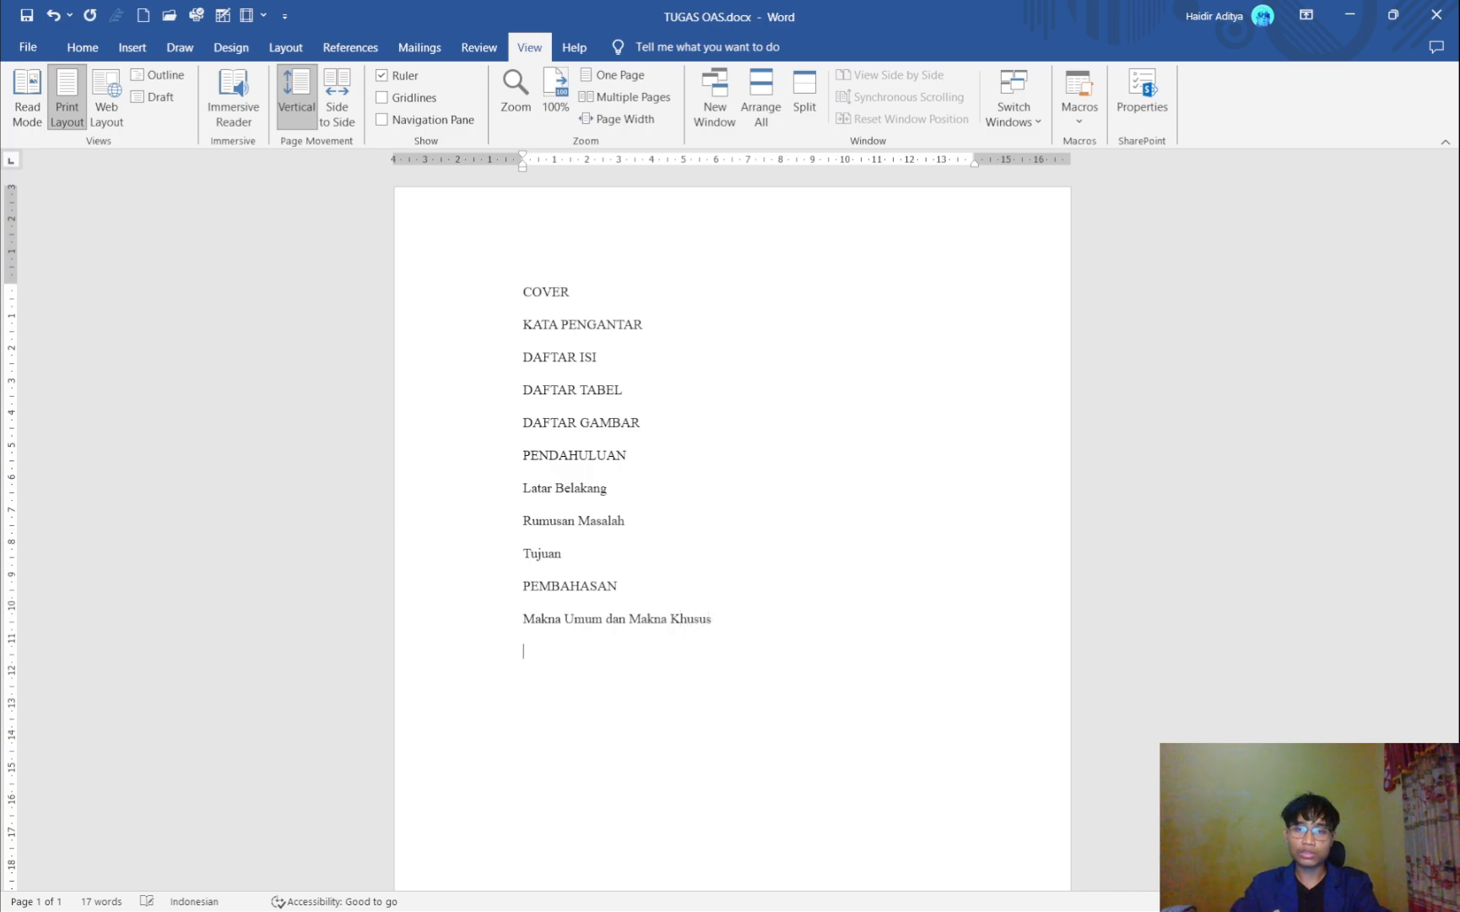
- Add the subheading "Makna Gramatikal dan Makna Leksikal" on a new line under "Makna Umum dan Makna Khusus"
key("Return")
type("Makna Gra")
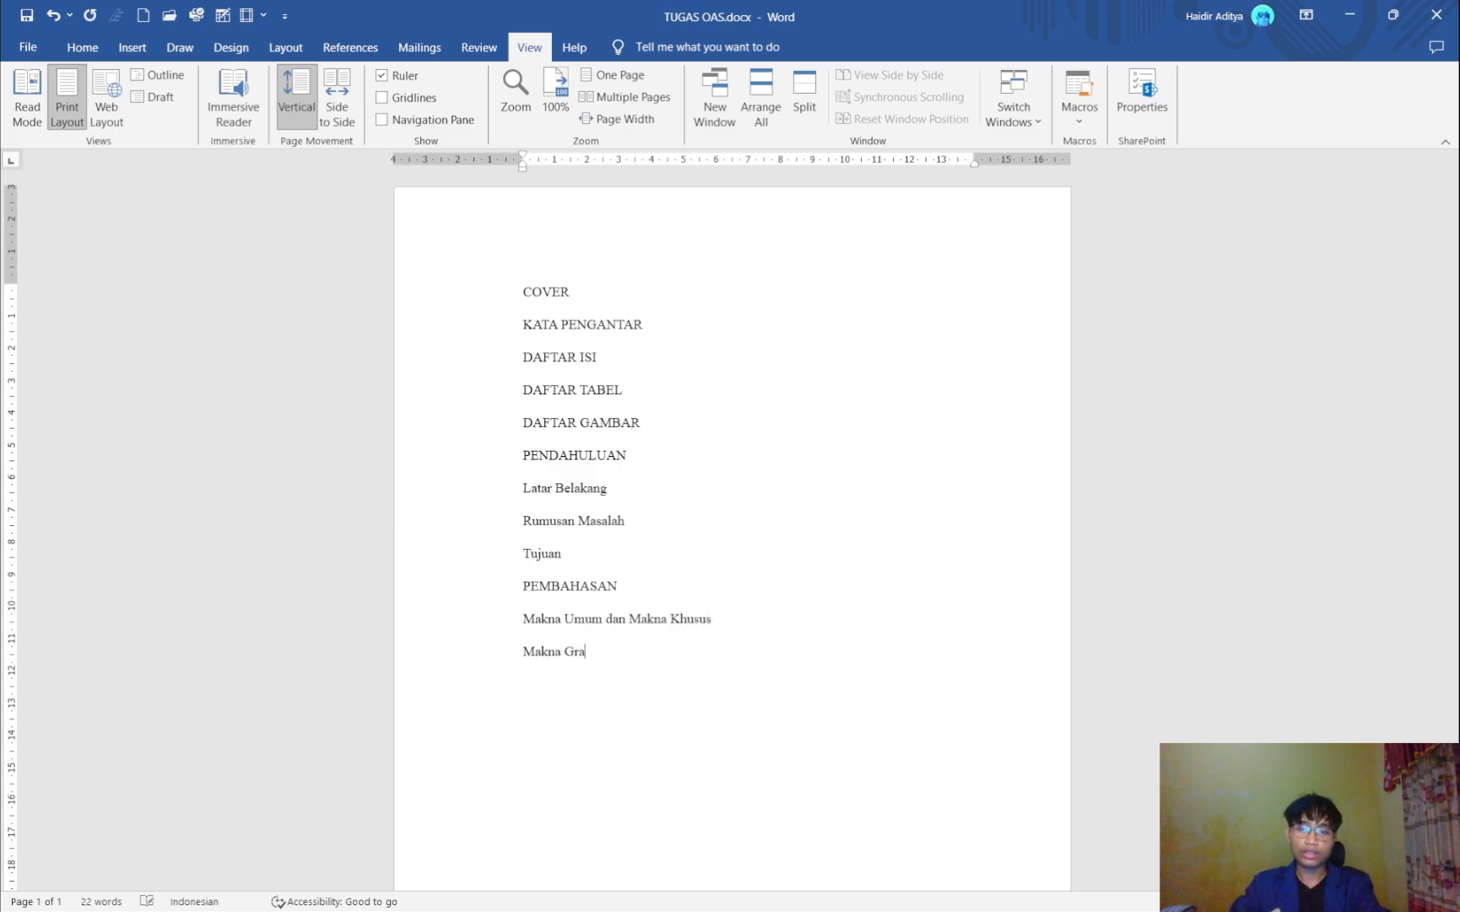
type("tam")
key("BackSpace")
key("BackSpace")
key("BackSpace")
type("matikal dan Makna K")
key("BackSpace")
type("Leksikal")
- Add the subheading "Makna Denotatif dan Makna Konotatif" on a new line below the Gramatikal and Leksikal one
key("Return")
type("M")
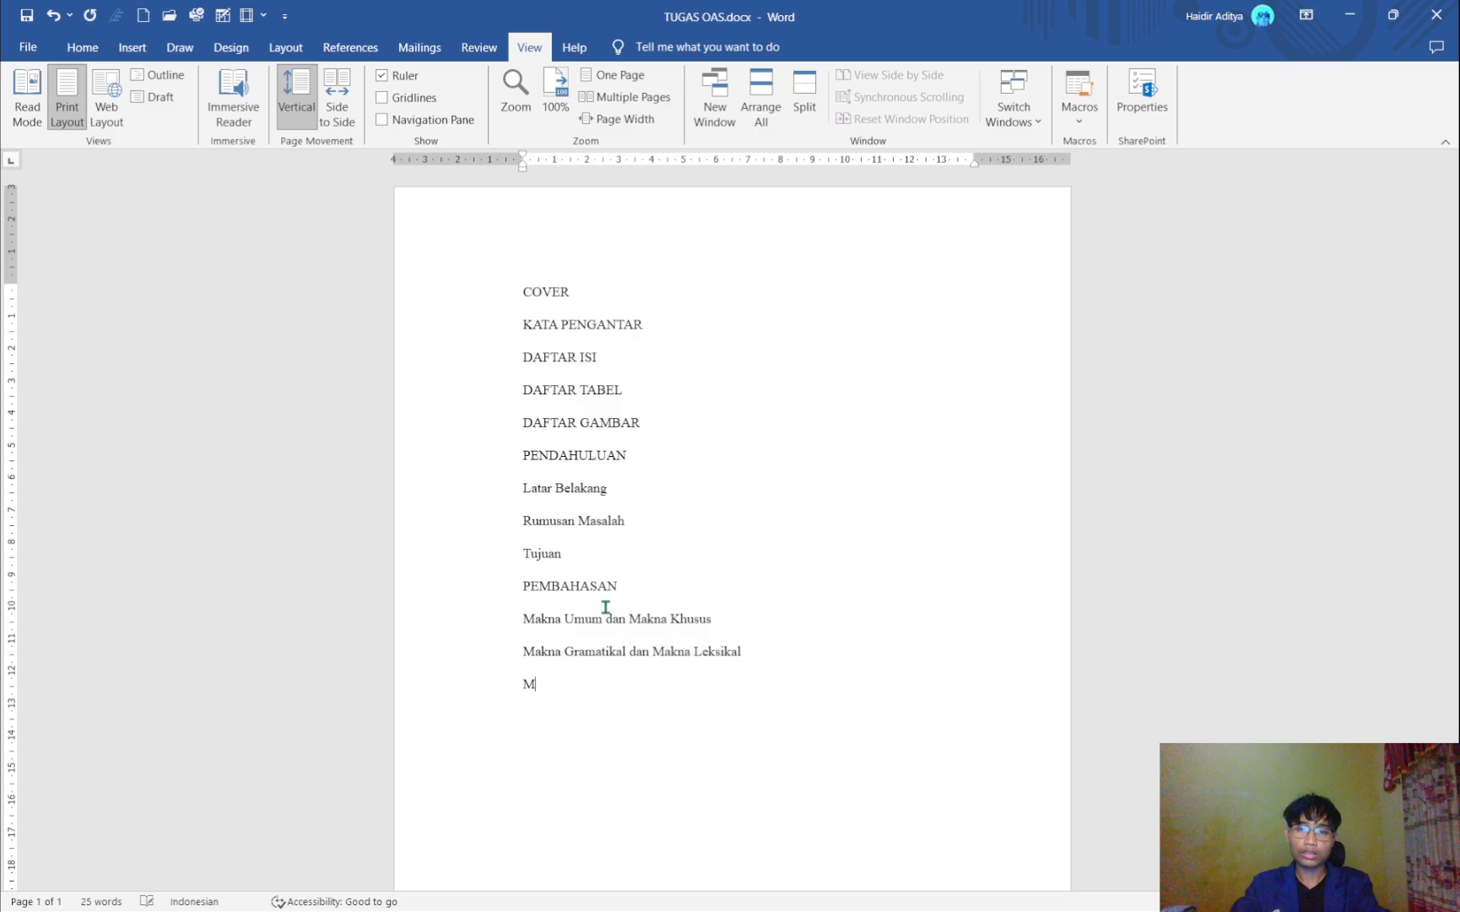
type("akna Denot")
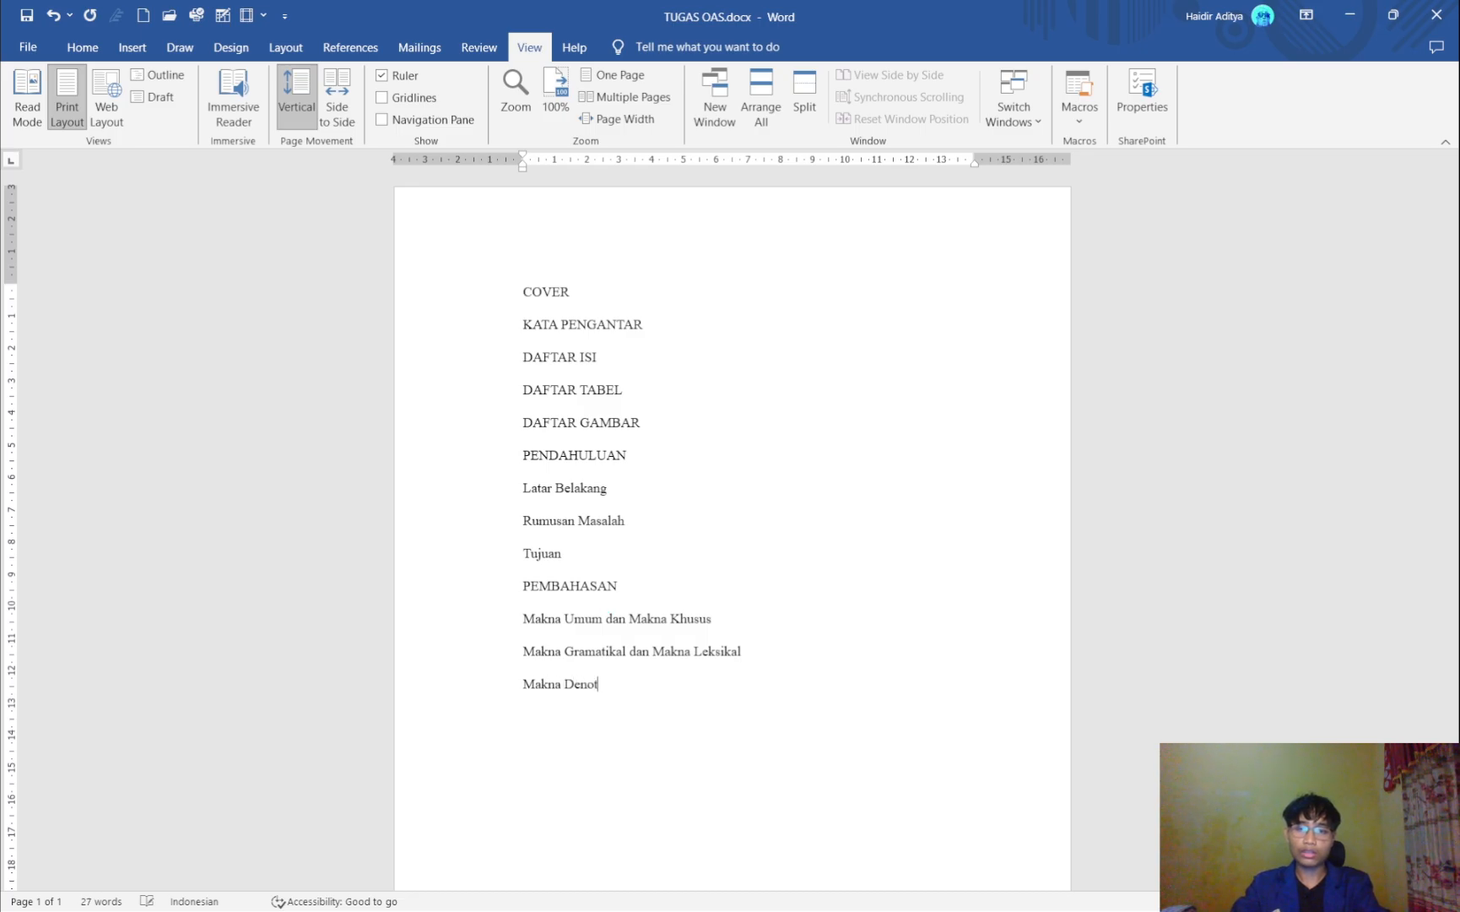
type("atif dan Makna ")
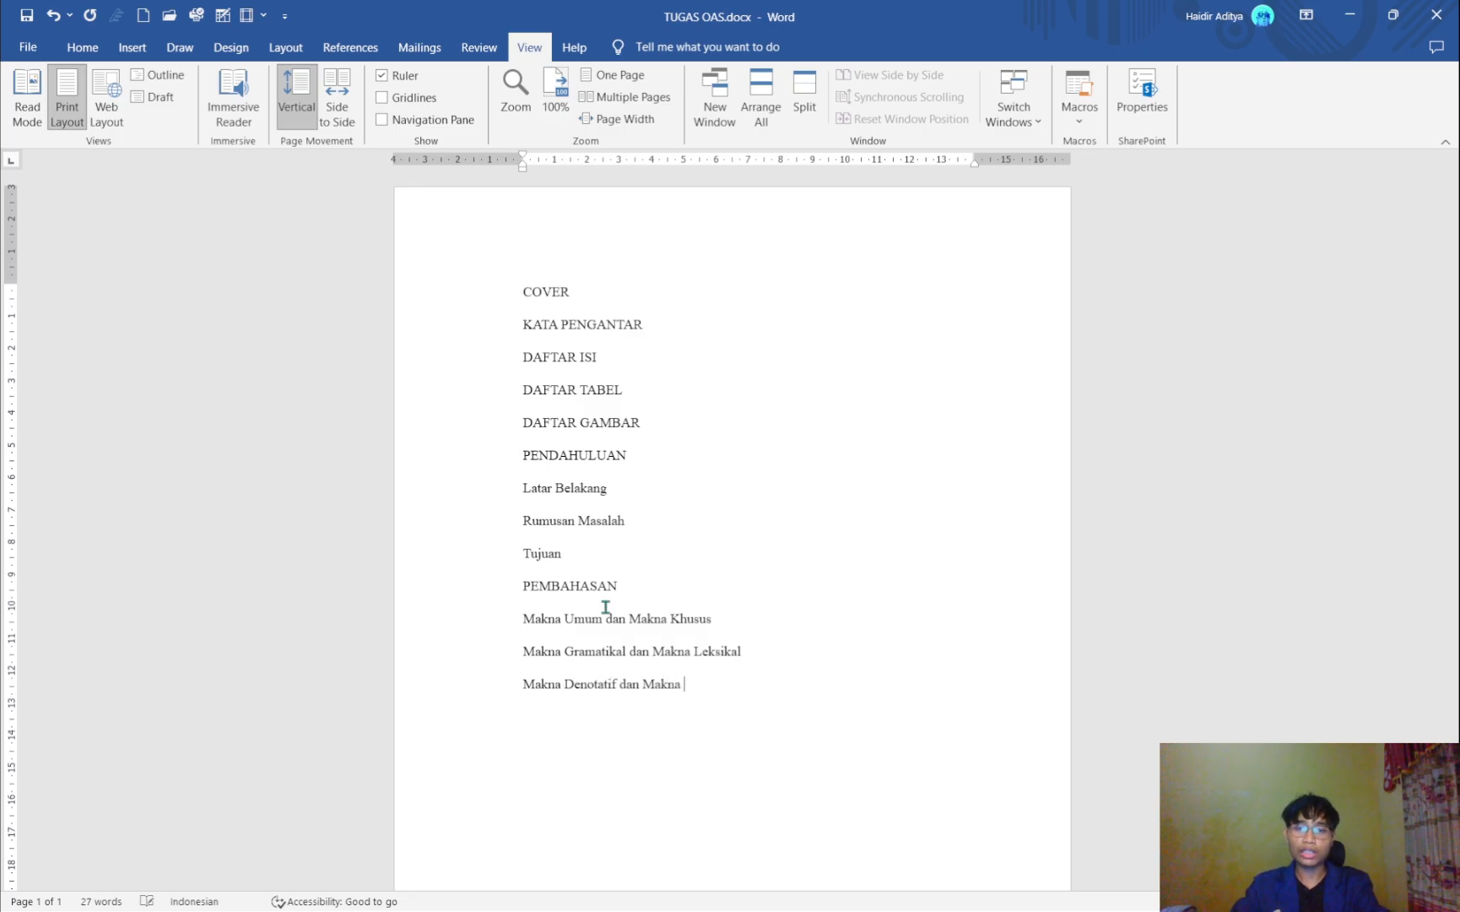
type("Kon")
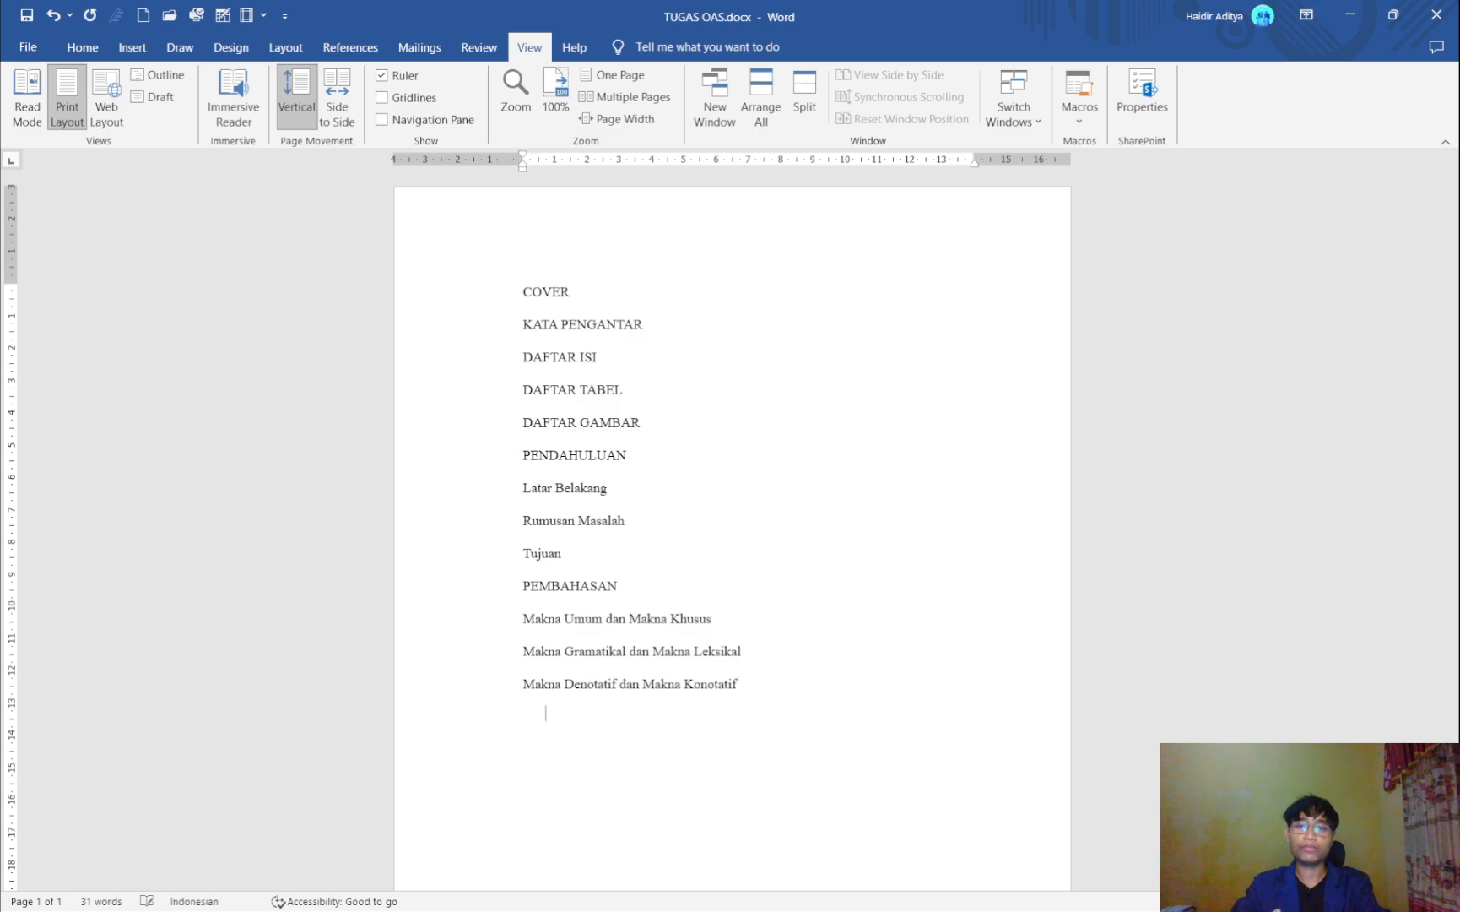
- Complete the line "Makna Denotatif dan Makna Konotatif" and add the heading PENUTUP on a new line below it
type("otatif")
key("Return")
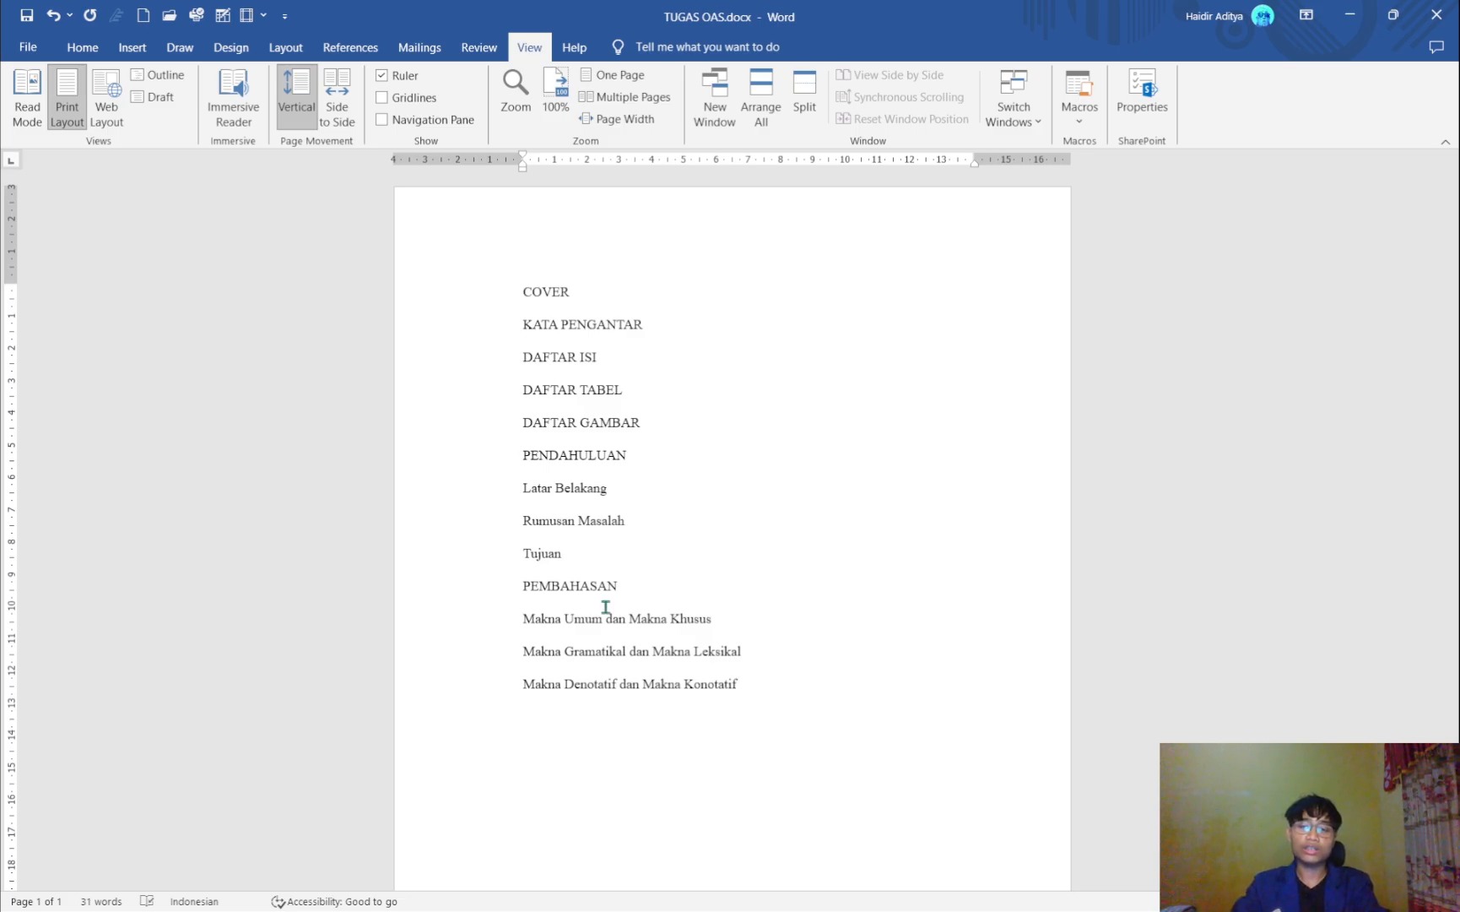
type("PENUTU")
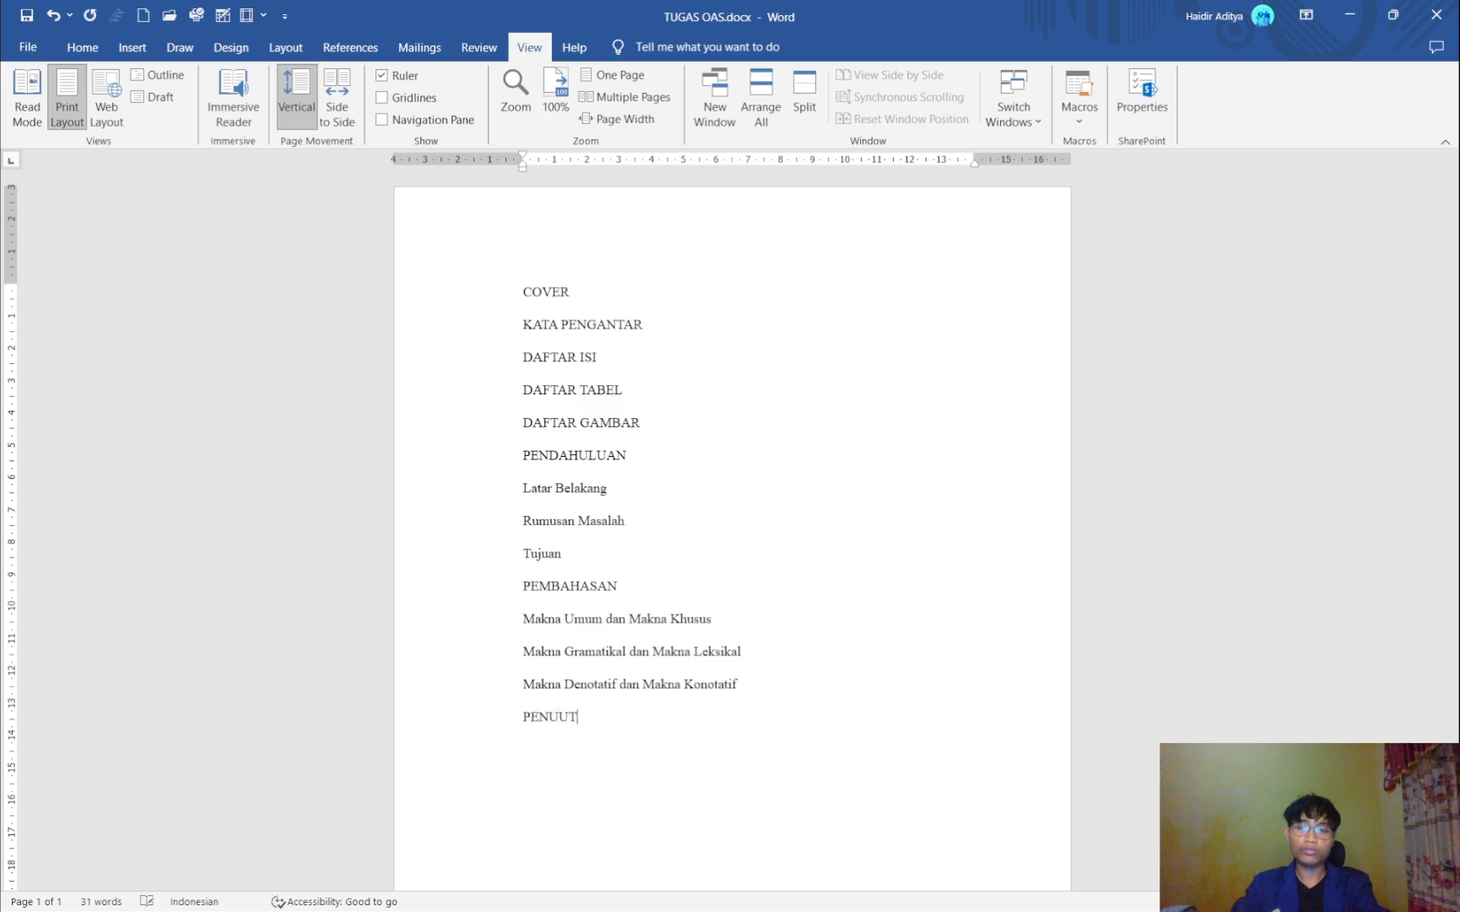
key("BackSpace")
key("BackSpace")
type("TUP")
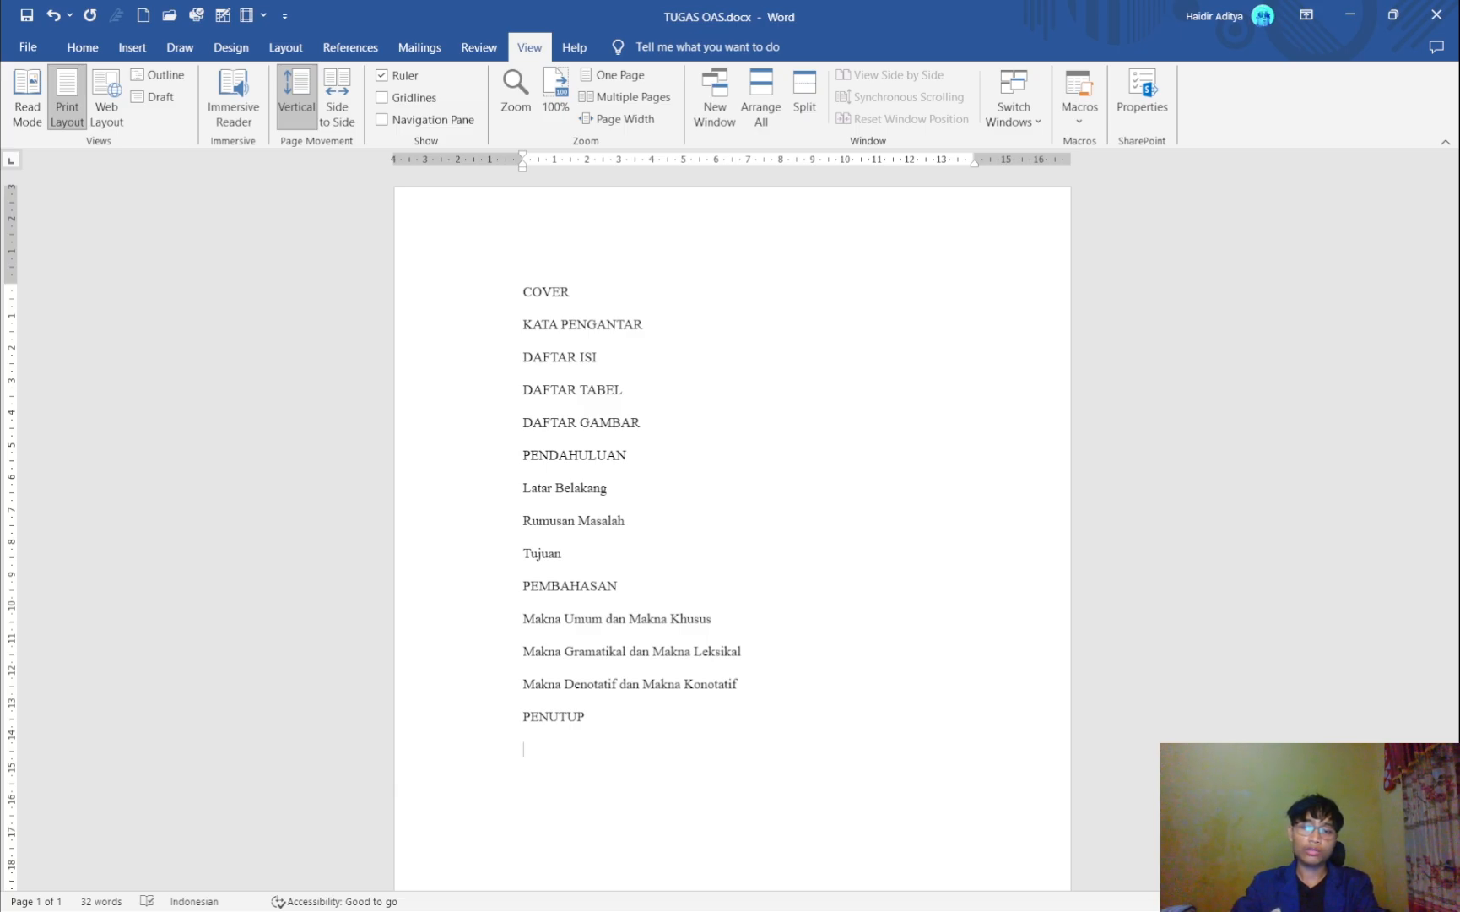
- Add the lines "Kesimpulan" and "Saran" under PENUTUP, followed by the heading DAFTAR PUSTAKA
type("Kesimpulan")
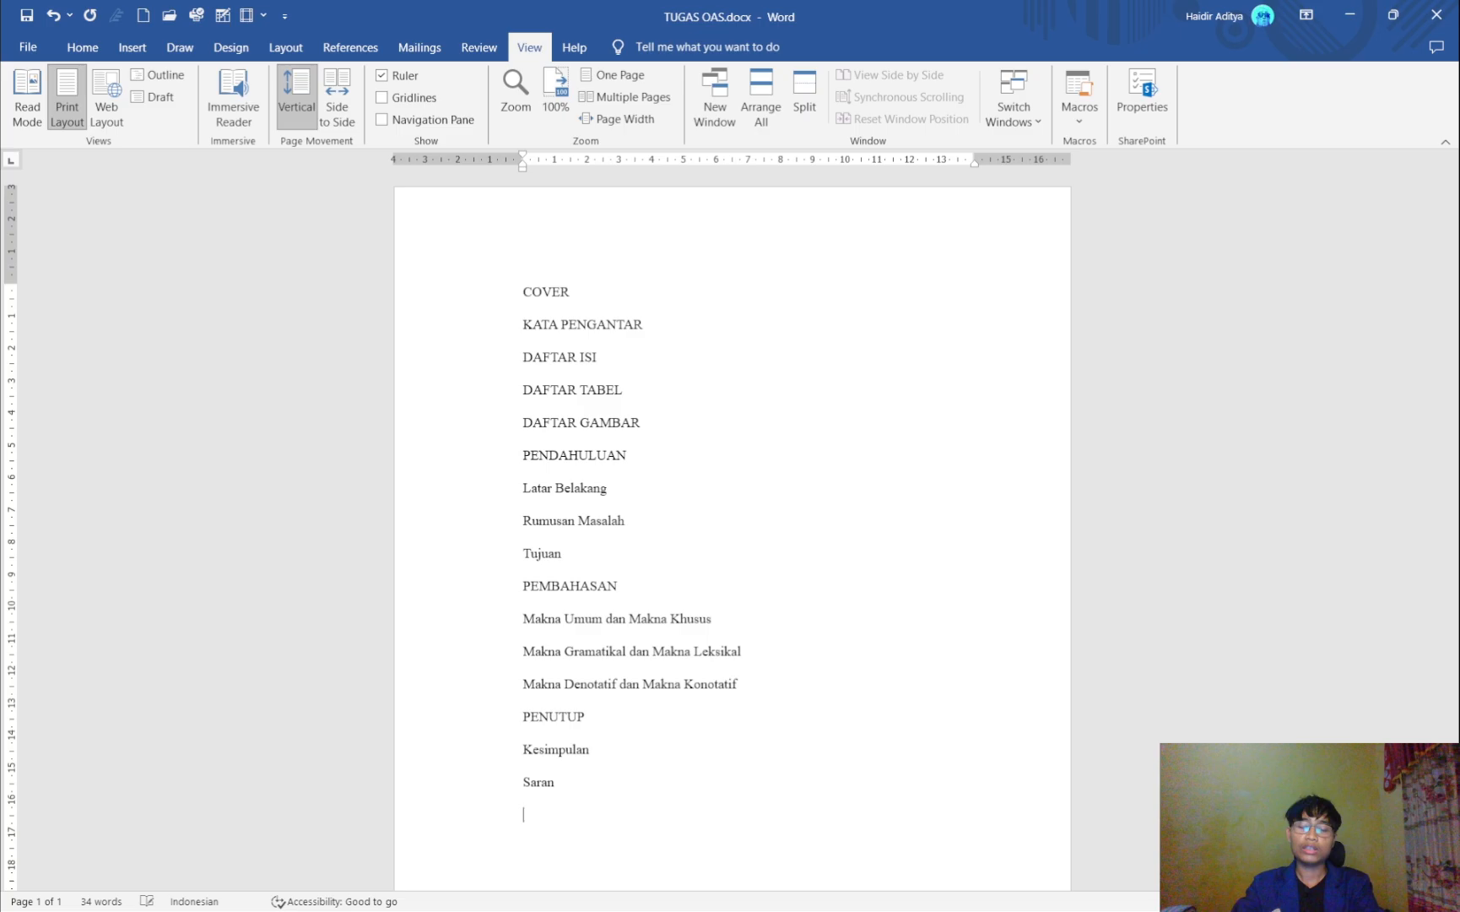
key("Return")
scroll(605, 607, "down", 3)
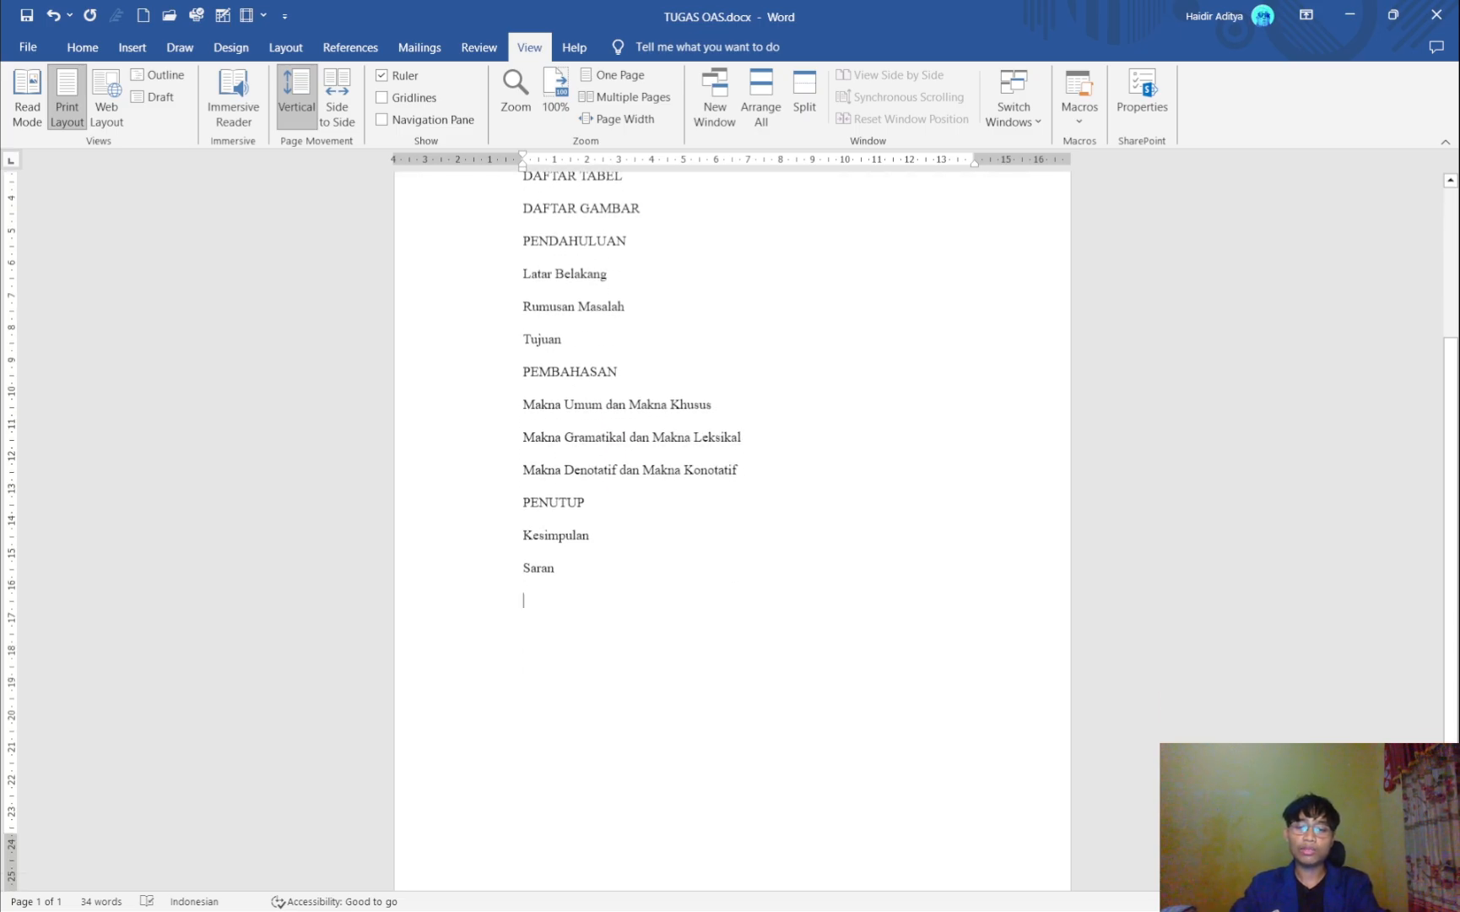
type("DAFTAR PUSTAKA")
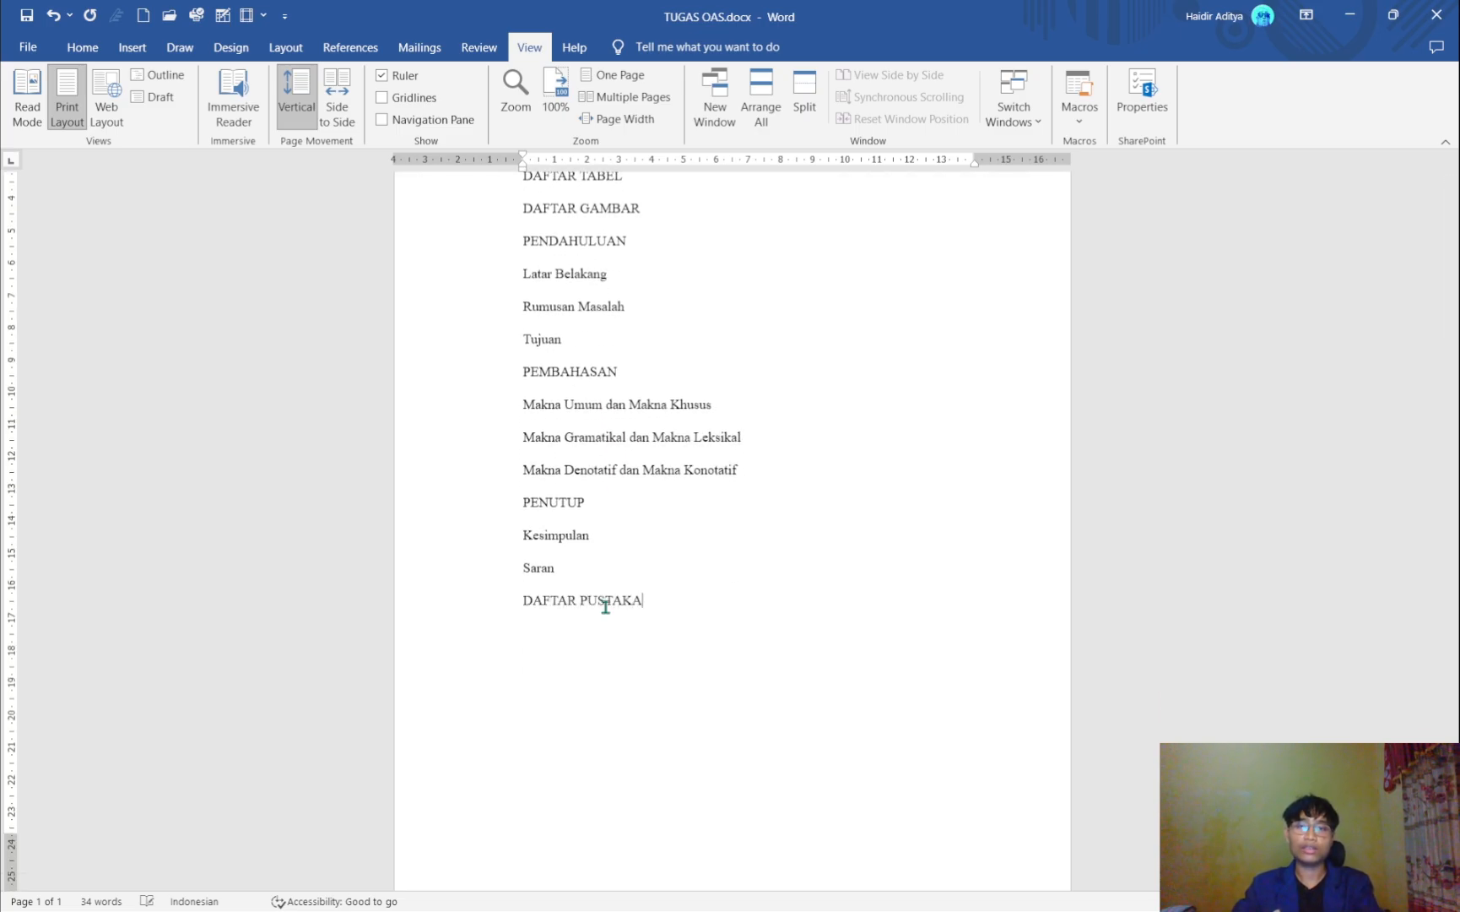
scroll(605, 607, "up", 3)
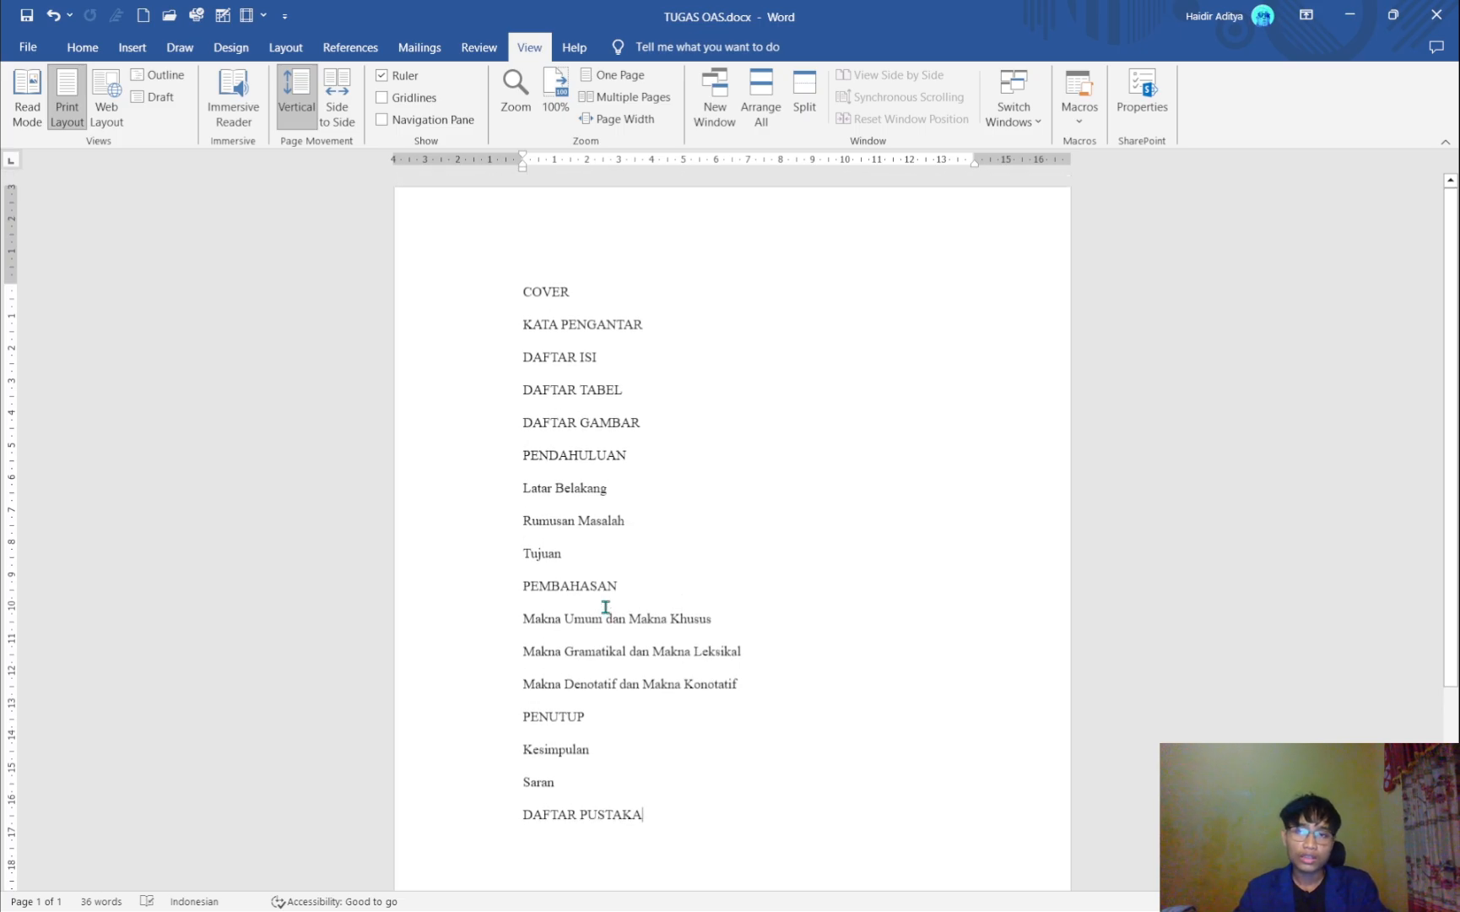
scroll(645, 465, "down", 1)
scroll(644, 466, "up", 1)
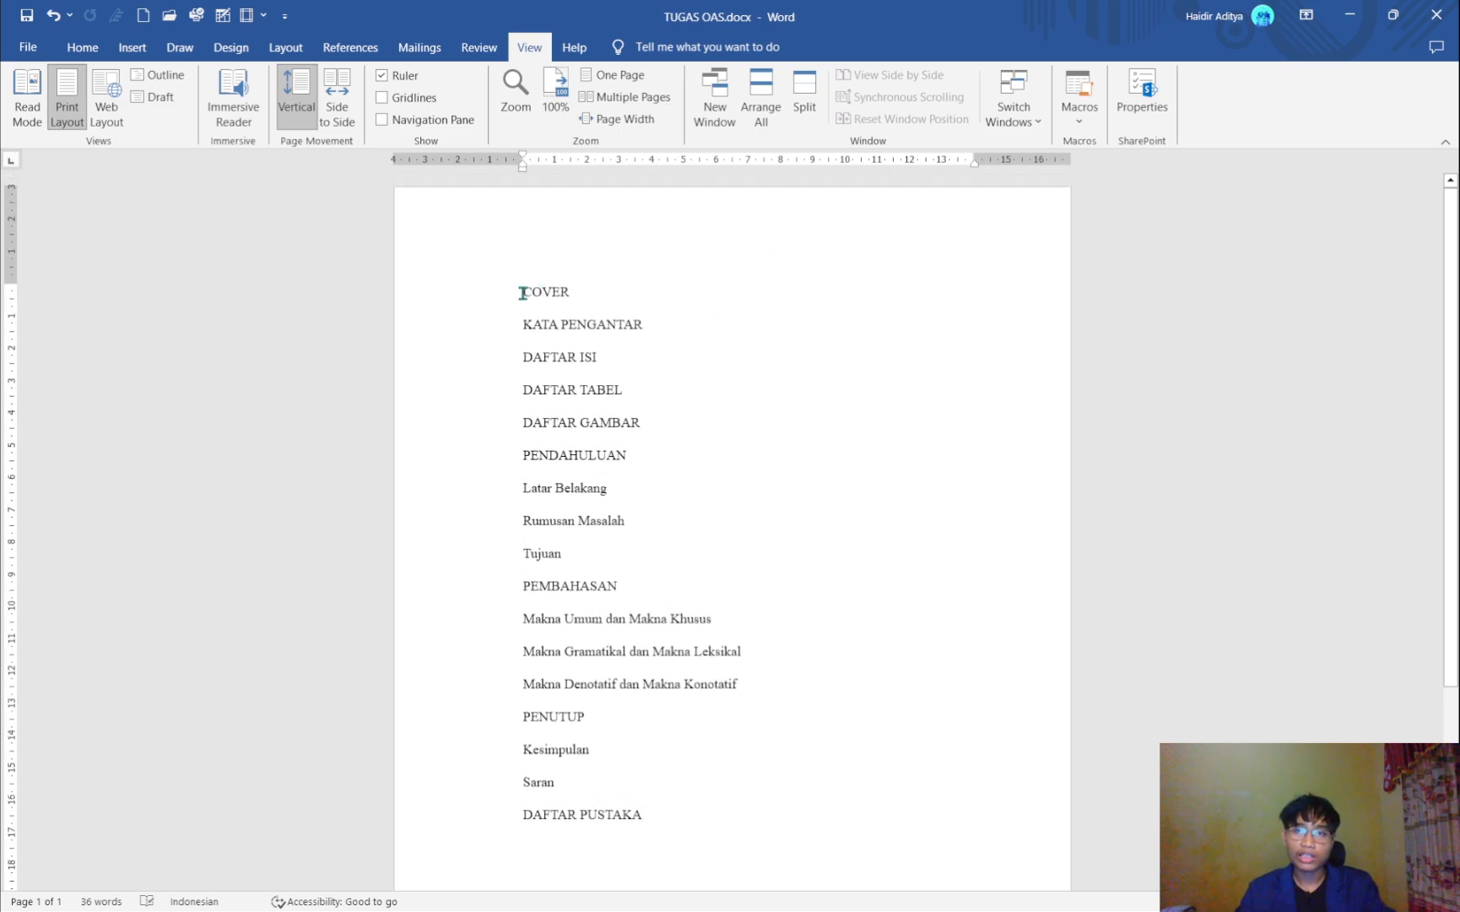
- Insert a break on a new line below DAFTAR GAMBAR so that PENDAHULUAN starts on a new page
left_click_drag(522, 290, 648, 322)
left_click(606, 300)
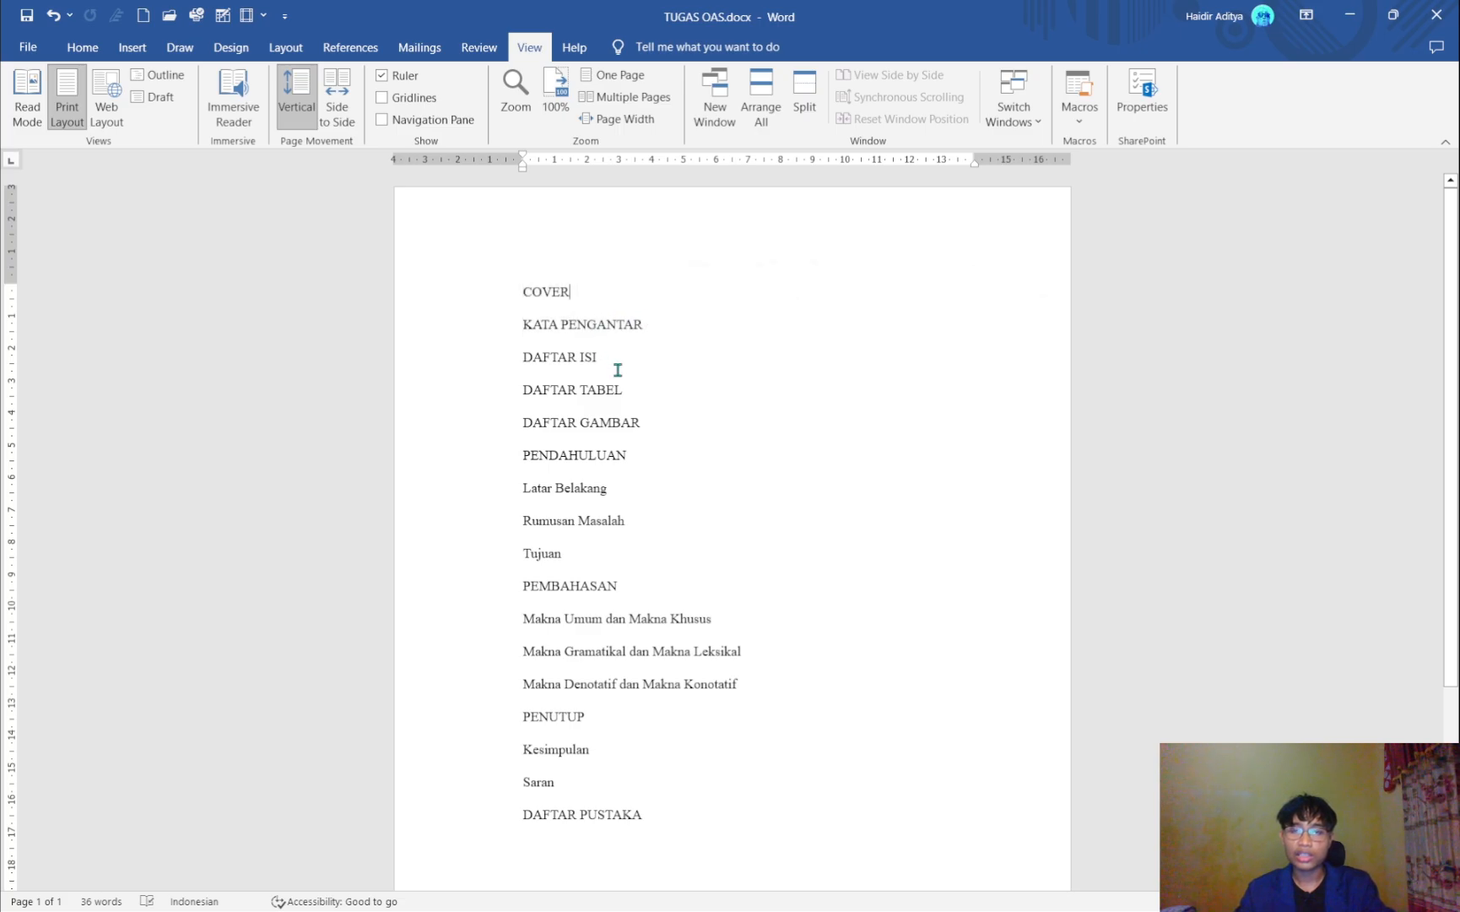
scroll(616, 368, "down", 1)
left_click(641, 411)
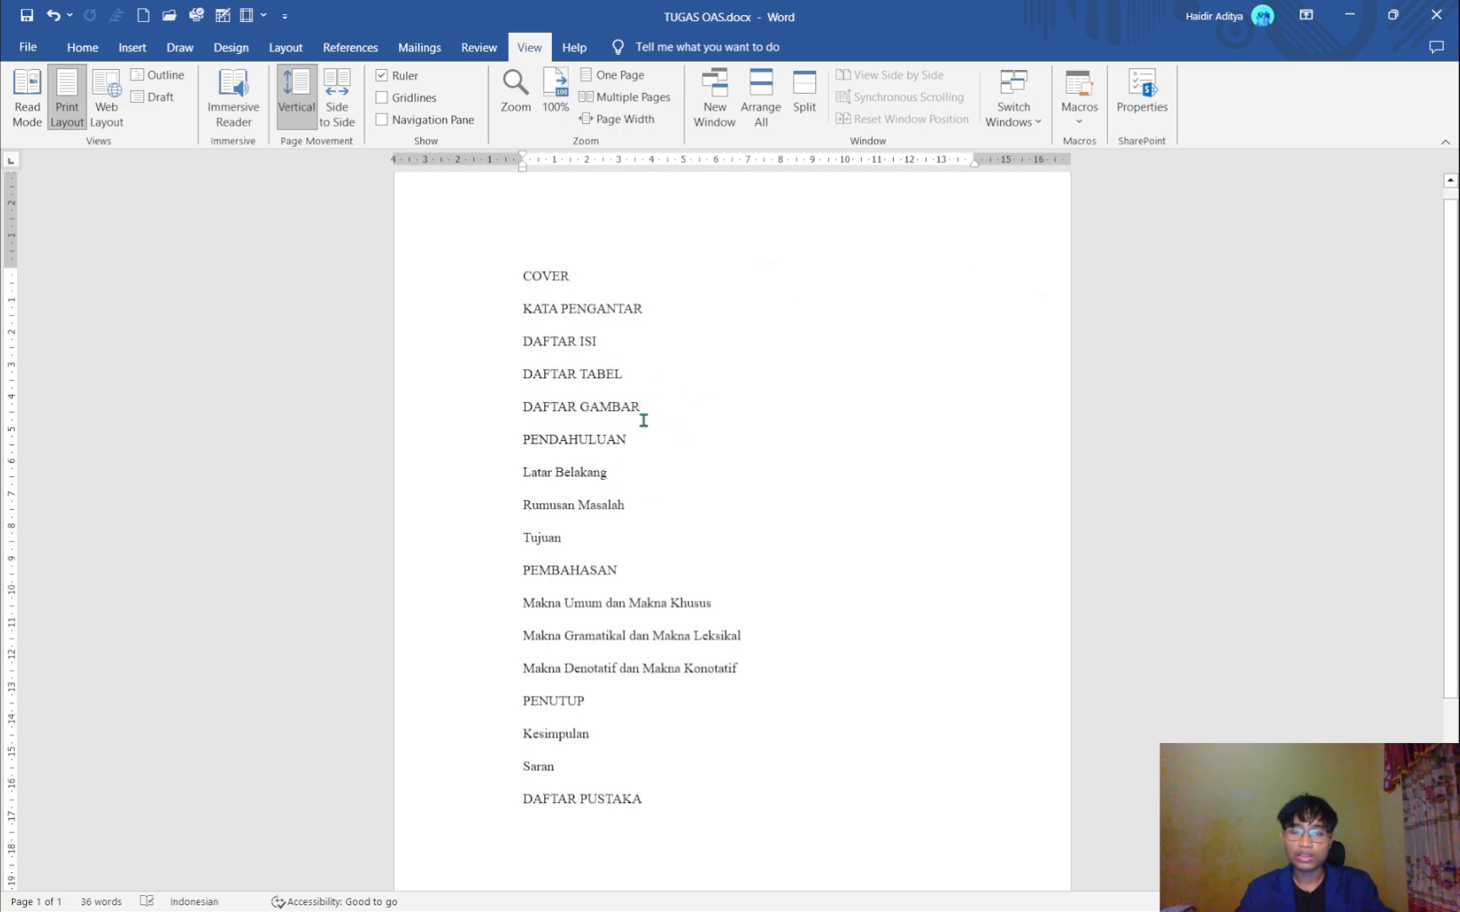
key("Return")
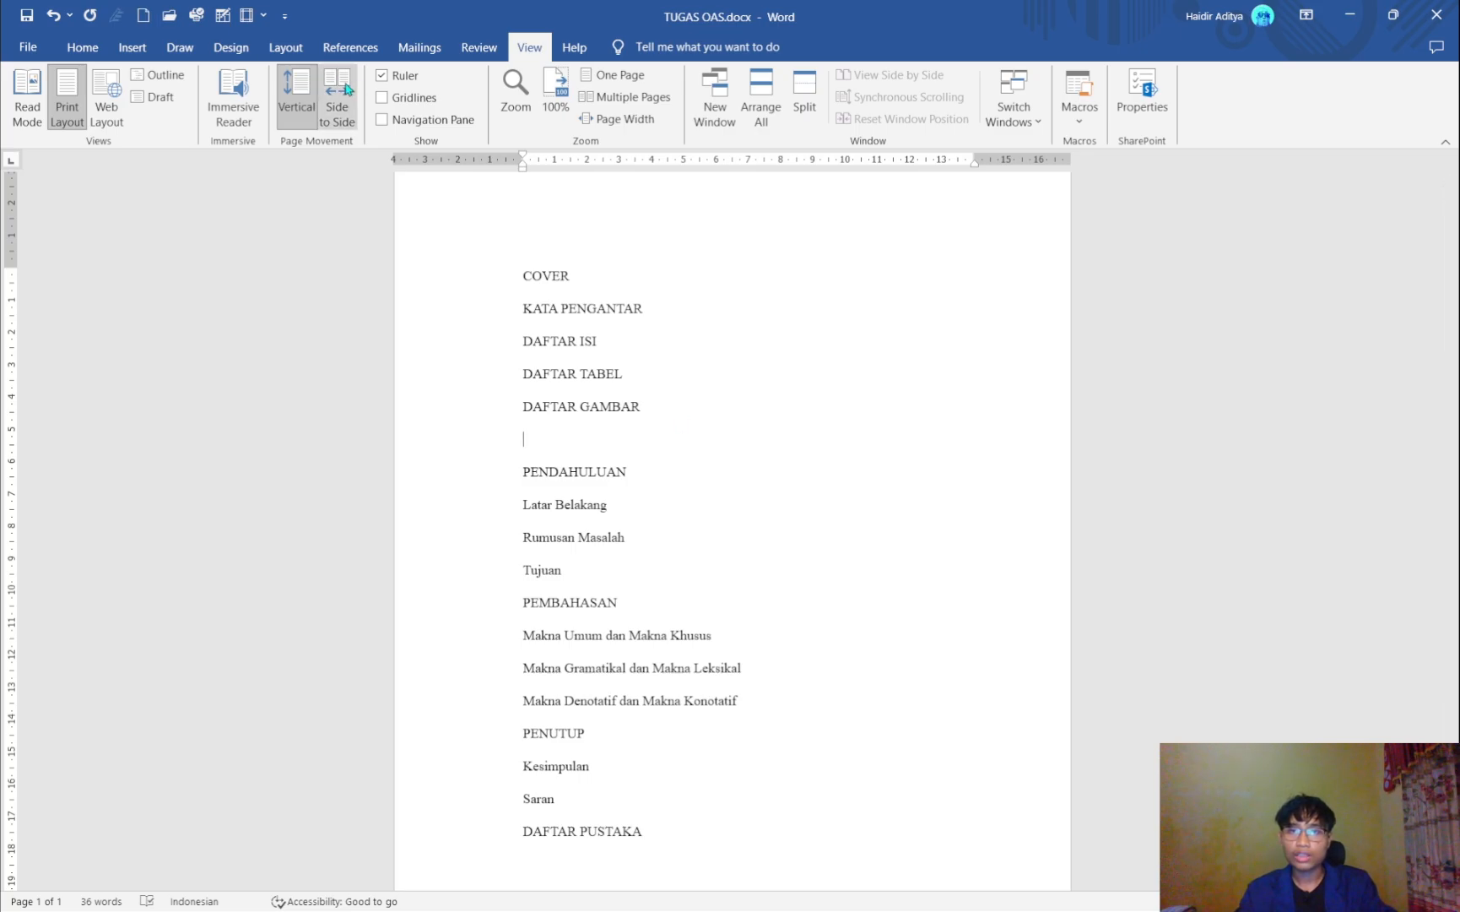
left_click(351, 47)
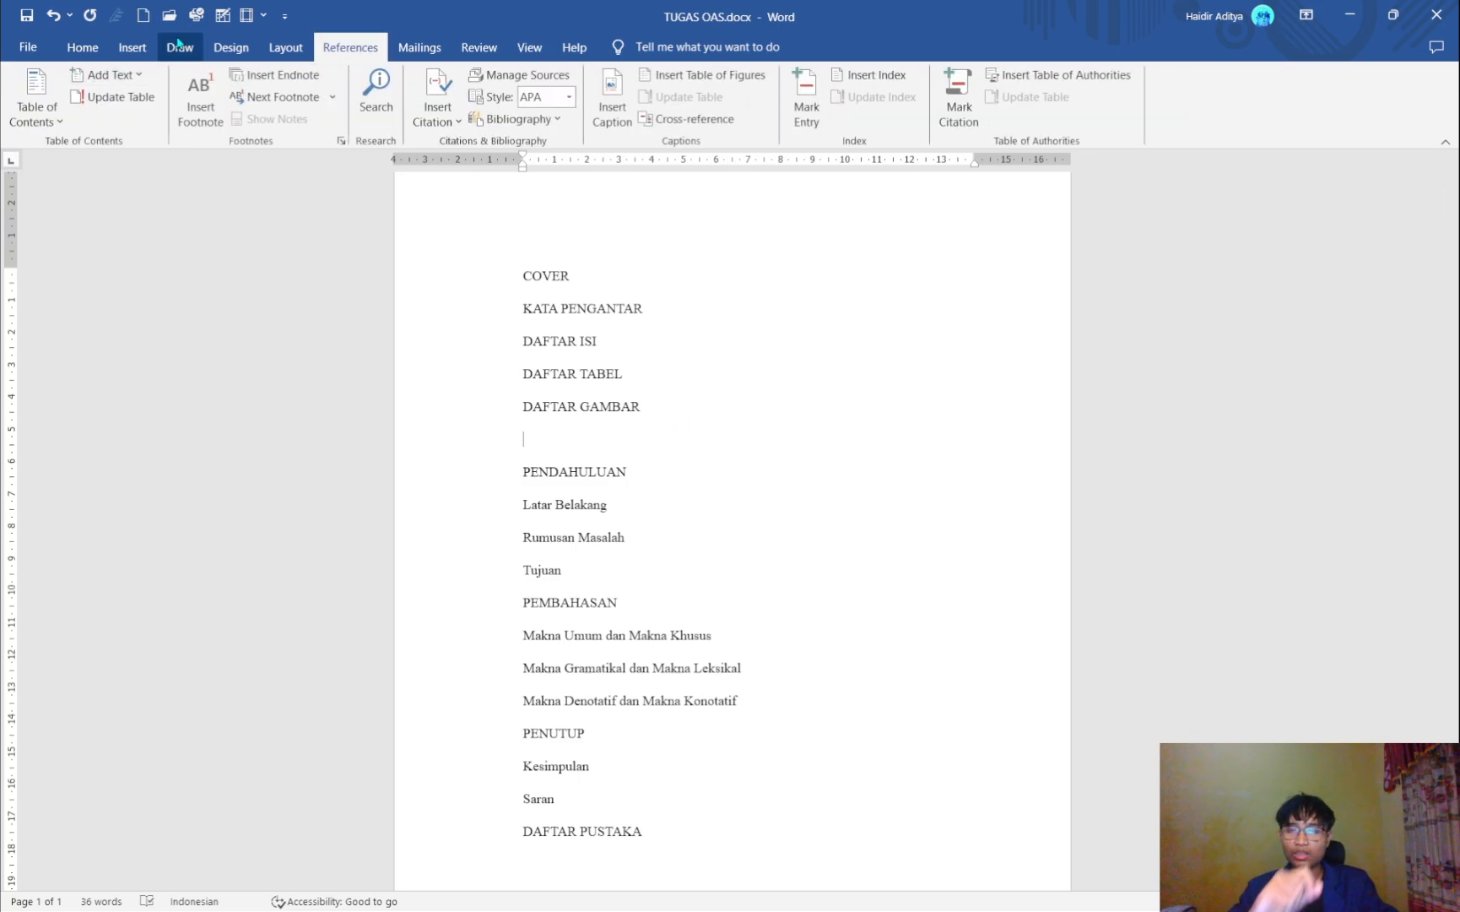
left_click(285, 47)
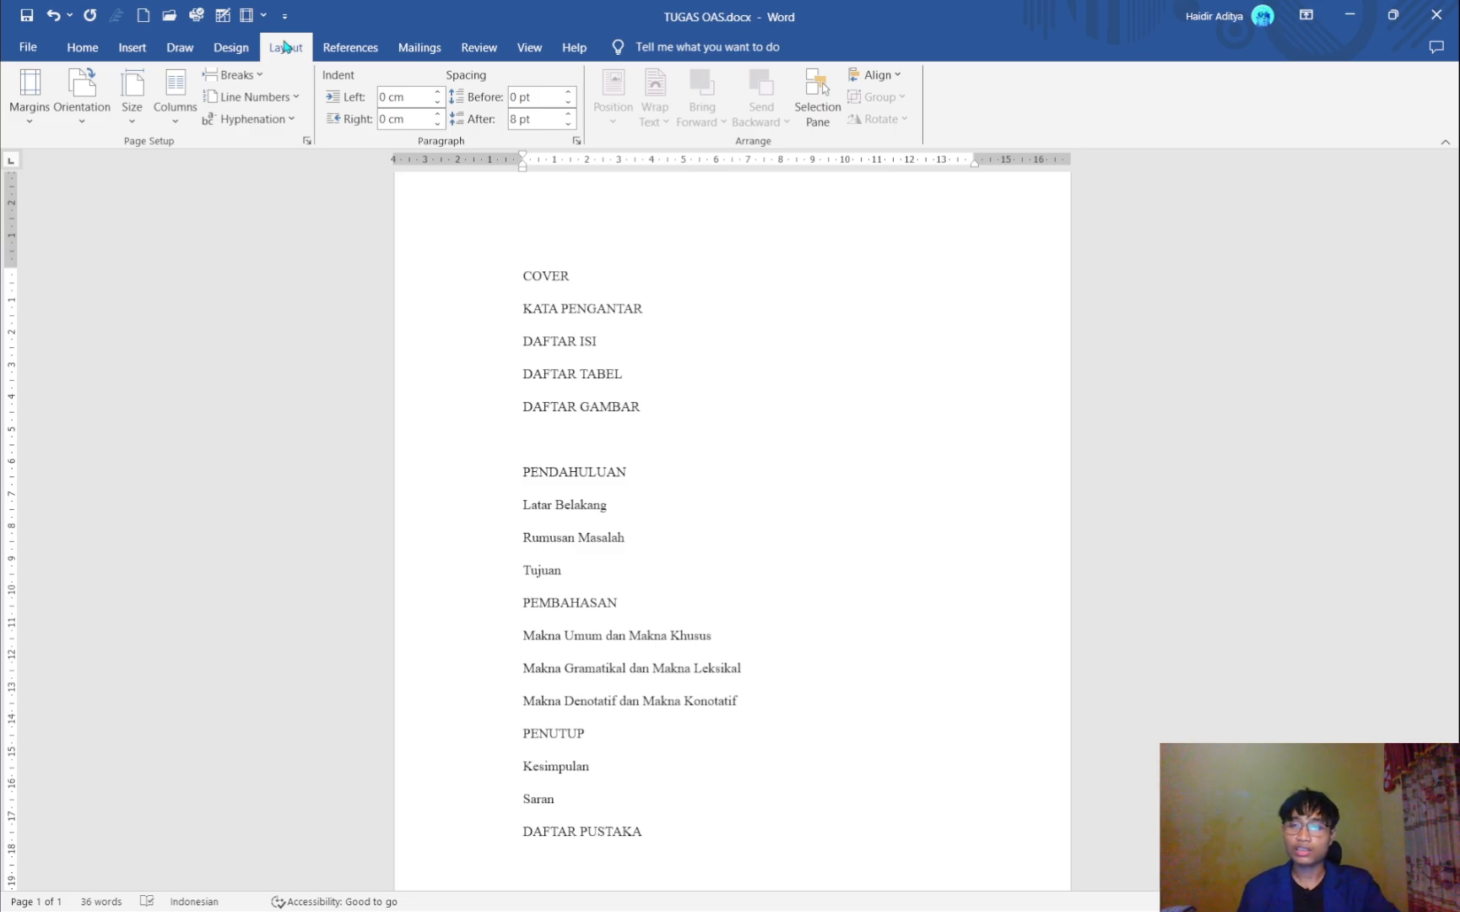
left_click(258, 76)
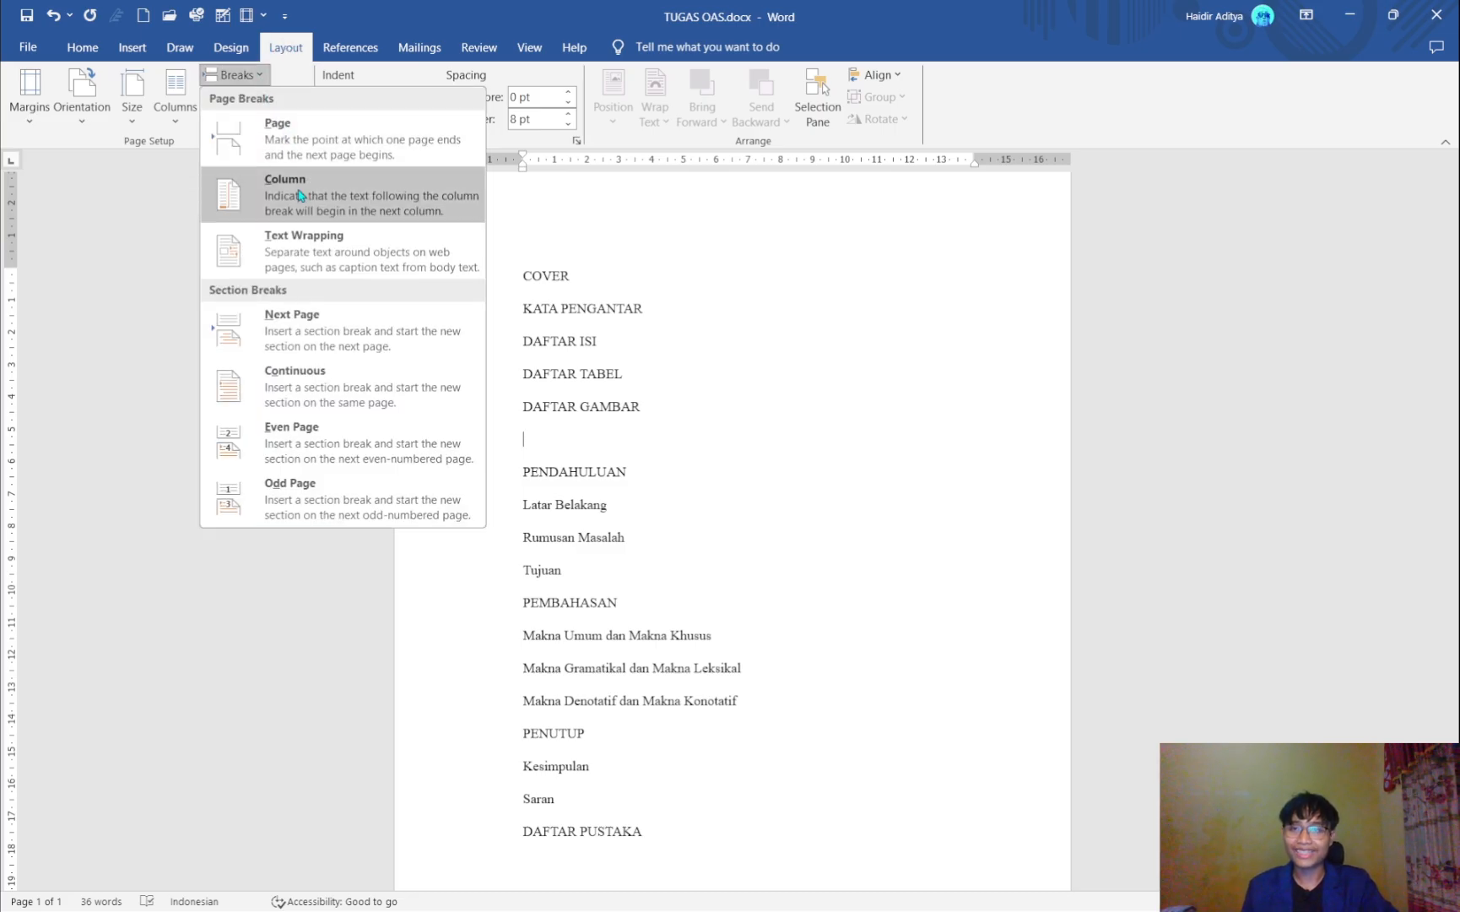
left_click(239, 78)
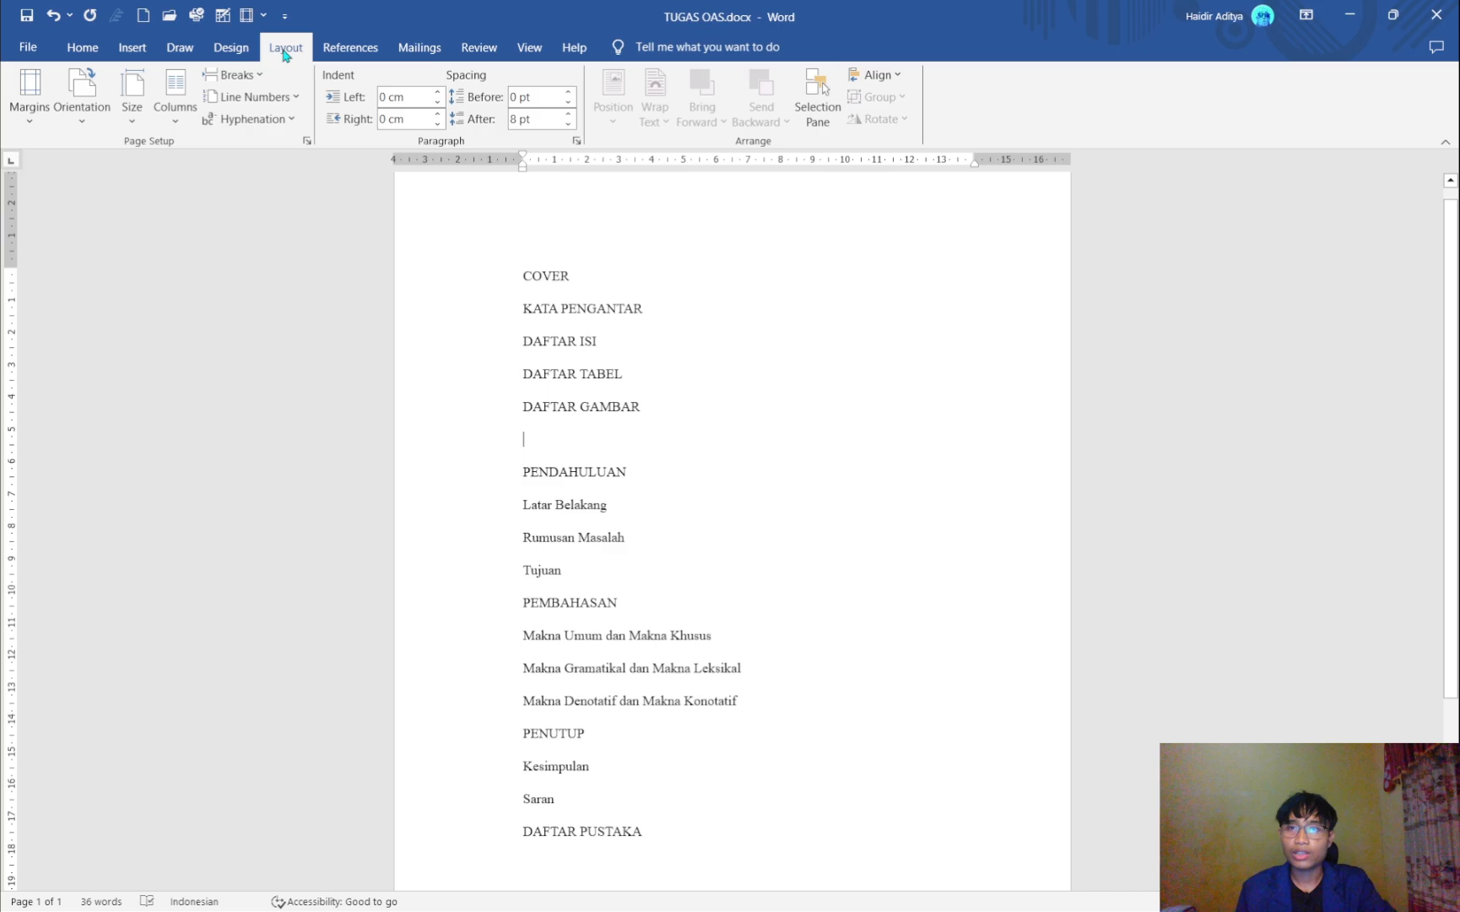
left_click(238, 75)
scroll(504, 422, "down", 5)
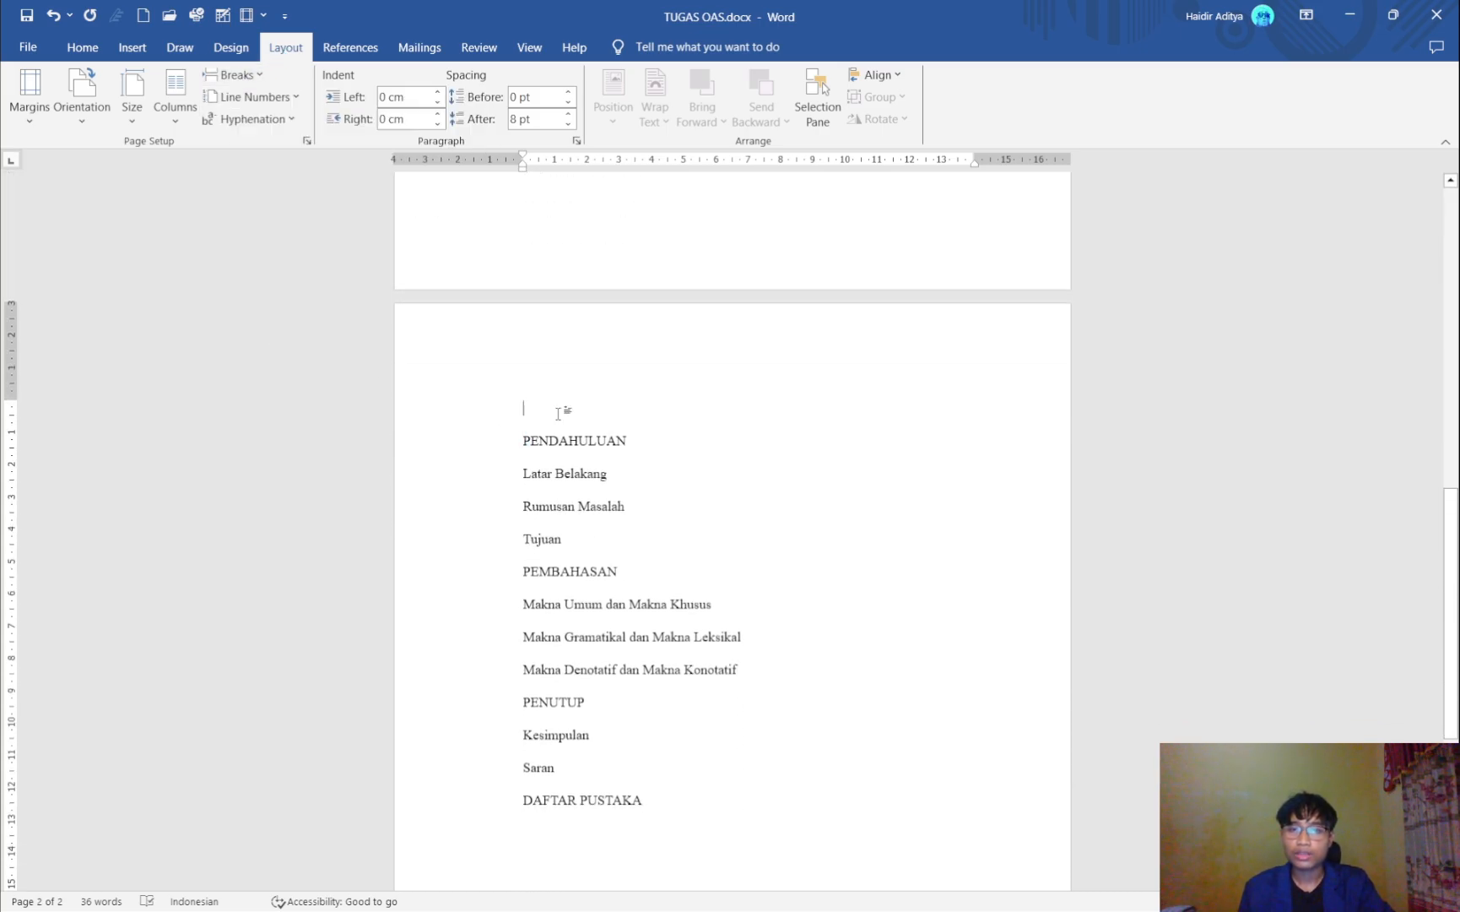
scroll(590, 465, "up", 1)
scroll(589, 466, "down", 1)
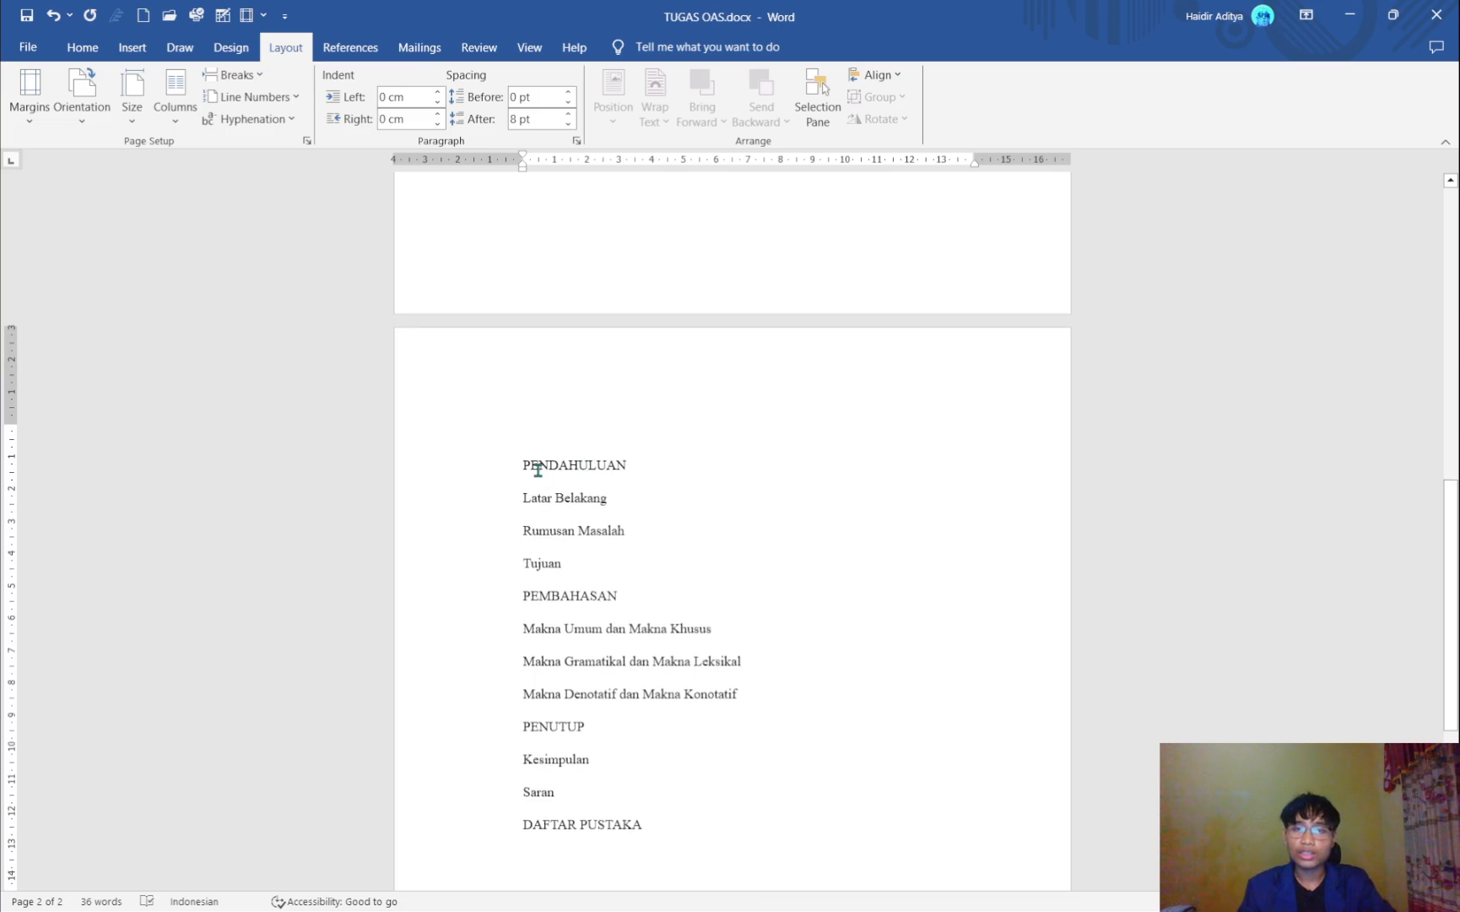
- Try to move KATA PENGANTAR to its own page with a page break after COVER, and add a blank line below it
scroll(539, 479, "up", 9)
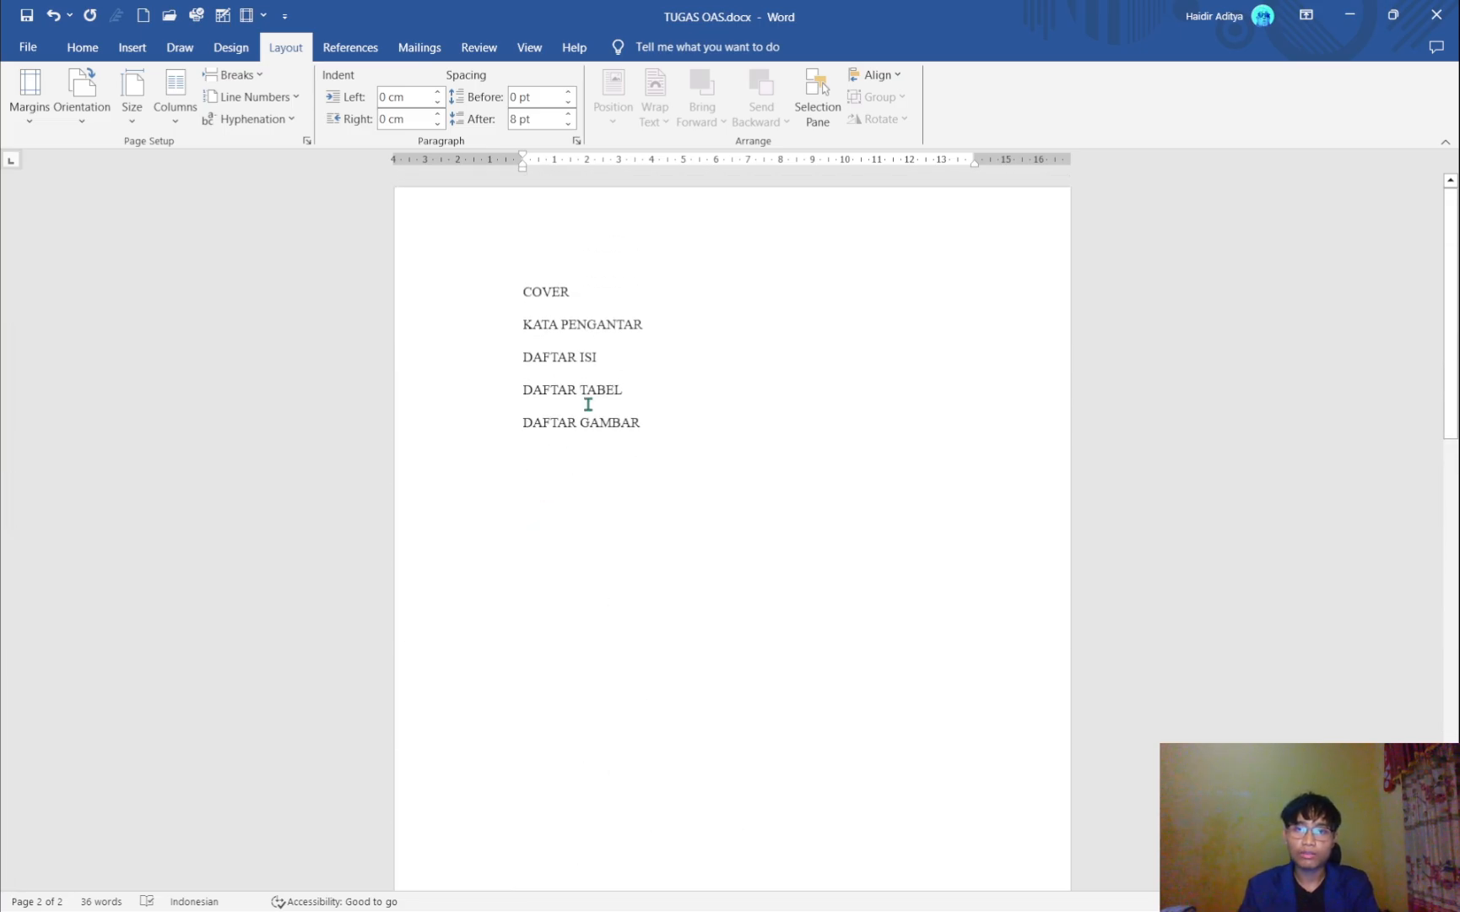
left_click(628, 292)
key("Return")
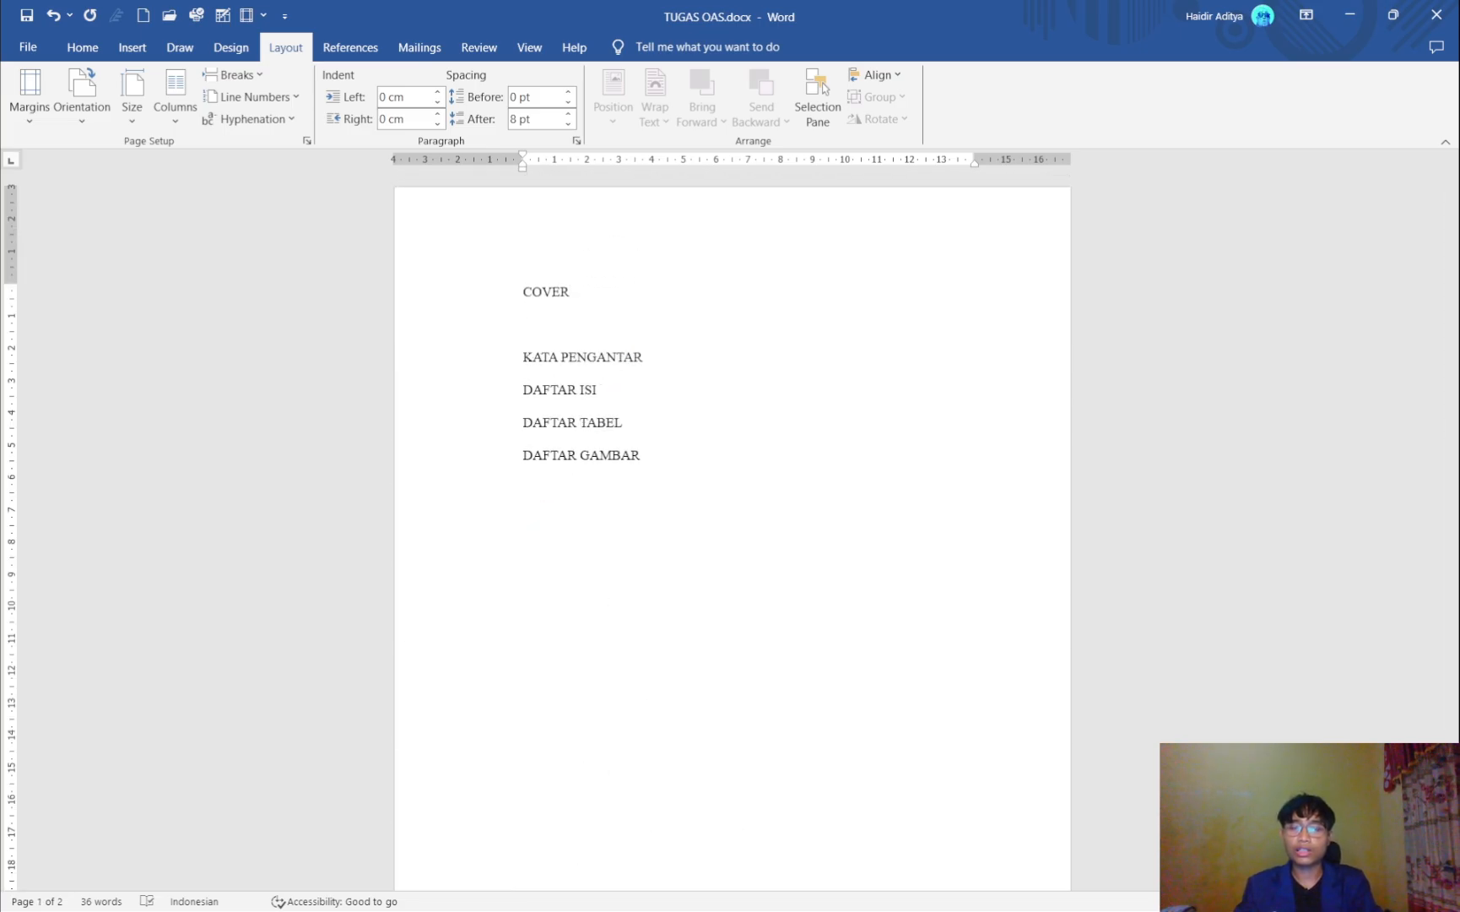
key("ctrl+Return")
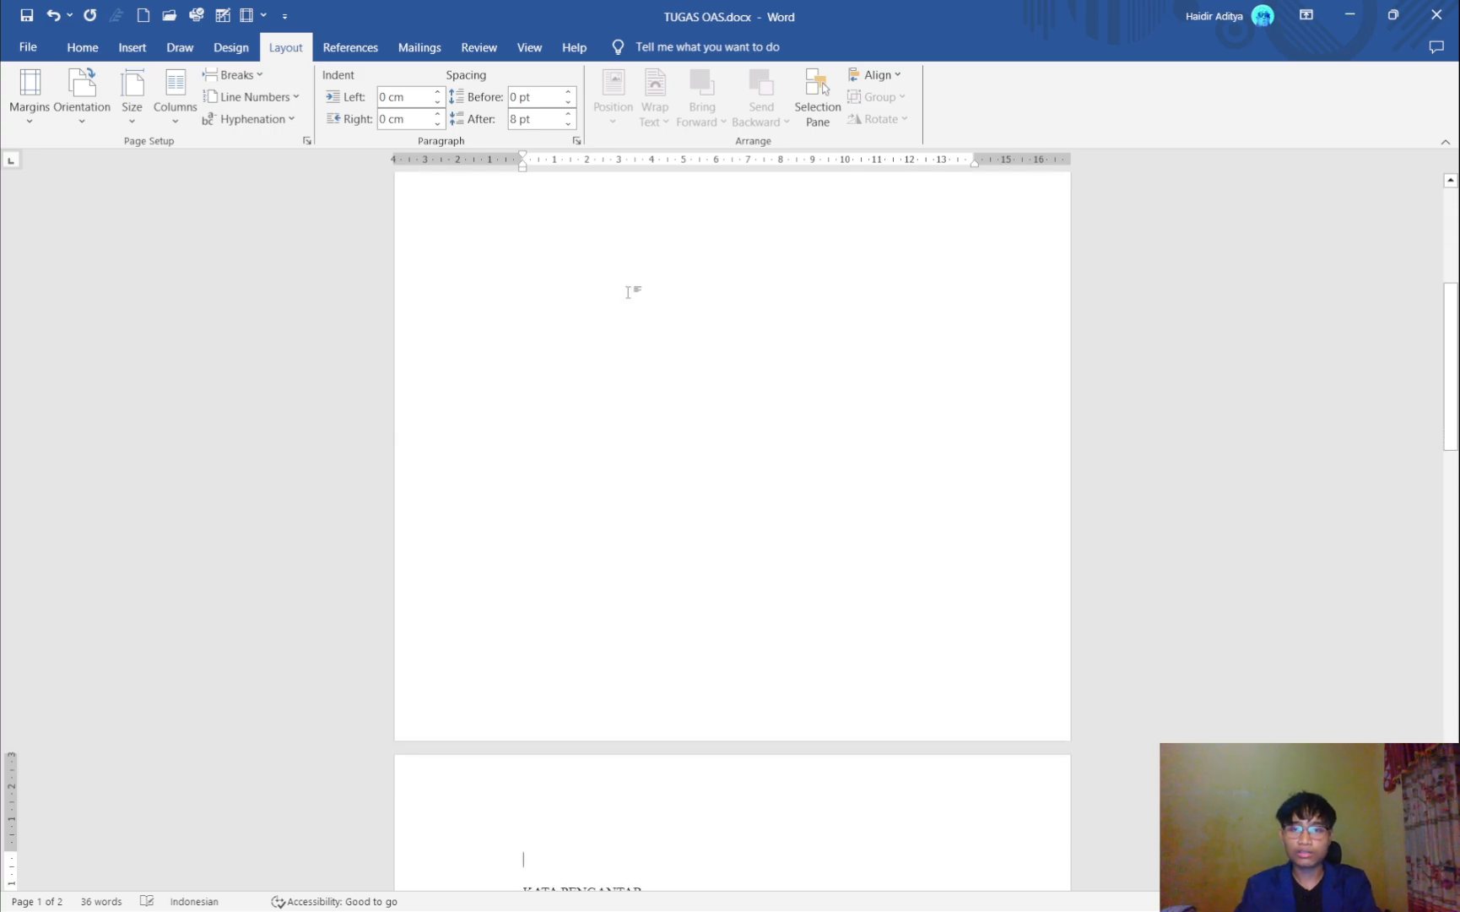
scroll(628, 292, "down", 5)
key("End")
key("Return")
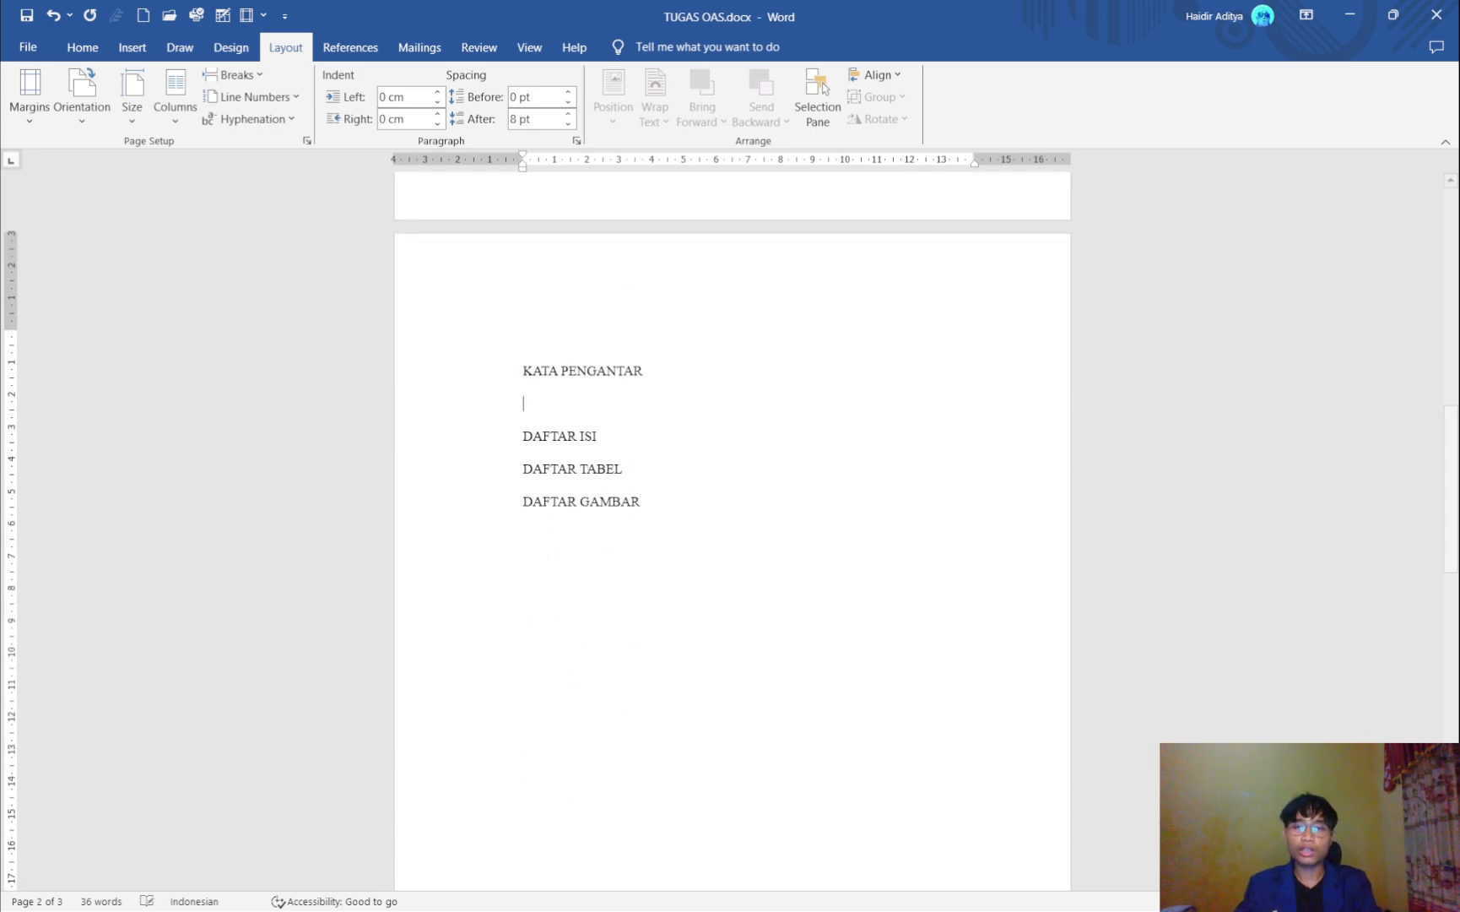
- Undo the page break after COVER and the blank lines added around KATA PENGANTAR
key("ctrl+z")
key("ctrl+z")
key("ctrl+z")
key("ctrl+z")
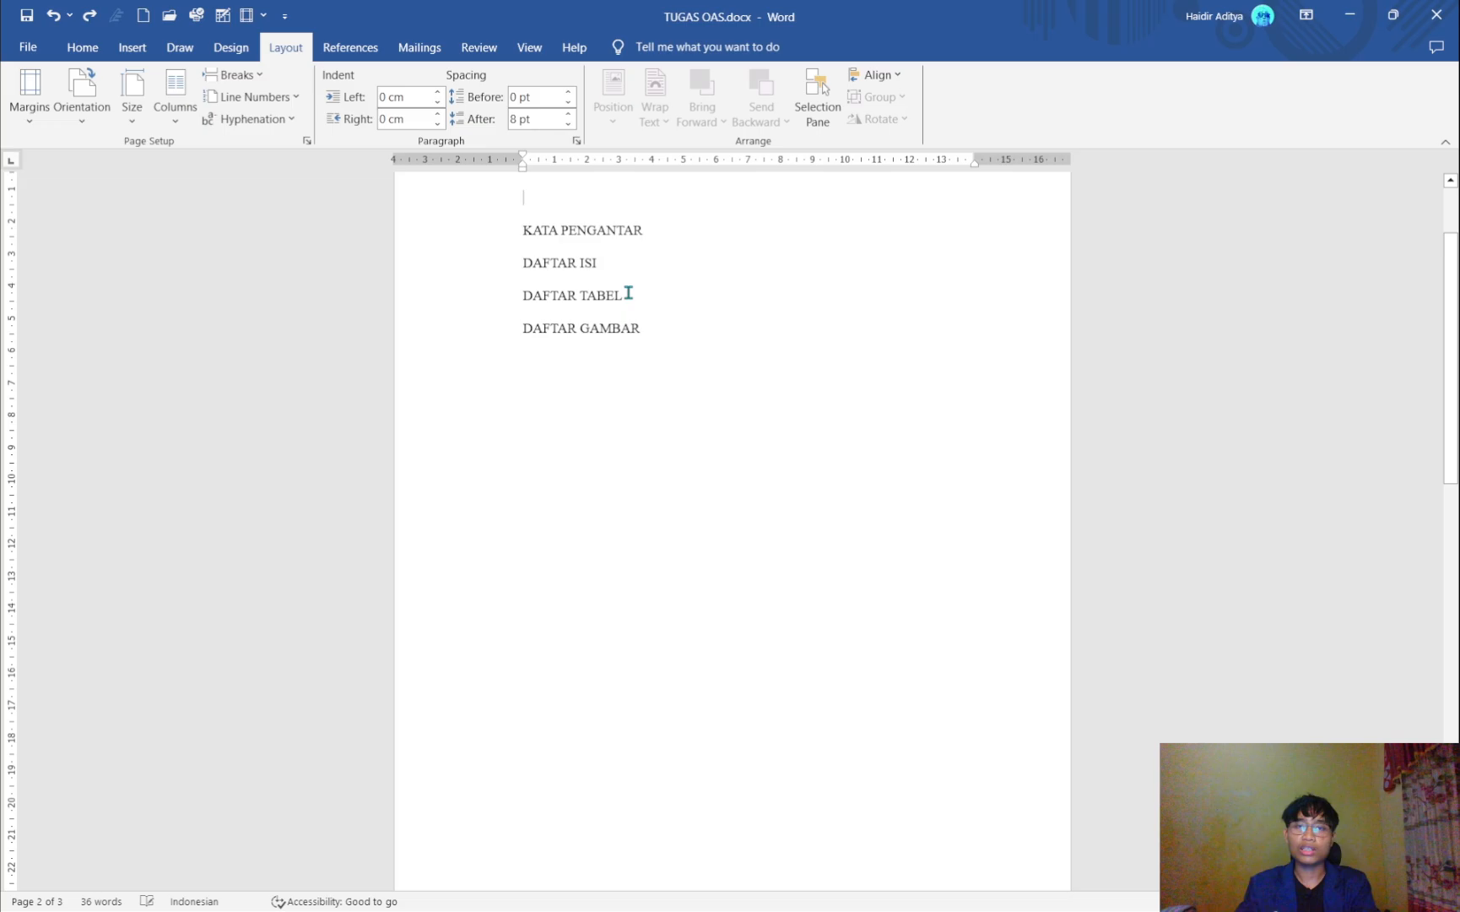
scroll(612, 515, "down", 2)
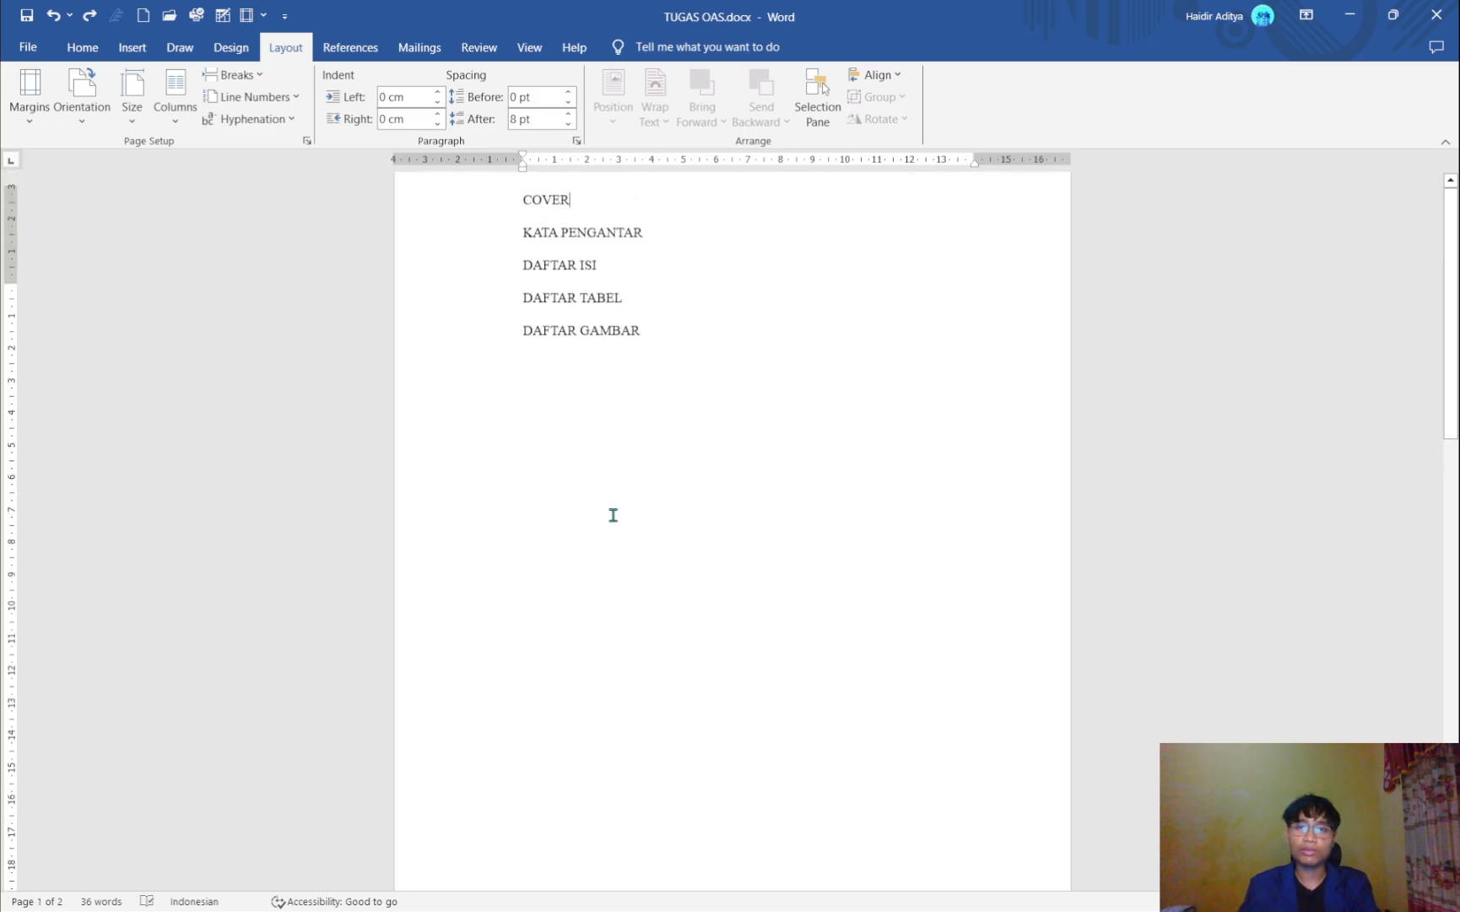
scroll(613, 515, "up", 2)
scroll(613, 514, "down", 1)
scroll(608, 514, "up", 1)
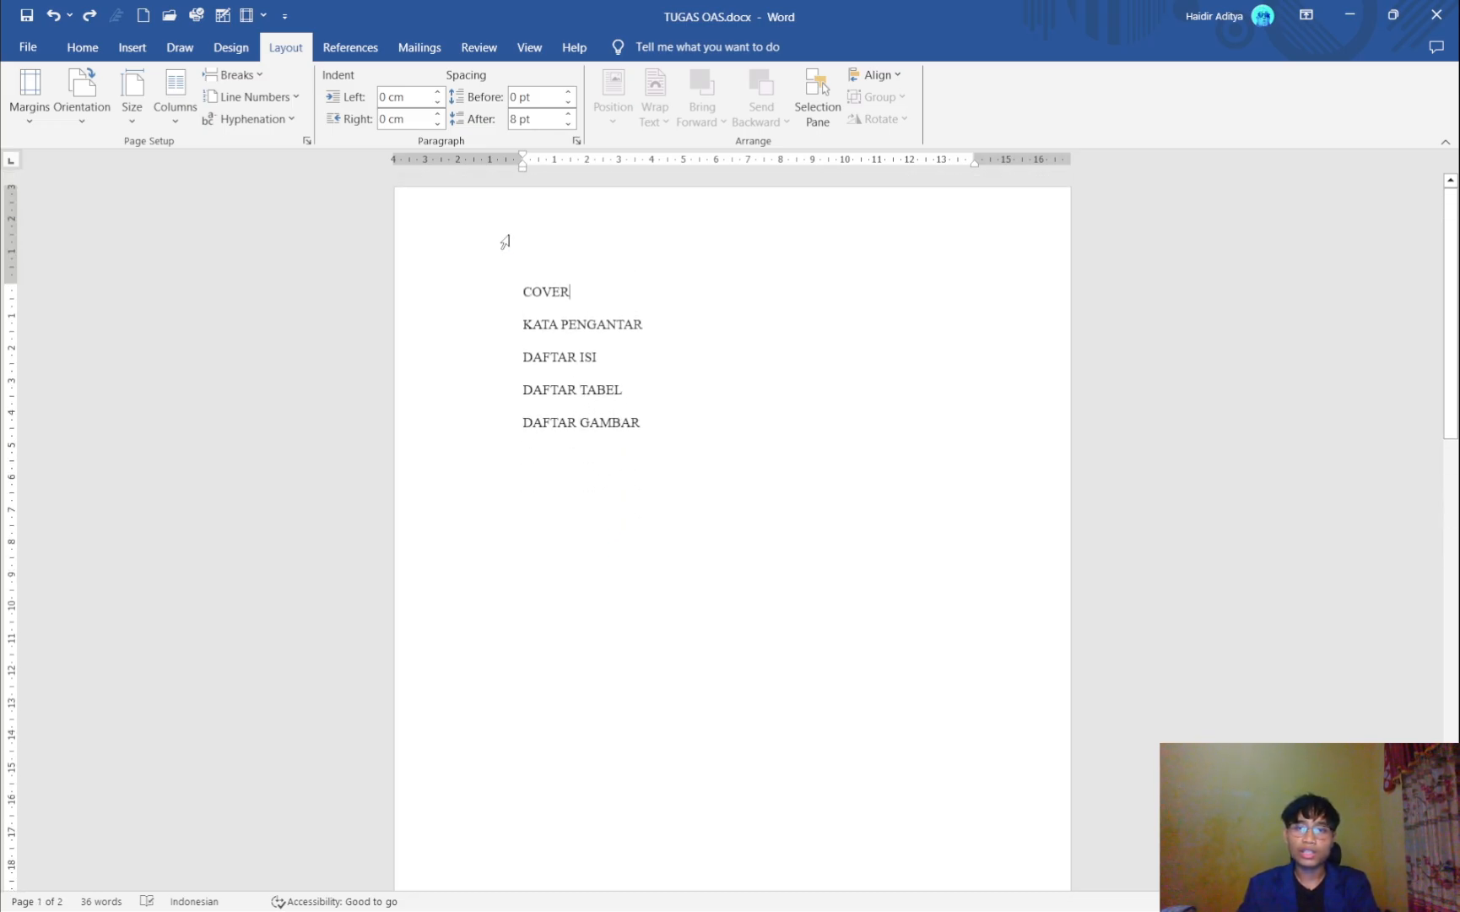
- Apply the Heading 1 style to the lines from COVER through DAFTAR GAMBAR
left_click_drag(513, 292, 672, 426)
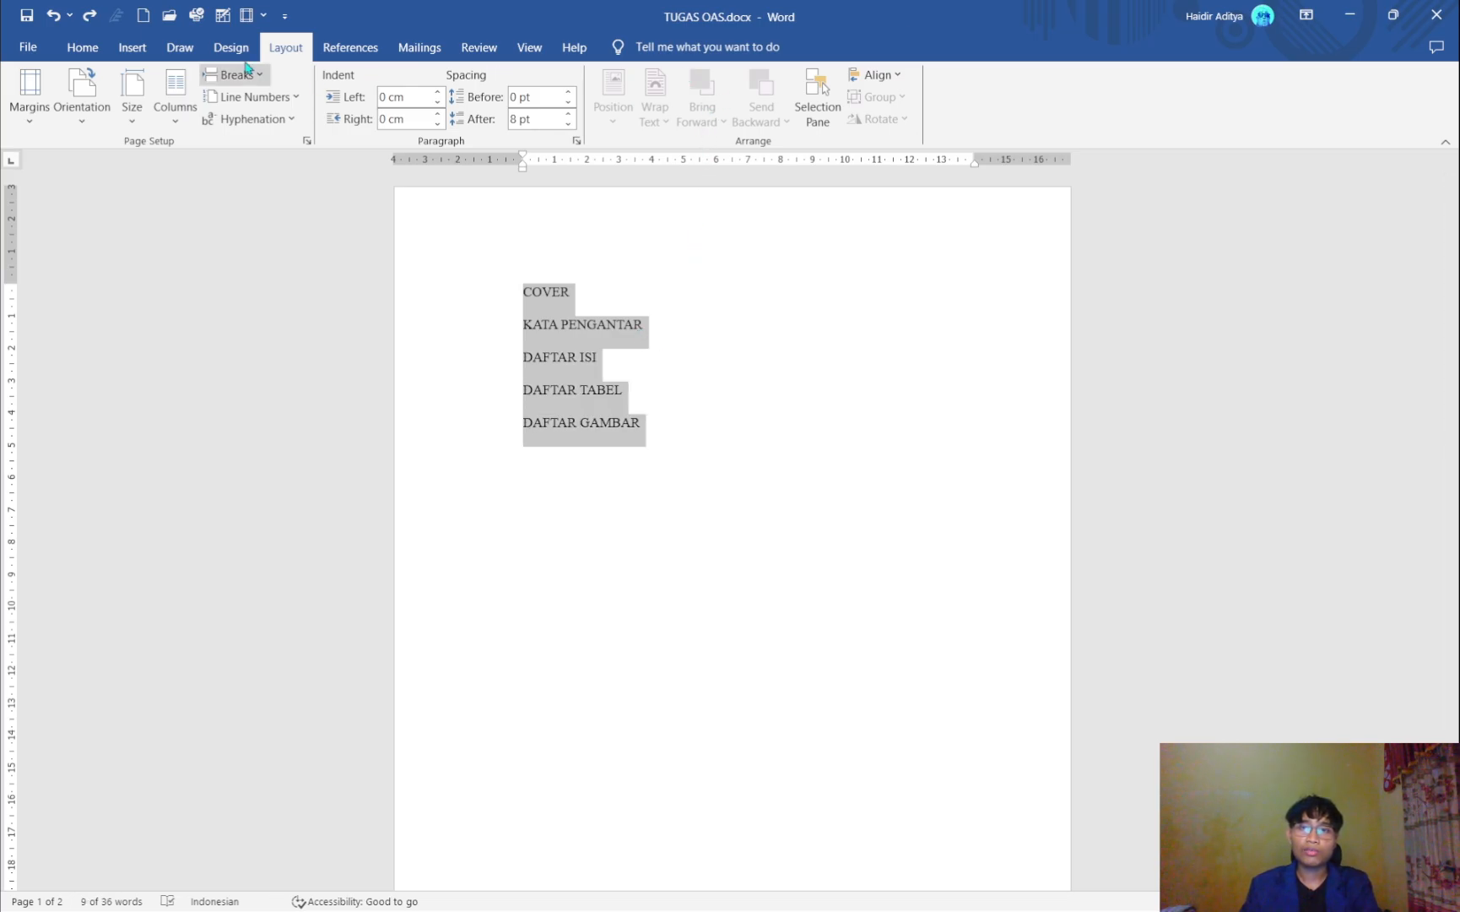
left_click(82, 50)
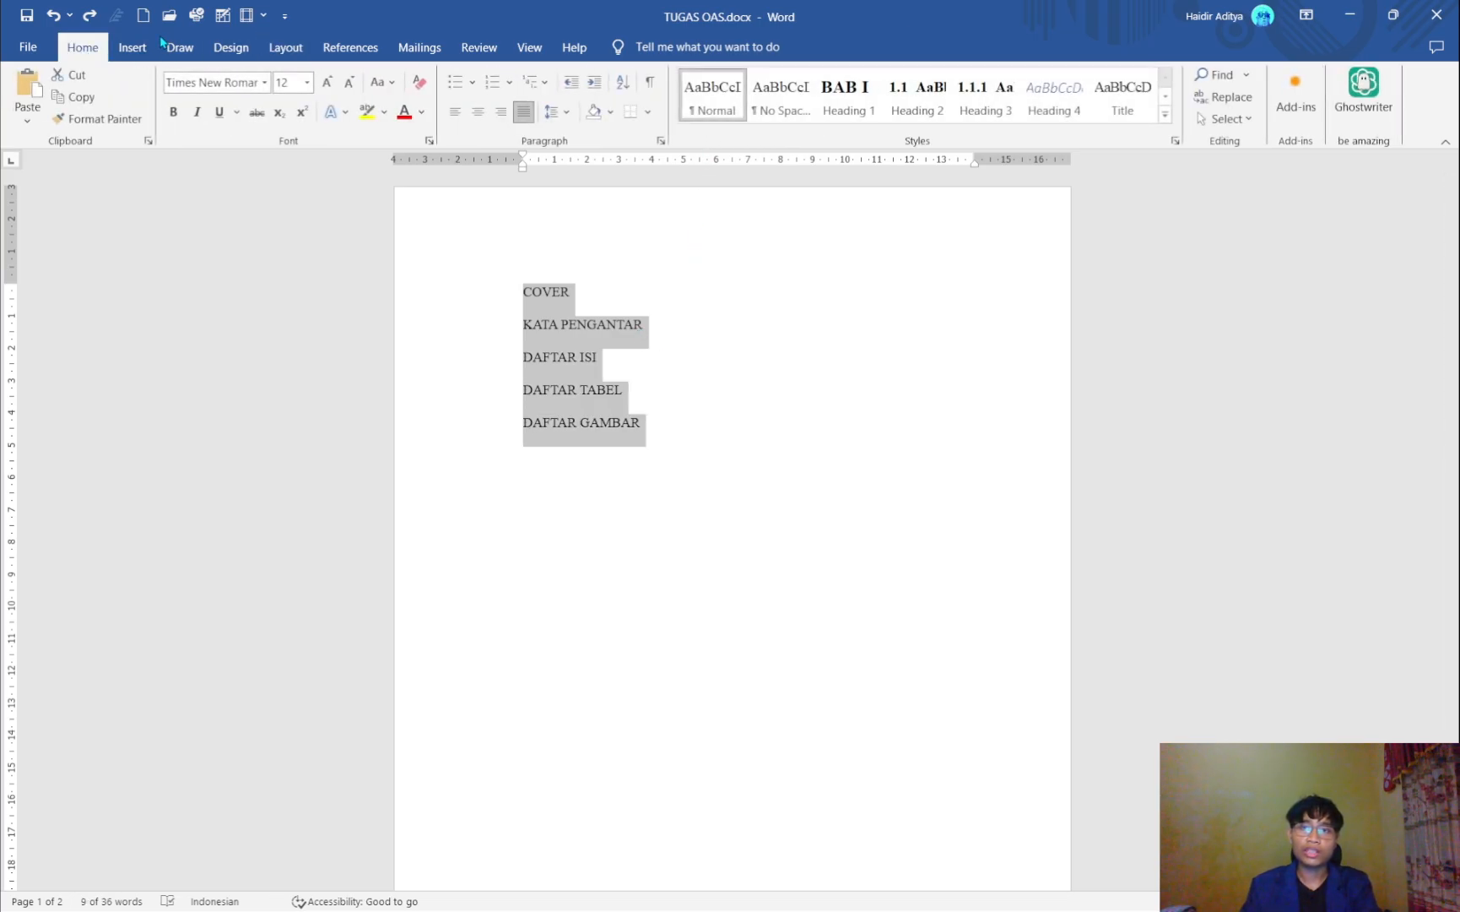
left_click(849, 121)
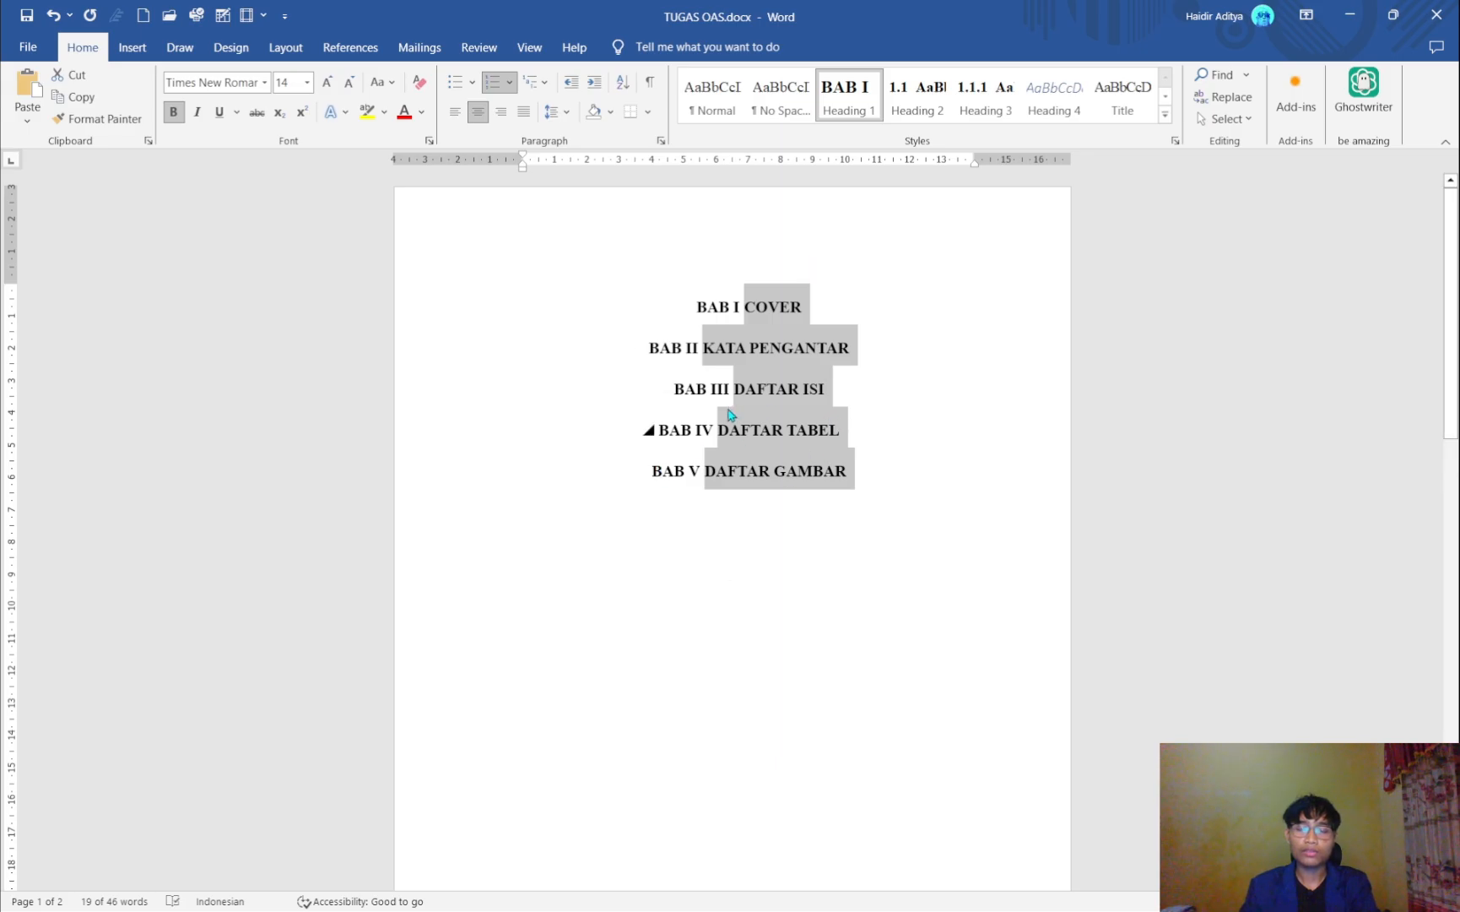
- Apply the Heading 1 style to PENDAHULUAN, PEMBAHASAN, PENUTUP and DAFTAR PUSTAKA on the second page
scroll(729, 411, "down", 12)
scroll(727, 408, "up", 3)
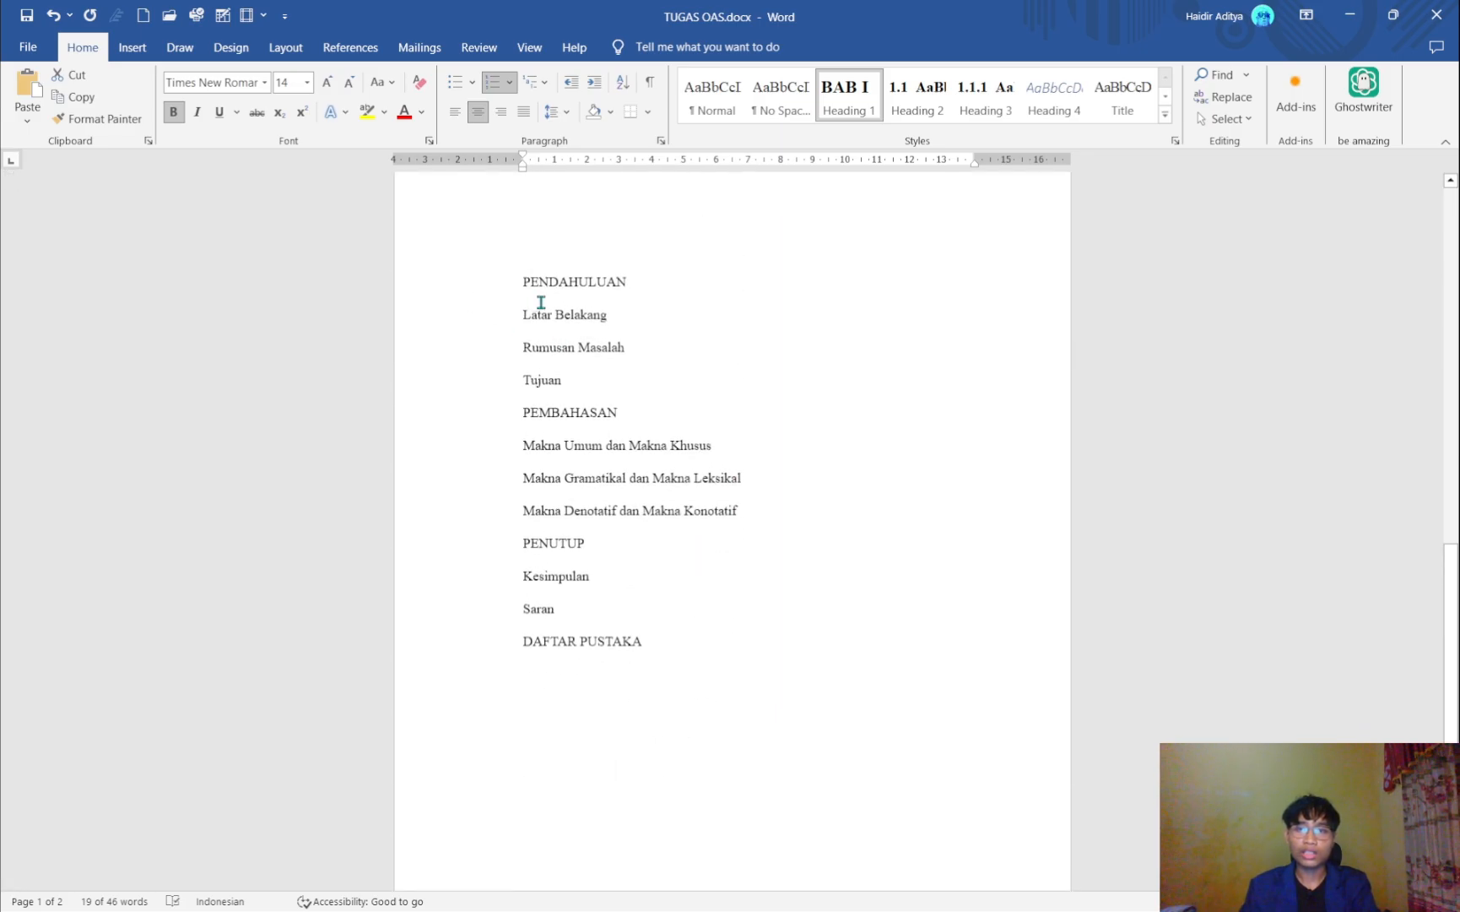
left_click_drag(572, 286, 635, 287)
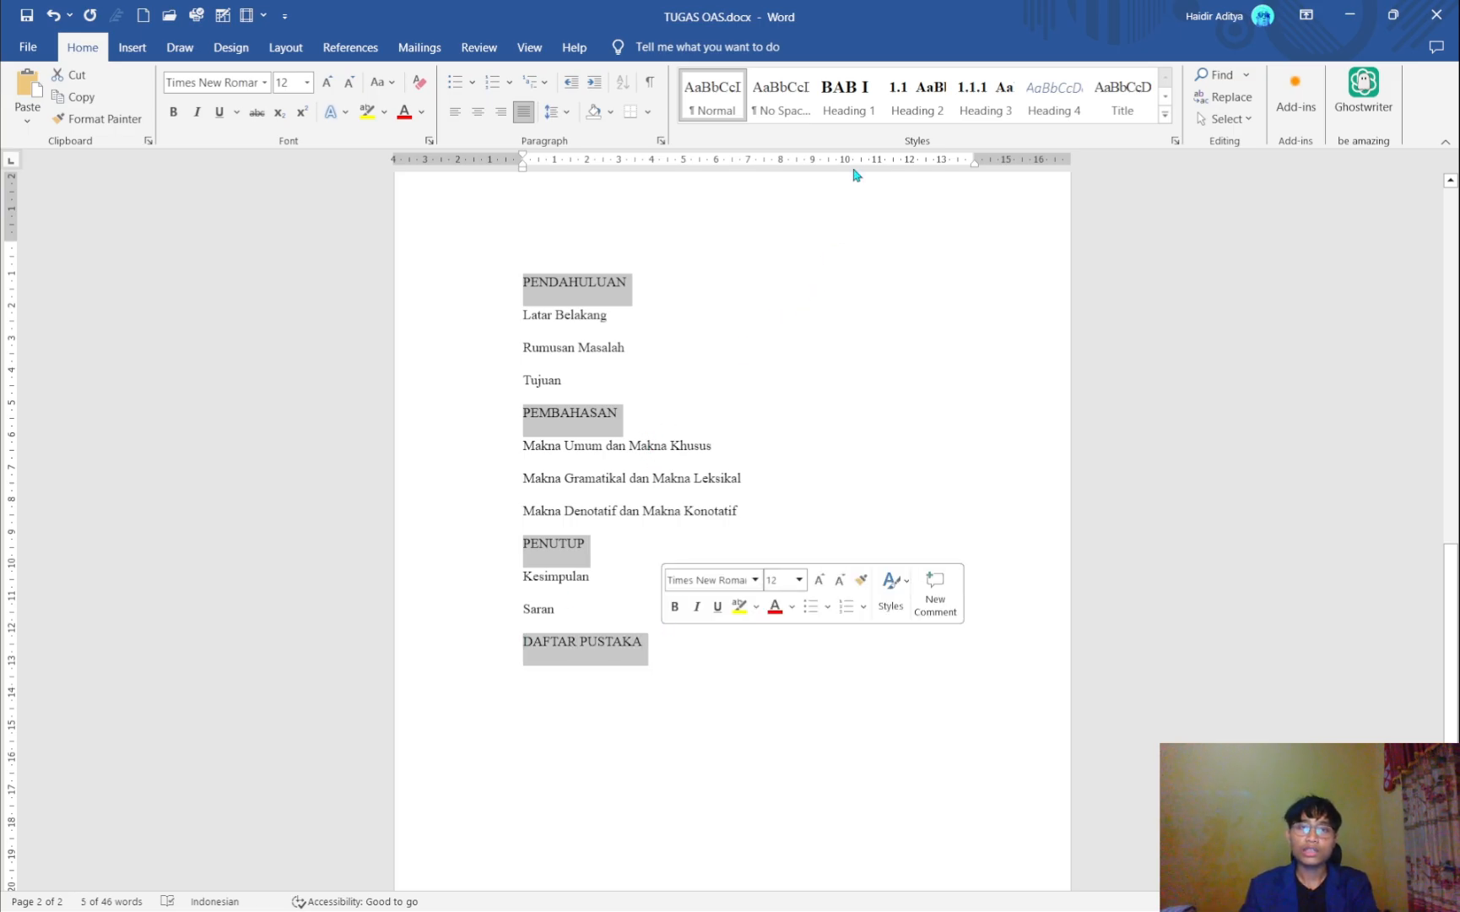
left_click(847, 97)
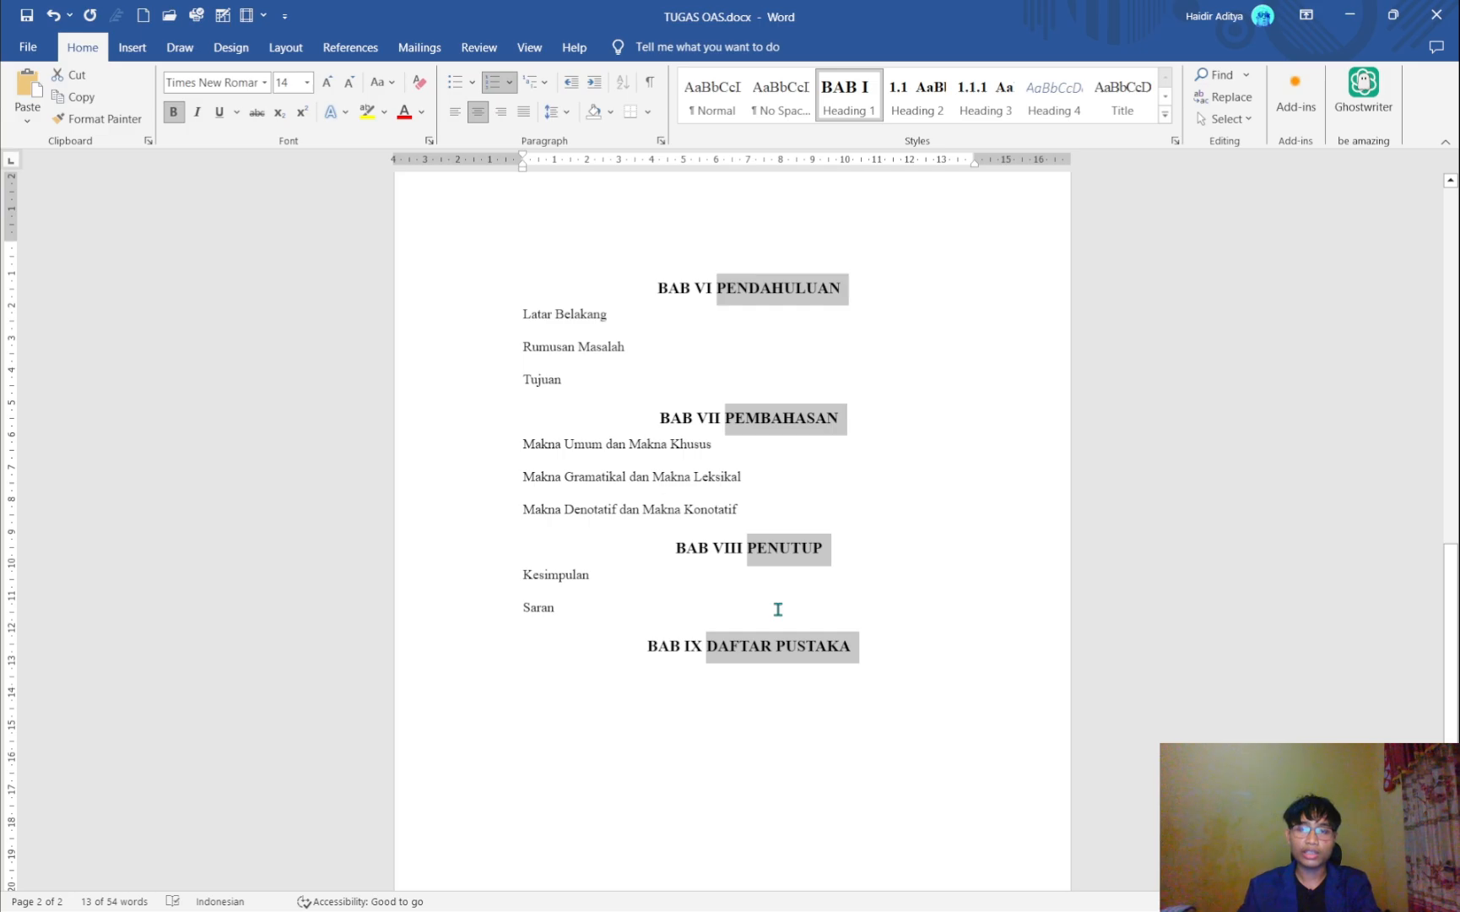
- Remove the automatic BAB number from the DAFTAR PUSTAKA heading and centre the heading
left_click(704, 618)
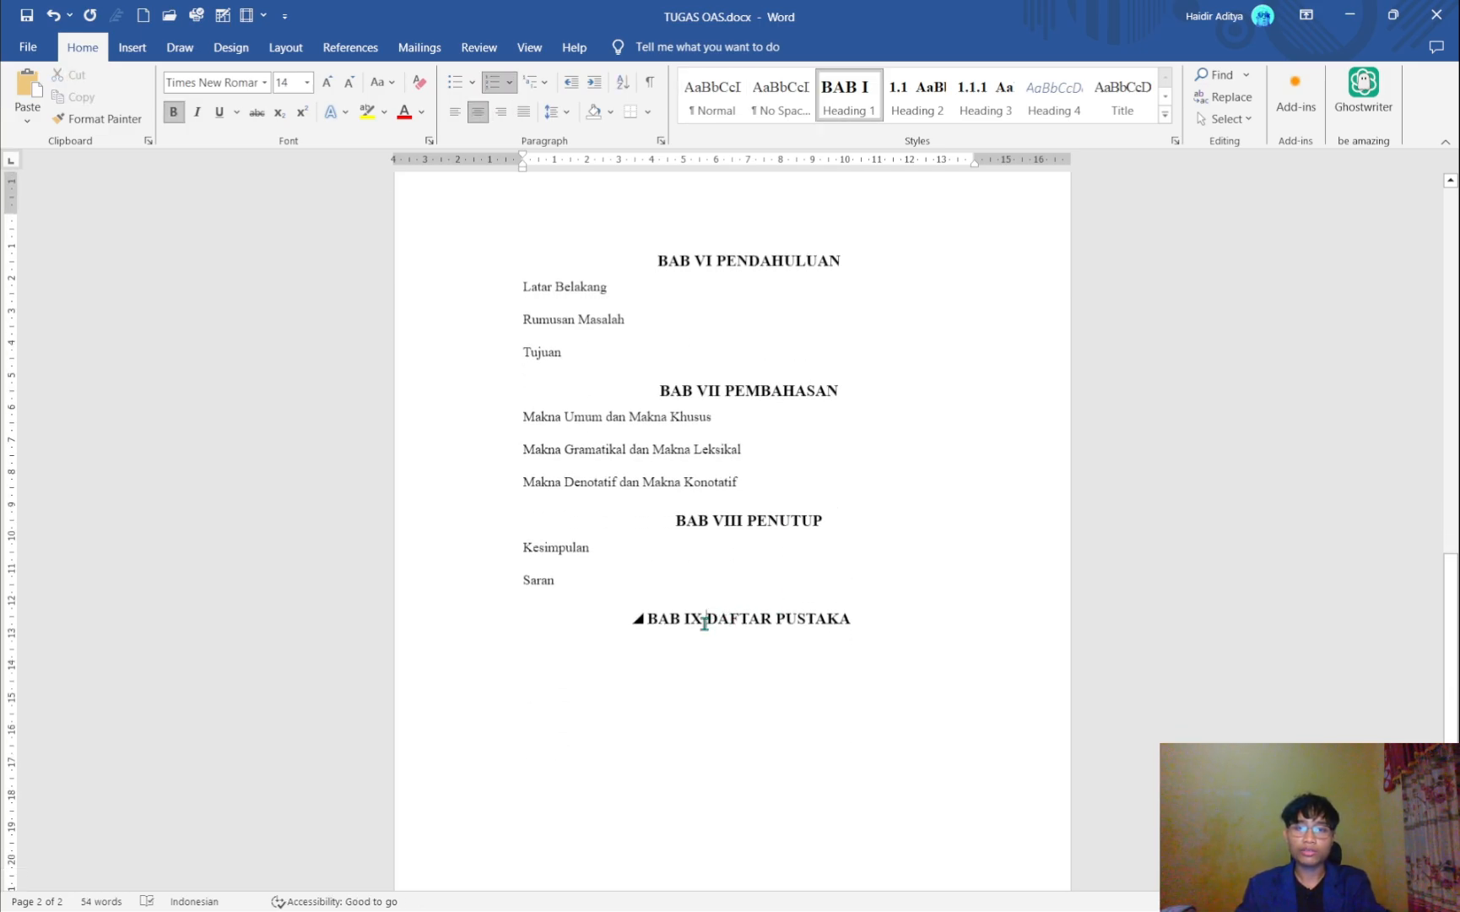
key("BackSpace")
scroll(704, 623, "up", 1)
key("ctrl+e")
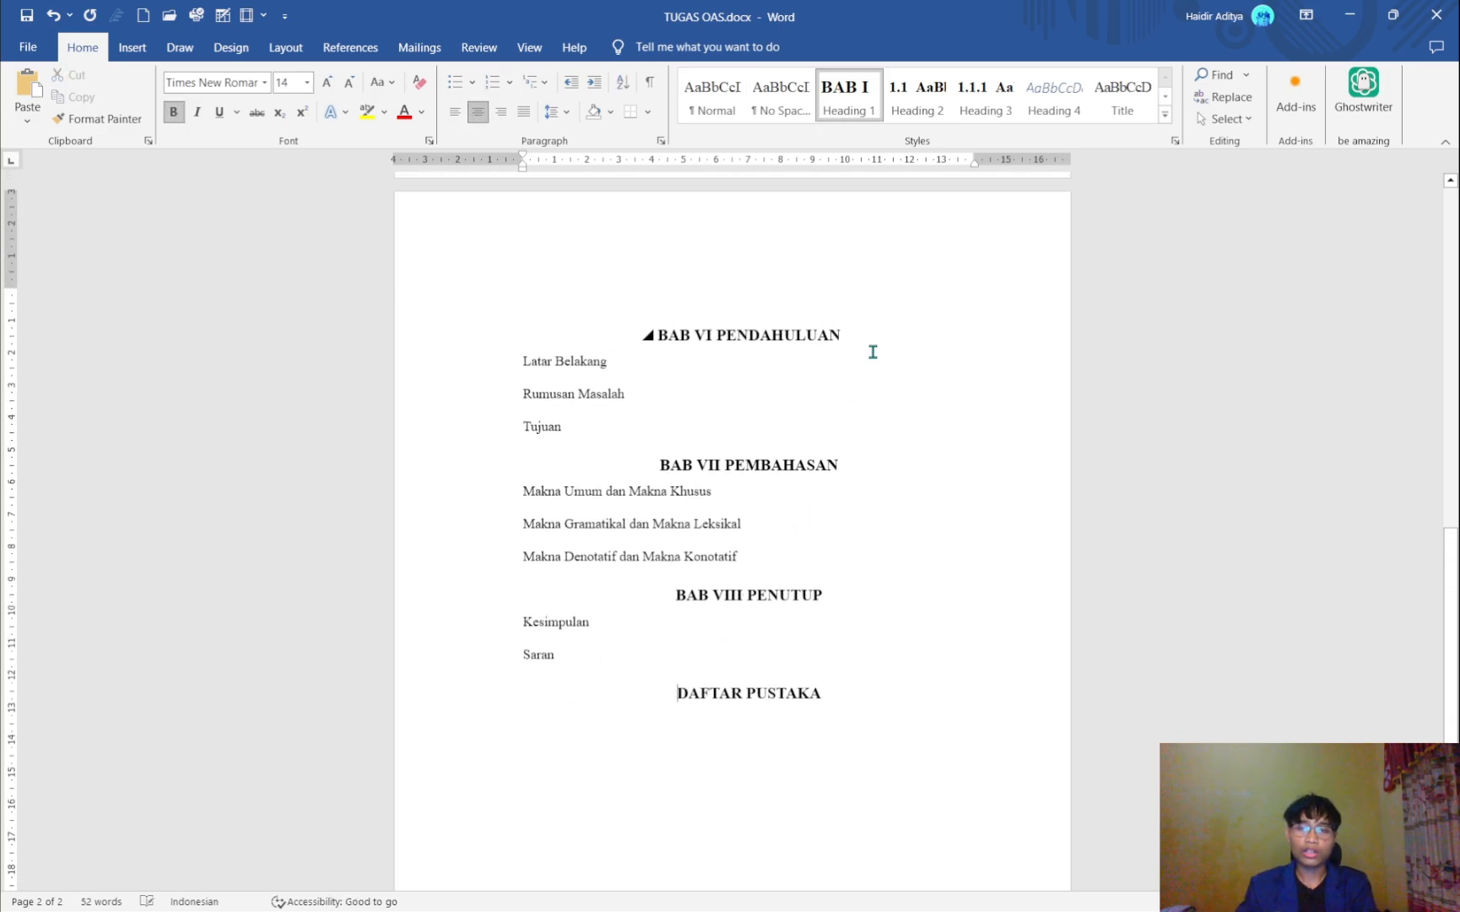
- Remove the automatic BAB number from the COVER heading on the first page
scroll(732, 646, "up", 10)
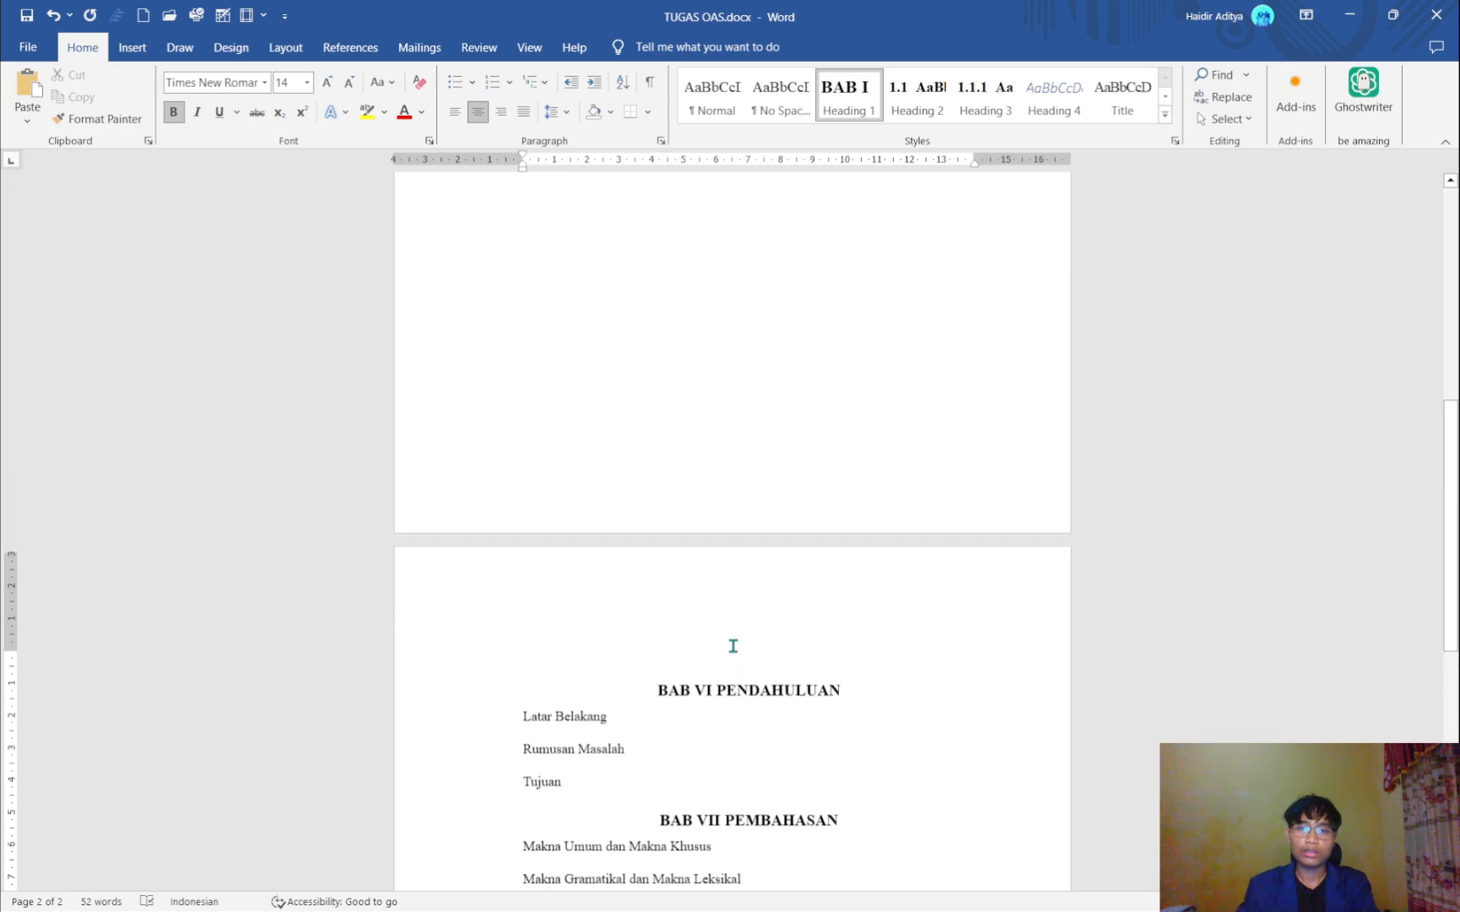
left_click(737, 305)
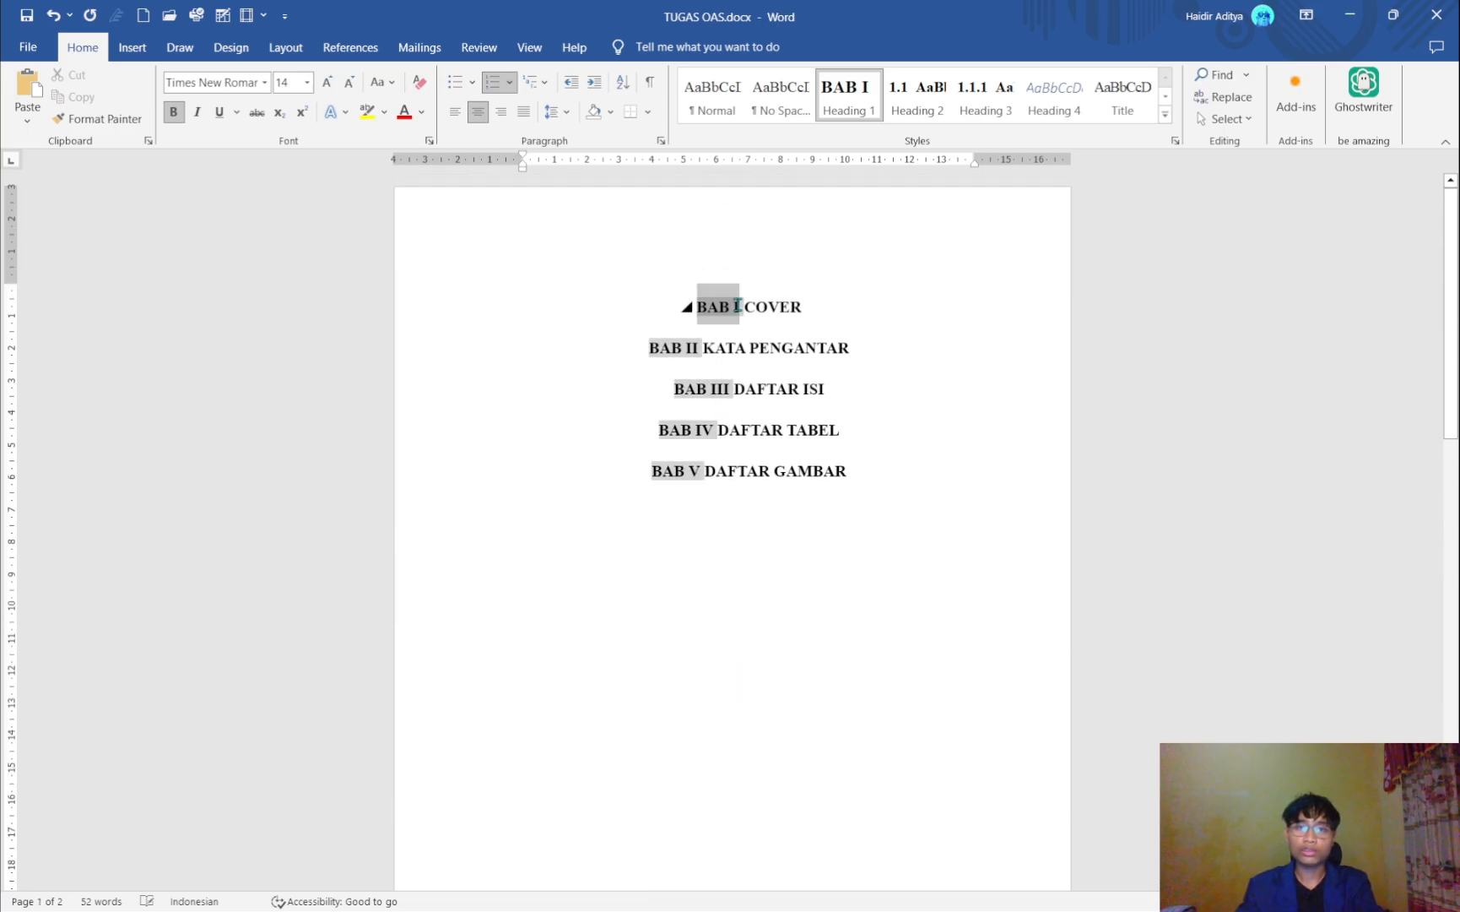
key("BackSpace")
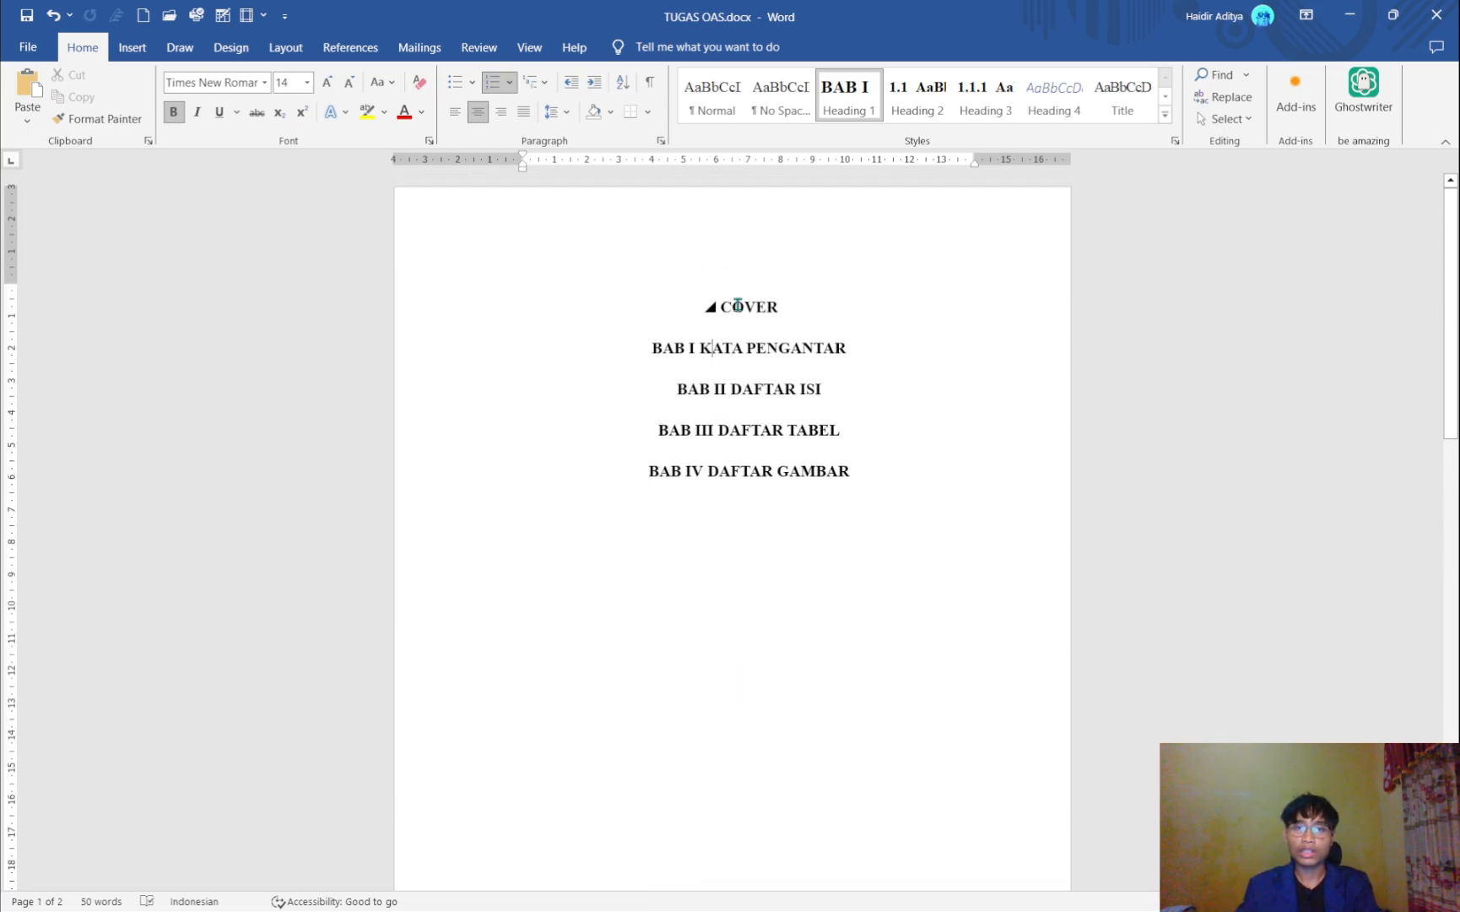
- Remove the automatic BAB numbers from the KATA PENGANTAR, DAFTAR ISI, DAFTAR TABEL and DAFTAR GAMBAR headings
key("BackSpace")
key("BackSpace")
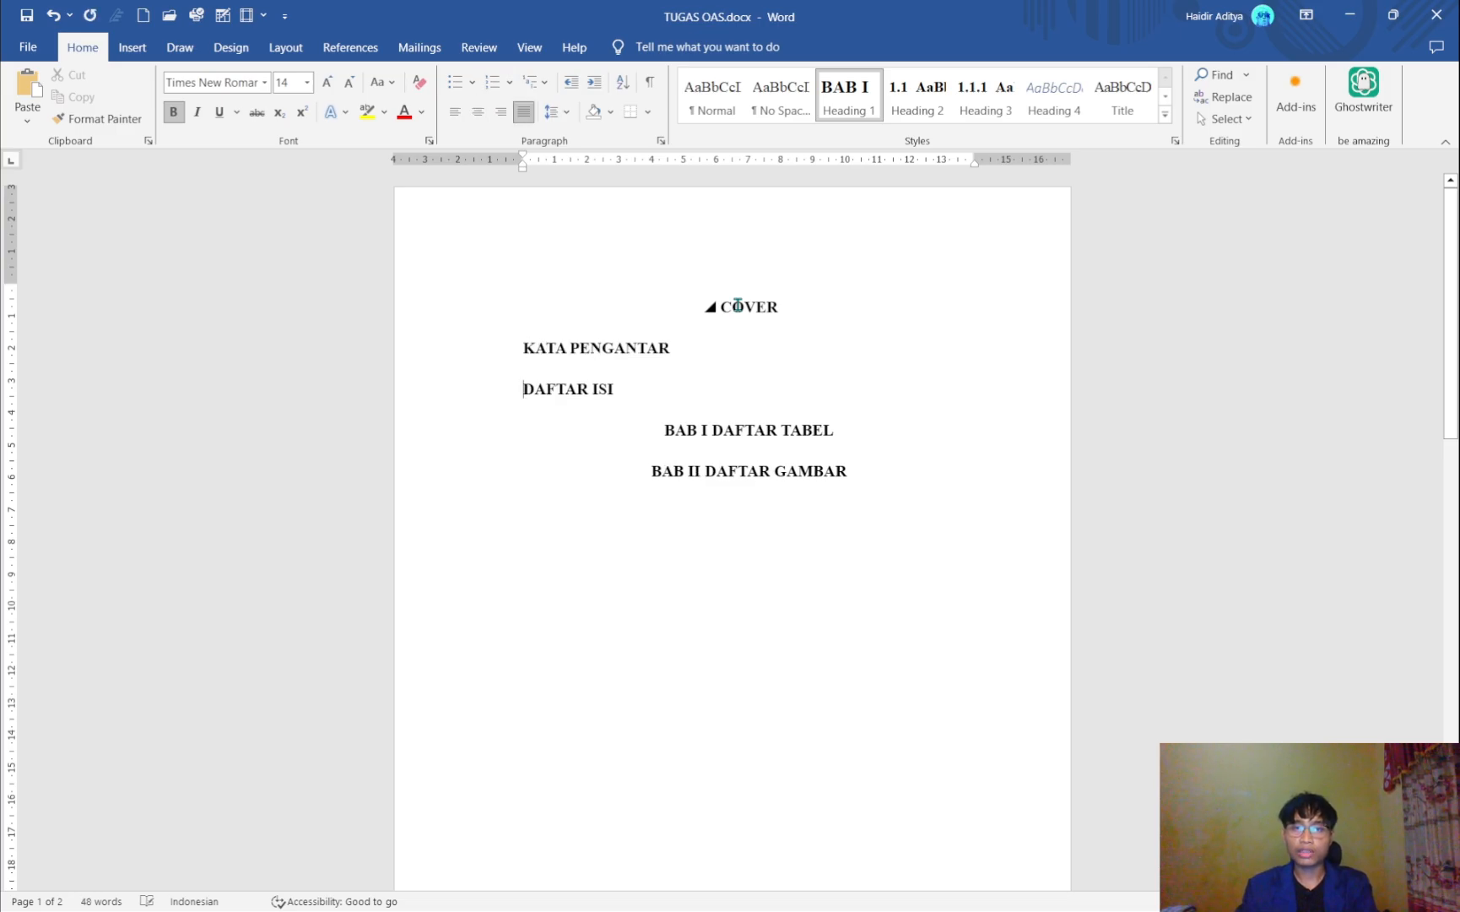
key("Down")
key("BackSpace")
key("BackSpace")
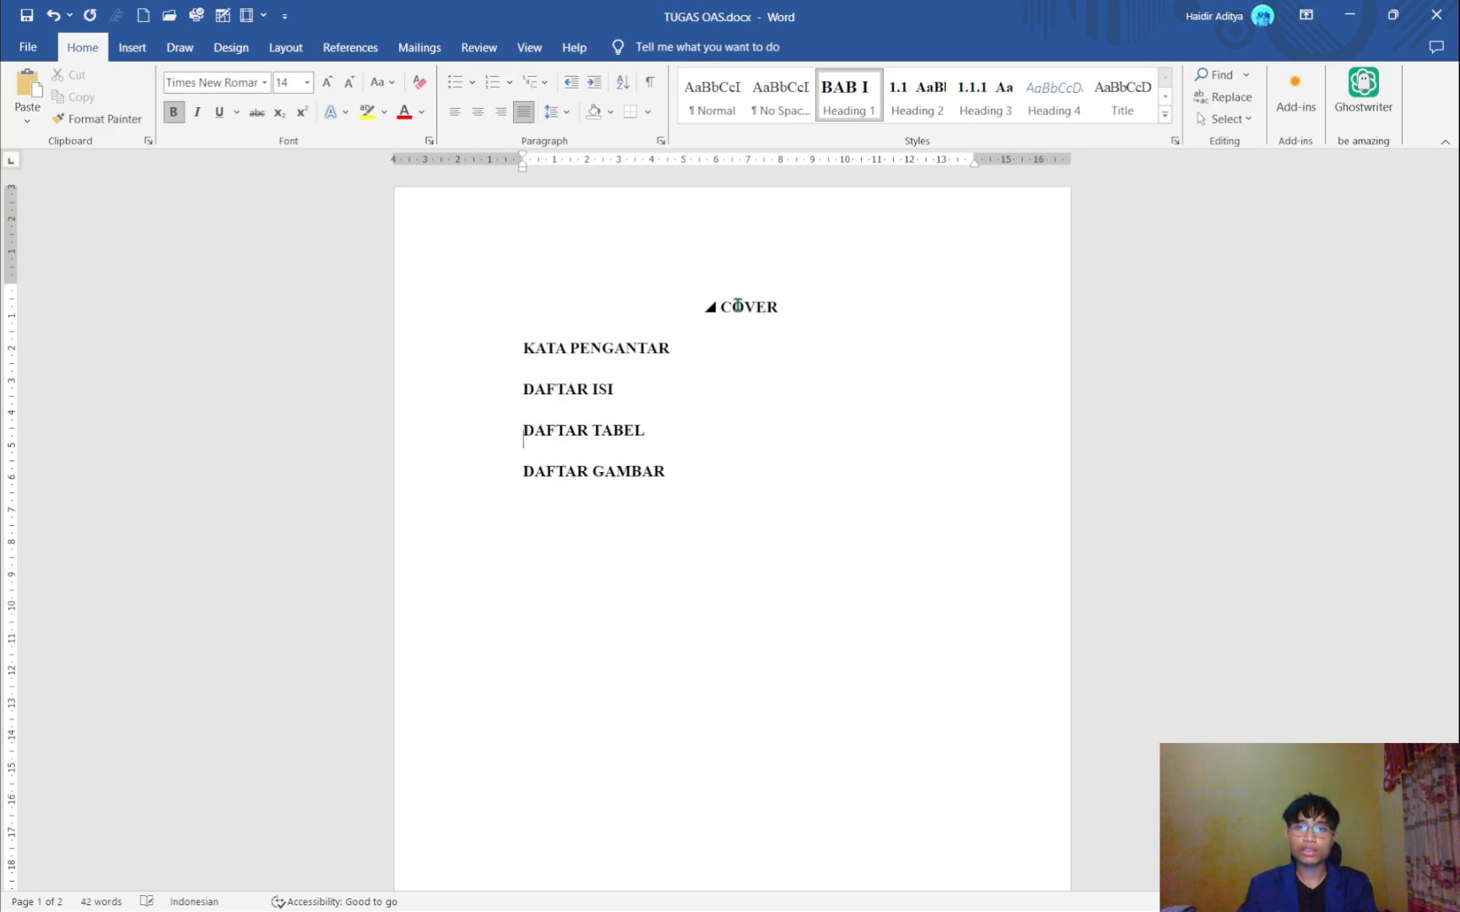
- Centre the four headings from KATA PENGANTAR through DAFTAR GAMBAR on the first page
key("shift+Down")
key("Down")
key("shift+Down")
key("shift+Down")
key("shift+Down")
scroll(737, 305, "down", 5)
scroll(738, 305, "up", 2)
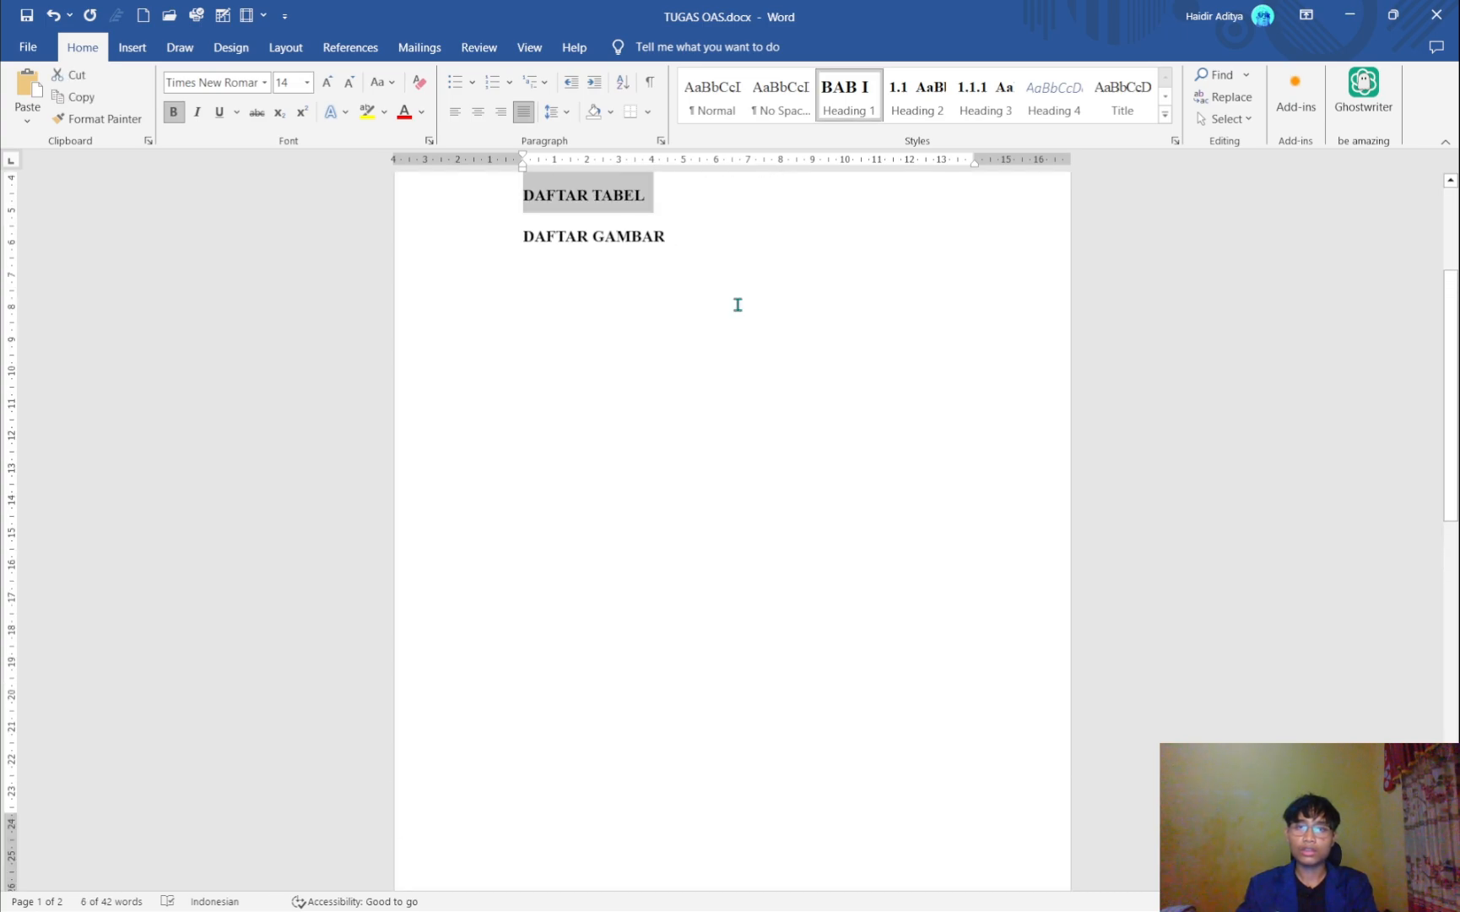
key("shift+Down")
scroll(738, 304, "down", 3)
scroll(737, 306, "up", 2)
key("shift+Down")
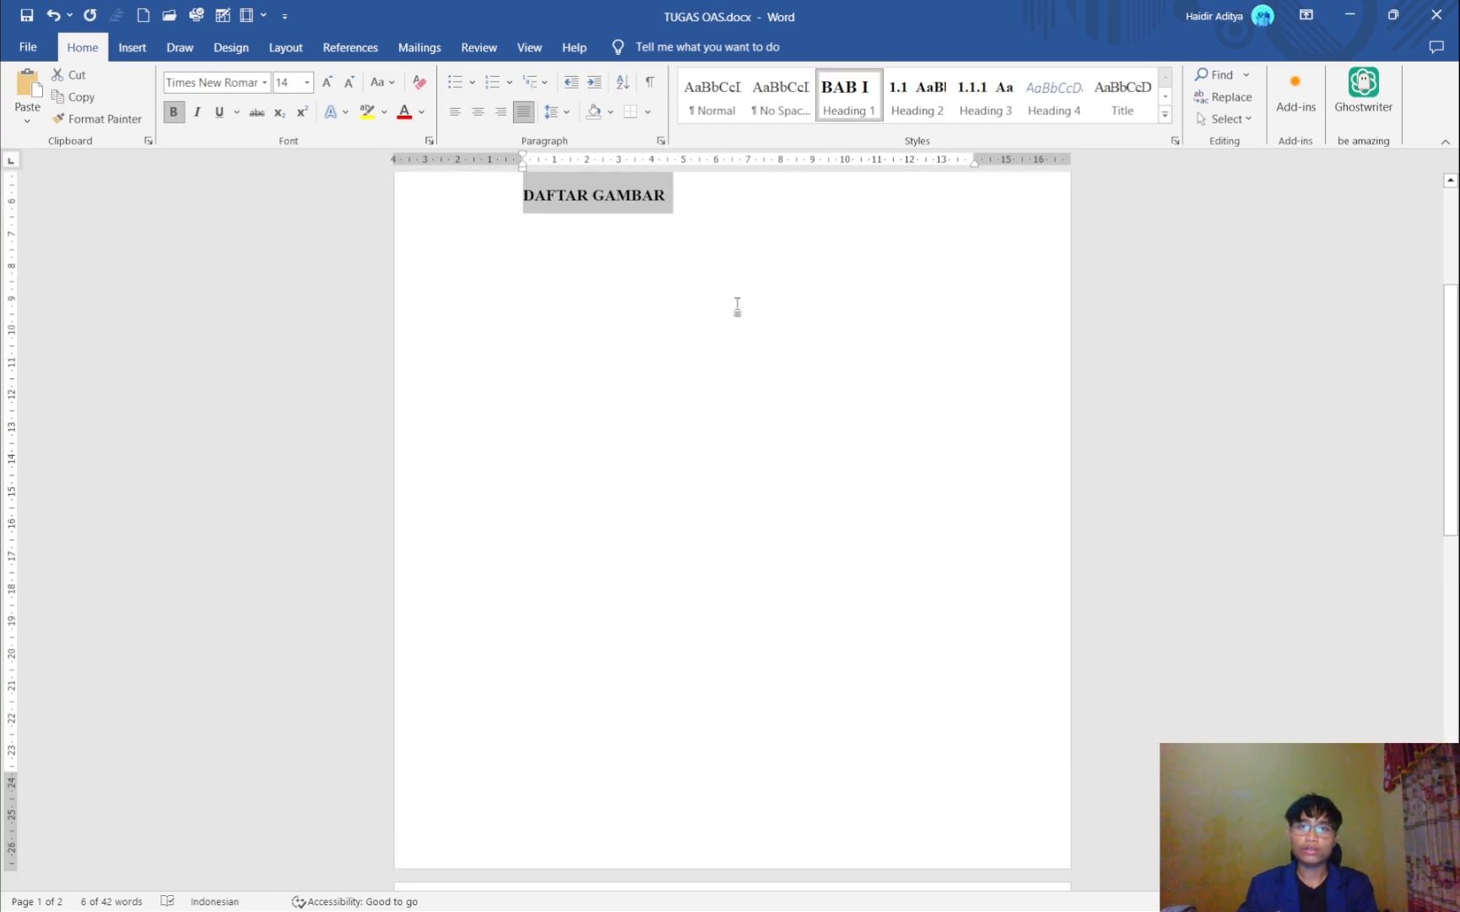
scroll(736, 305, "up", 3)
key("ctrl+e")
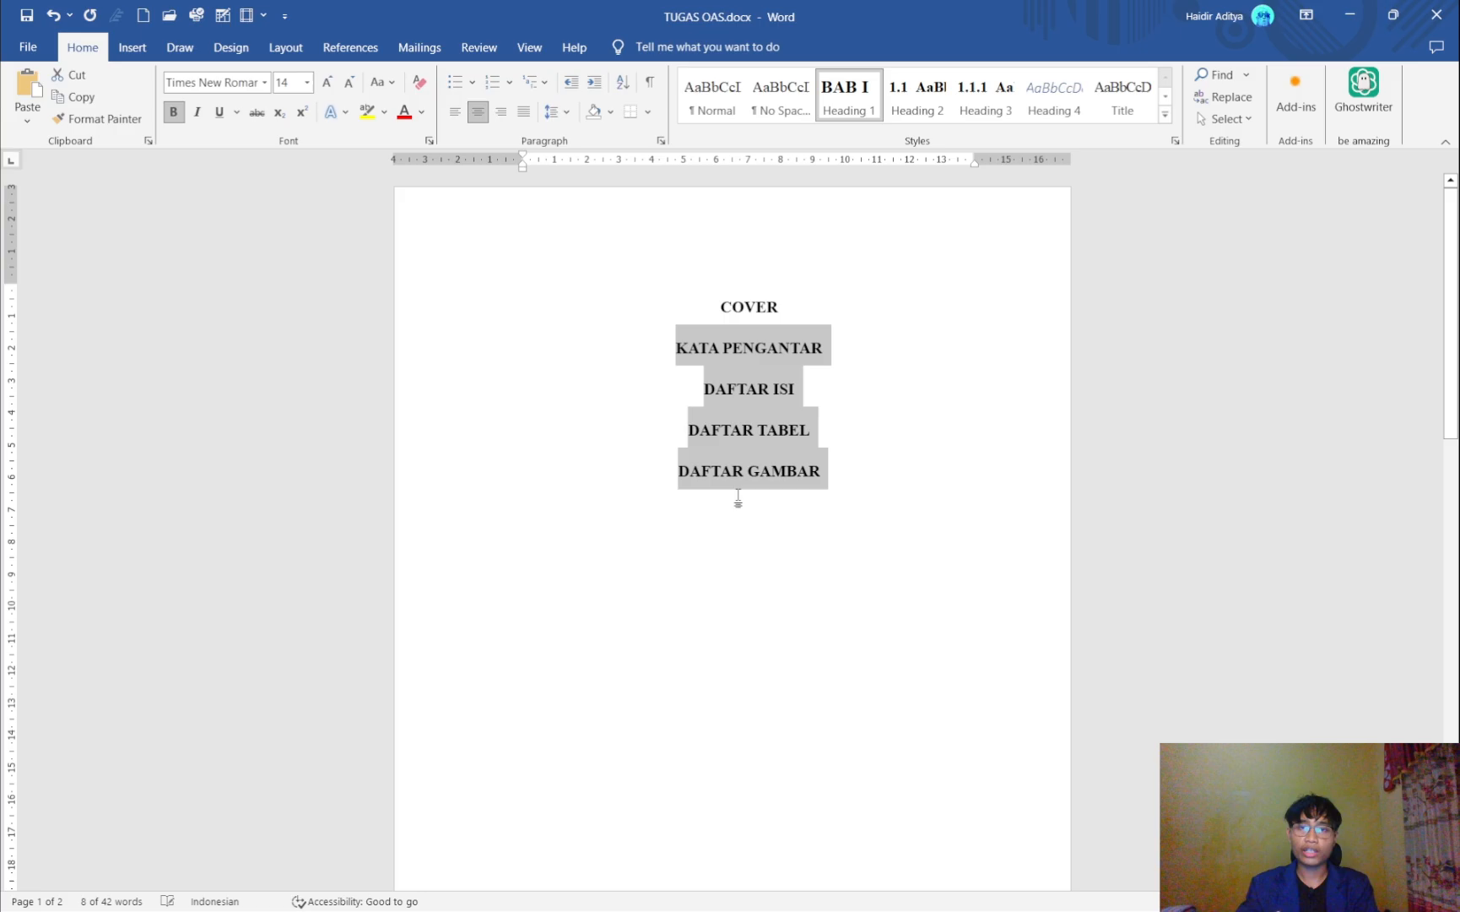
left_click(1004, 480)
scroll(825, 401, "down", 10)
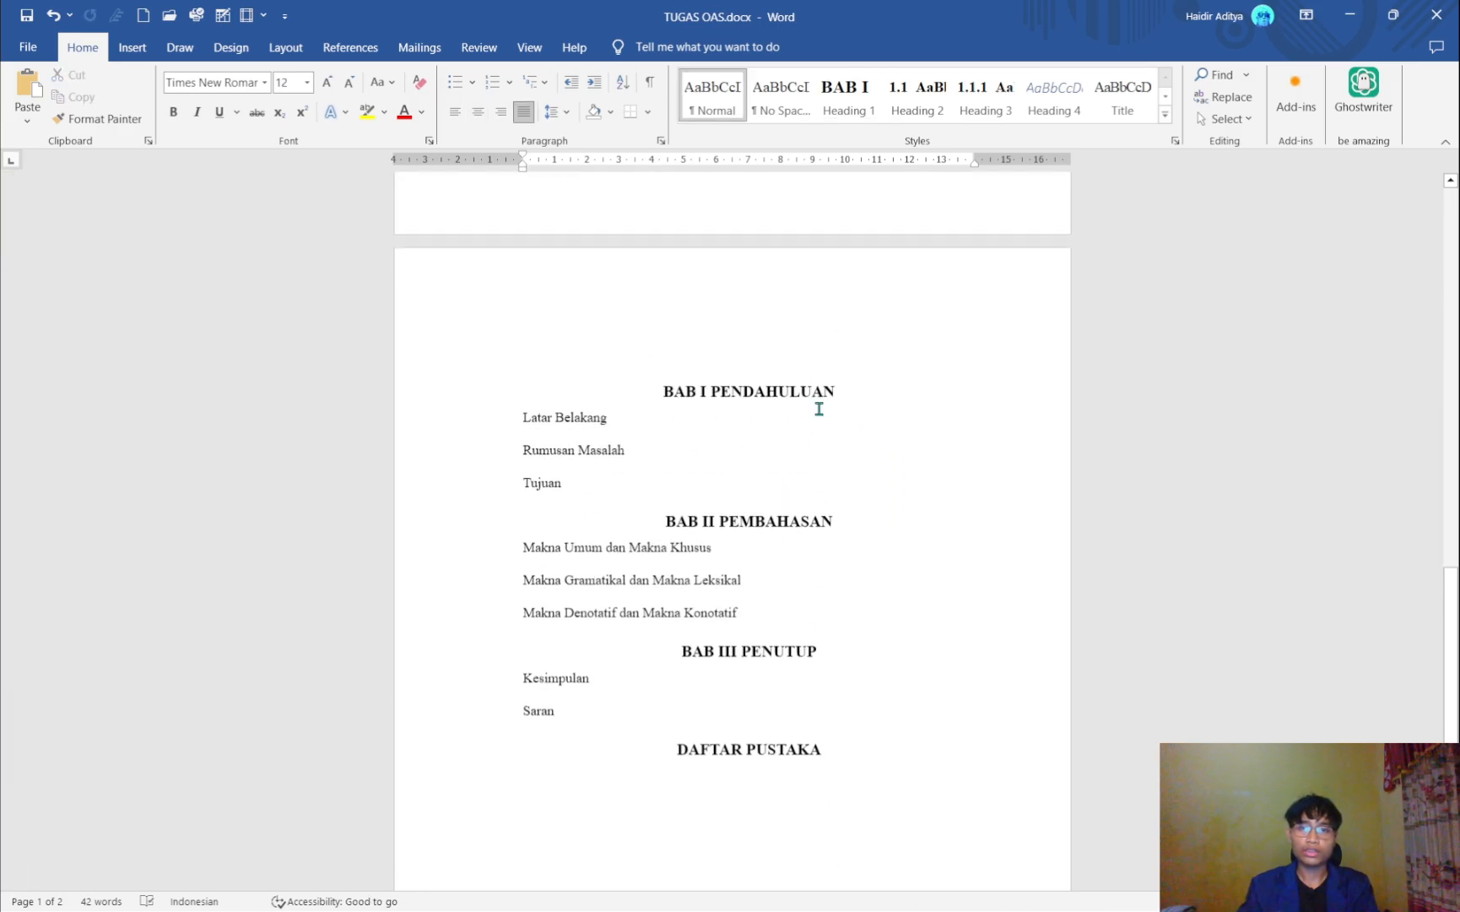
- Insert page breaks after the COVER and KATA PENGANTAR headings so the following heading starts on its own page
scroll(823, 380, "up", 10)
left_click(833, 312)
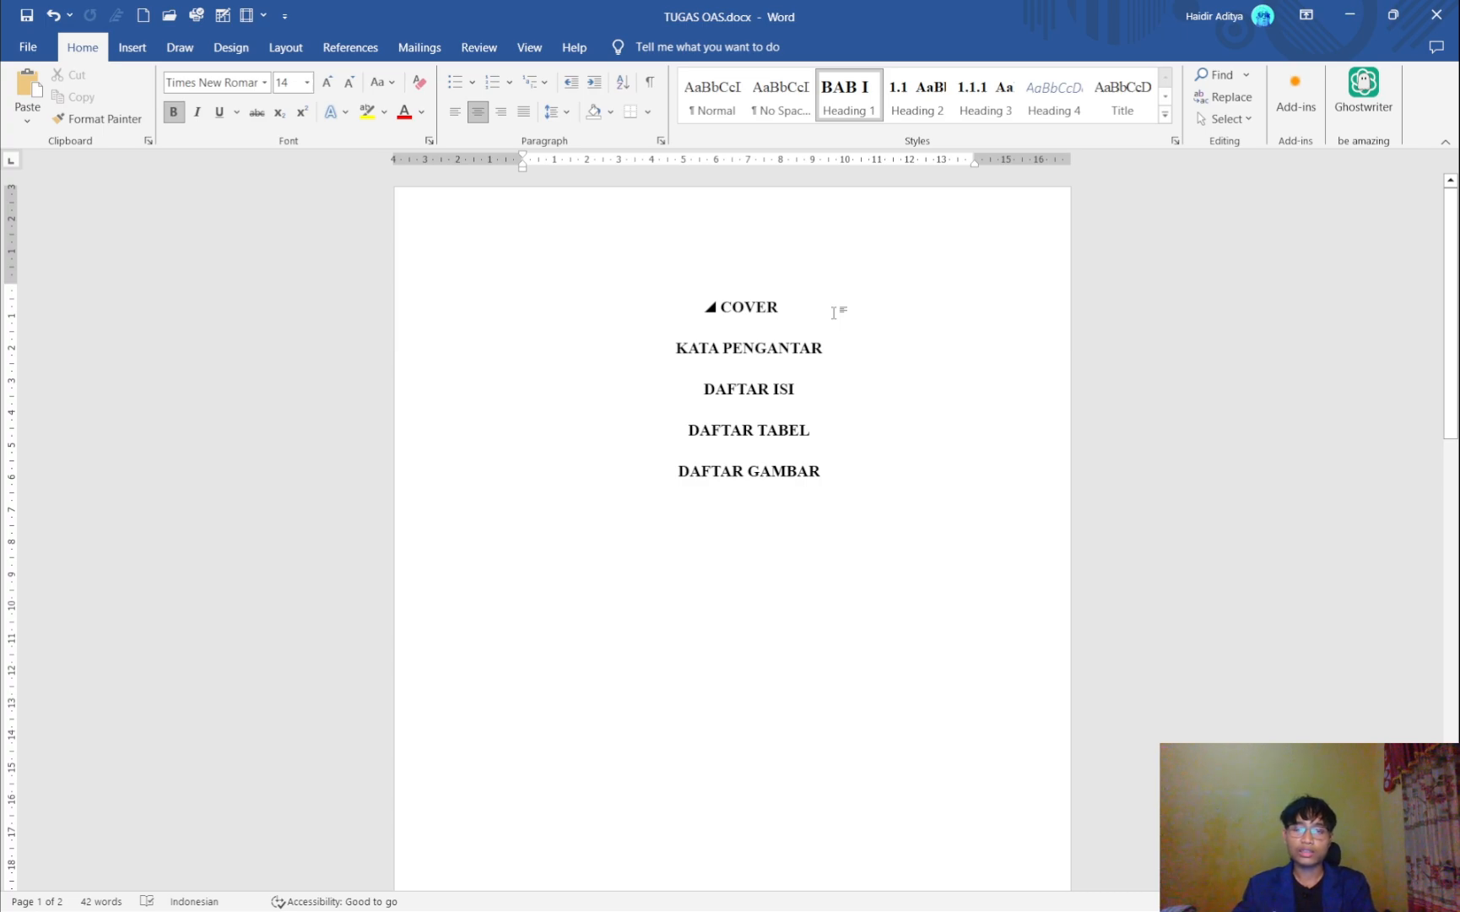
scroll(833, 312, "down", 1)
scroll(833, 312, "up", 1)
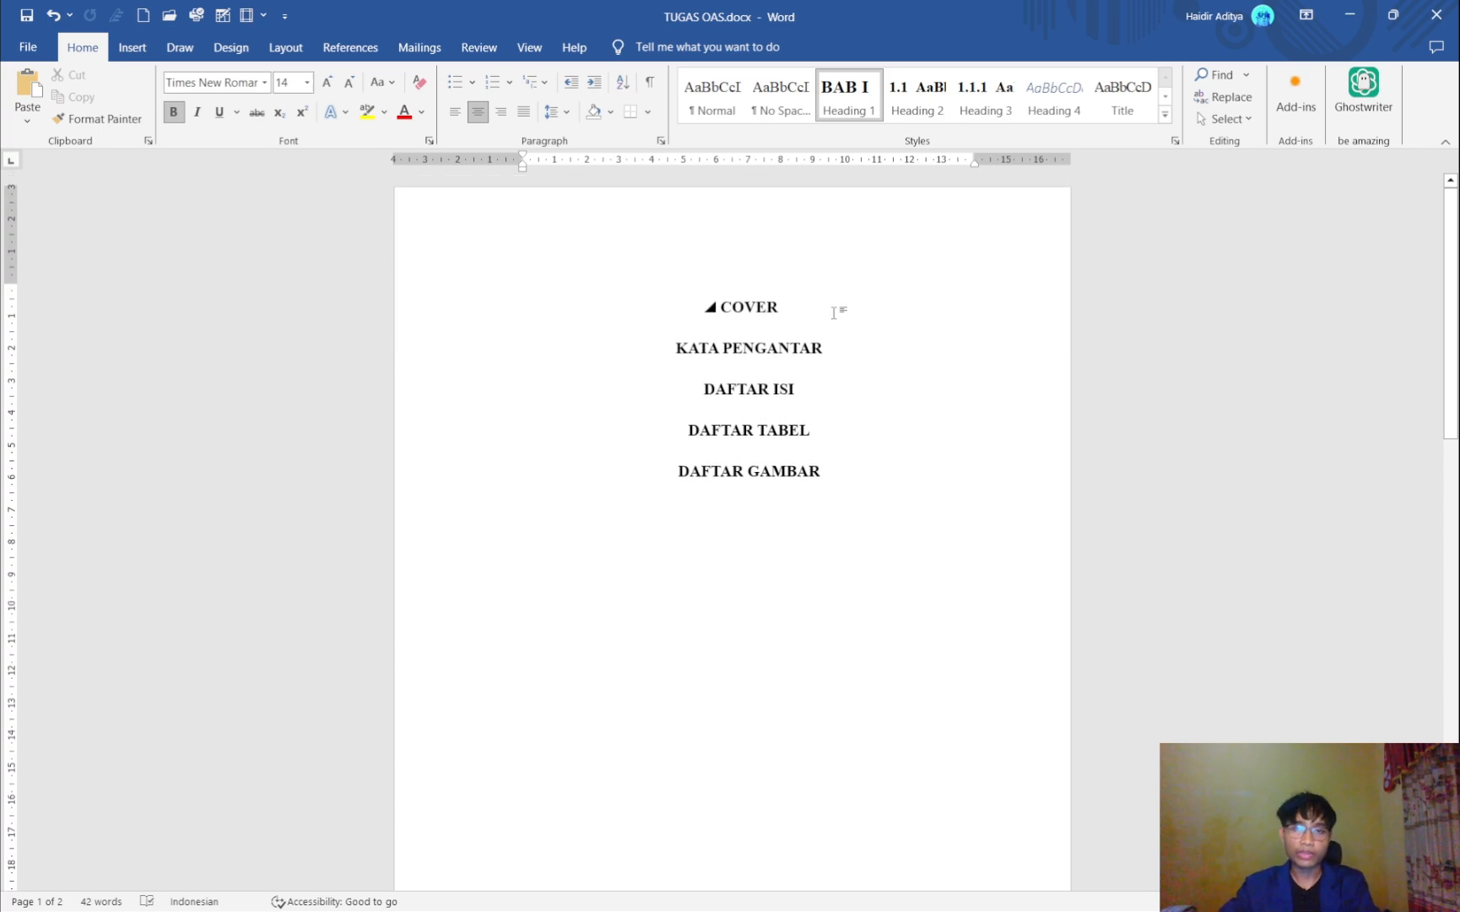
key("Return")
key("ctrl+Return")
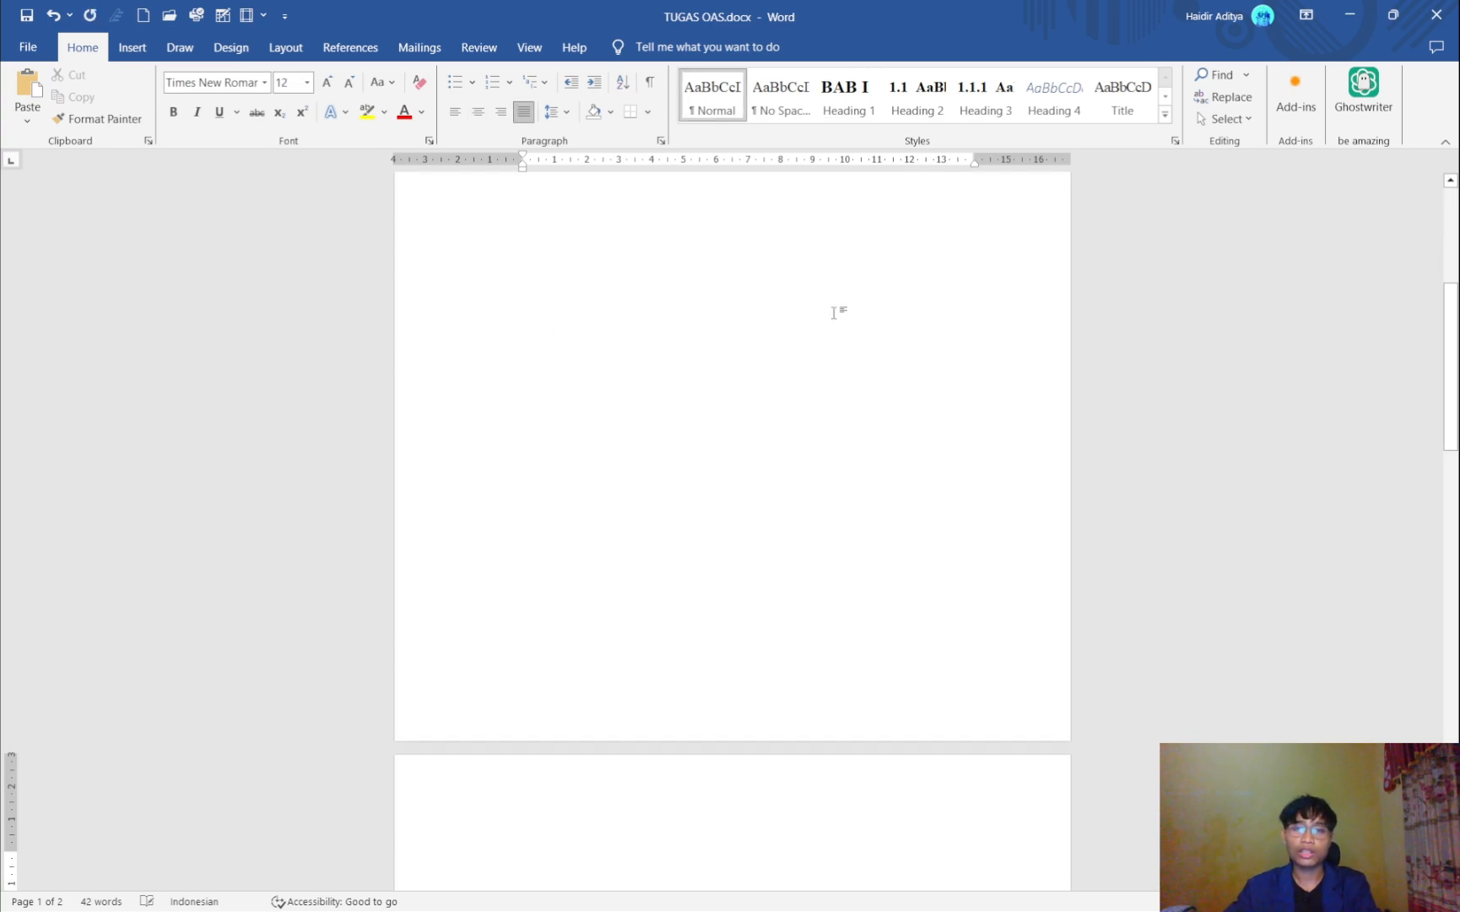
key("Down")
key("End")
key("Return")
key("ctrl+Return")
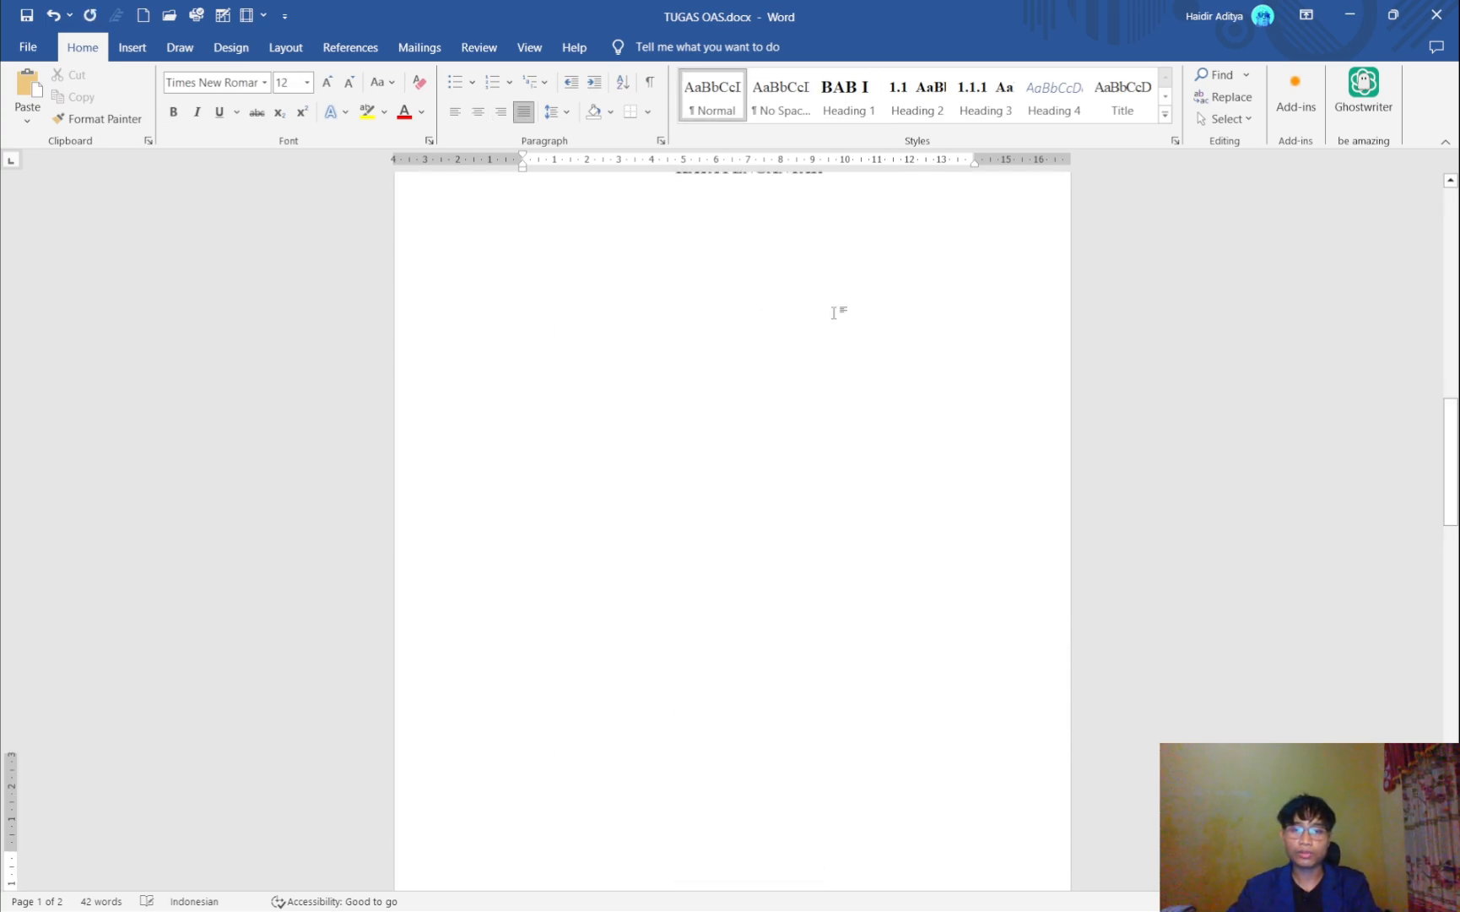
- Insert page breaks after the DAFTAR ISI and DAFTAR TABEL headings to place each following heading on a separate page
key("Down")
key("End")
key("Return")
key("ctrl+Return")
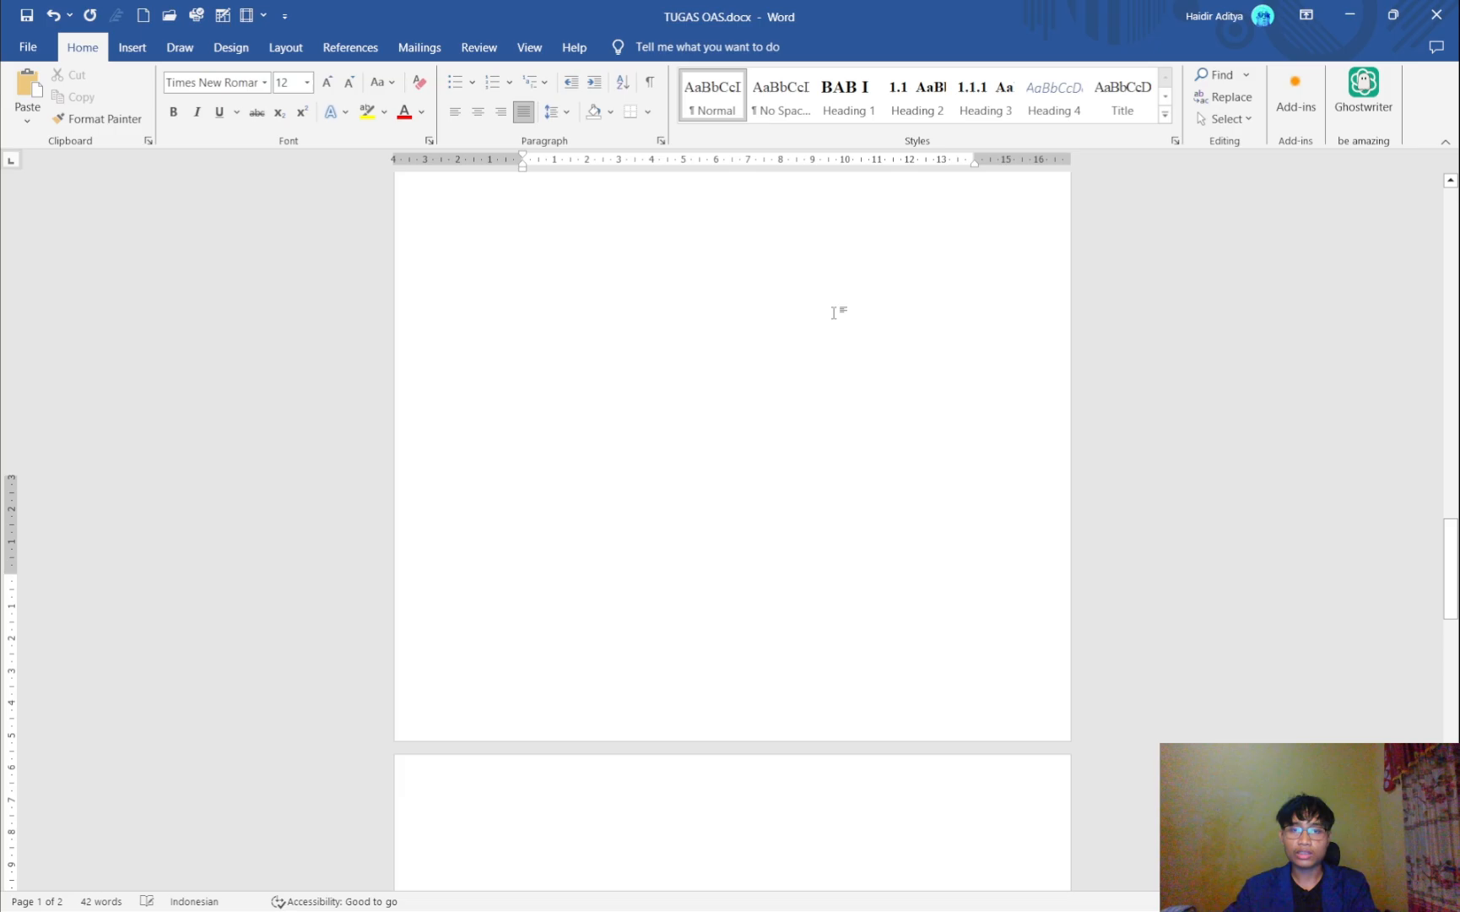
key("Return")
key("ctrl+Return")
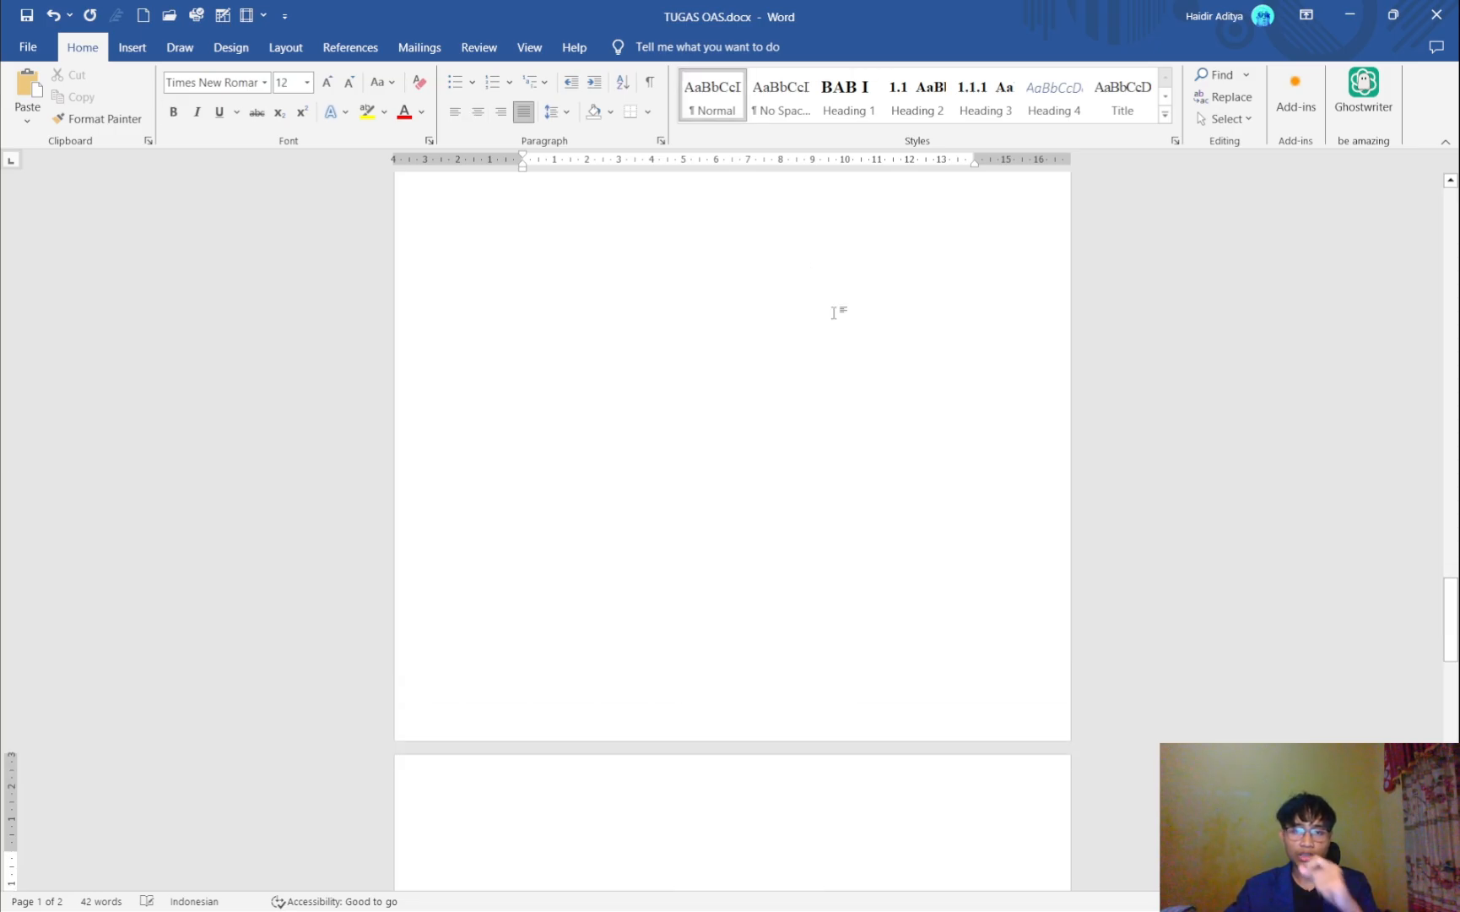
key("Down")
key("End")
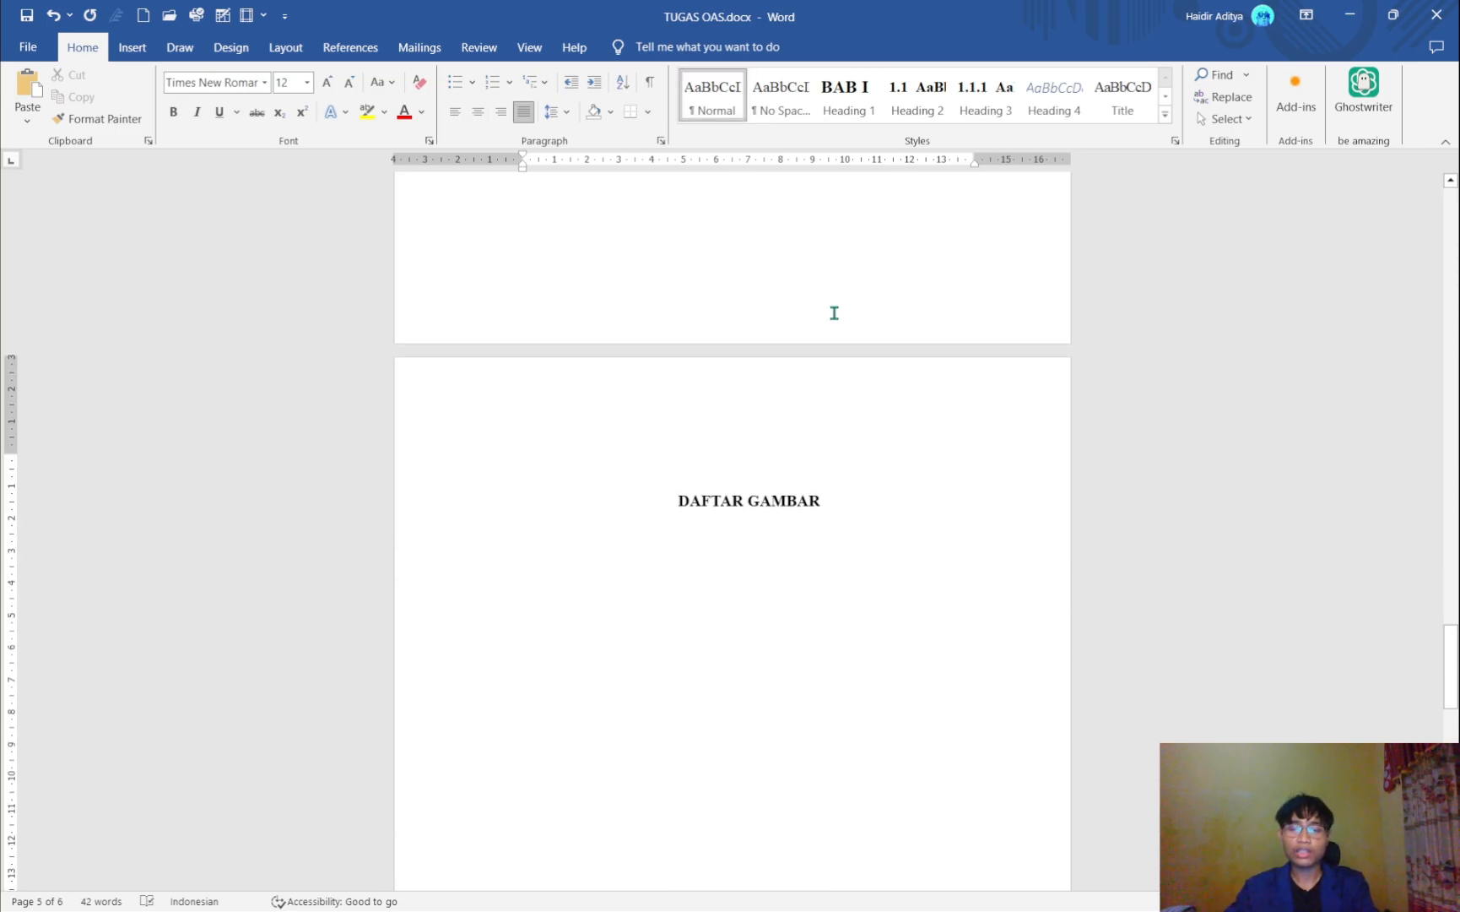
- Examine the transition between the DAFTAR GAMBAR page and BAB I PENDAHULUAN, and review the available break types
scroll(834, 313, "down", 8)
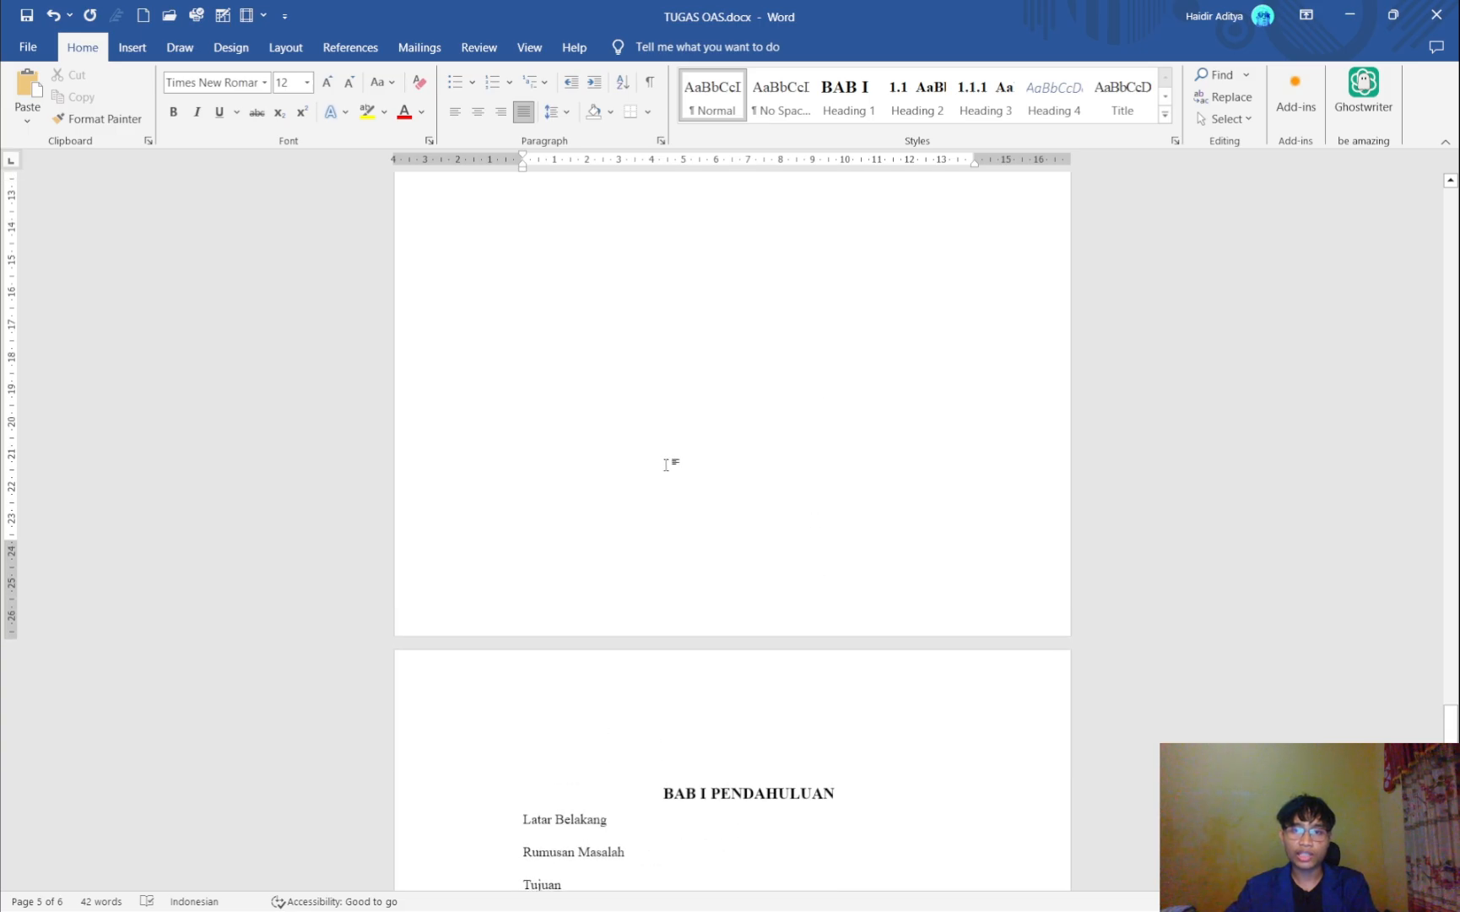
scroll(694, 612, "down", 3)
scroll(849, 405, "up", 2)
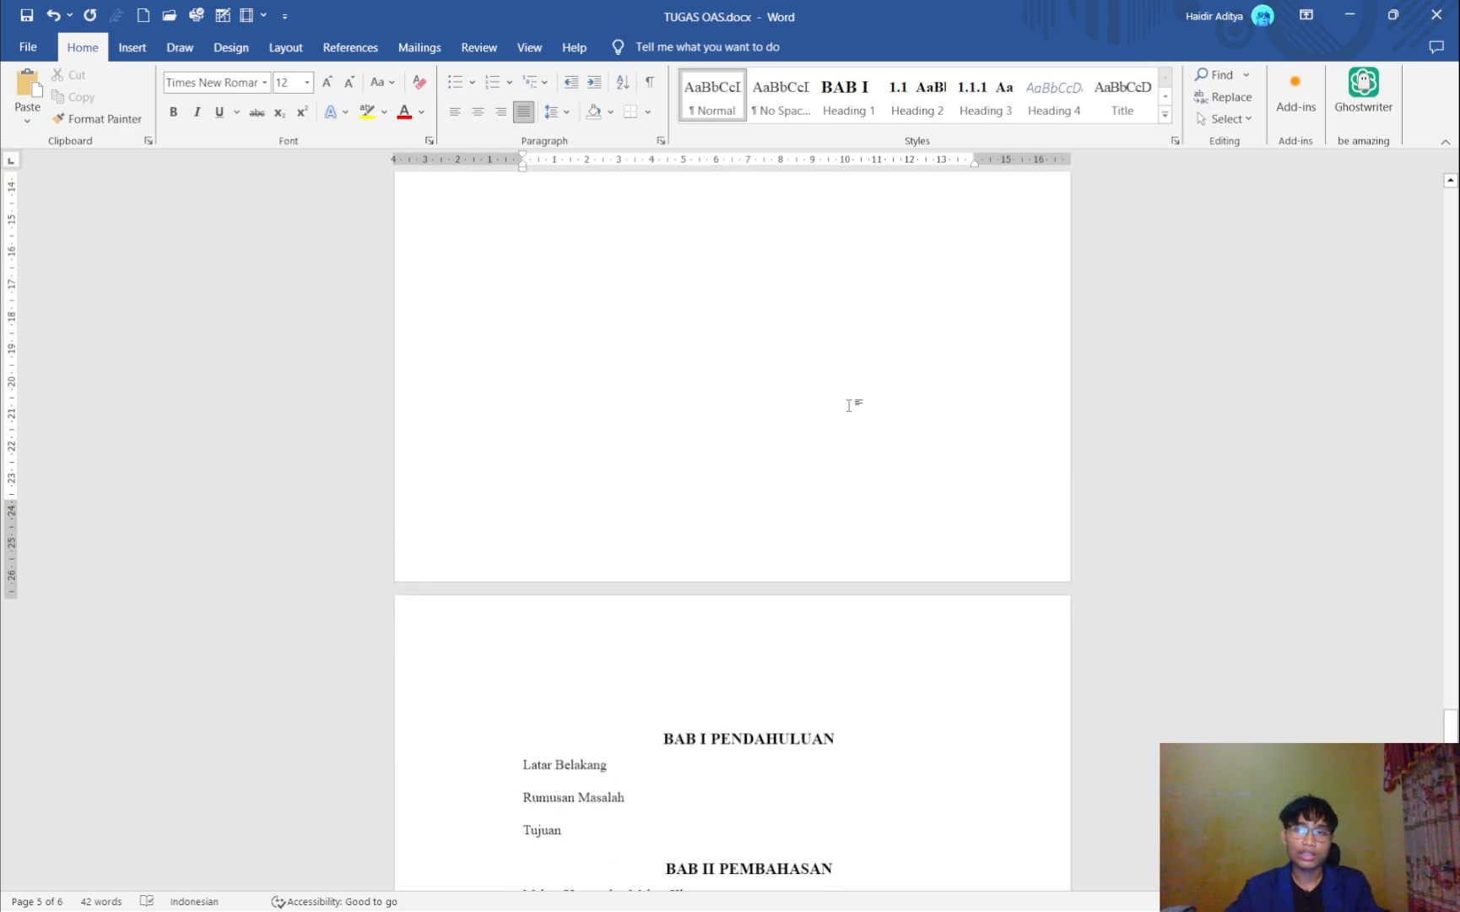
scroll(849, 405, "down", 1)
left_click(292, 49)
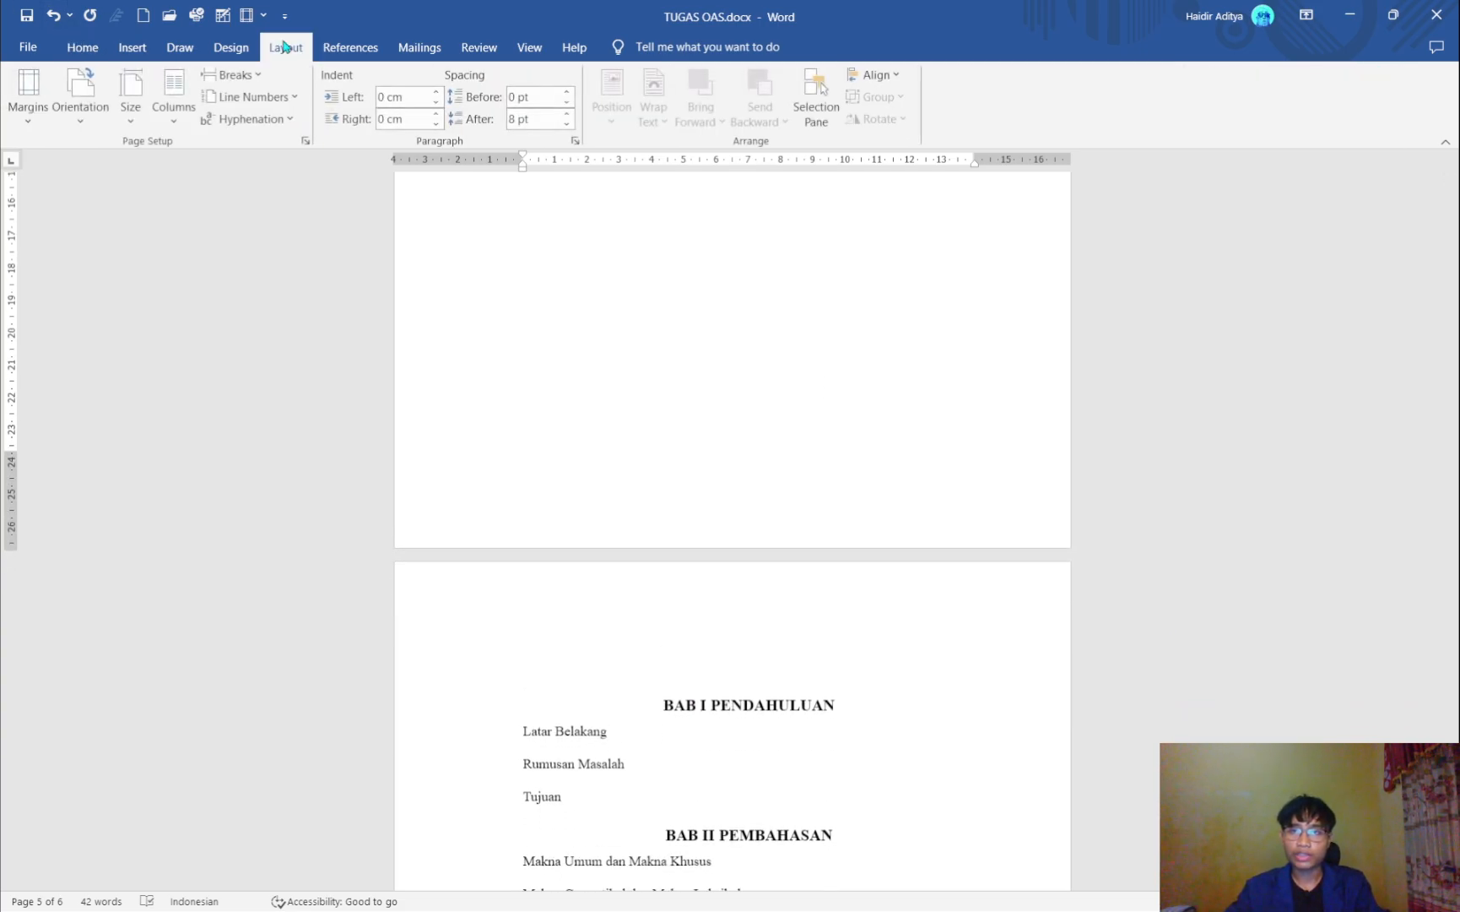
left_click(235, 75)
left_click(769, 323)
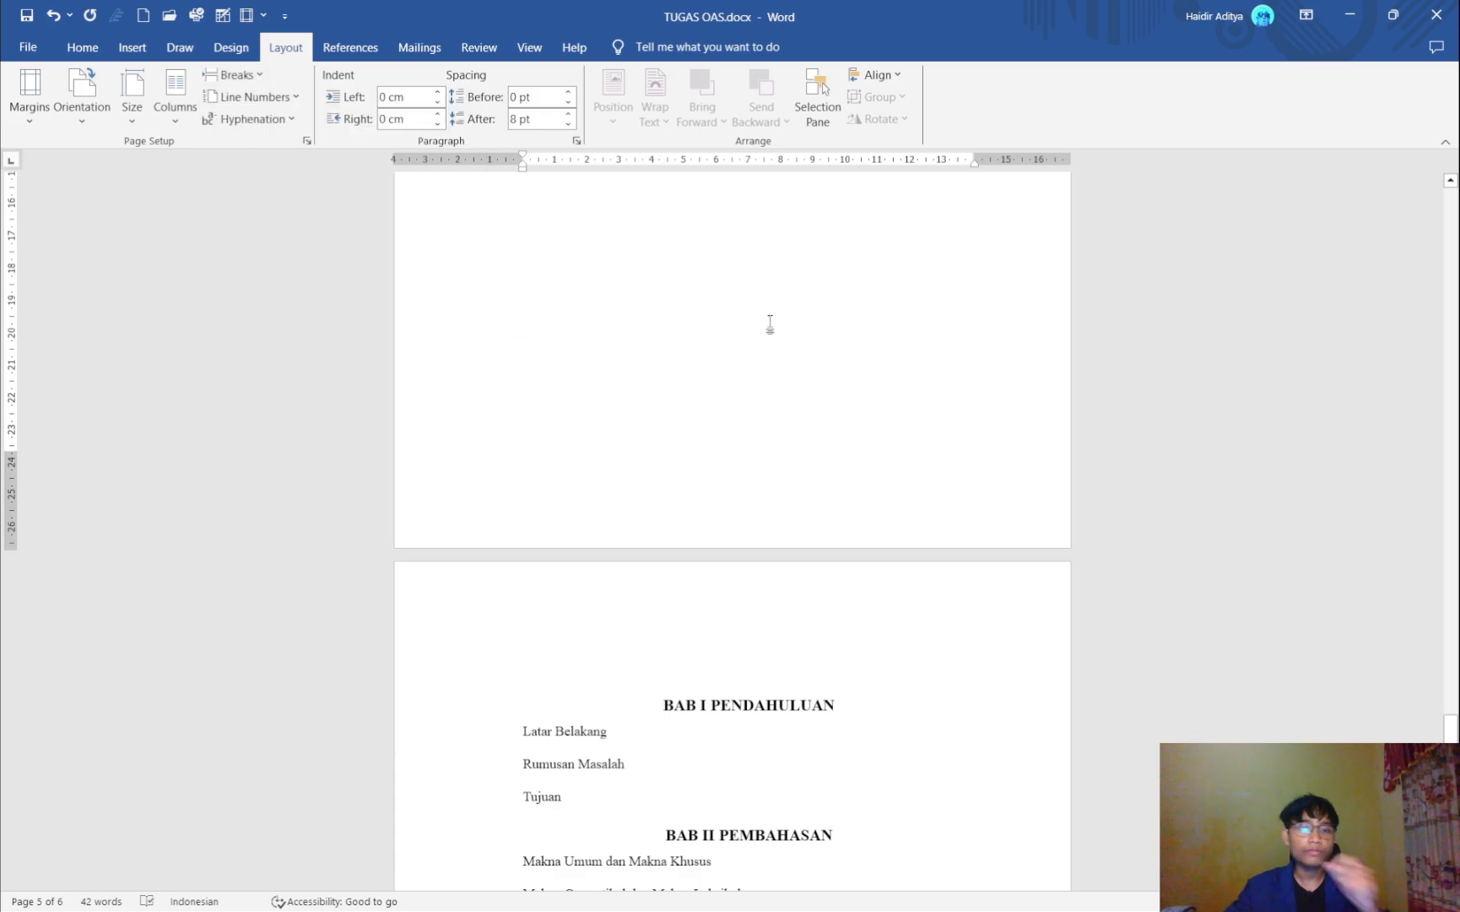
- Open the header on the COVER page and insert a Plain Number 3 page number at the top of the page
scroll(770, 324, "up", 20)
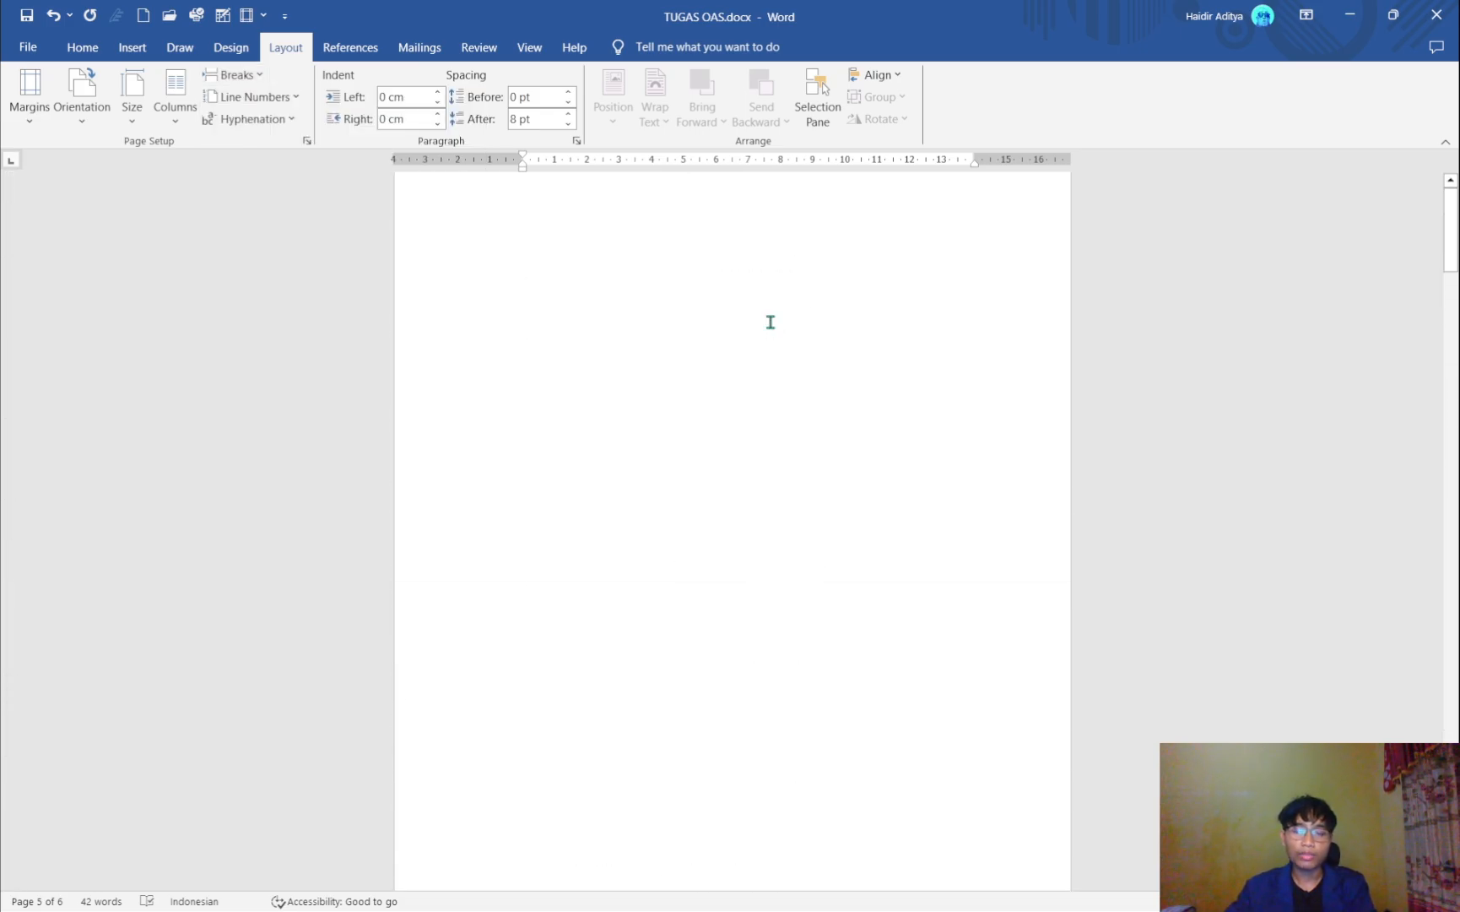
scroll(834, 241, "down", 2)
scroll(834, 245, "up", 2)
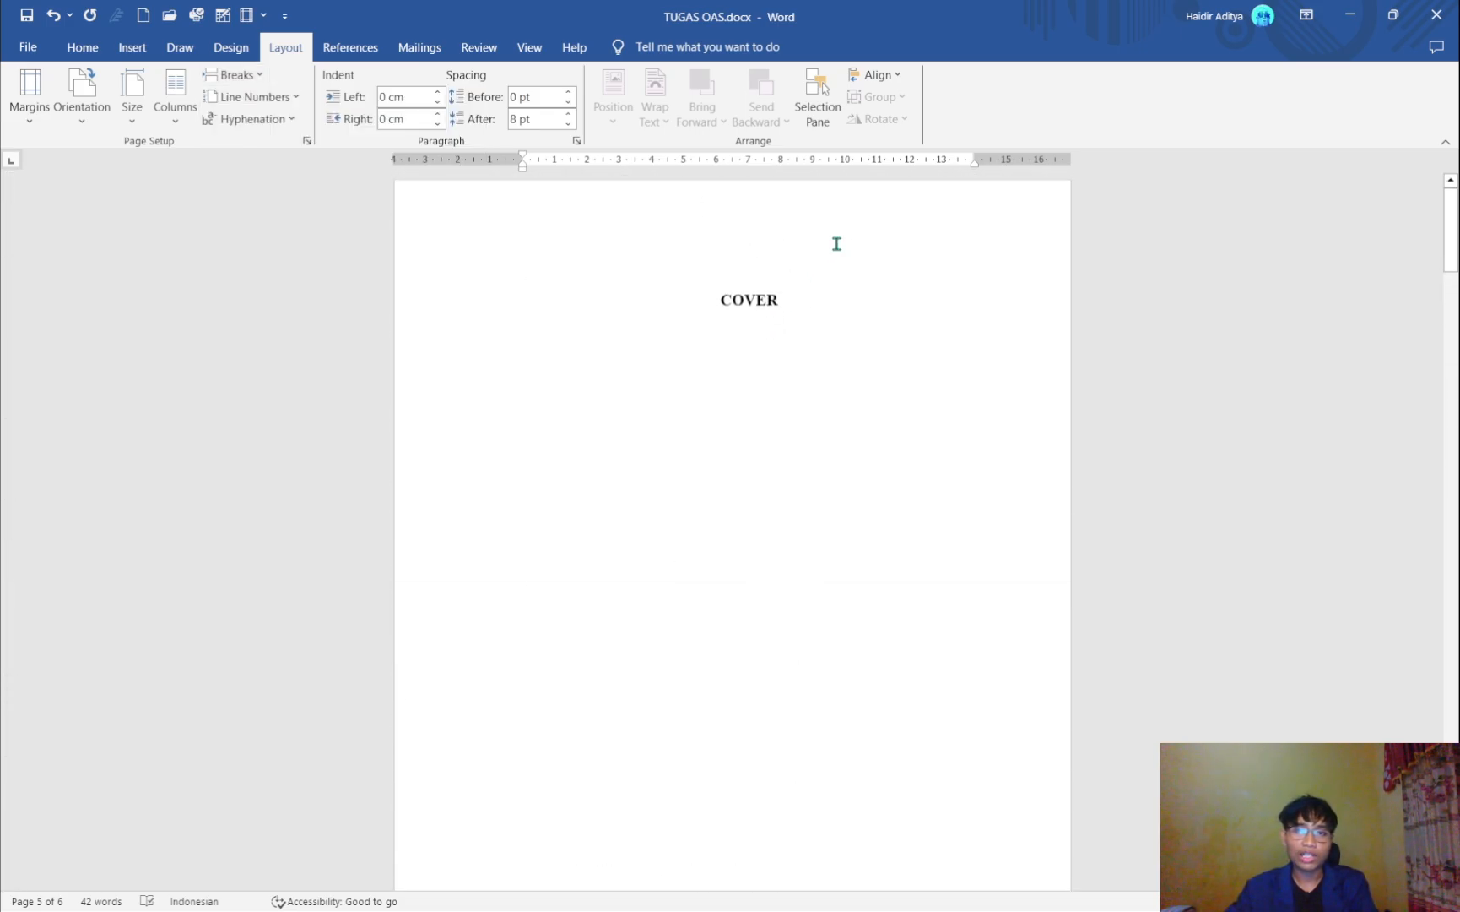
double_click(890, 228)
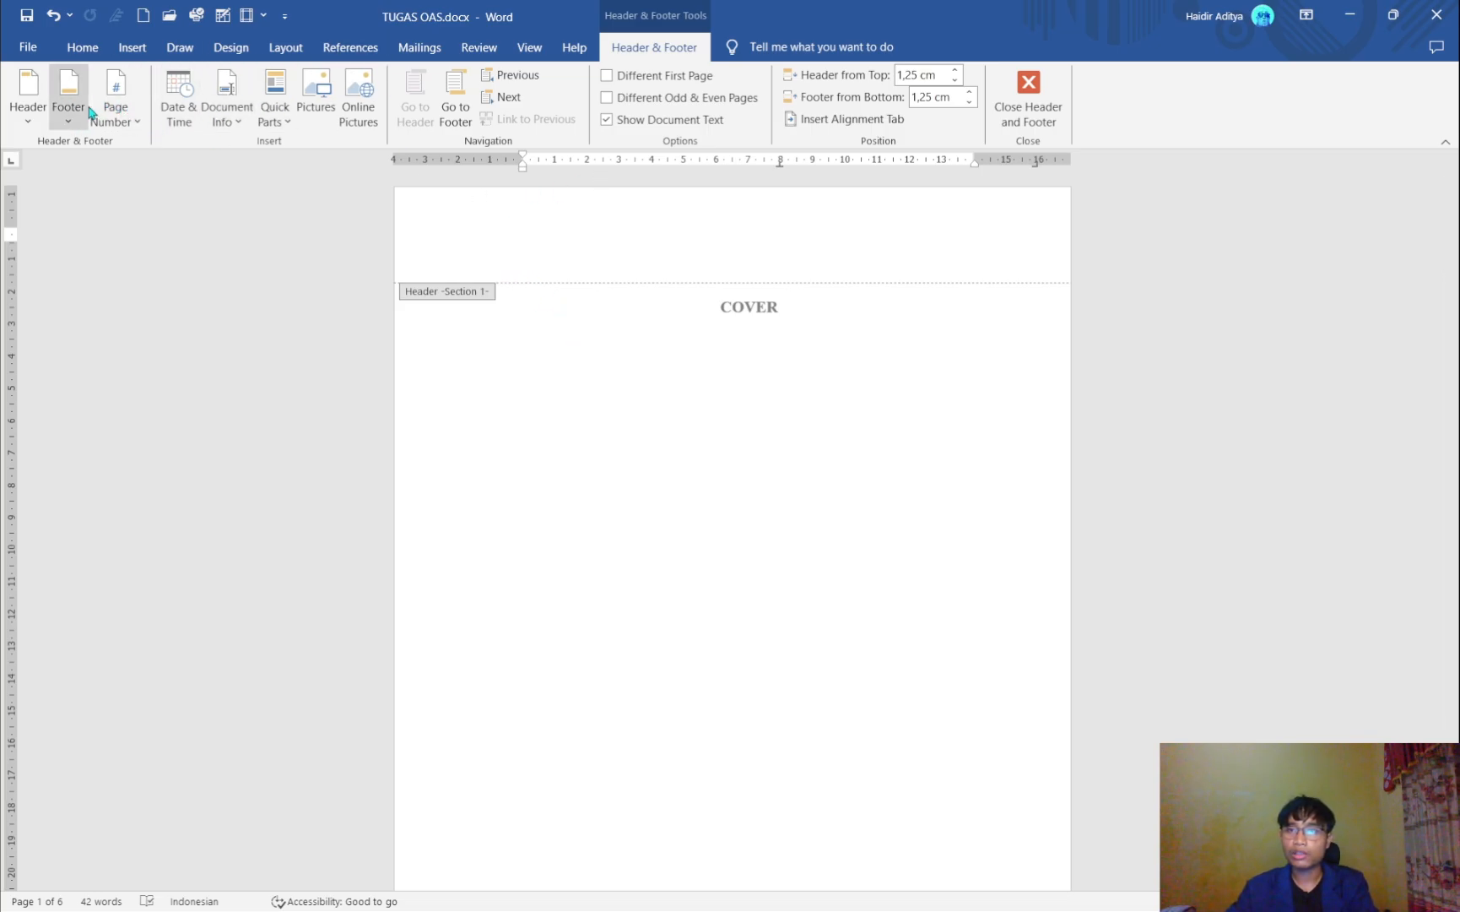
left_click(137, 122)
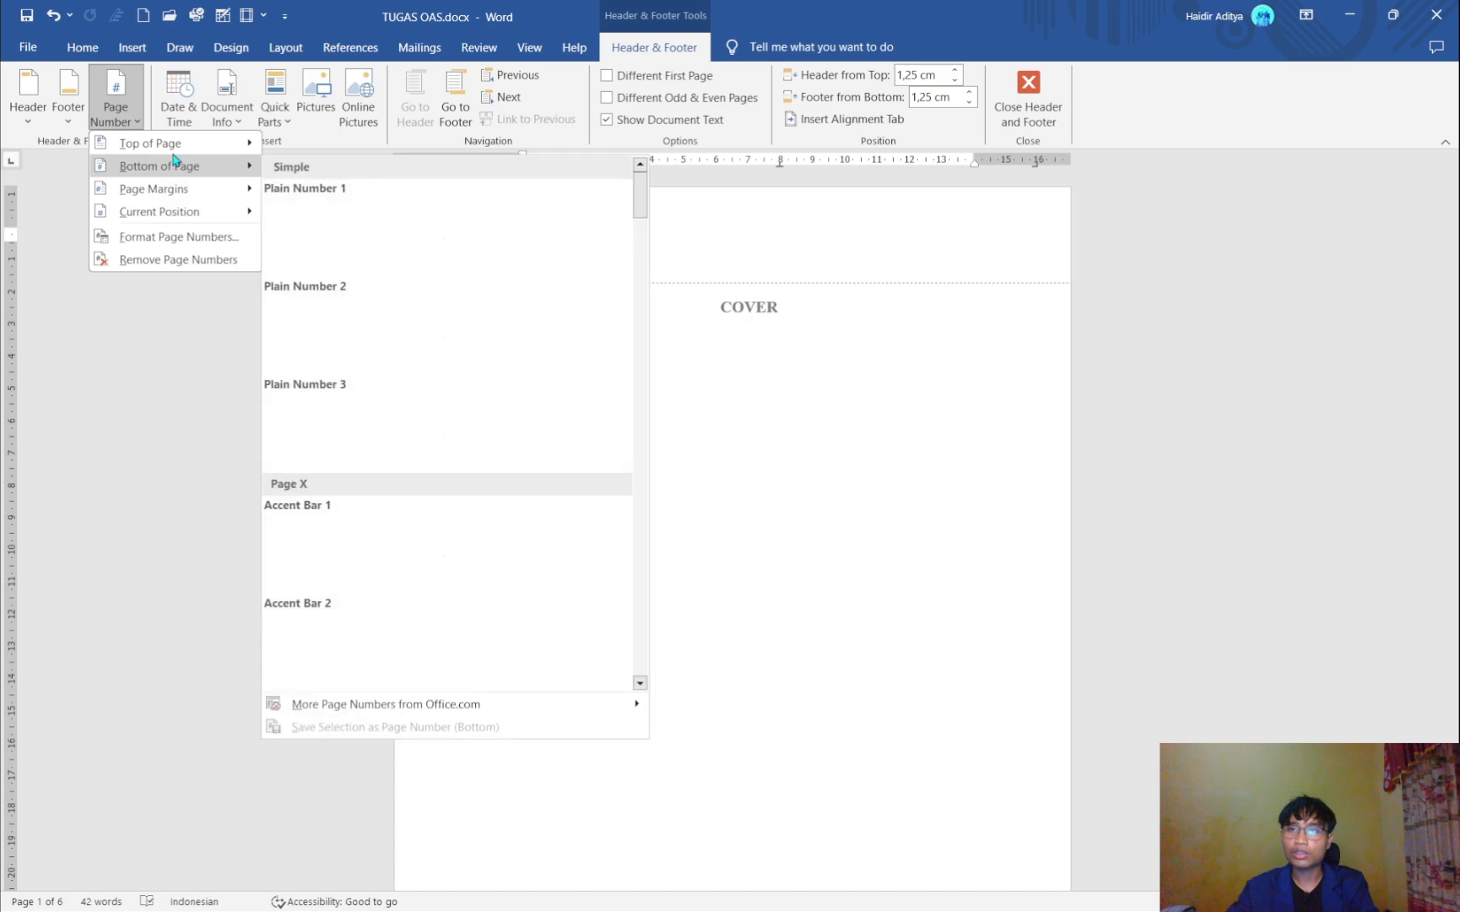
mouse_move(188, 148)
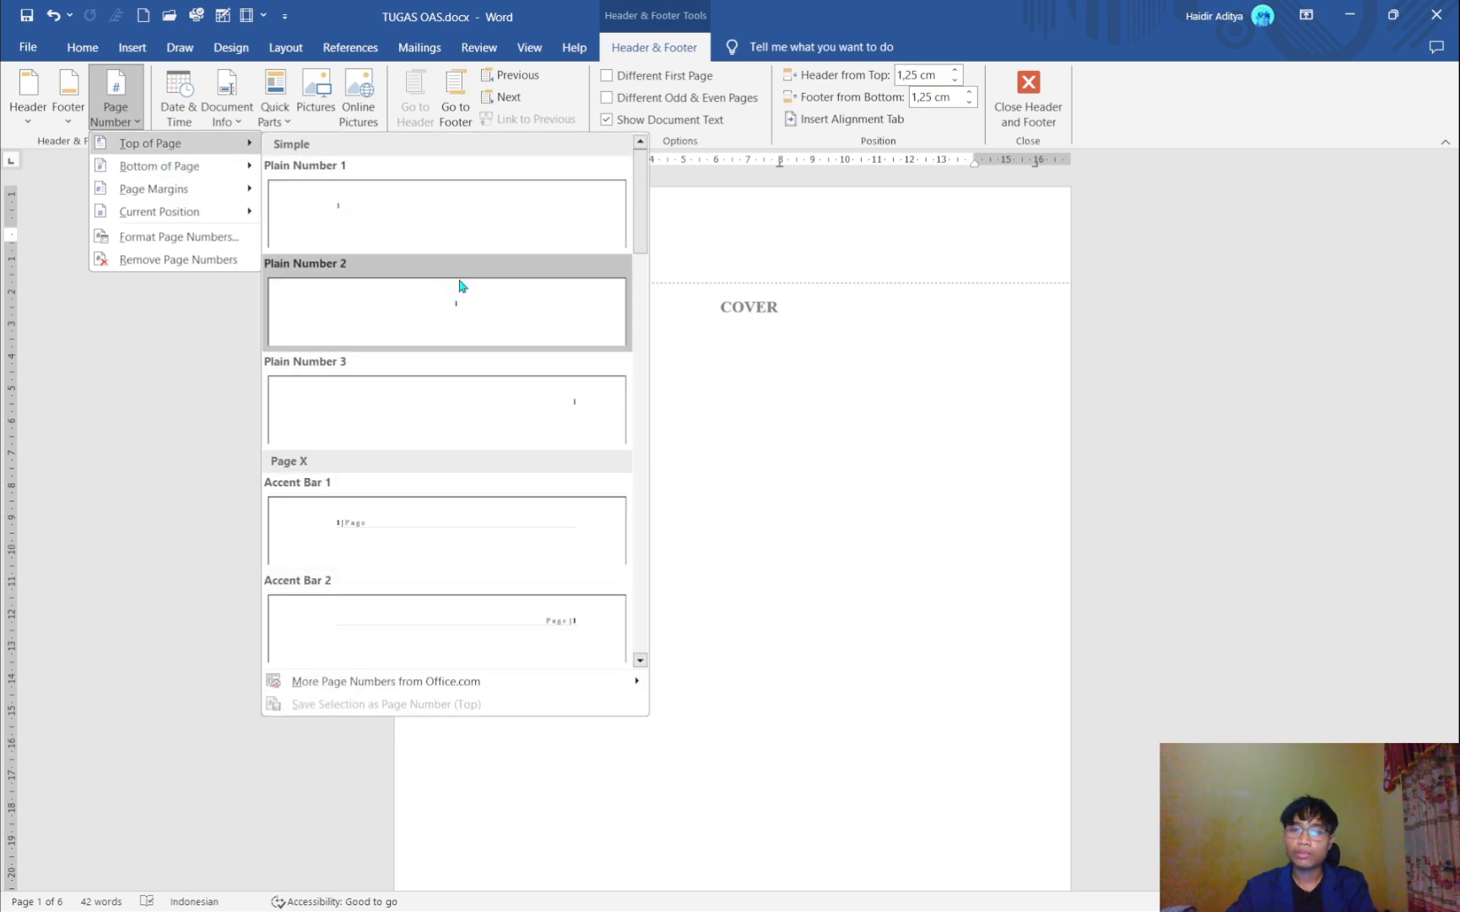
left_click(581, 400)
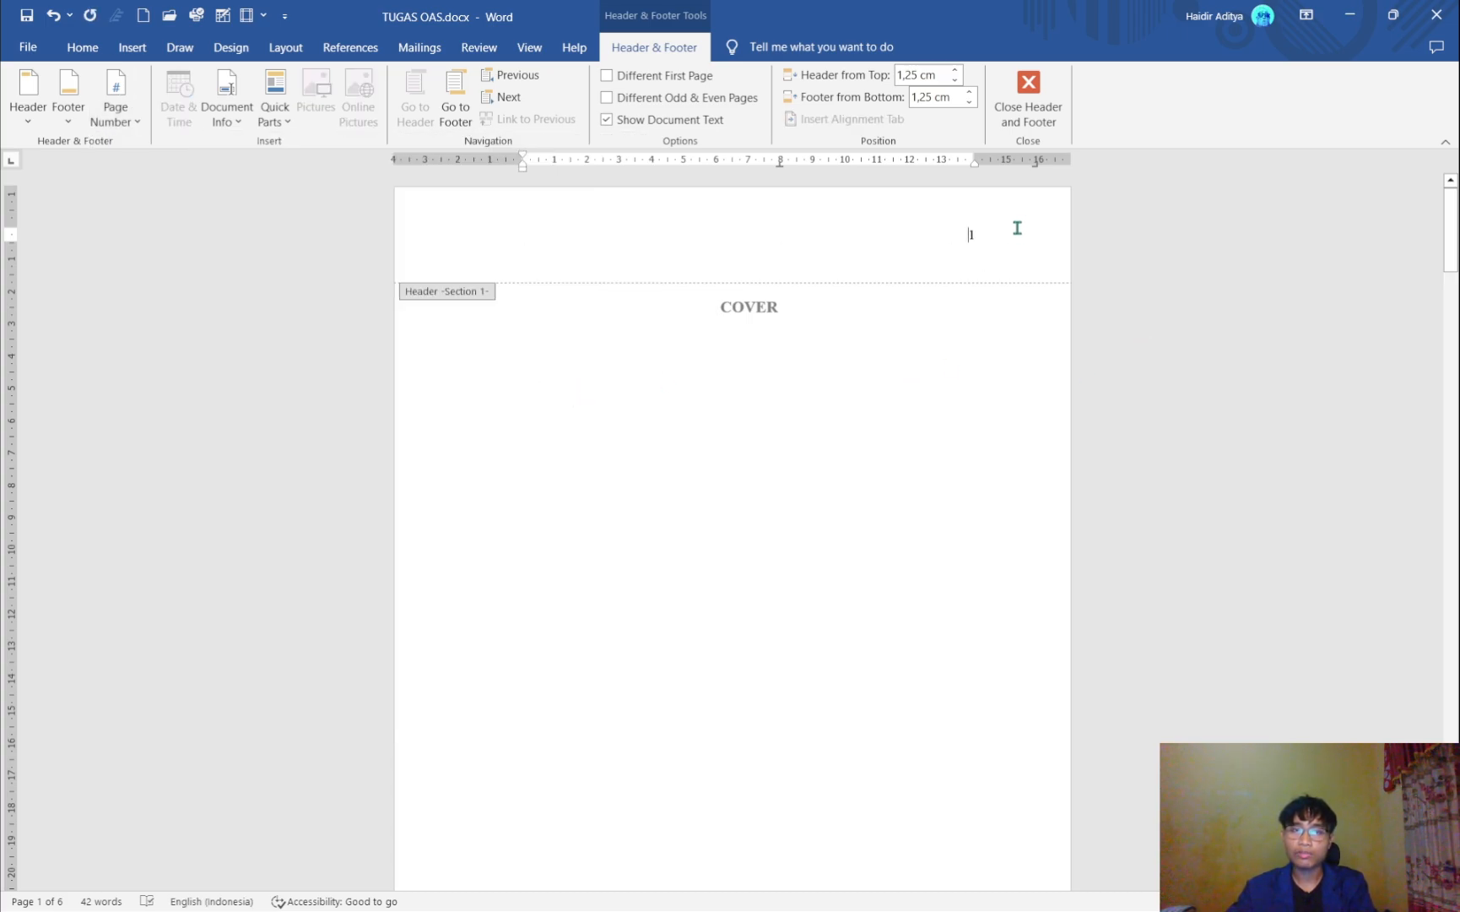
- Format the first section's page numbers as i, ii, iii and start the numbering at i
left_click(138, 124)
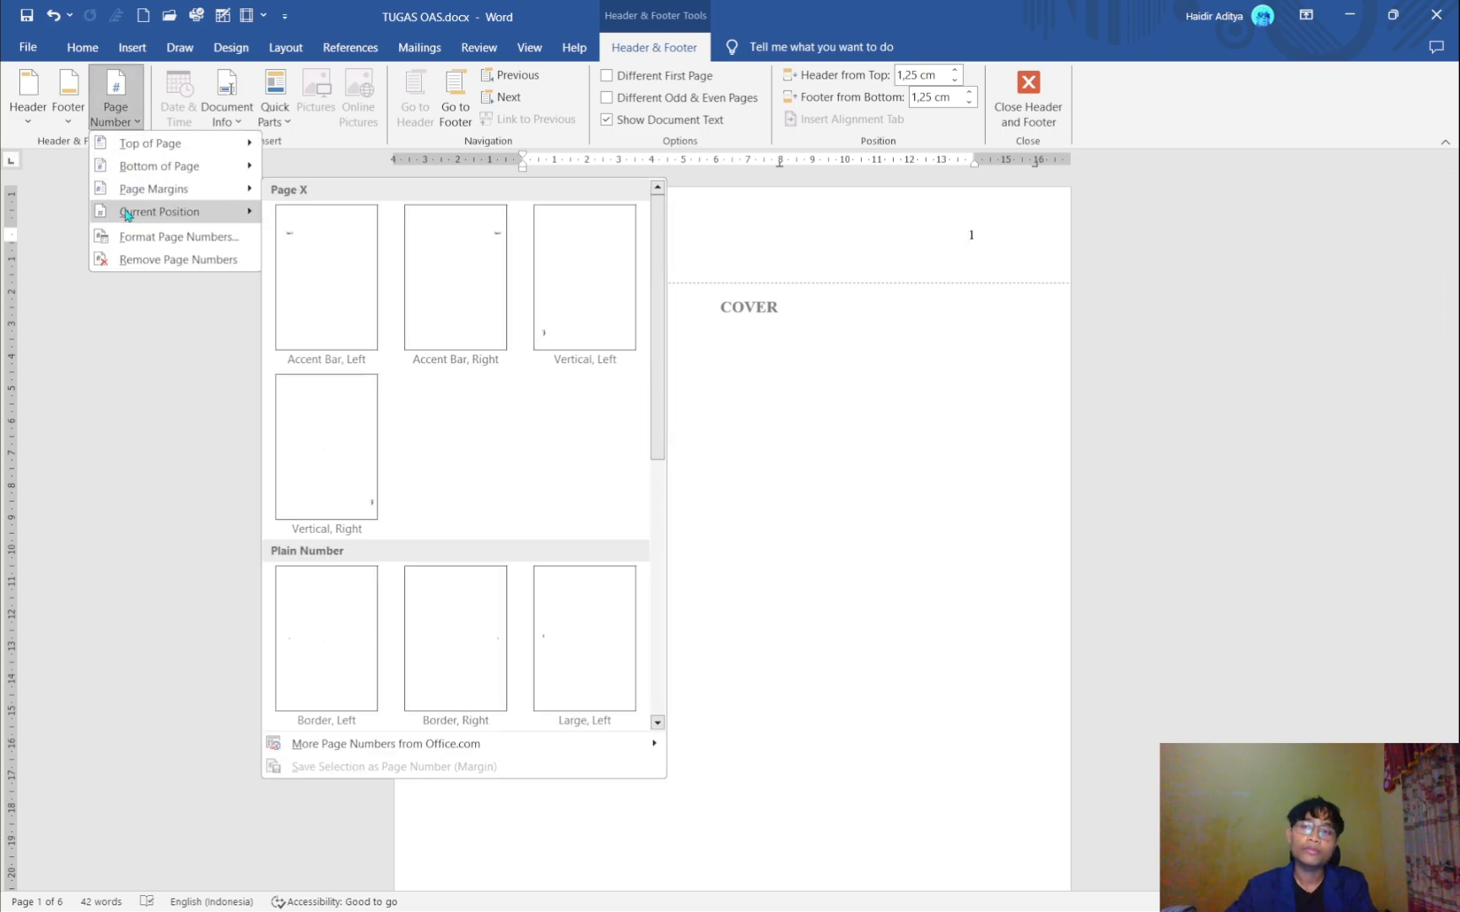
mouse_move(154, 211)
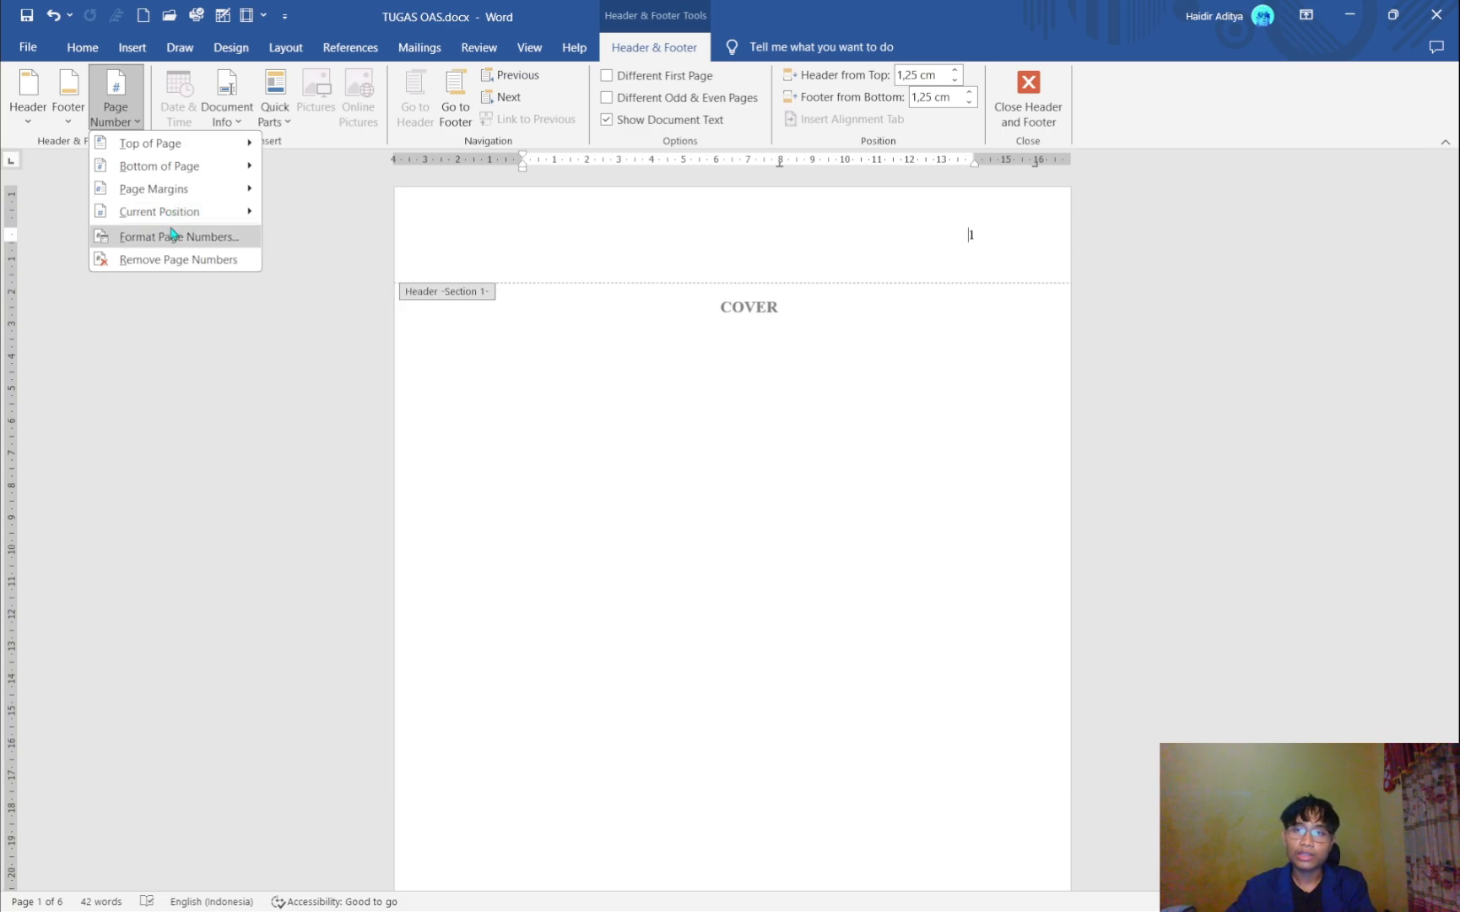
left_click(175, 236)
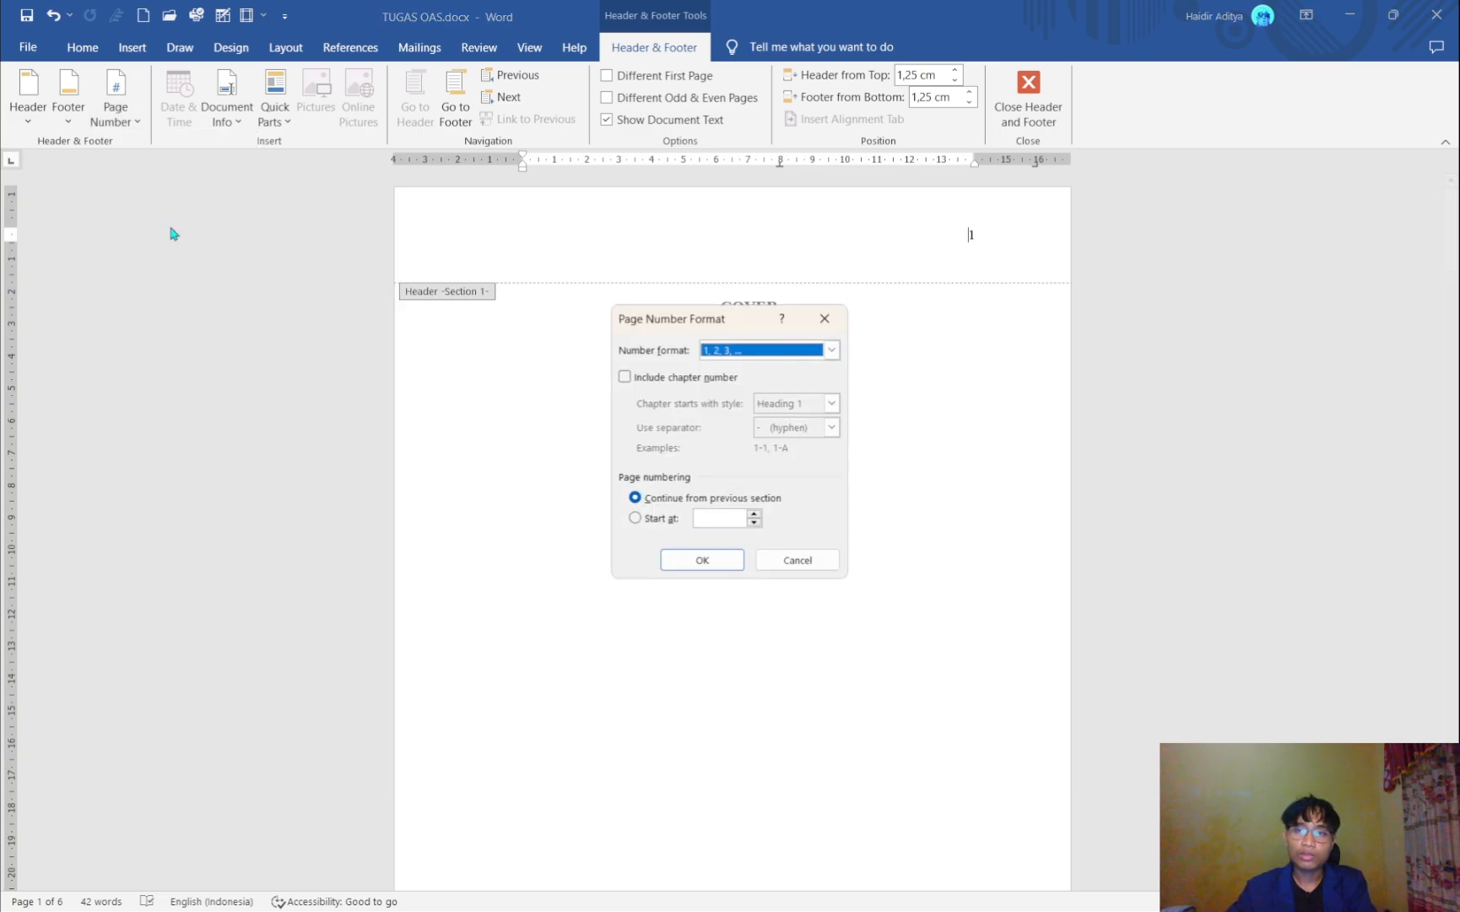
left_click(833, 354)
left_click(723, 421)
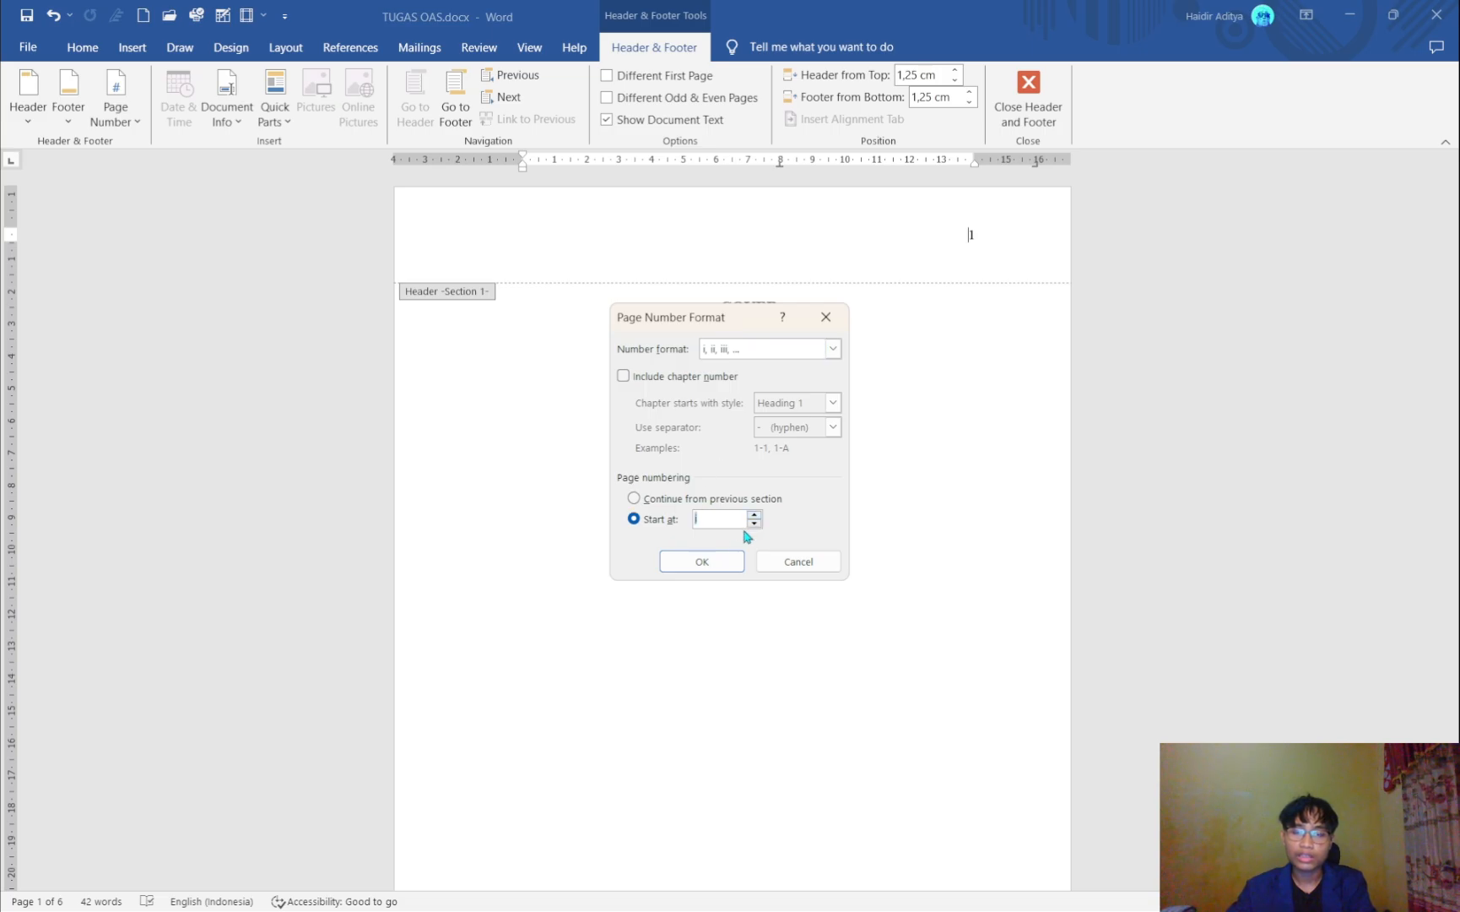
left_click(702, 561)
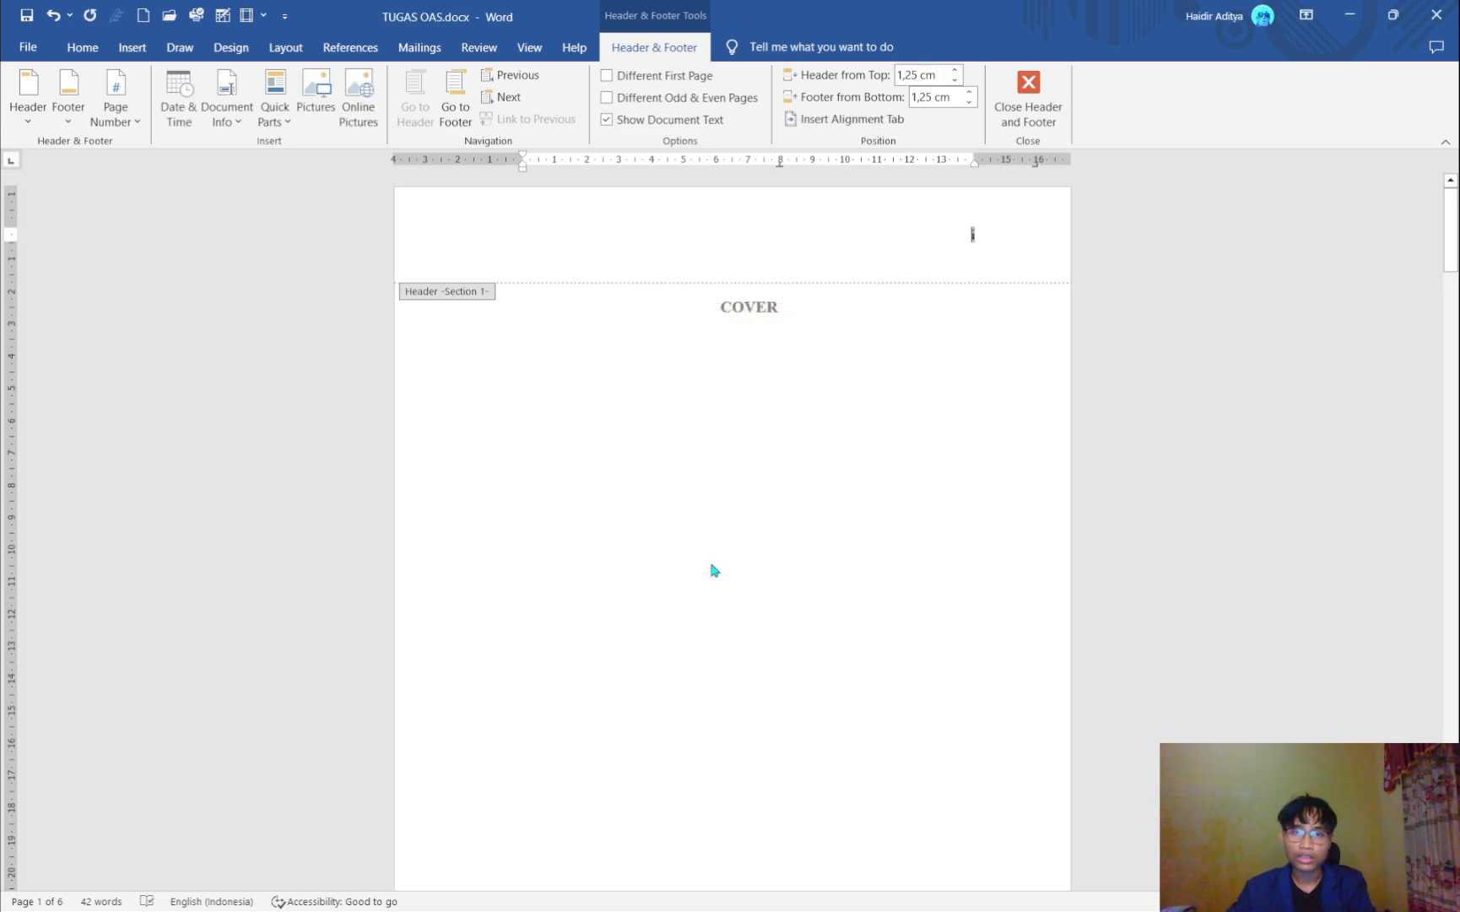
- Examine the page numbers in the headers from the COVER page through the BAB I PENDAHULUAN page
scroll(854, 495, "down", 15)
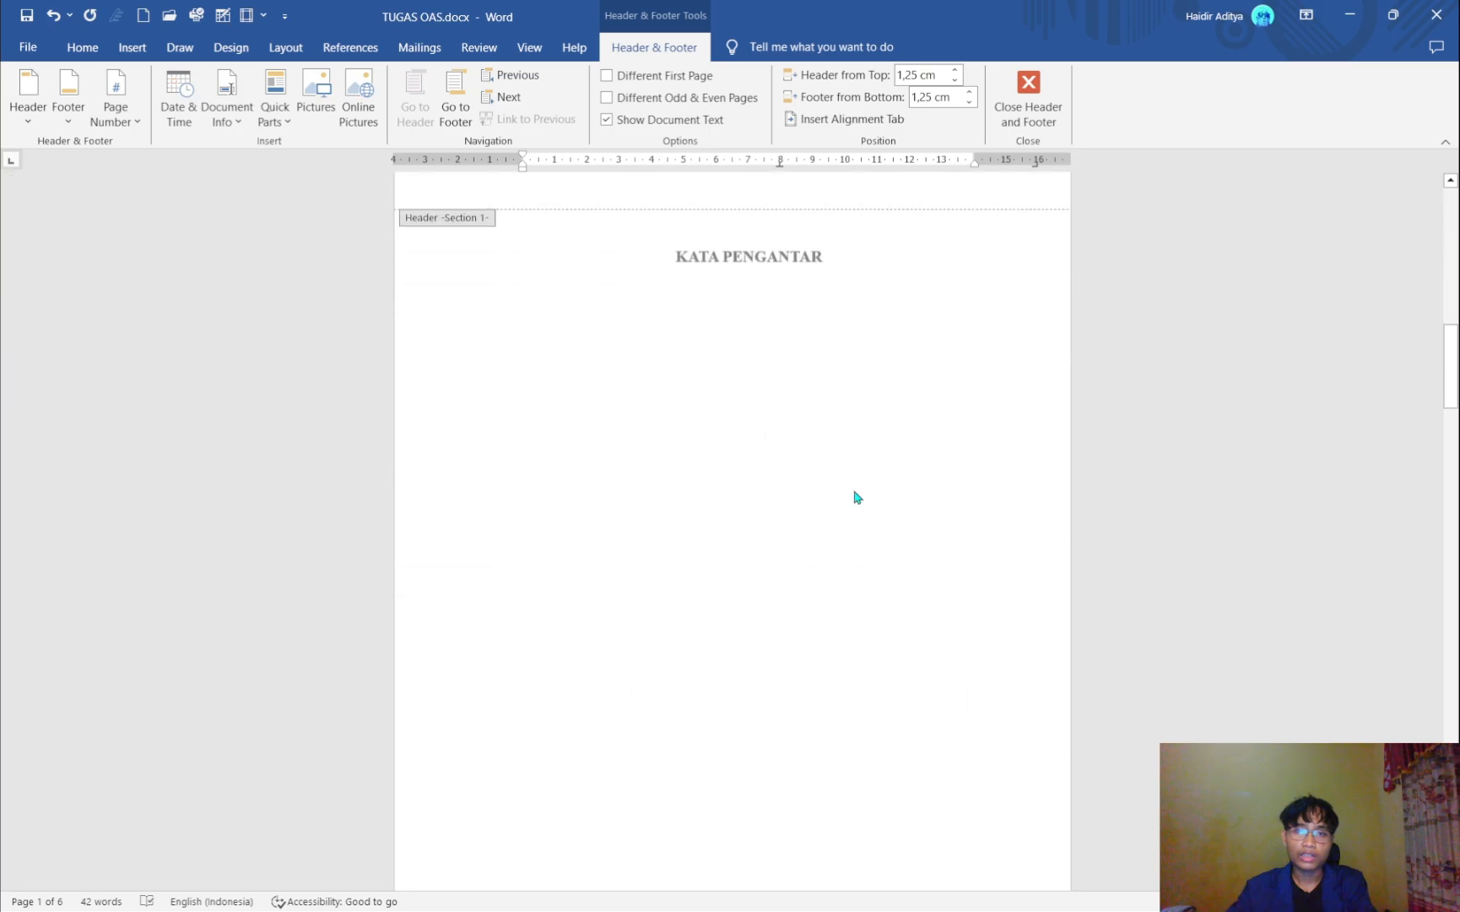
scroll(902, 326, "up", 3)
scroll(904, 325, "down", 15)
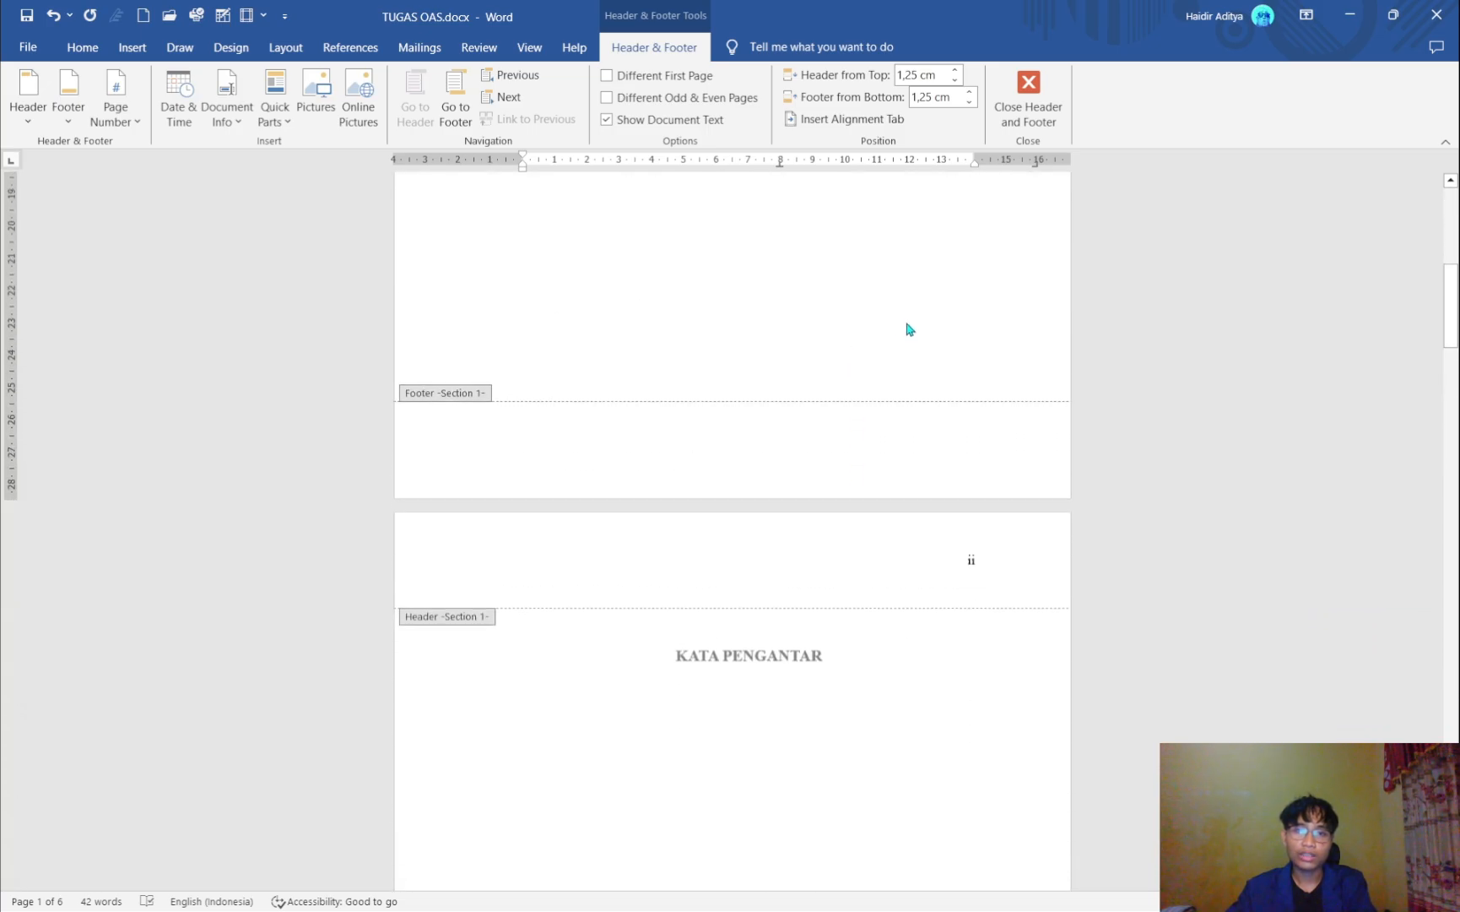
scroll(906, 322, "down", 15)
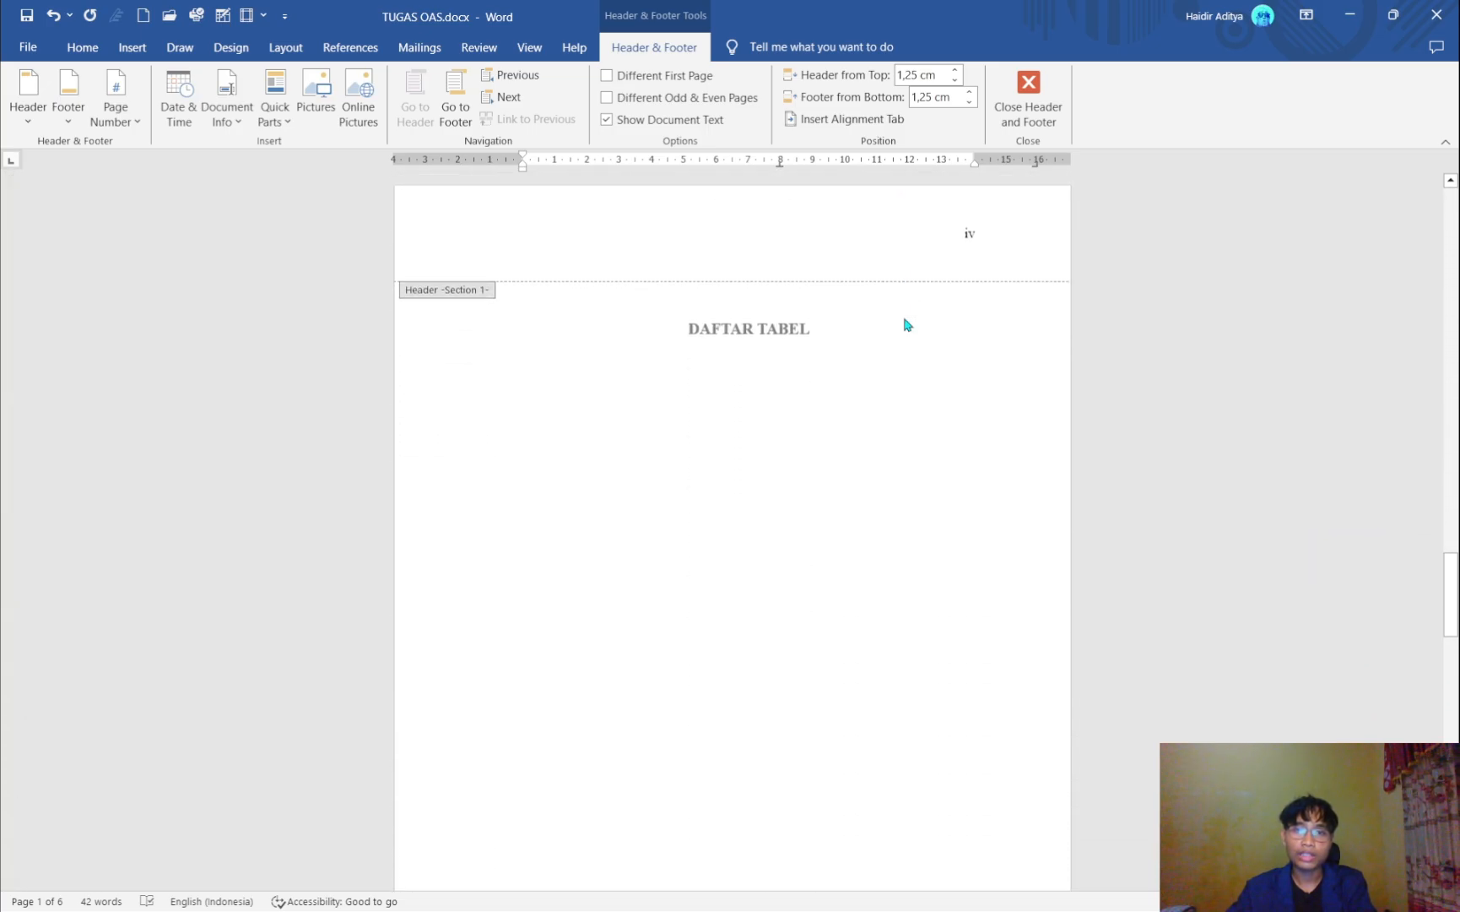
scroll(795, 614, "down", 14)
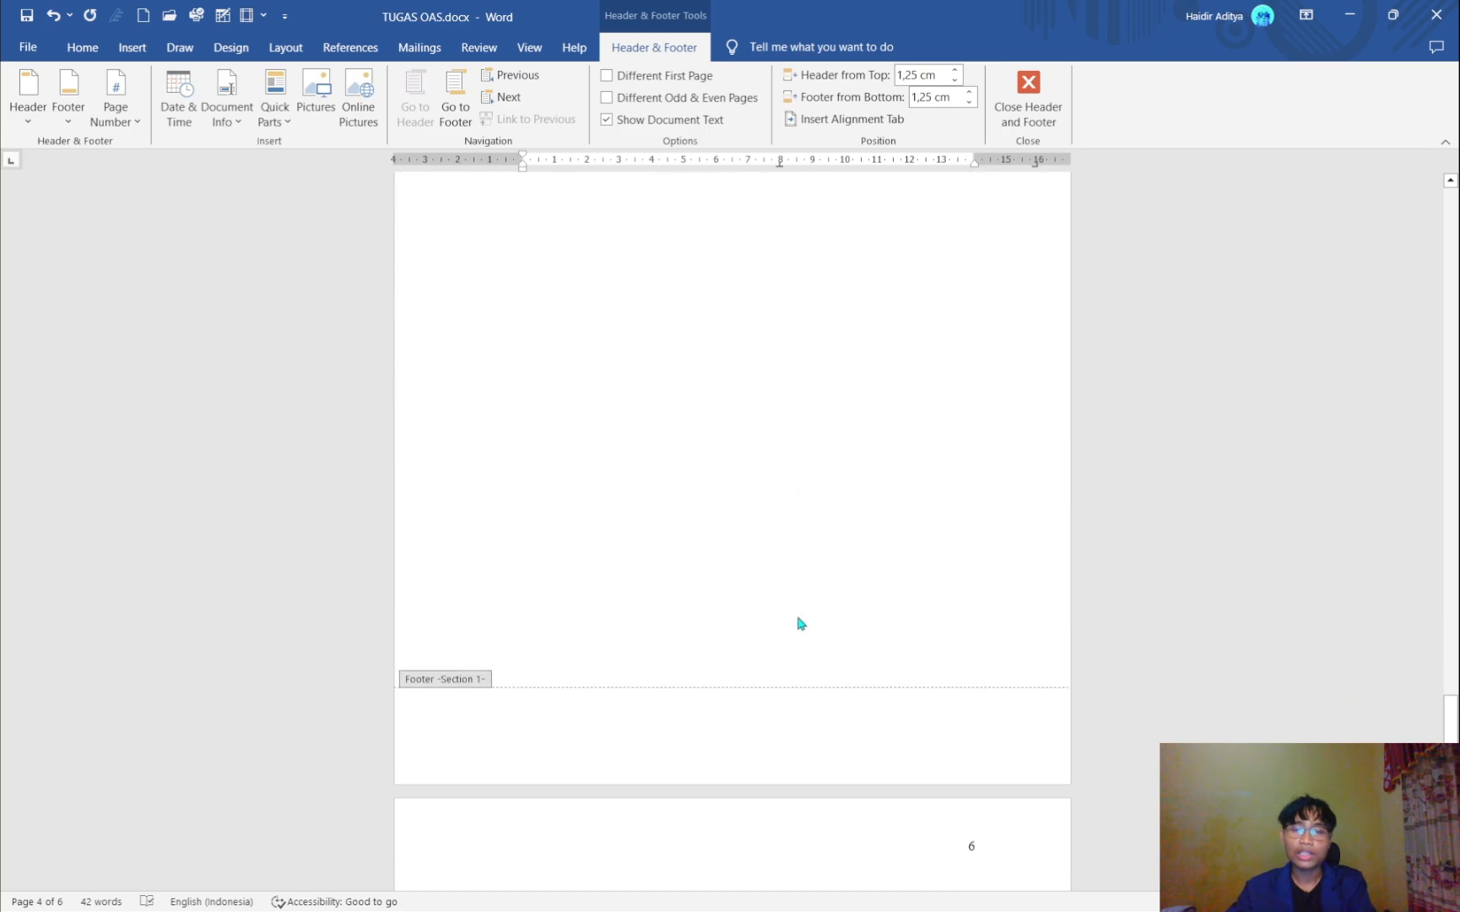
scroll(801, 623, "down", 4)
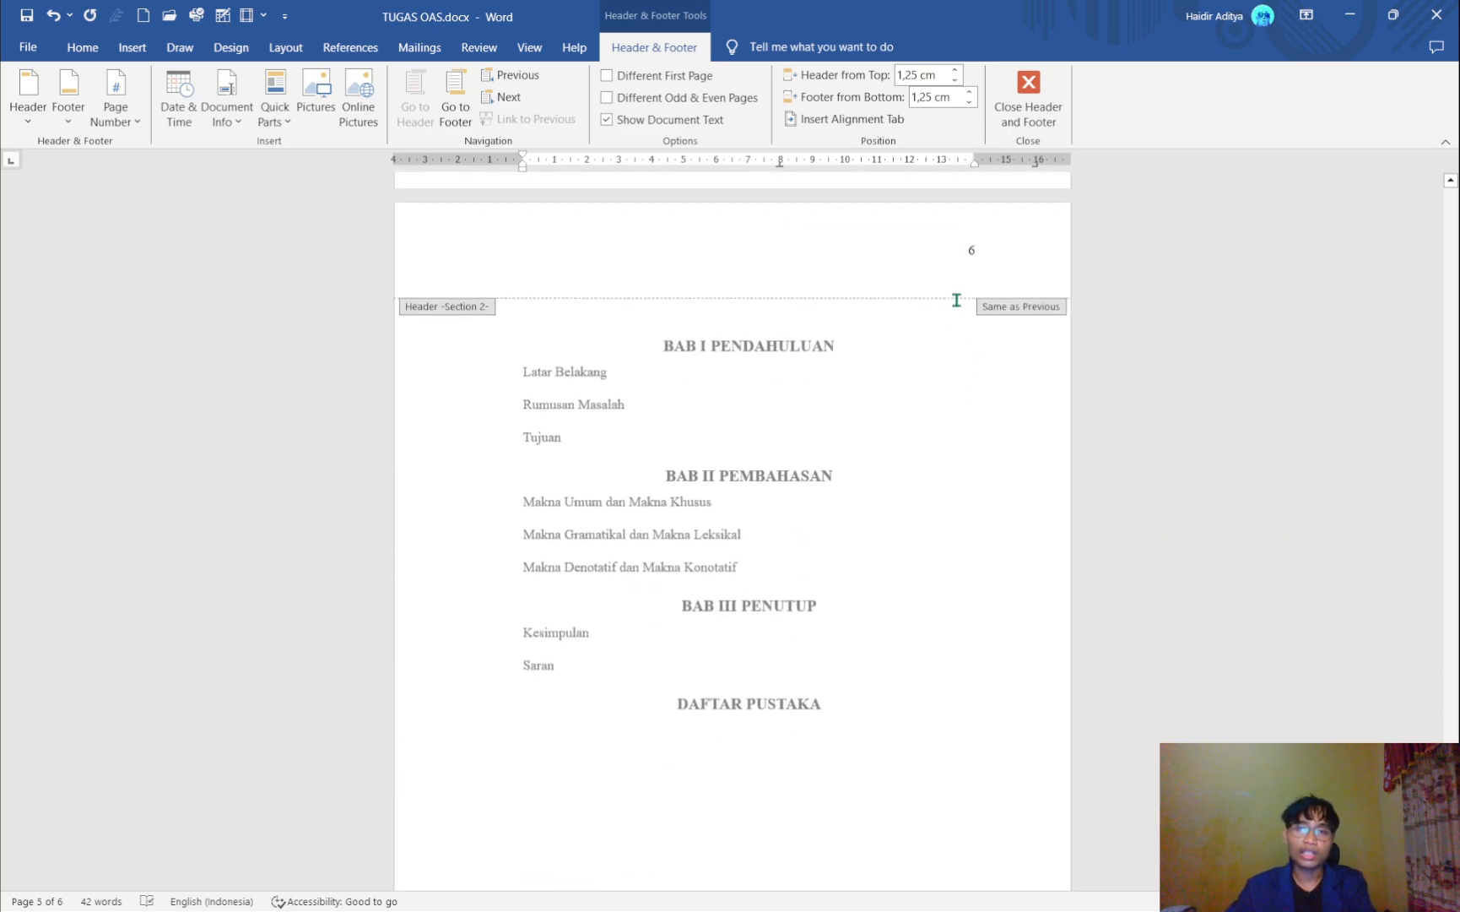
scroll(955, 303, "up", 12)
scroll(958, 305, "down", 6)
scroll(929, 626, "down", 12)
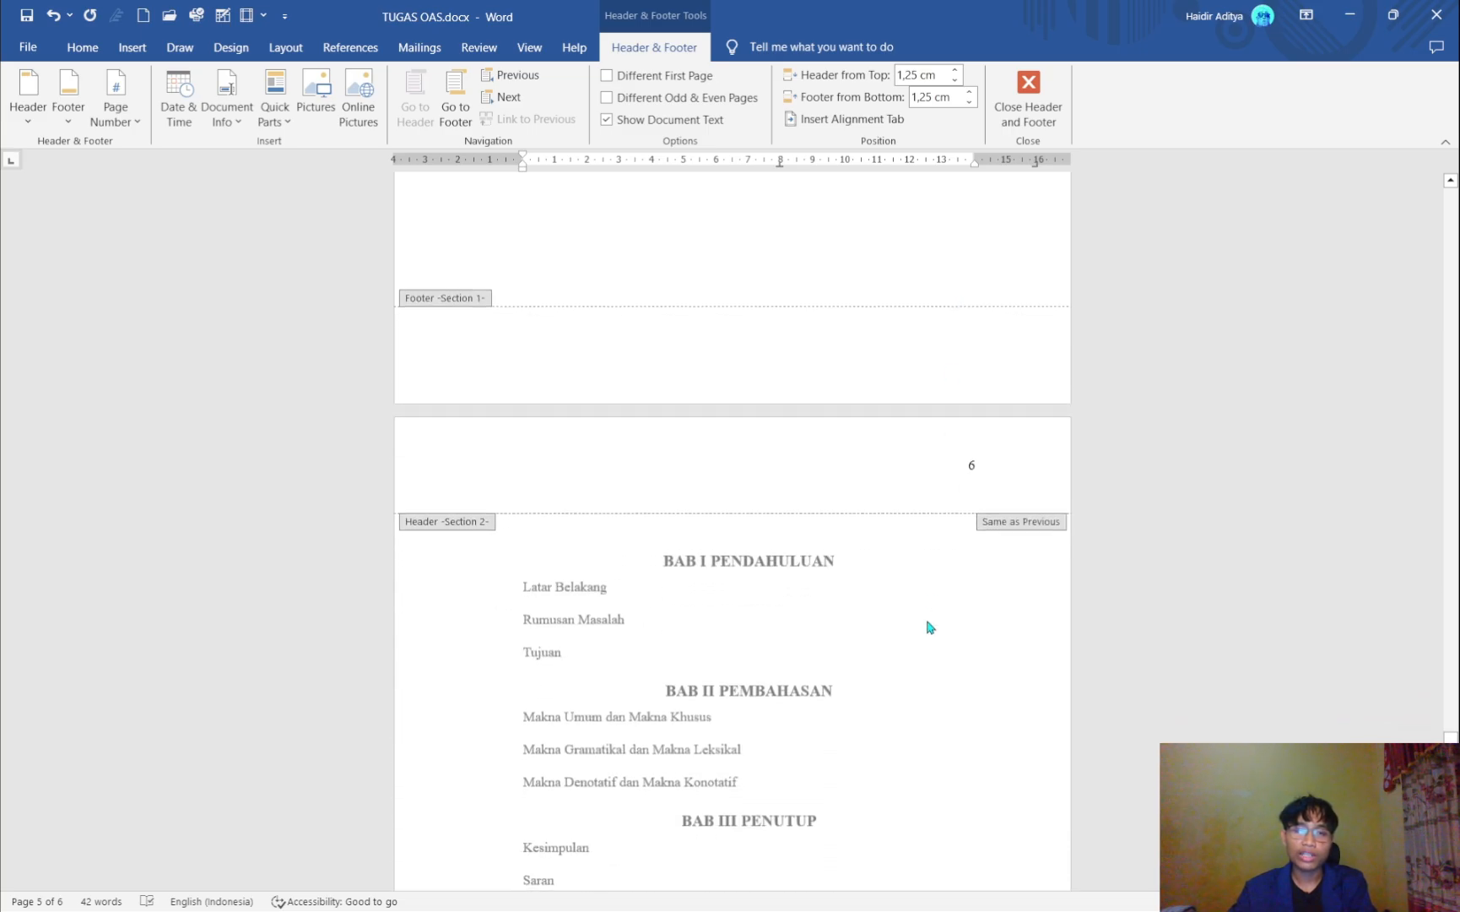
scroll(930, 627, "up", 7)
scroll(929, 627, "up", 2)
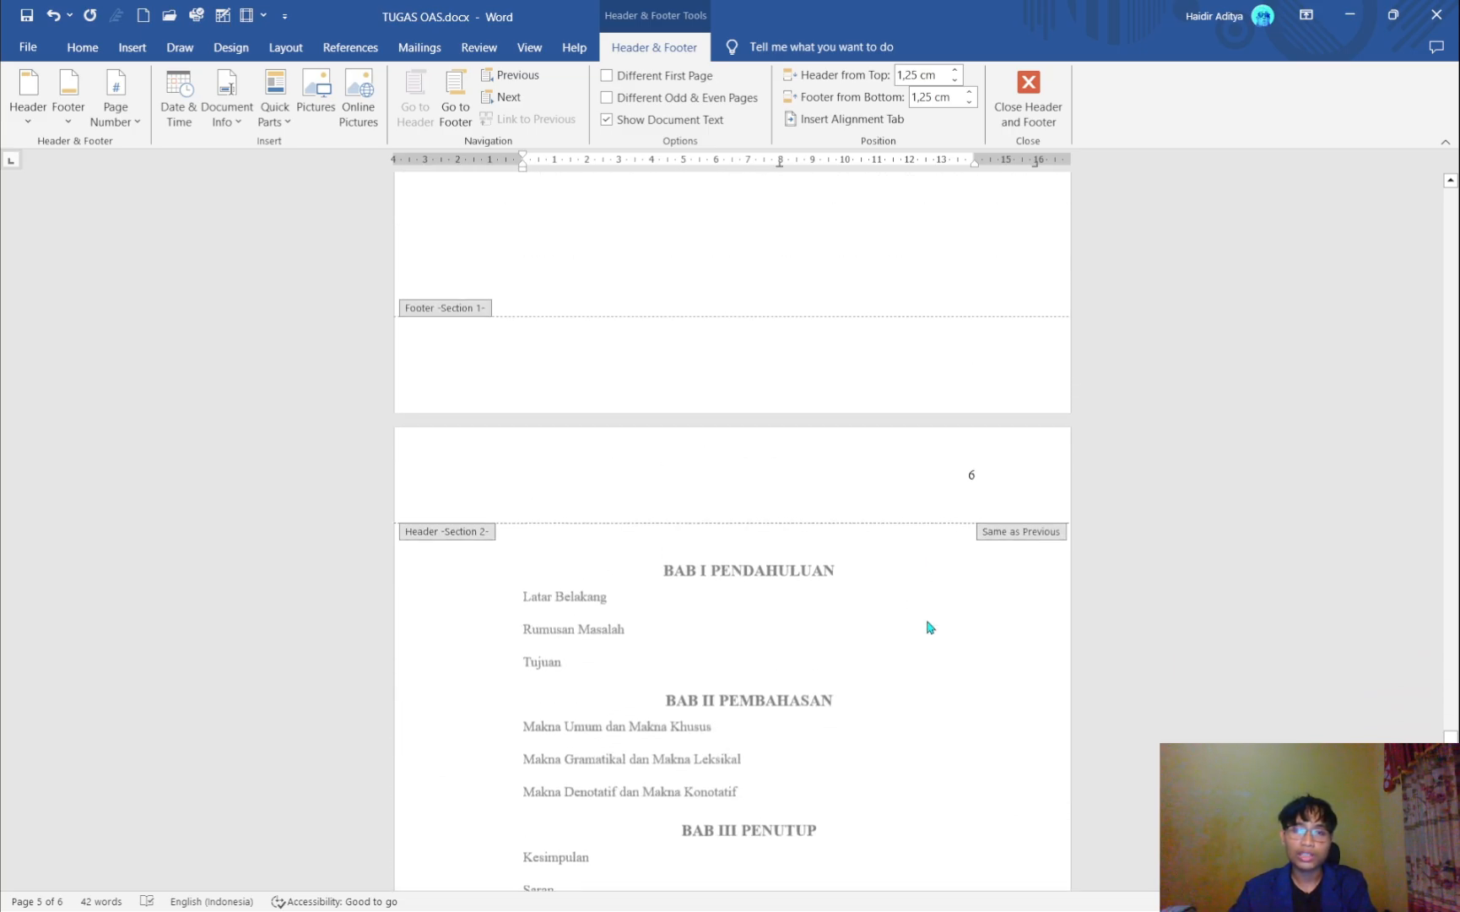
- Unlink the BAB I PENDAHULUAN section's header from the previous section and start its 1, 2, 3 page numbering at 1
double_click(970, 476)
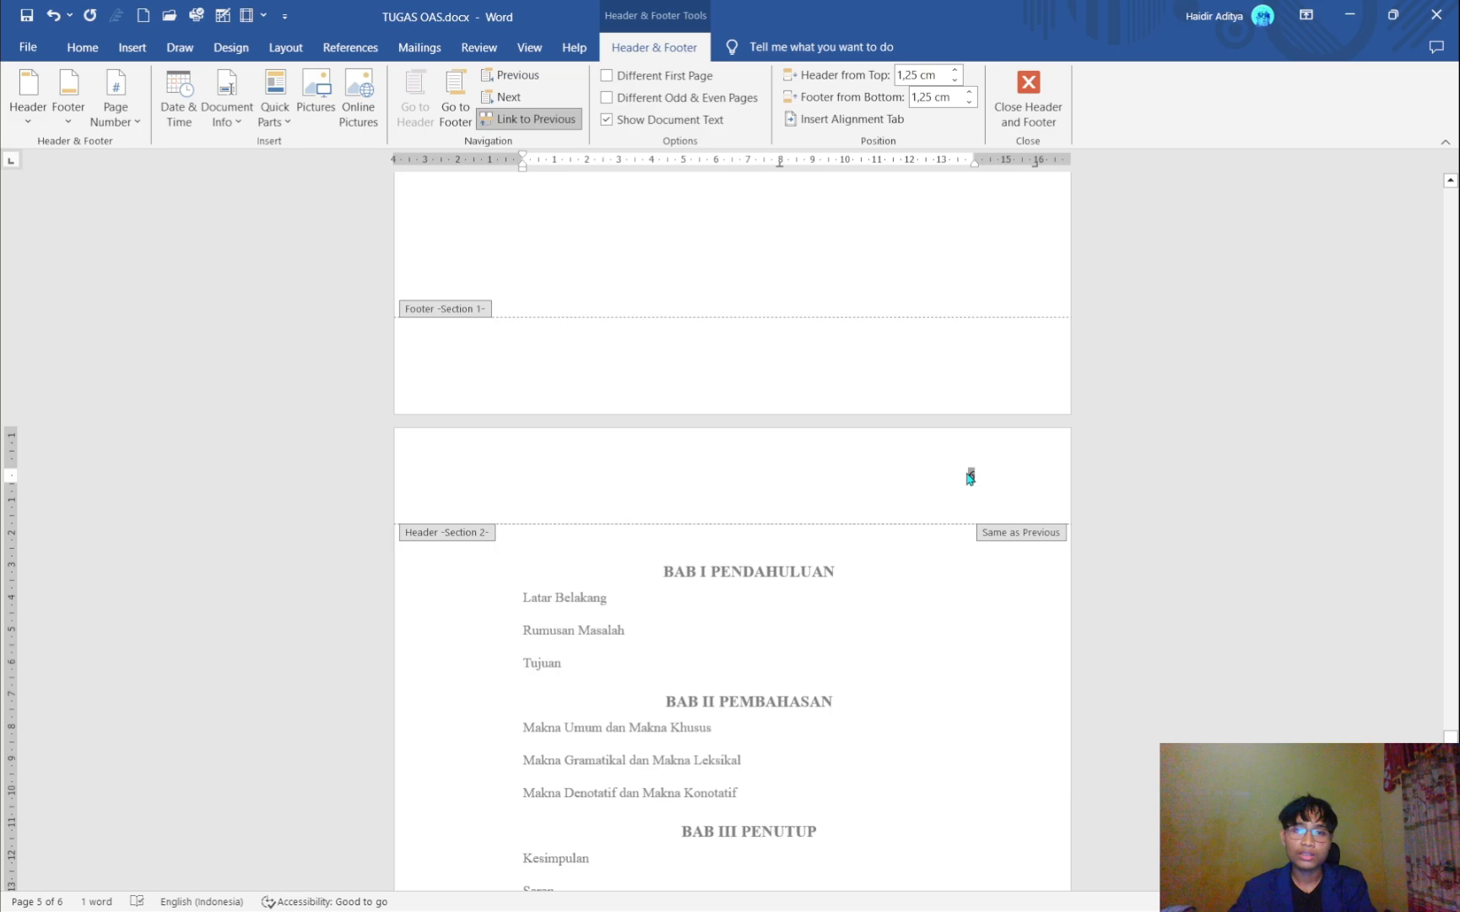
left_click(523, 119)
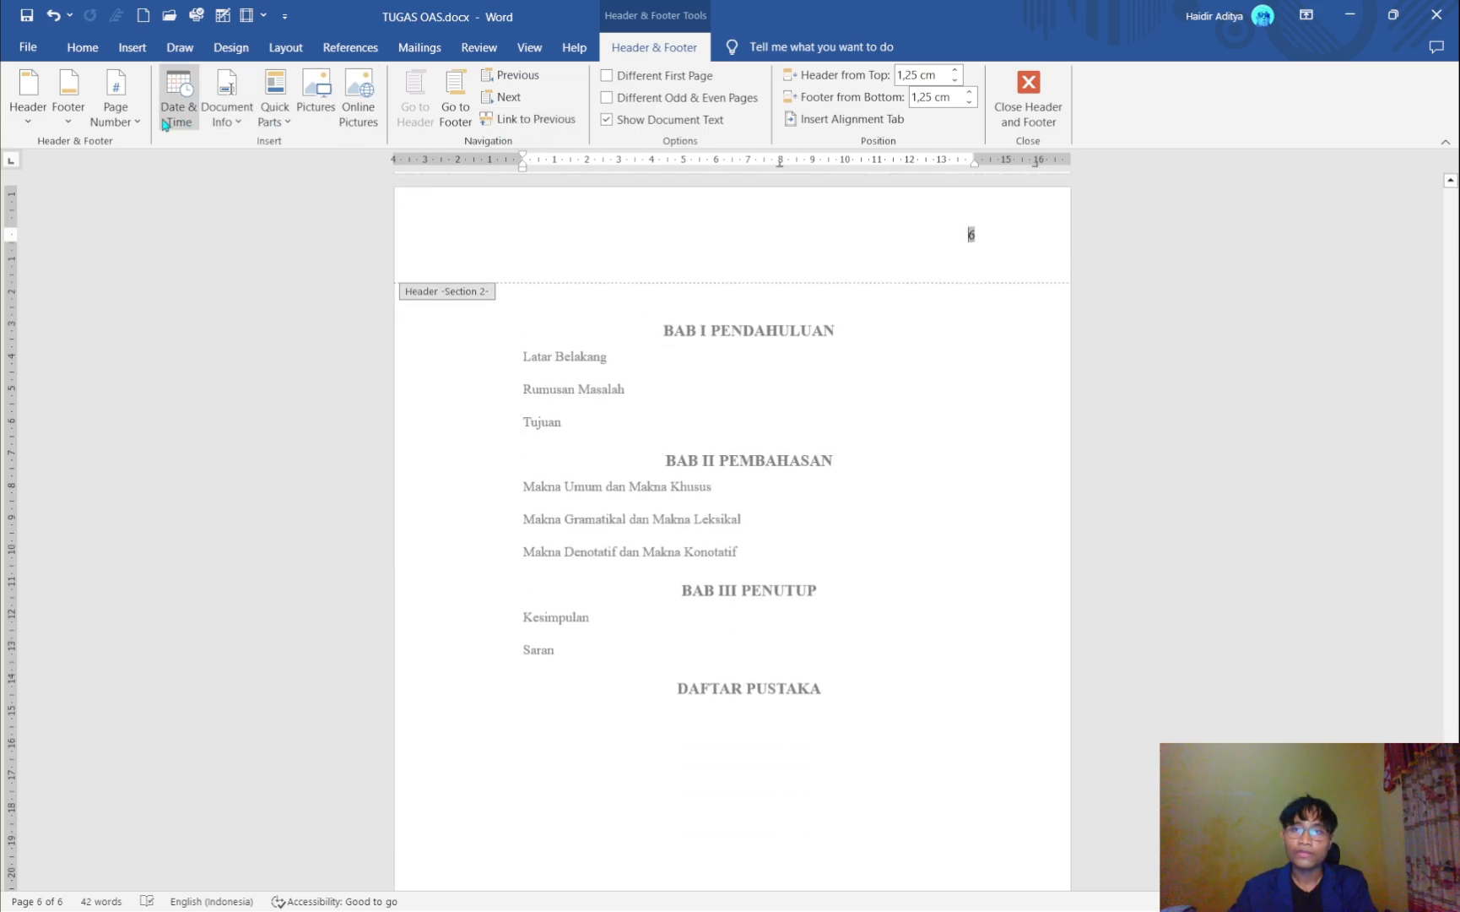
left_click(116, 106)
mouse_move(189, 154)
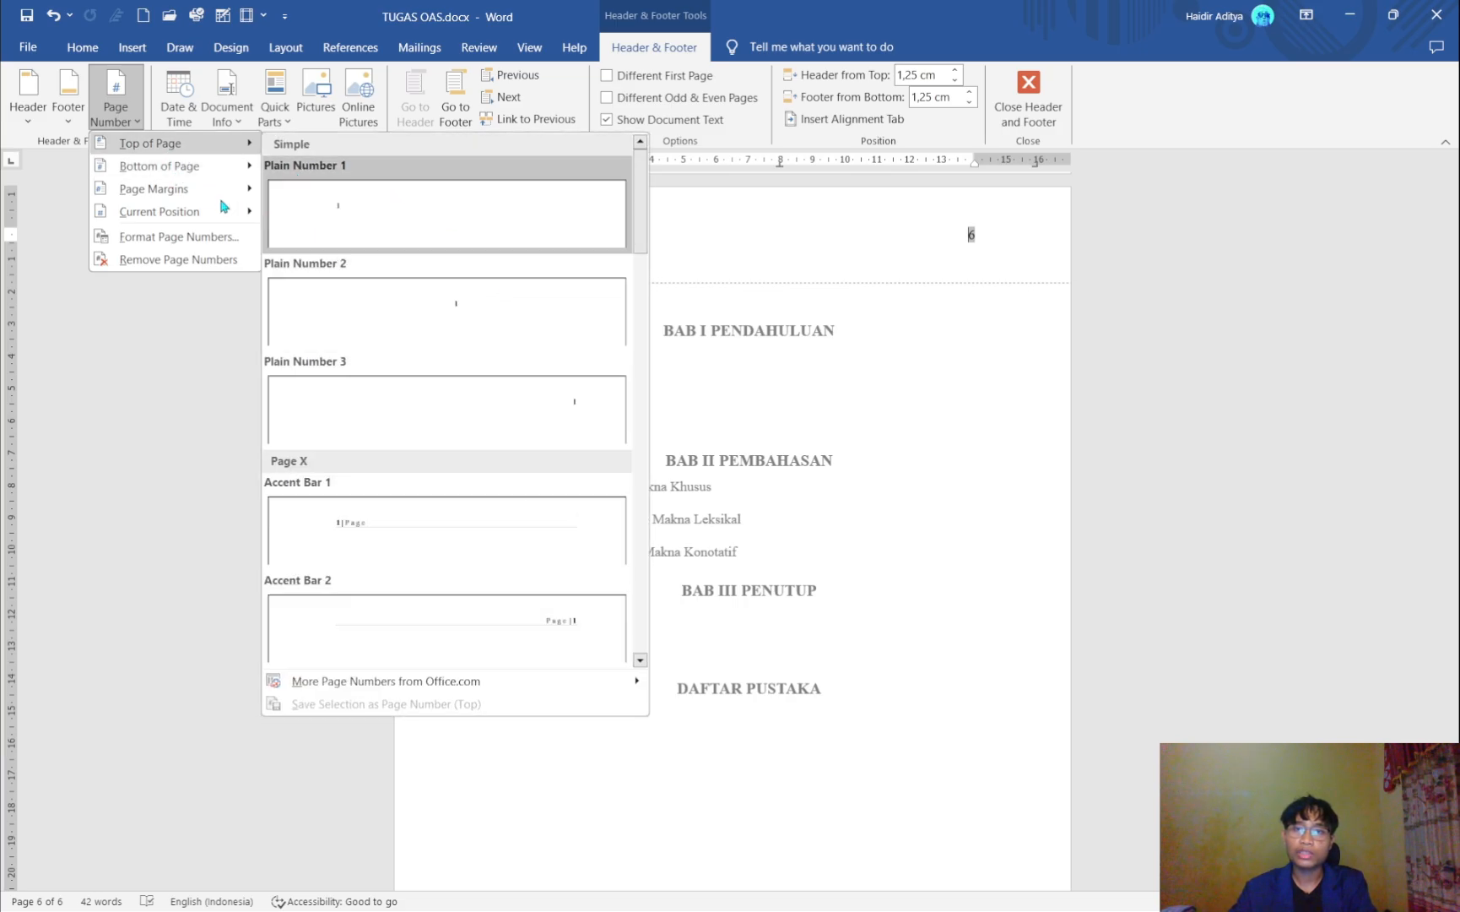
left_click(189, 236)
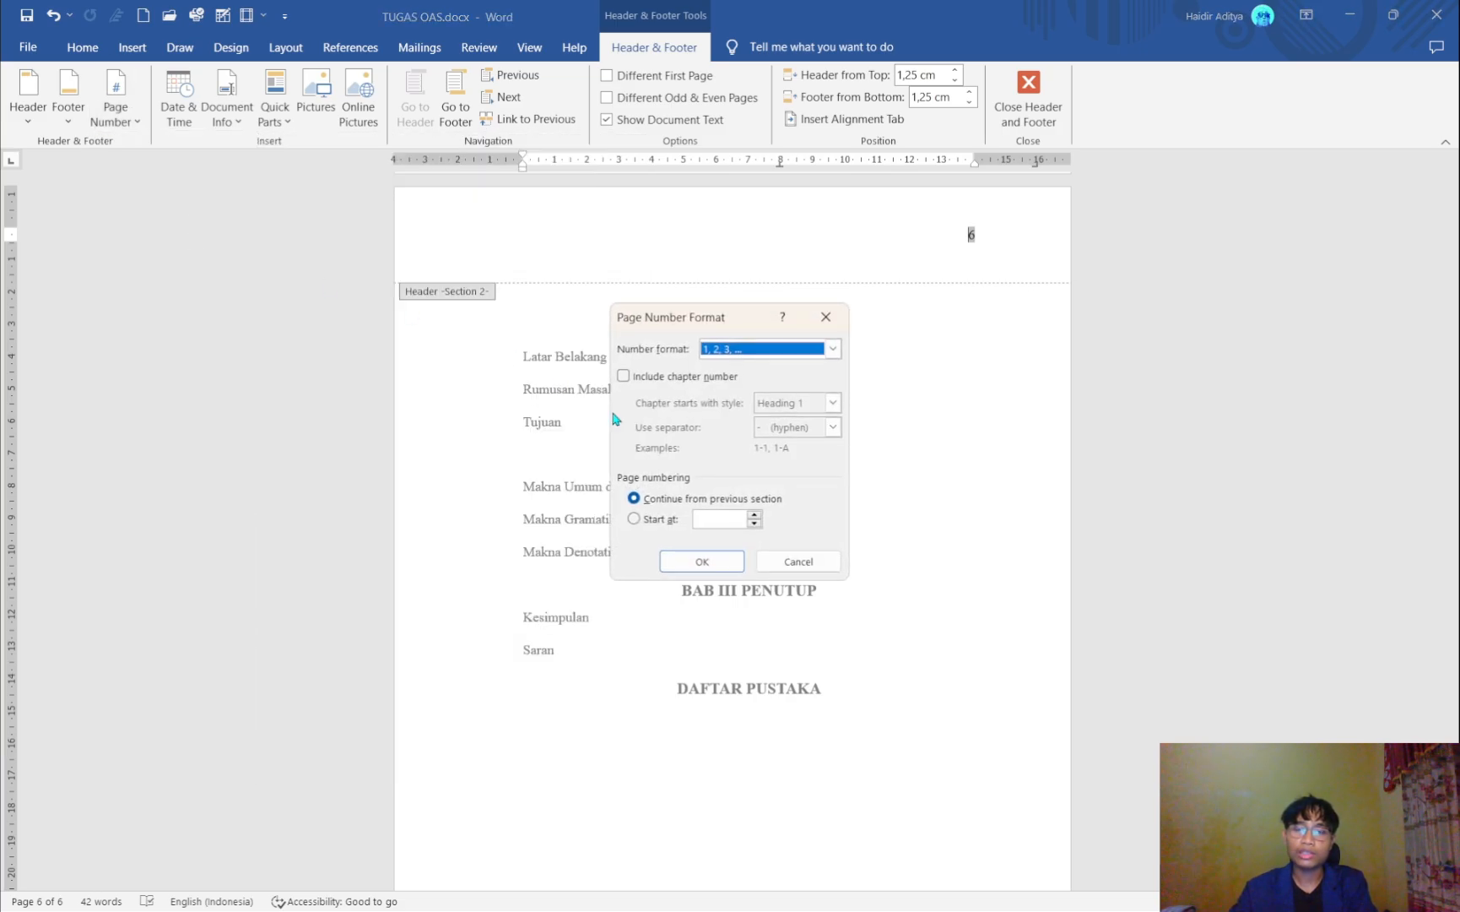
left_click(703, 561)
- Examine the header page number and the chapter headings from BAB I PENDAHULUAN to DAFTAR PUSTAKA in the second section
scroll(822, 540, "up", 5)
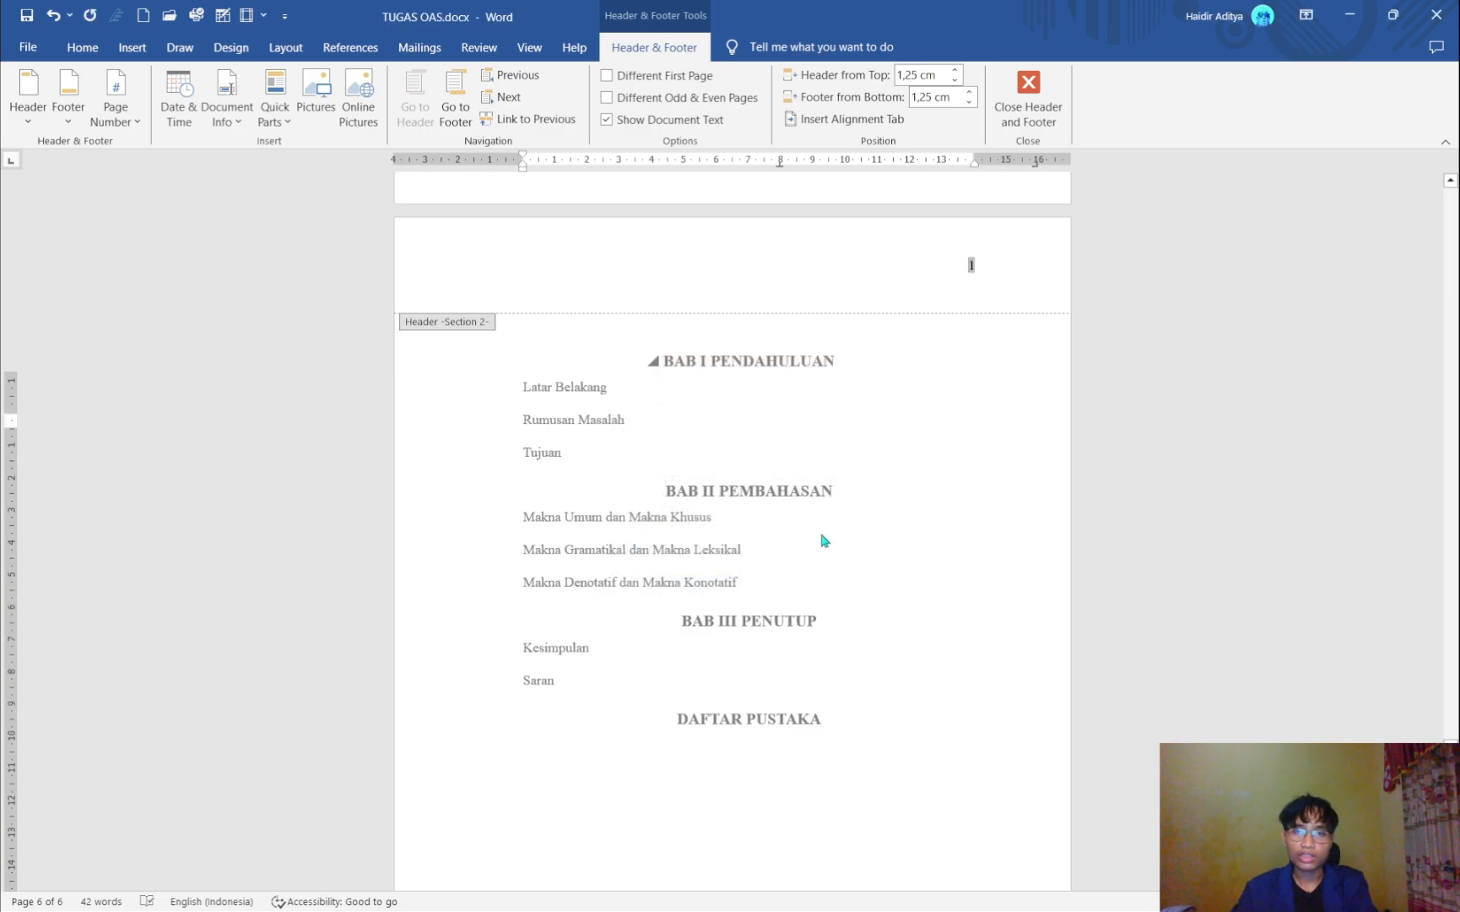
scroll(886, 738, "down", 8)
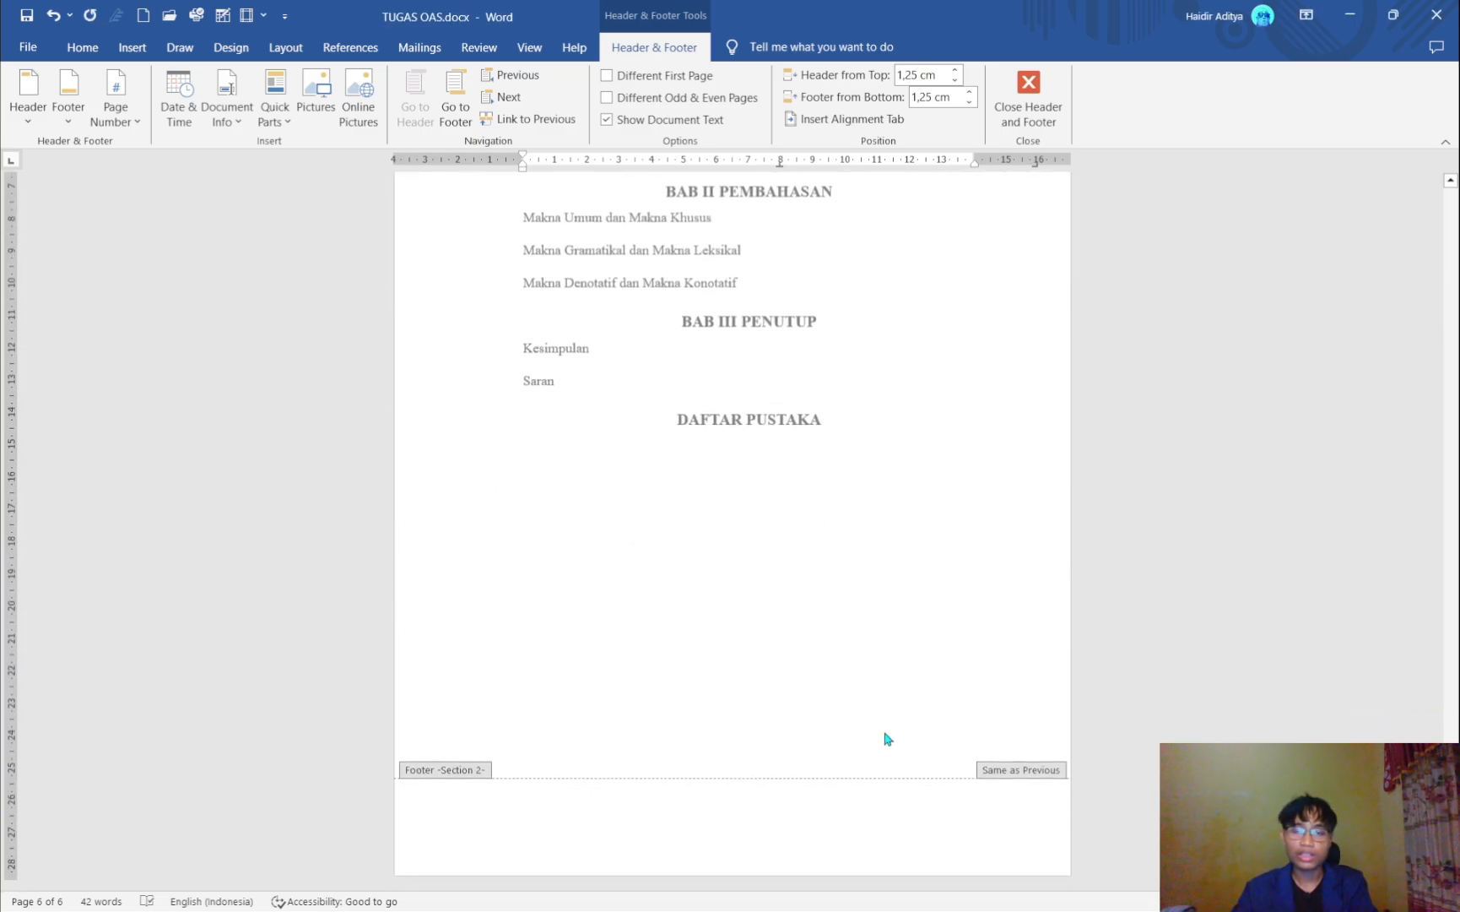
scroll(886, 739, "up", 4)
scroll(886, 738, "down", 1)
scroll(886, 739, "up", 6)
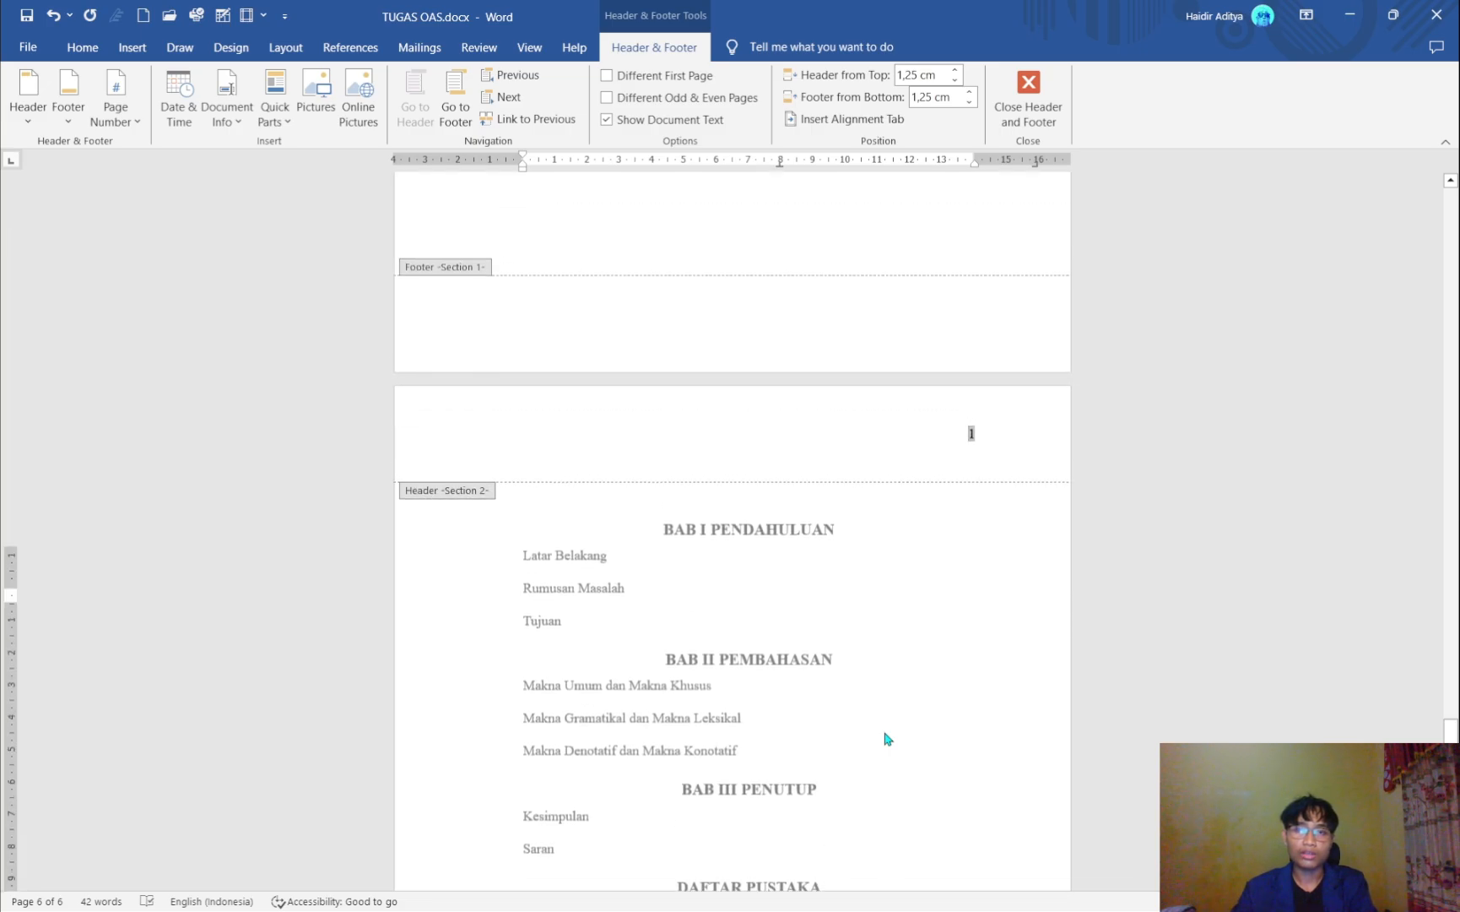
scroll(887, 738, "down", 3)
scroll(886, 738, "down", 7)
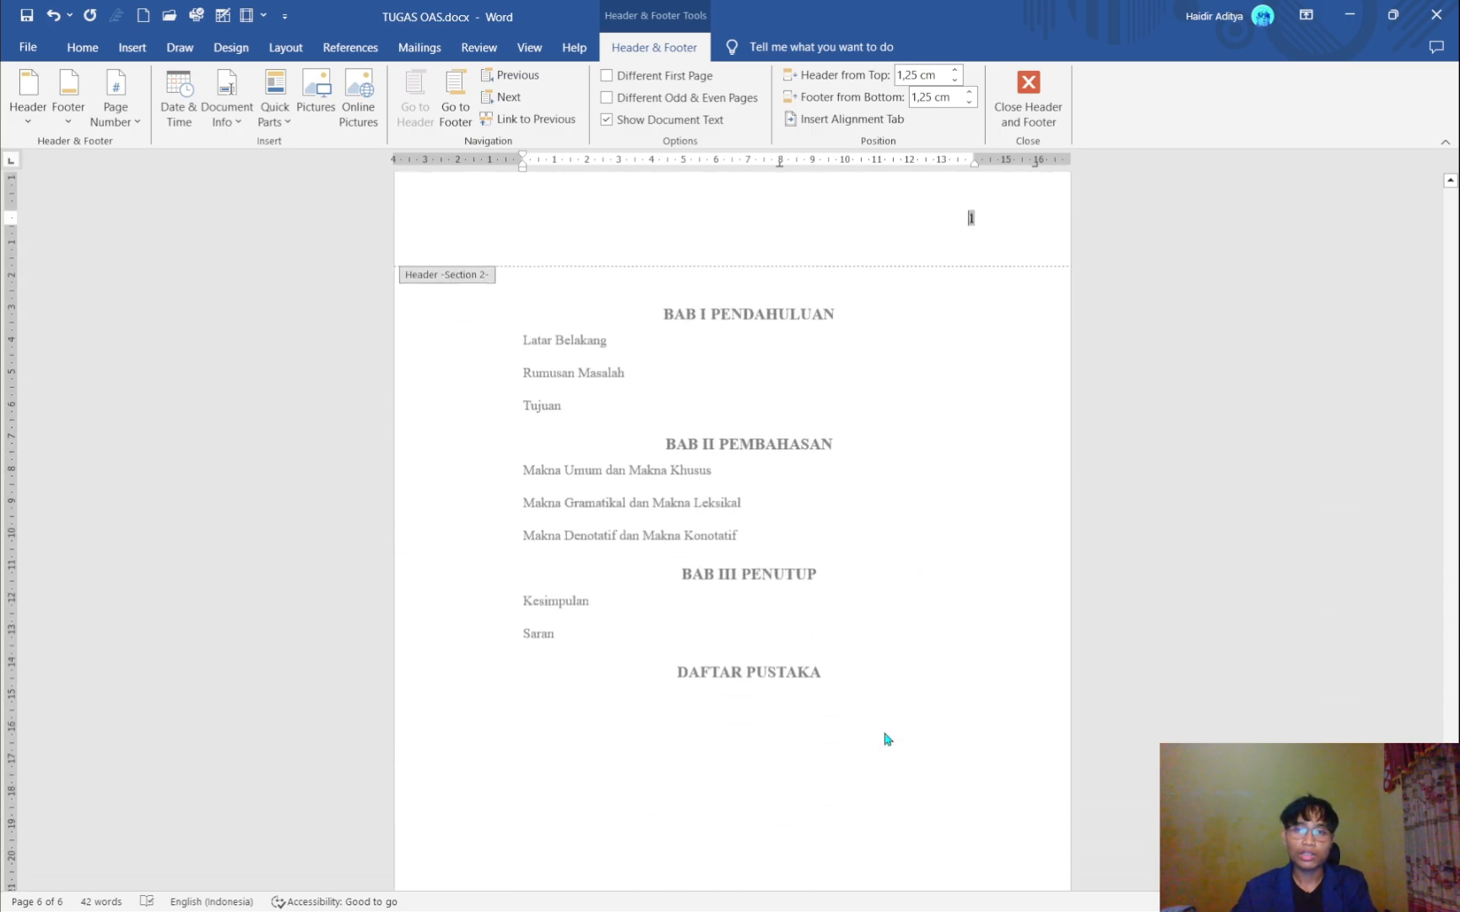
scroll(886, 739, "up", 5)
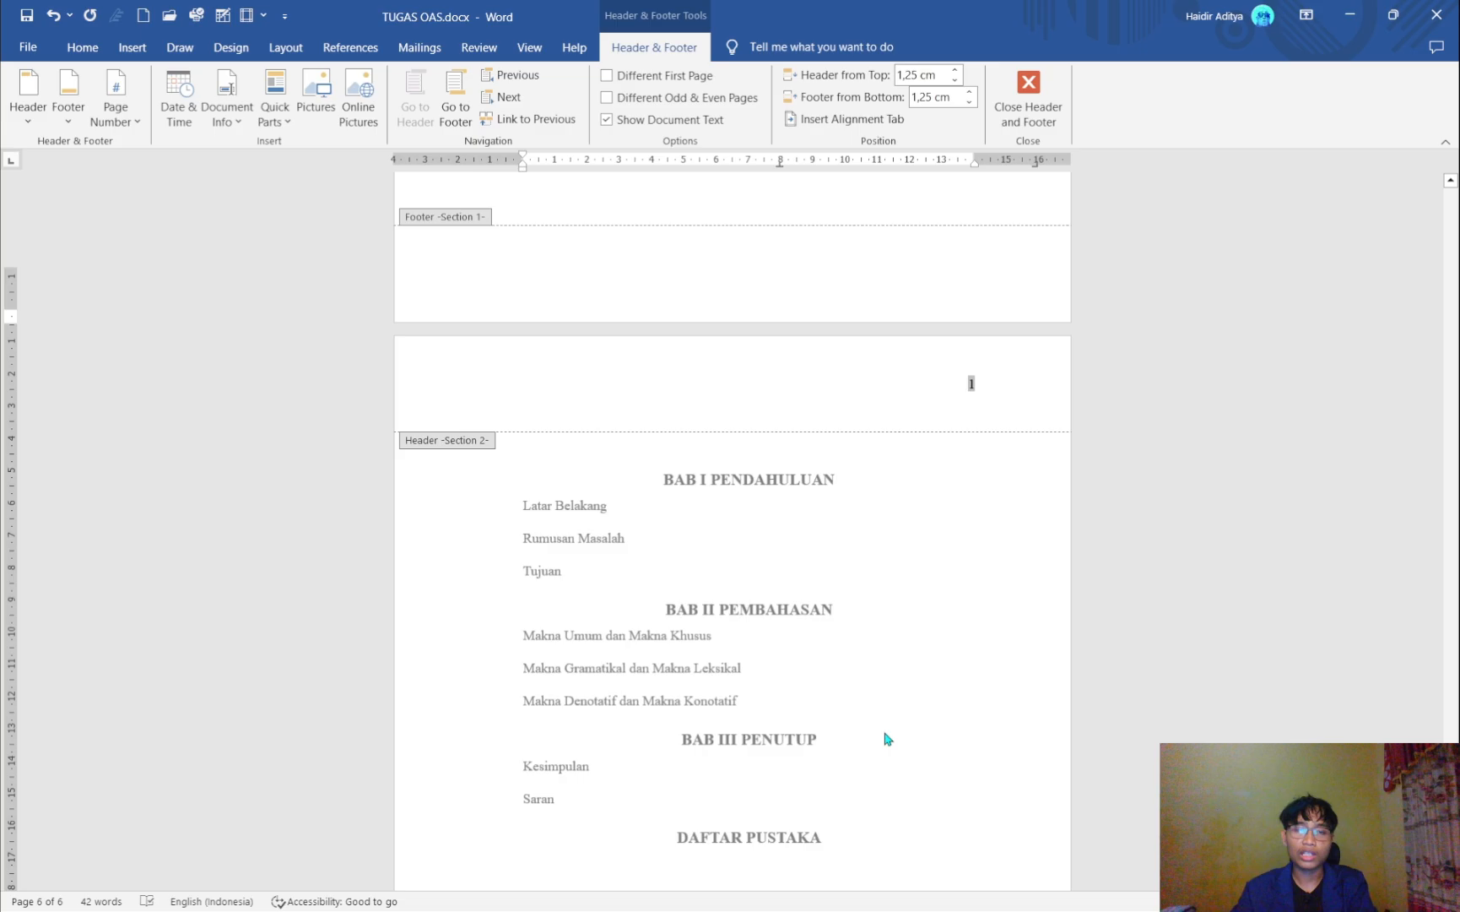
scroll(886, 739, "down", 2)
scroll(886, 738, "up", 1)
scroll(886, 739, "down", 1)
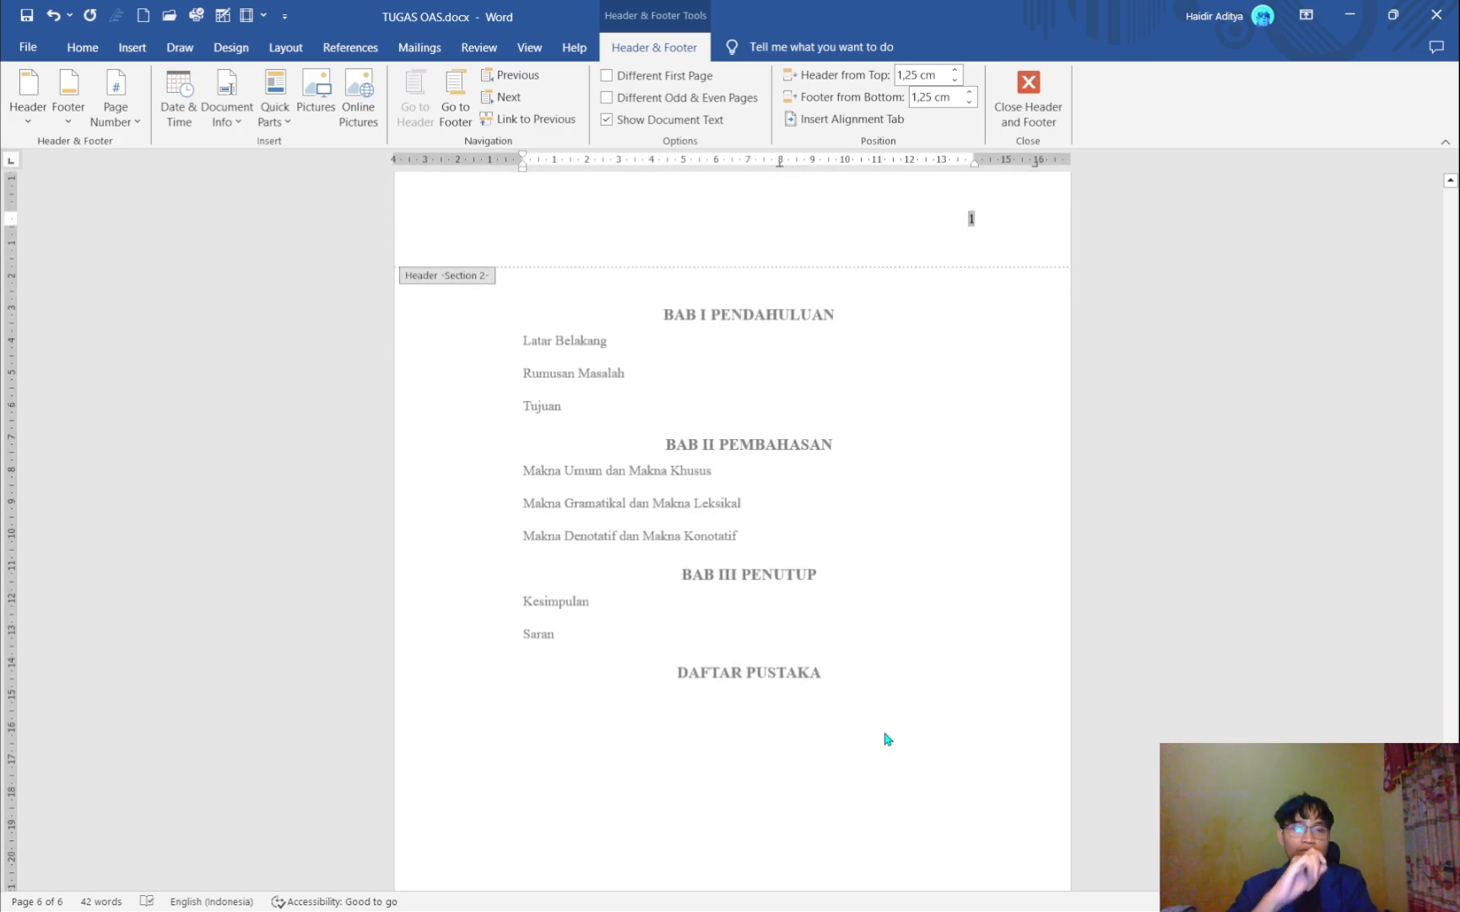
scroll(886, 739, "up", 1)
scroll(886, 738, "down", 1)
scroll(886, 739, "up", 1)
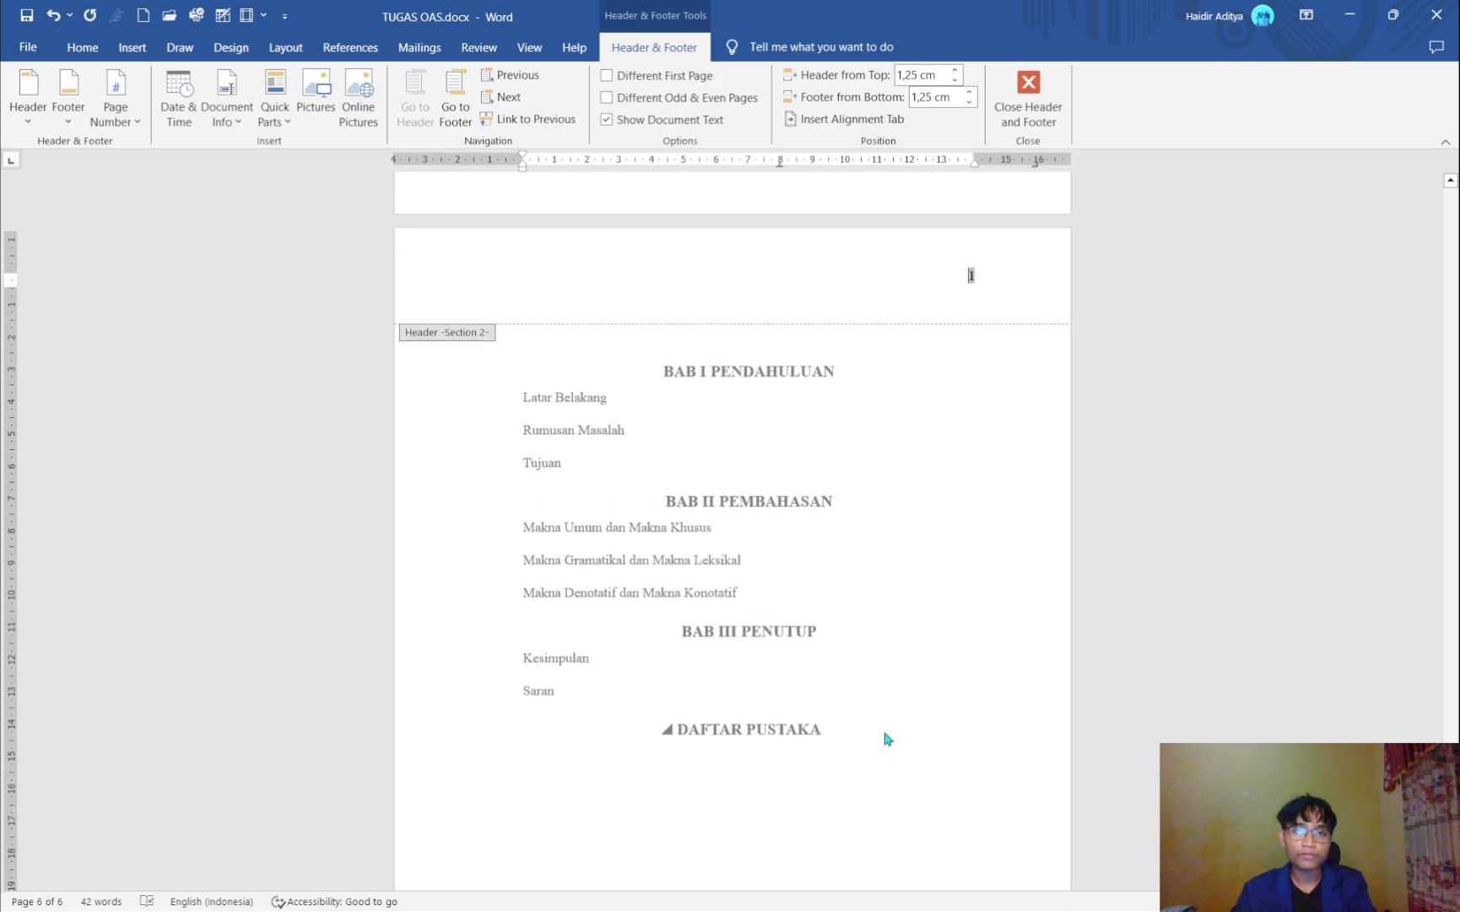
- Remove the page number from the COVER page by giving the first section a different first page header
scroll(887, 739, "up", 20)
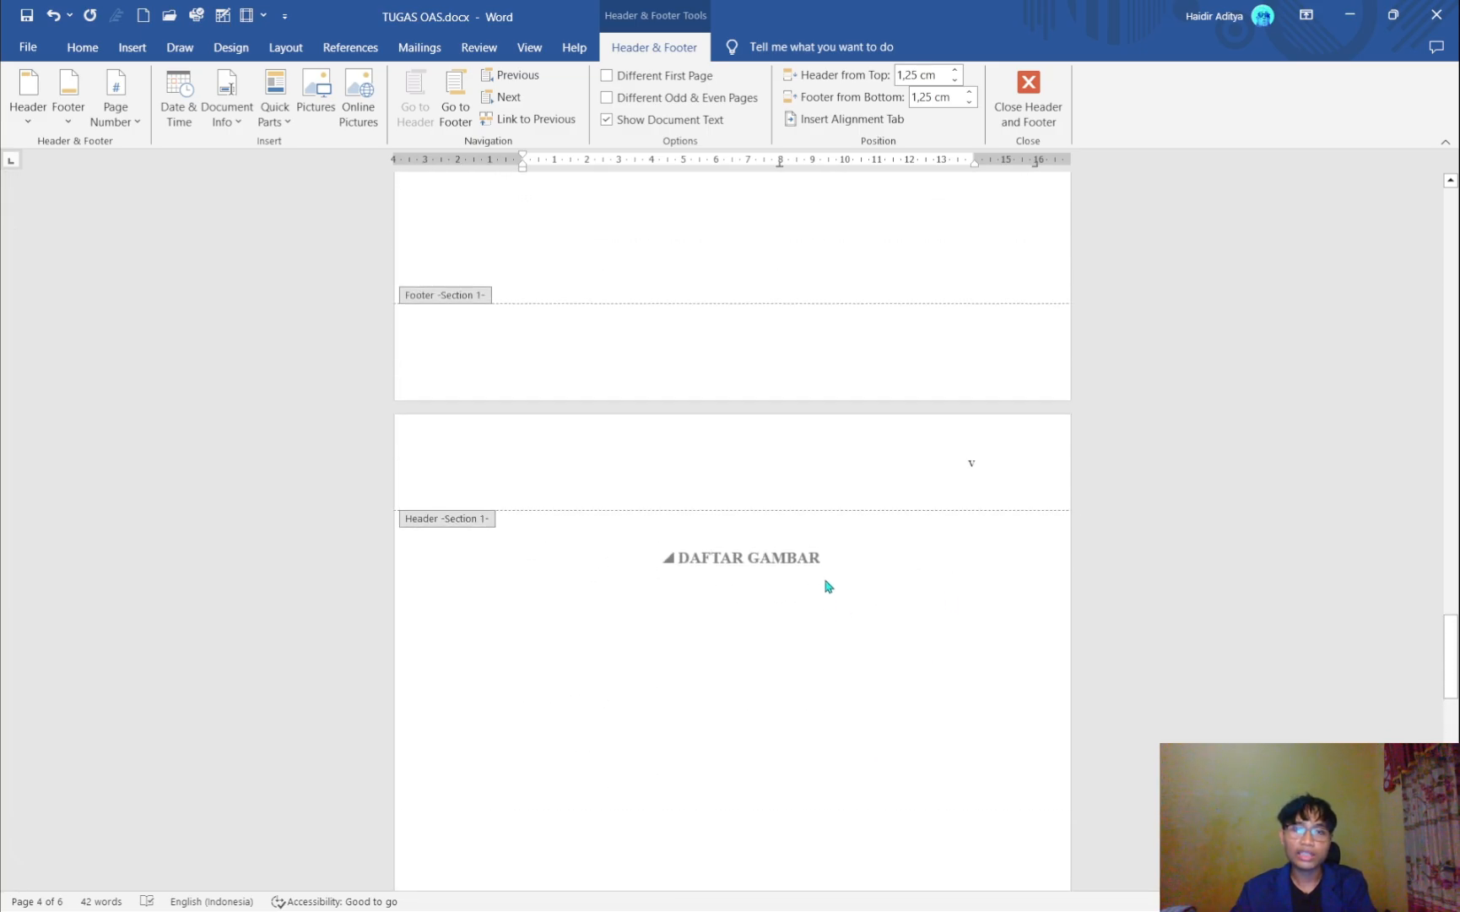
scroll(828, 585, "up", 12)
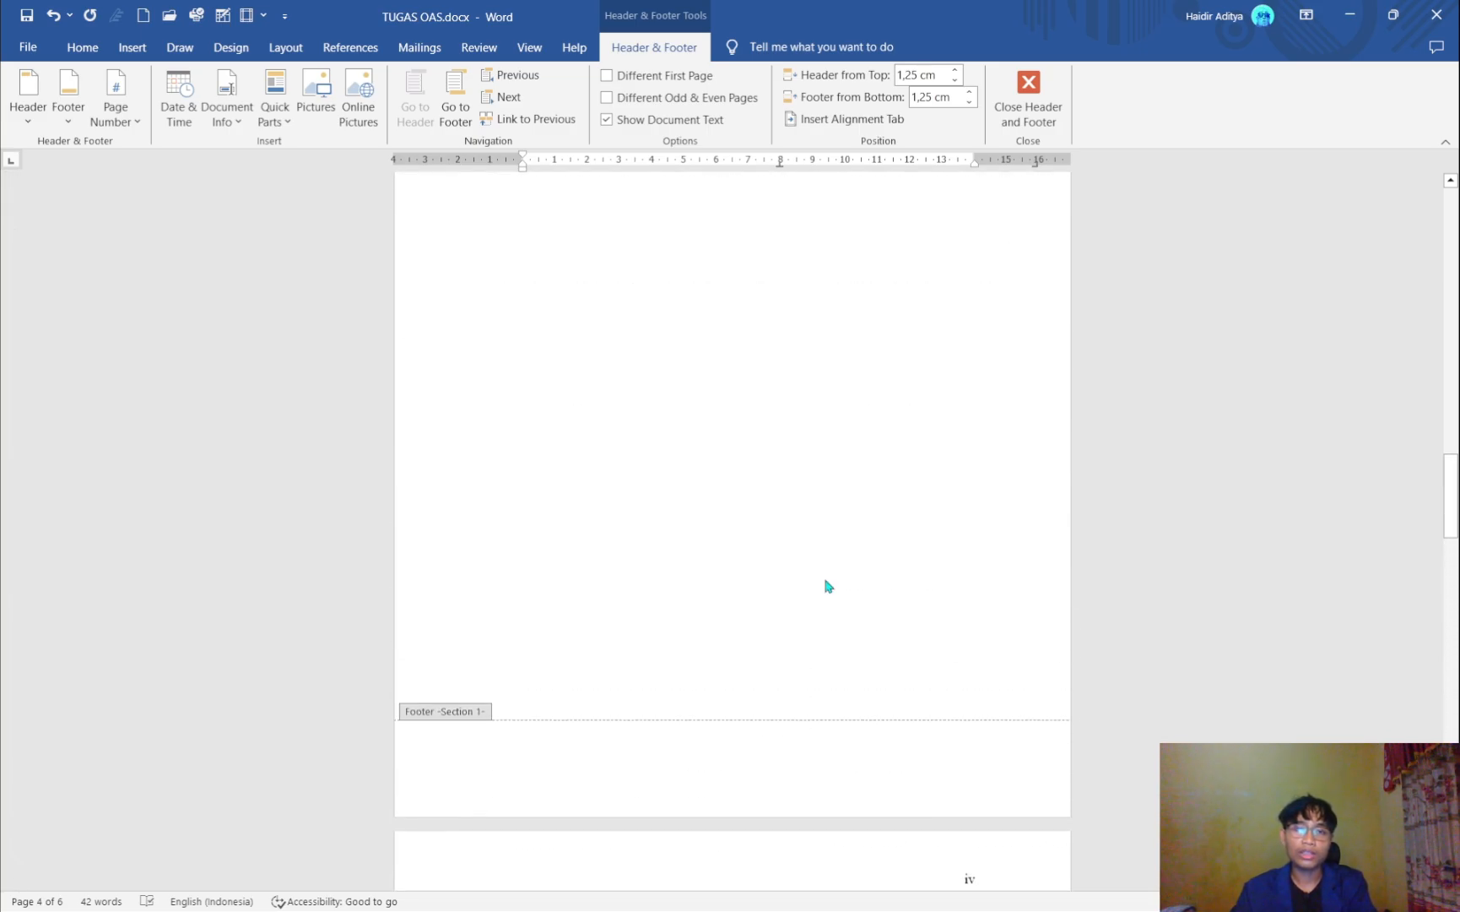
scroll(827, 583, "up", 8)
scroll(825, 580, "up", 15)
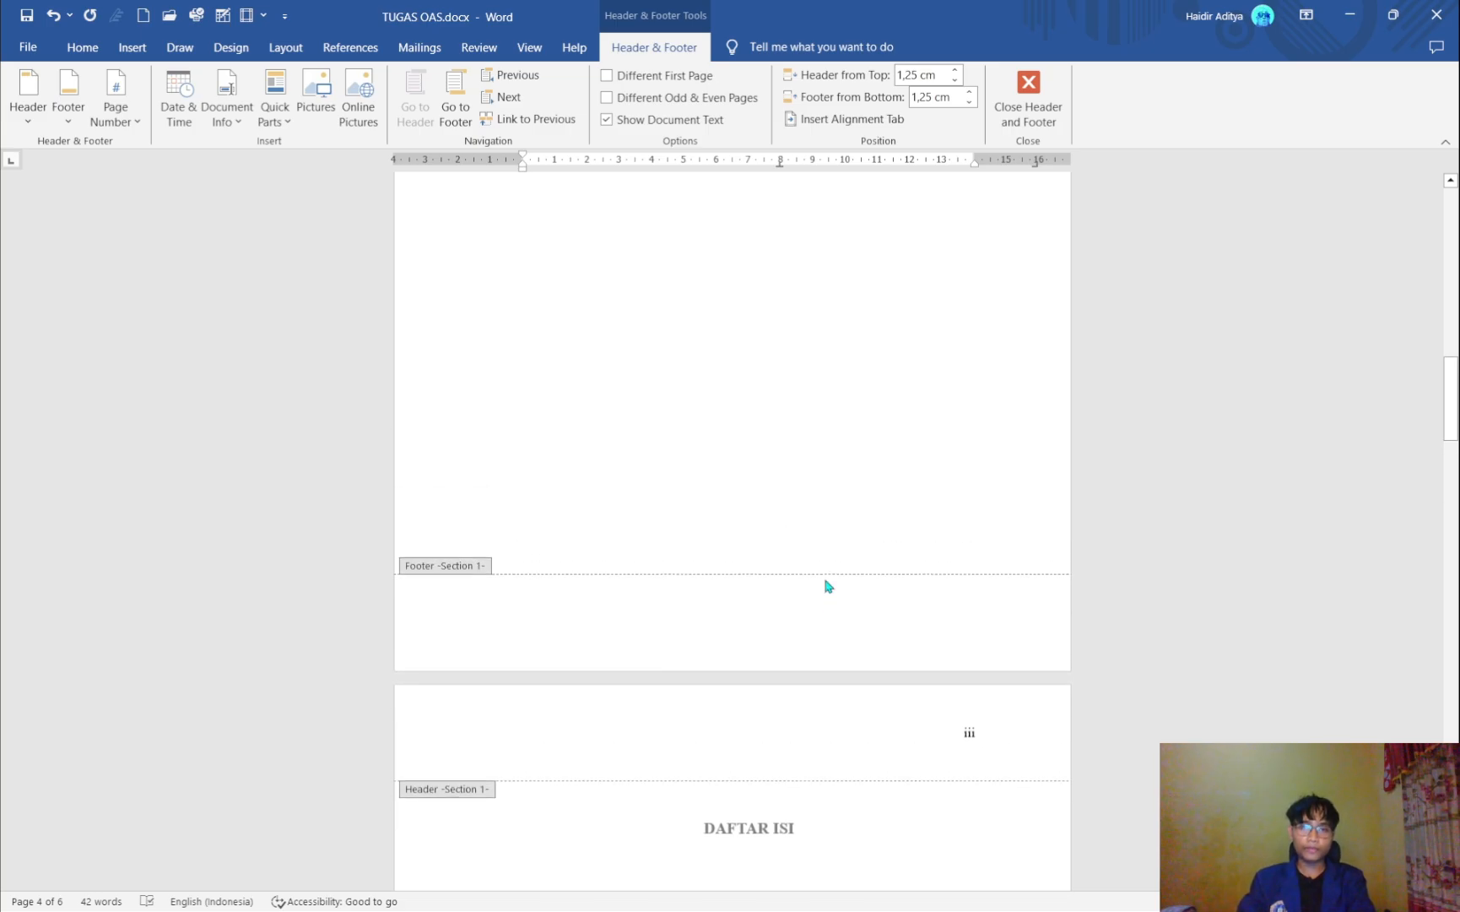
scroll(828, 585, "up", 5)
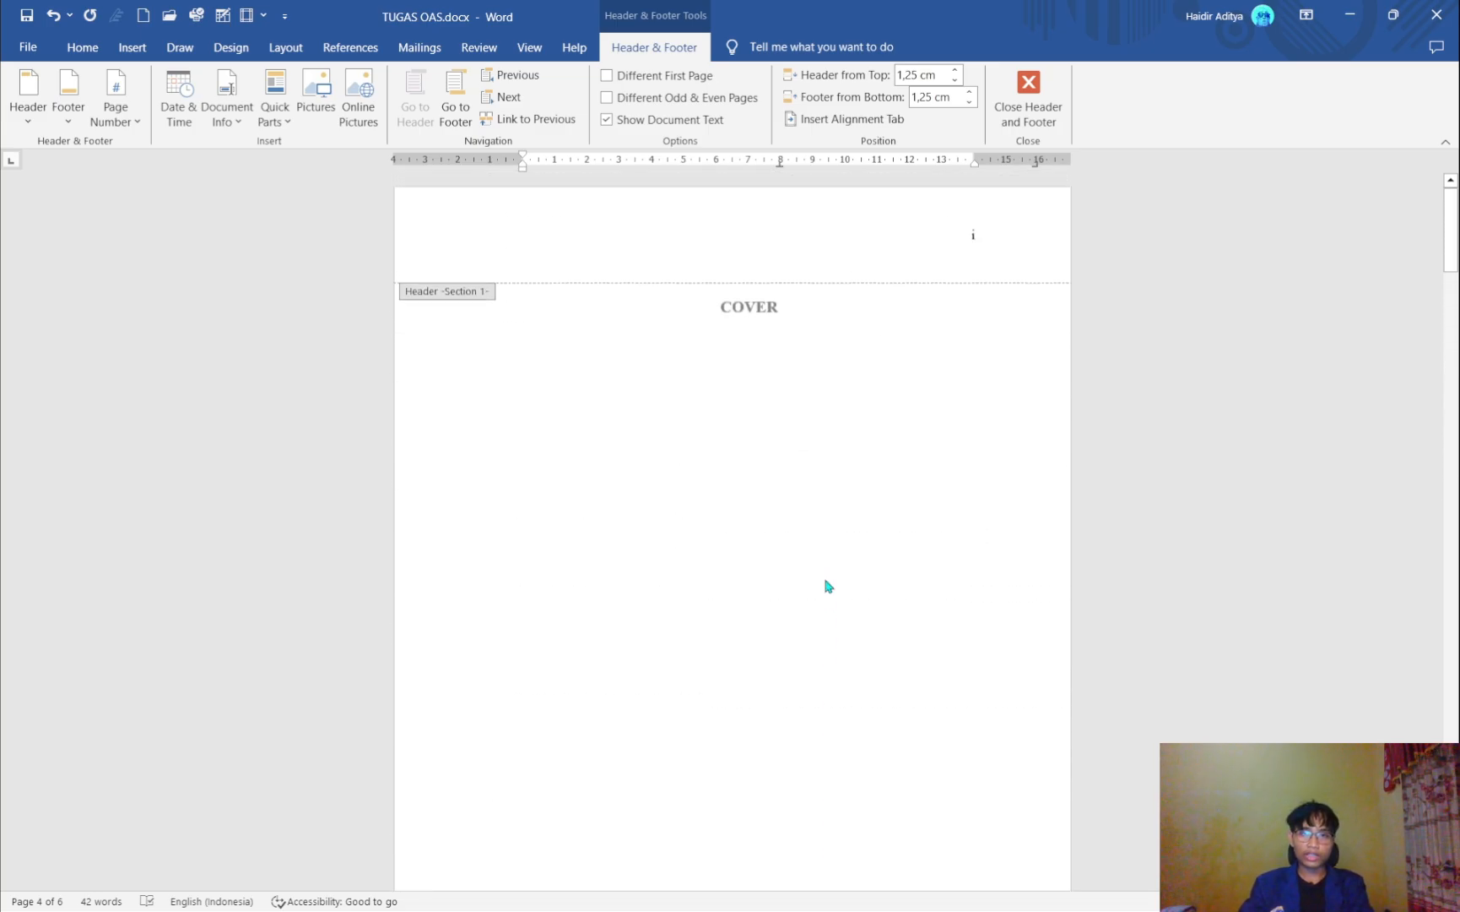
double_click(970, 234)
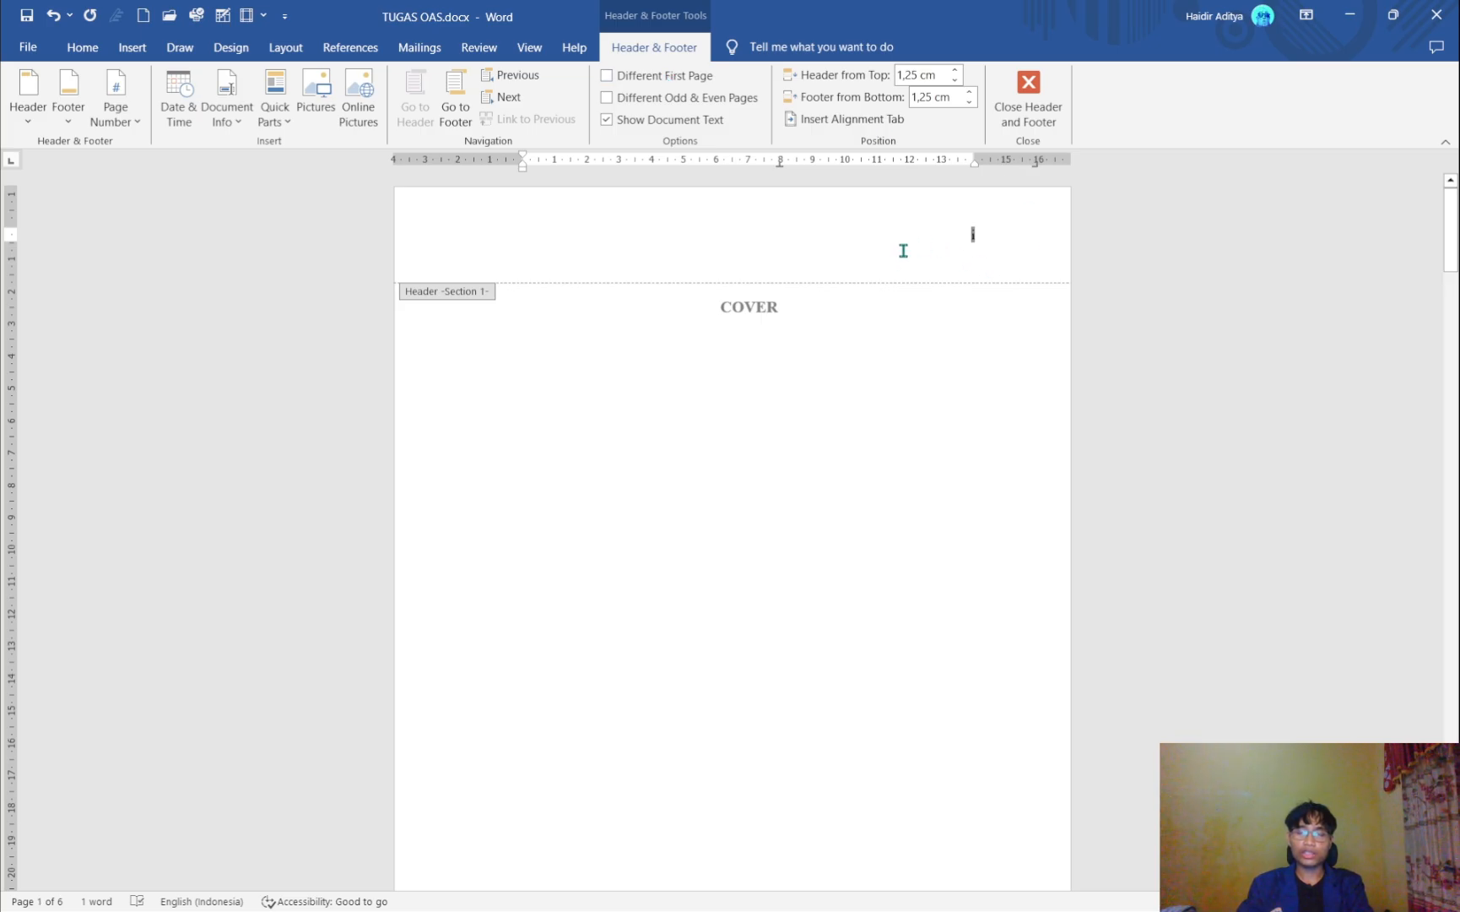
left_click(646, 79)
- Examine the header page numbers from the COVER page through the BAB I PENDAHULUAN page
scroll(831, 283, "down", 8)
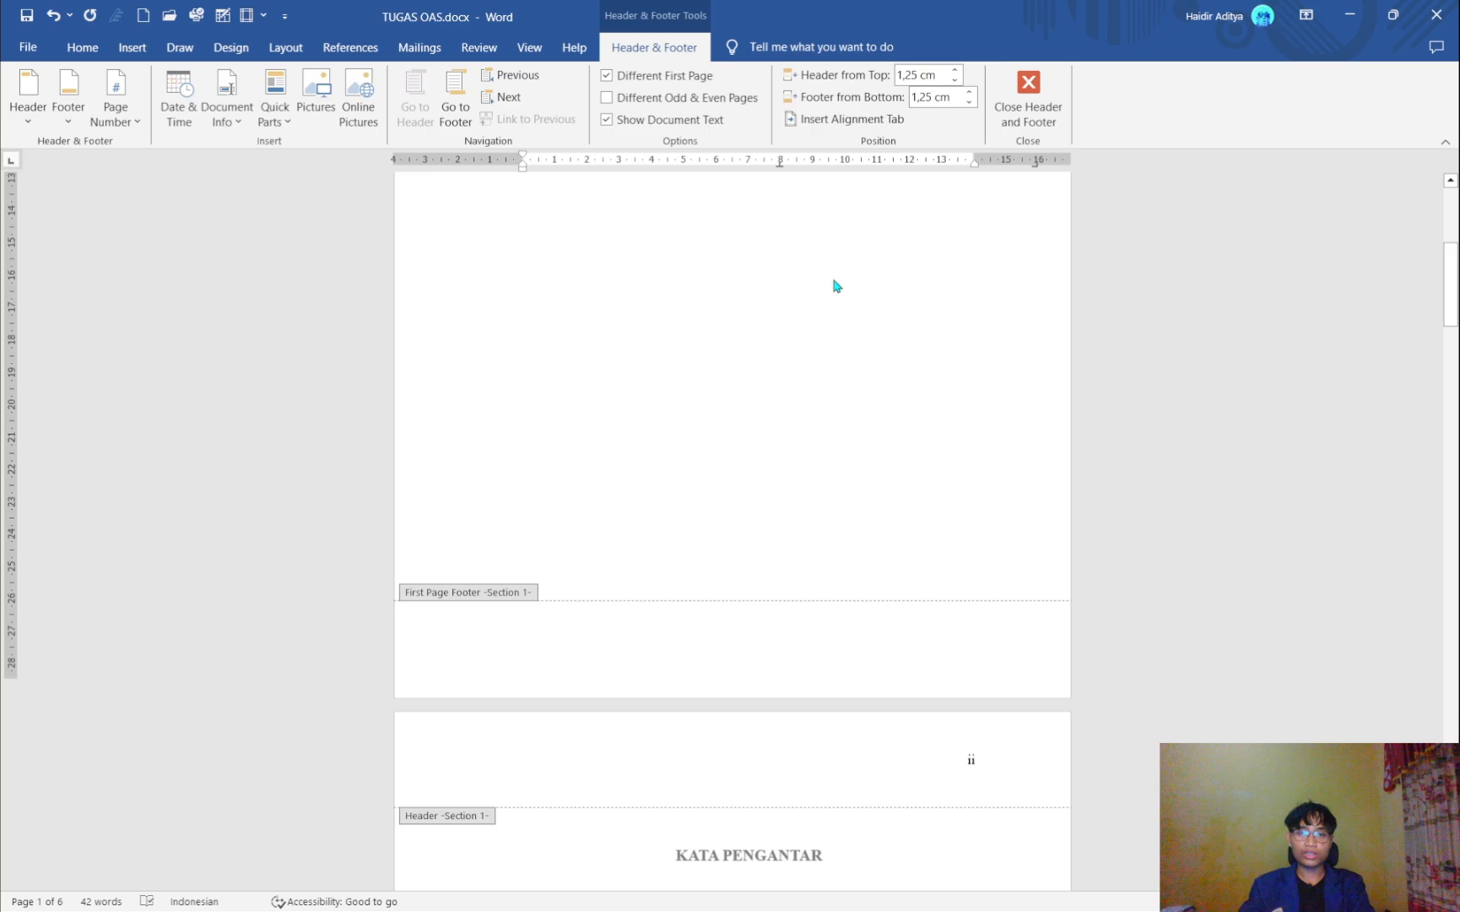
scroll(834, 286, "down", 20)
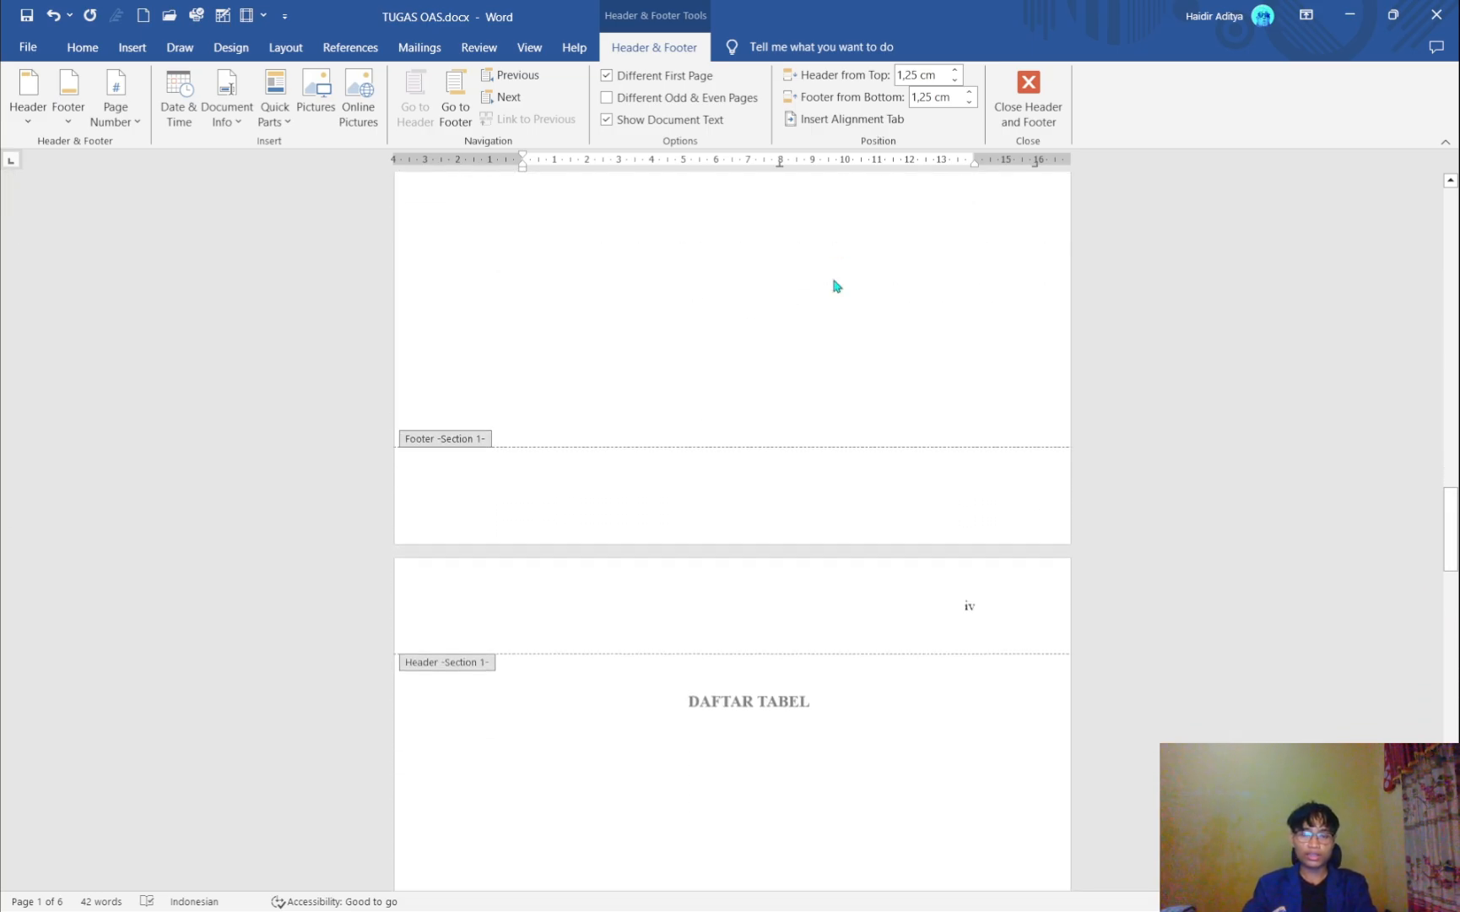
scroll(834, 286, "down", 7)
scroll(834, 286, "up", 12)
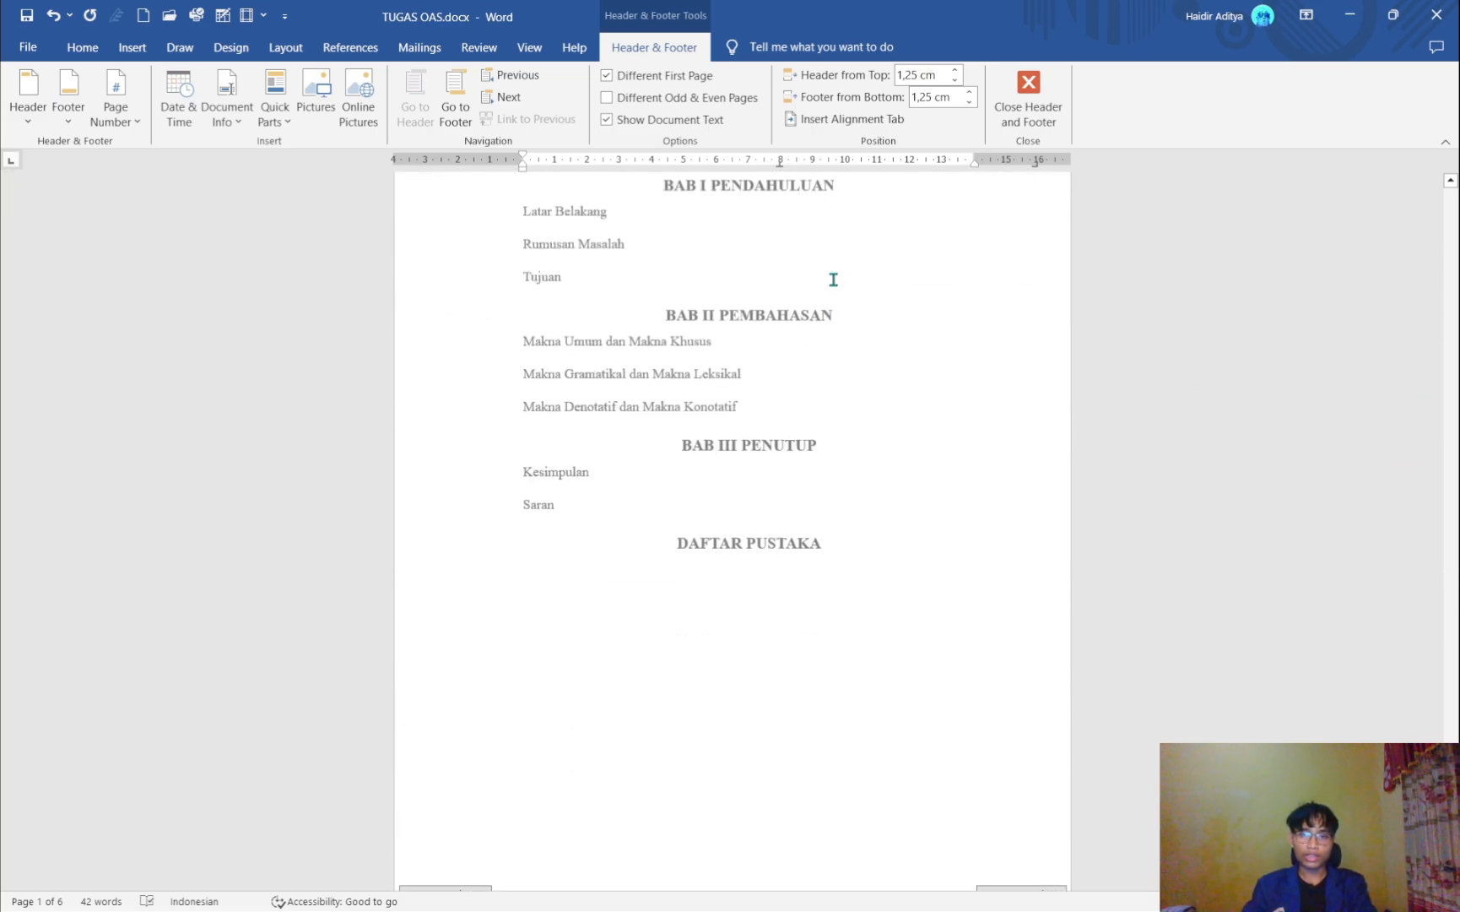
scroll(834, 285, "up", 20)
scroll(1051, 96, "up", 10)
scroll(735, 533, "up", 6)
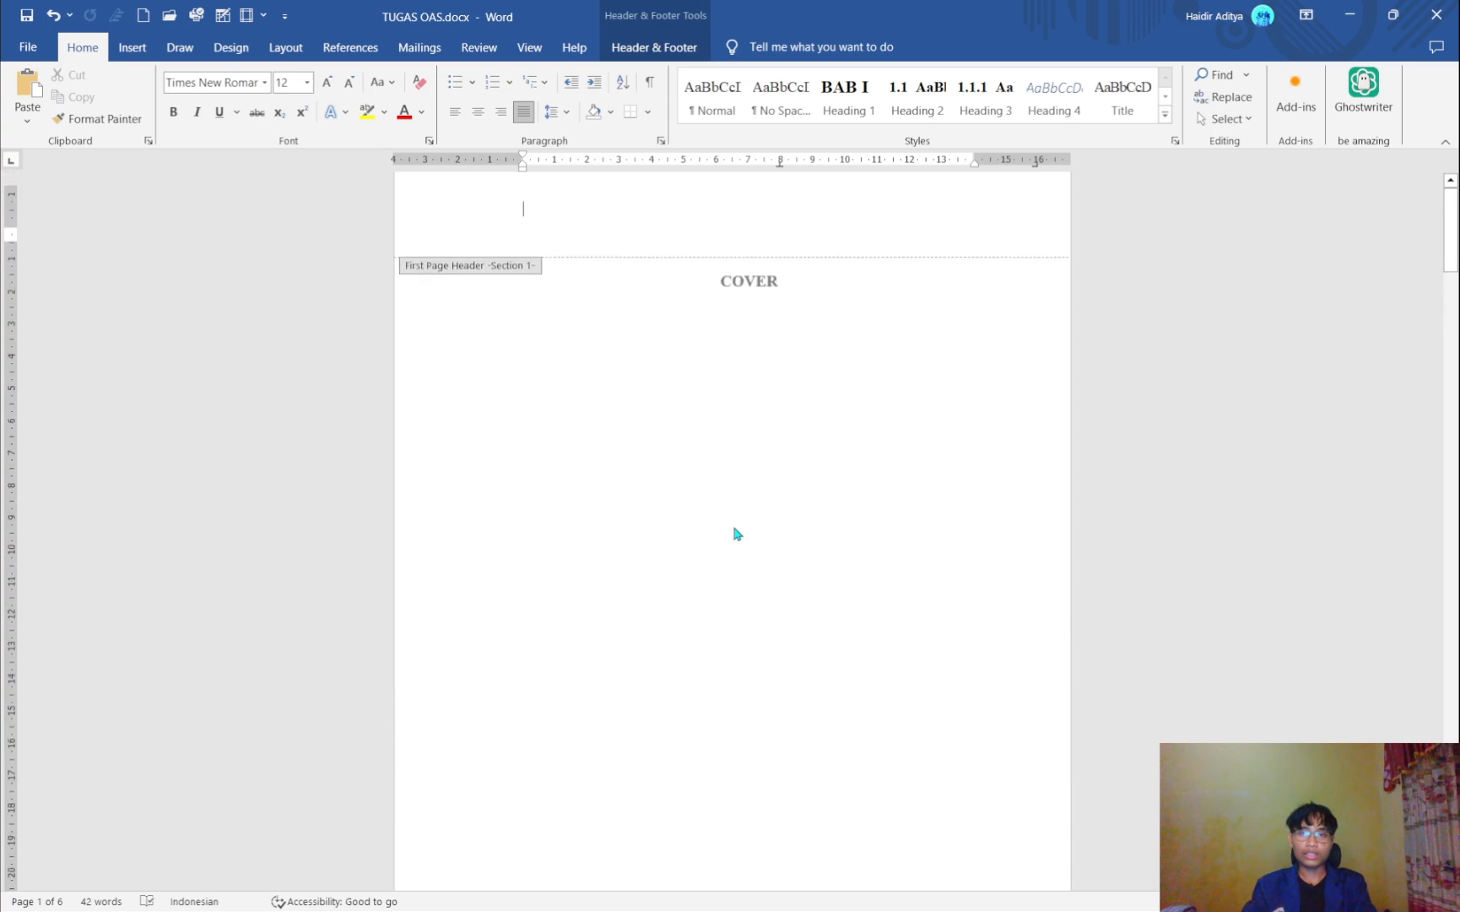
- Exit header editing and add an empty line below the DAFTAR ISI heading
double_click(929, 521)
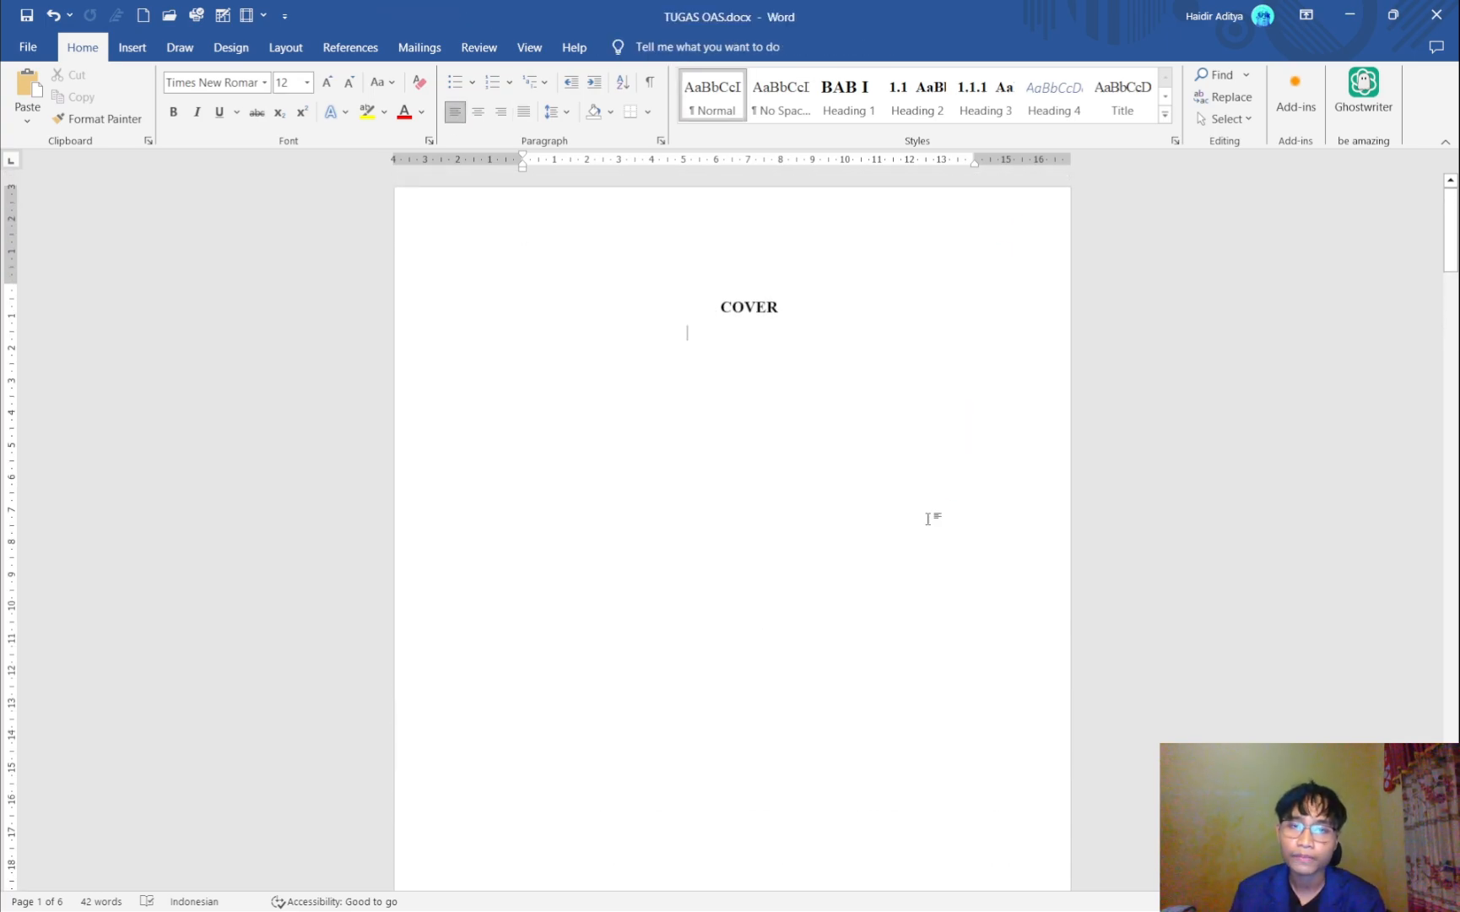
scroll(928, 518, "down", 10)
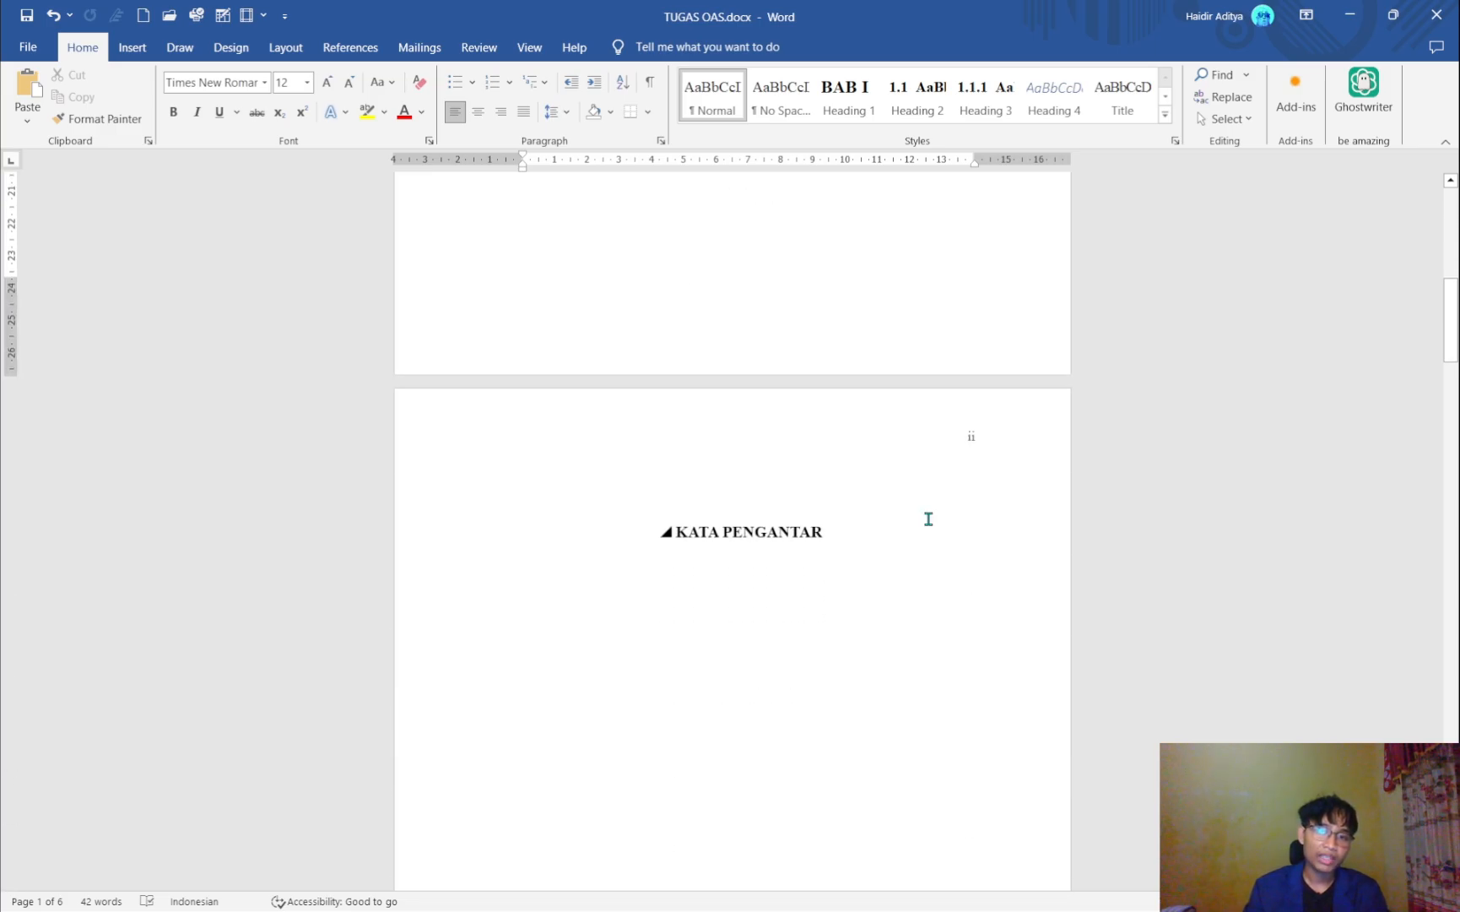
scroll(929, 518, "down", 10)
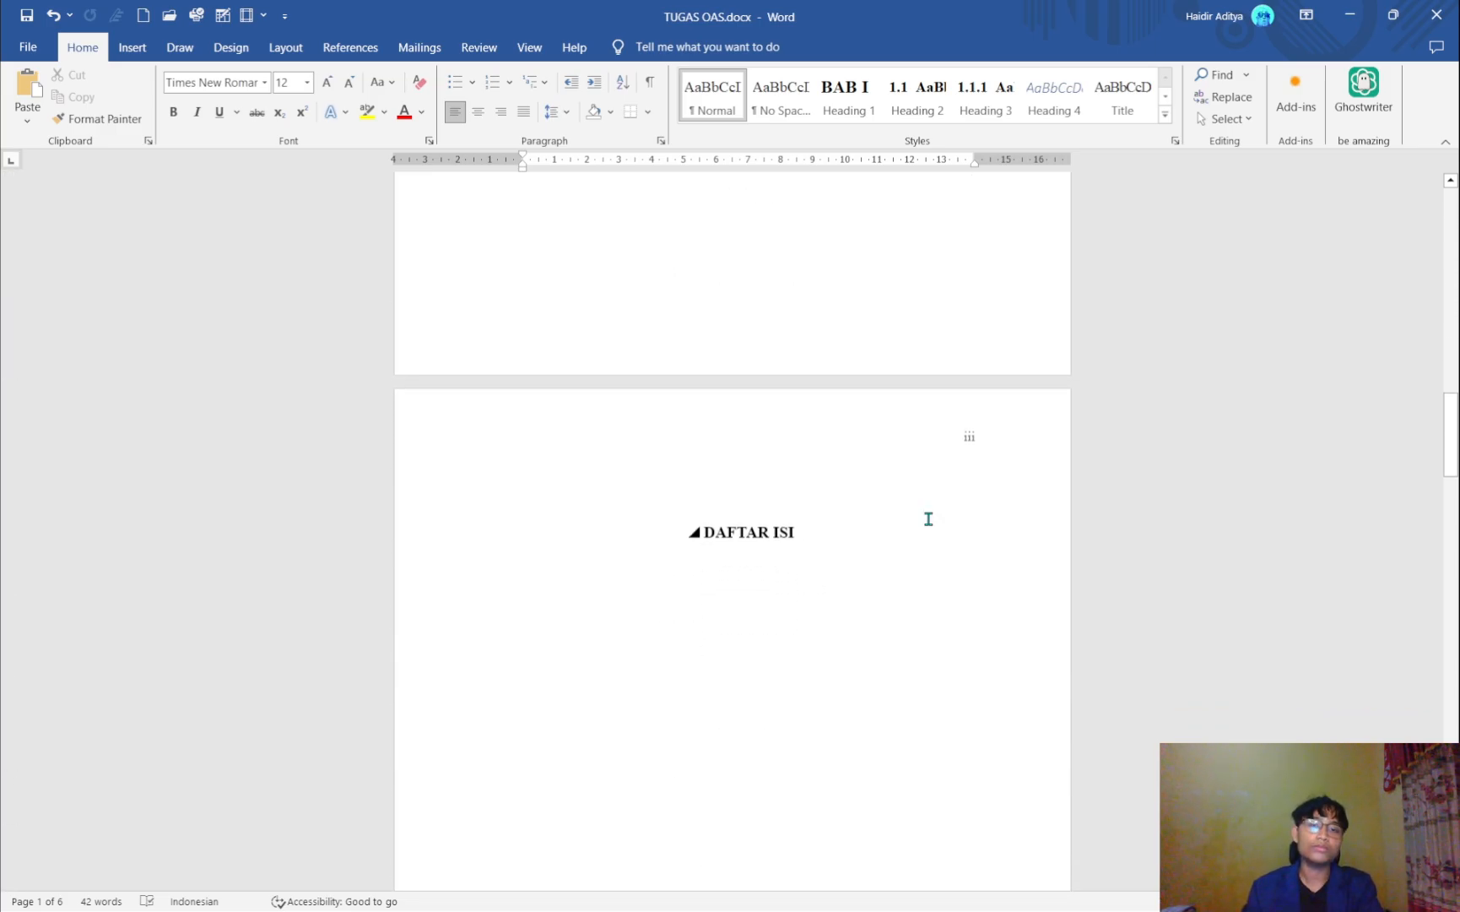
left_click(844, 459)
scroll(847, 460, "down", 2)
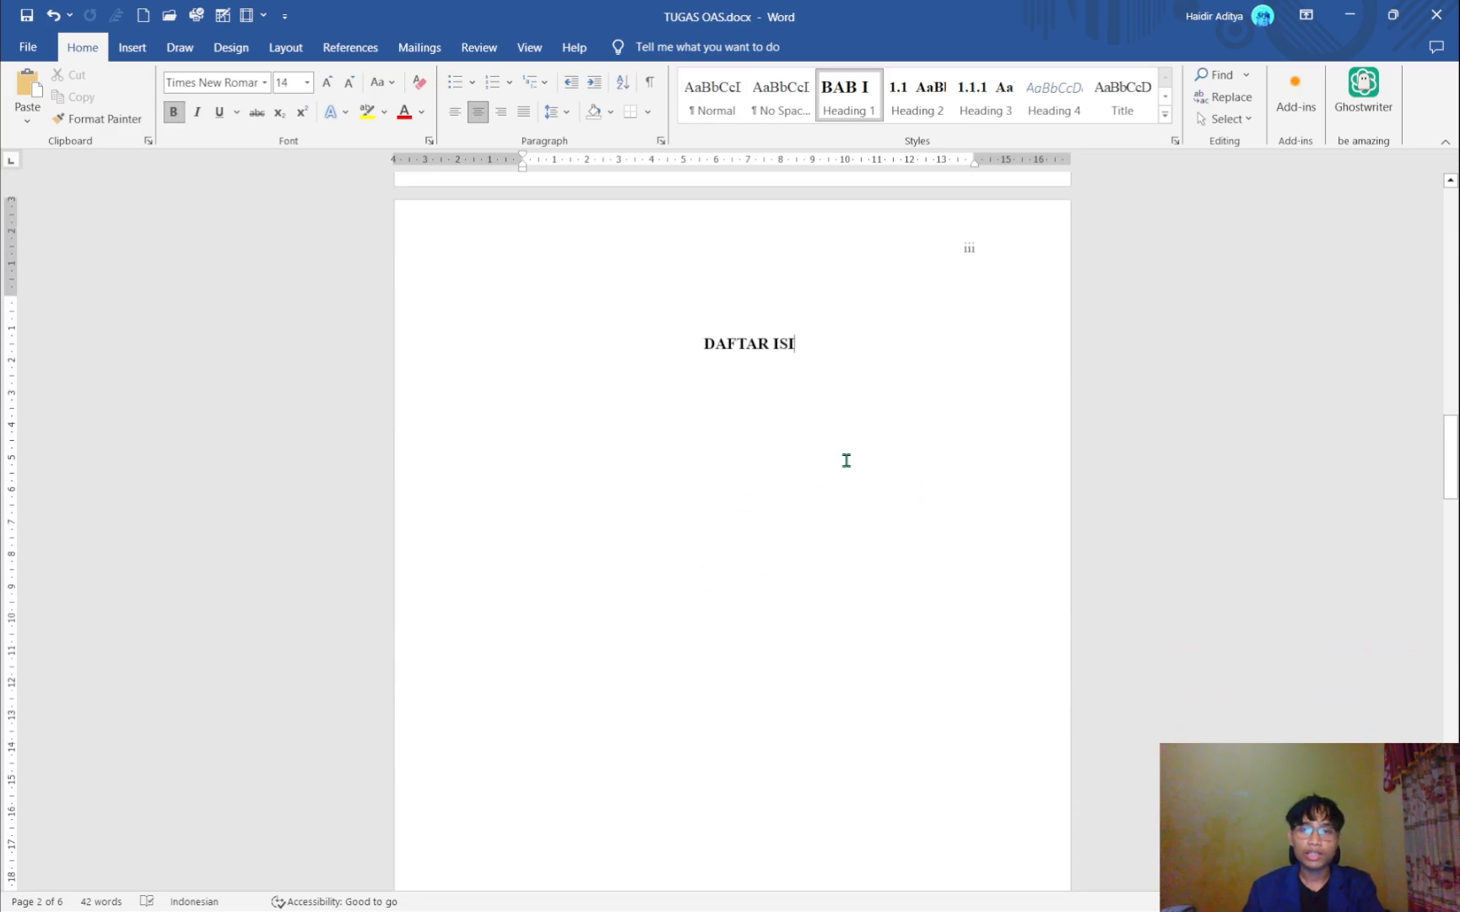
key("Return")
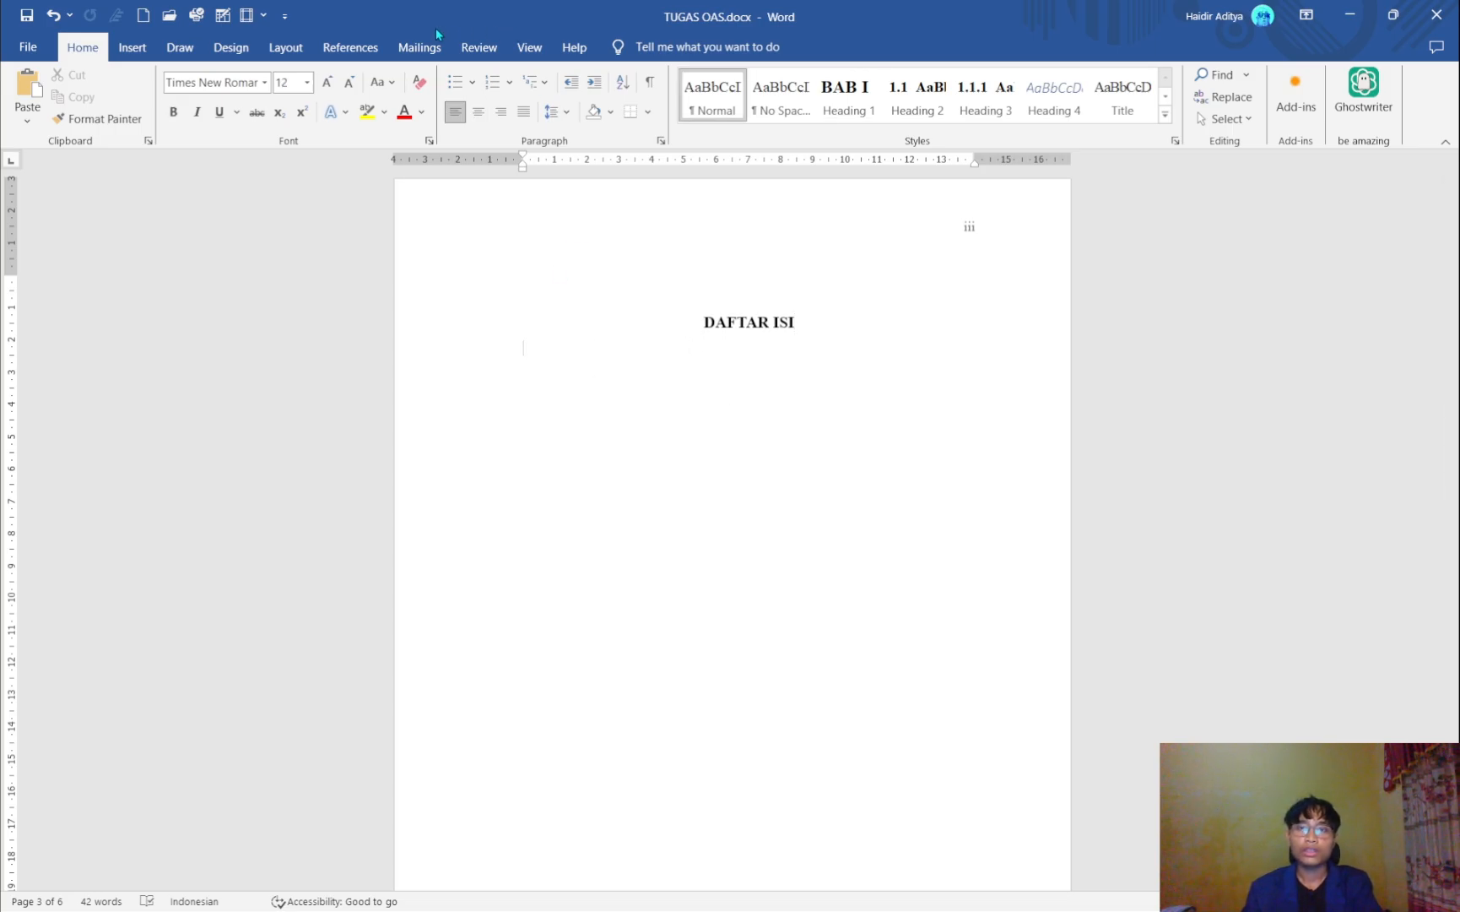
- Insert a custom table of contents below the DAFTAR ISI heading, with the TOC 1 style's font color set to Automatic
left_click(371, 51)
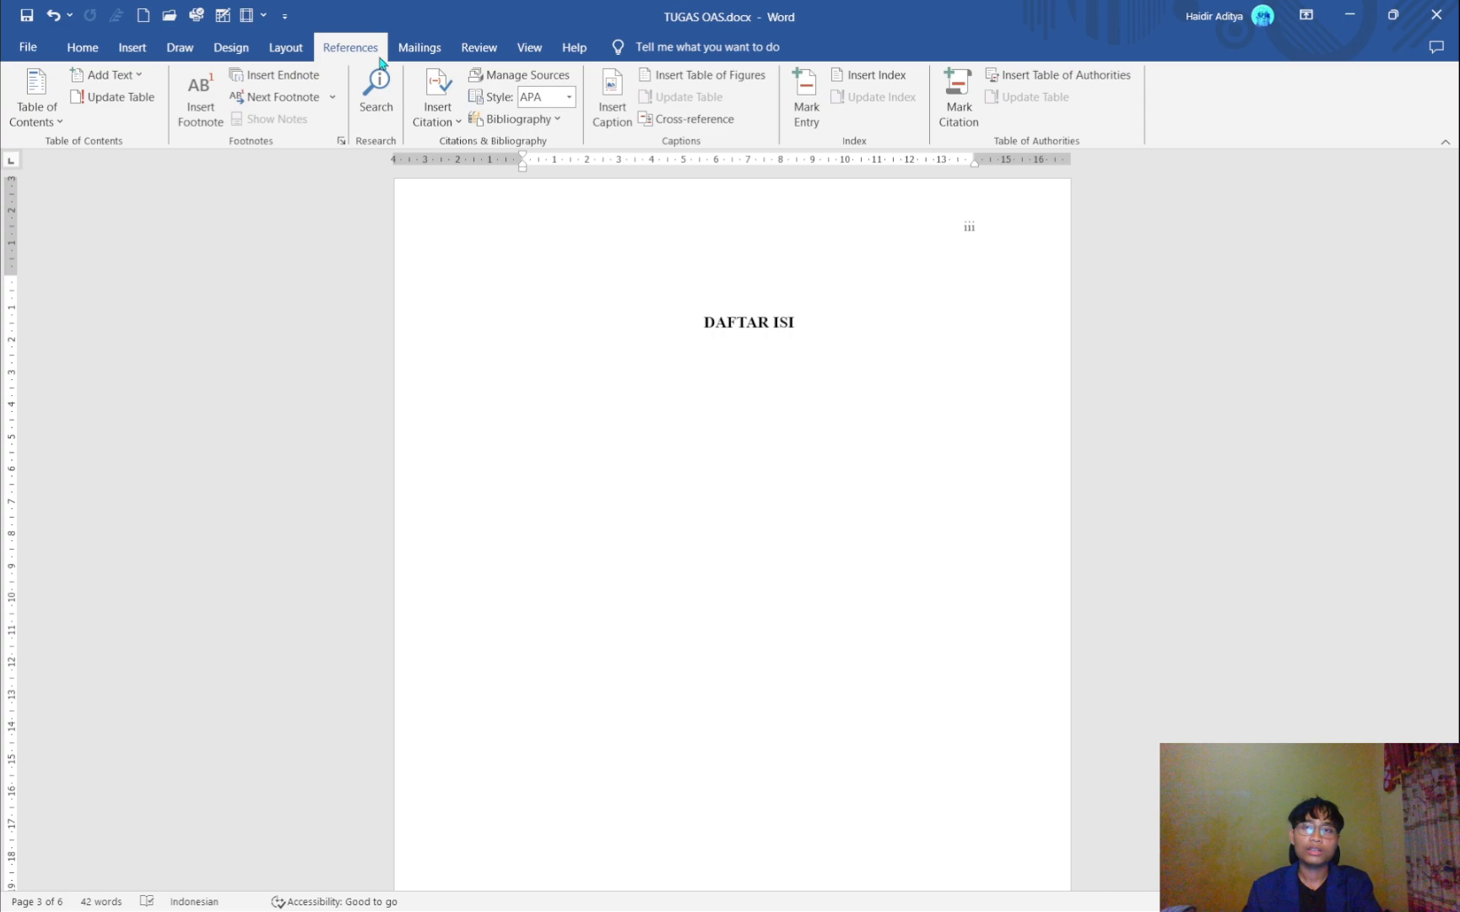
left_click(38, 116)
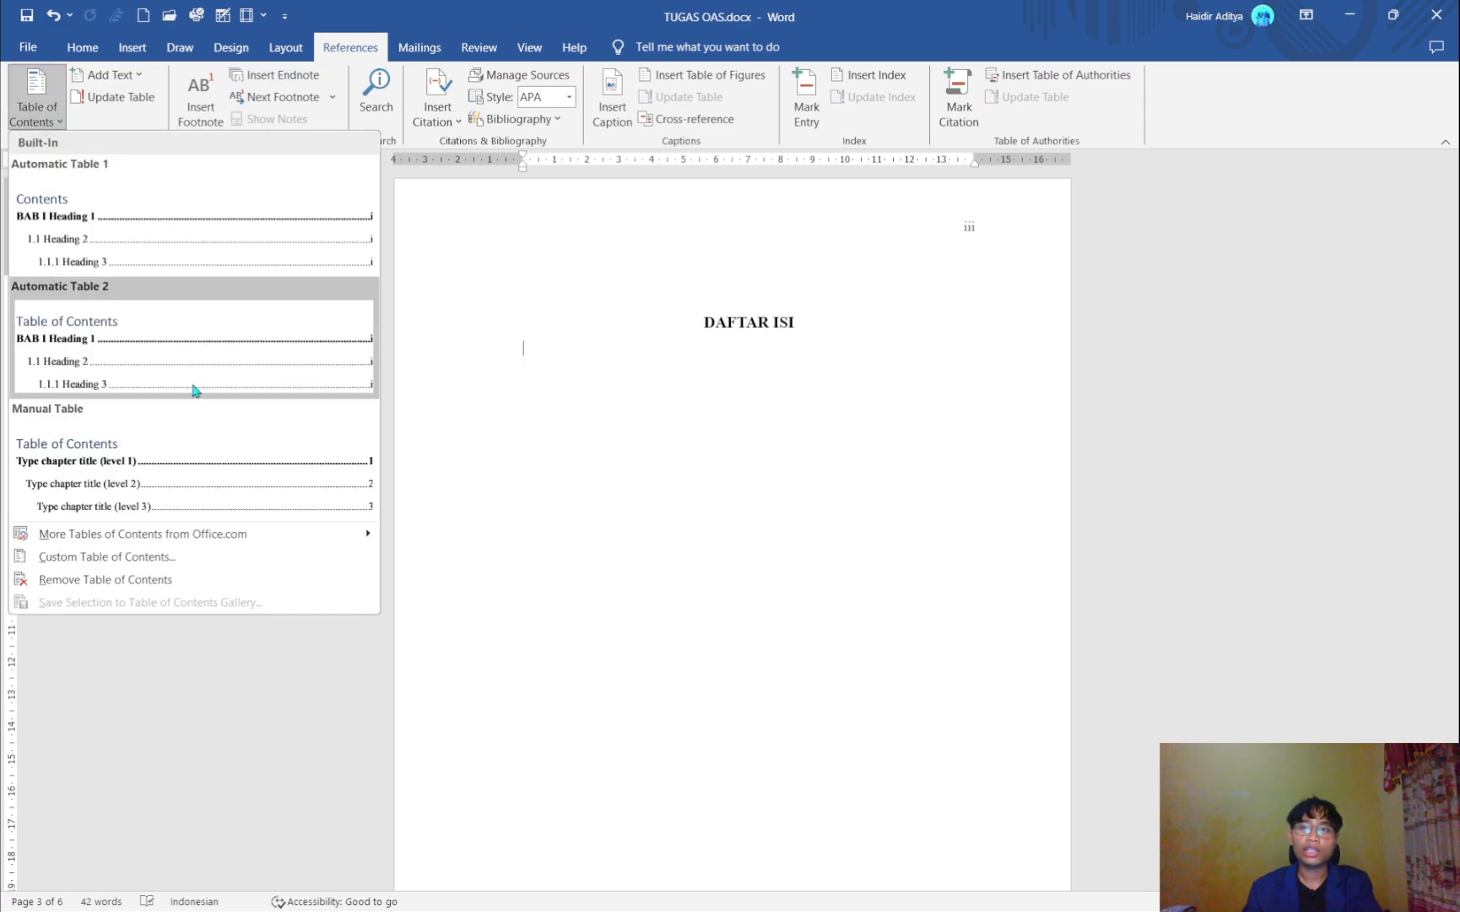
left_click(179, 562)
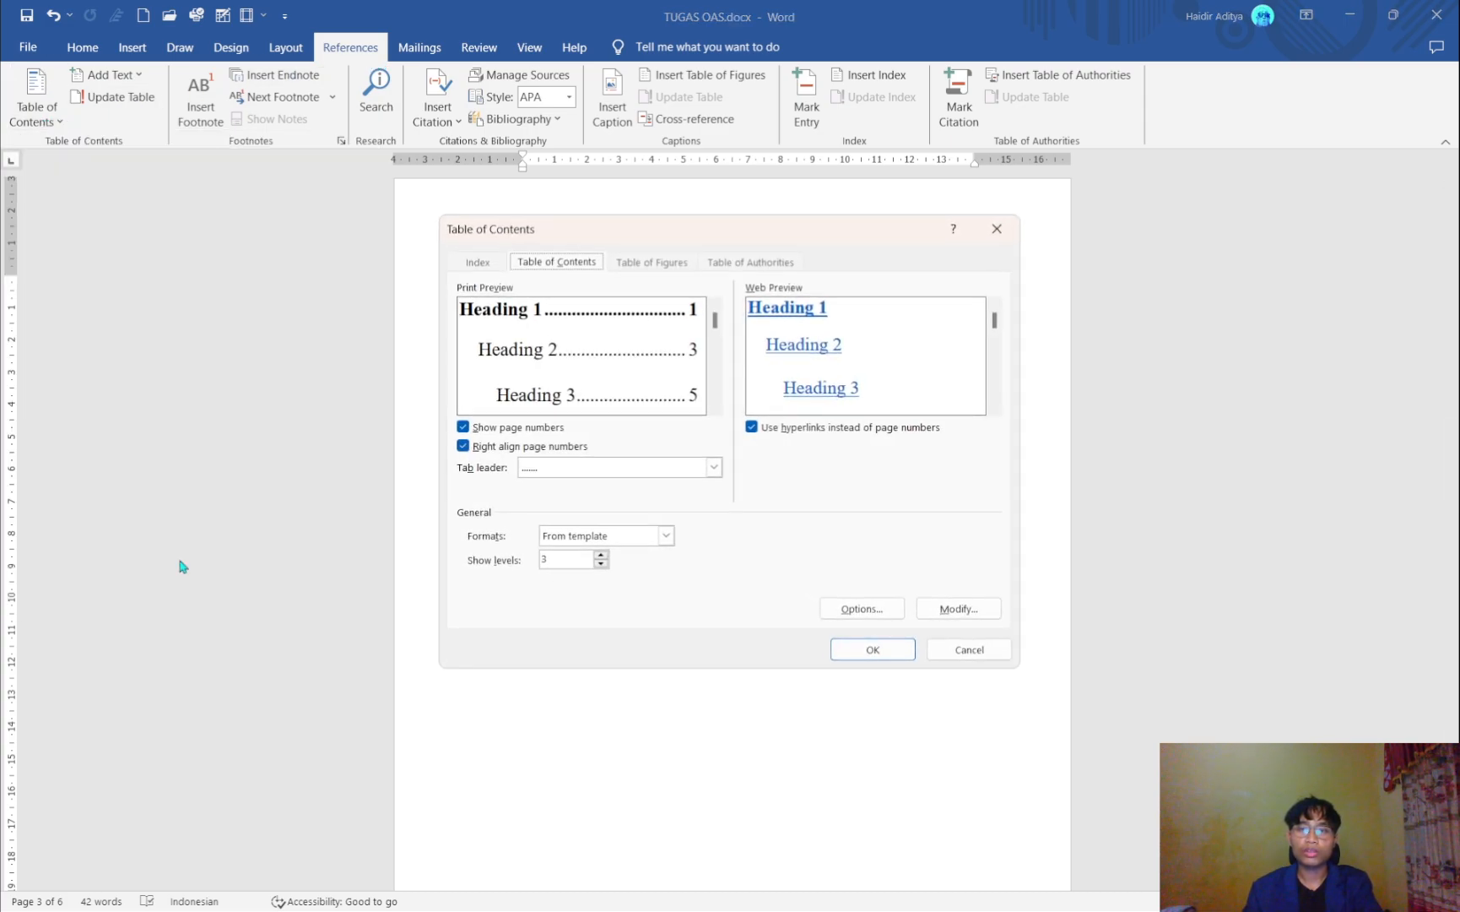
left_click(962, 608)
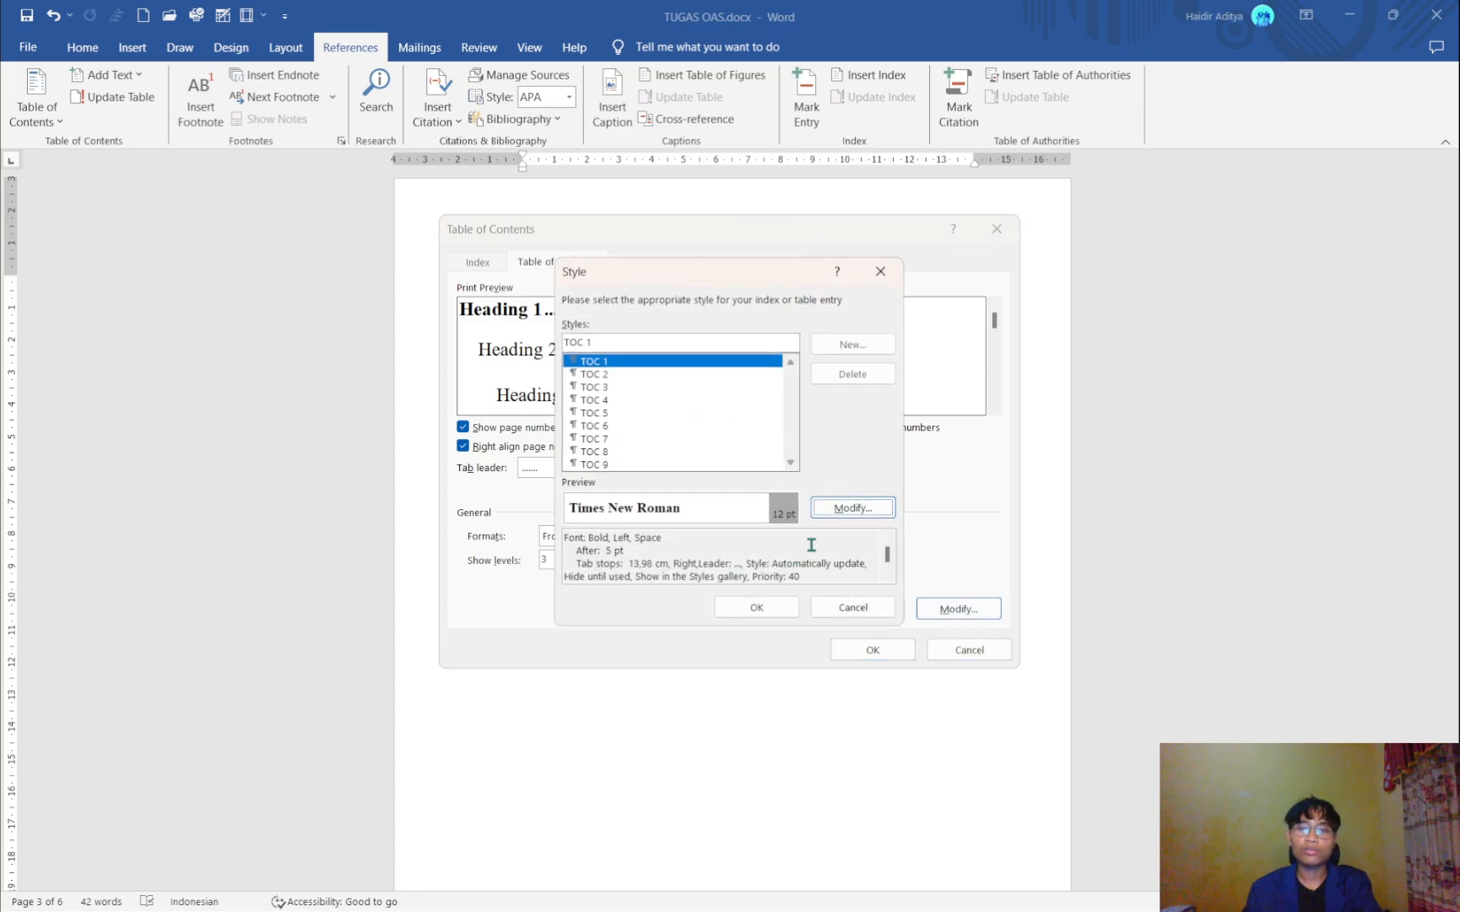
left_click(849, 509)
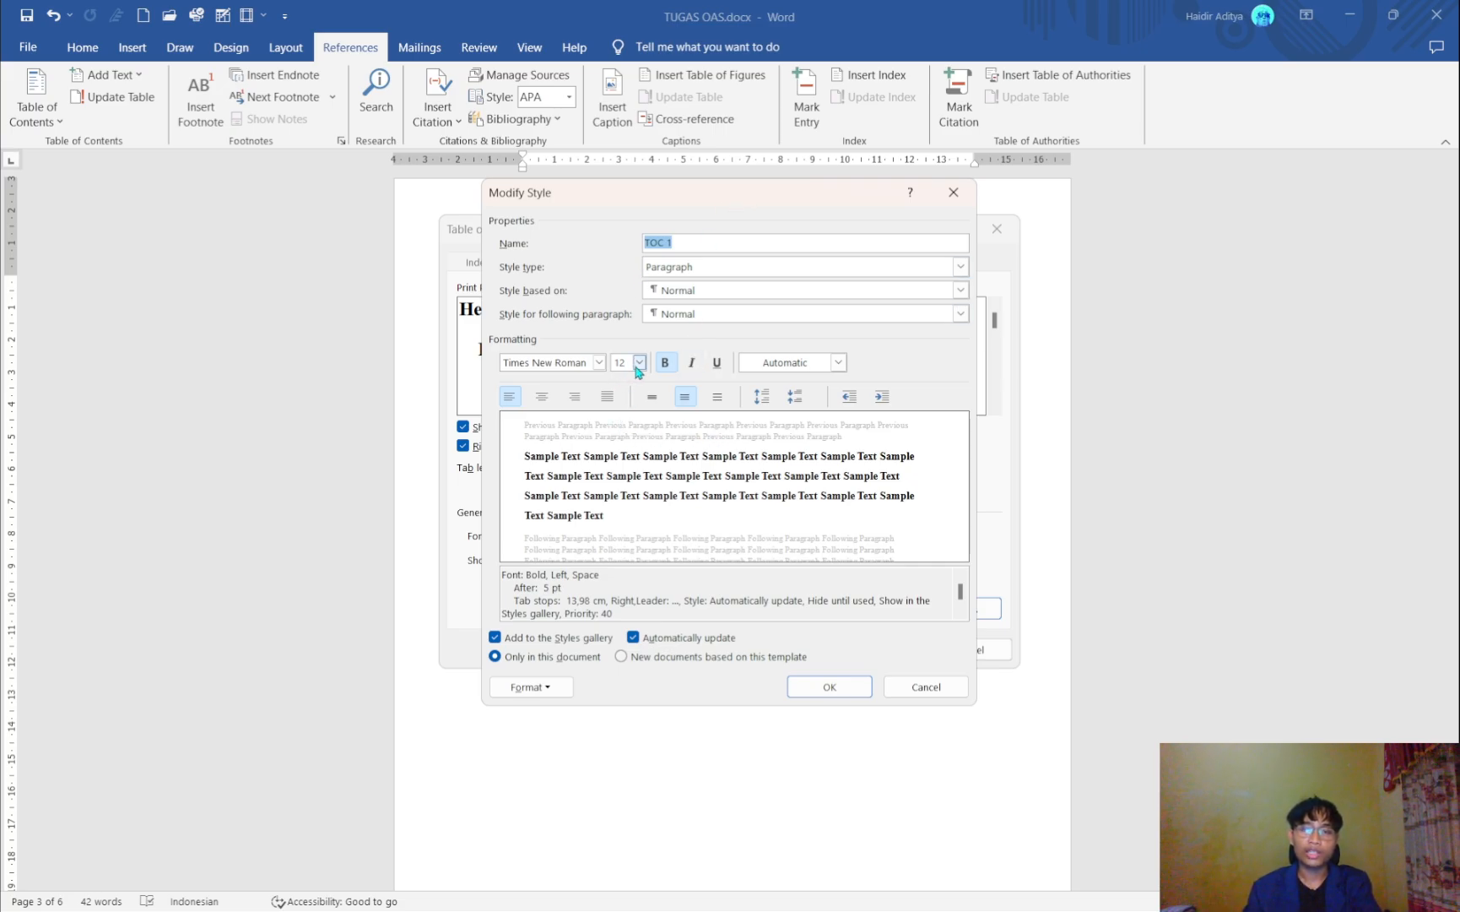
left_click(808, 370)
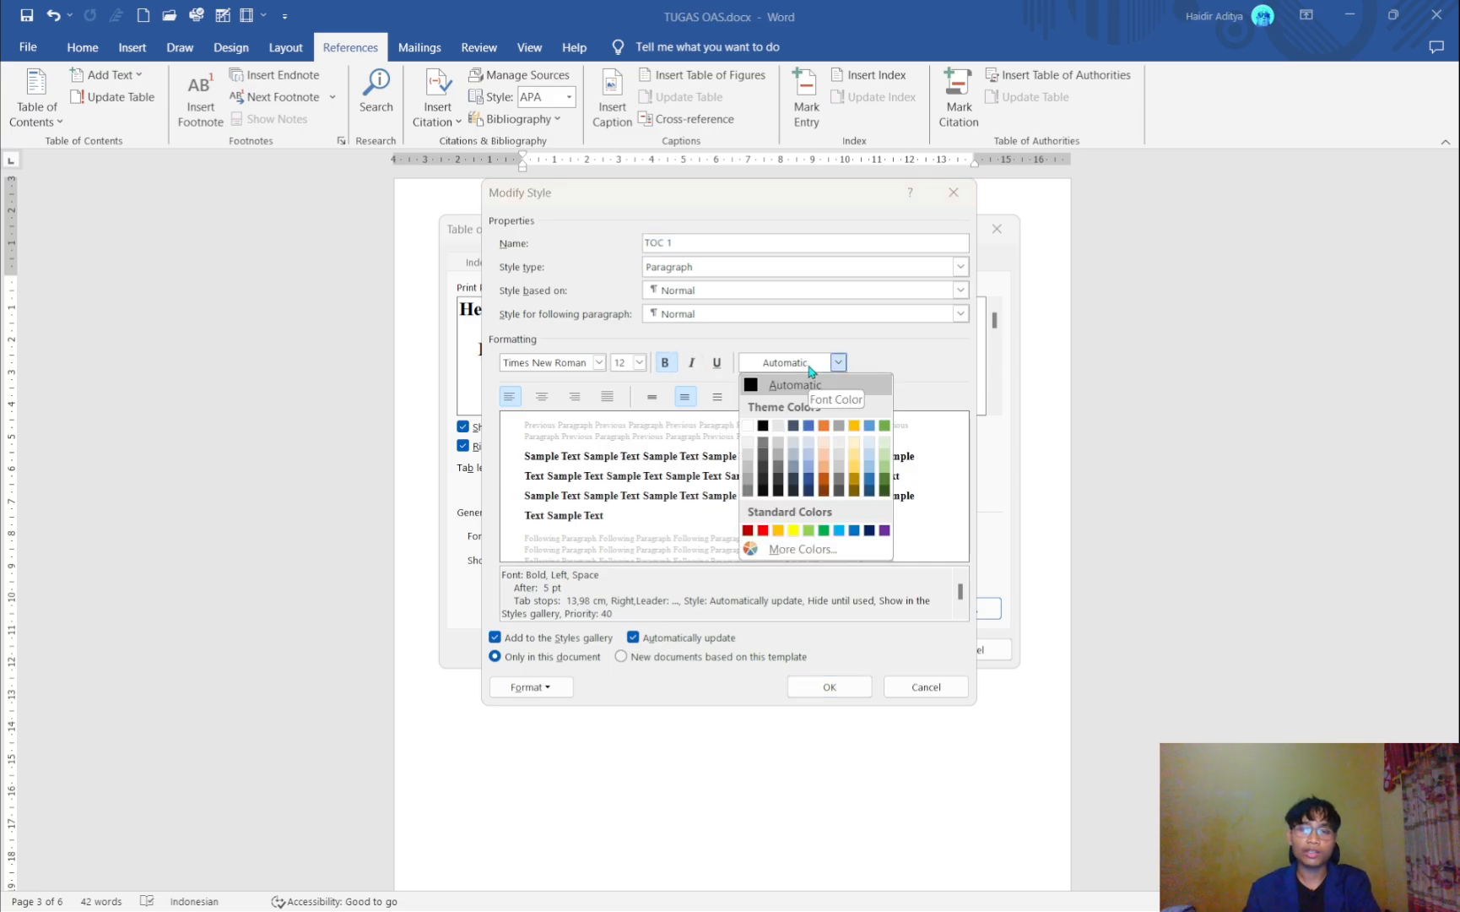
left_click(797, 383)
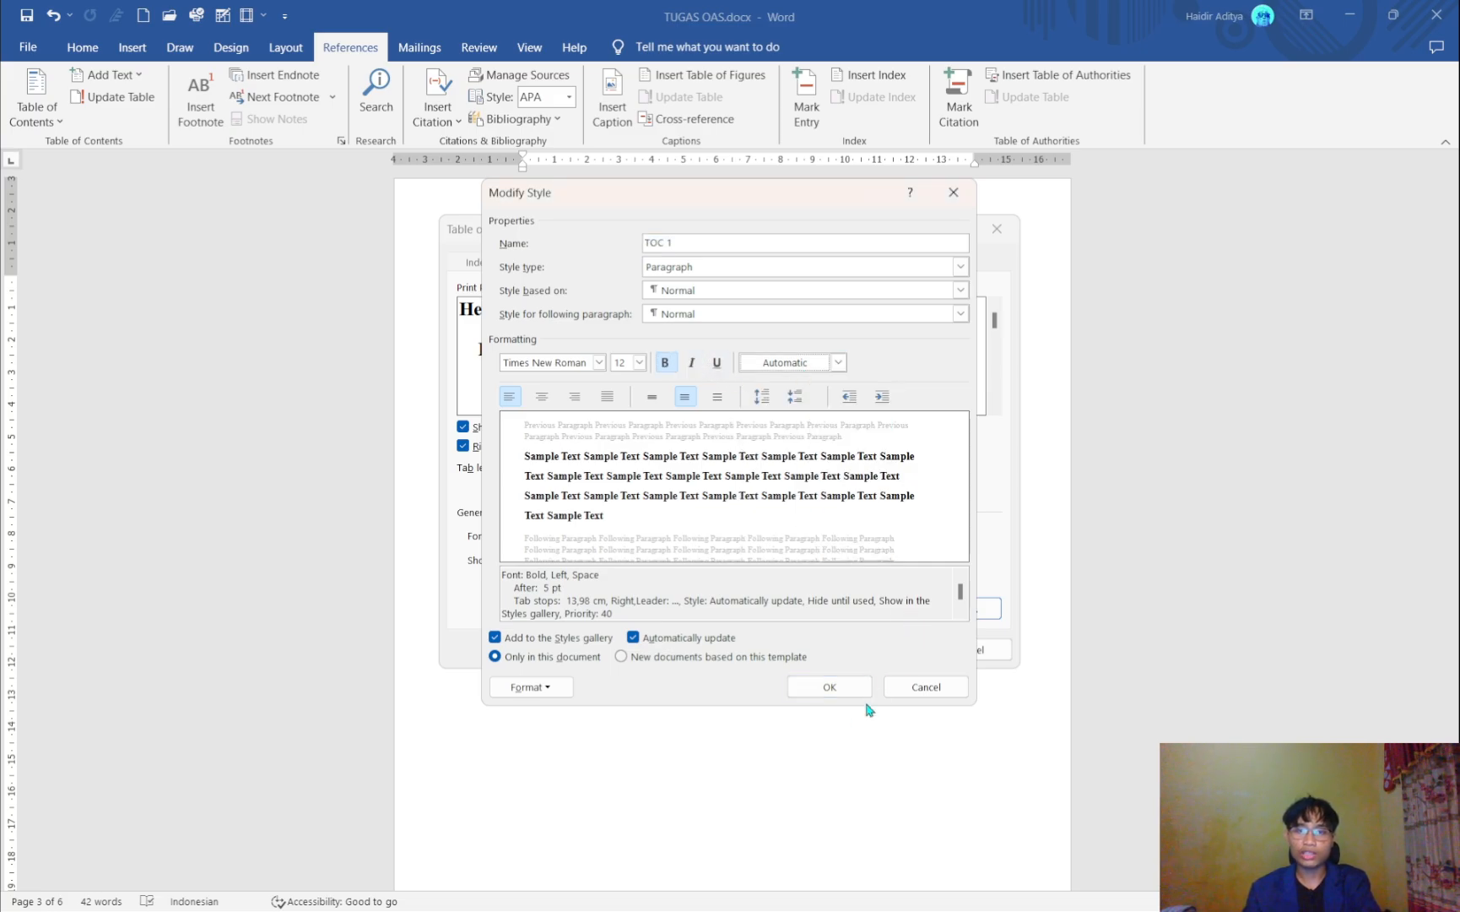
left_click(839, 692)
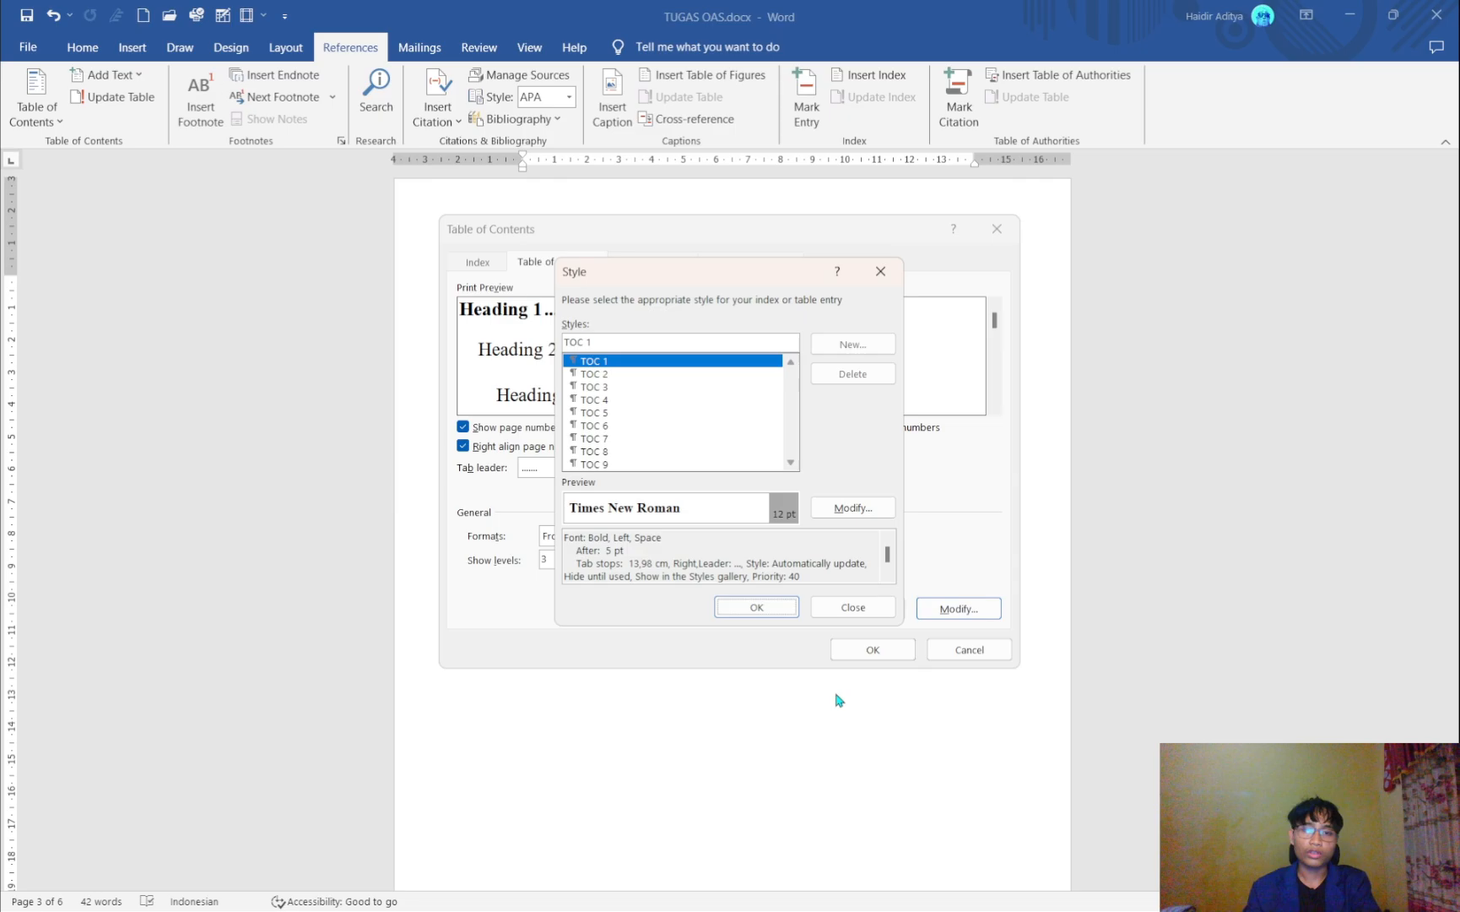
left_click(757, 609)
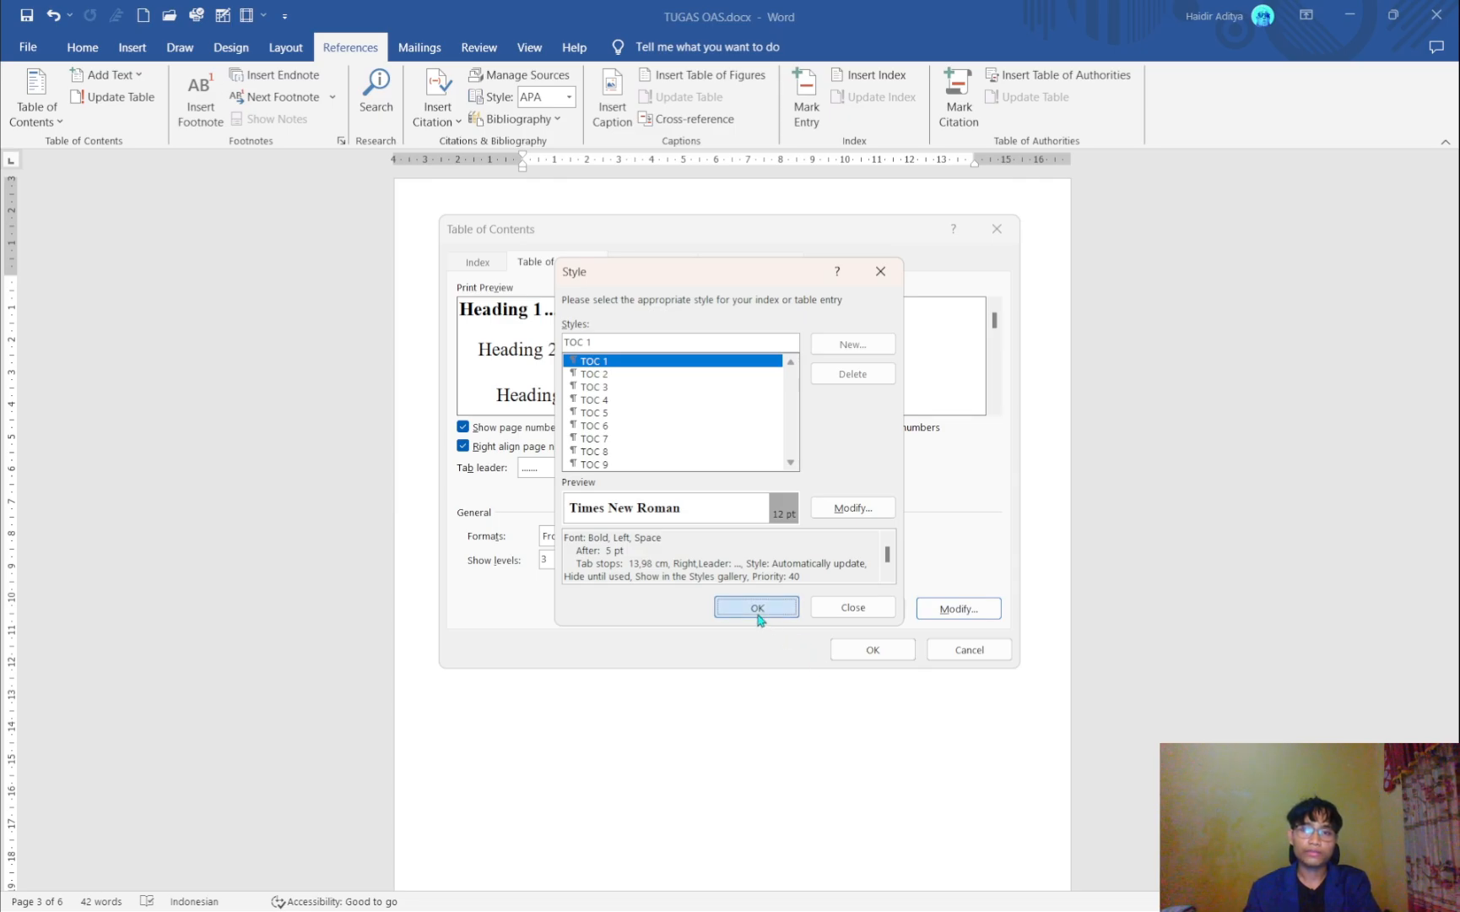
left_click(881, 652)
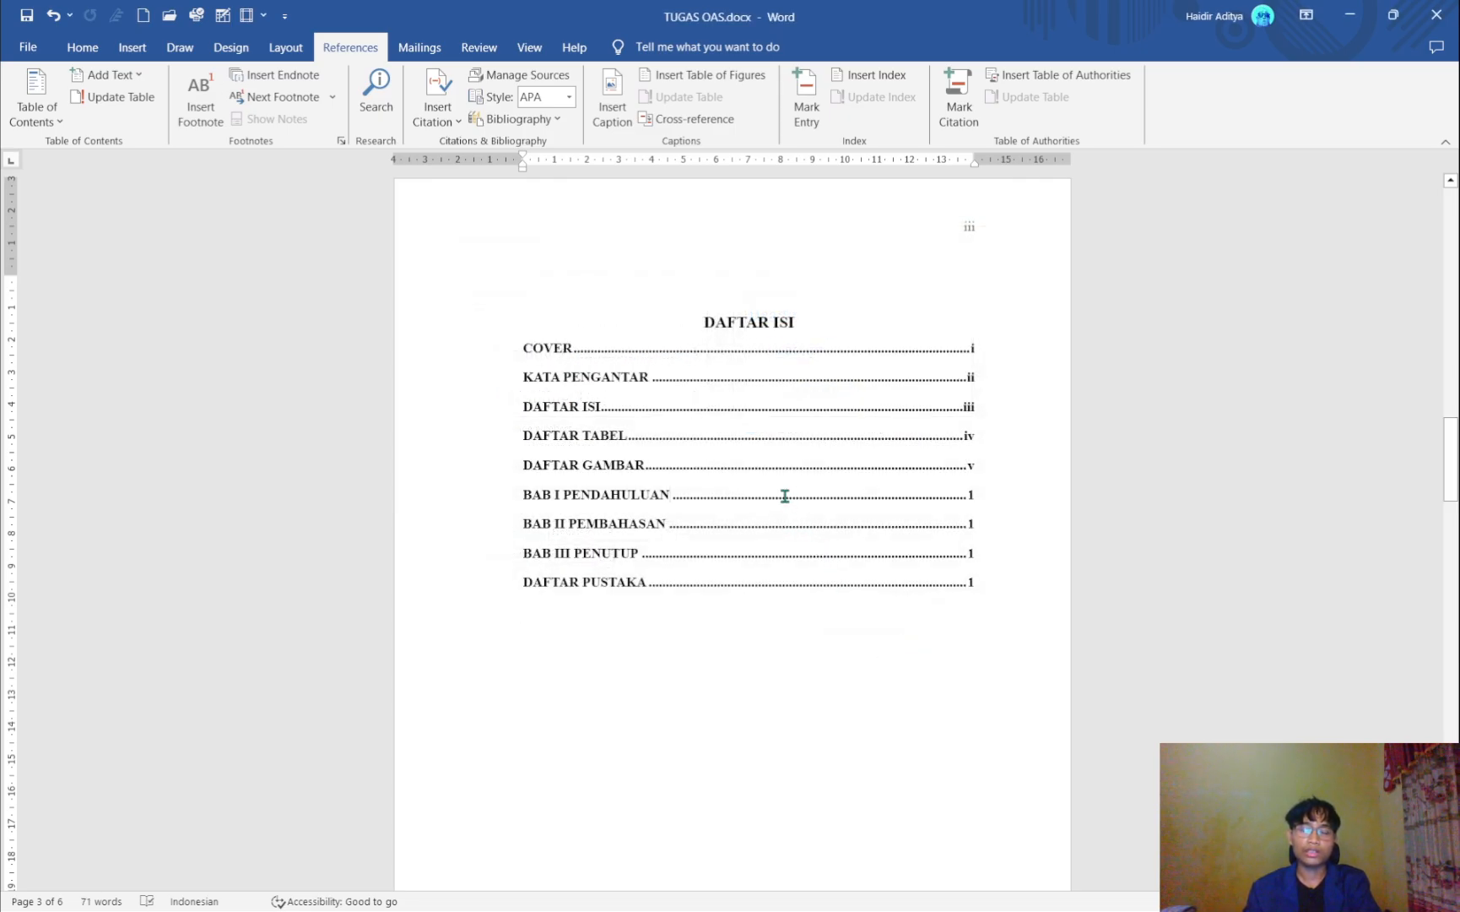
- Display the Navigation pane listing the document's headings
scroll(785, 496, "up", 2)
scroll(785, 496, "down", 1)
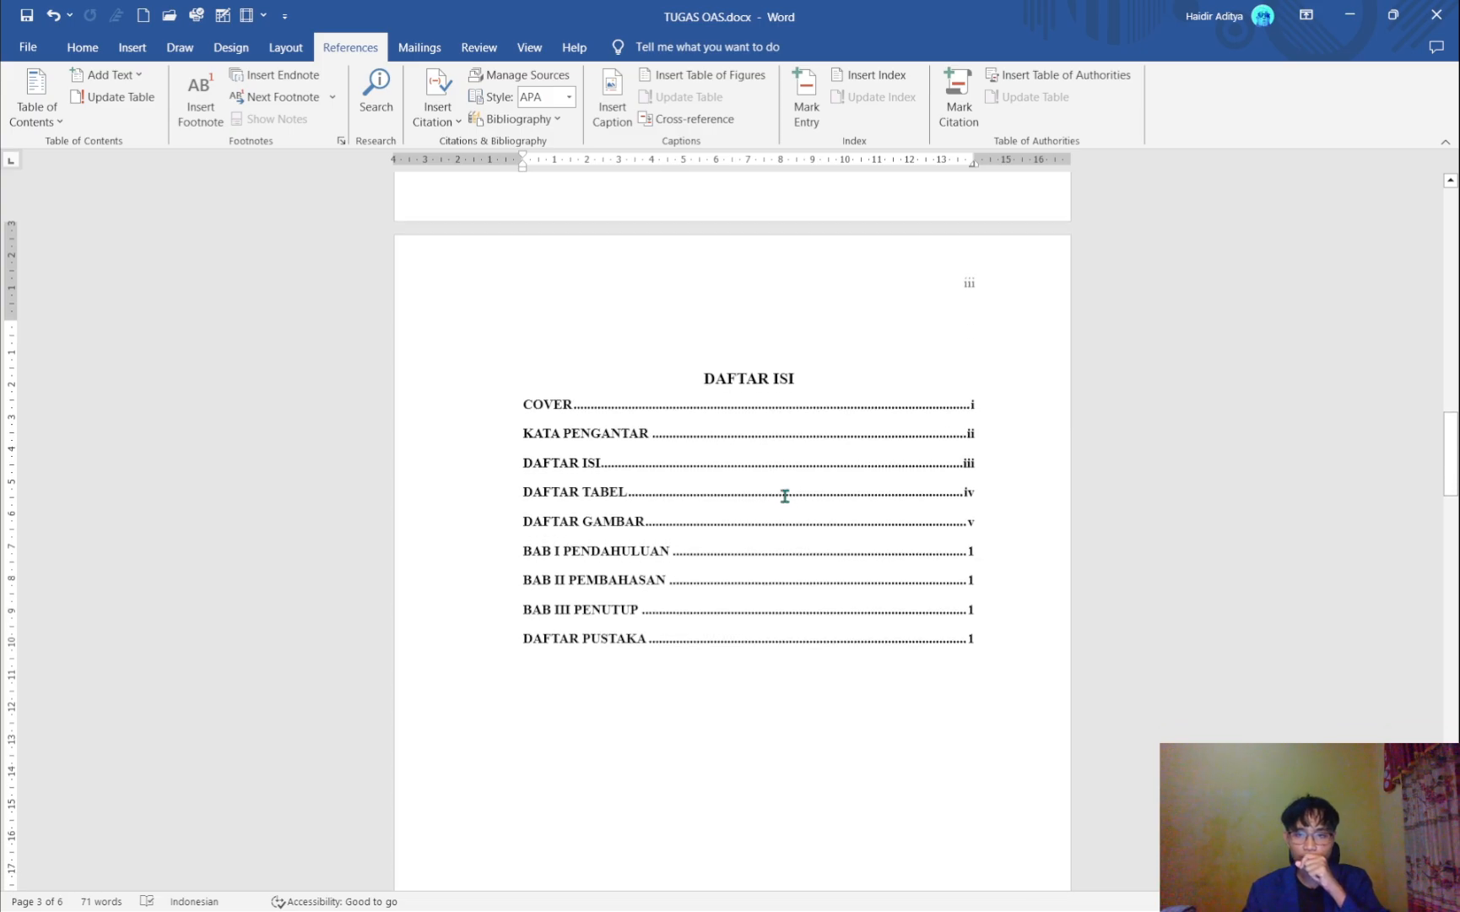
left_click(808, 462)
scroll(809, 460, "up", 1)
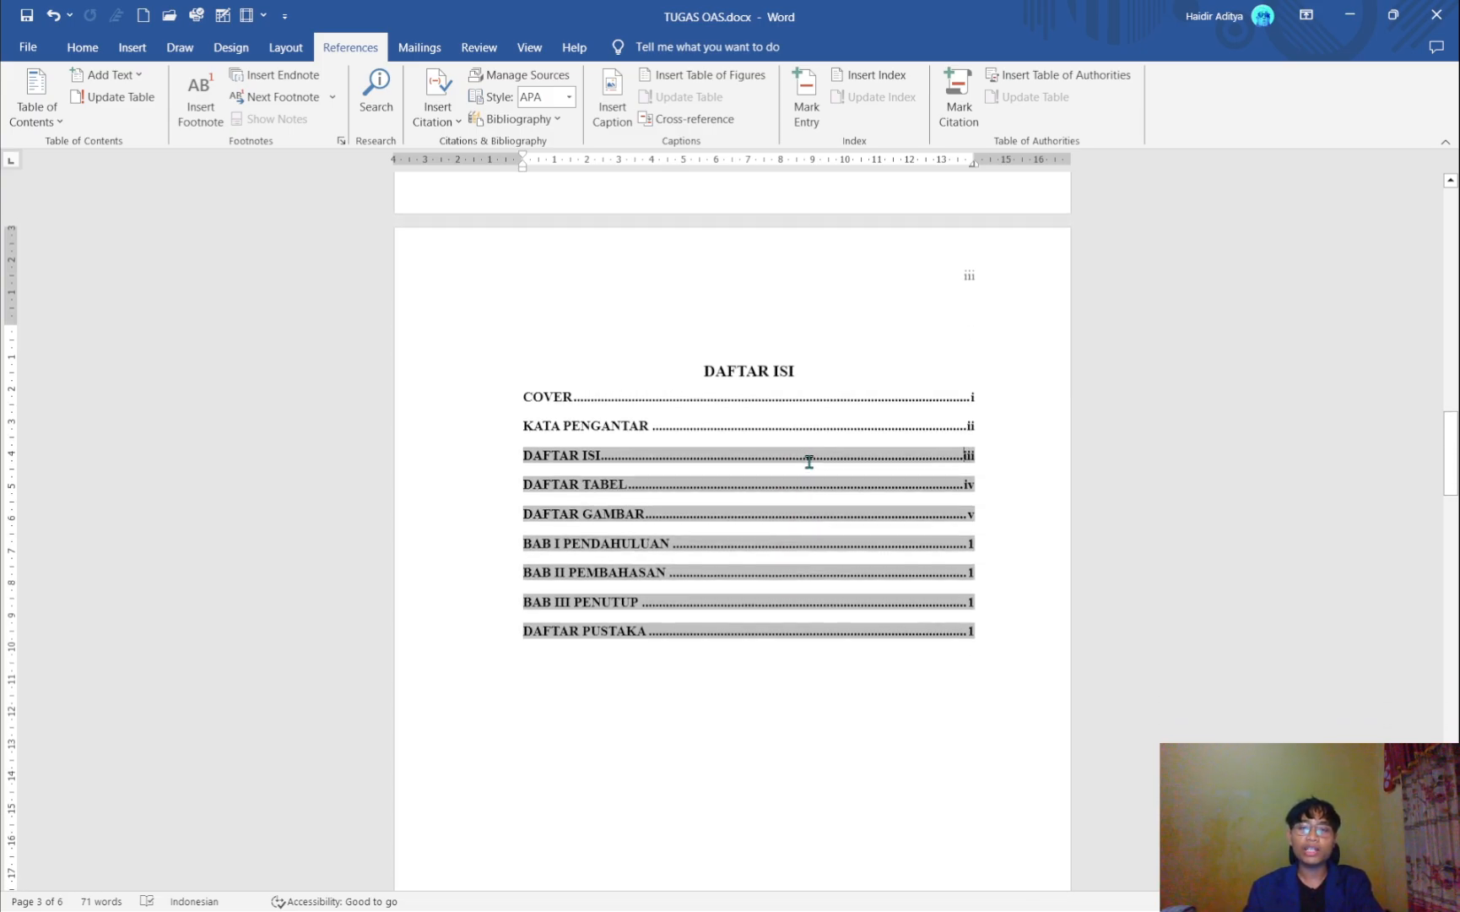
left_click(874, 408)
scroll(789, 483, "down", 2)
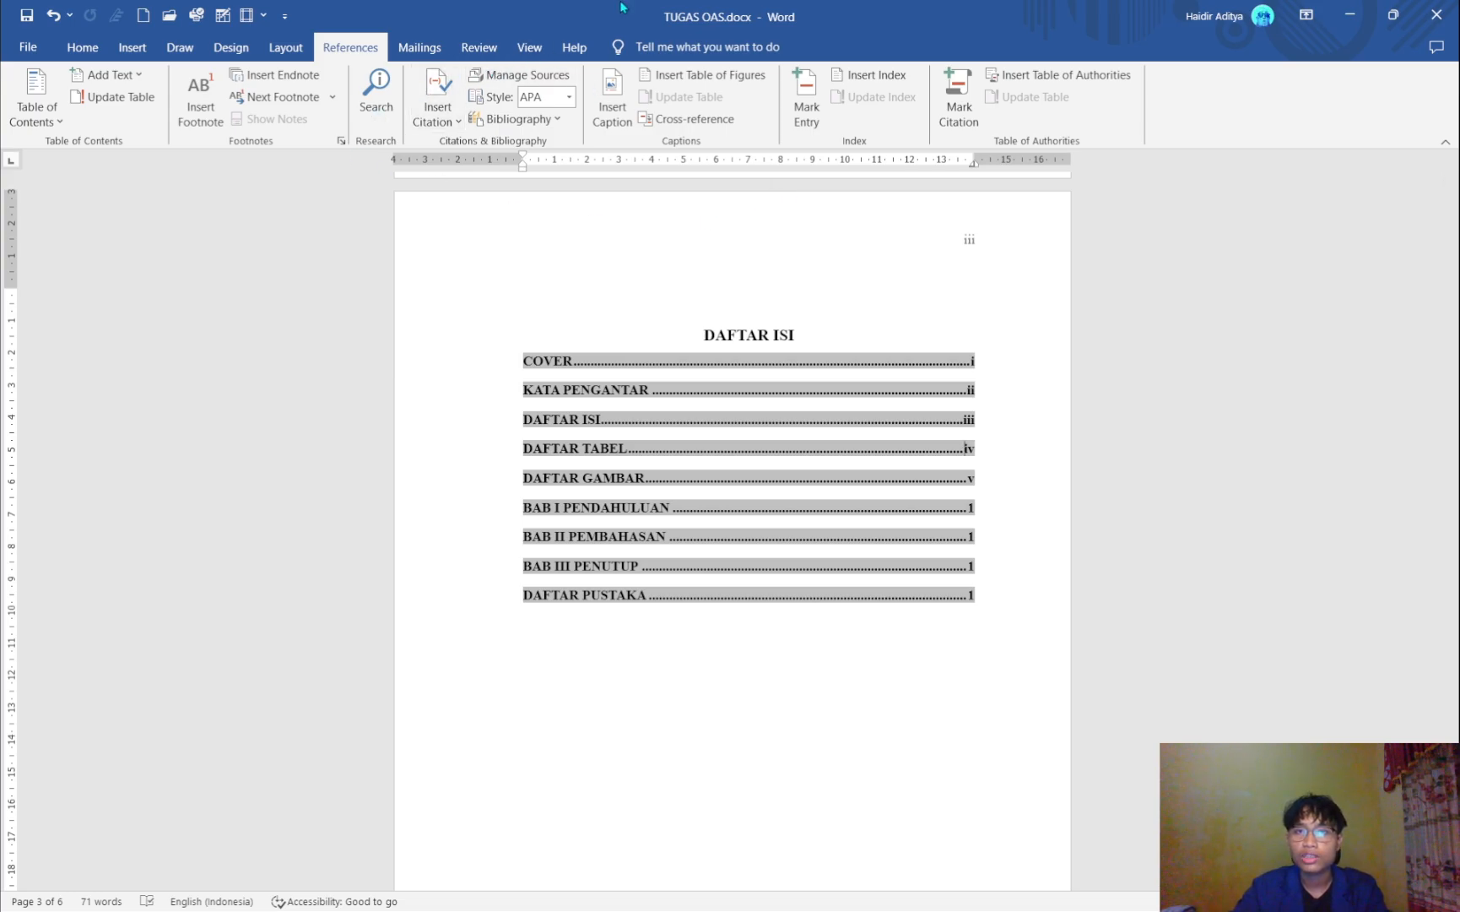
left_click(531, 50)
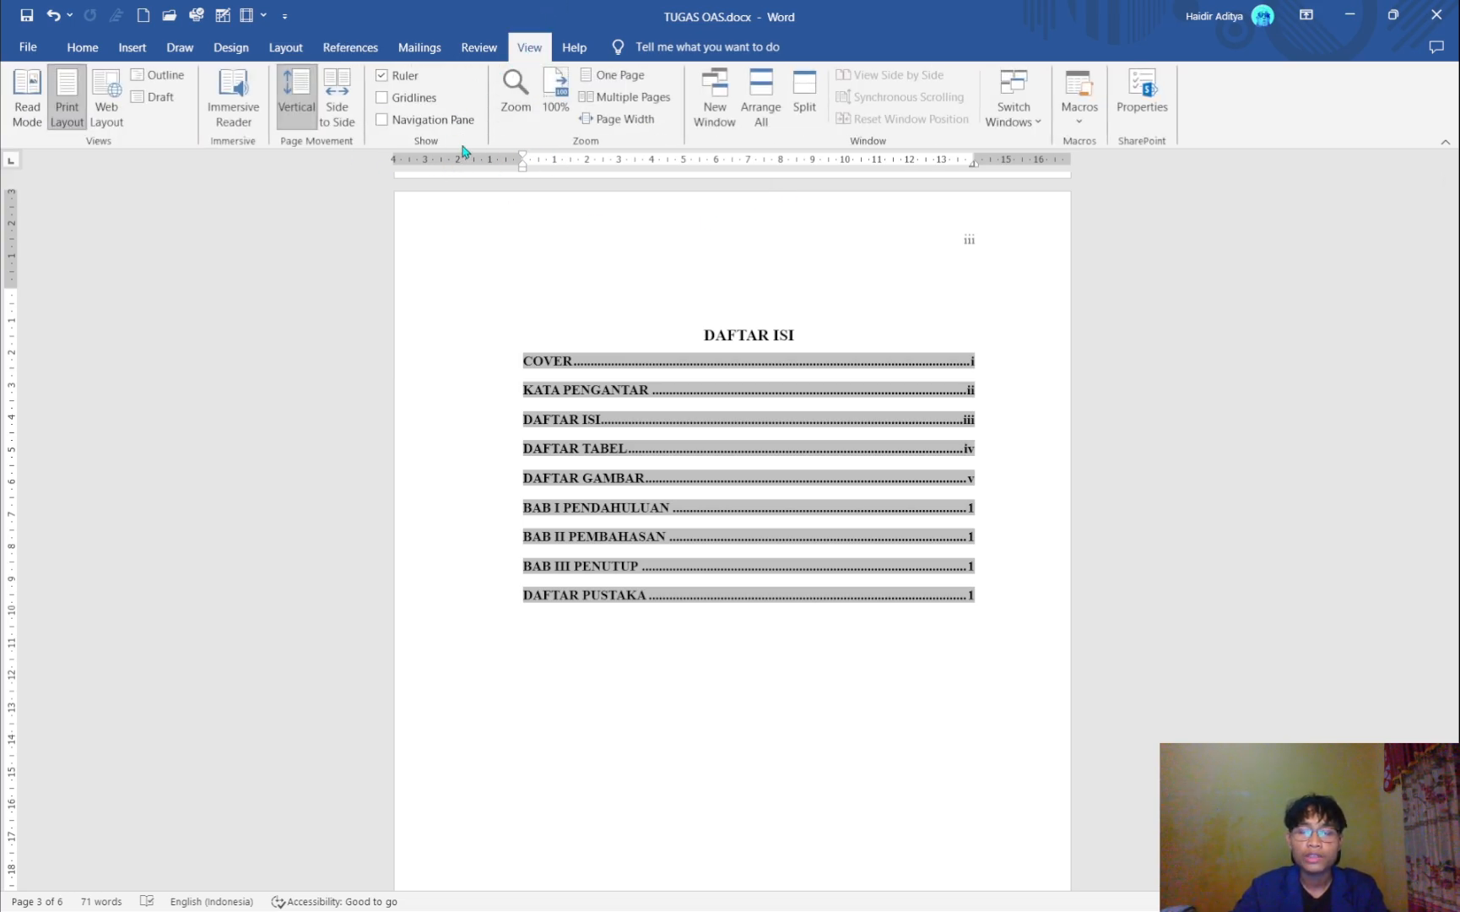
left_click(406, 128)
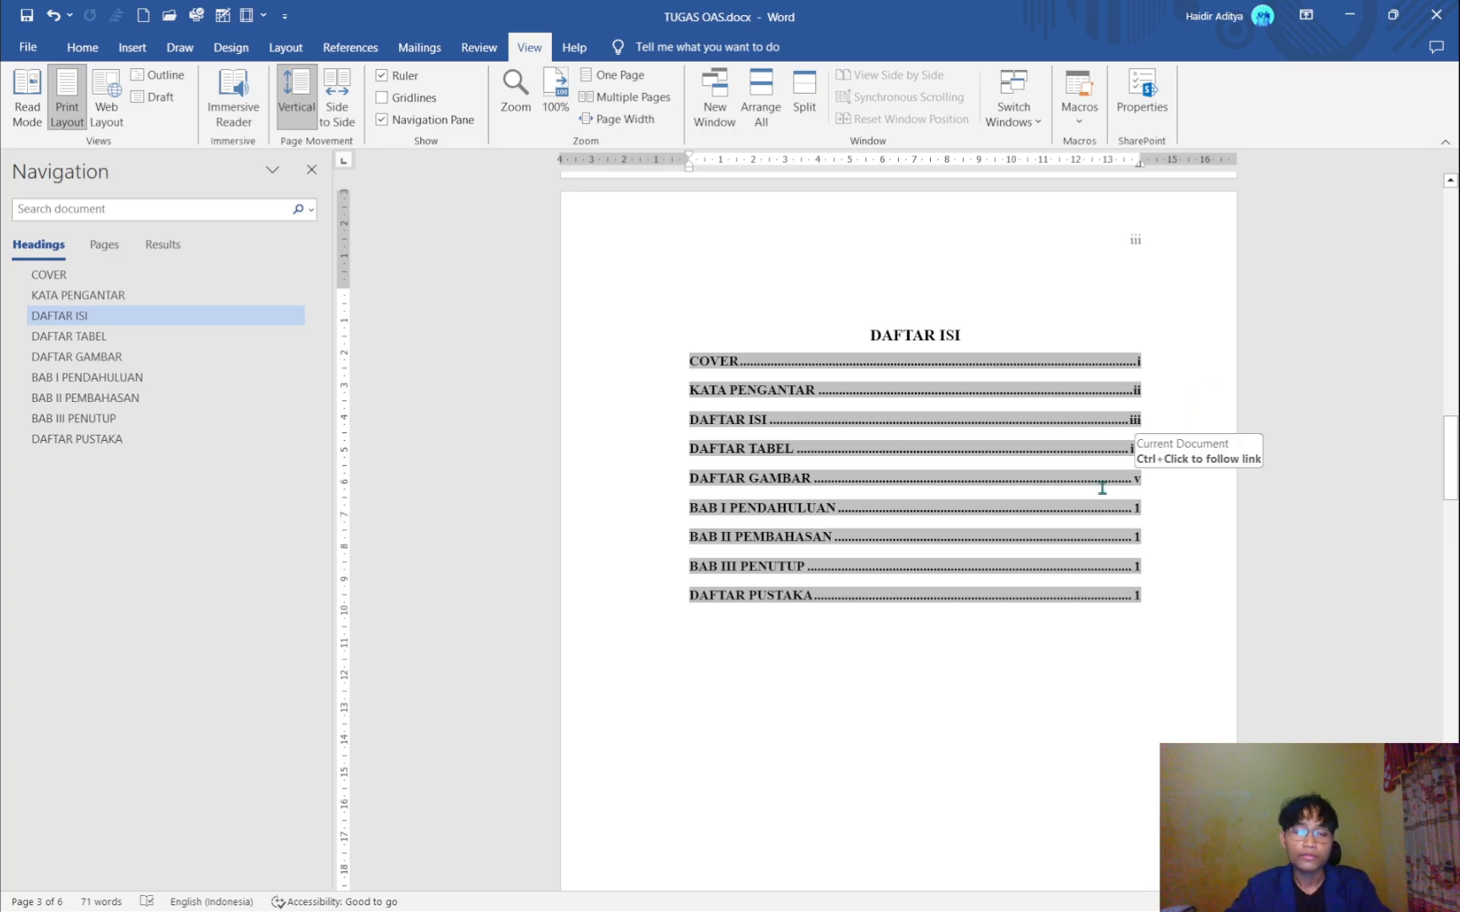
- Look through the document from the DAFTAR ISI page to the DAFTAR PUSTAKA heading
scroll(1118, 556, "down", 5)
scroll(1118, 556, "up", 8)
scroll(1119, 557, "down", 15)
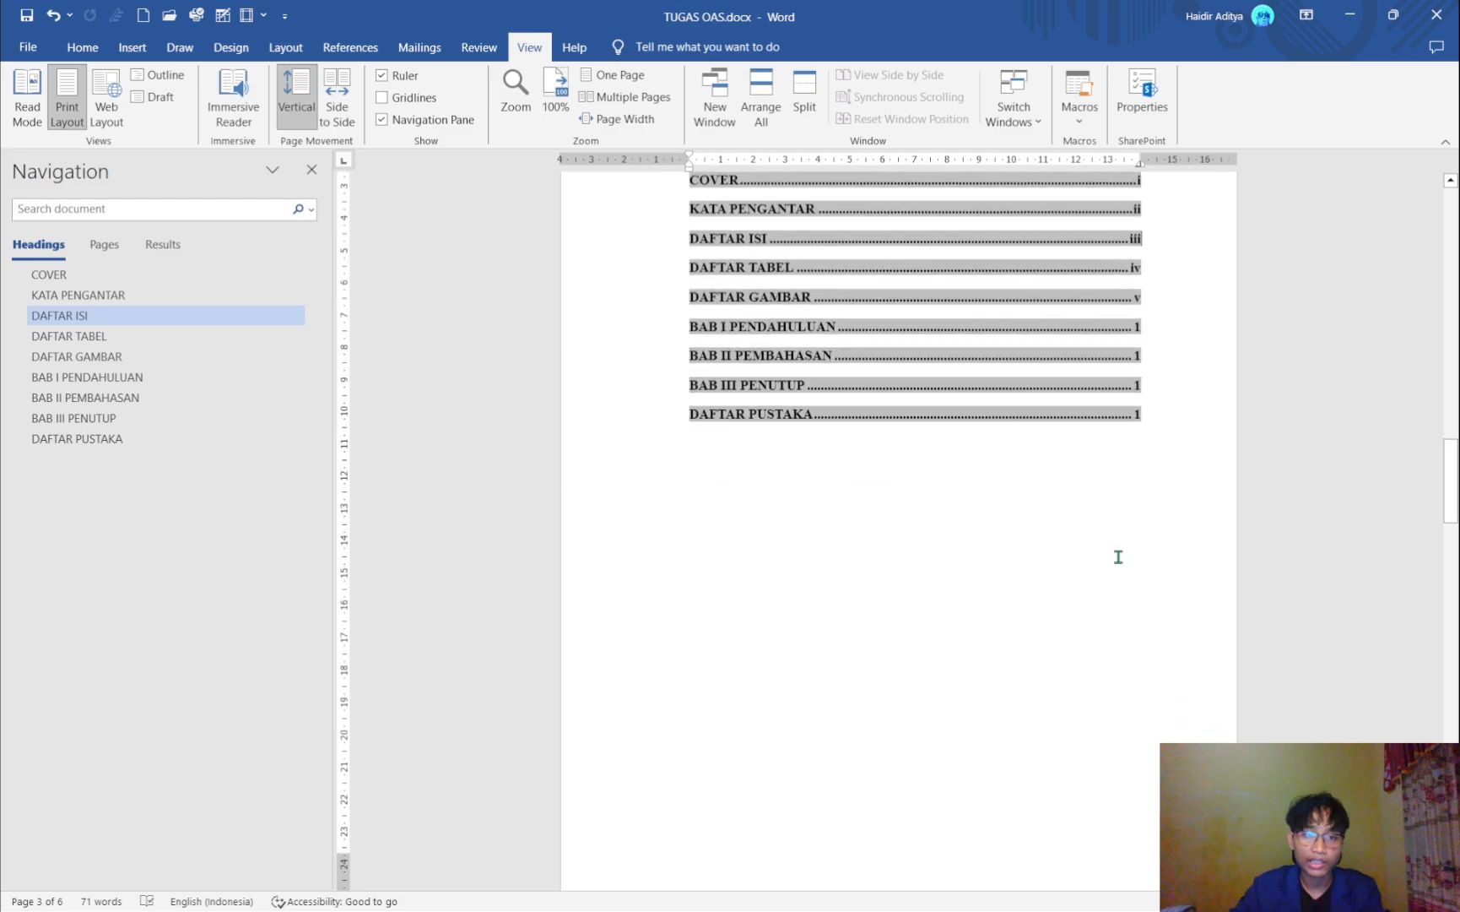
scroll(1118, 560, "up", 12)
scroll(1121, 563, "up", 4)
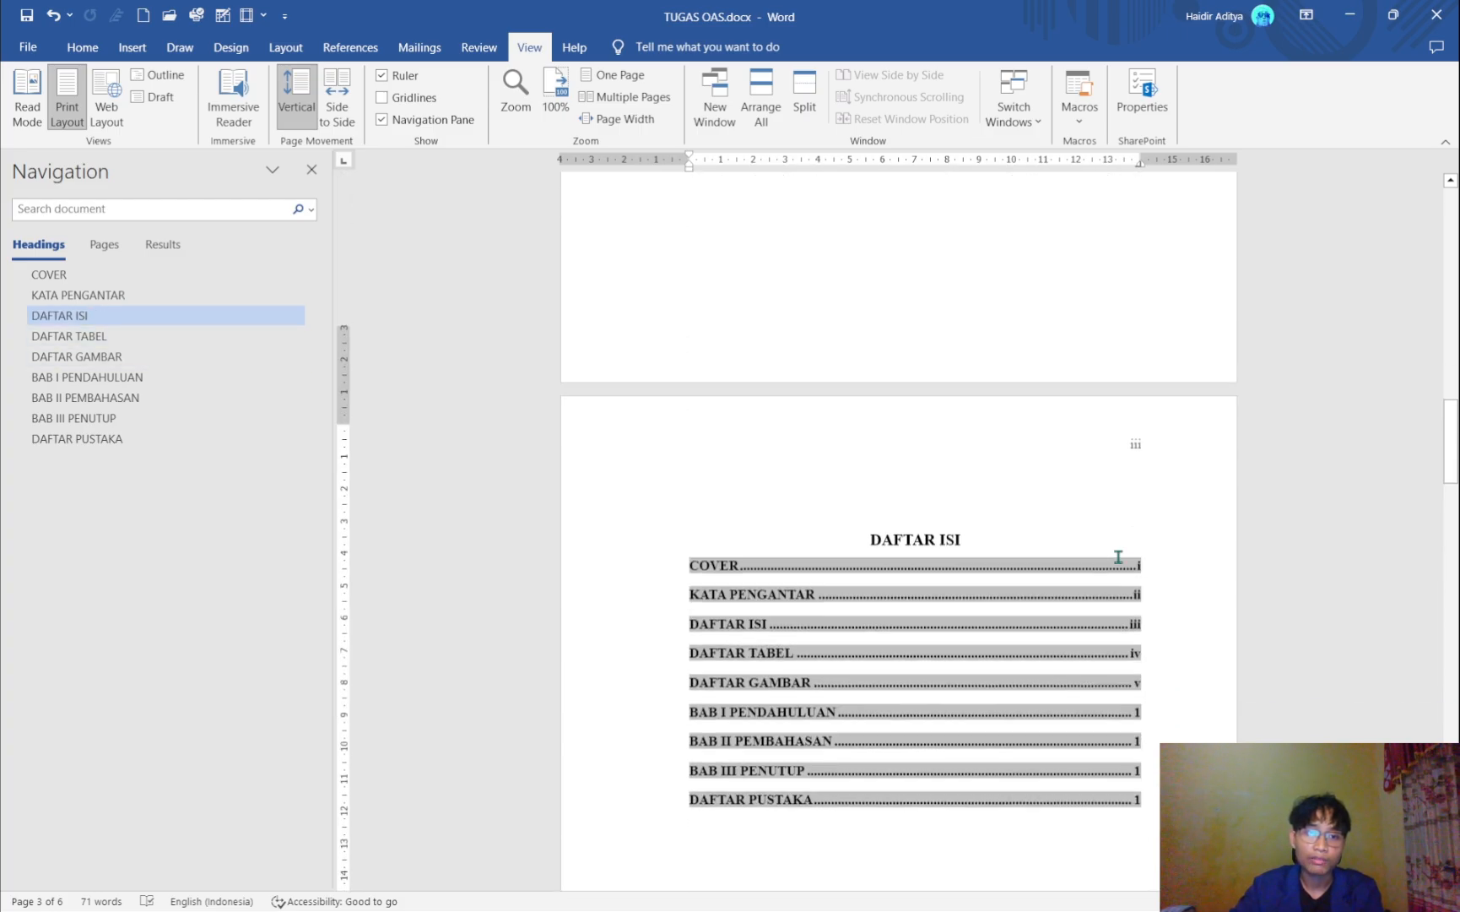
scroll(1118, 557, "down", 3)
scroll(1111, 516, "down", 15)
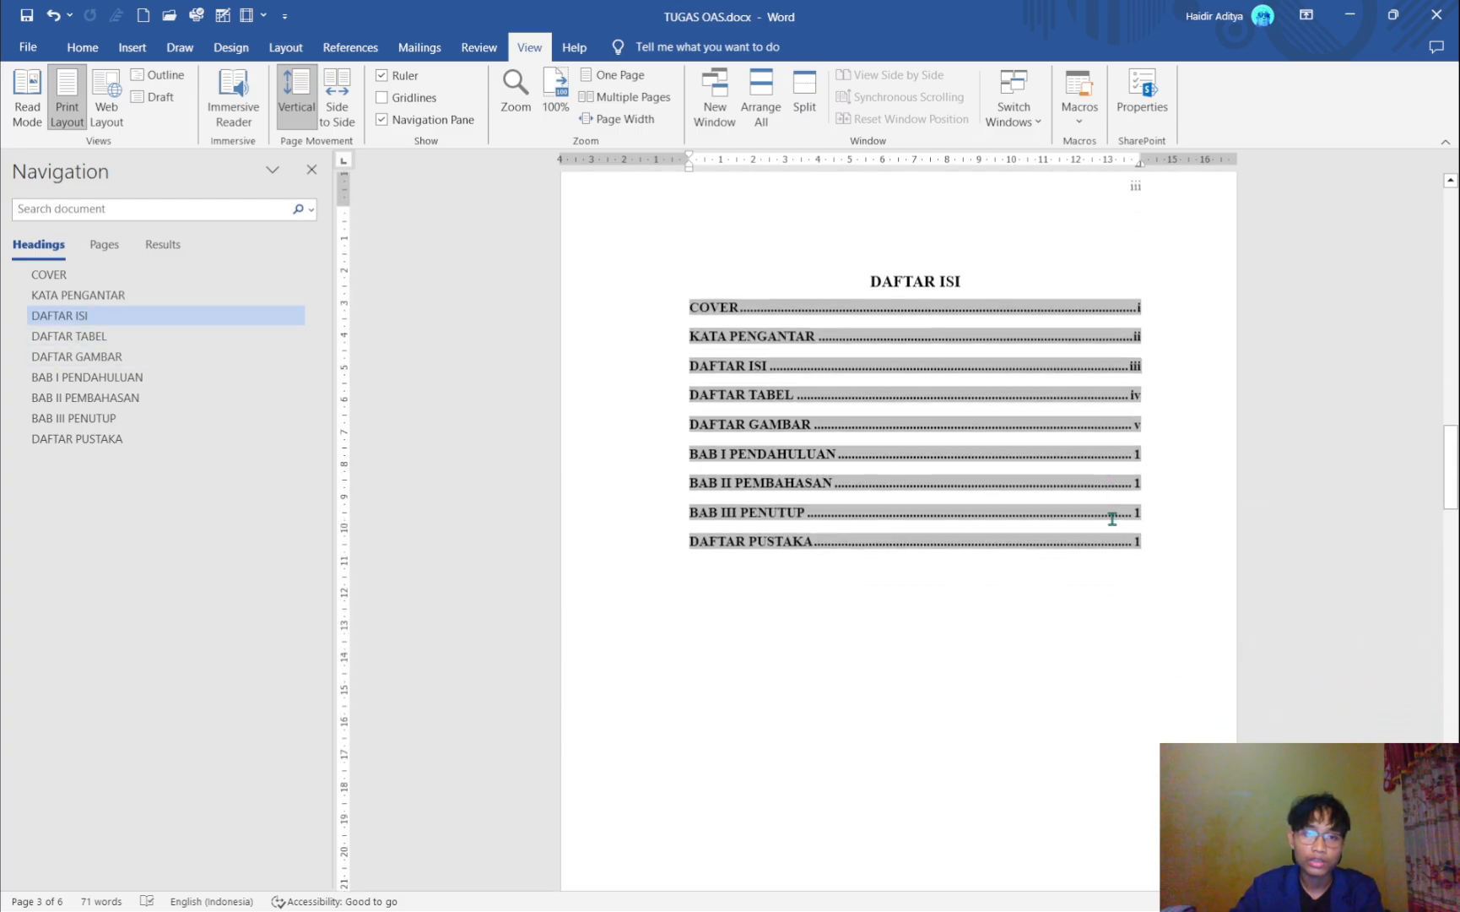
scroll(1113, 518, "down", 20)
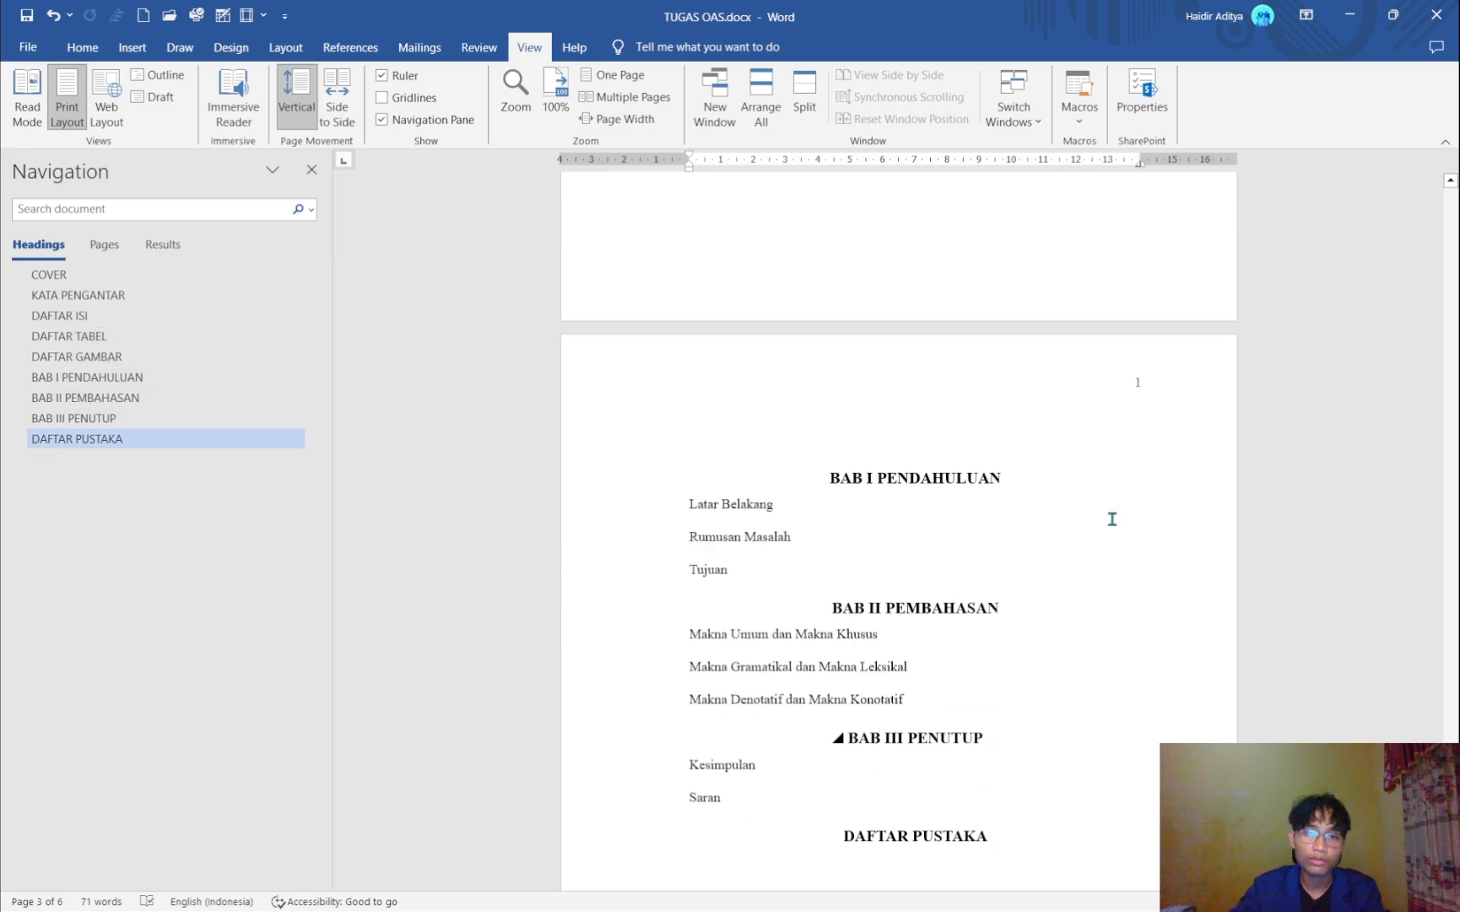
scroll(1112, 518, "up", 6)
scroll(1113, 518, "down", 3)
scroll(1112, 519, "down", 3)
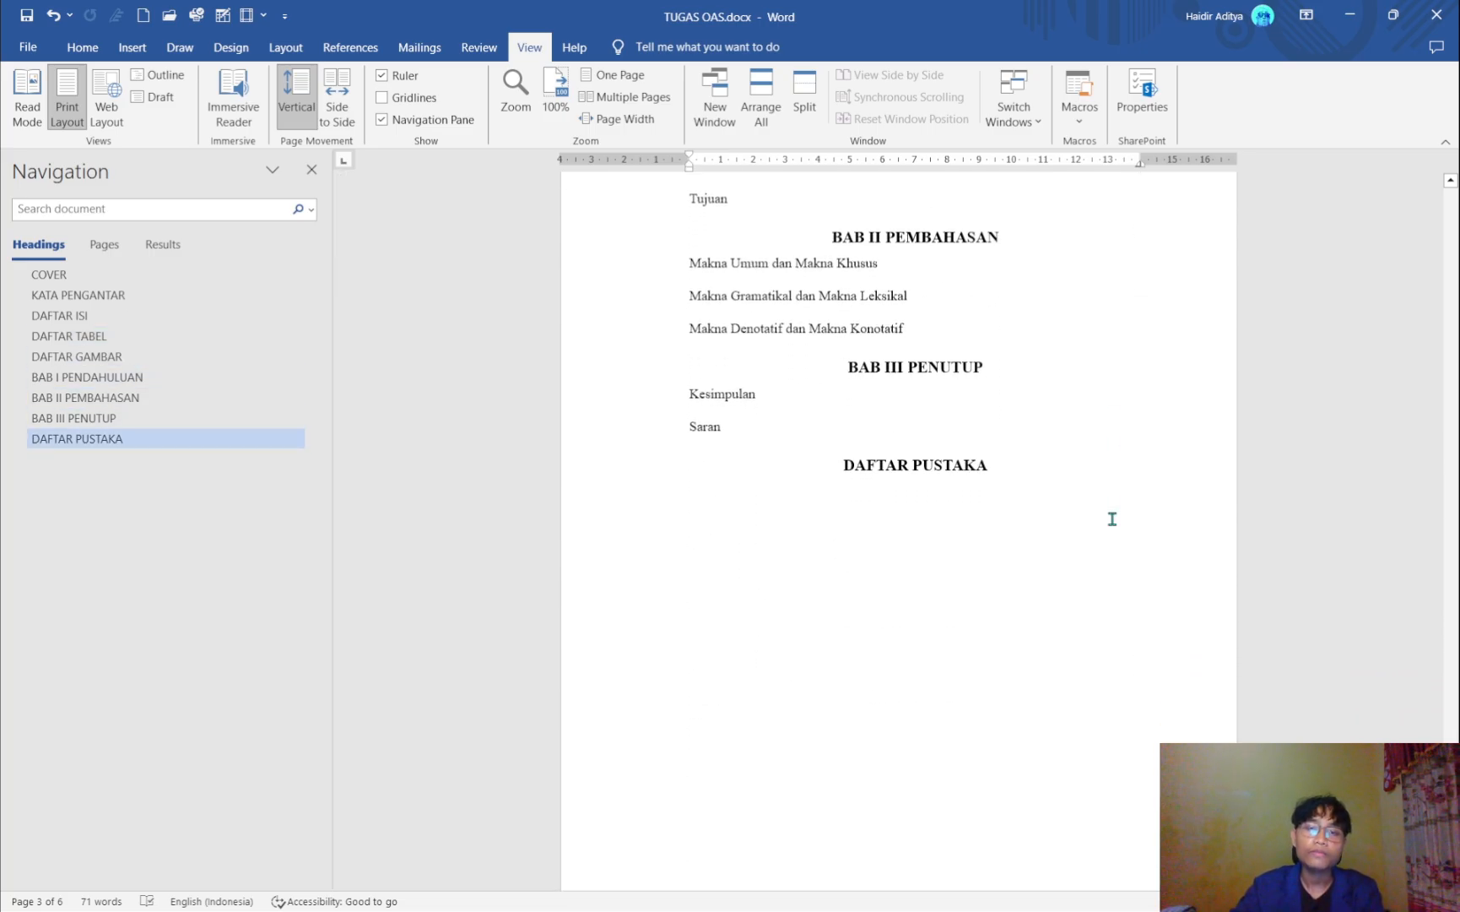
- Apply the Heading 2 style to all subchapter lines under BAB I, BAB II and BAB III, from Latar Belakang to Saran
scroll(1112, 518, "up", 5)
left_click(1004, 401)
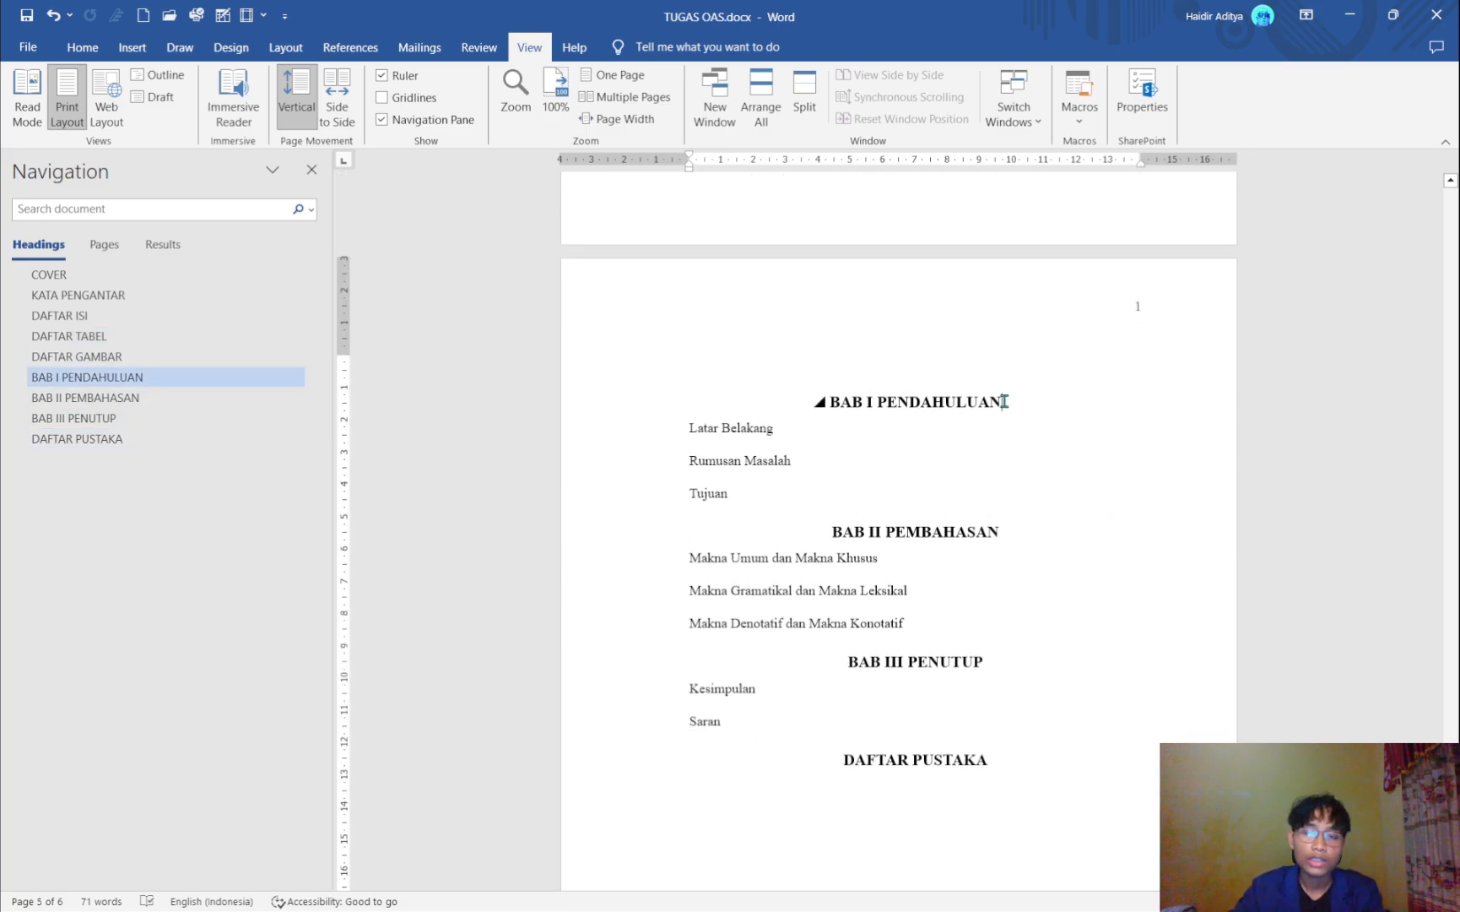
left_click_drag(690, 428, 734, 496)
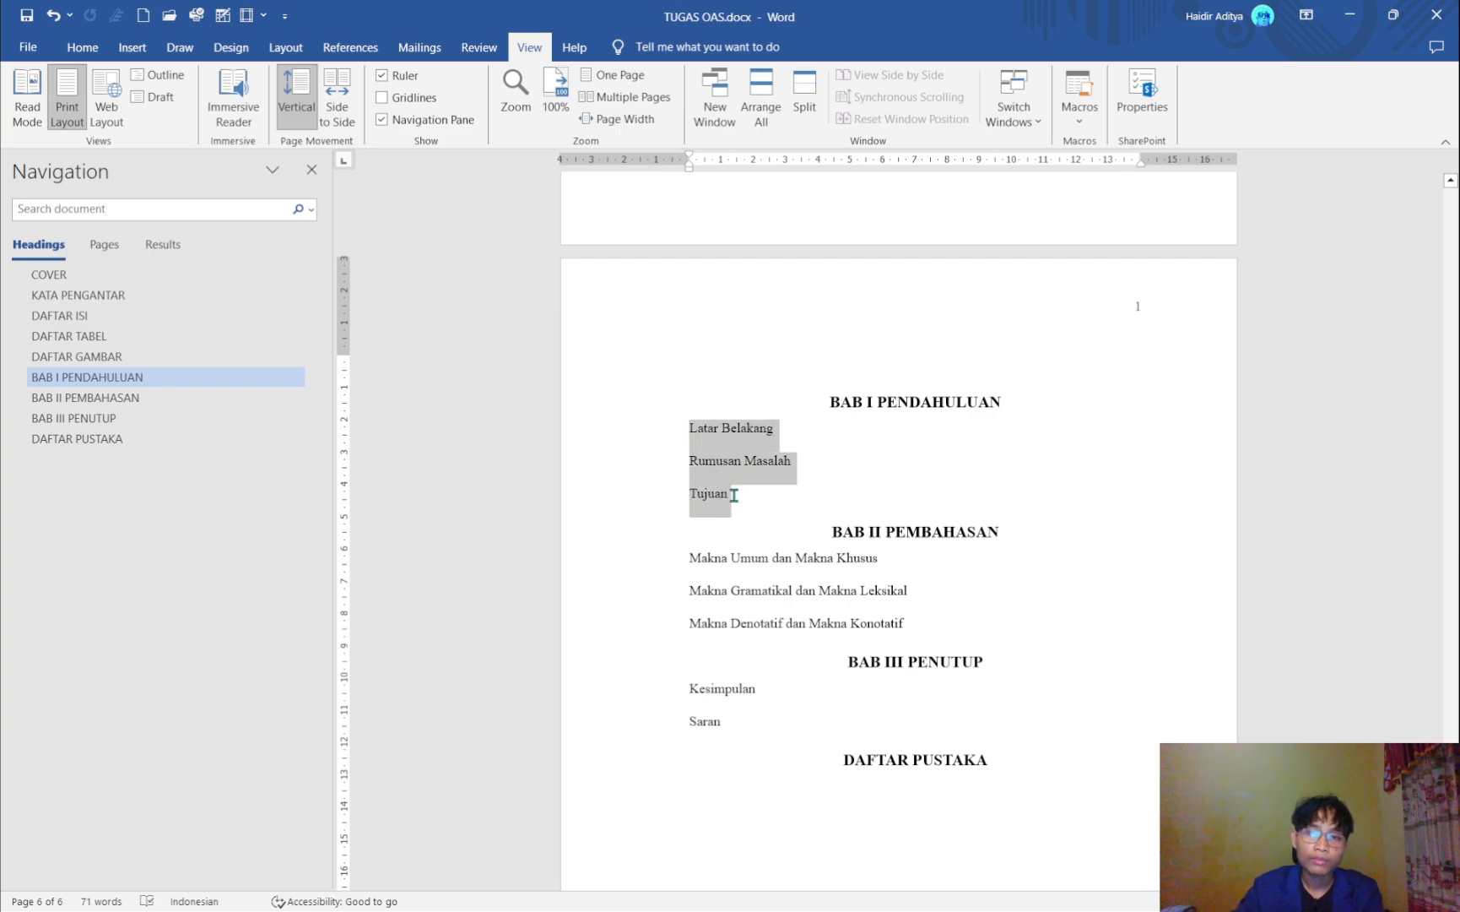
left_click_drag(665, 564, 665, 633, "ctrl")
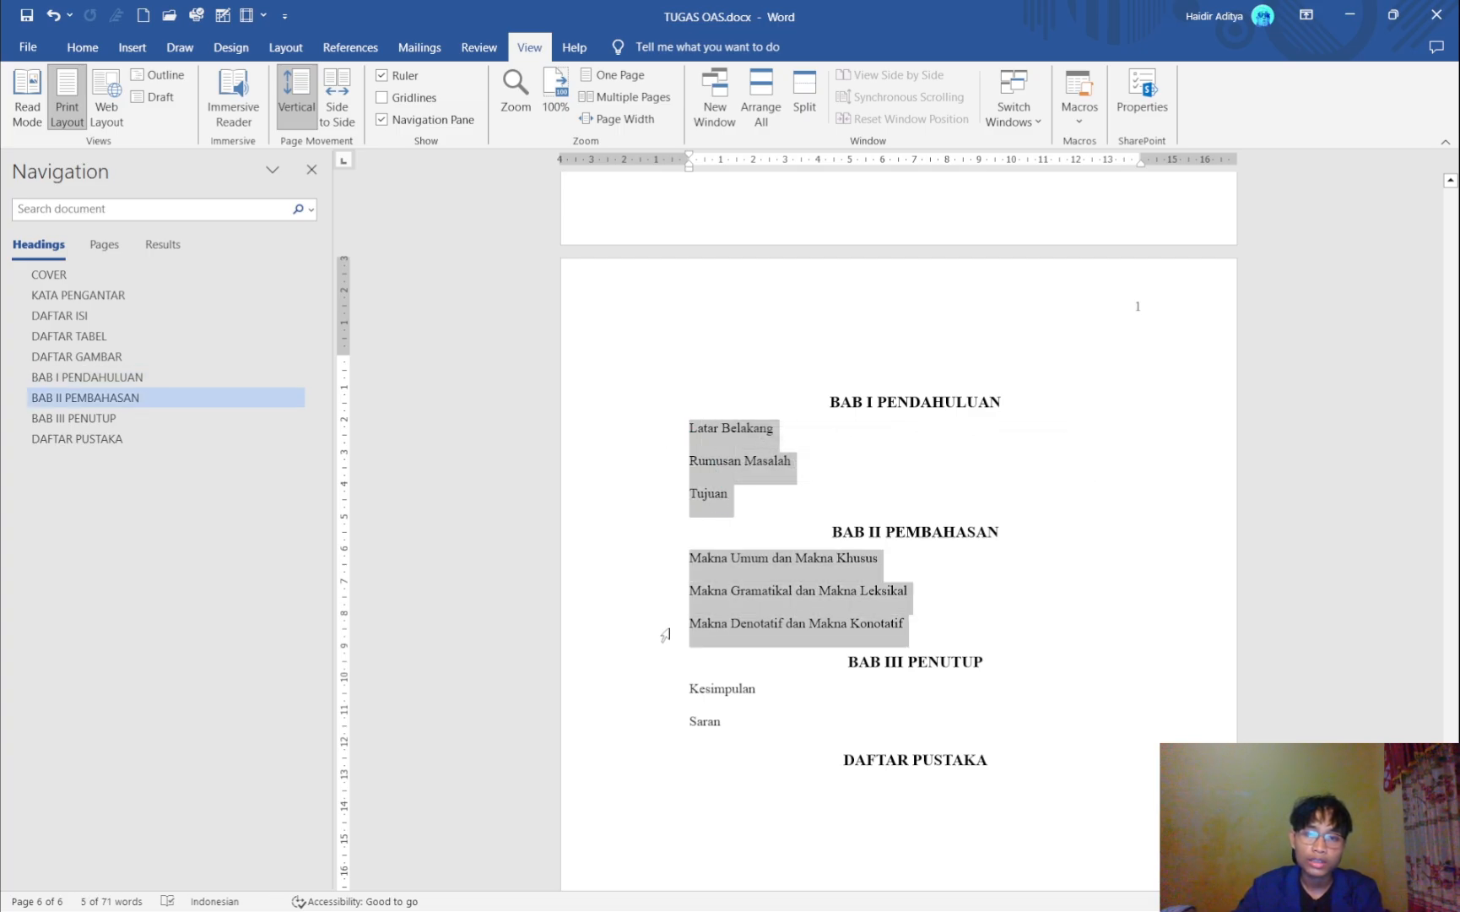
left_click_drag(655, 692, 660, 723, "ctrl")
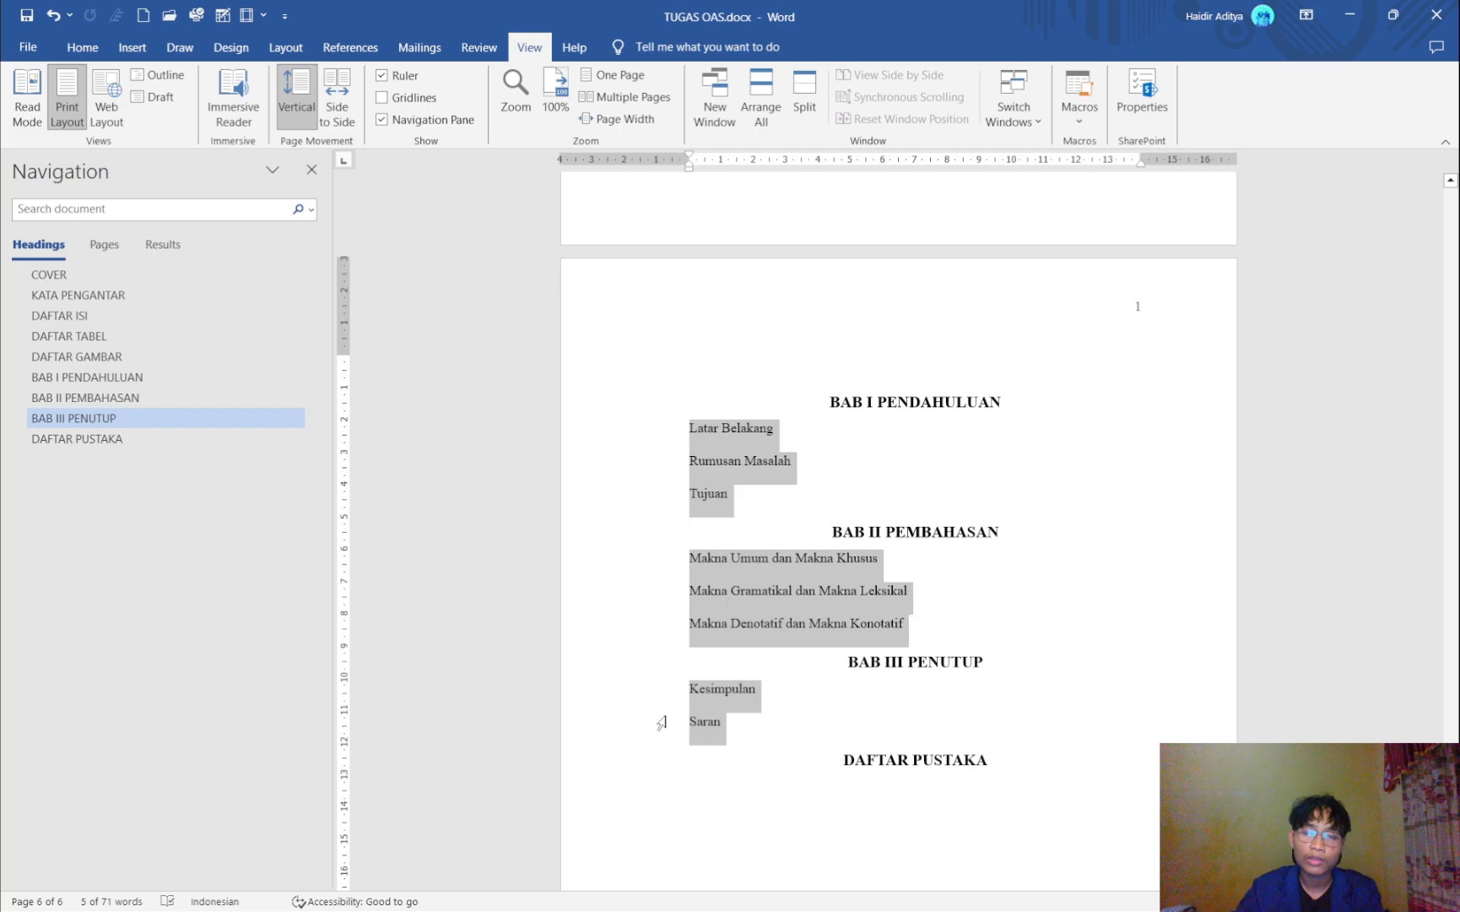
key("alt+h")
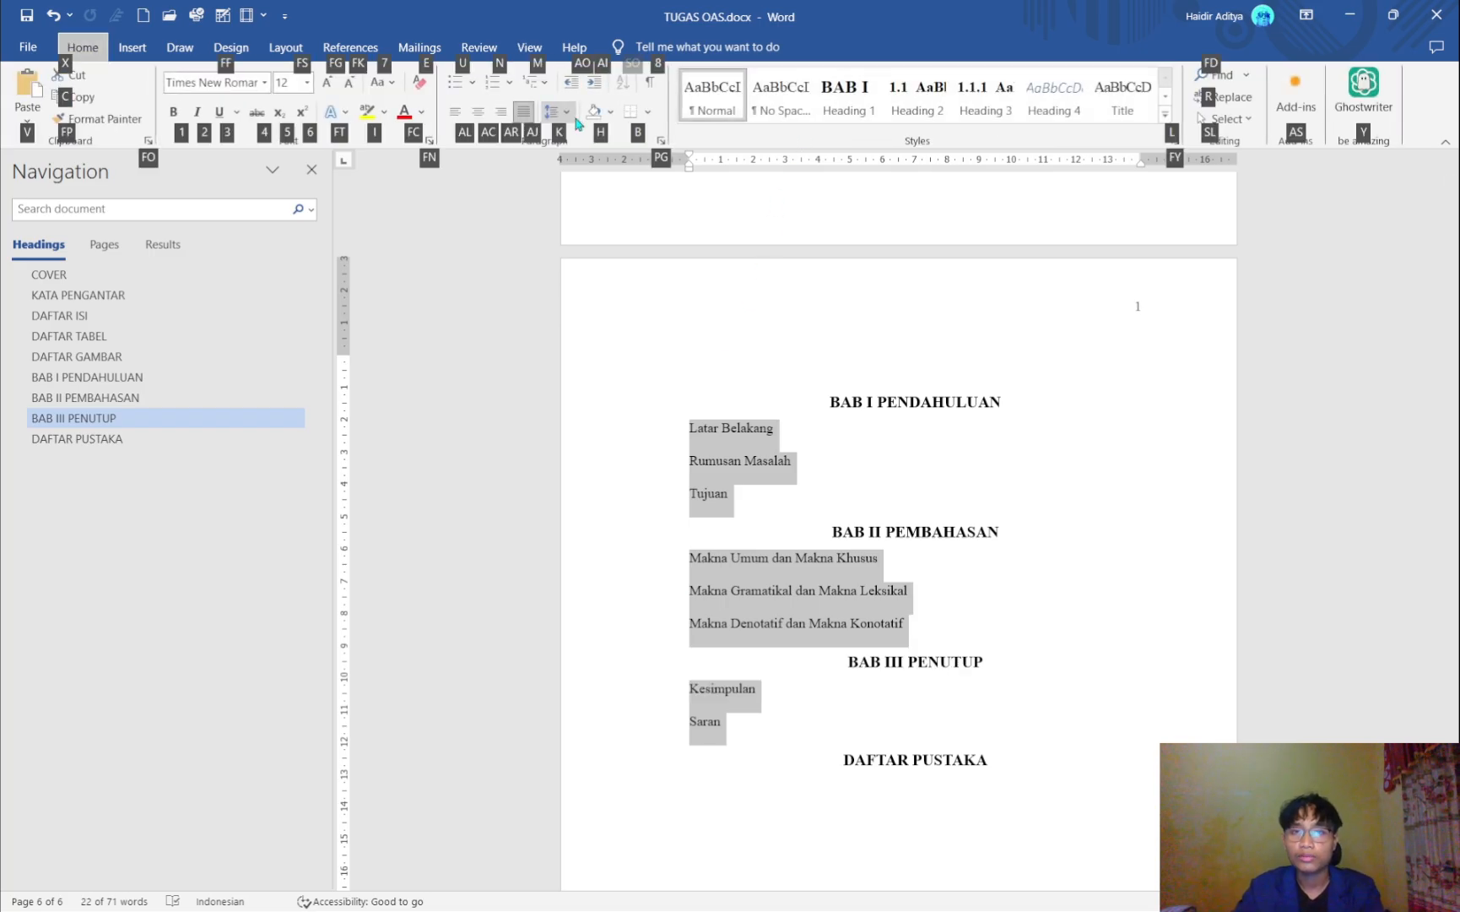
key("Escape")
left_click(895, 96)
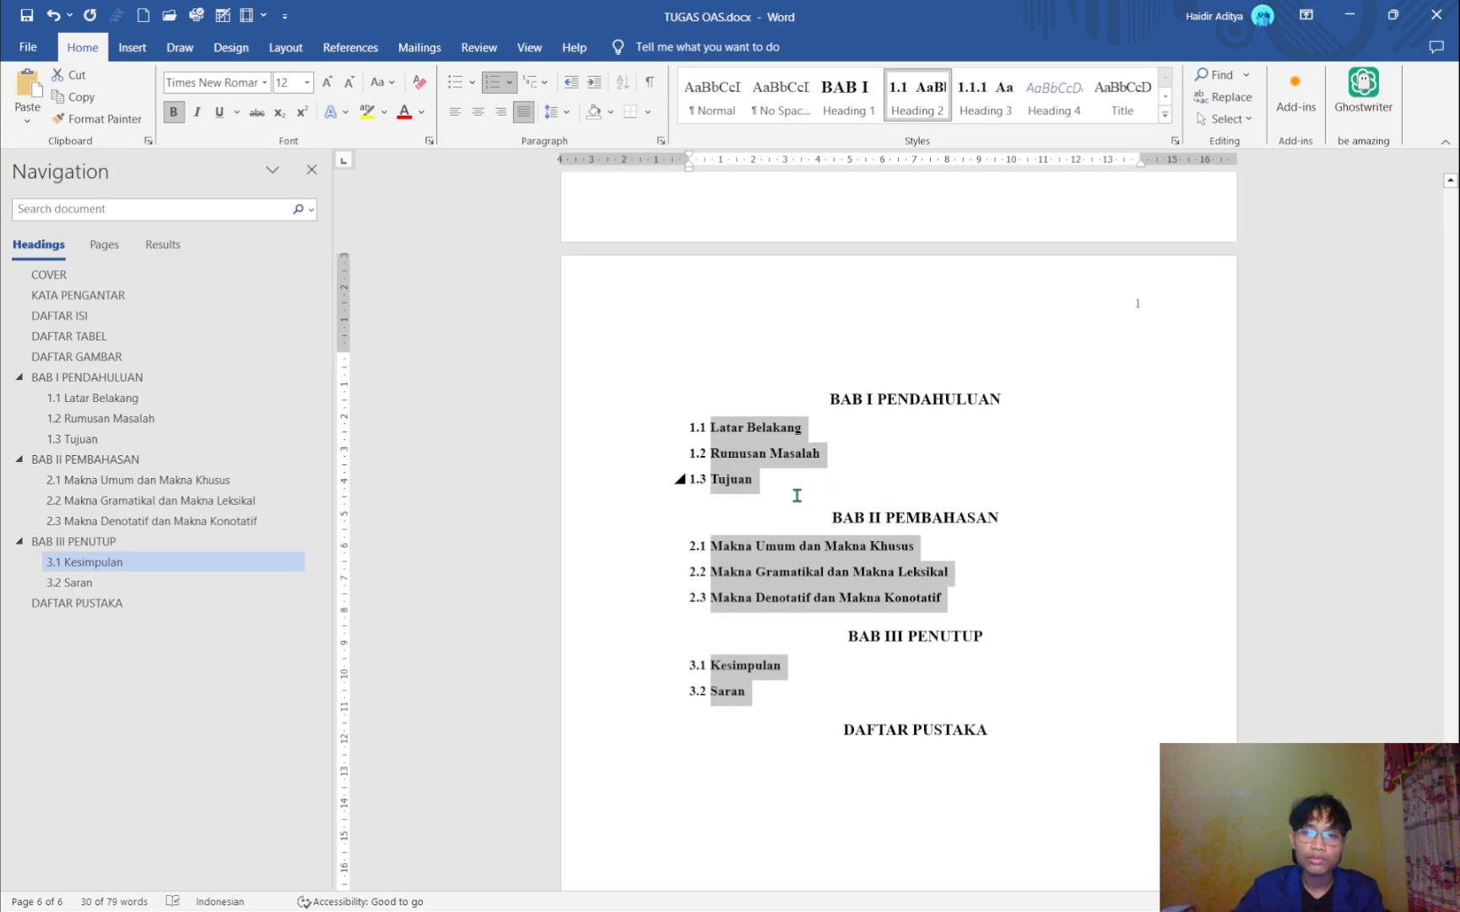
- Update the entire table of contents on the DAFTAR ISI page to include the numbered subheadings
scroll(787, 497, "up", 1)
scroll(786, 498, "up", 15)
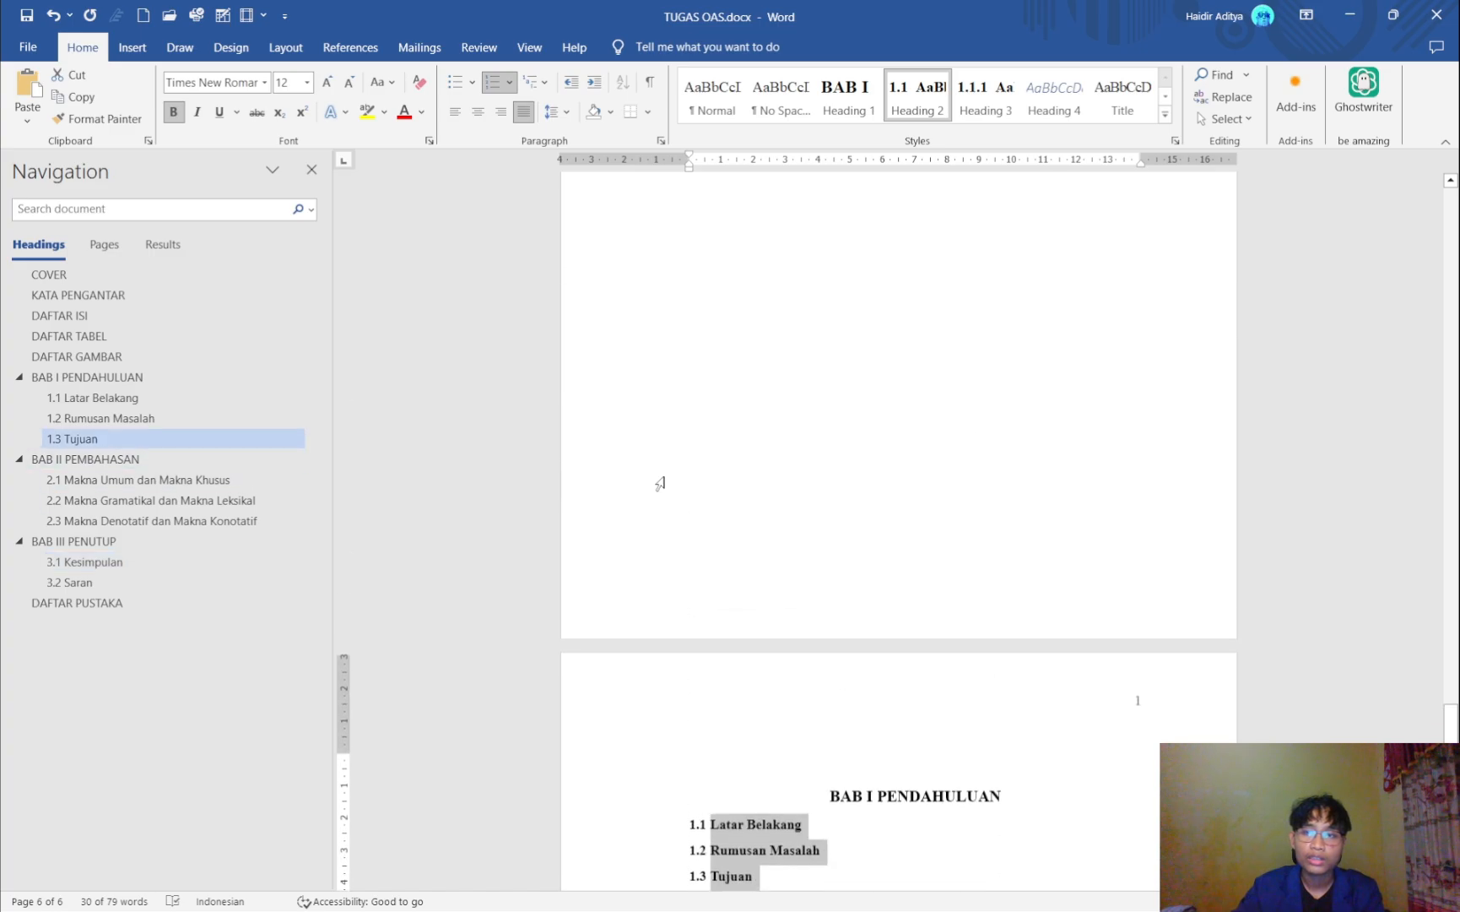
scroll(766, 523, "up", 14)
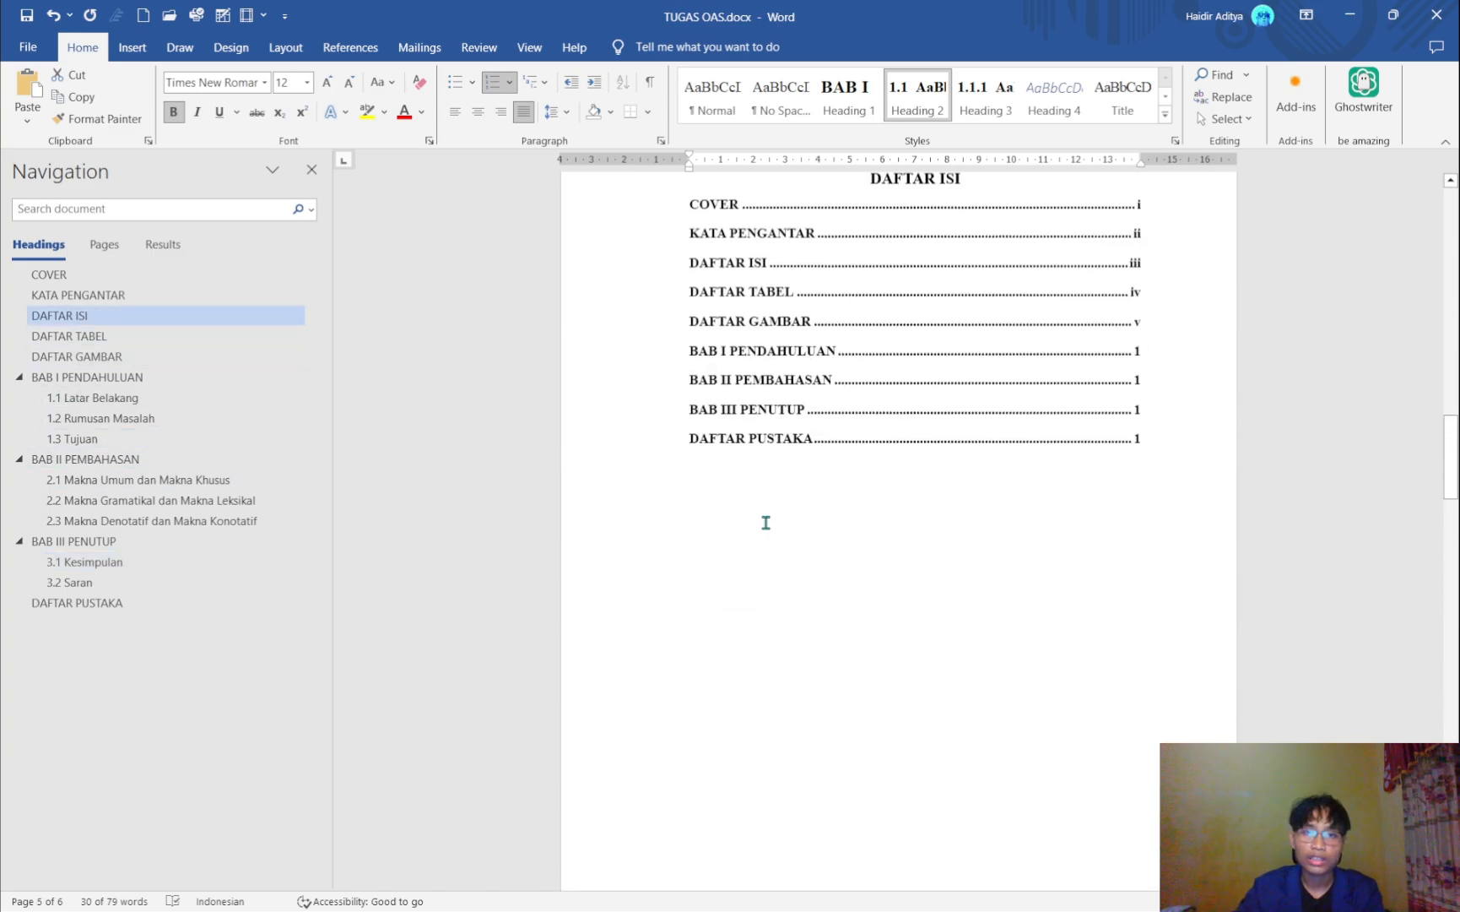
left_click(886, 707)
scroll(948, 625, "down", 3)
left_click(962, 605)
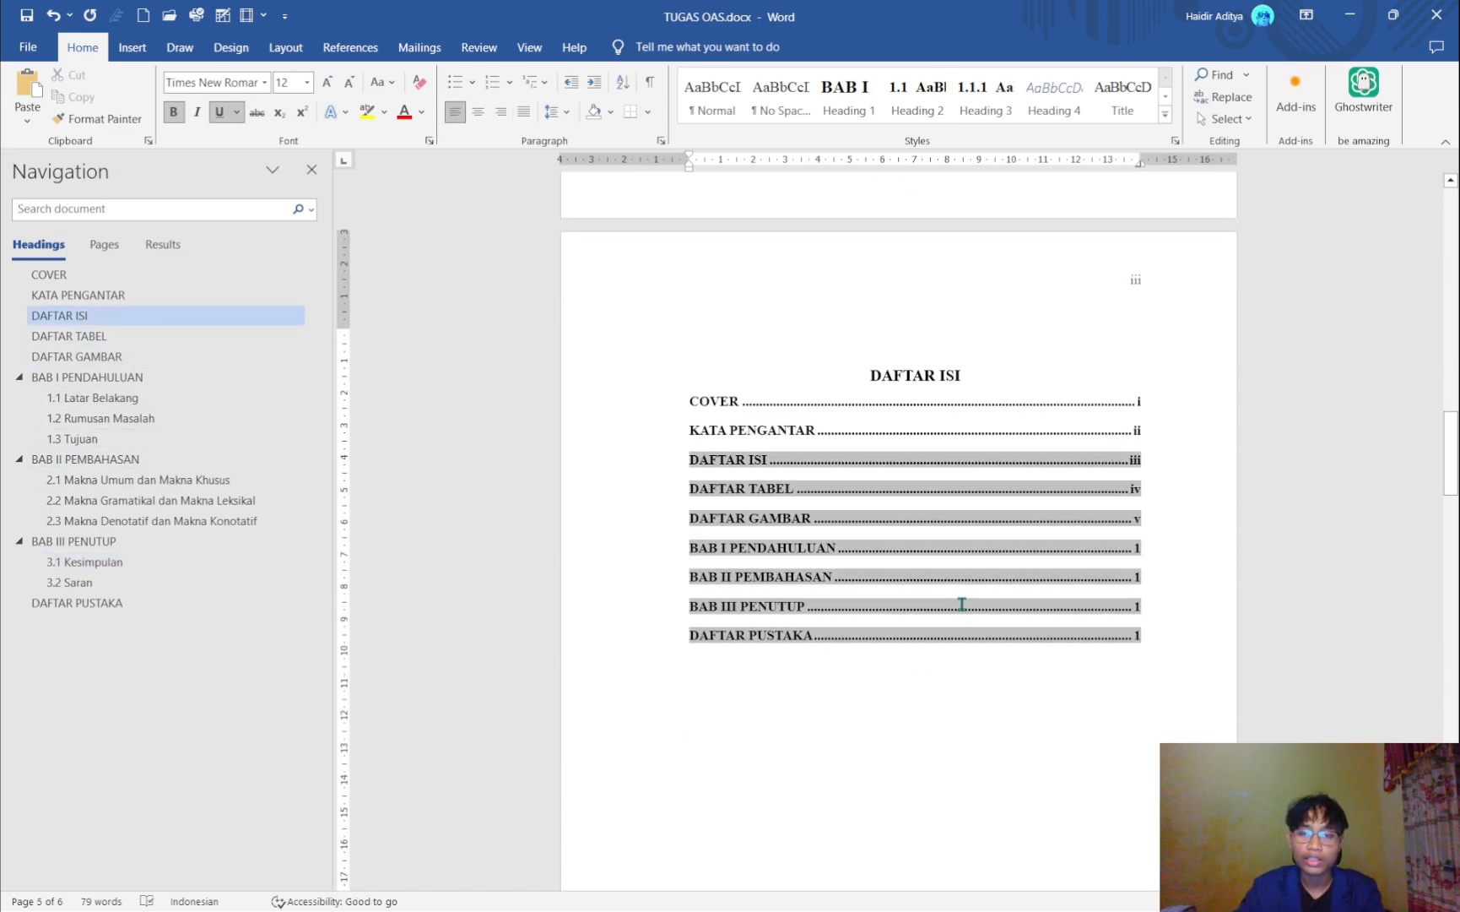
key("alt")
key("s")
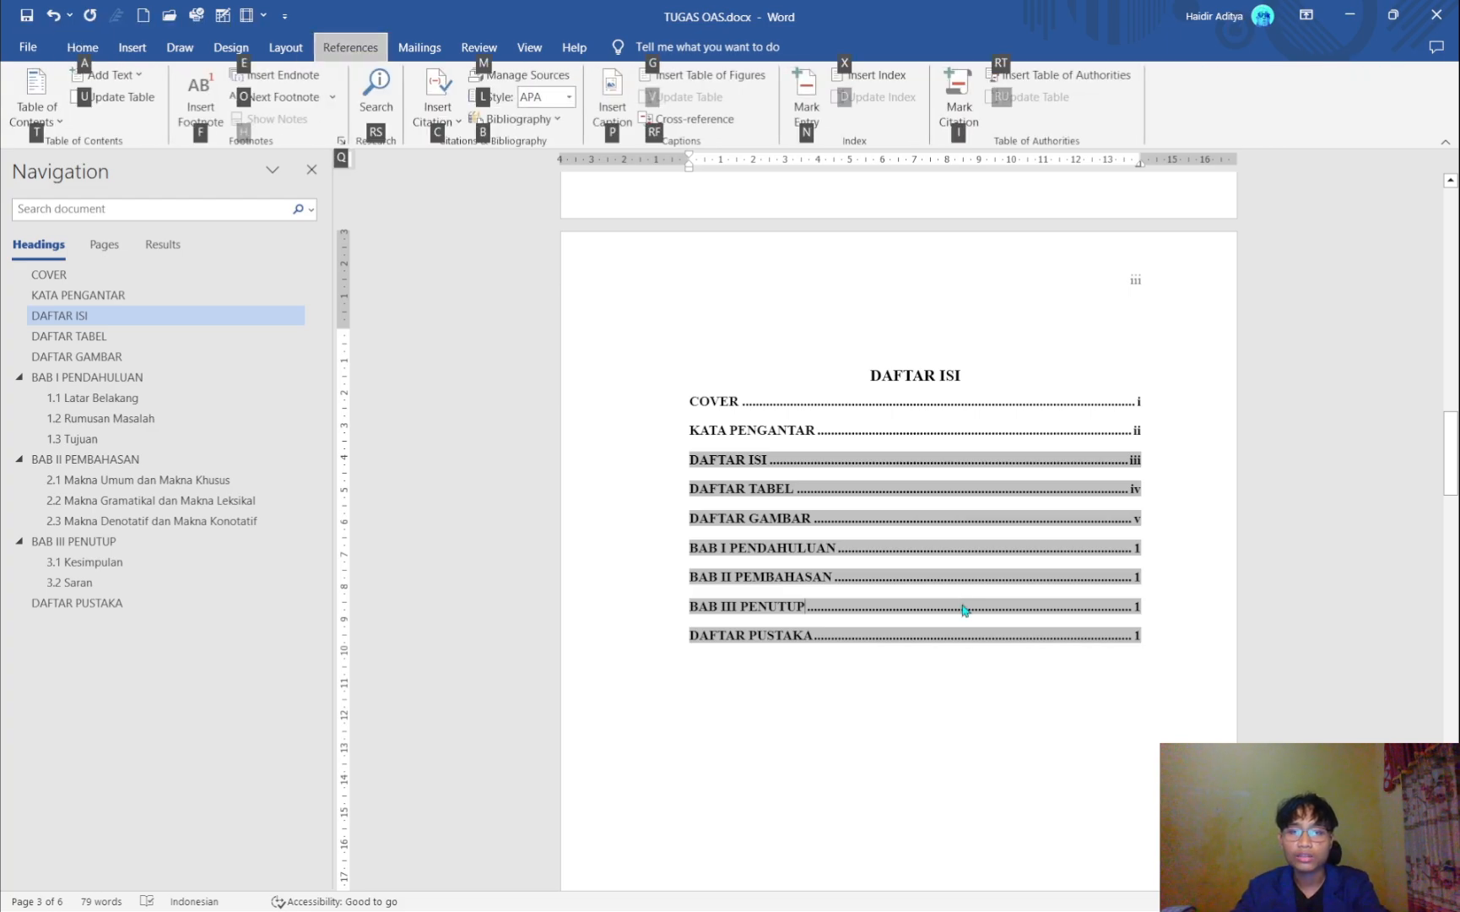
key("u")
scroll(962, 604, "down", 3)
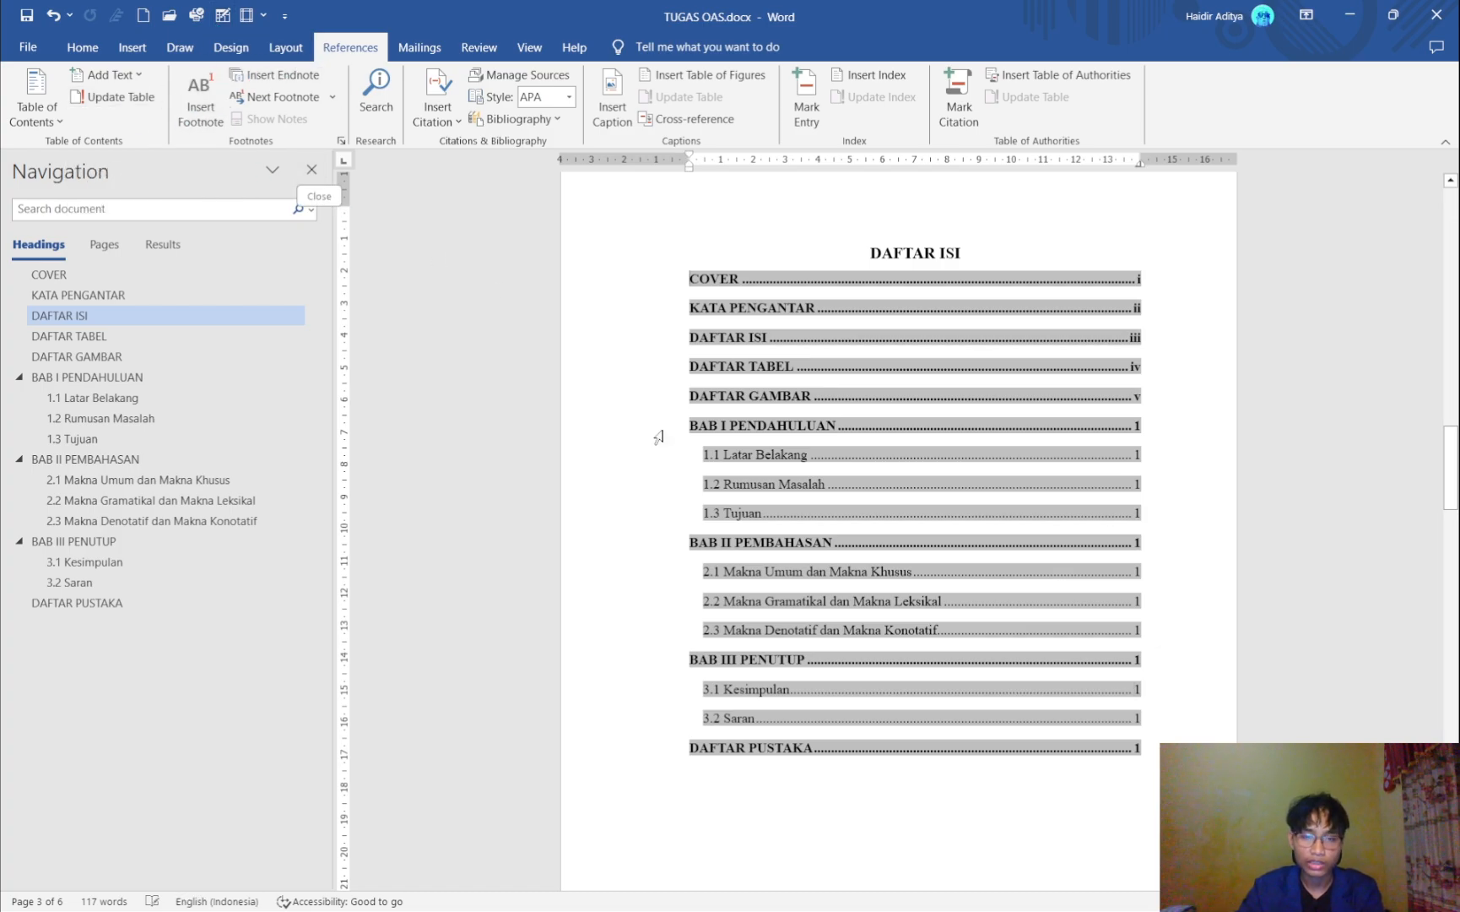
scroll(985, 614, "down", 2)
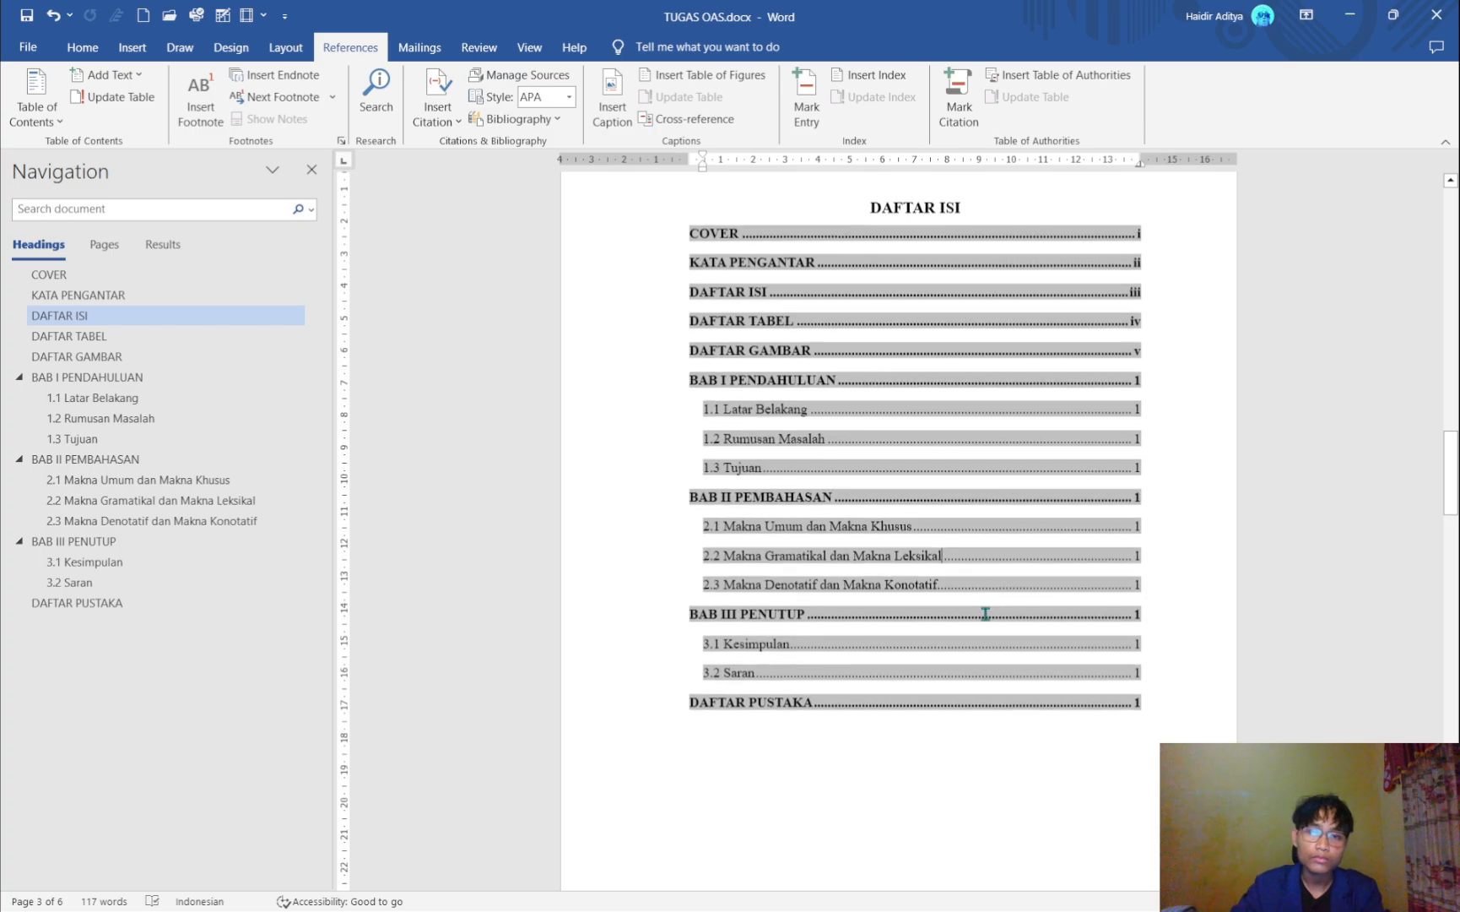
scroll(985, 614, "up", 7)
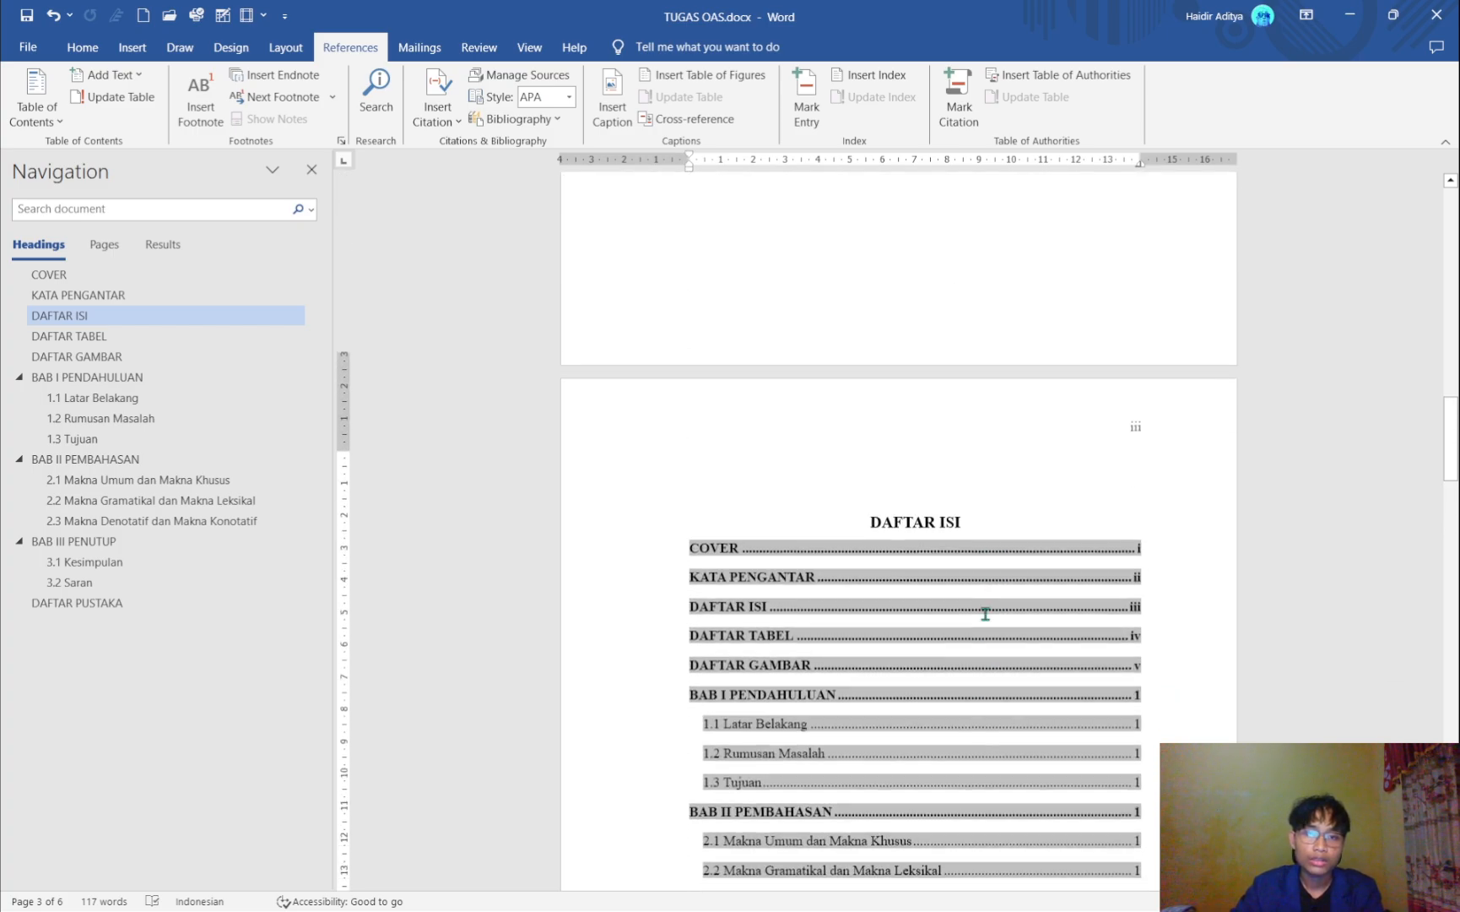
- Add an empty body line below the subheading 2.1 Makna Umum dan Makna Khusus
scroll(985, 614, "down", 6)
scroll(985, 613, "down", 15)
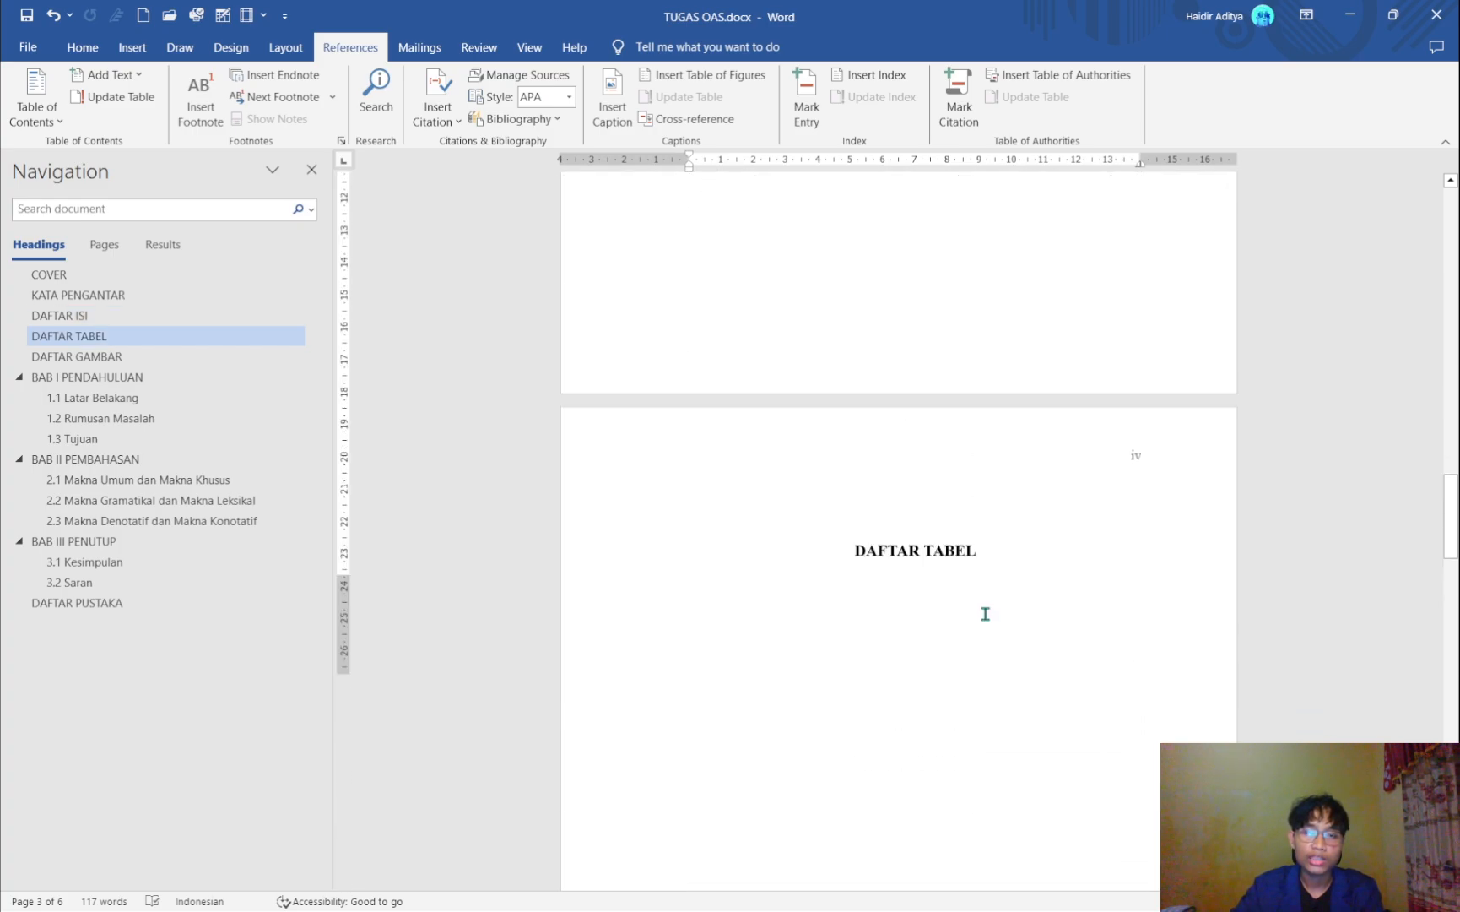
scroll(985, 614, "down", 18)
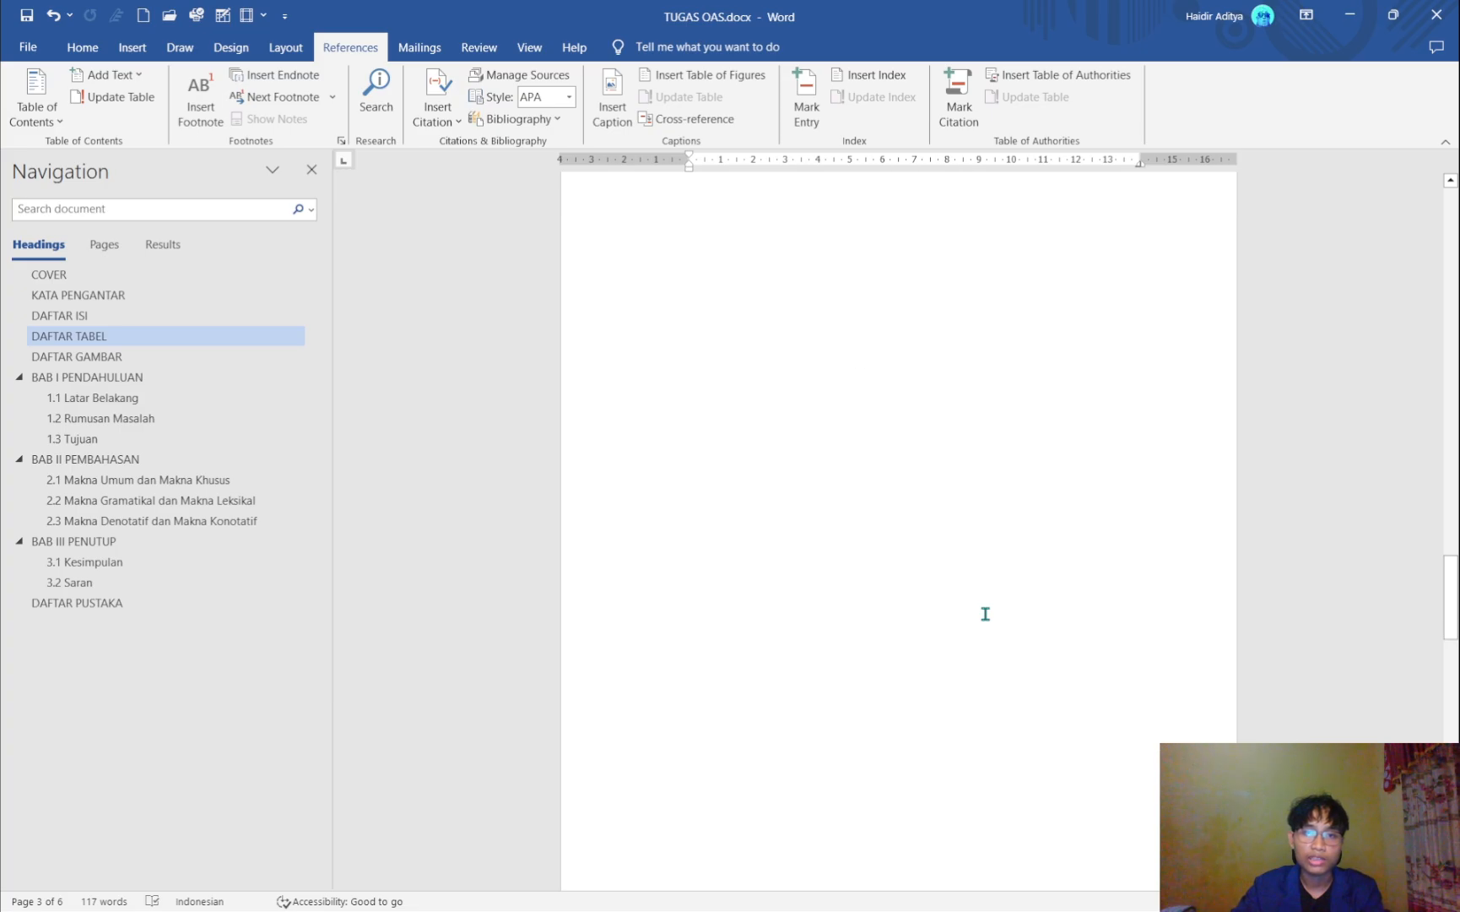
scroll(985, 613, "down", 6)
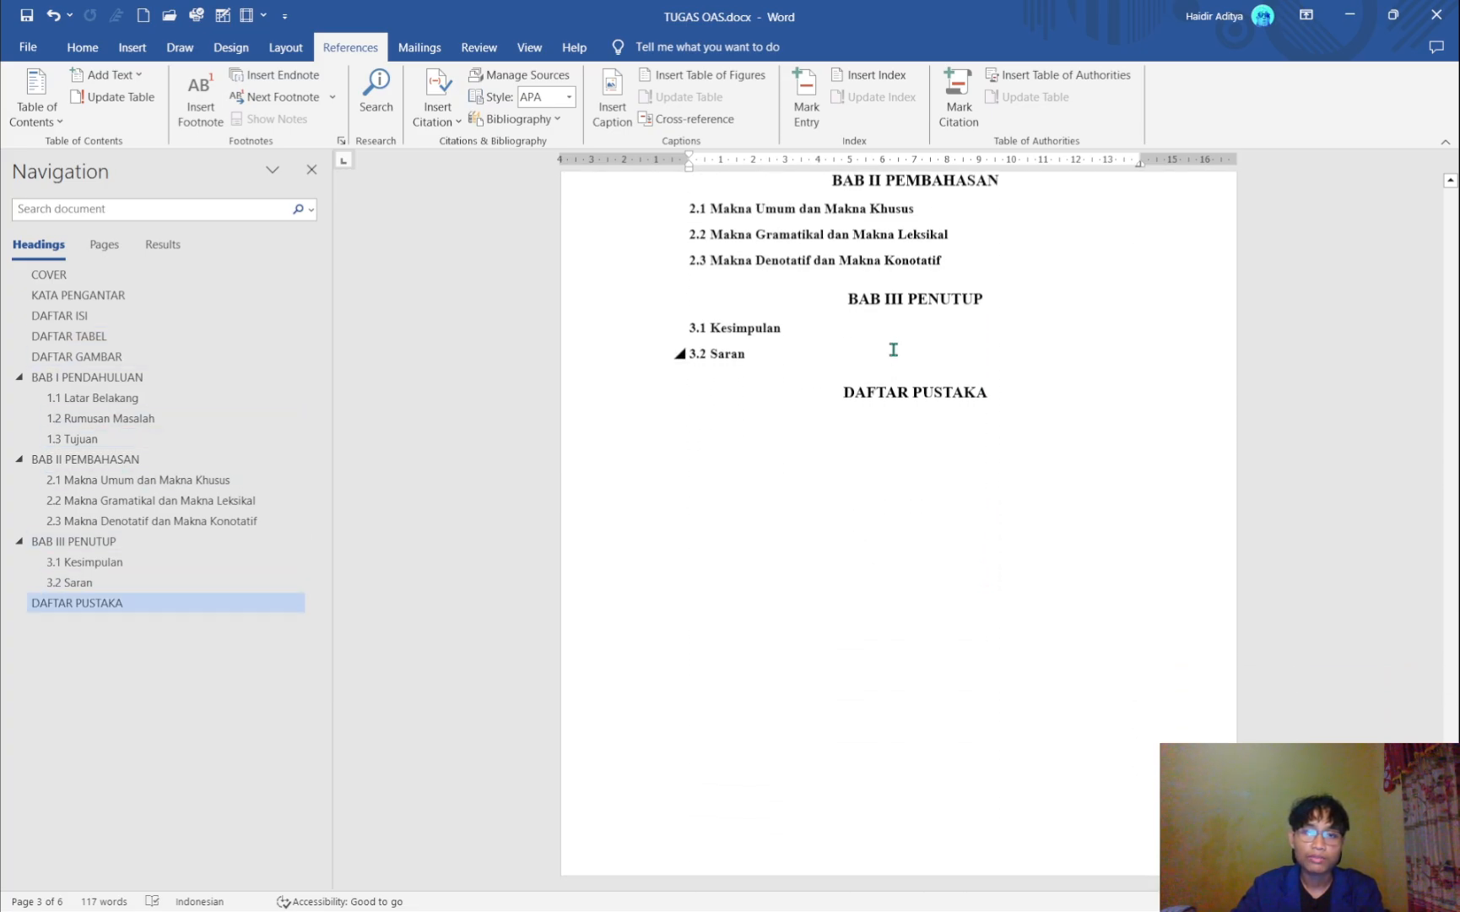
scroll(979, 596, "up", 4)
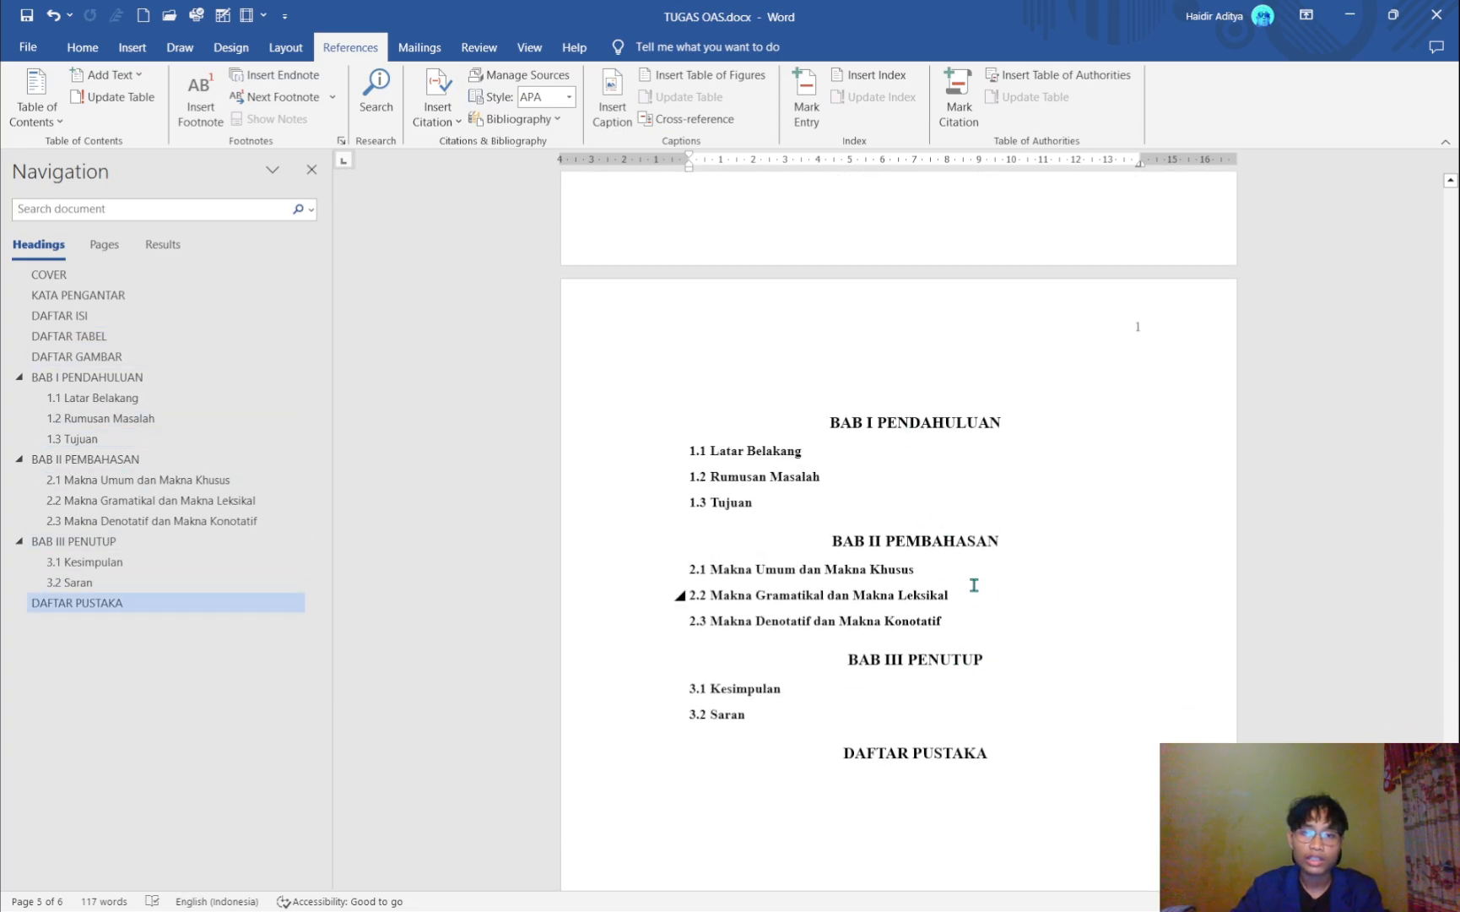
left_click(959, 525)
key("Down")
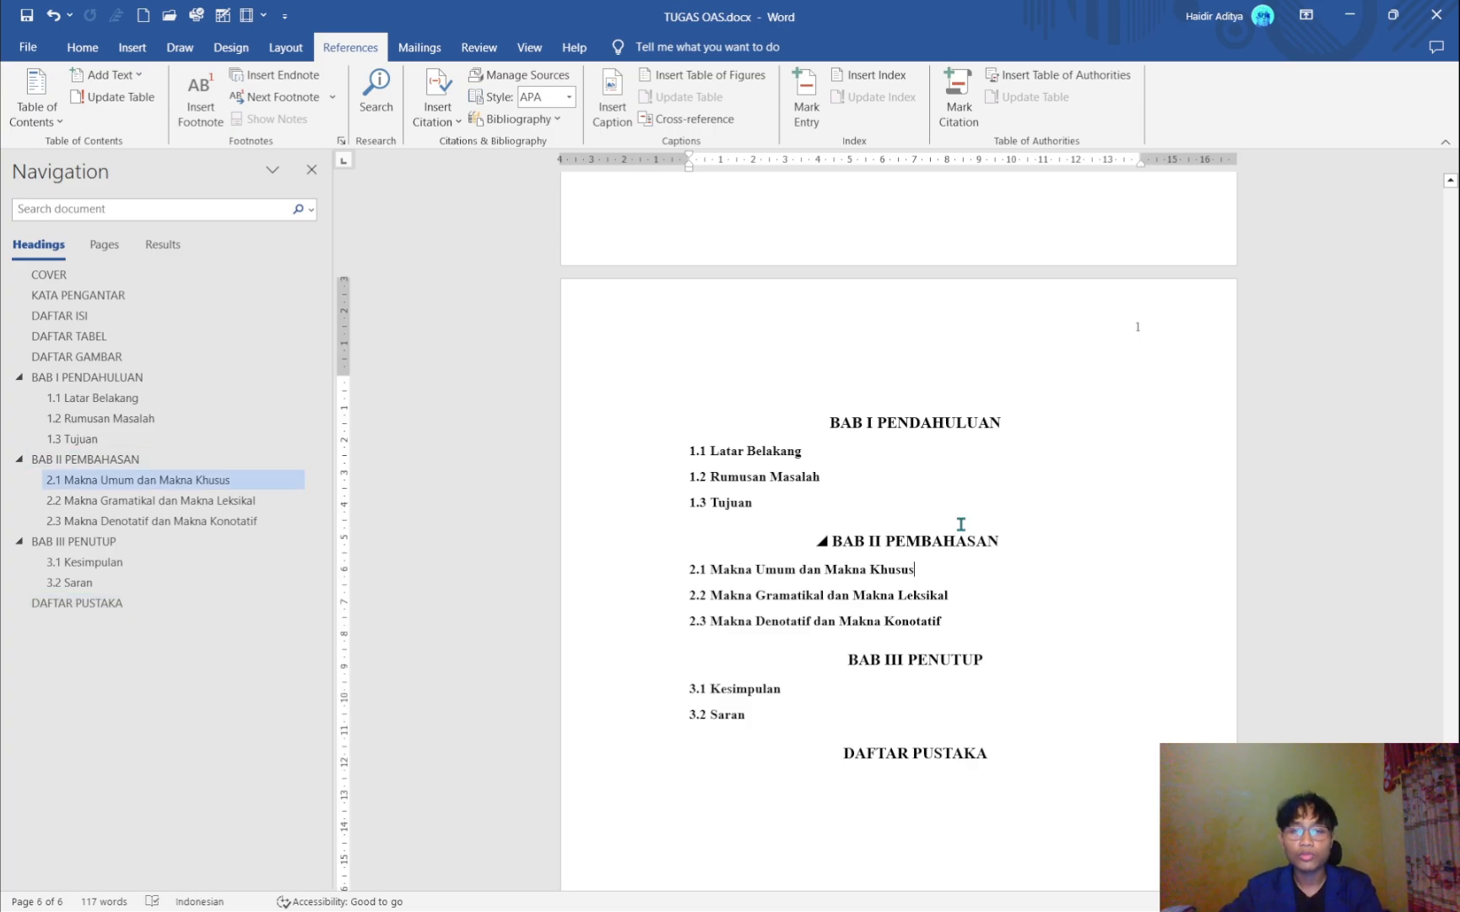
key("Return")
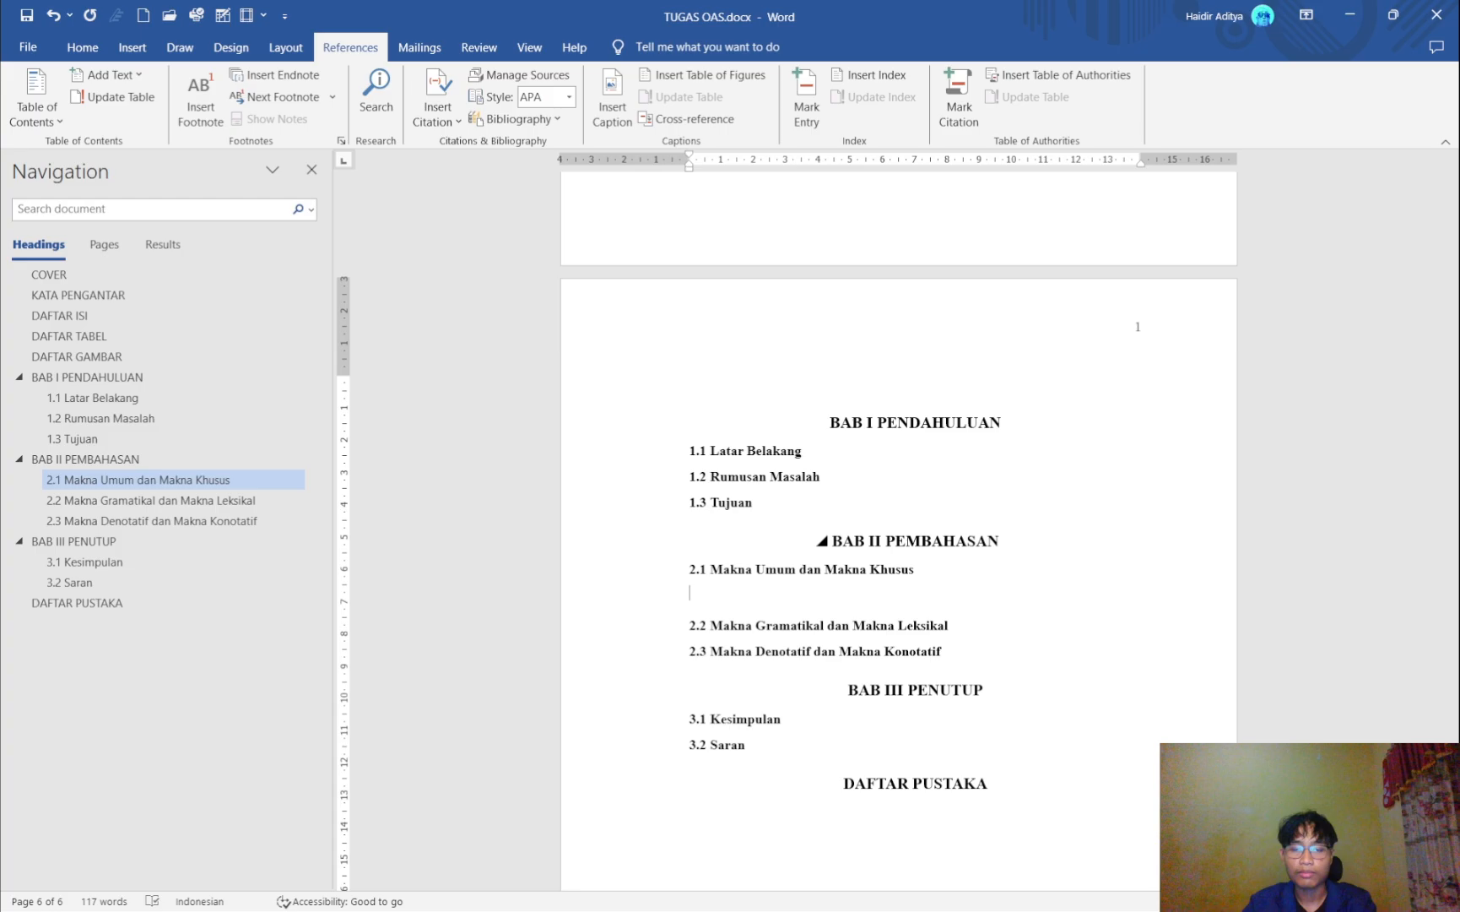
- Insert a table with three columns and two rows on the empty line below subheading 2.1
key("alt+n")
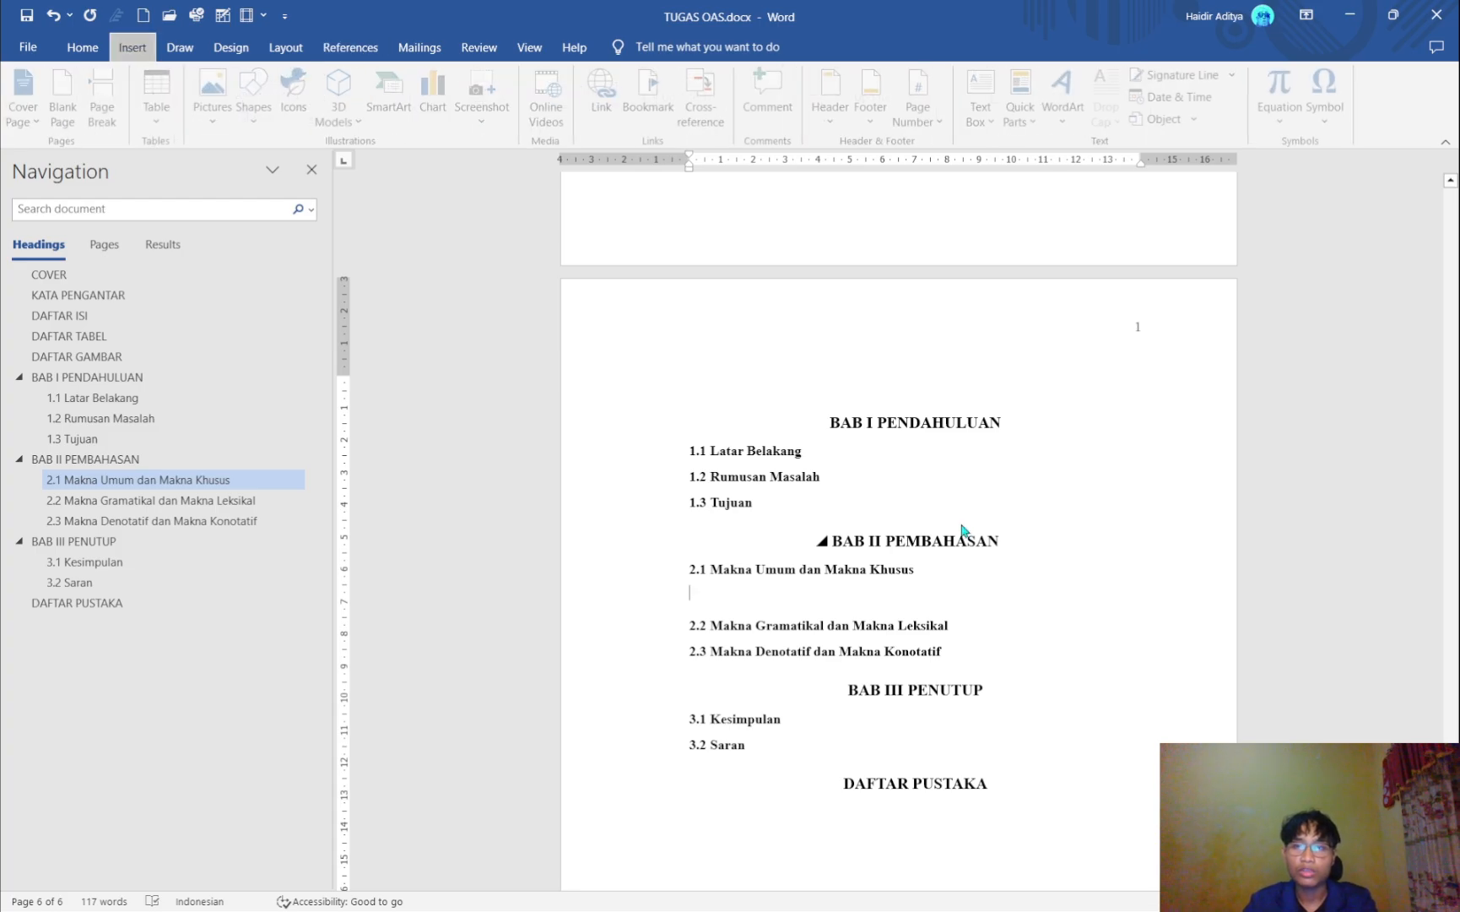
key("t")
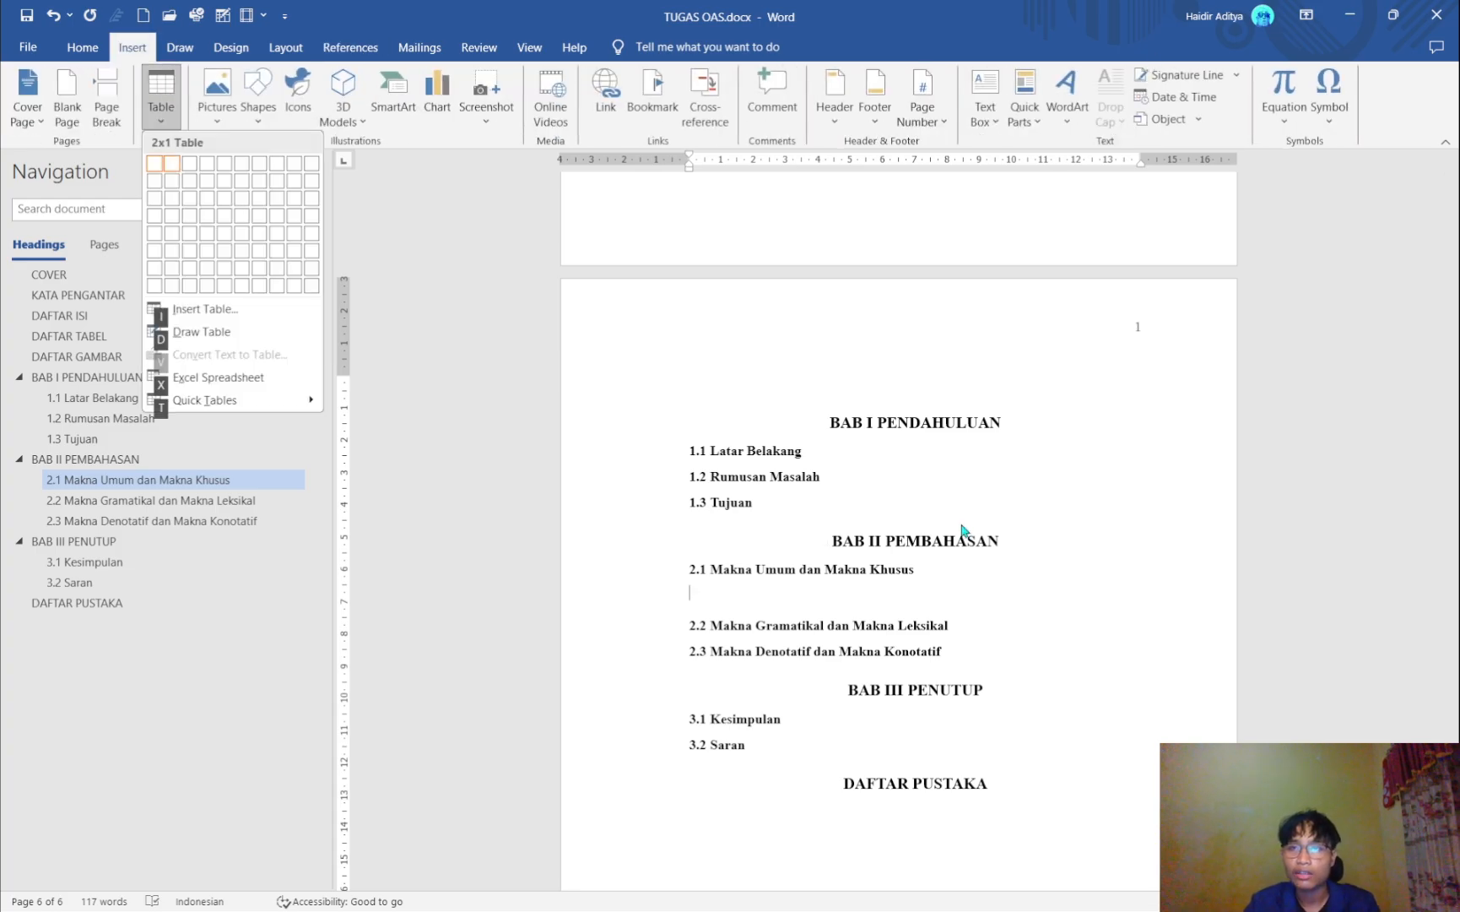
key("Down")
key("Right")
key("Return")
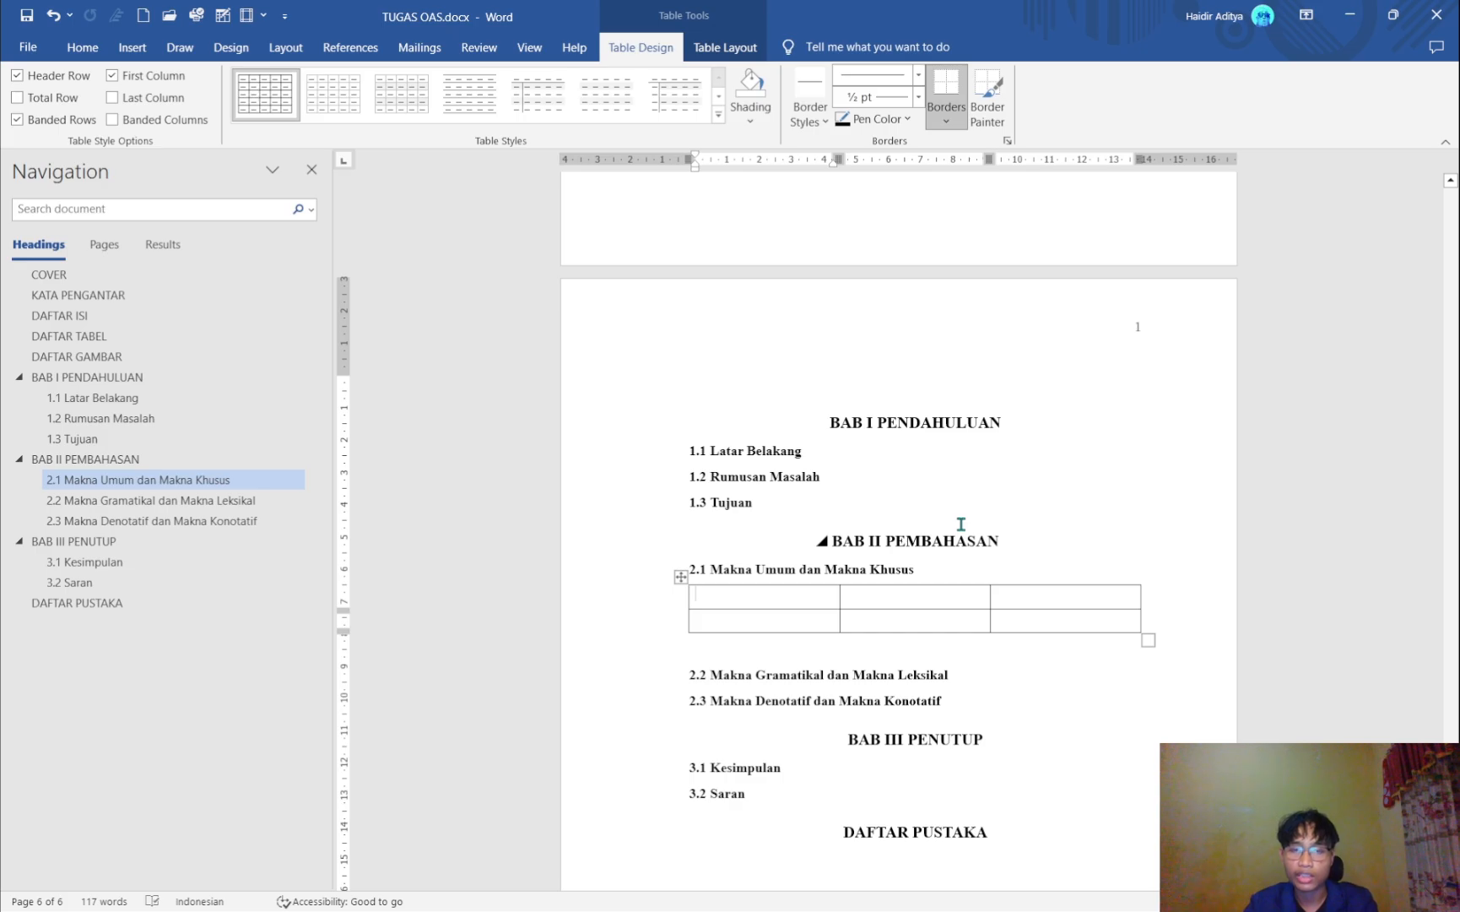
- Start a caption for the table under 2.1 Makna Umum dan Makna Khusus and define its label as "gambar"
right_click(682, 576)
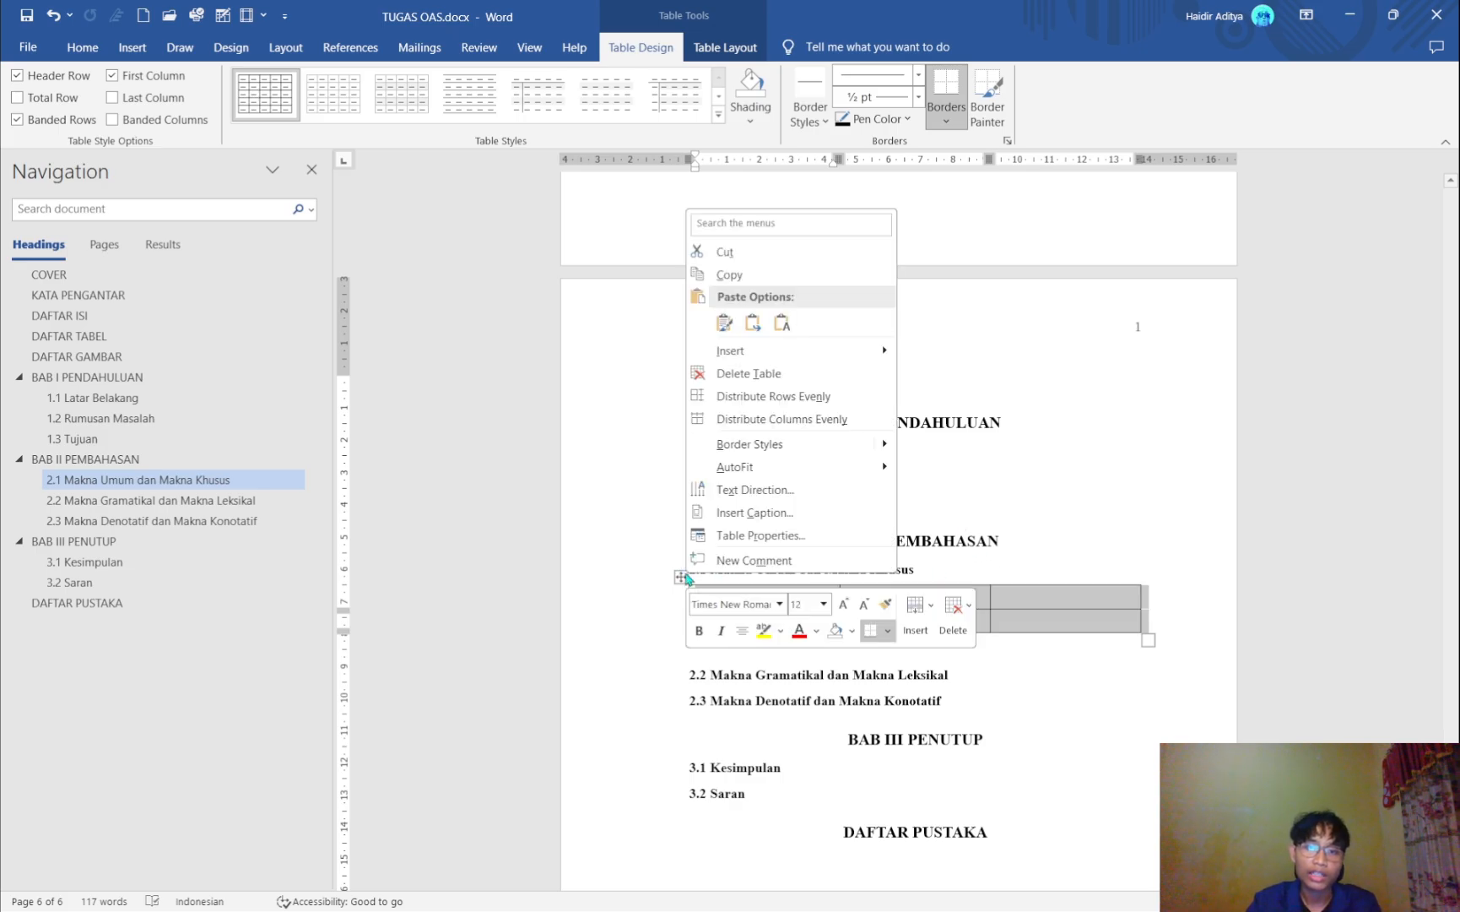
left_click(764, 512)
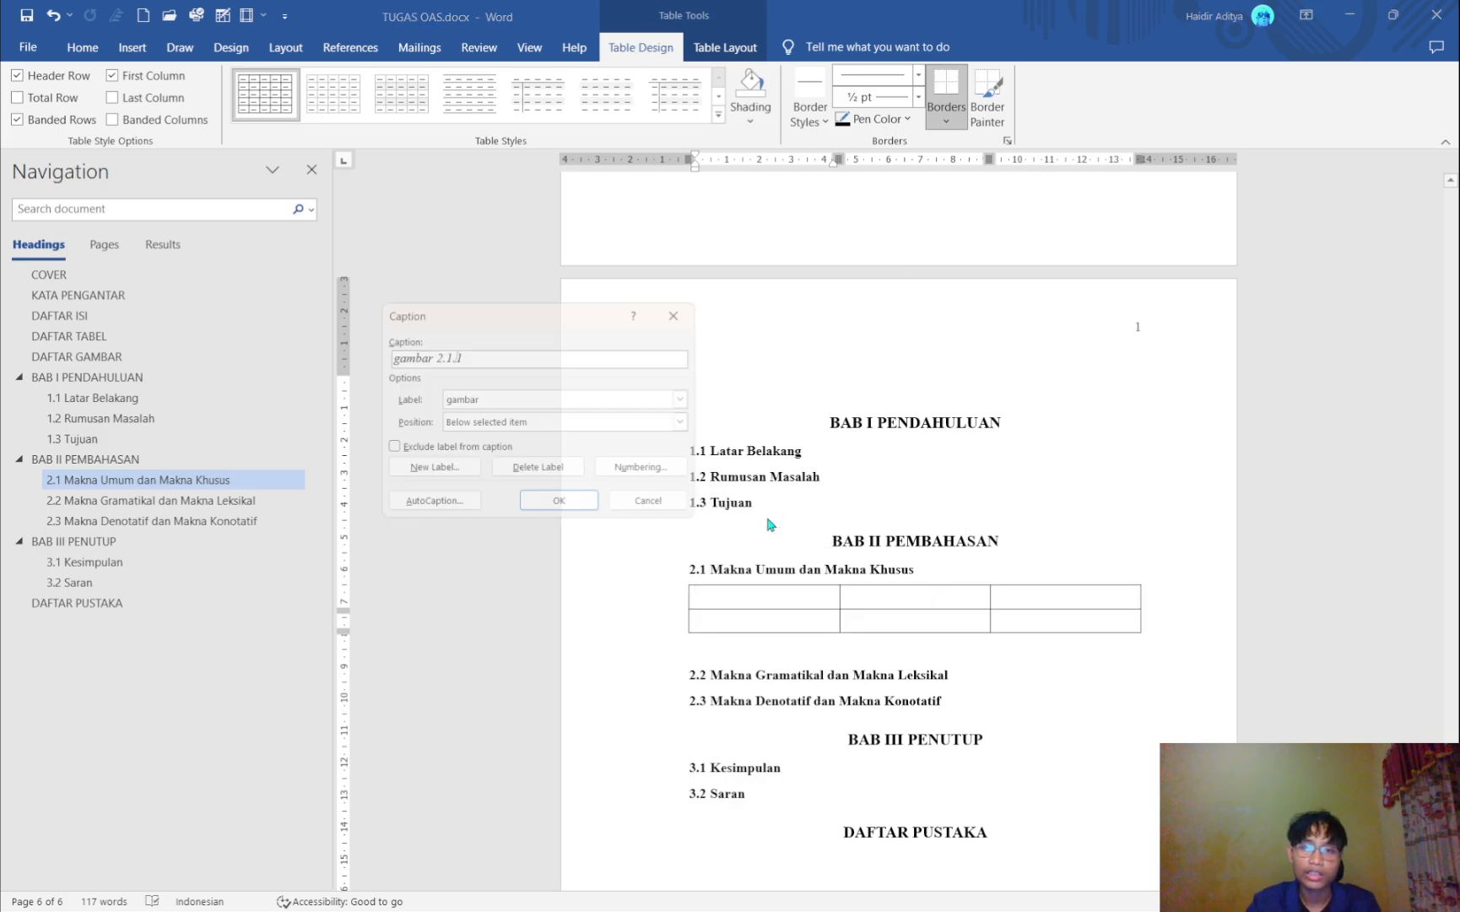
left_click(516, 399)
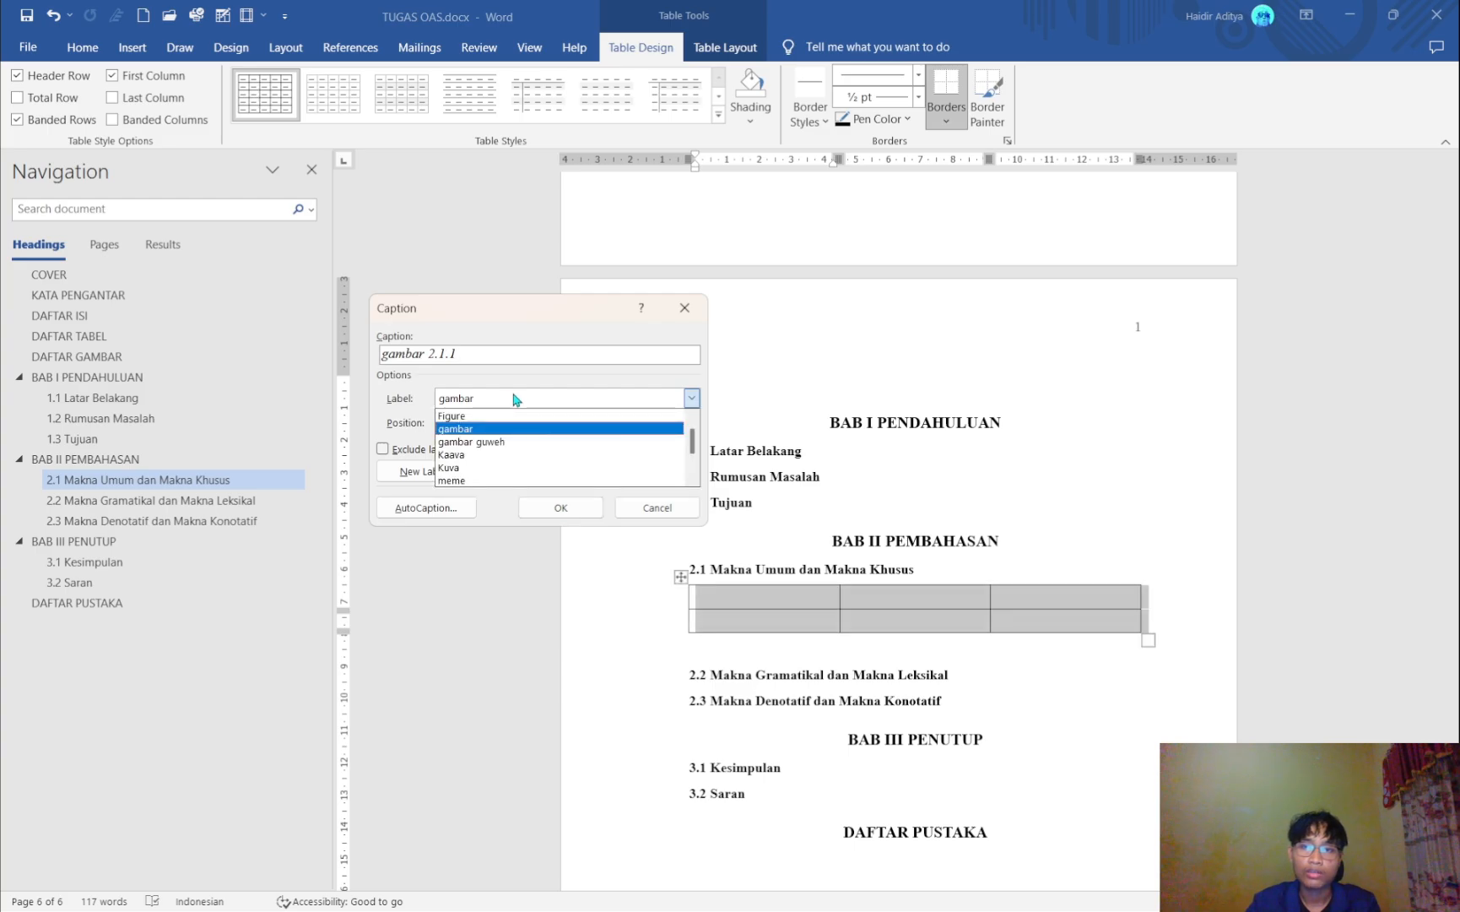
left_click(462, 420)
left_click(424, 472)
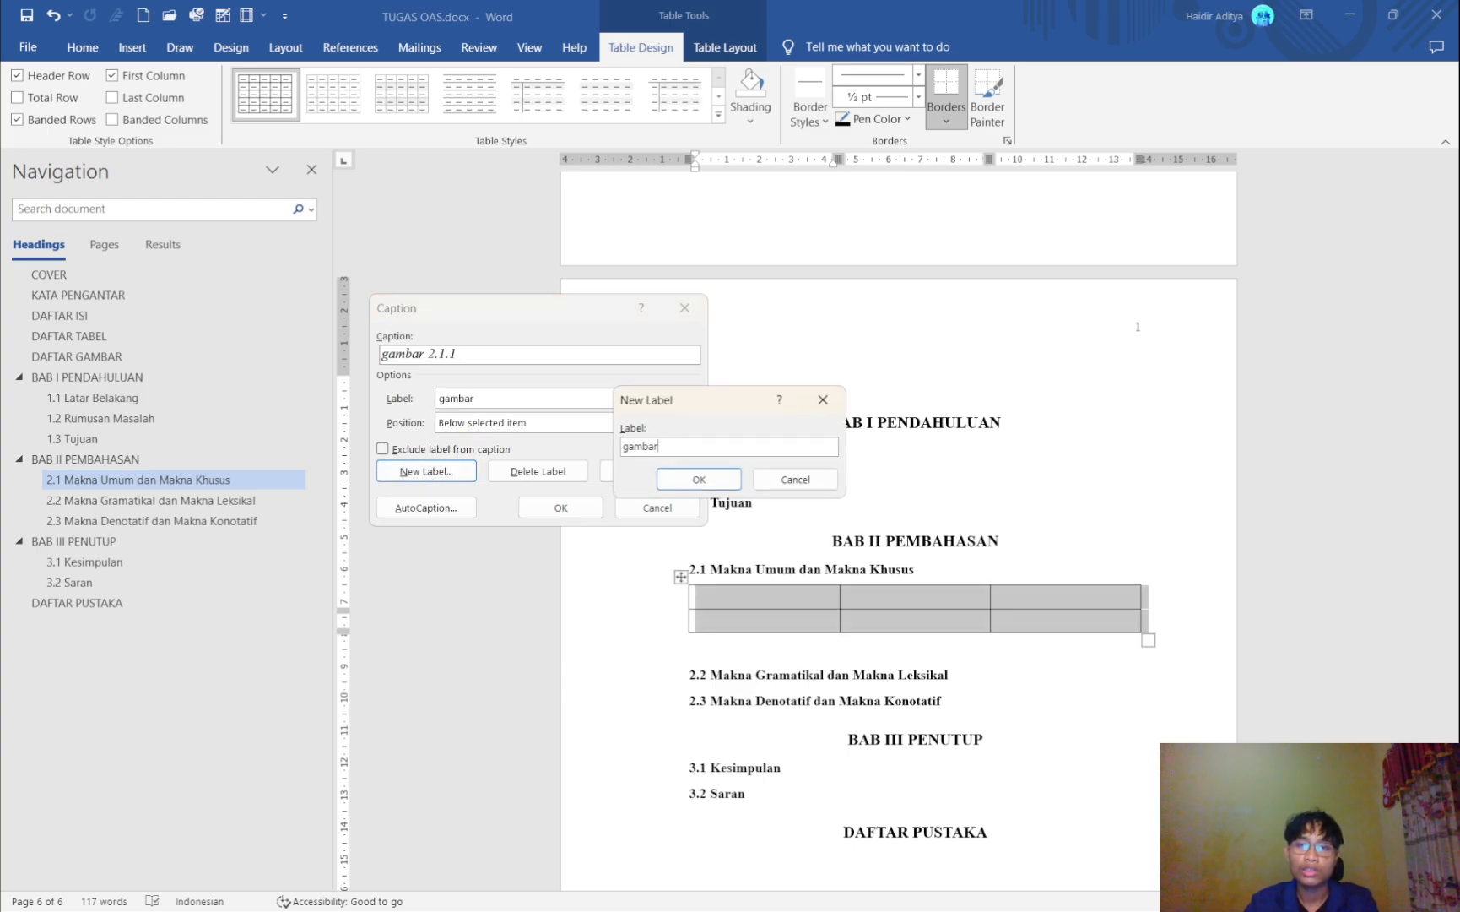
type("gambar")
key("Return")
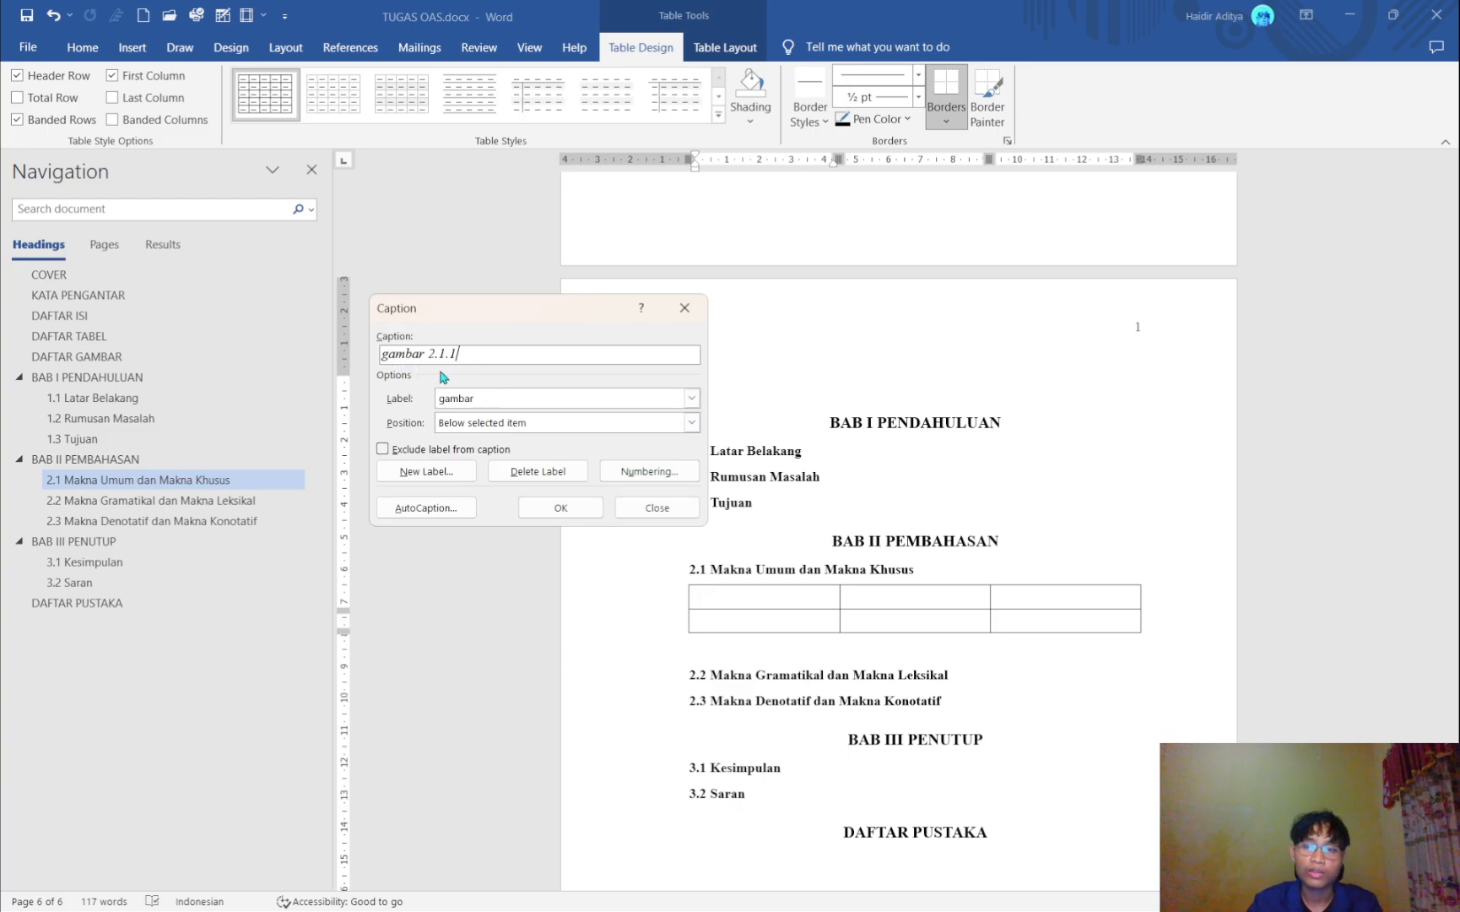
- Try the position above the table for the caption, and settle on Below selected item
left_click(592, 427)
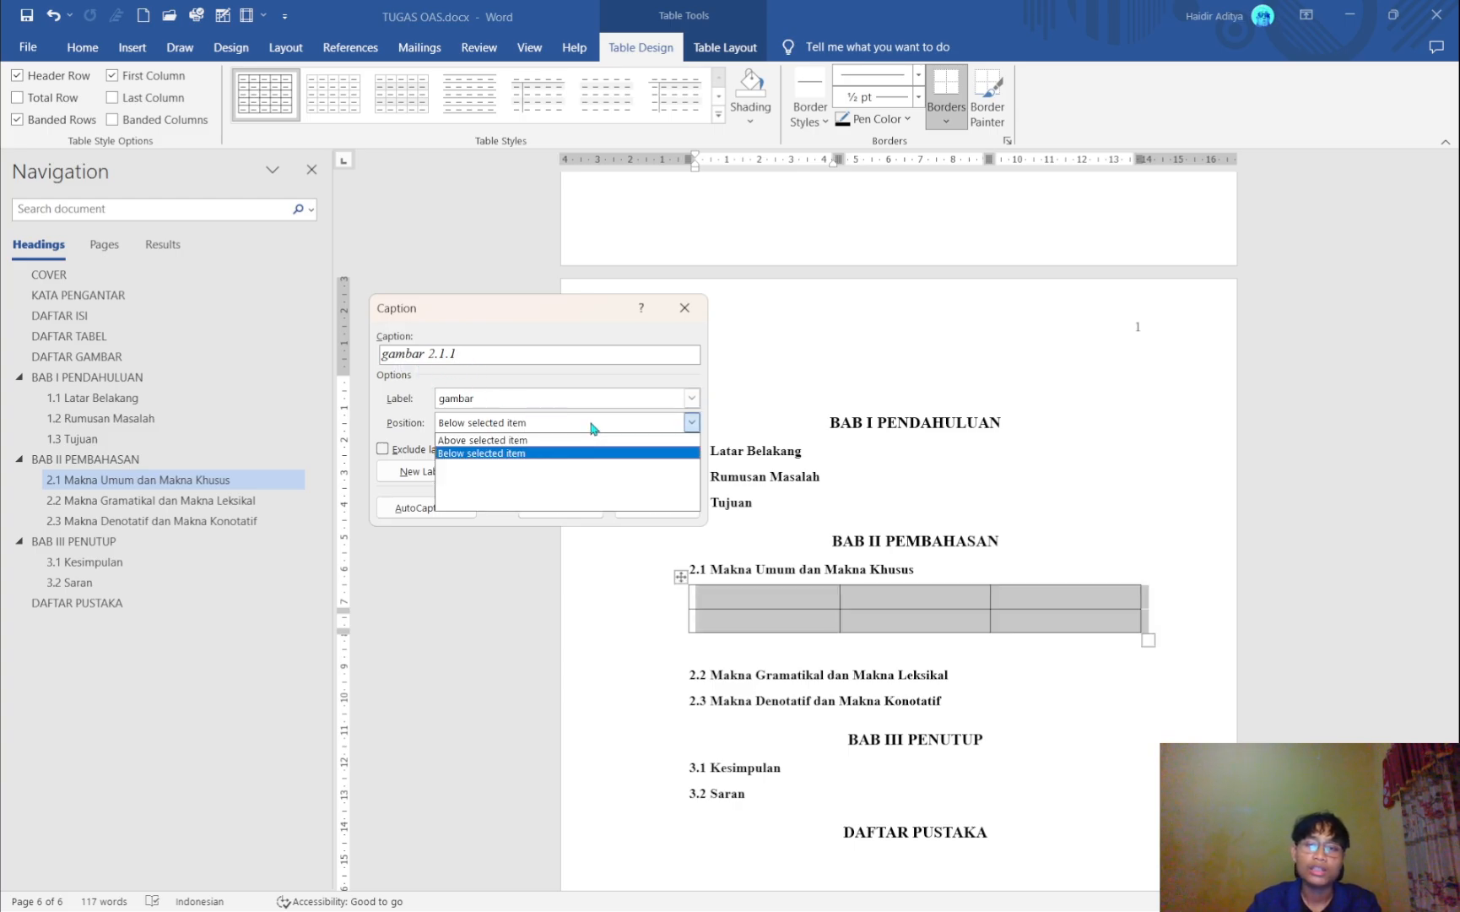
left_click(502, 441)
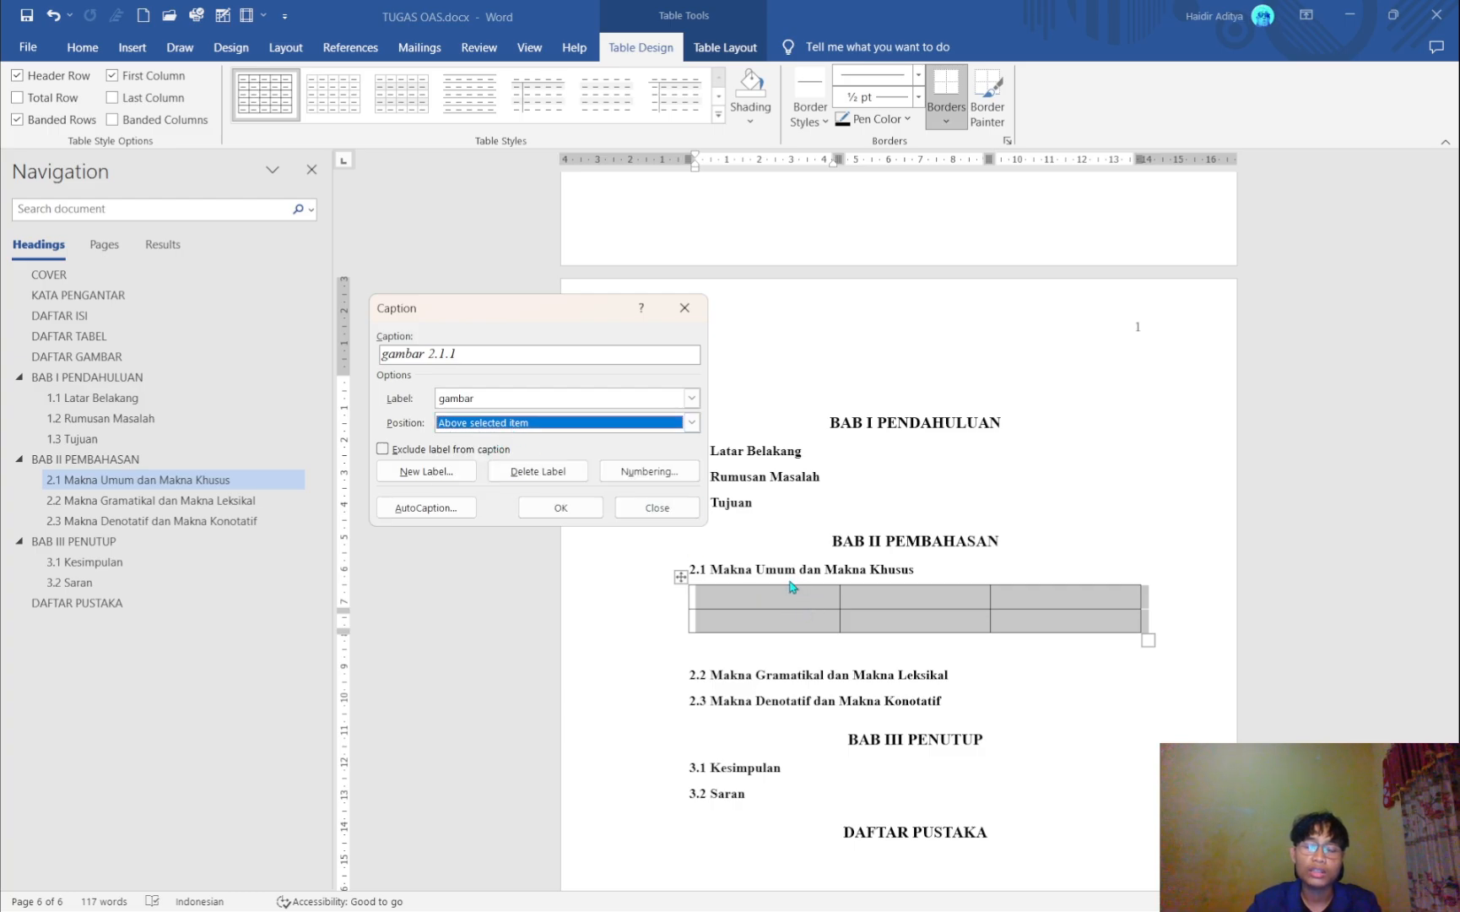
left_click(629, 427)
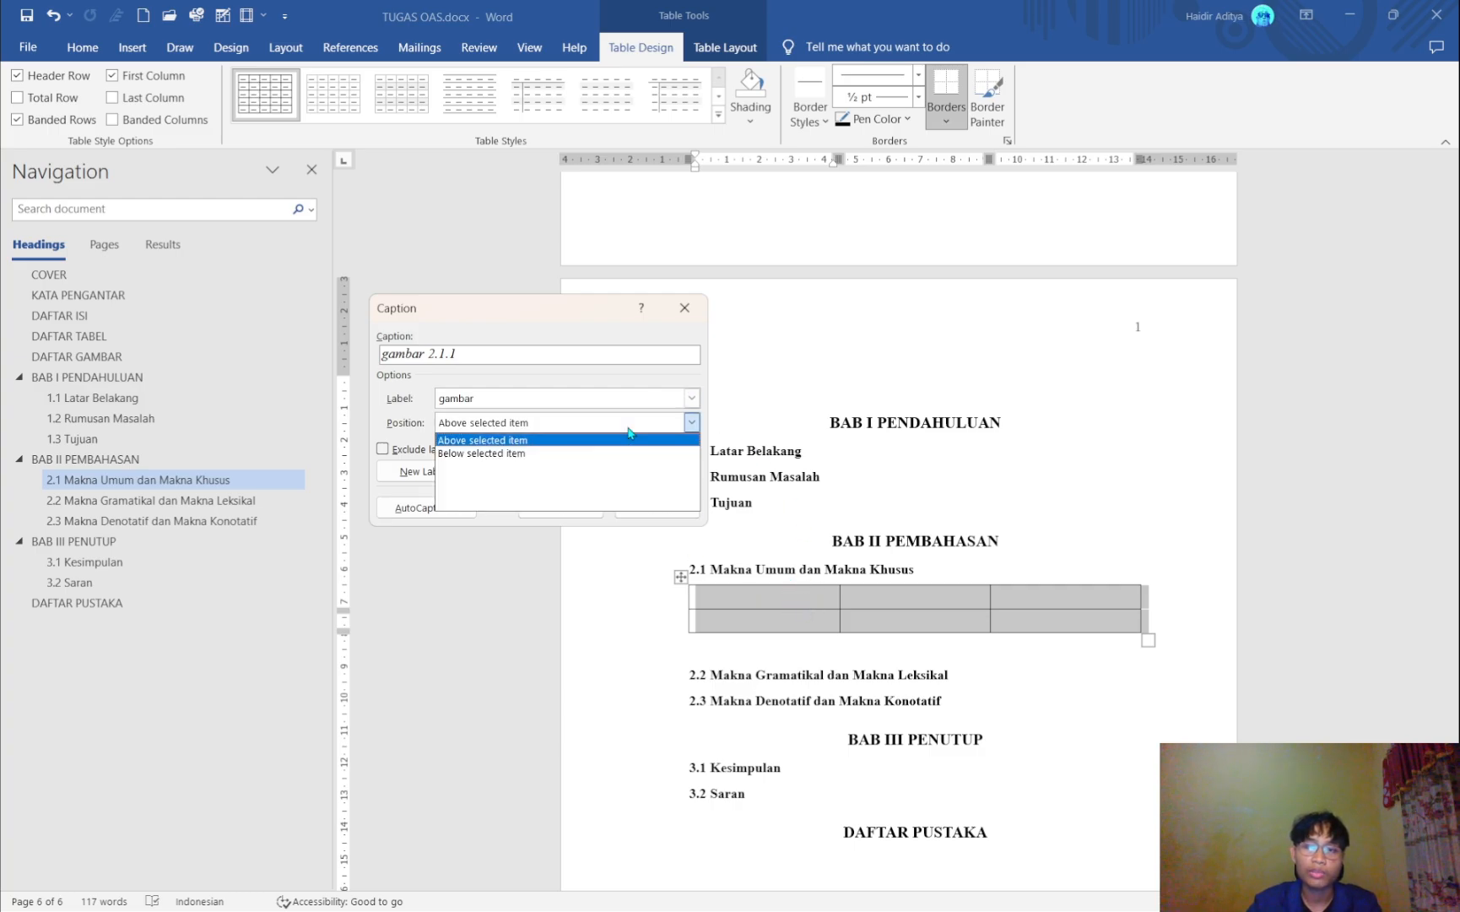
left_click(478, 456)
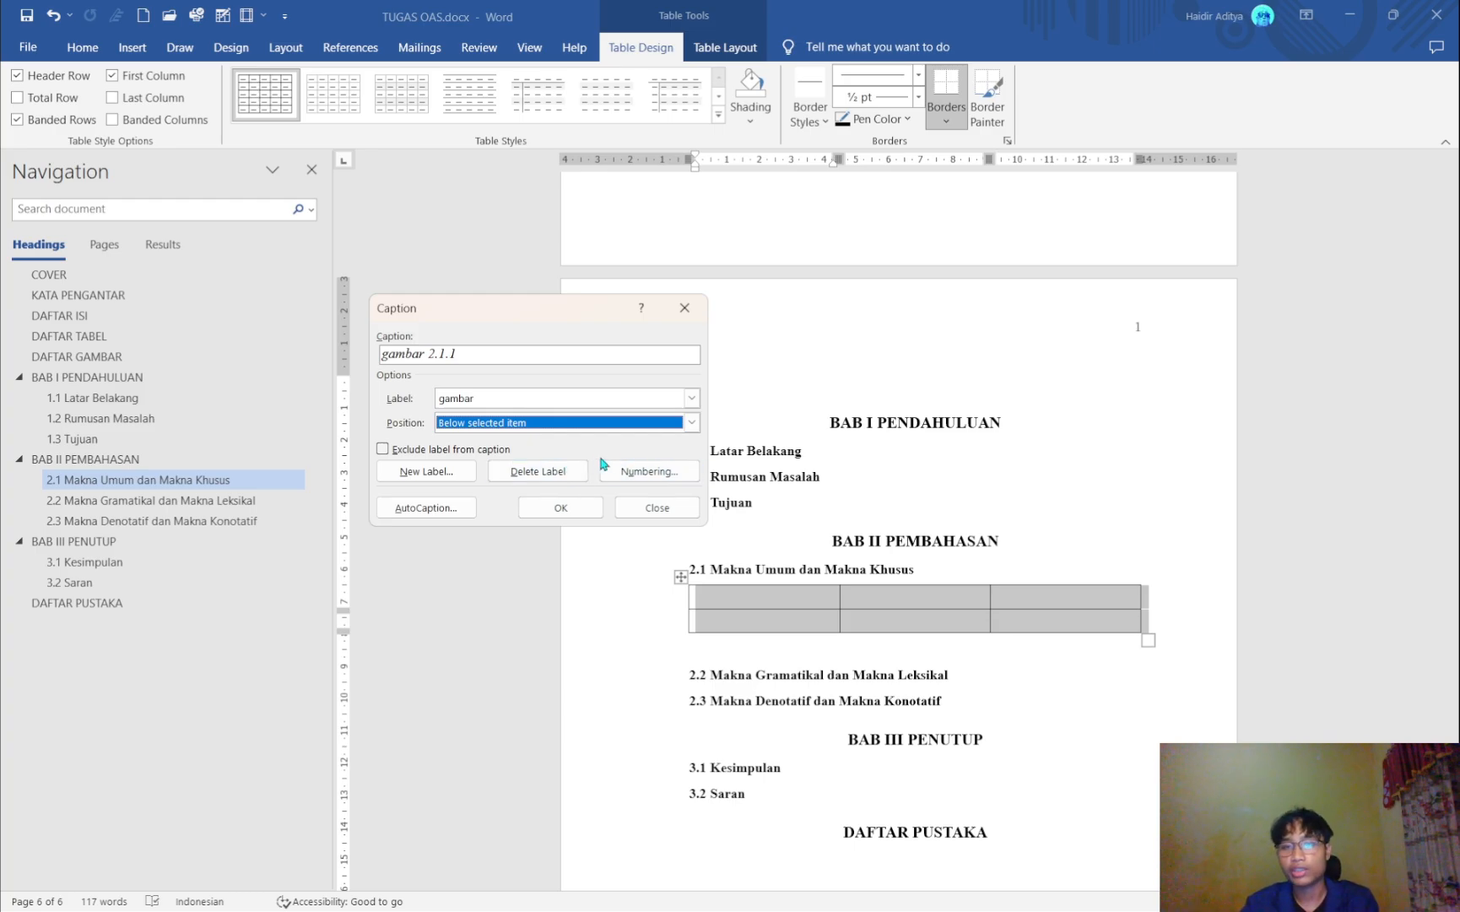
- Configure the caption numbering with the 1, 2, 3 format, chapter number from Heading 2 and a period as separator
left_click(646, 475)
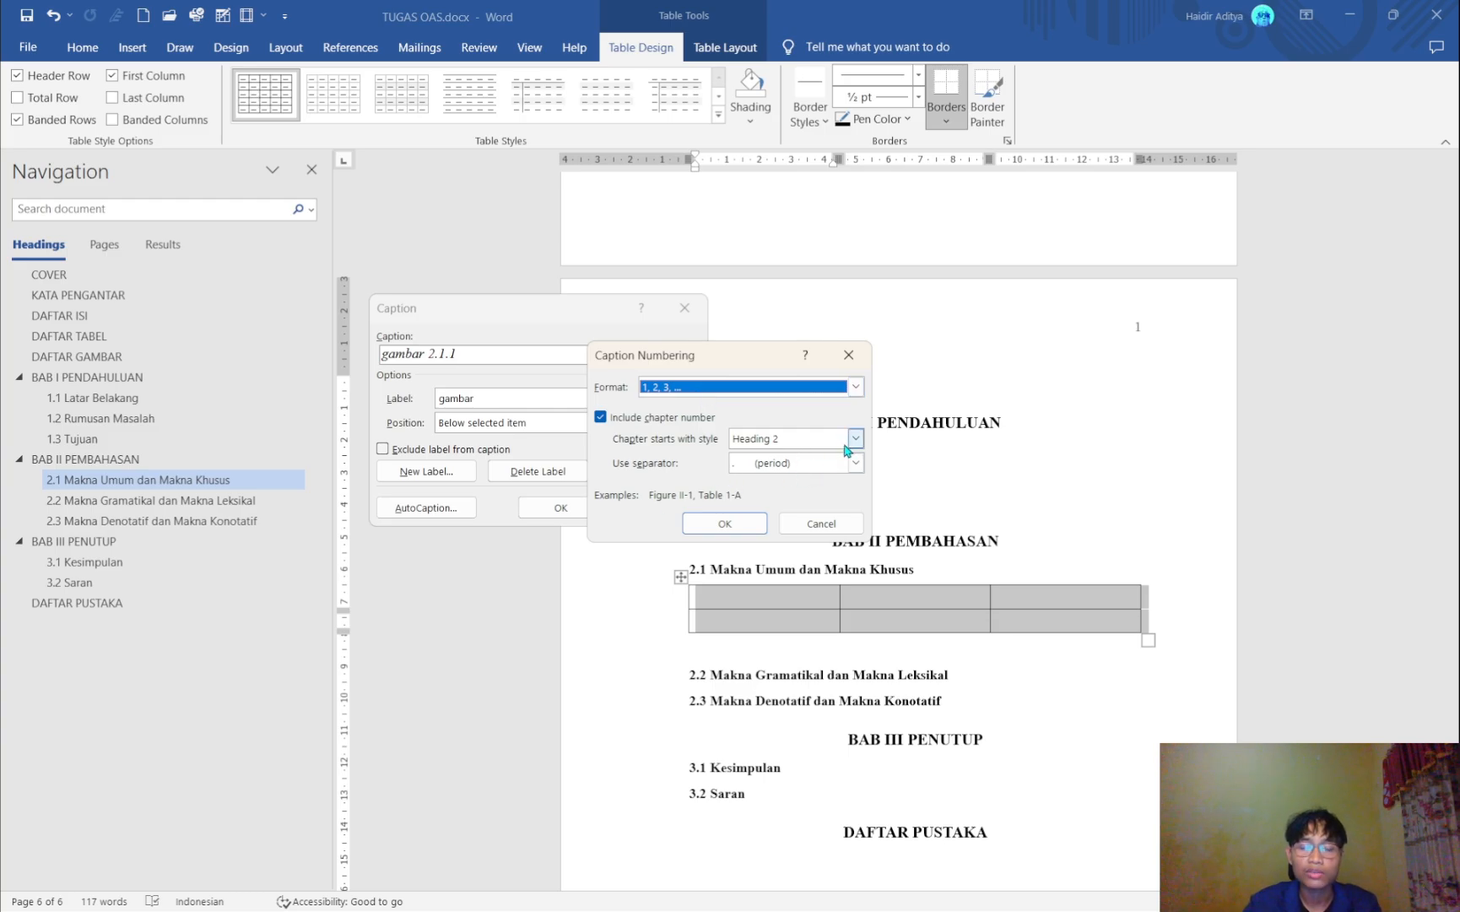
left_click_drag(775, 365, 660, 349)
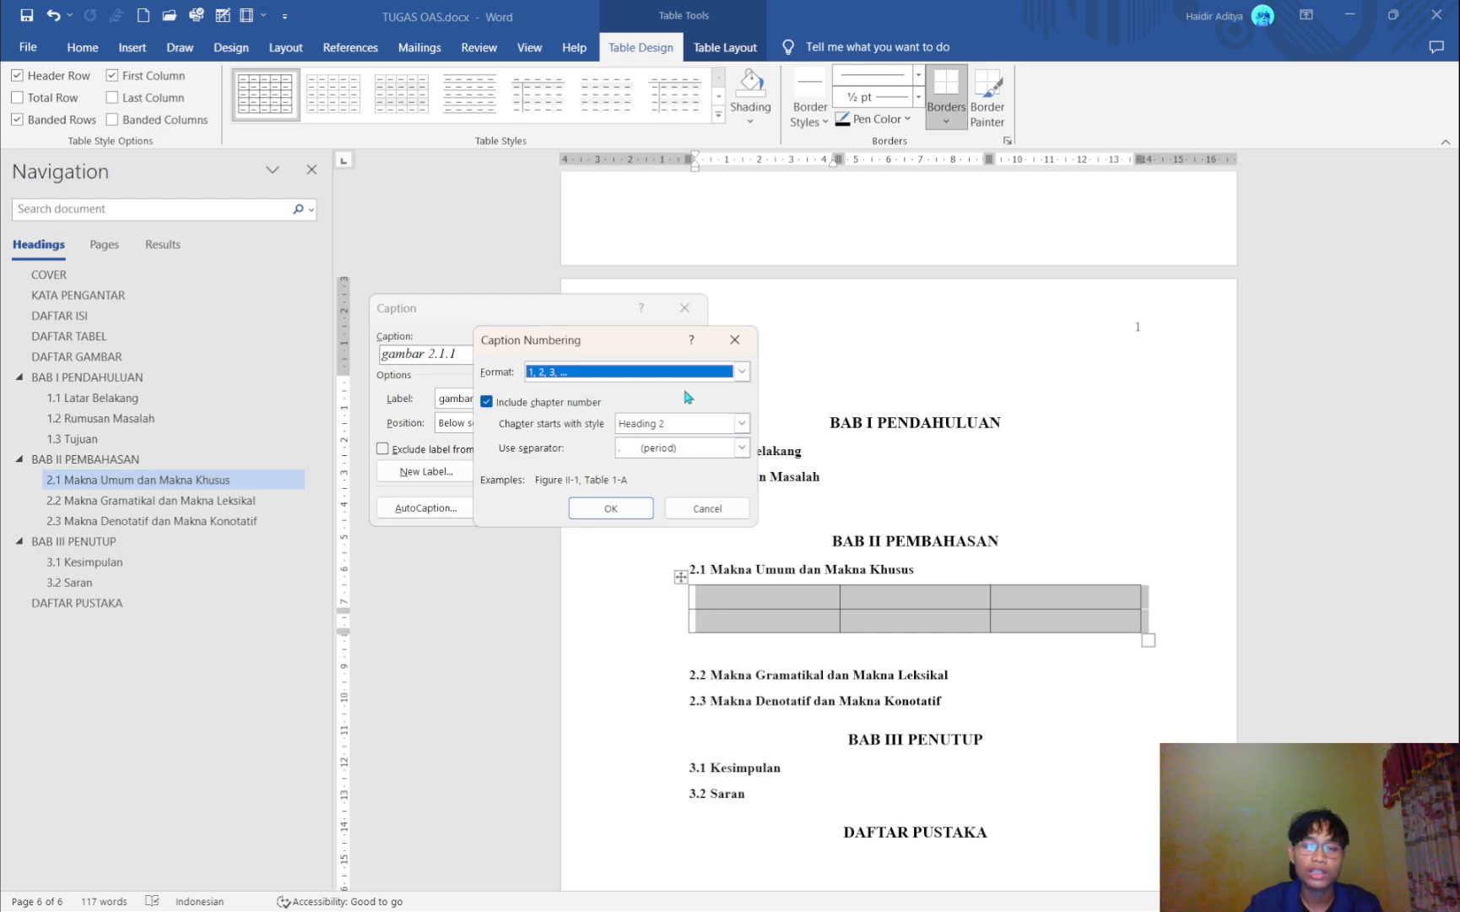
left_click(741, 372)
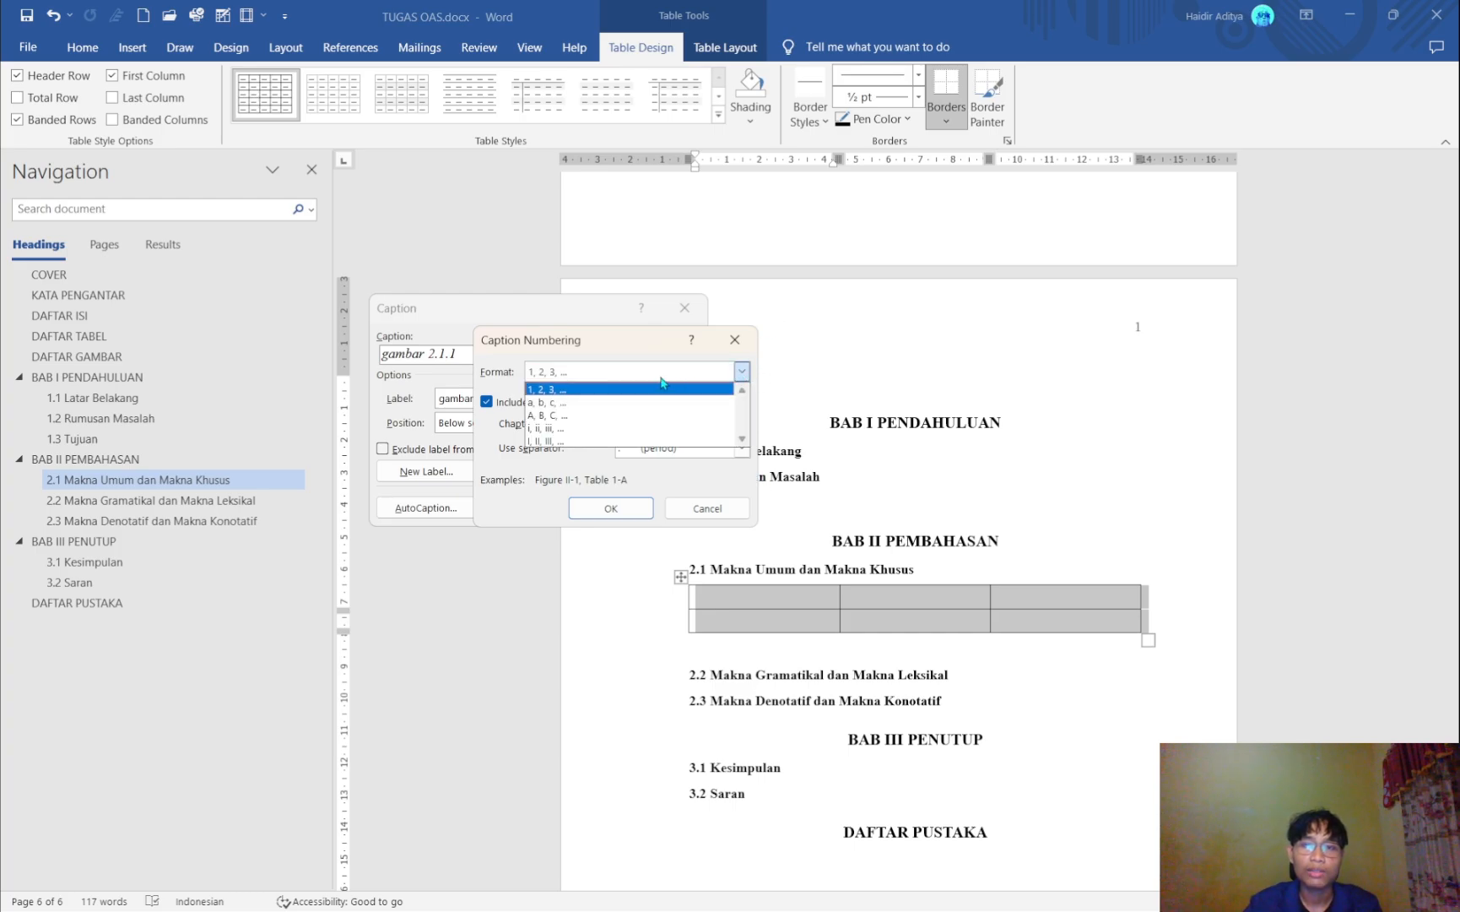
left_click(553, 390)
left_click(682, 424)
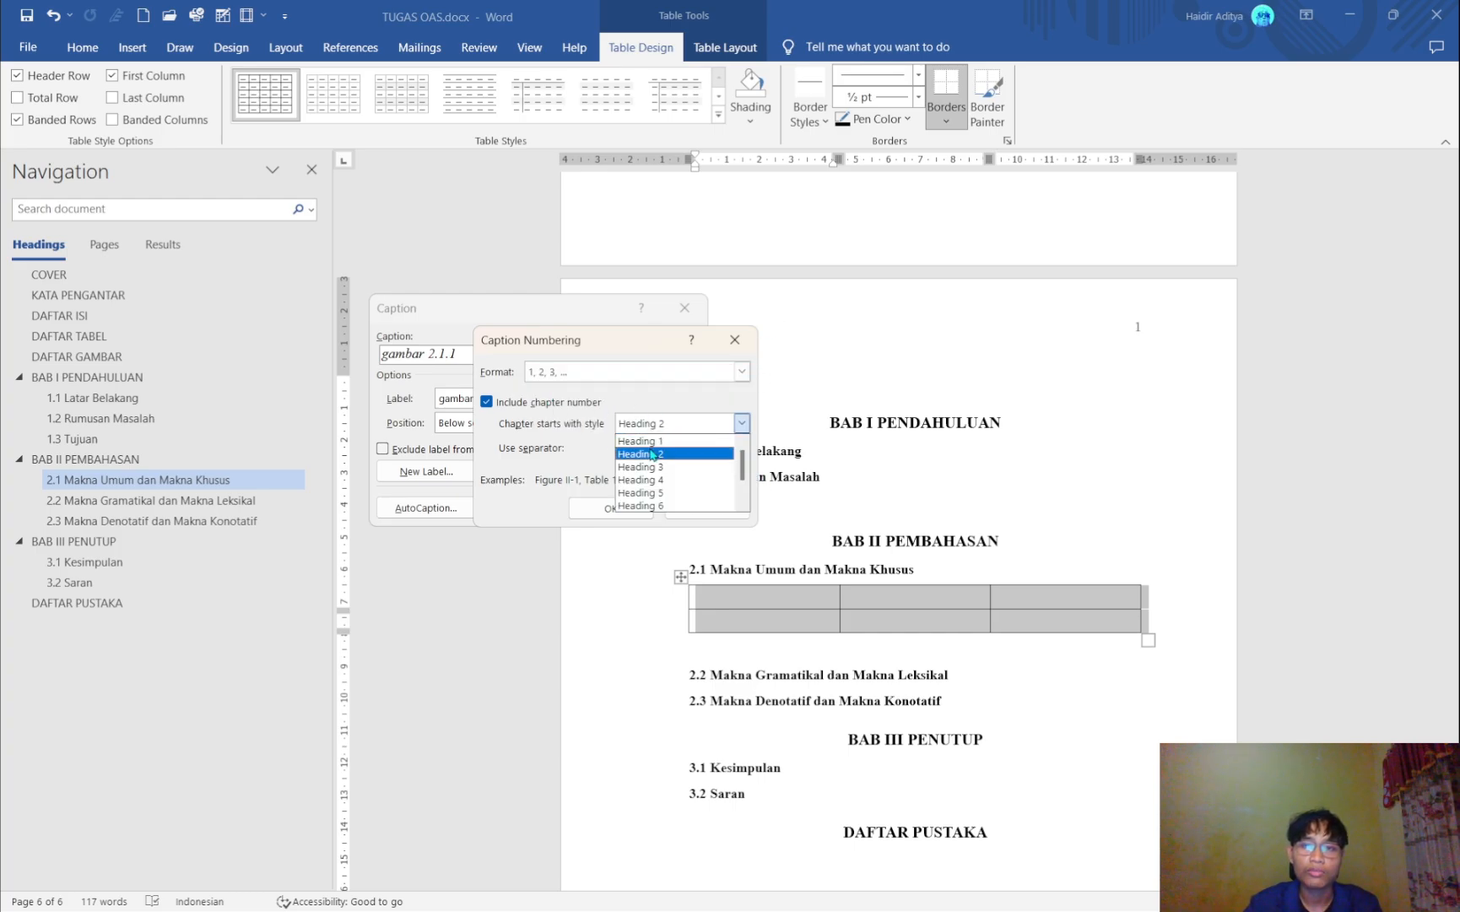
left_click(651, 454)
left_click(658, 454)
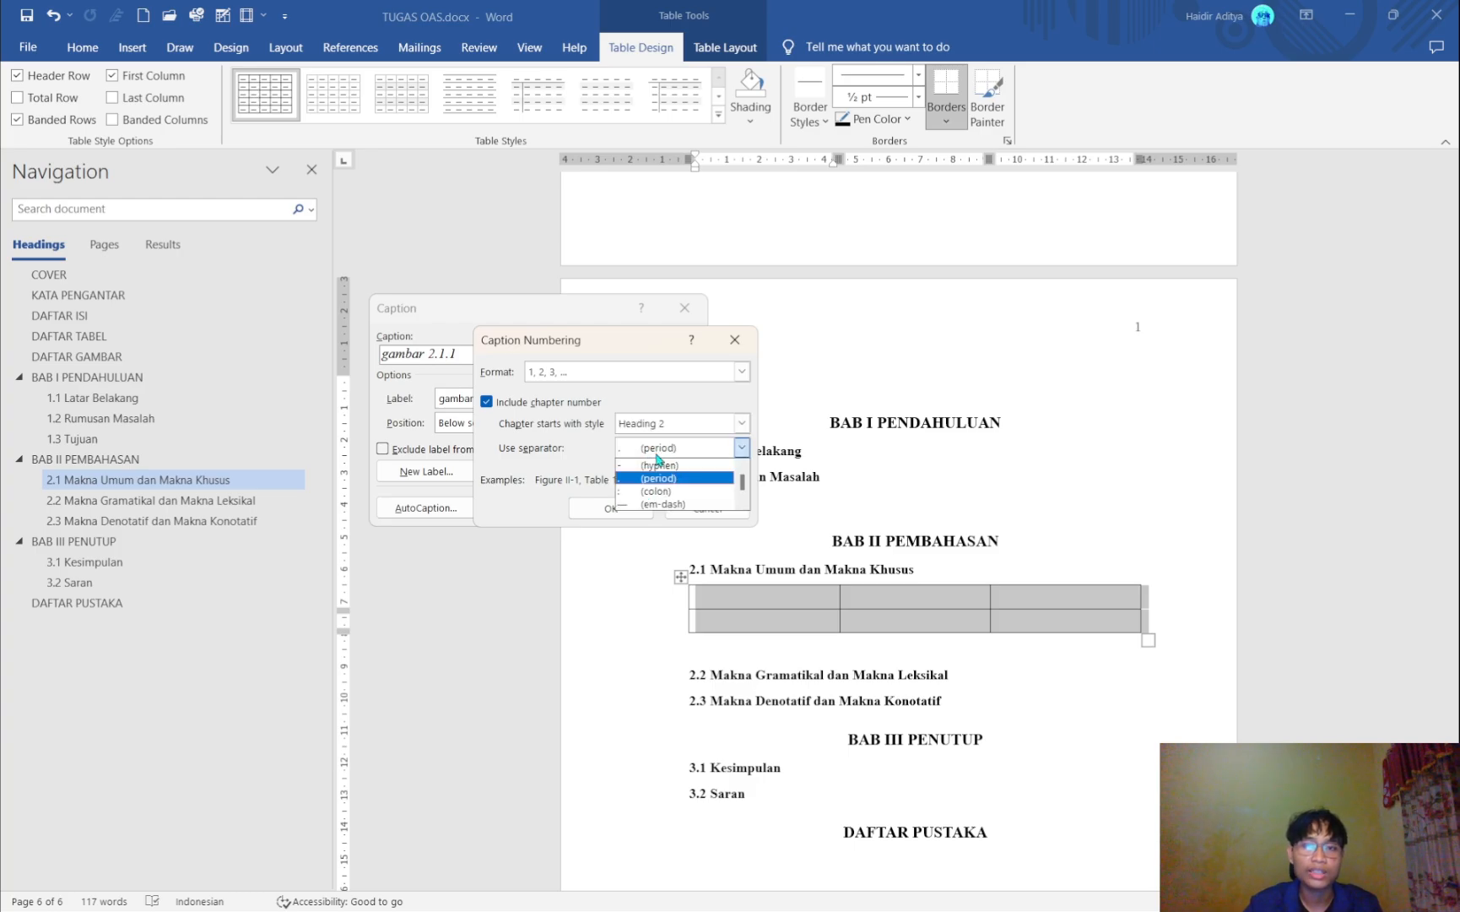
left_click(634, 478)
left_click(633, 508)
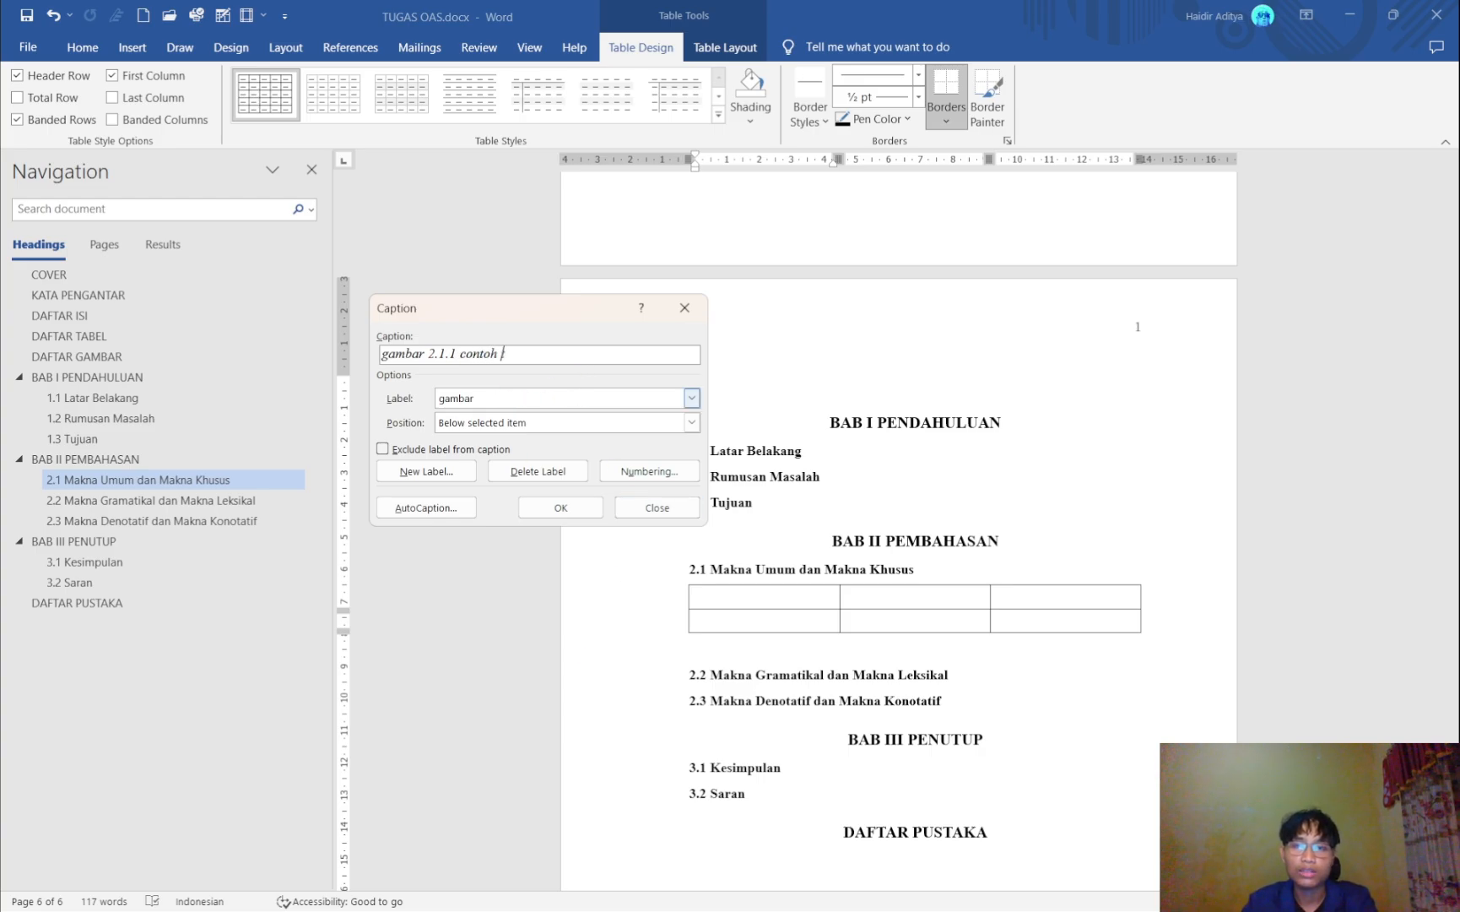
- Insert the caption "gambar 2.1.1 contoh tabel" below the table and centre it
left_click(561, 507)
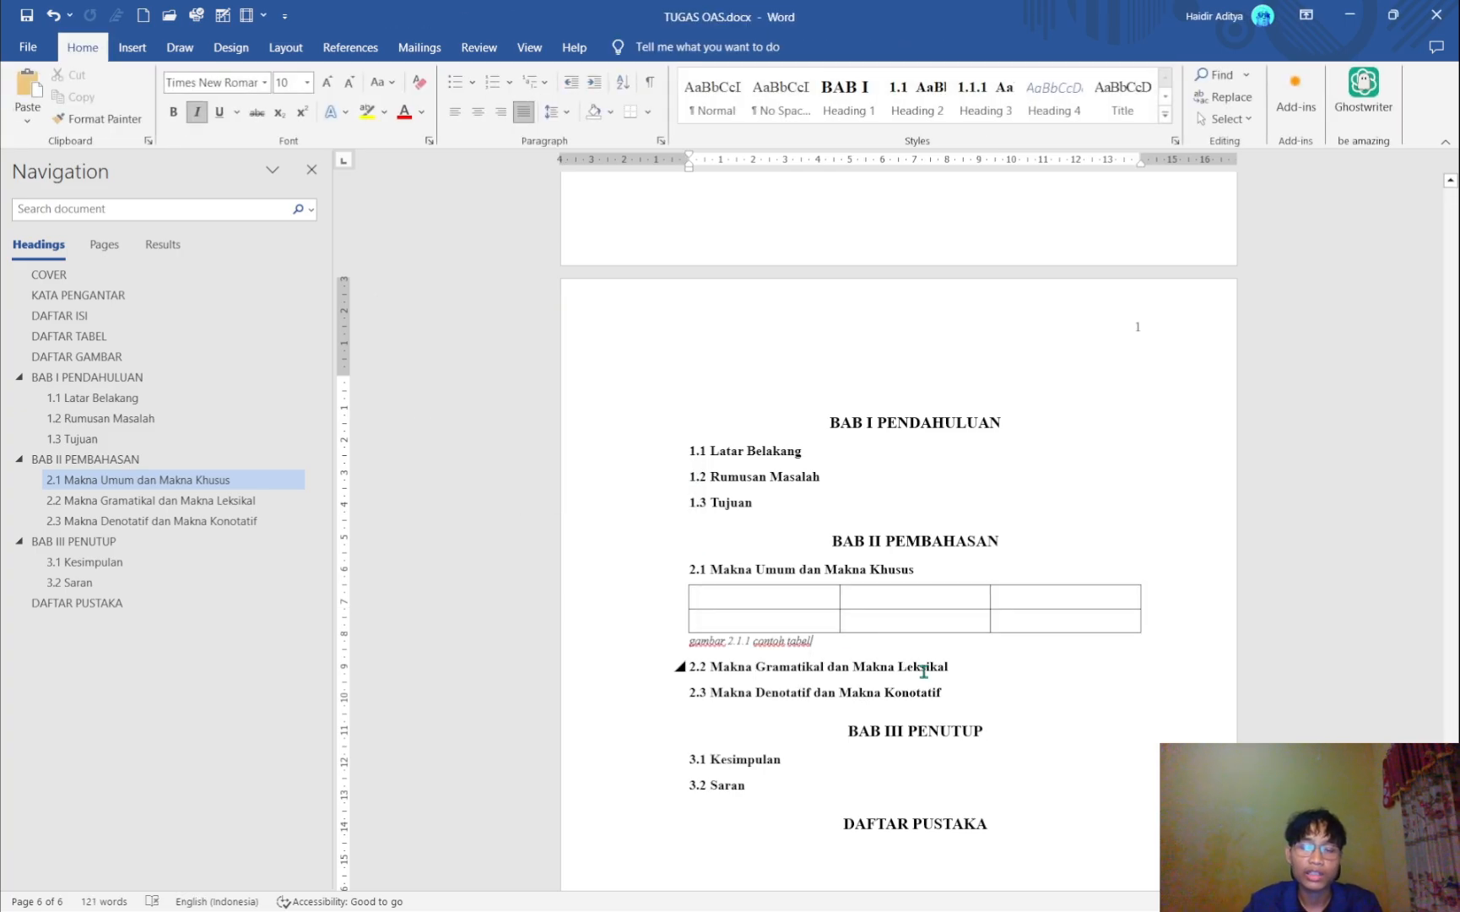
key("ctrl+e")
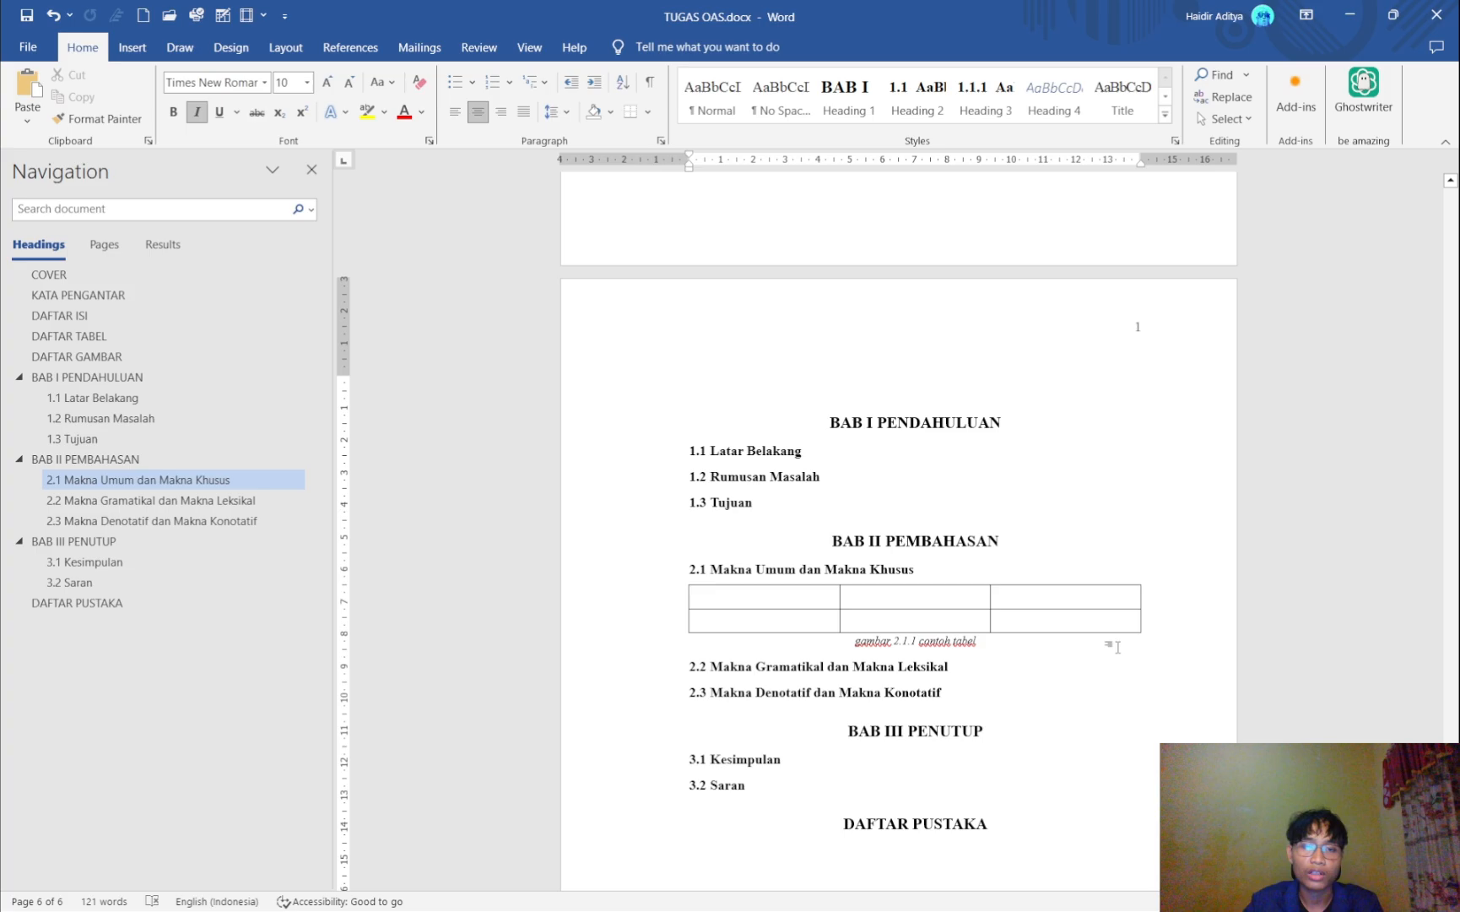
- Add one empty line below the table caption and one between the table and its caption
key("Return")
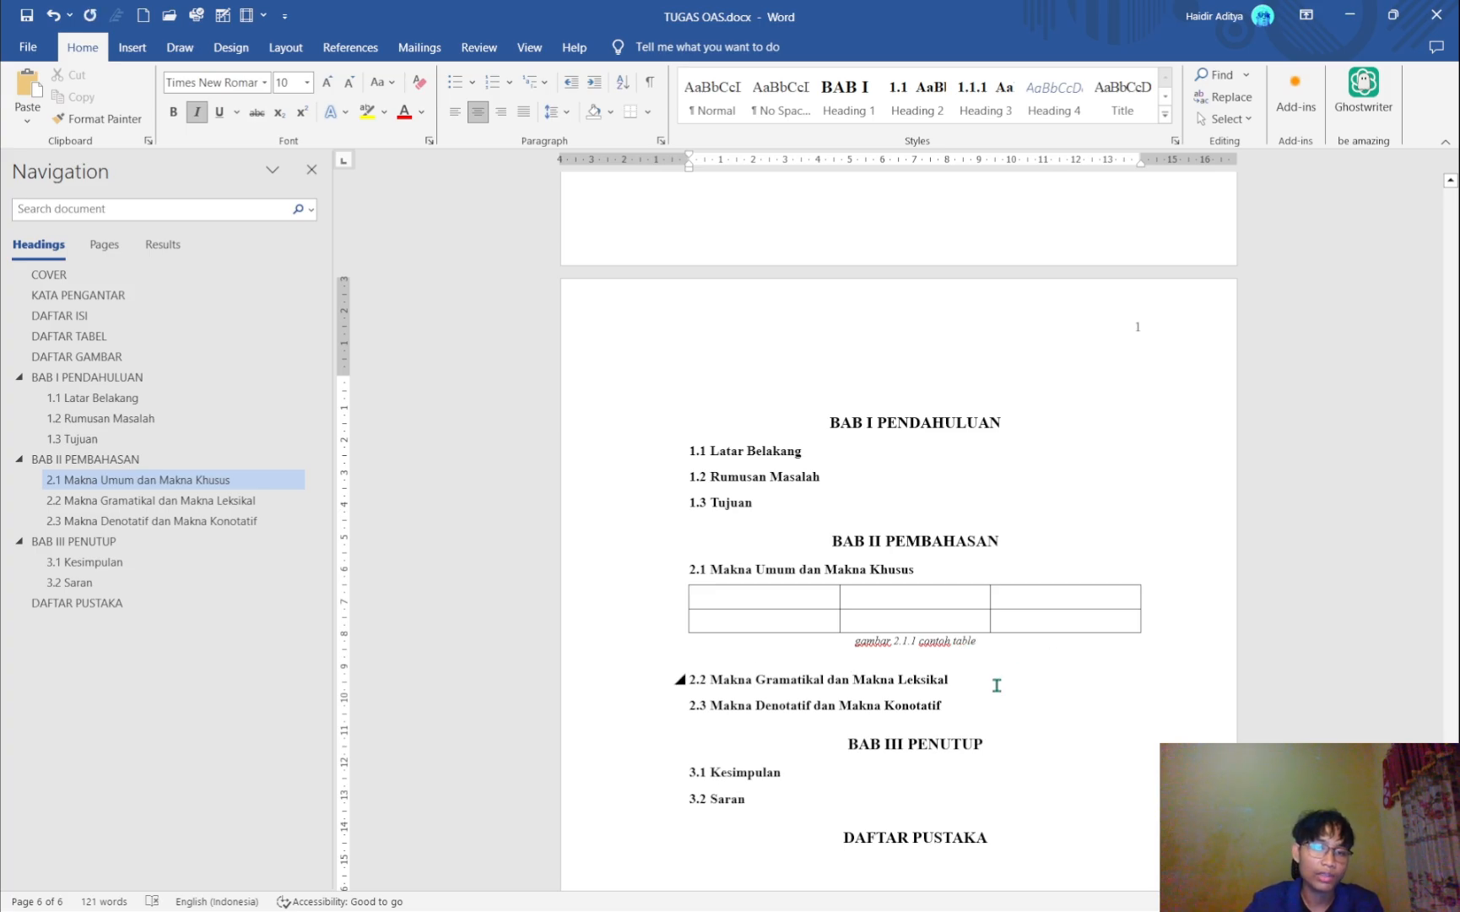
left_click(997, 685)
scroll(994, 684, "up", 1)
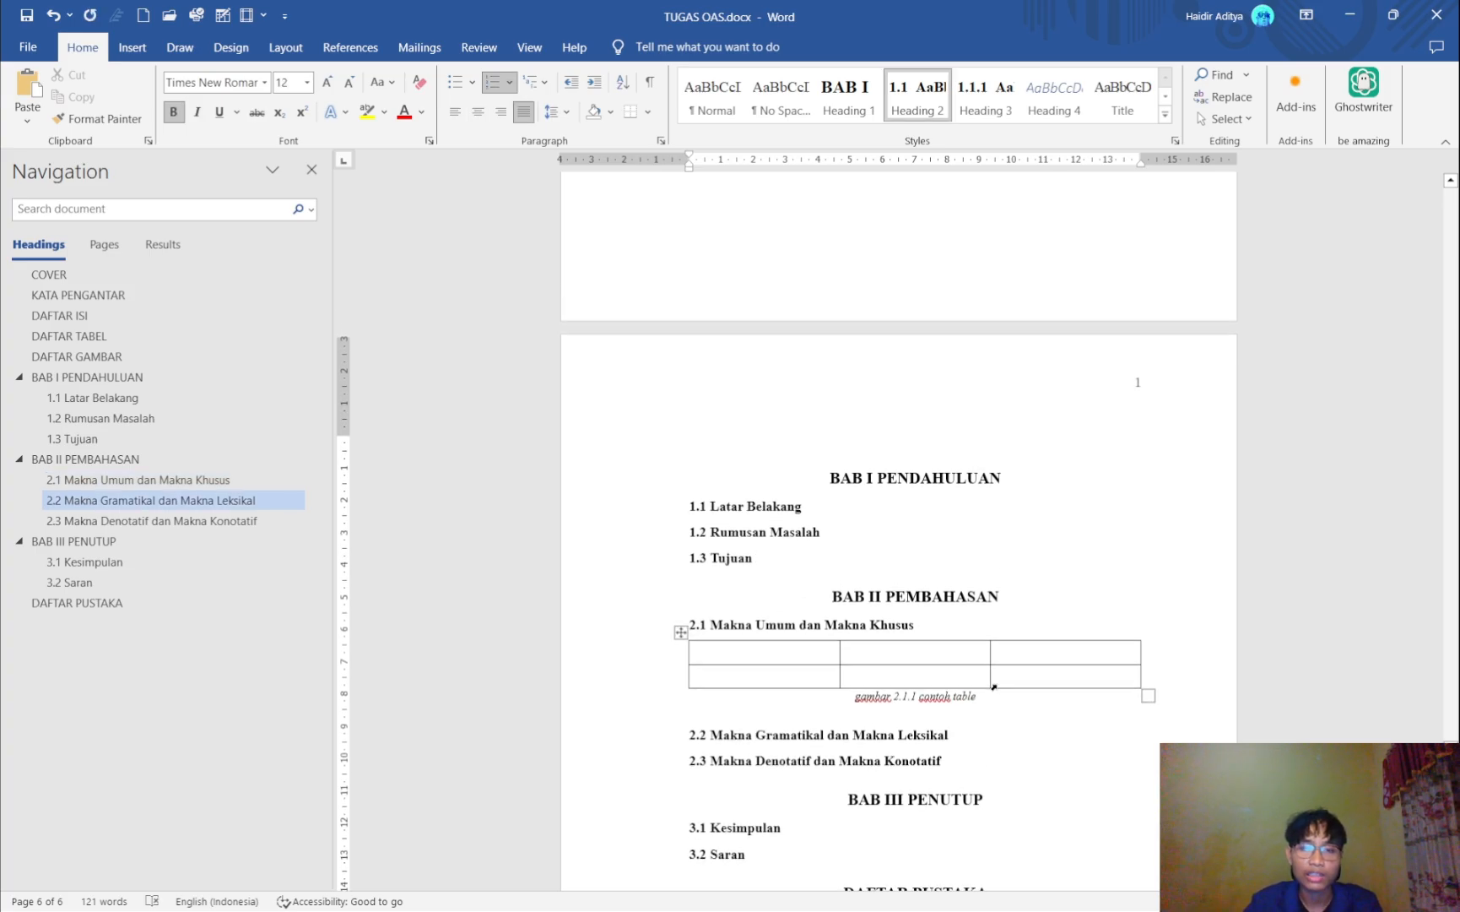
left_click(849, 716)
scroll(849, 701, "down", 1)
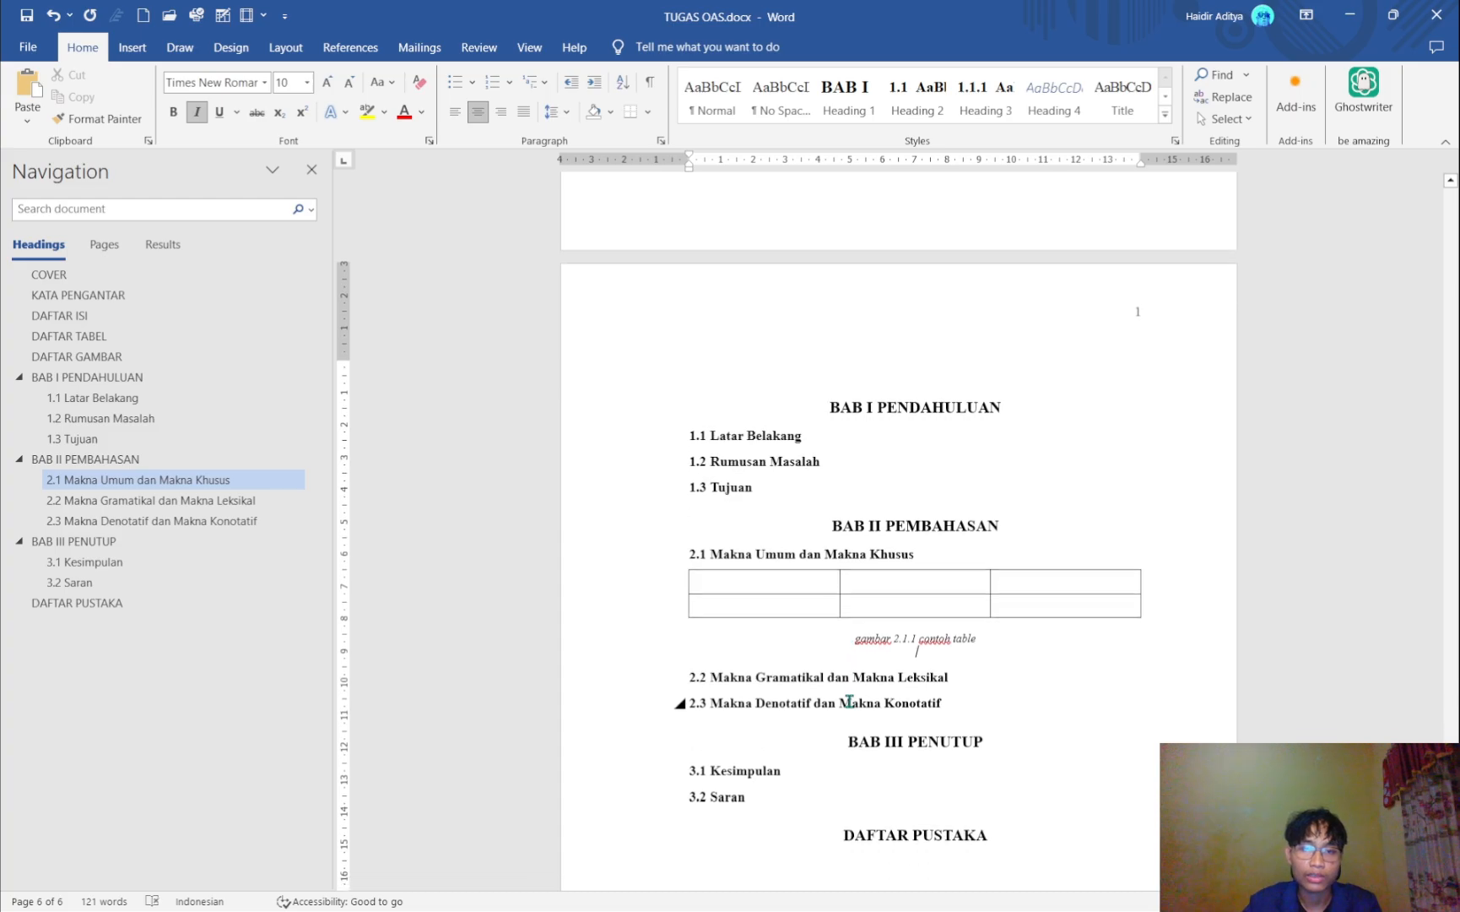
left_click(849, 701)
- Set up a table of figures on the empty line under the DAFTAR TABEL heading, using the caption label gambar
scroll(849, 701, "up", 4)
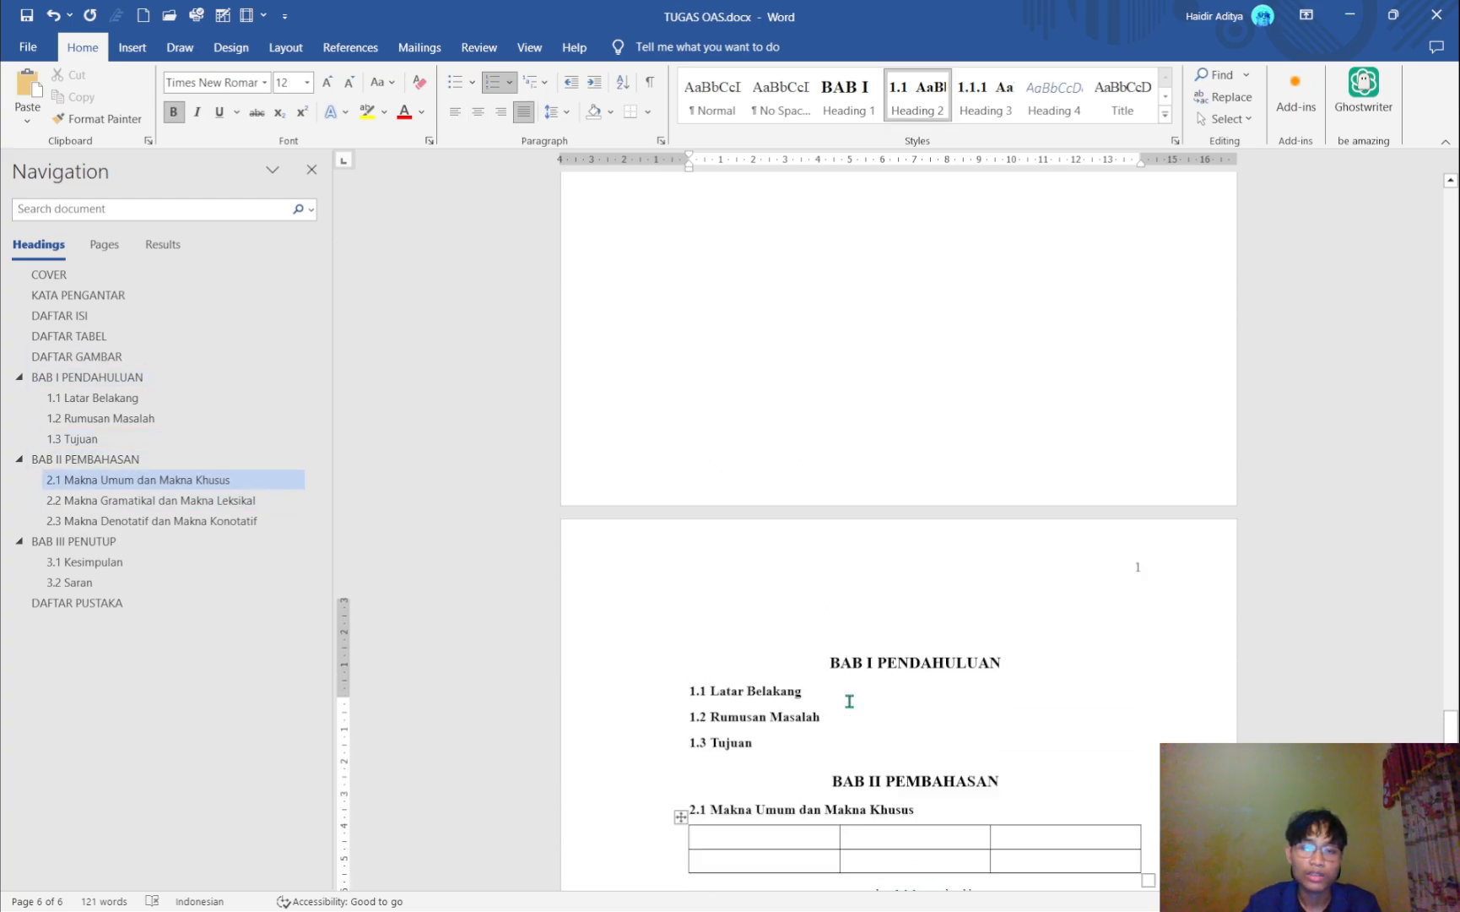
scroll(849, 701, "up", 20)
scroll(849, 699, "down", 6)
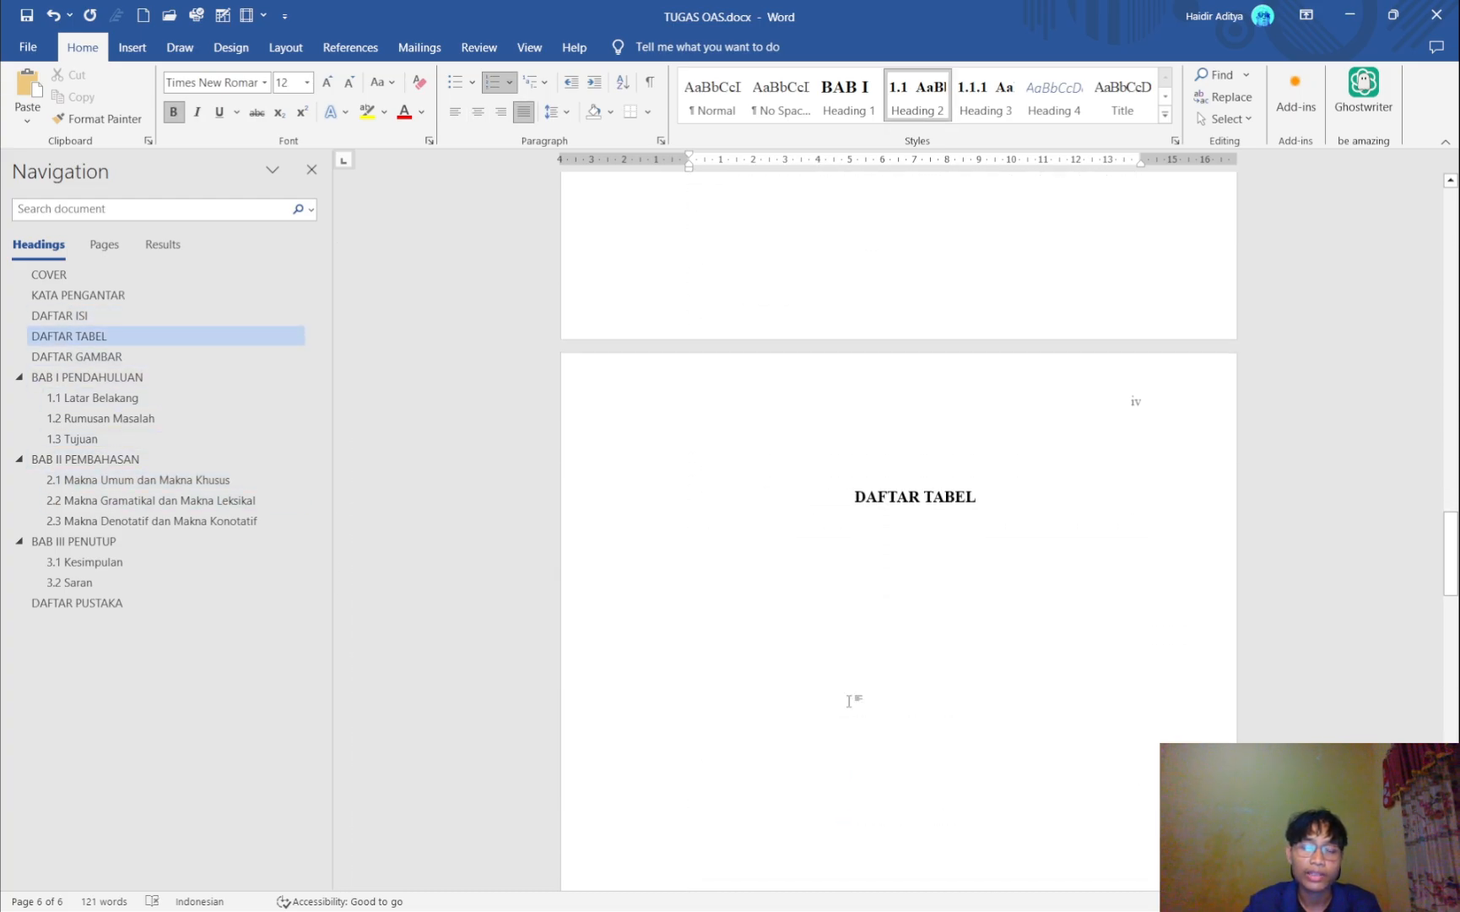
left_click(1093, 492)
key("Down")
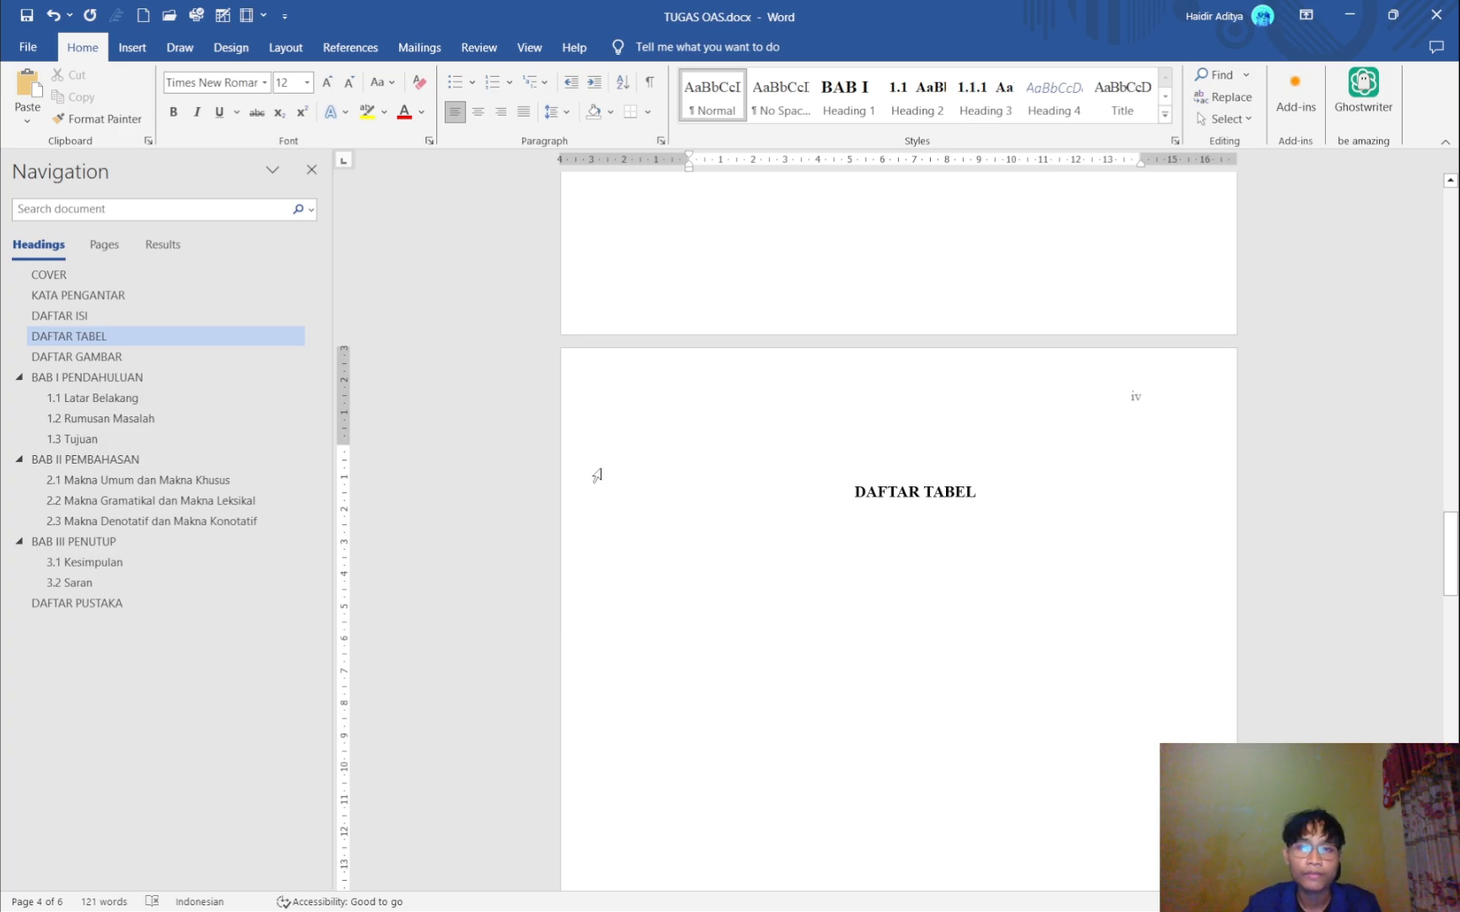
left_click(365, 53)
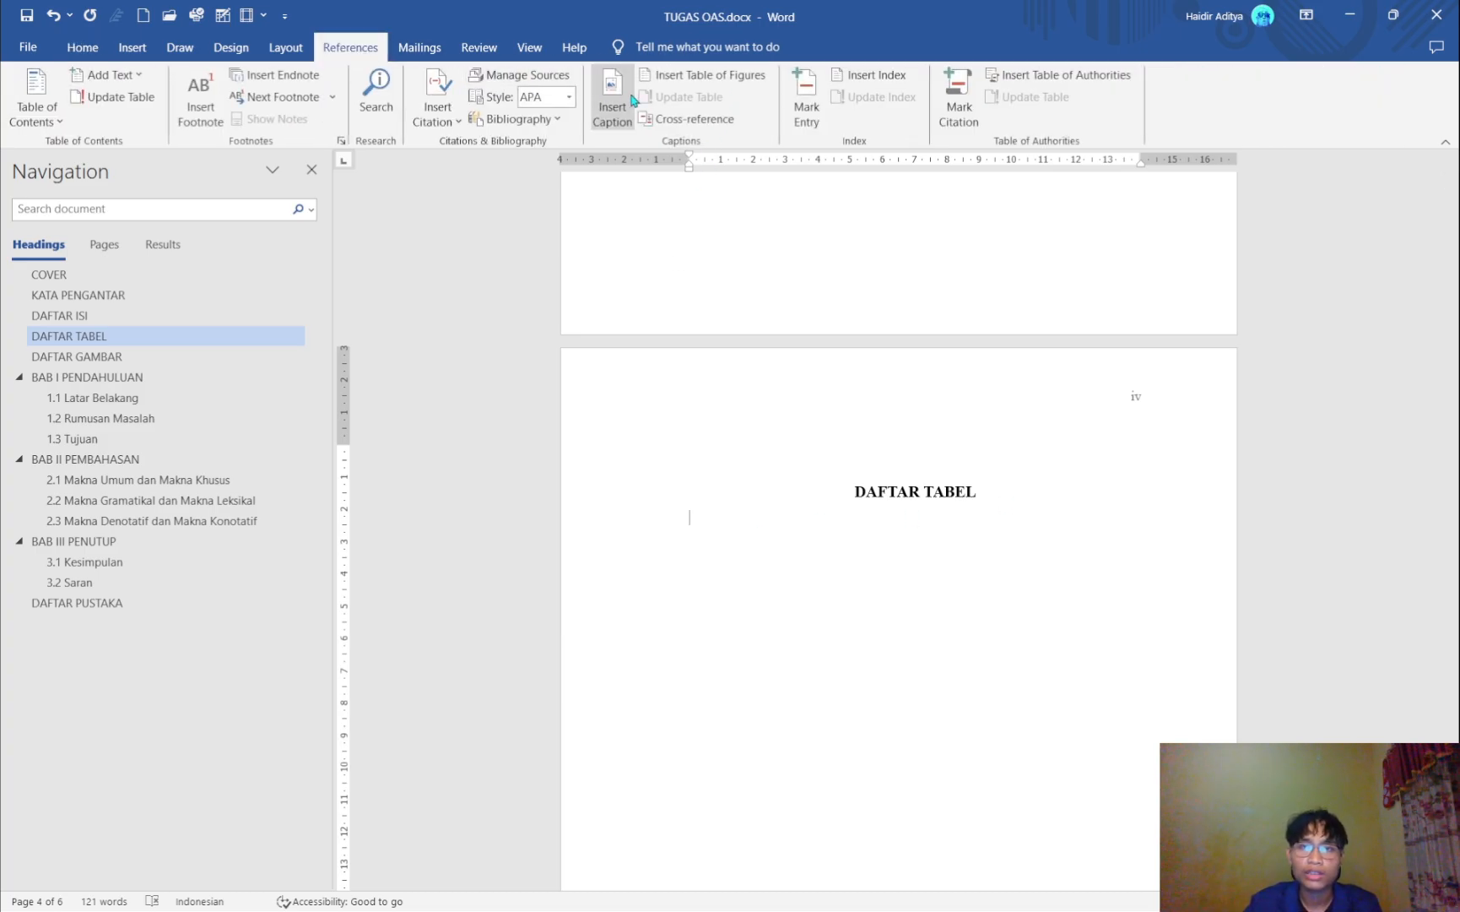
left_click(701, 75)
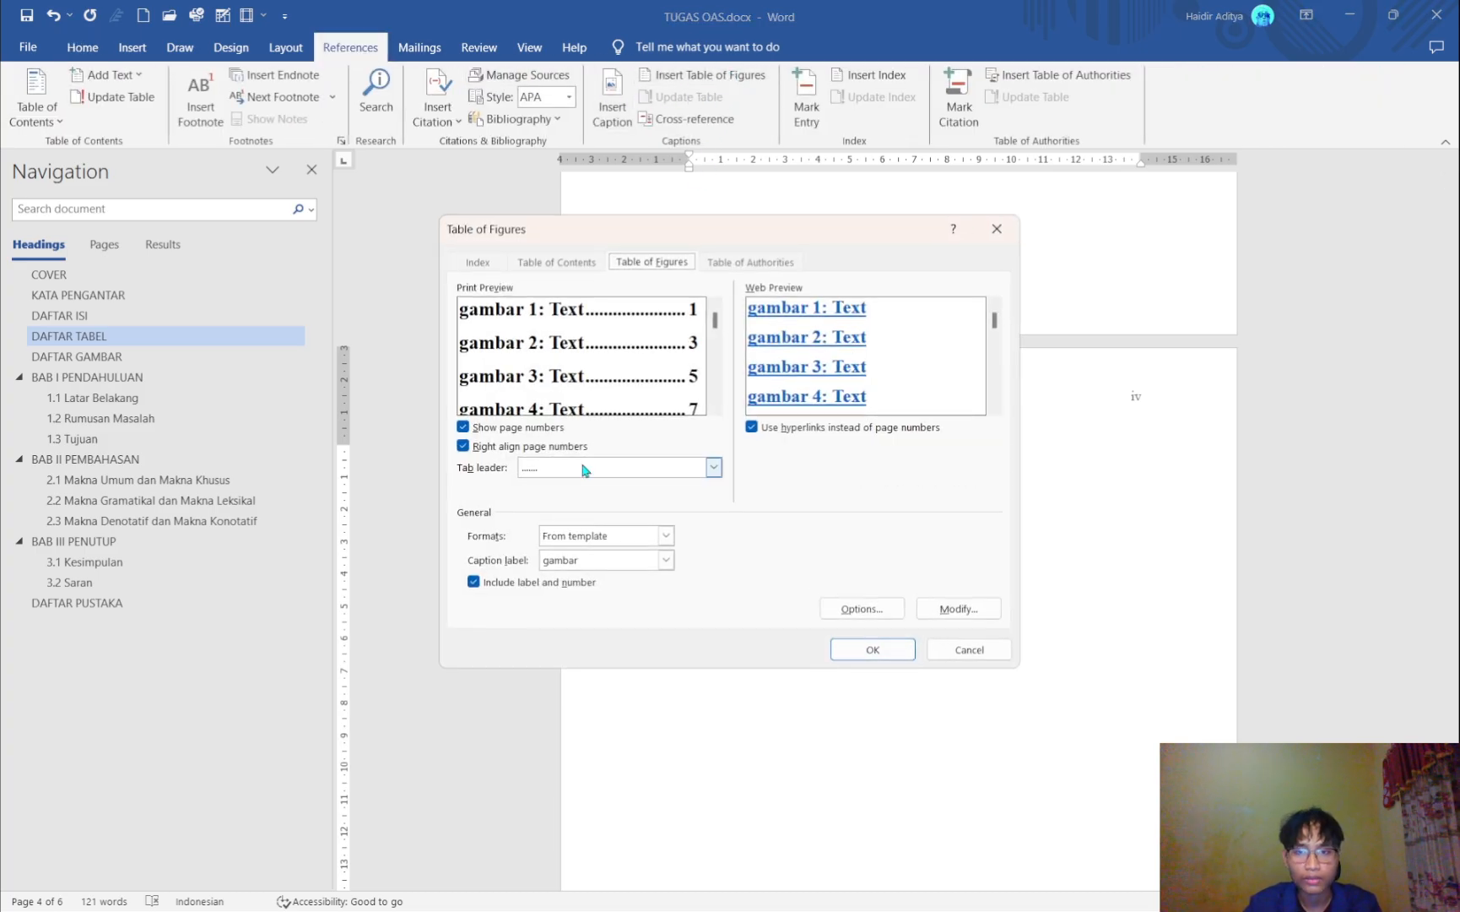
left_click(666, 560)
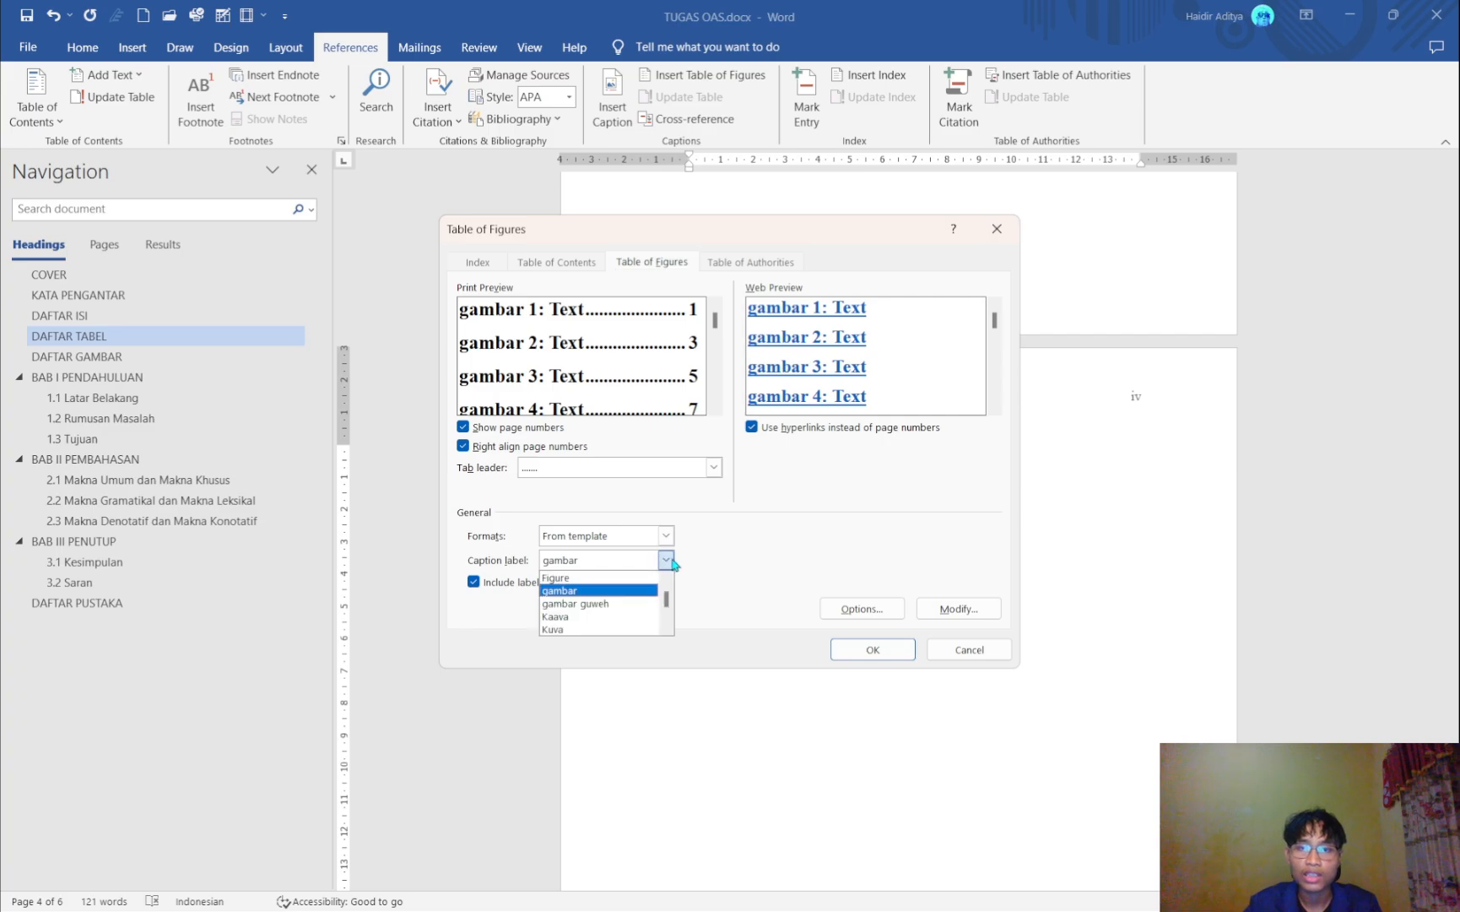
left_click(565, 594)
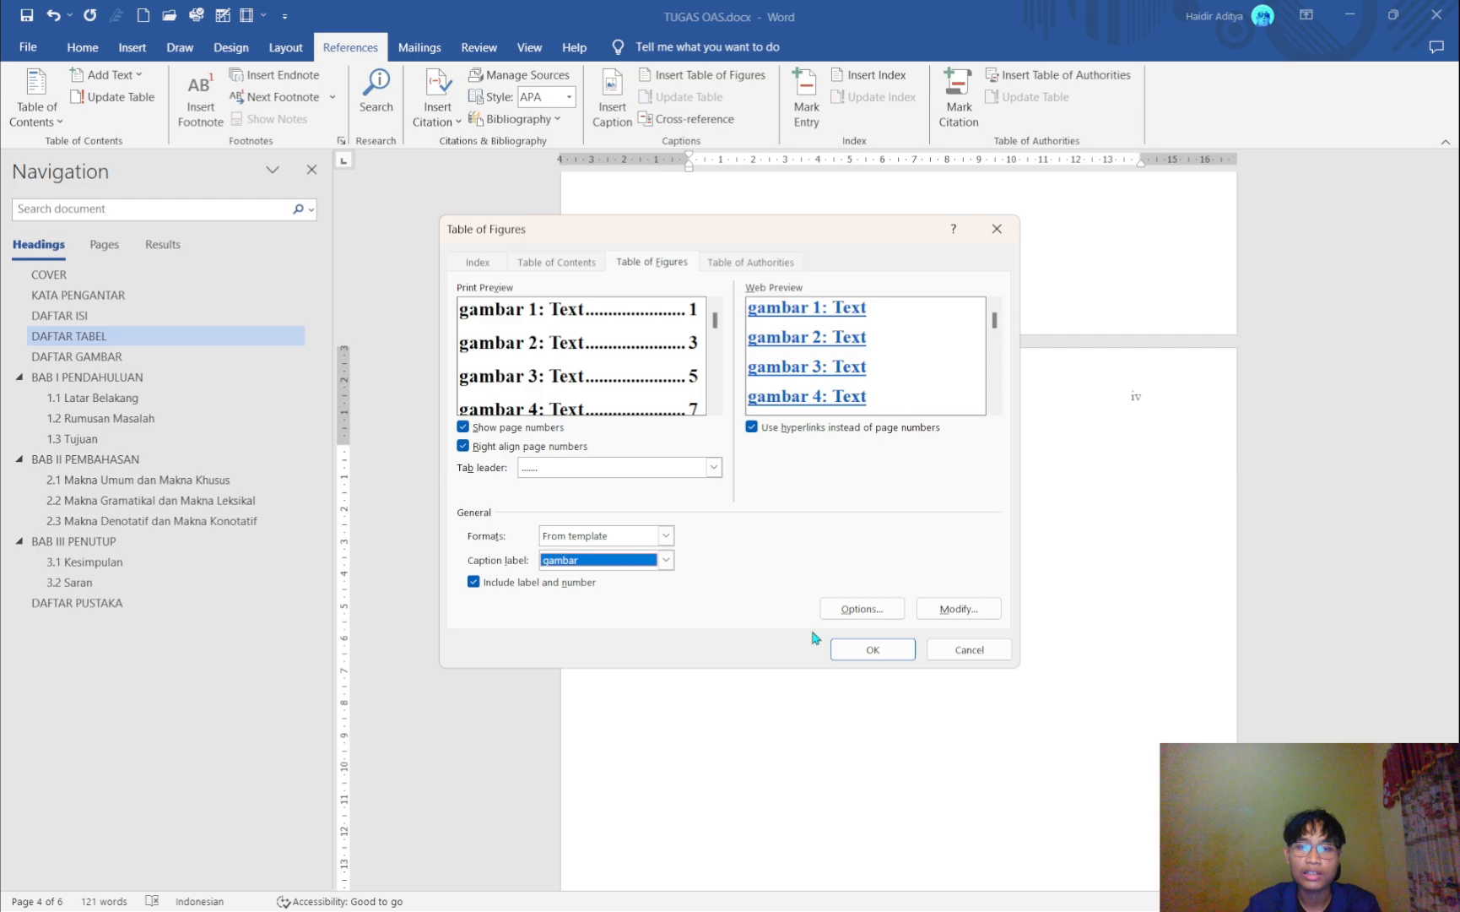
- Format the Table of Figures style with Times New Roman, size 12 and Automatic font colour
left_click(952, 614)
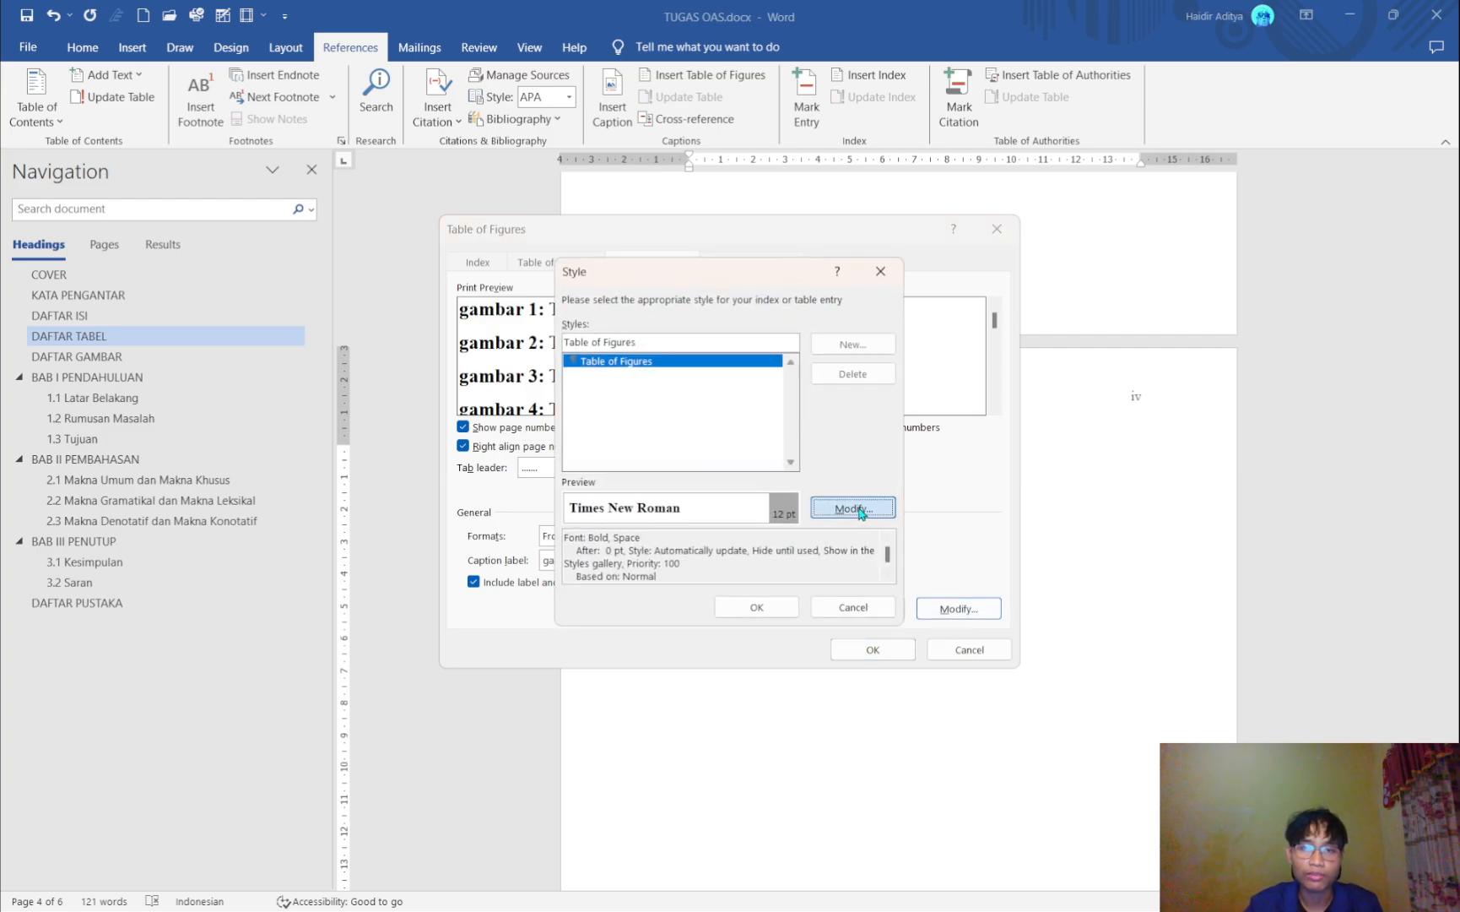
left_click(853, 508)
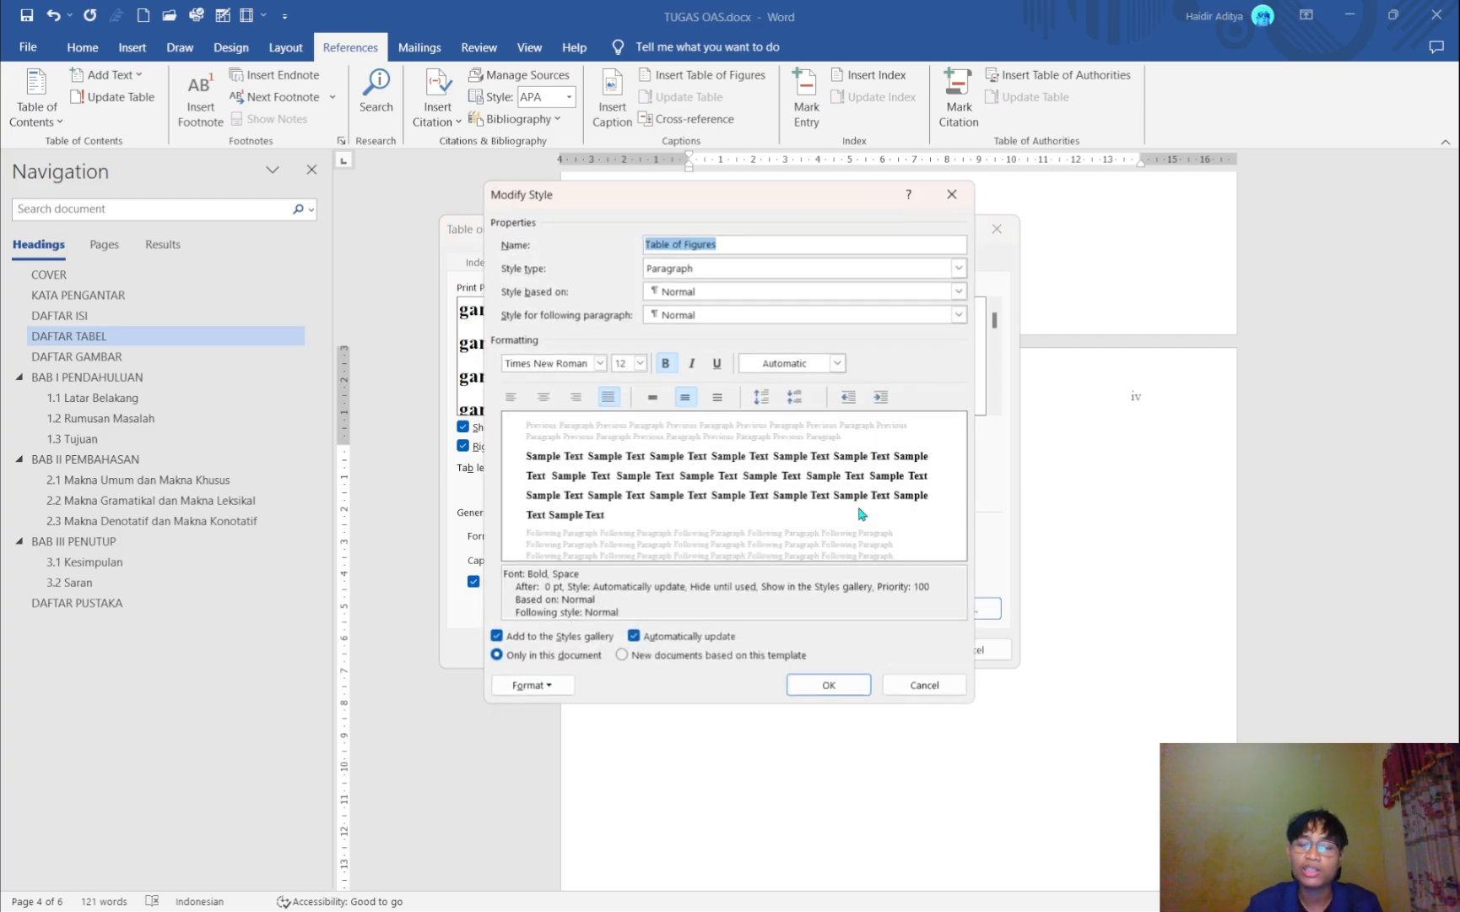
left_click(601, 364)
left_click(564, 407)
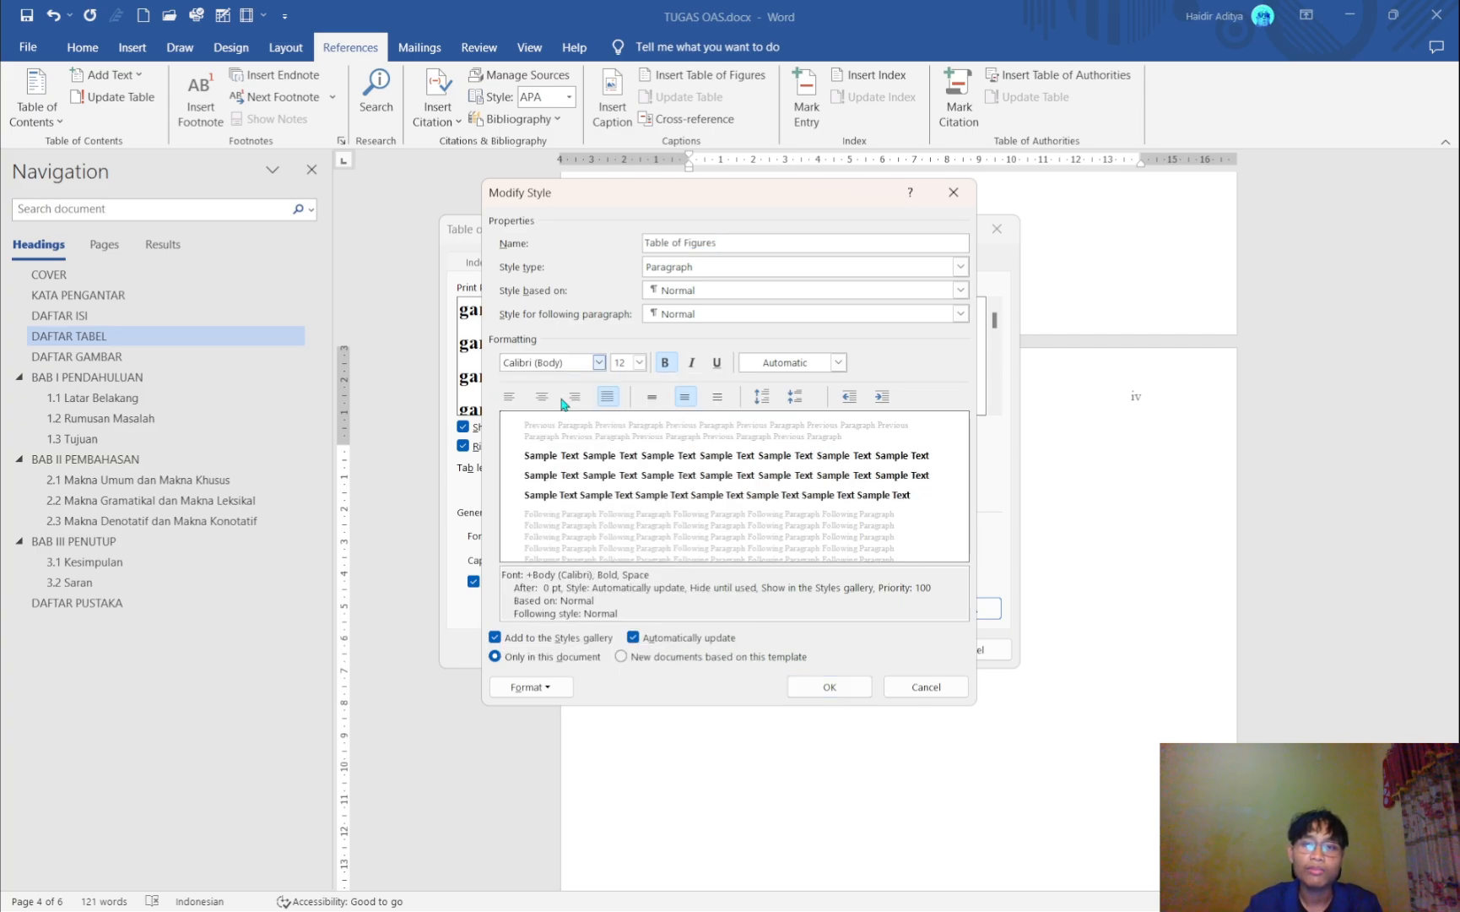
left_click(599, 363)
left_click(577, 429)
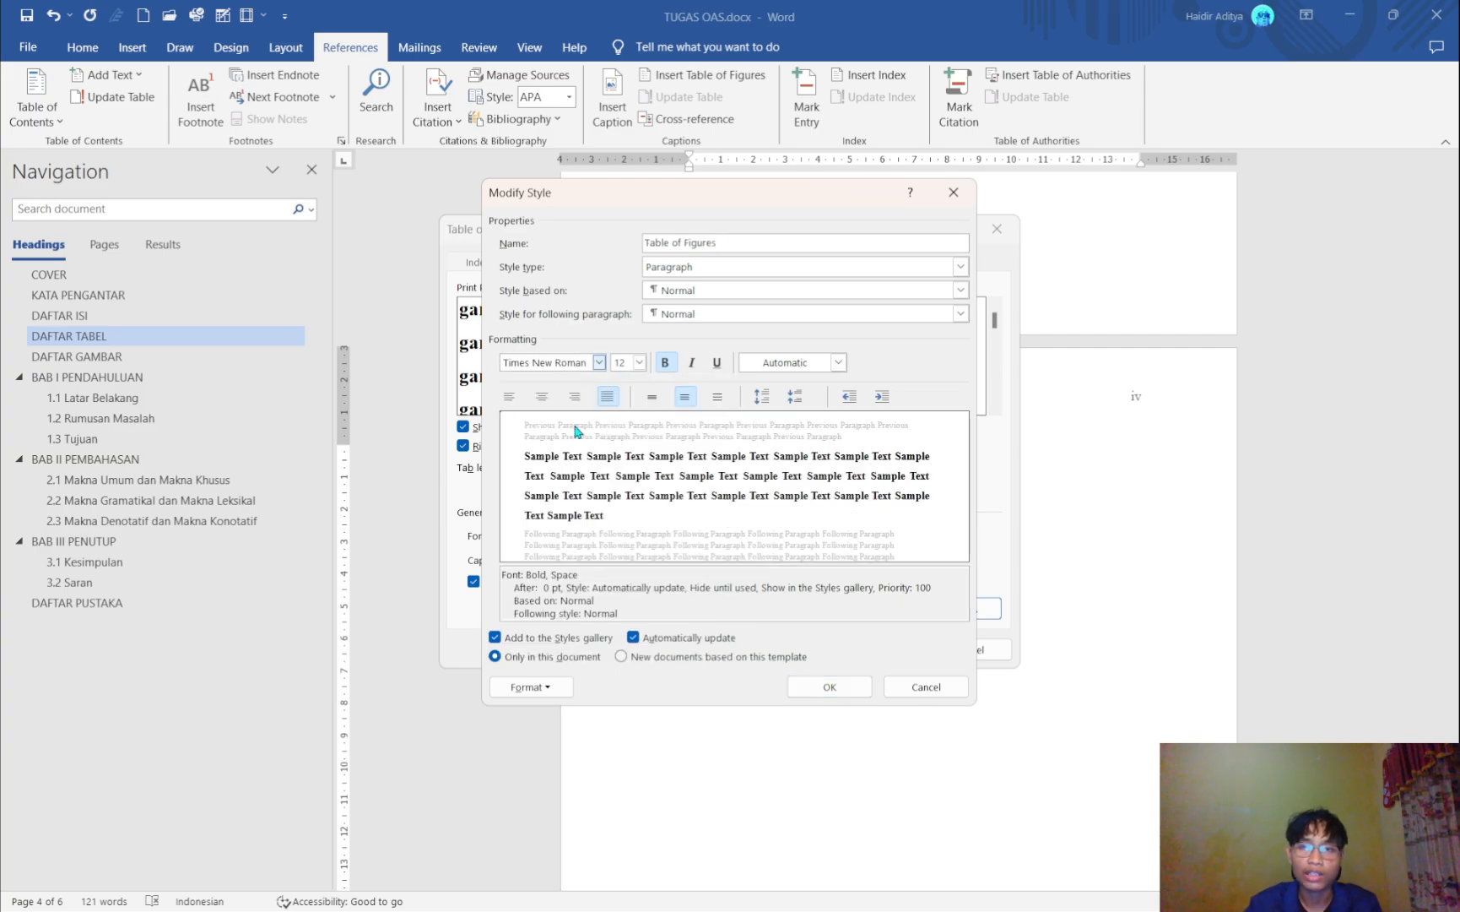
left_click(639, 365)
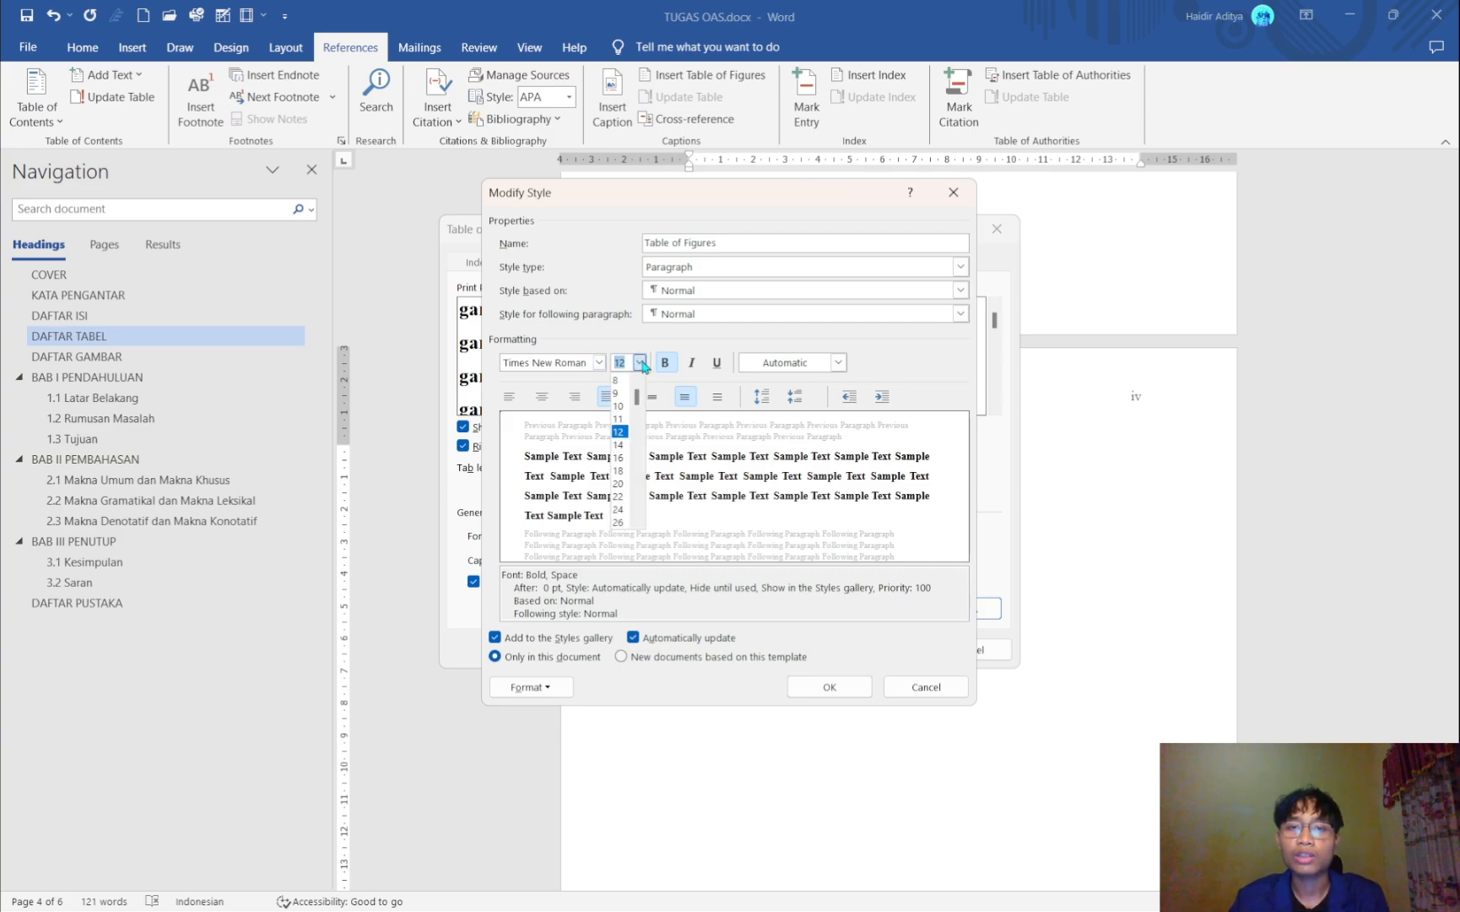
left_click(641, 365)
left_click(838, 362)
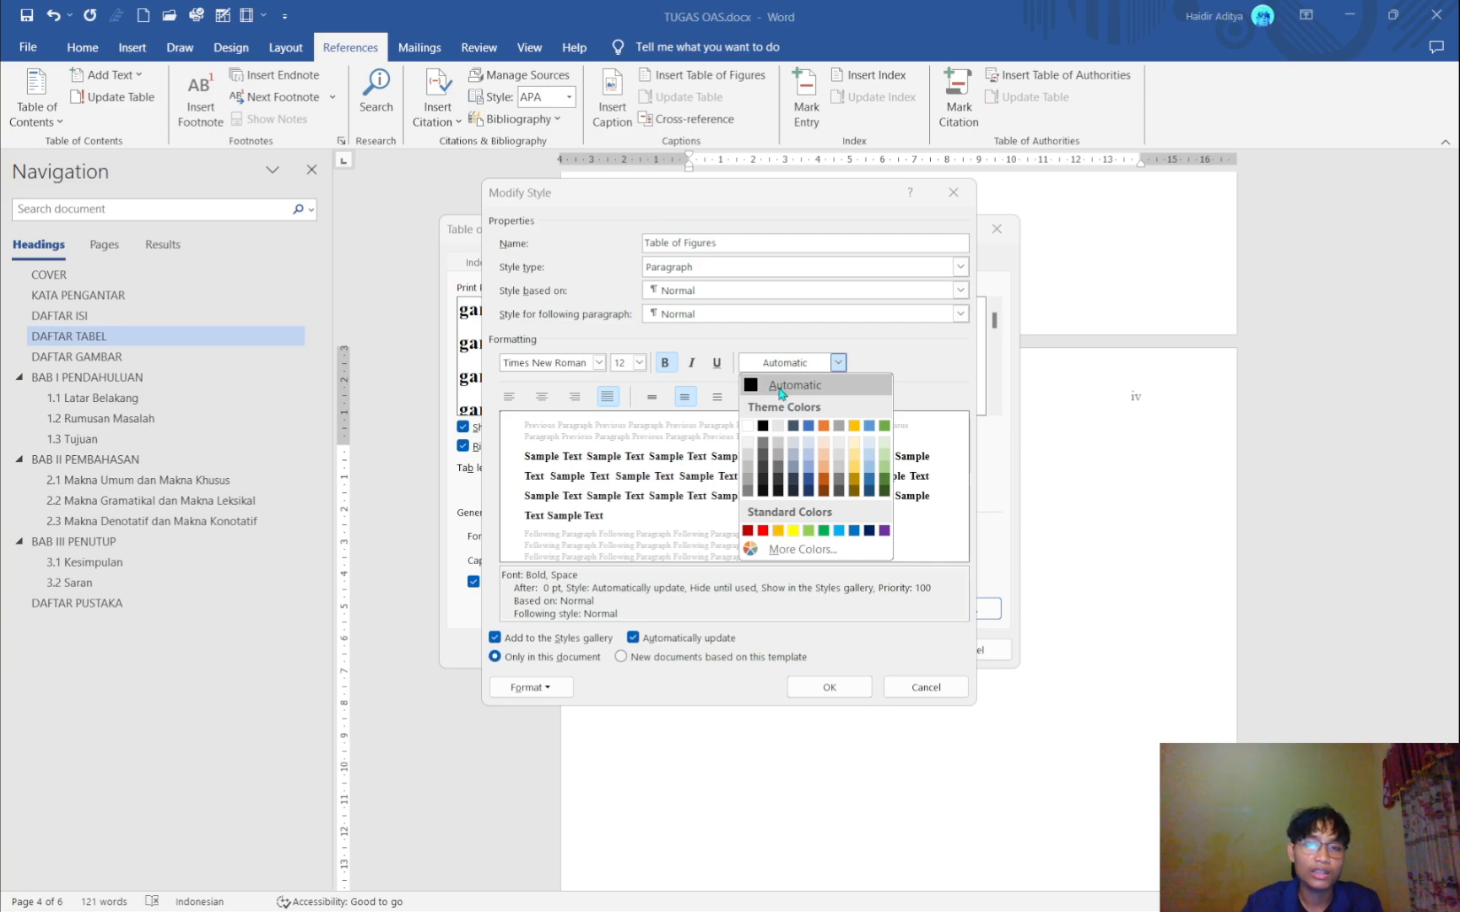
left_click(781, 387)
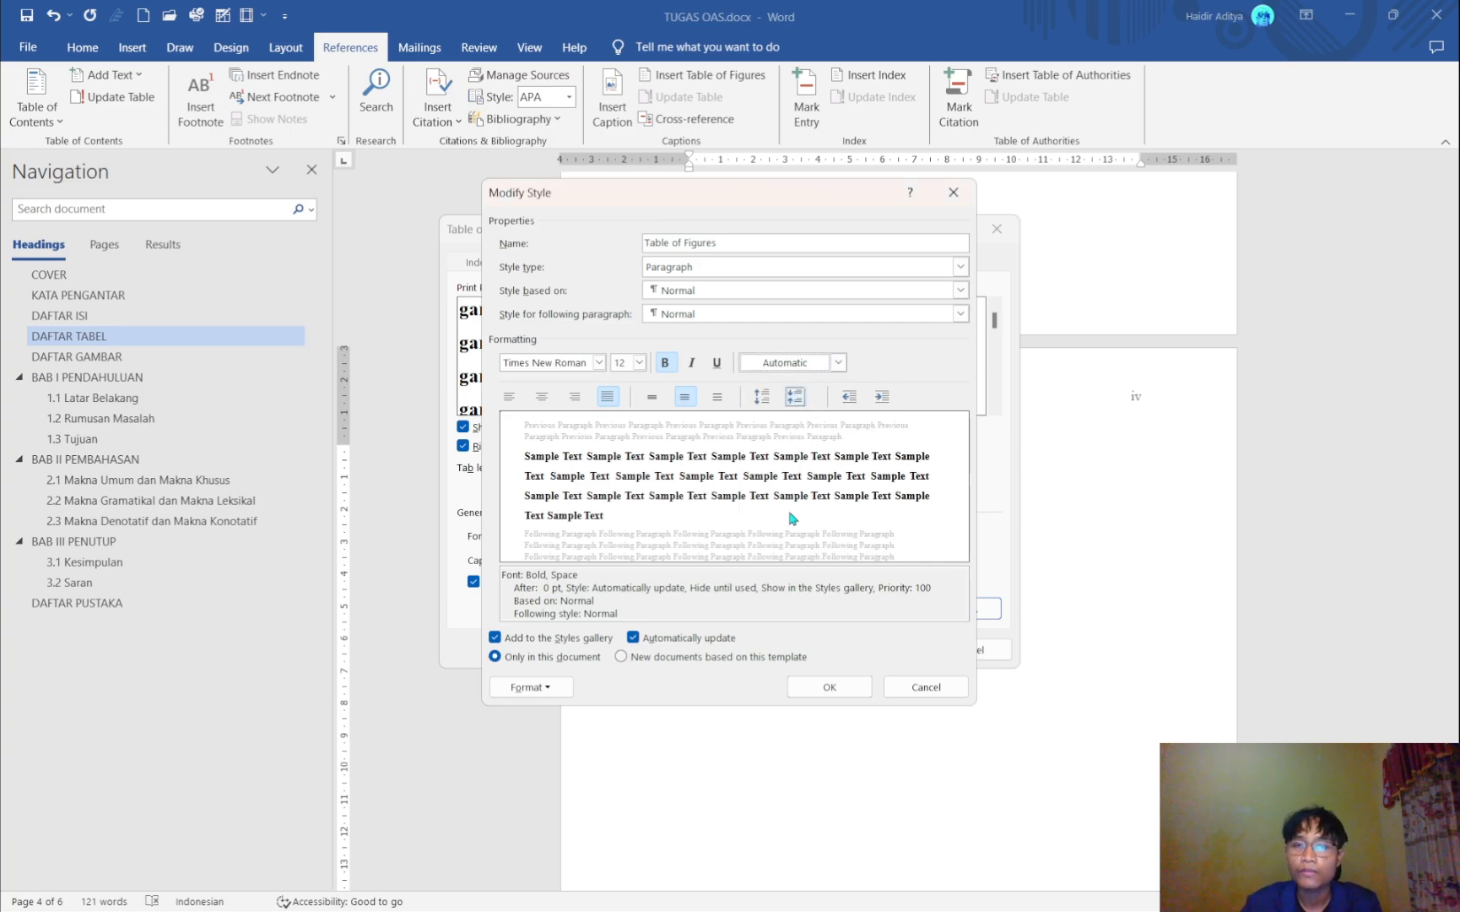
left_click(836, 687)
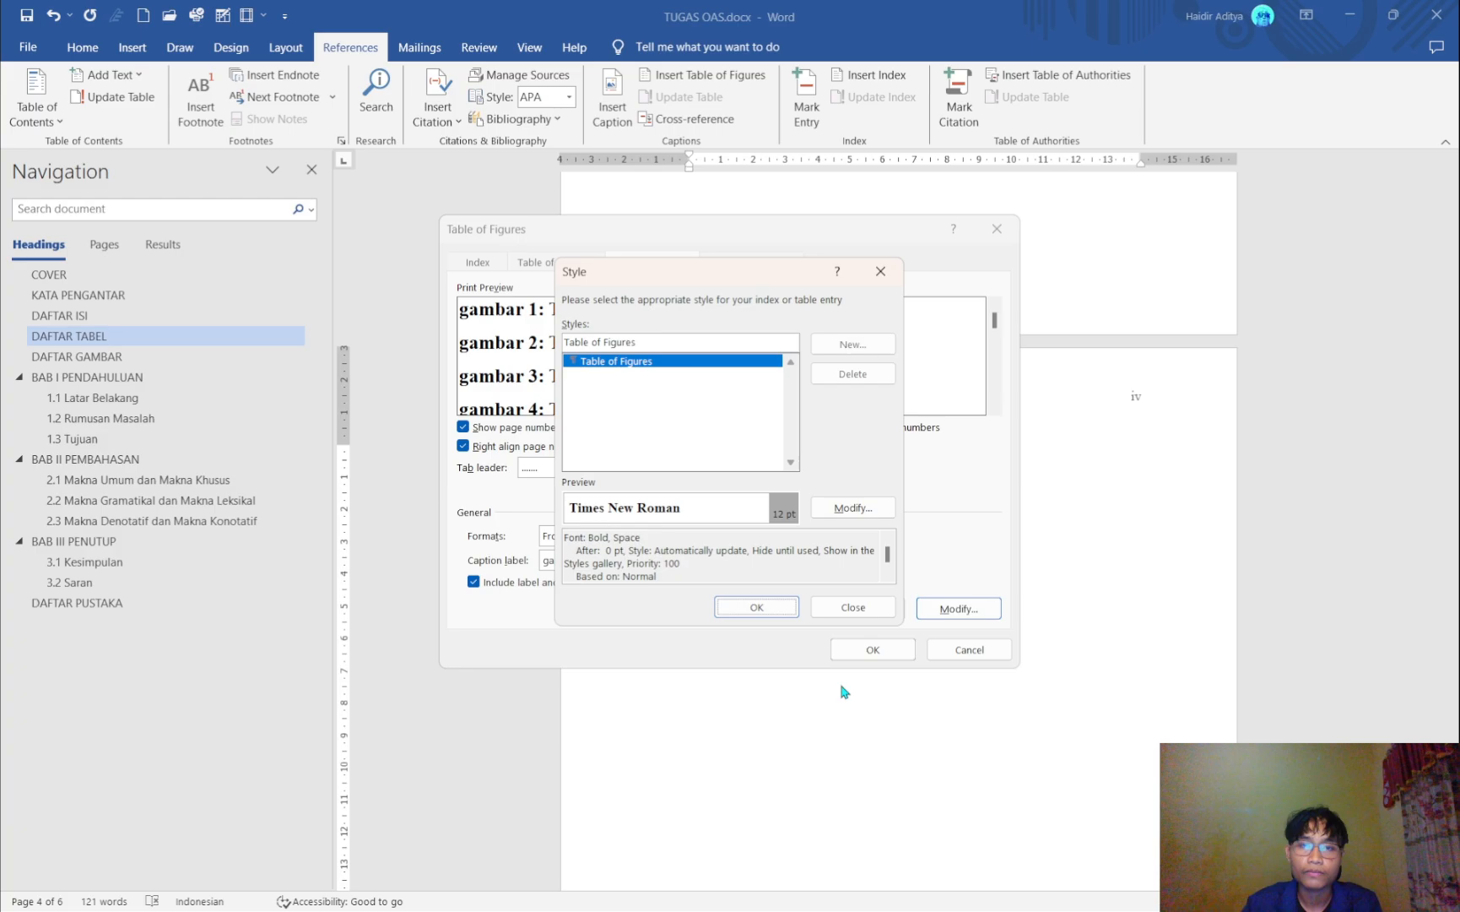
- Accept the modified style and insert the table of figures for the gambar label under the DAFTAR TABEL heading
left_click(757, 607)
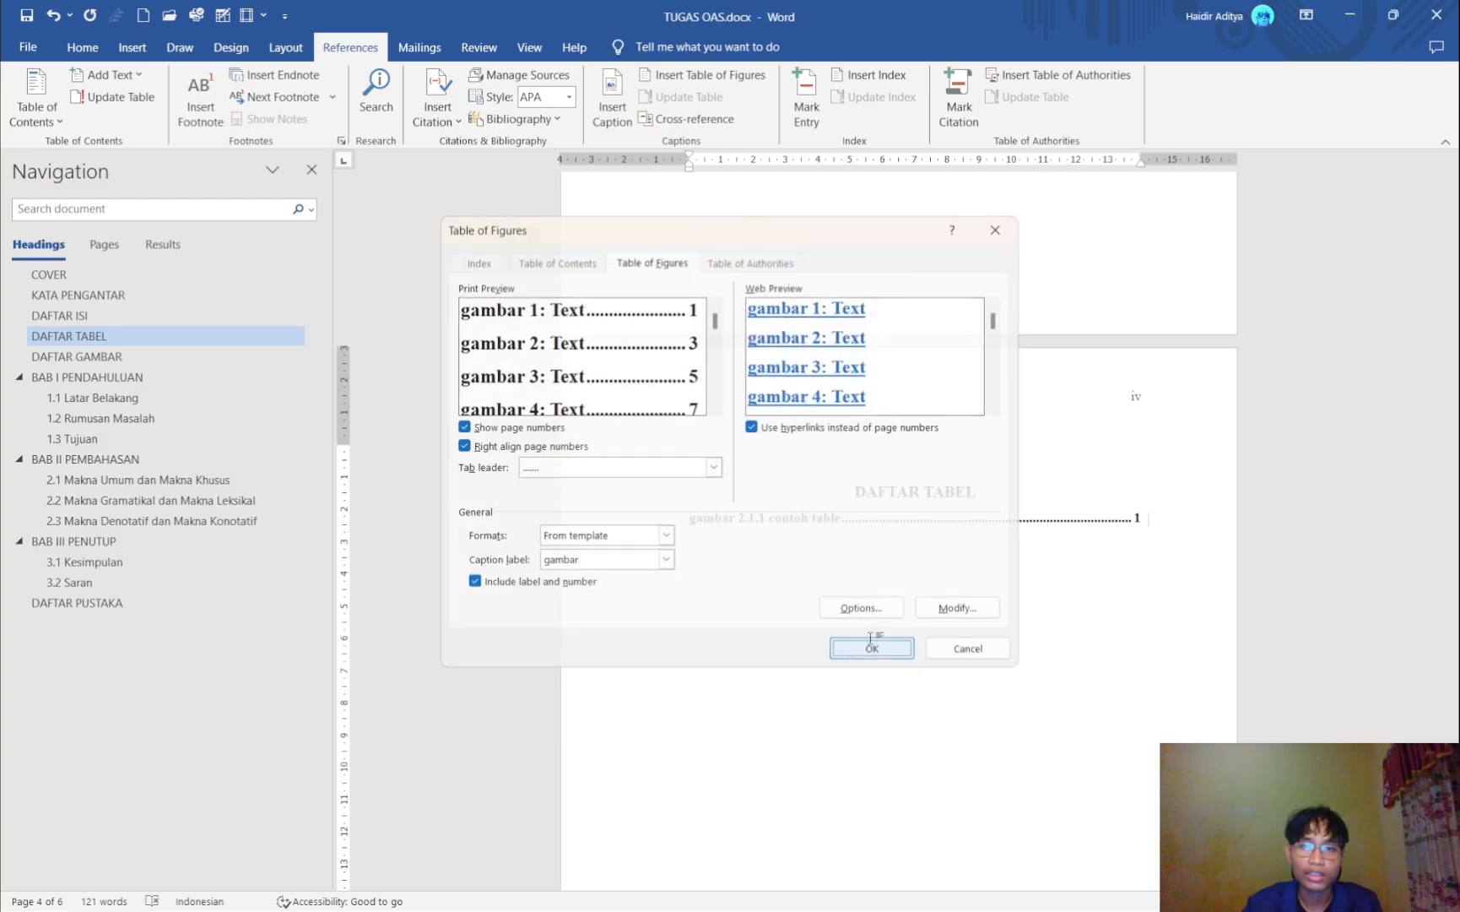
left_click(872, 647)
scroll(898, 590, "down", 2)
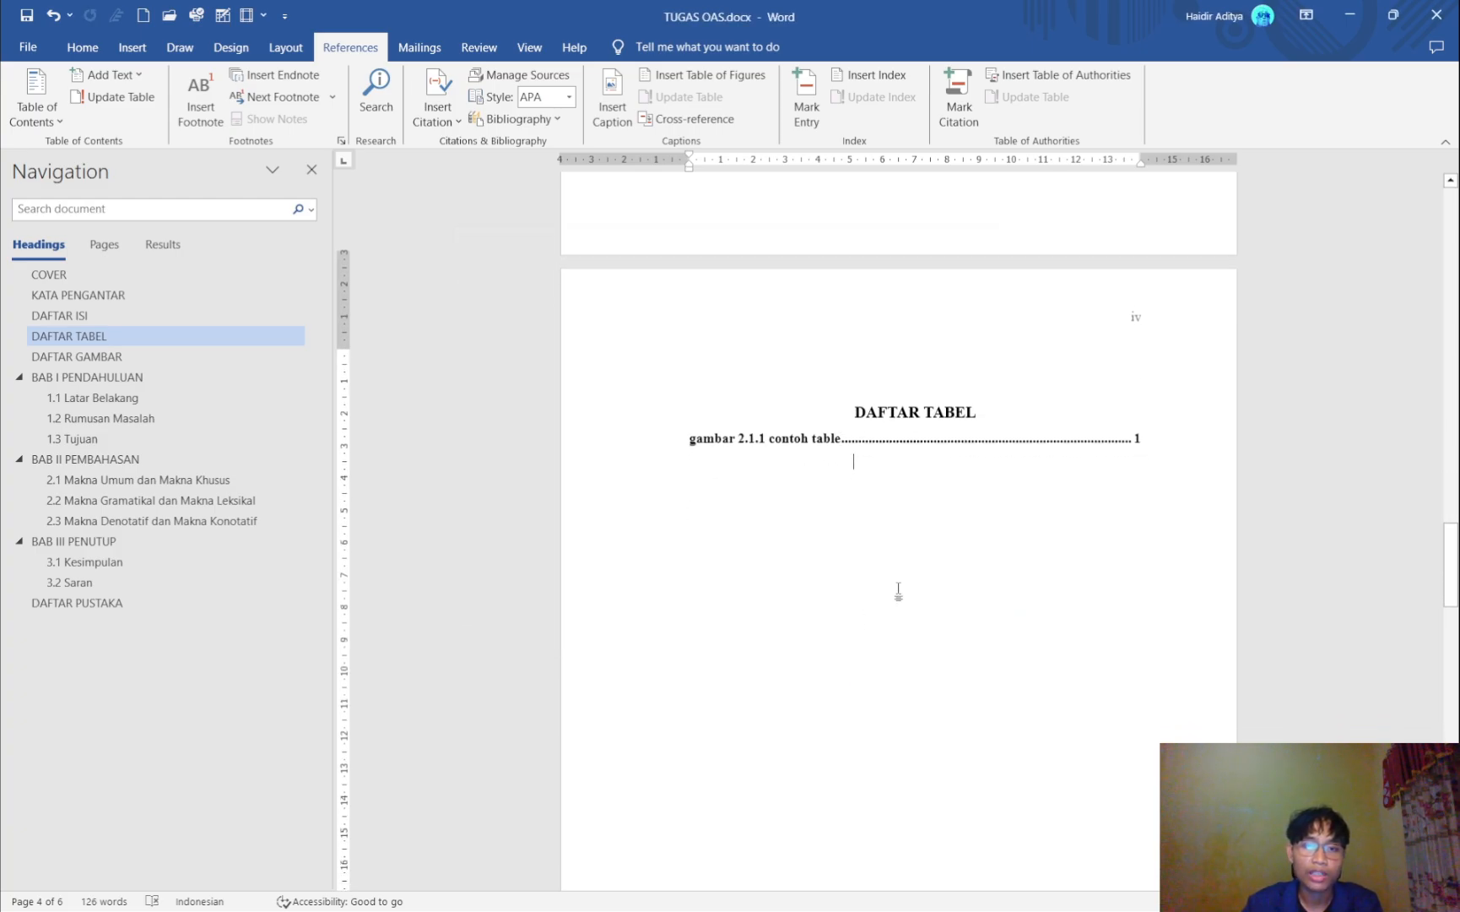
scroll(898, 591, "down", 15)
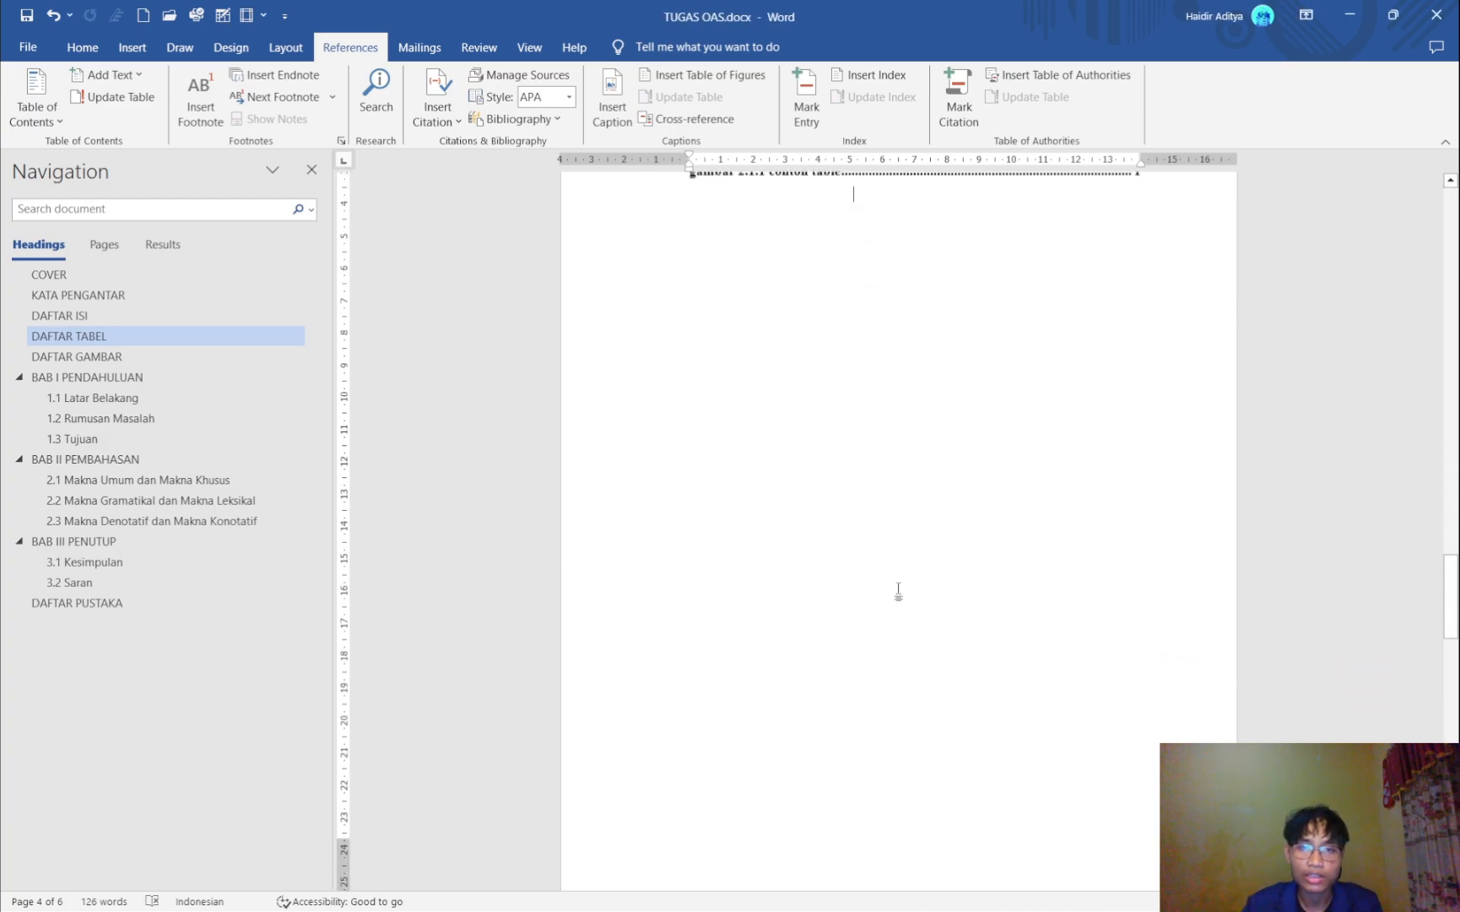
- Insert the picture denotatif-konotatif.png from this device on a new line below heading 2.2 Makna Gramatikal dan Makna Leksikal
left_click(1079, 650)
scroll(1079, 651, "down", 20)
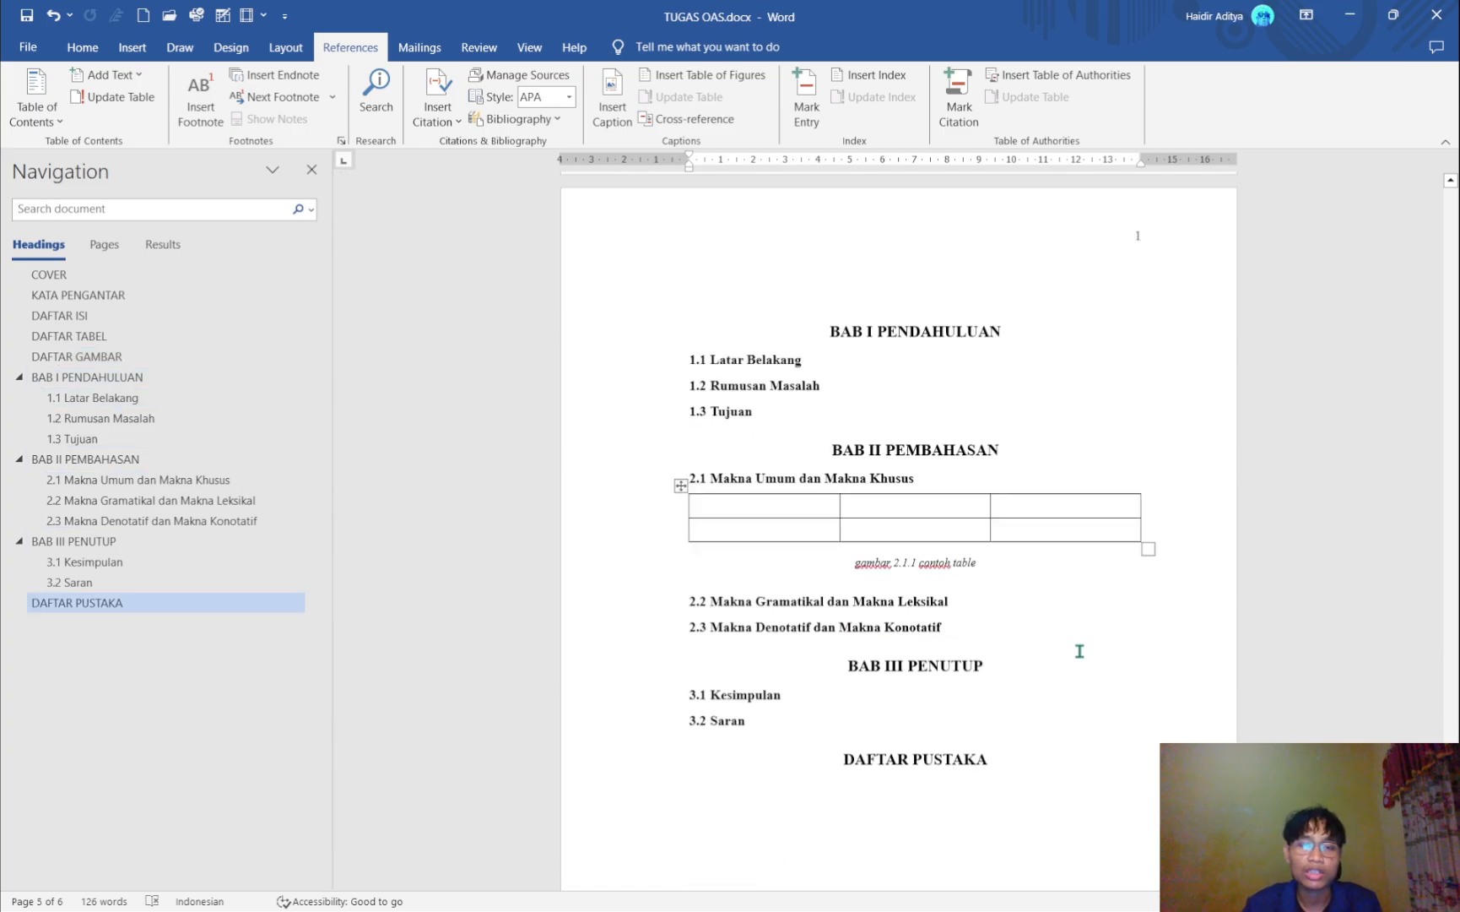
left_click(1067, 482)
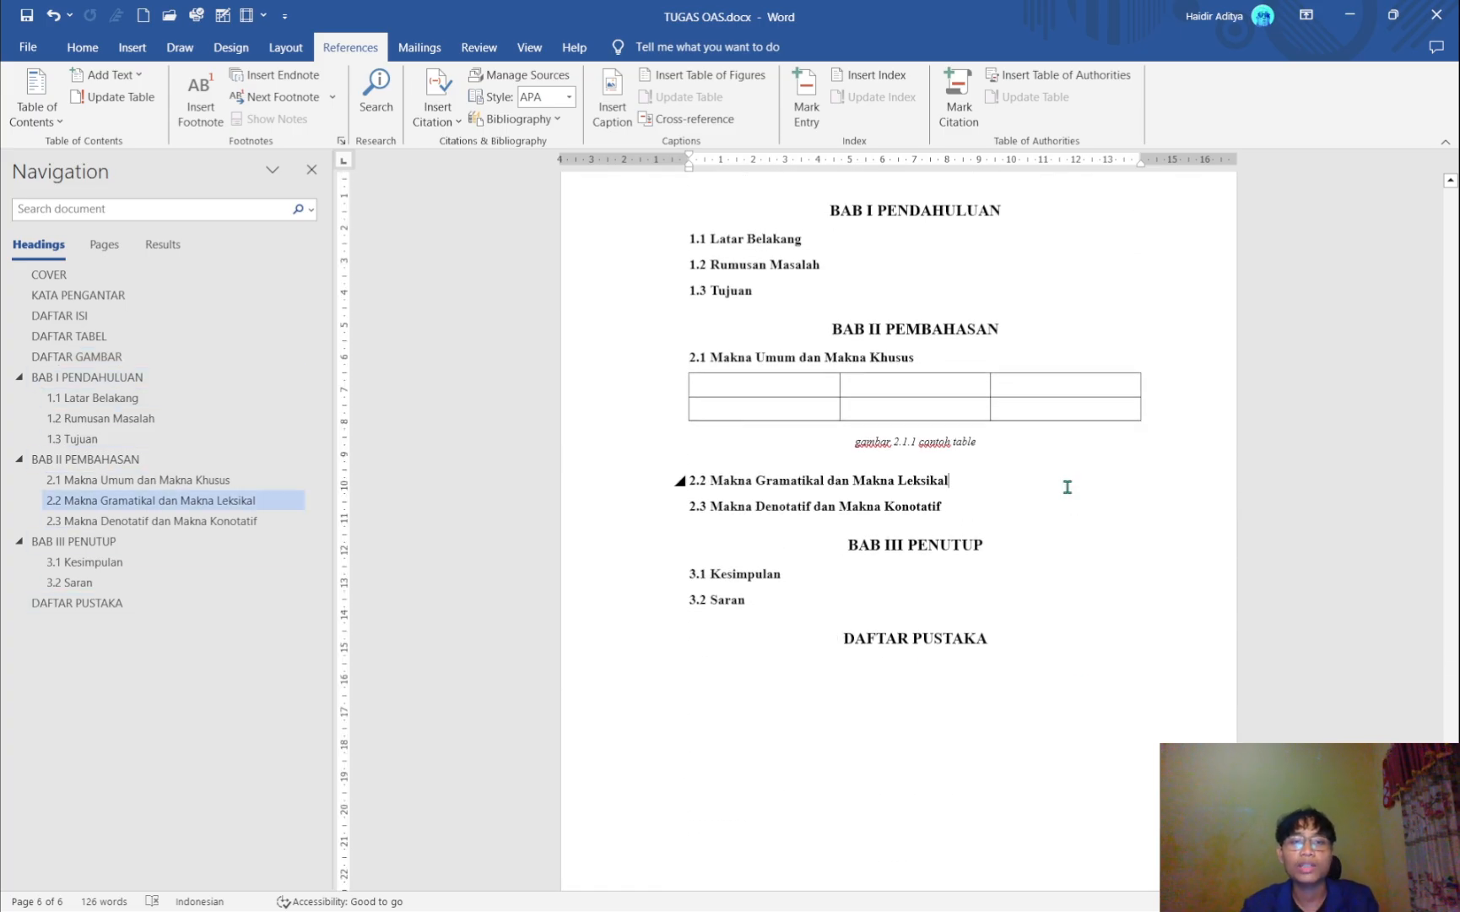
key("Return")
scroll(683, 481, "down", 1)
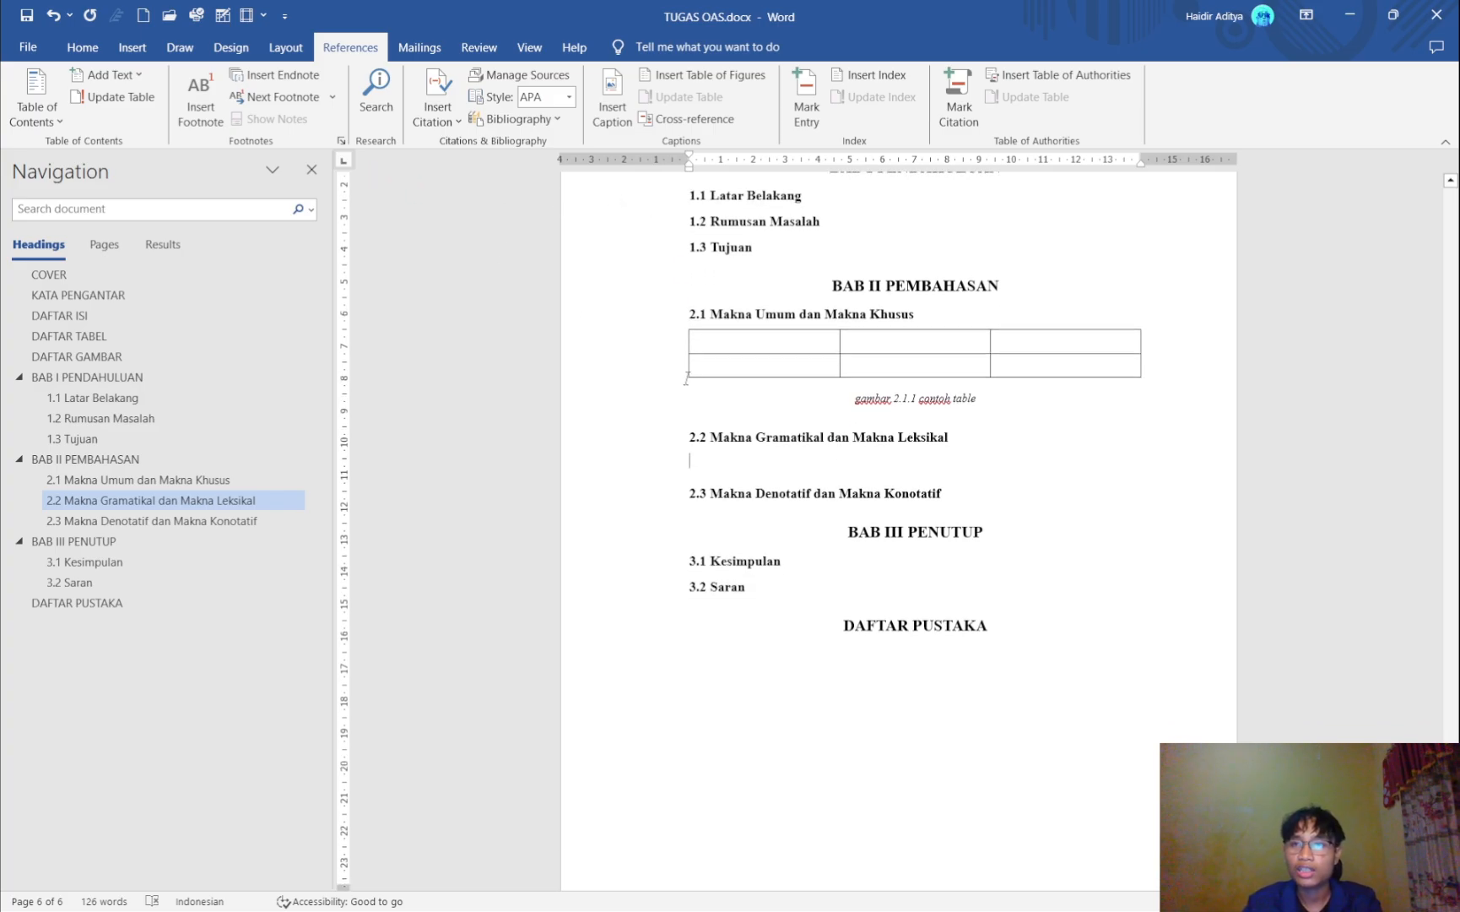
key("alt")
key("n")
key("p")
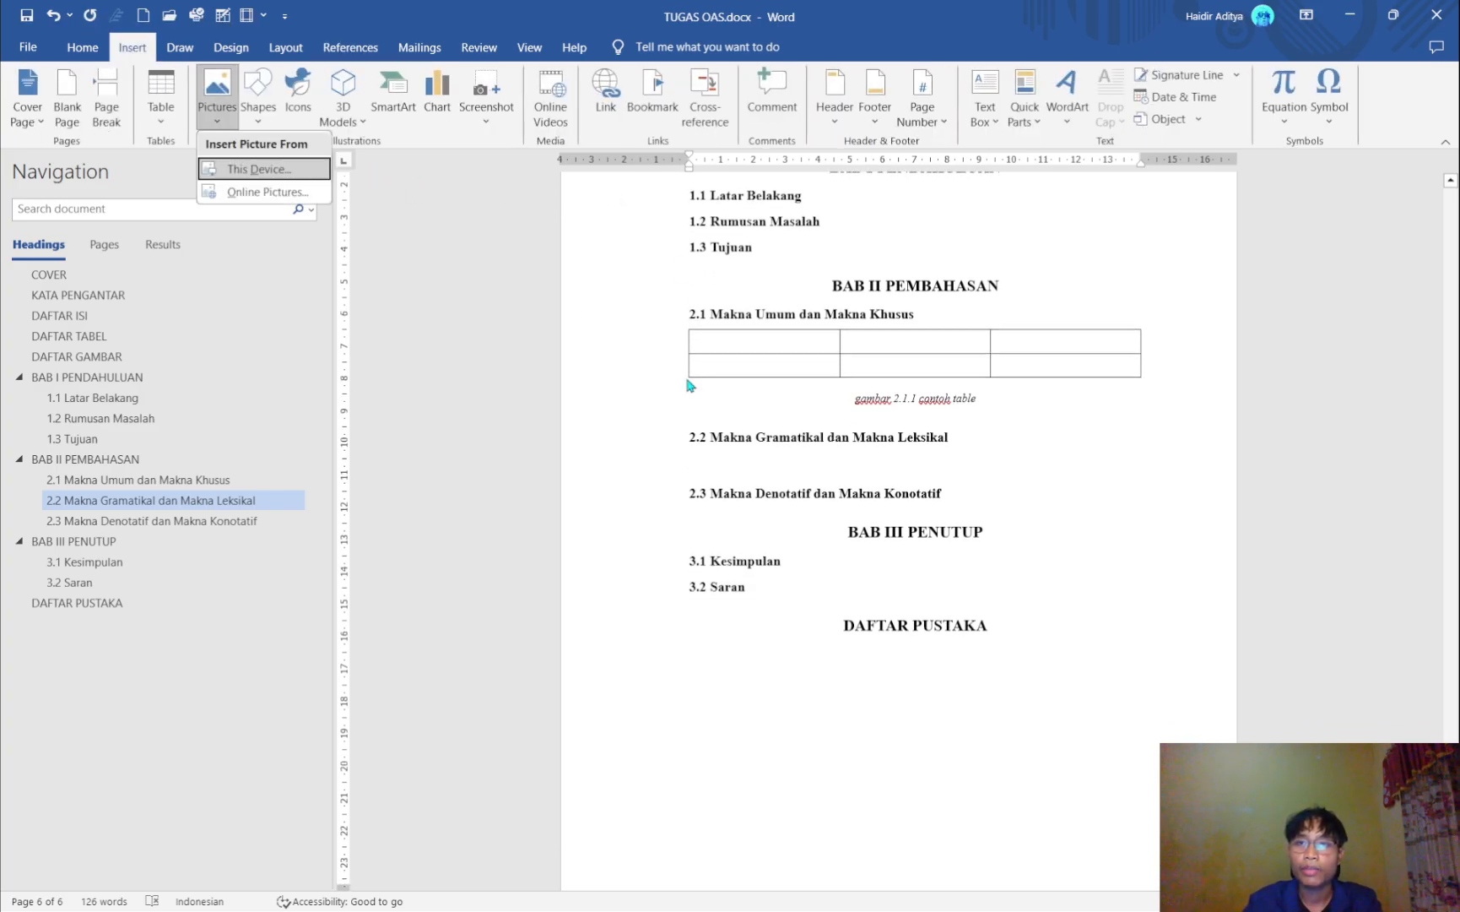
key("Return")
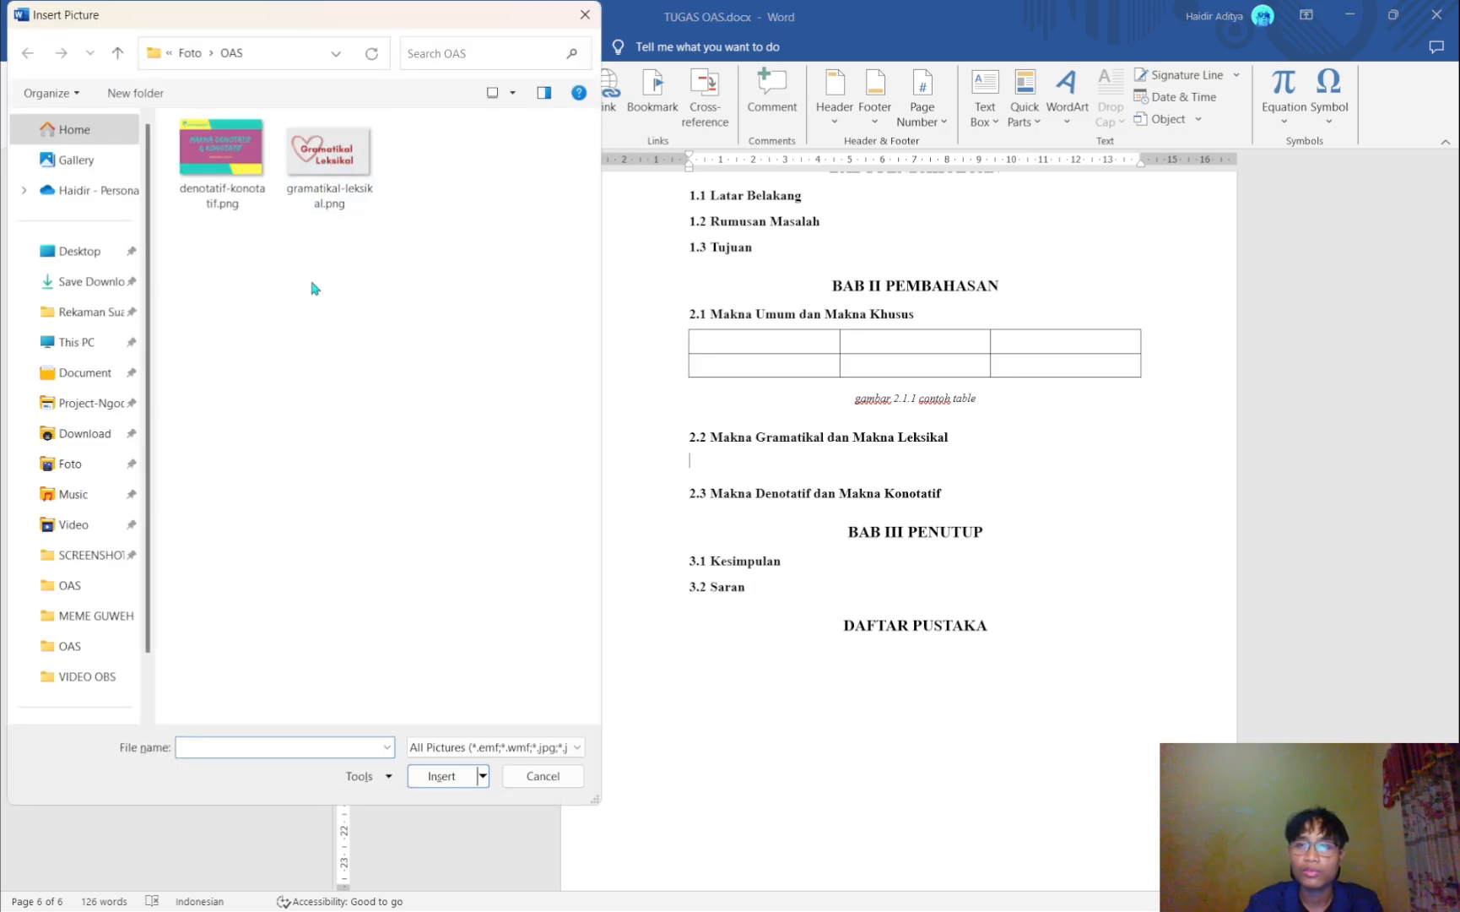
double_click(215, 196)
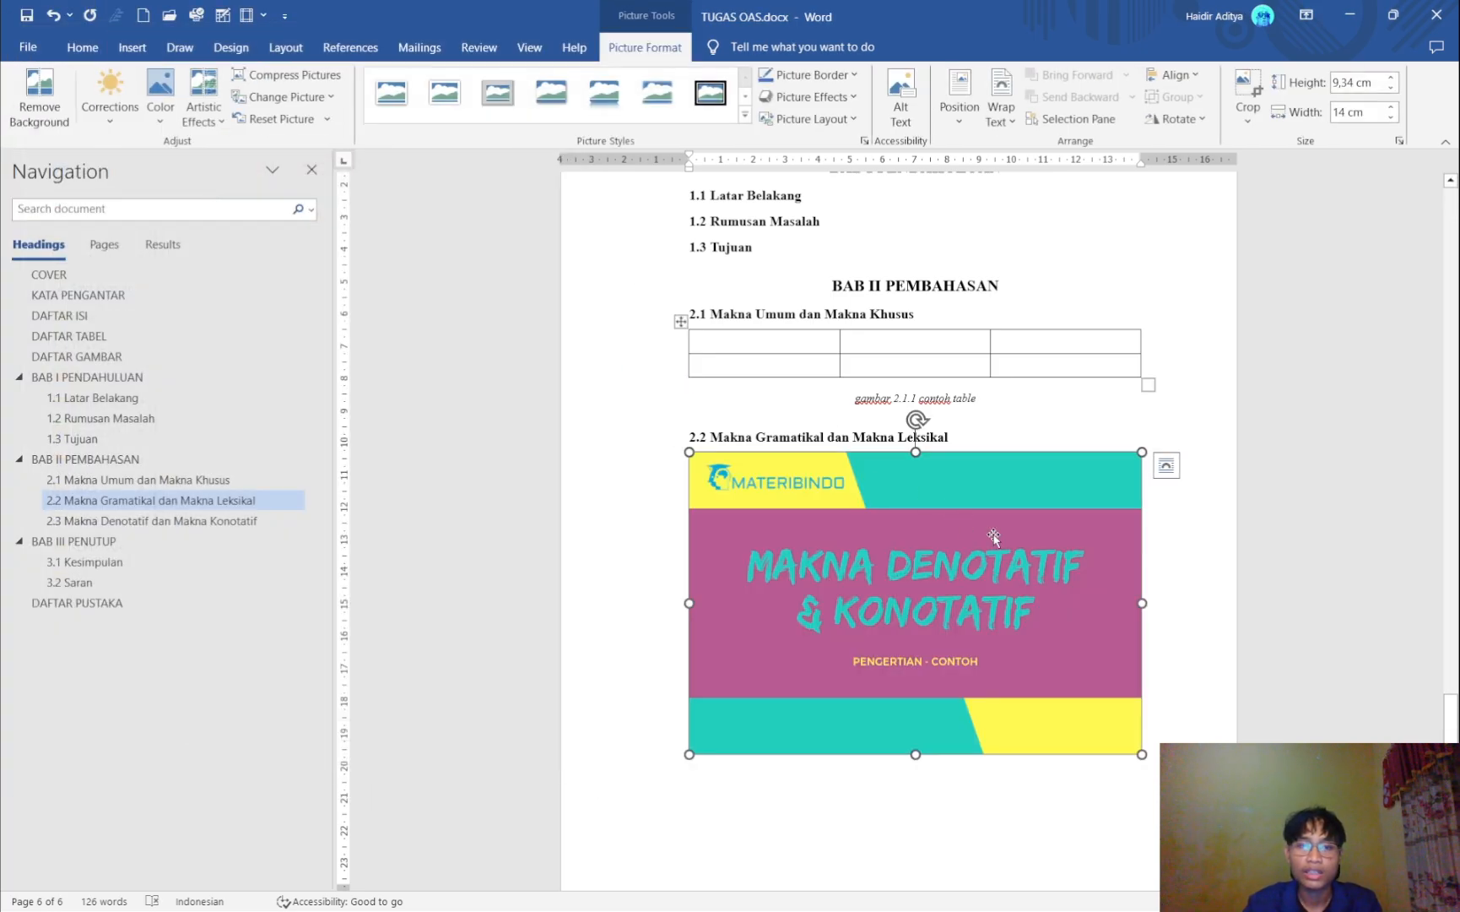
- Shrink the inserted picture to about 11.64 cm wide by 7.77 cm high and centre it
left_click_drag(1144, 754, 1066, 702)
key("ctrl+e")
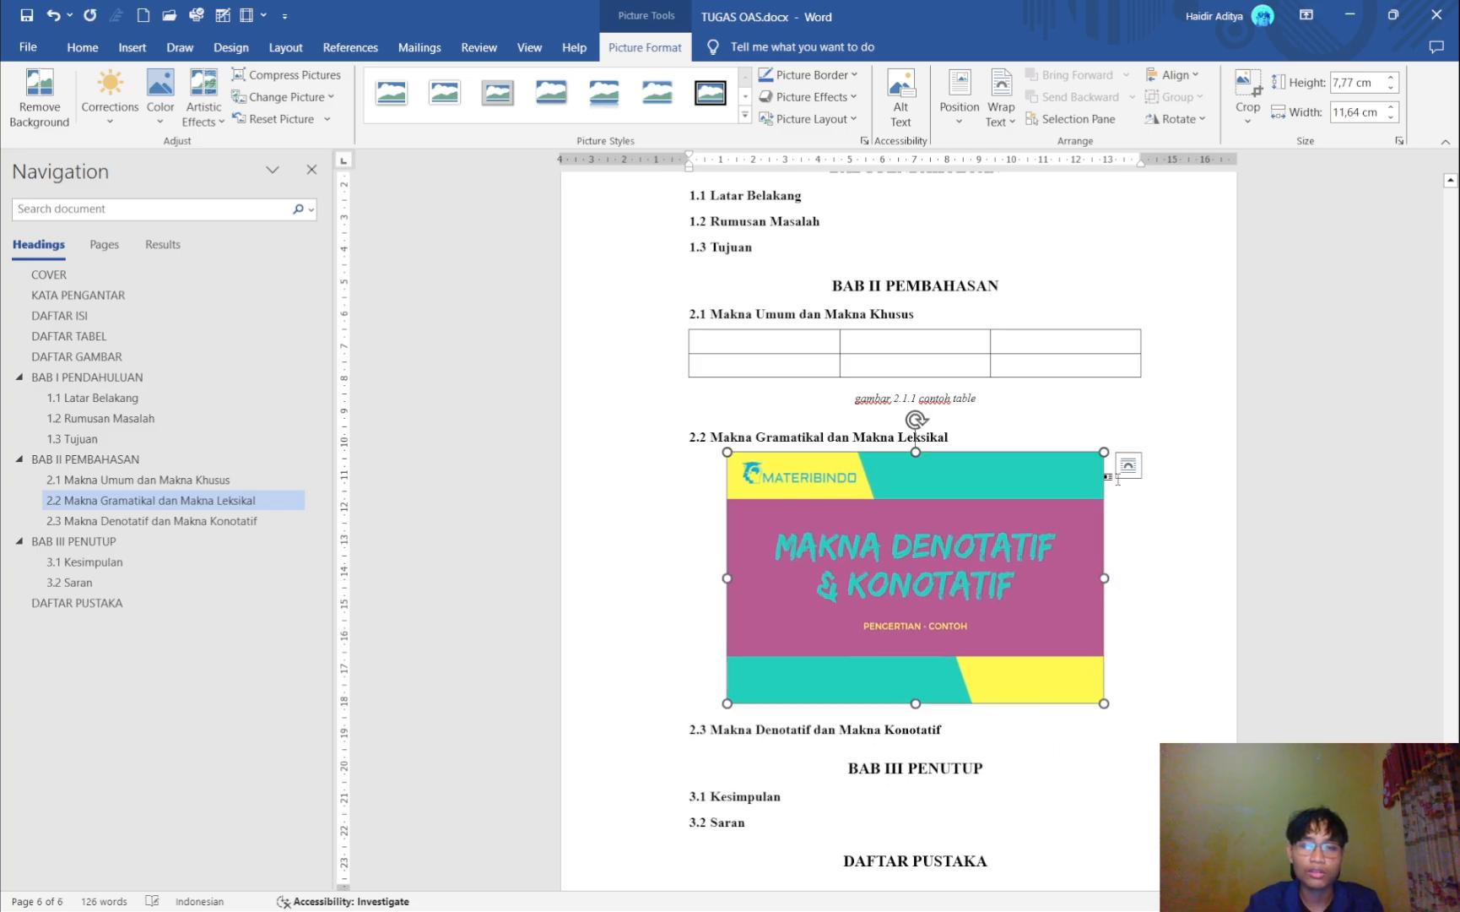
left_click(1080, 440)
- Insert a page break after 1.3 Tujuan so BAB II PEMBAHASAN starts on a new page, removing the extra empty line
scroll(1079, 440, "up", 3)
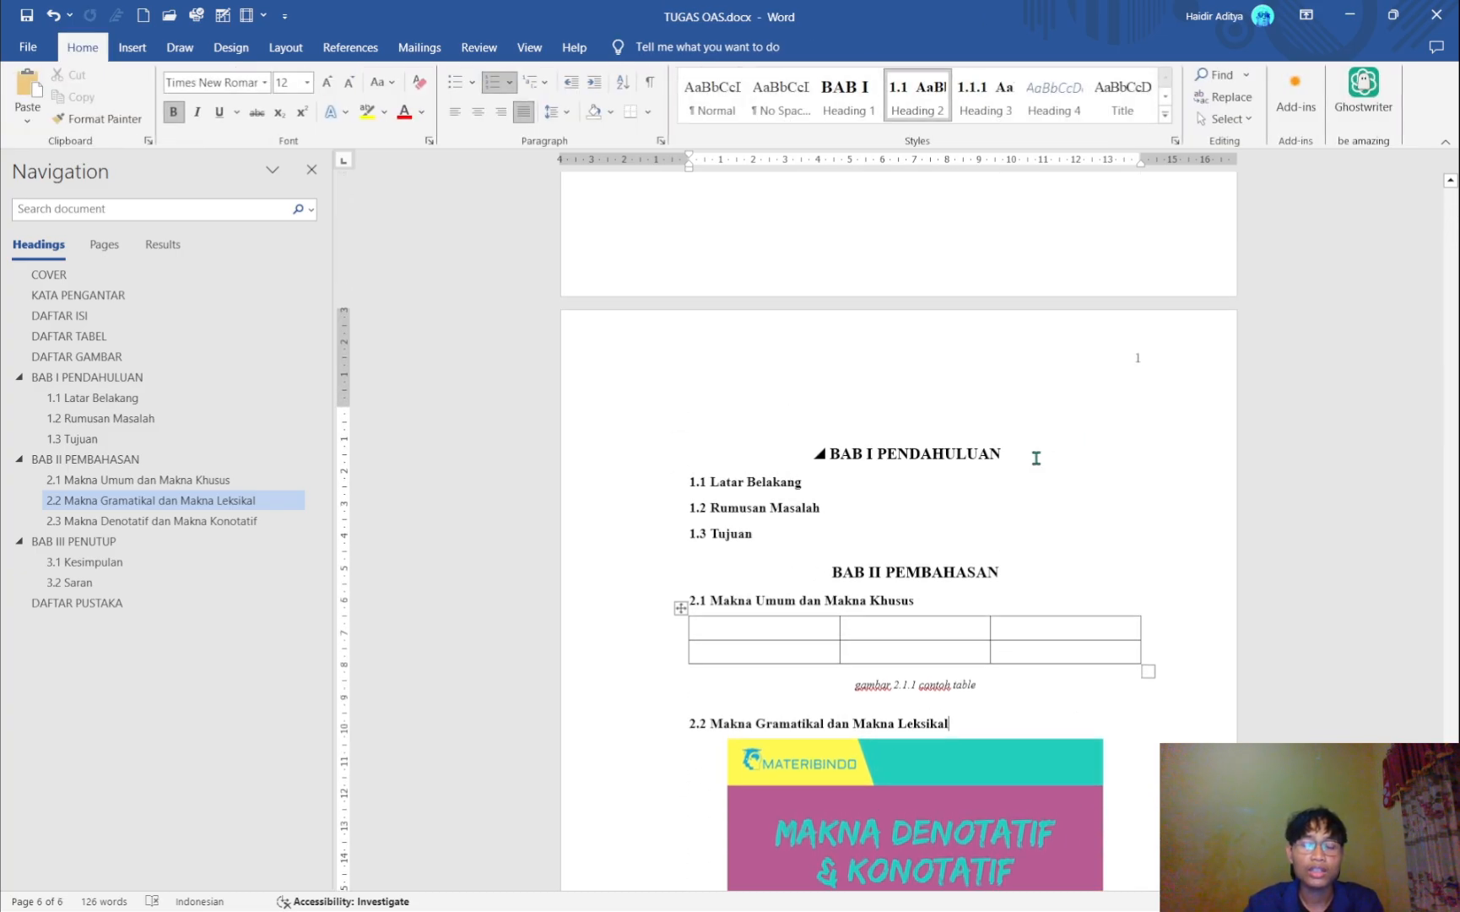
scroll(1036, 457, "down", 1)
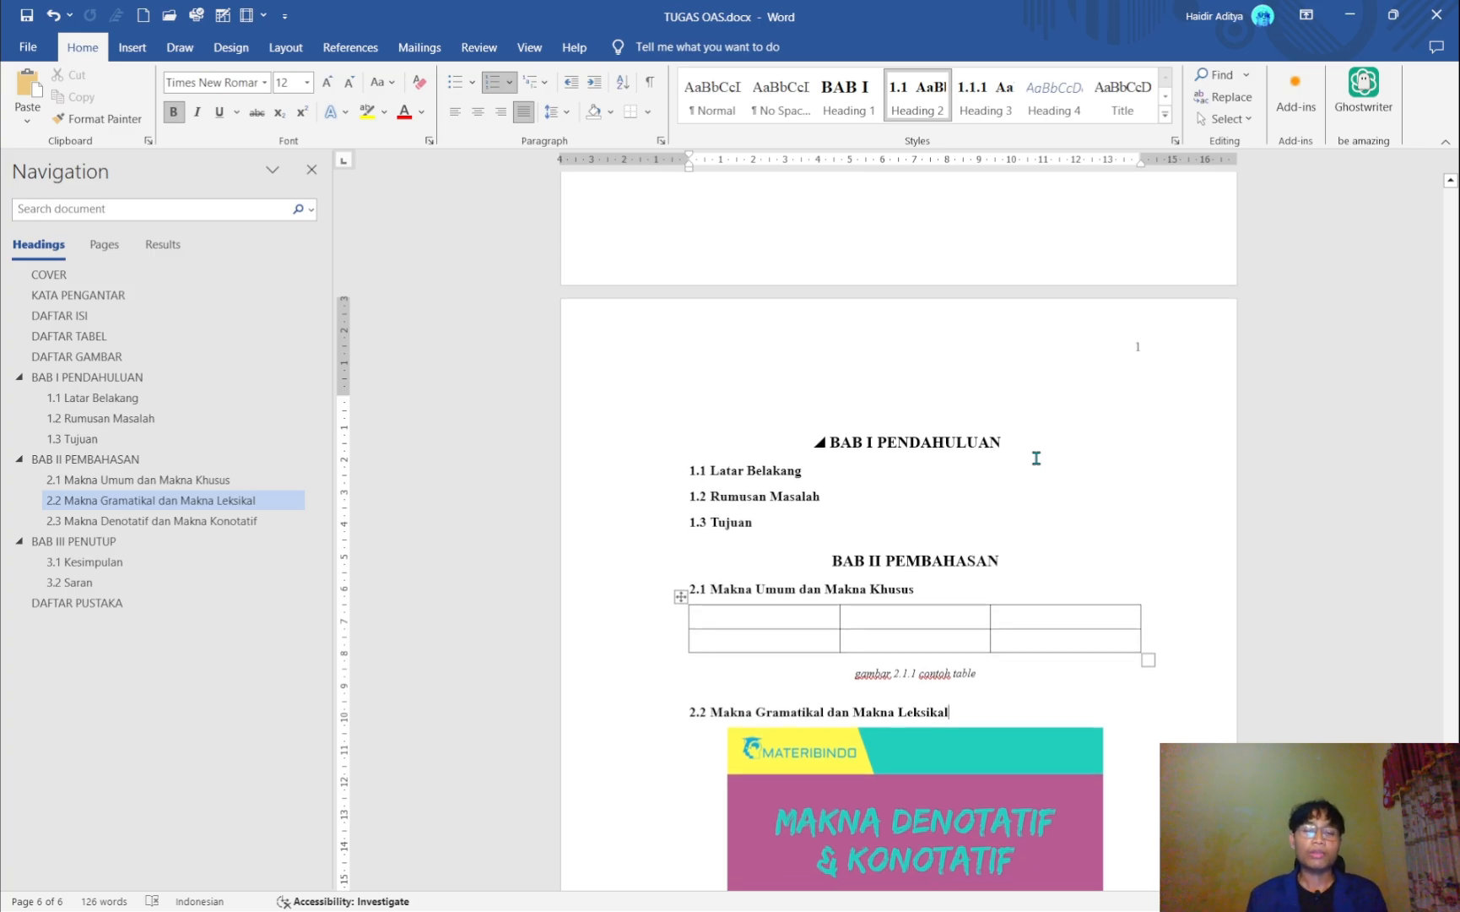
left_click(1037, 458)
key("Down")
key("Down")
key("Down")
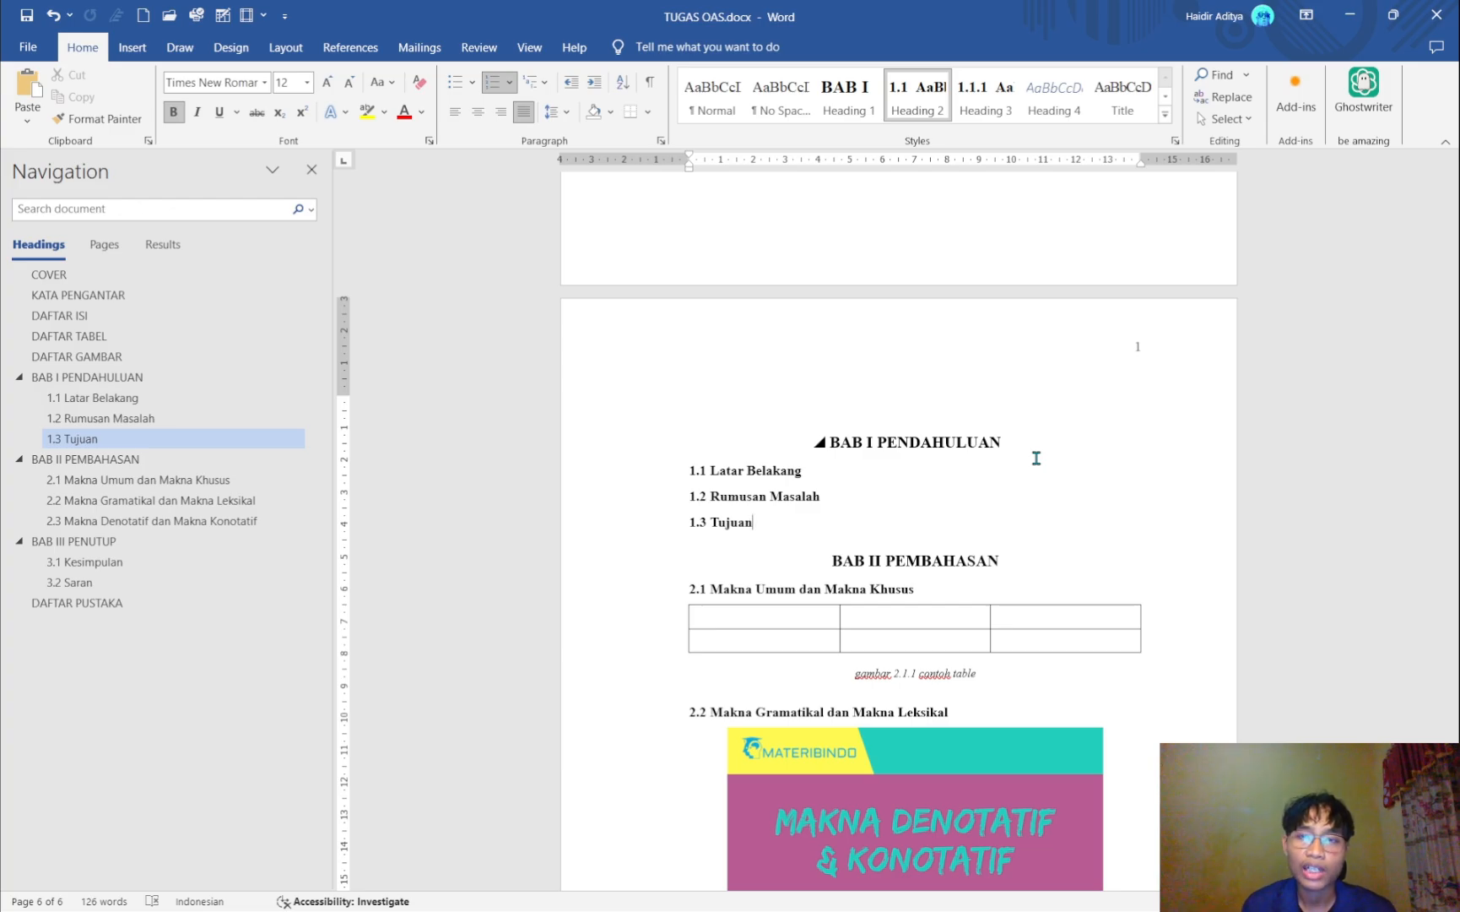
scroll(1037, 458, "down", 1)
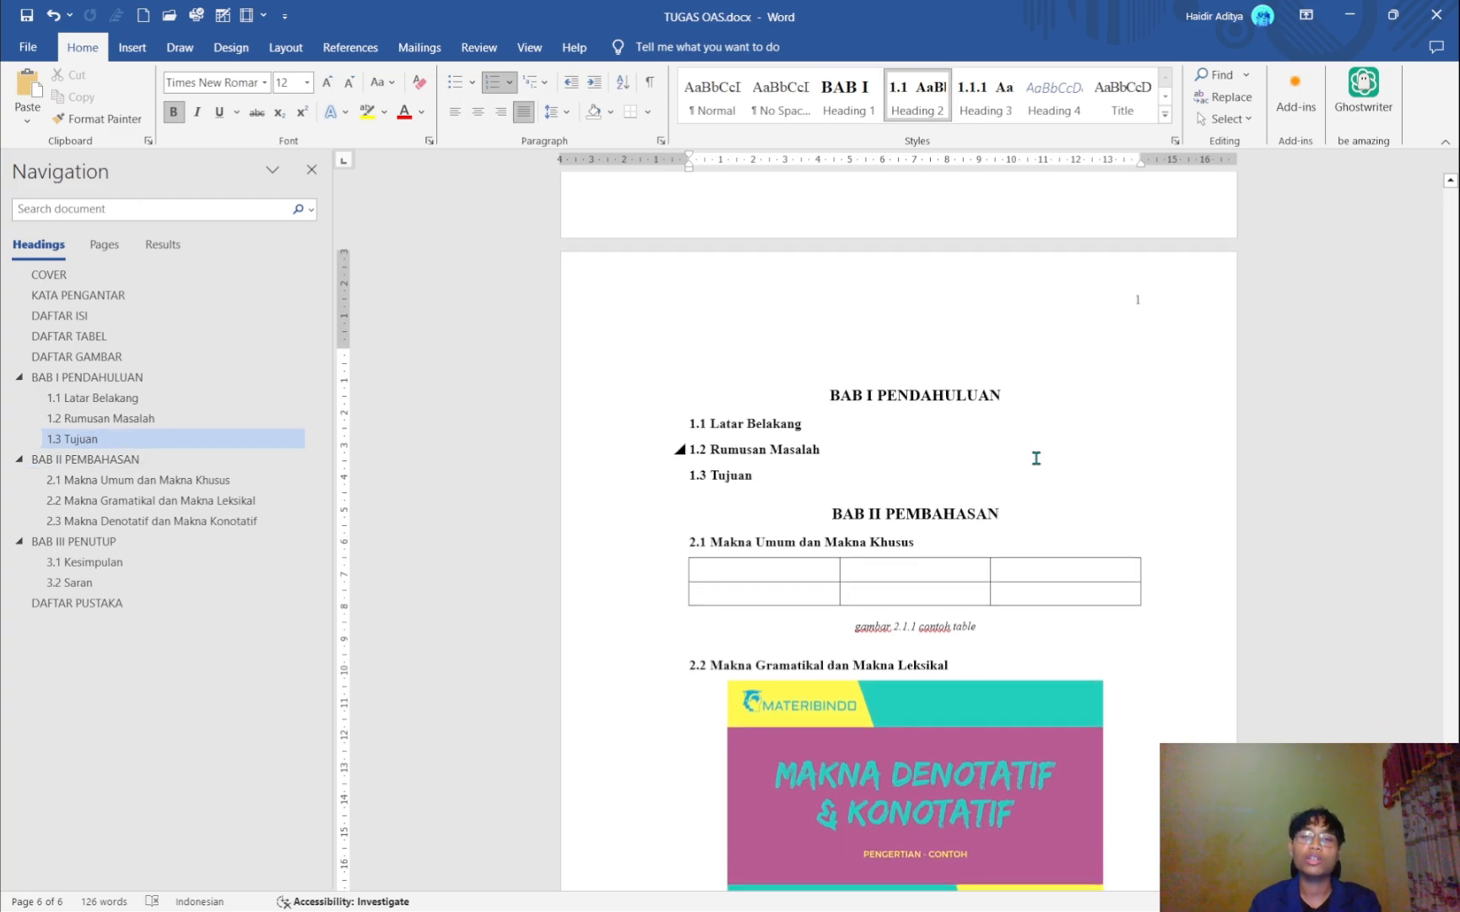
key("Return")
key("ctrl+Return")
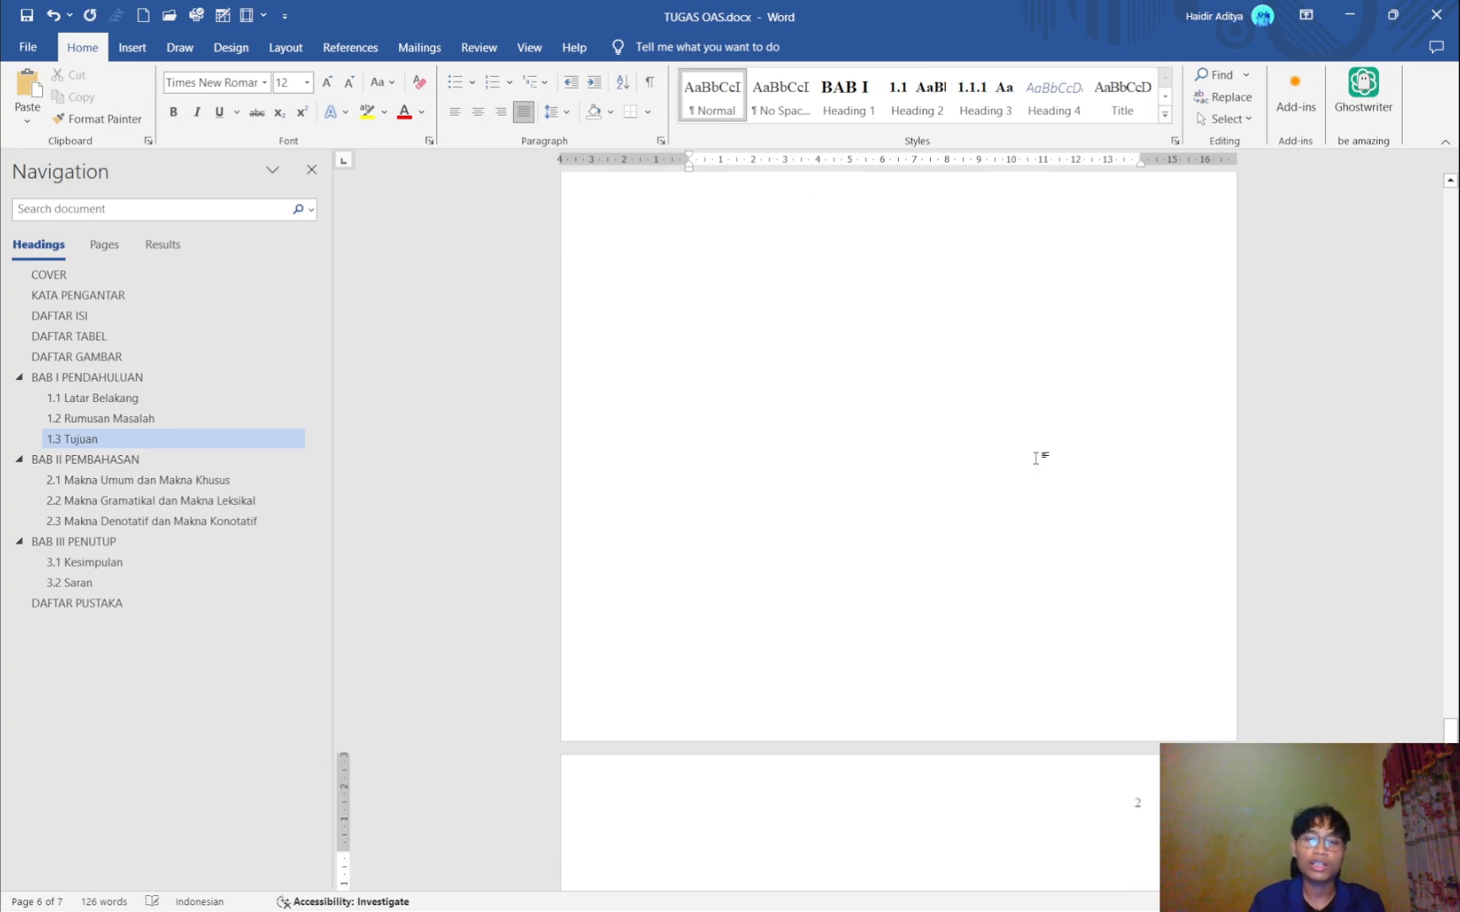
scroll(1036, 458, "down", 3)
key("Delete")
scroll(1037, 460, "down", 3)
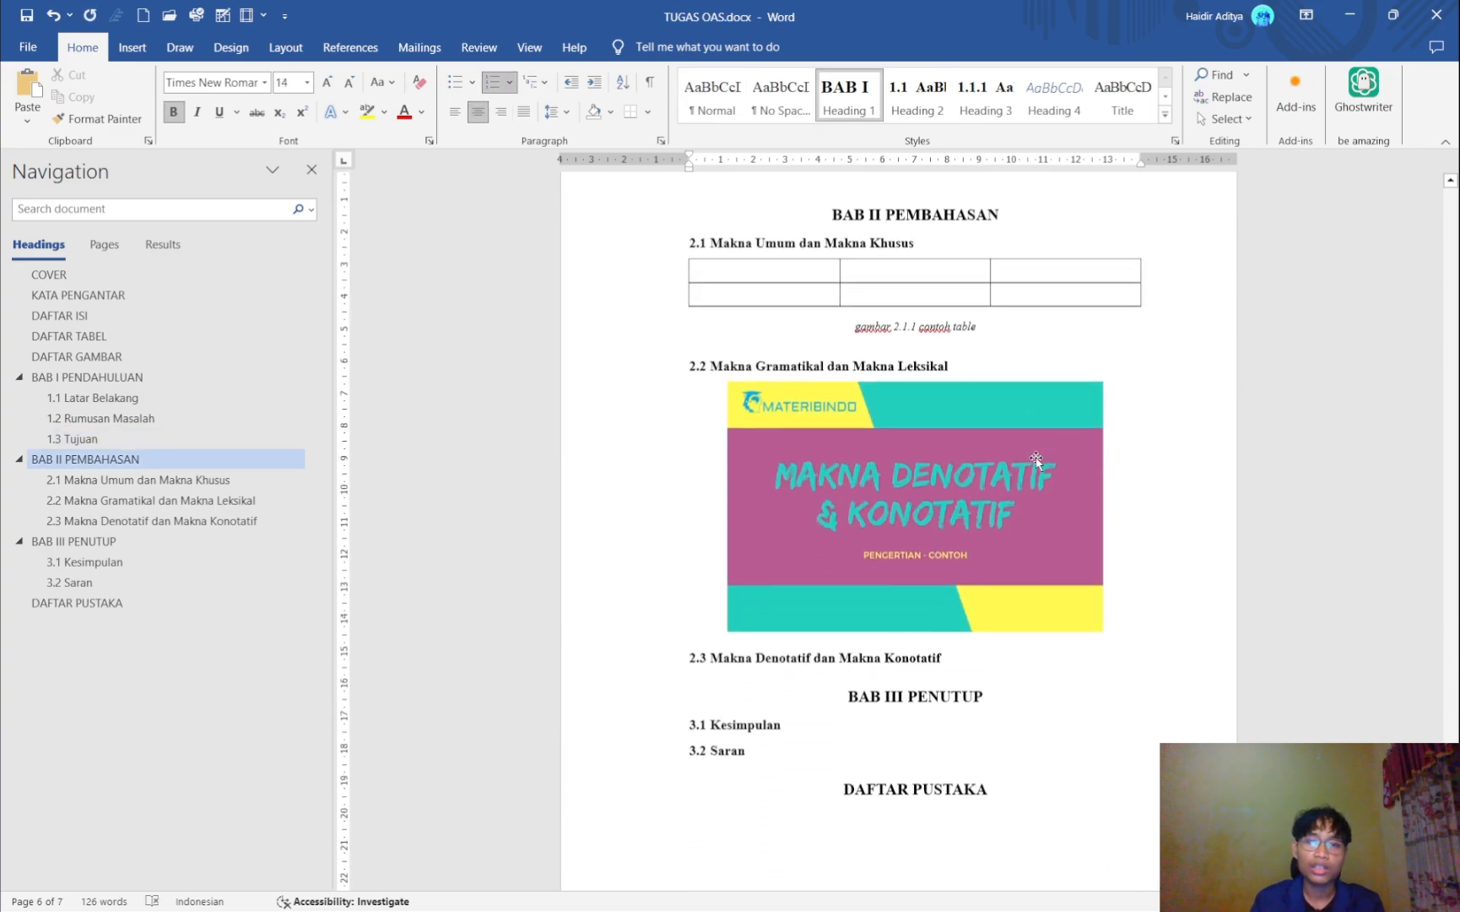
- Insert a page break after heading 2.3 so BAB III PENUTUP starts on a new page
scroll(1017, 553, "down", 2)
left_click(1017, 536)
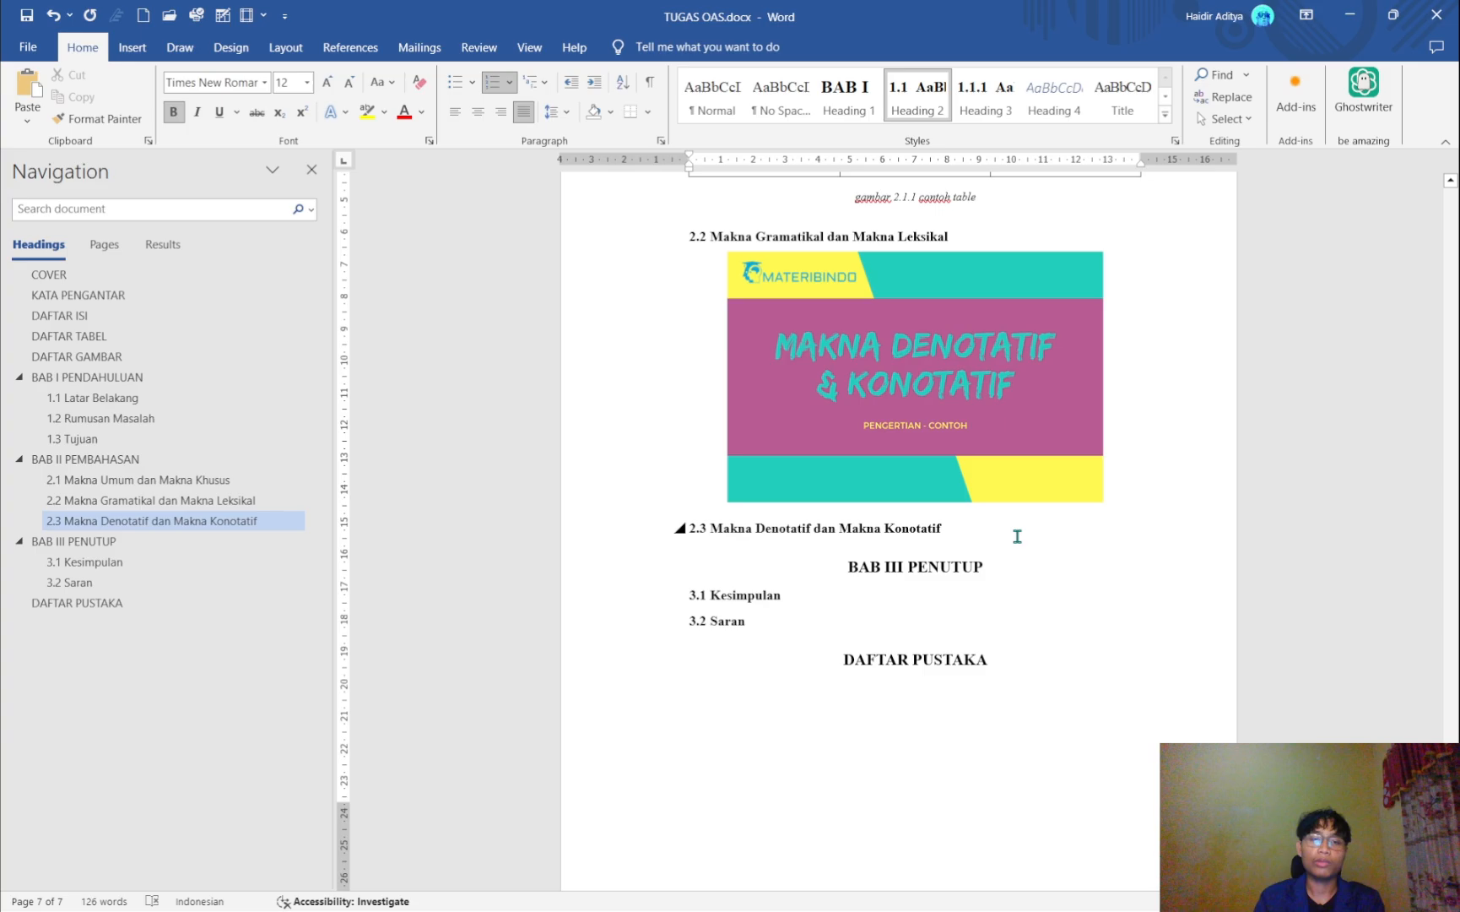
key("Return")
key("ctrl+Return")
scroll(1017, 540, "down", 10)
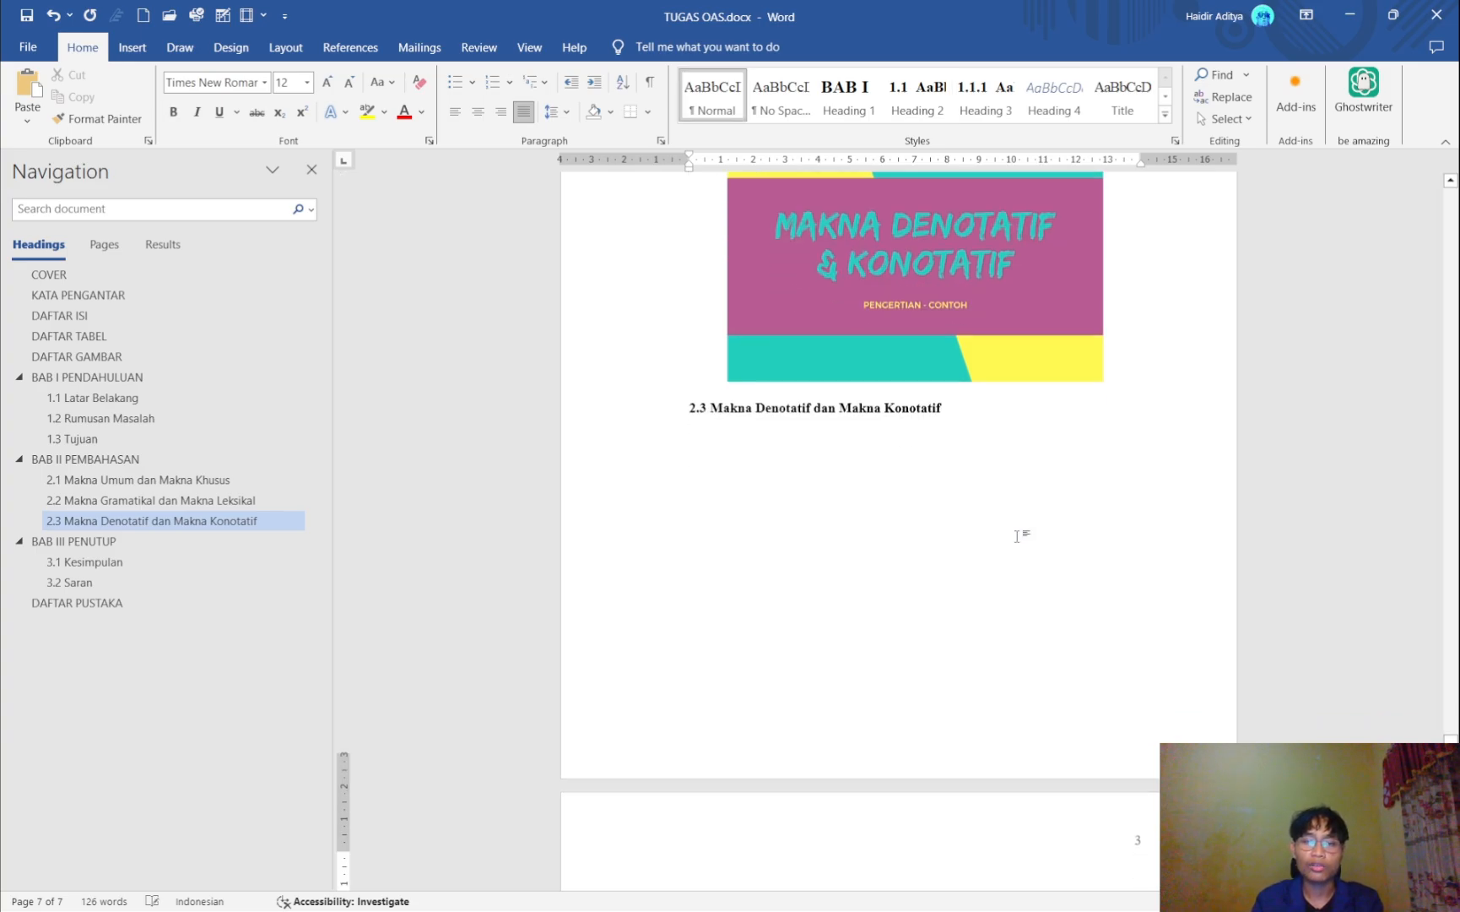
- Insert a page break after 3.2 Saran so DAFTAR PUSTAKA moves to a new page
left_click(1022, 605)
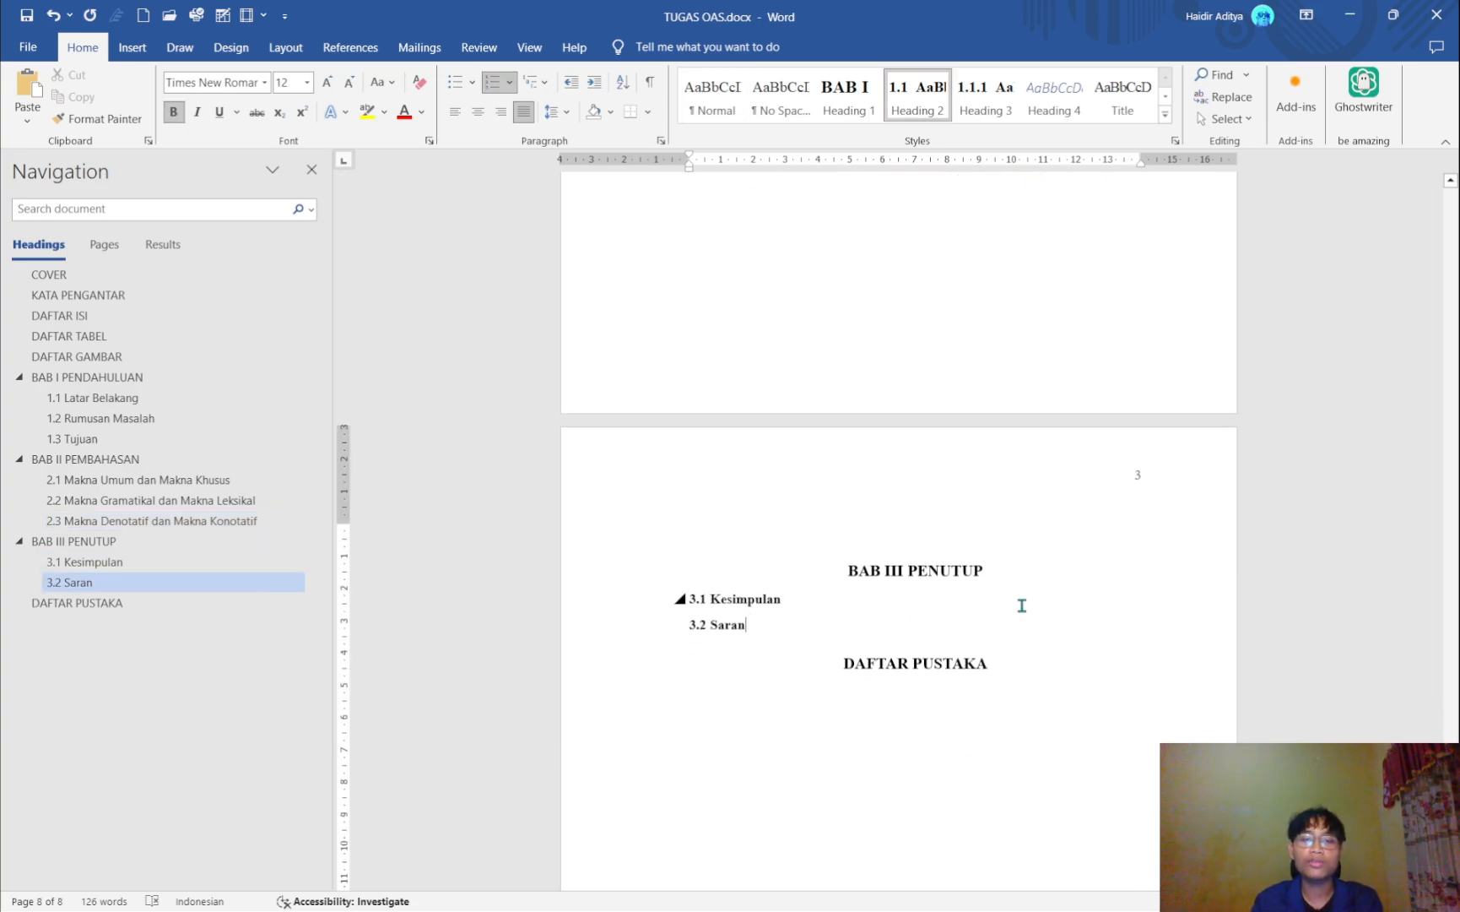
key("Return")
key("ctrl+Return")
scroll(1021, 606, "down", 4)
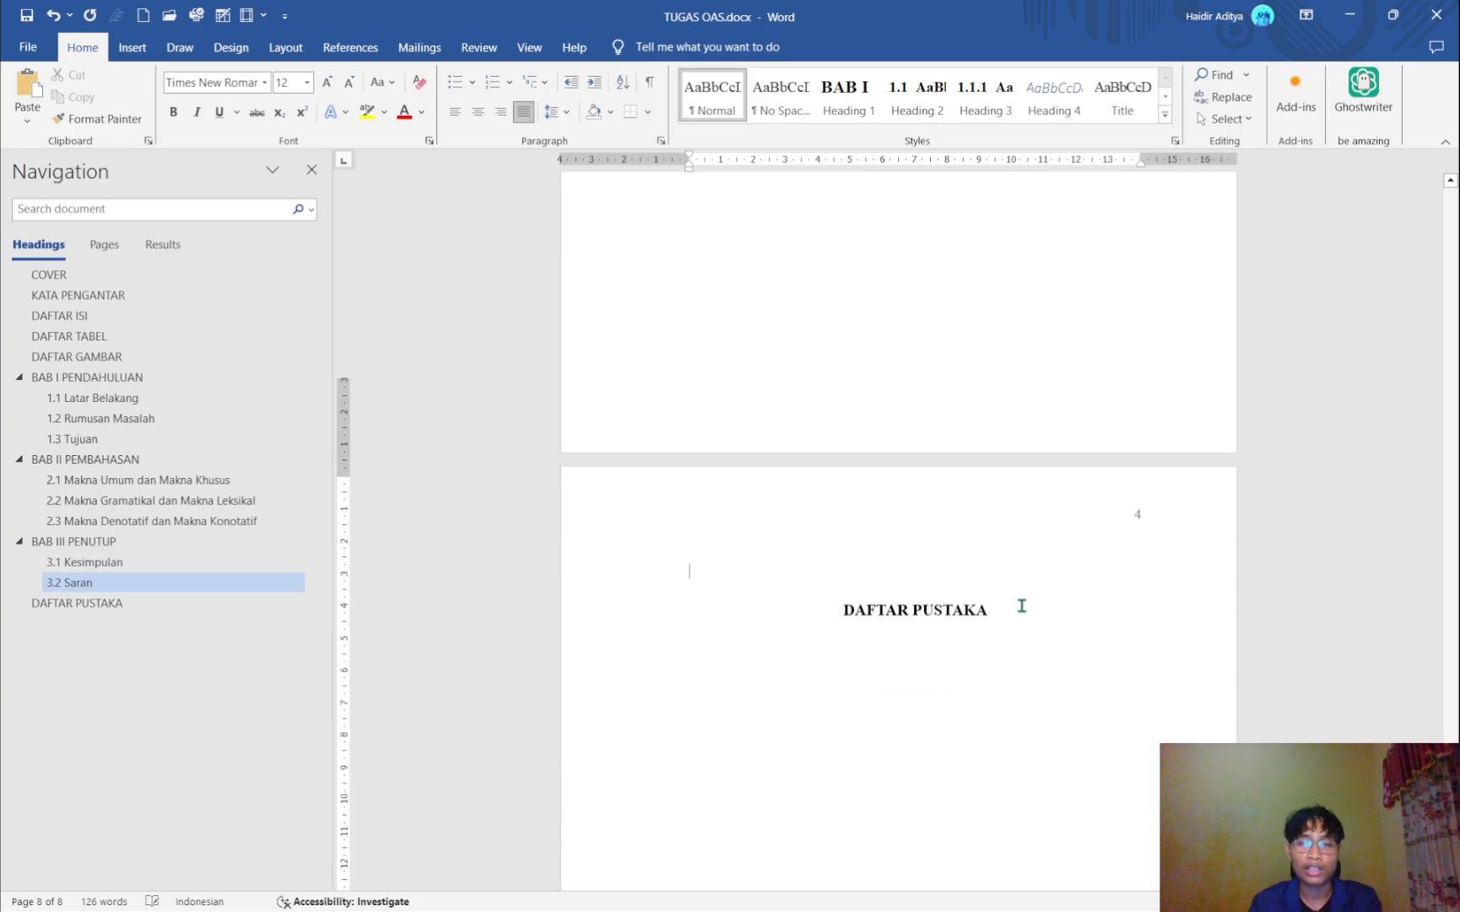
scroll(1021, 605, "up", 3)
scroll(1021, 605, "up", 11)
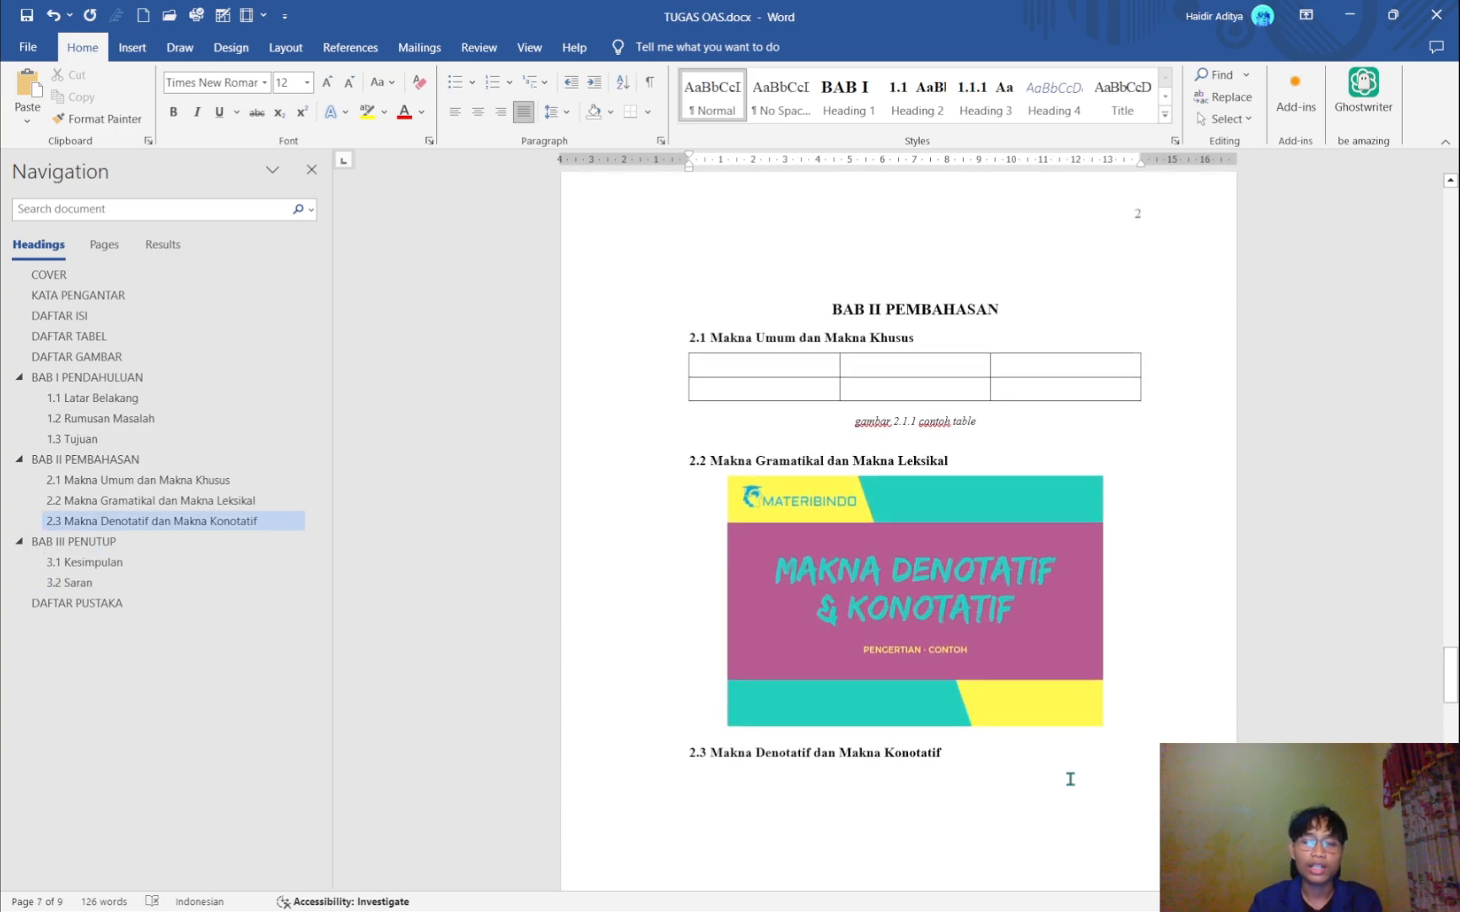
left_click(1069, 779)
scroll(1070, 780, "up", 1)
left_click(1021, 536)
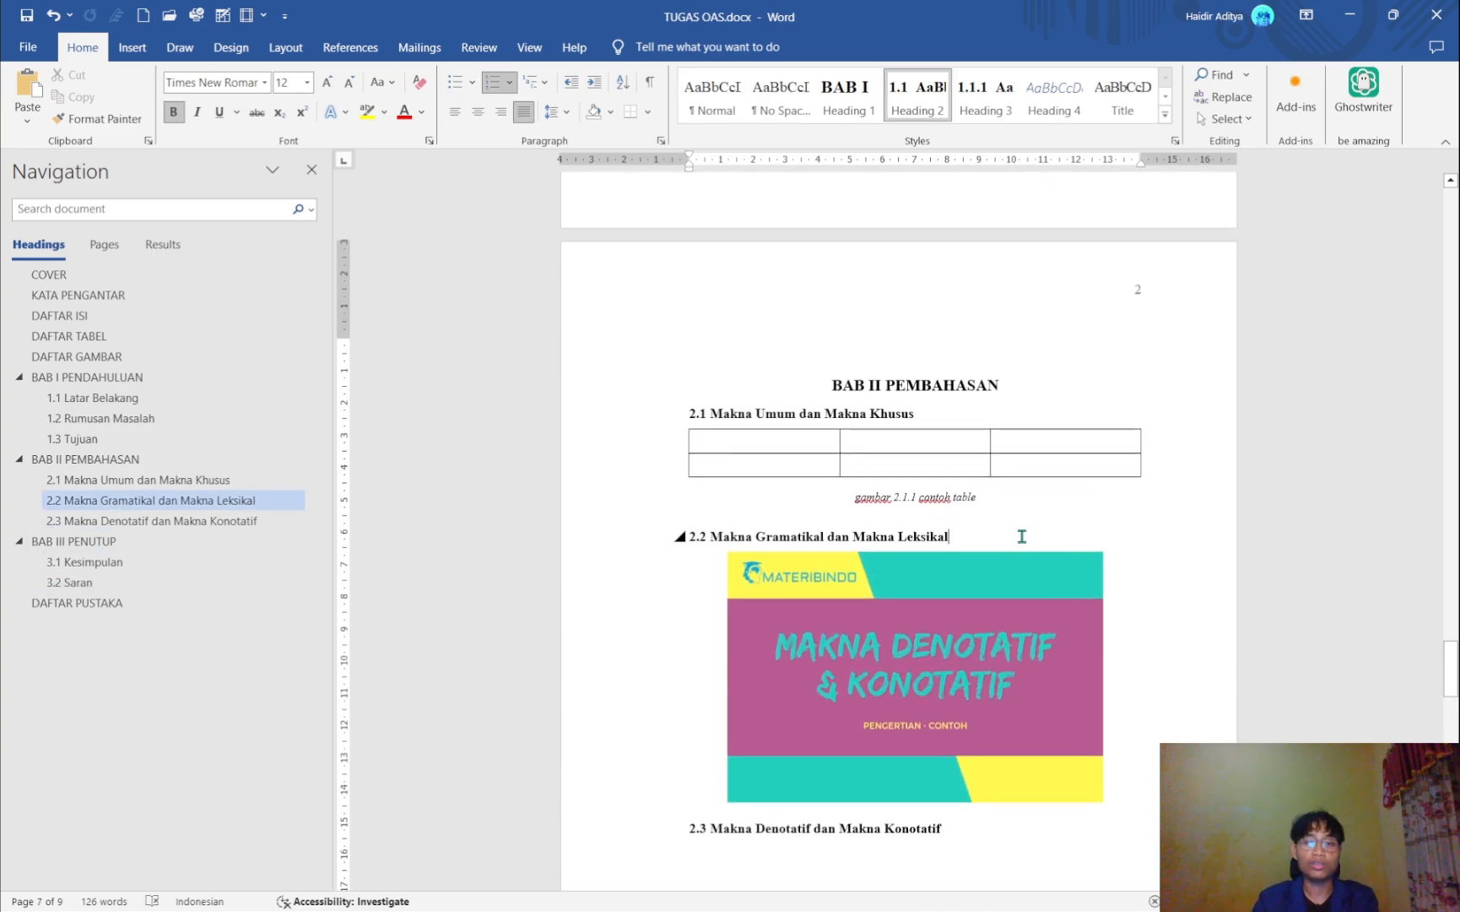
scroll(1021, 536, "down", 2)
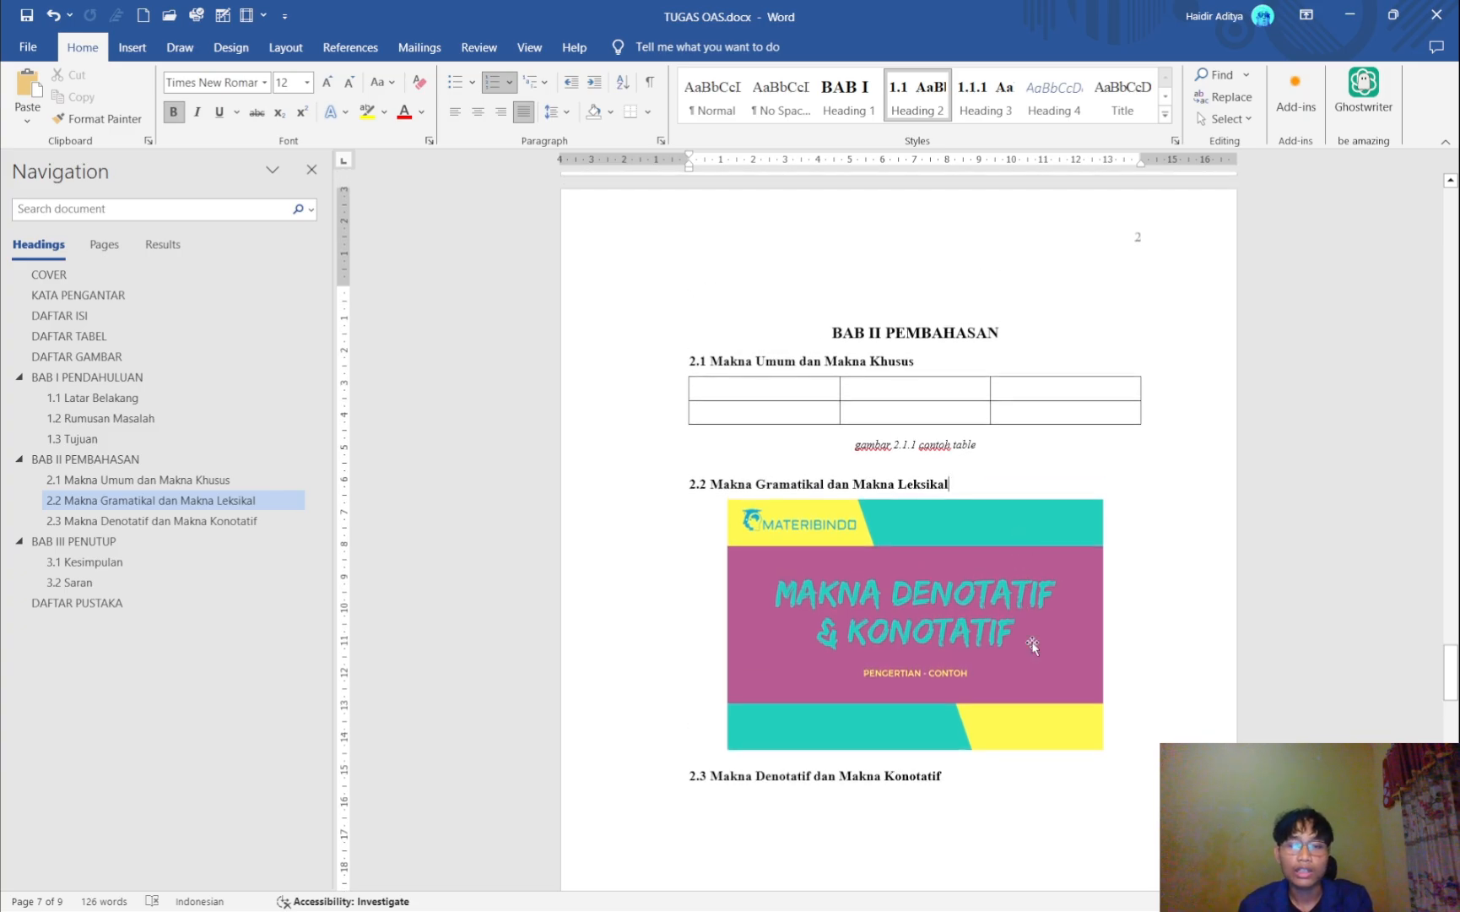
left_click(1031, 655)
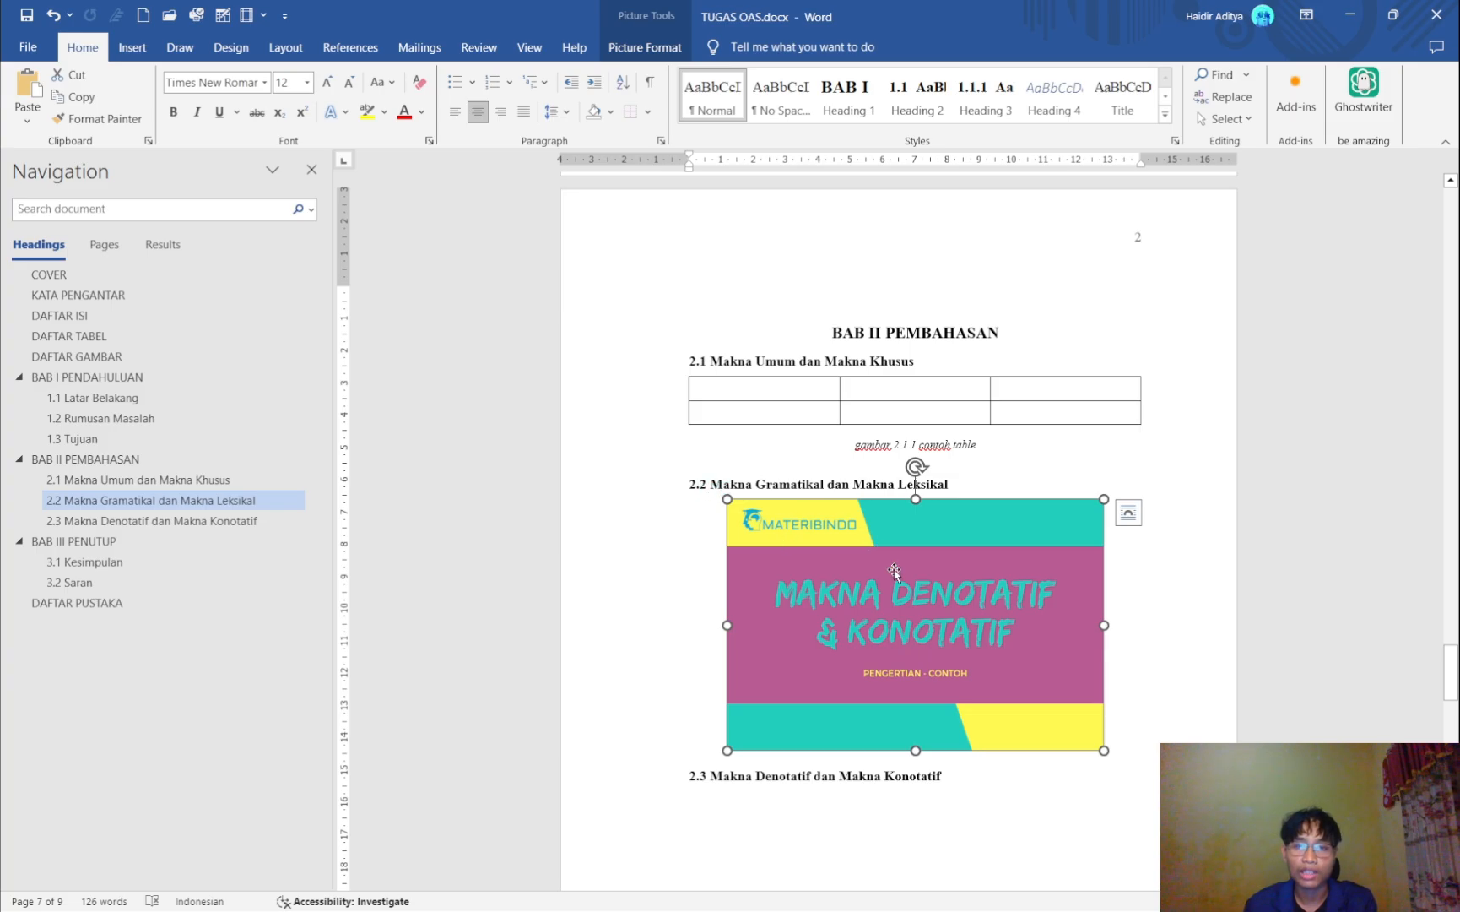
left_click(1194, 660)
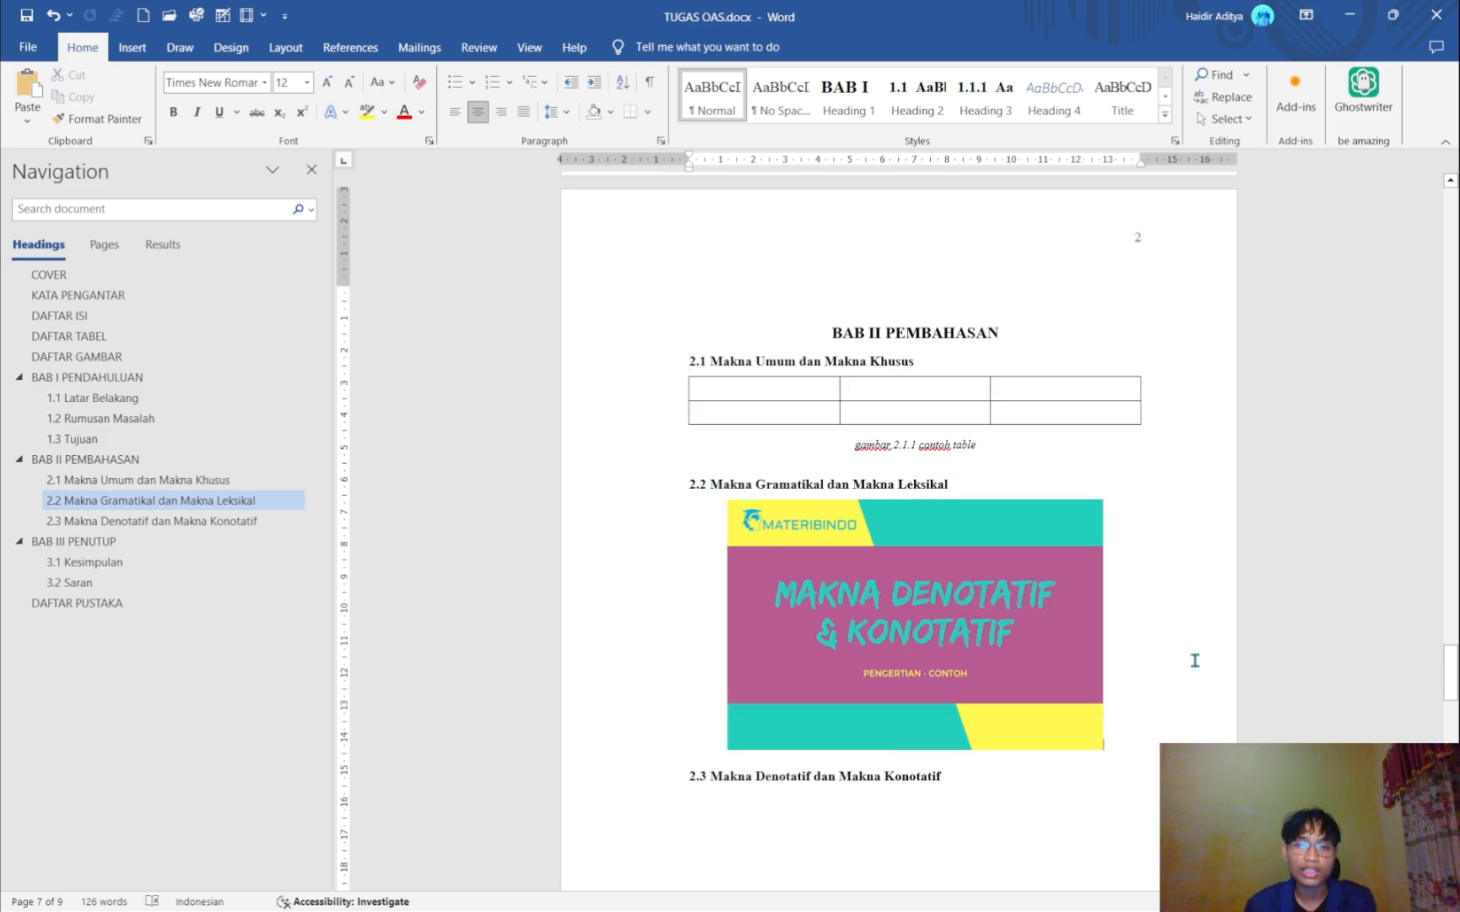
left_click(823, 654)
right_click(823, 654)
left_click(893, 523)
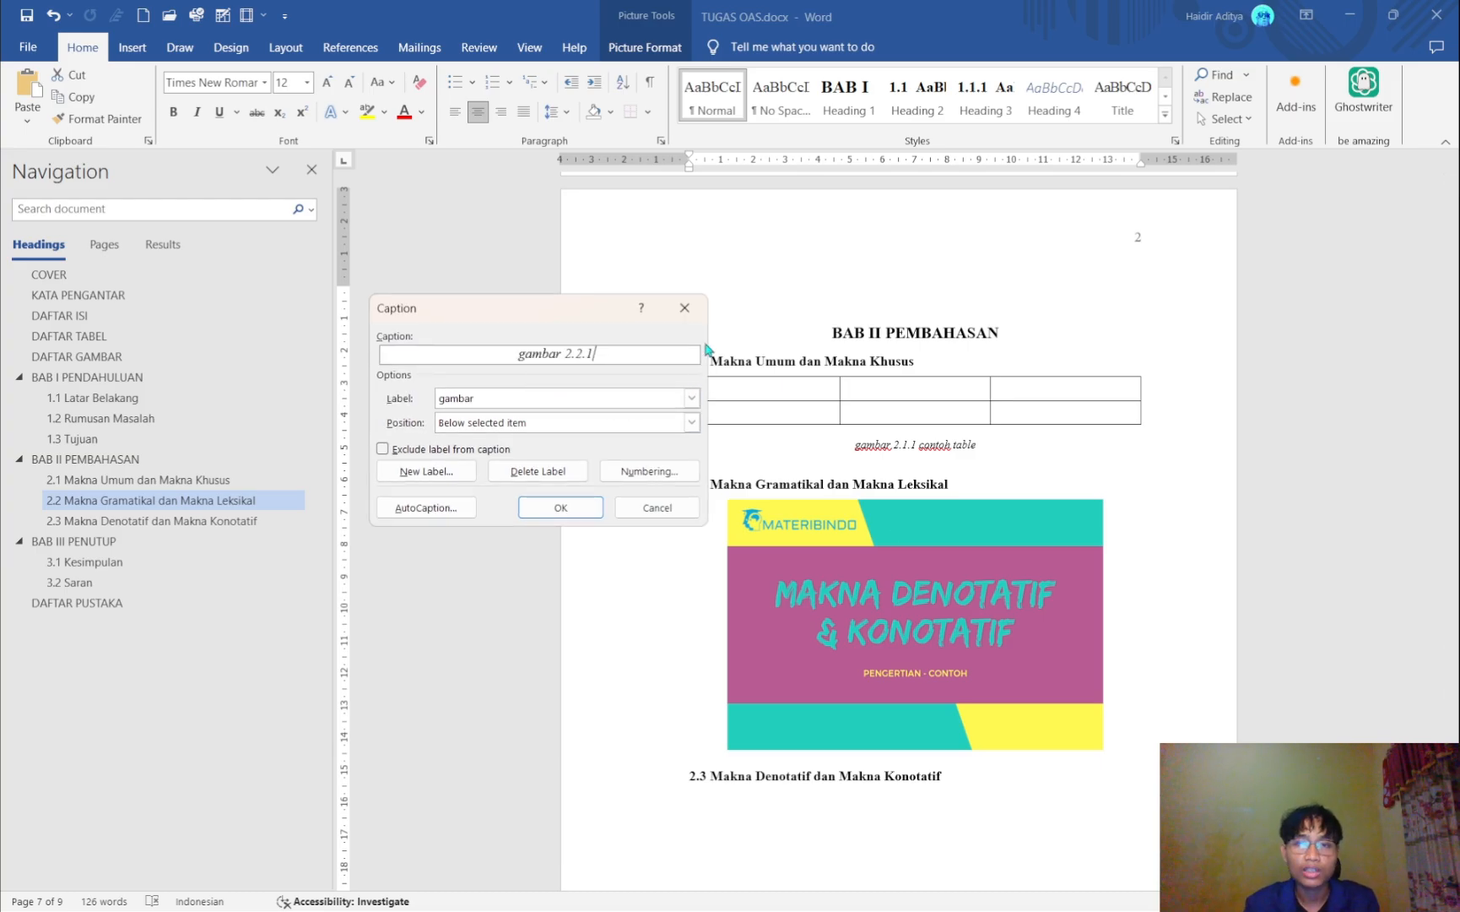
left_click(685, 307)
- Insert the caption "tabel 2.1.1" below the table under heading 2.1, using the label tabel
scroll(791, 560, "up", 10)
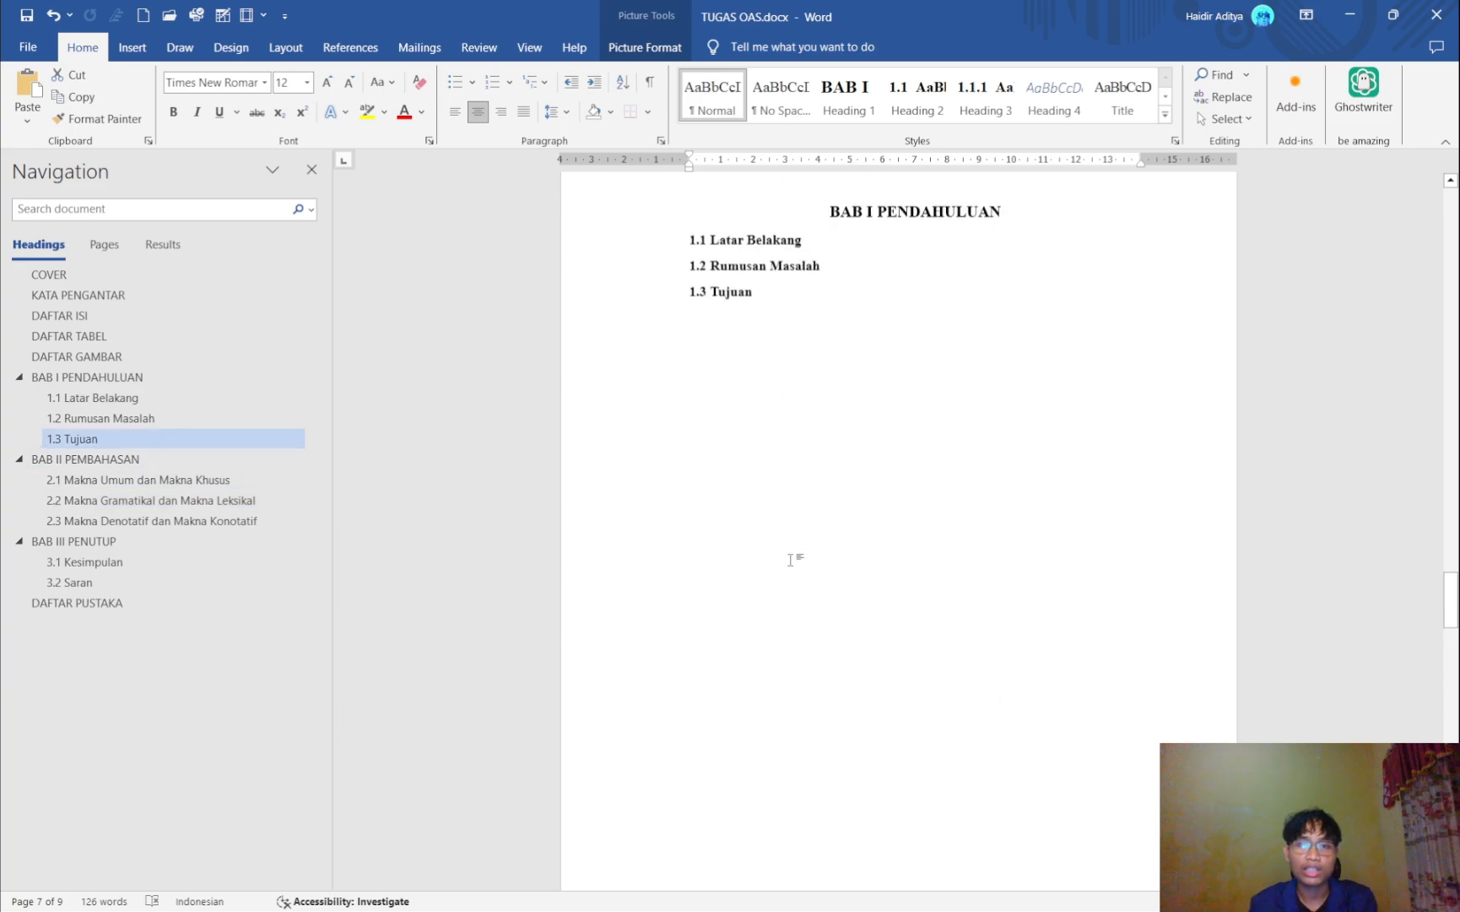
scroll(791, 559, "up", 10)
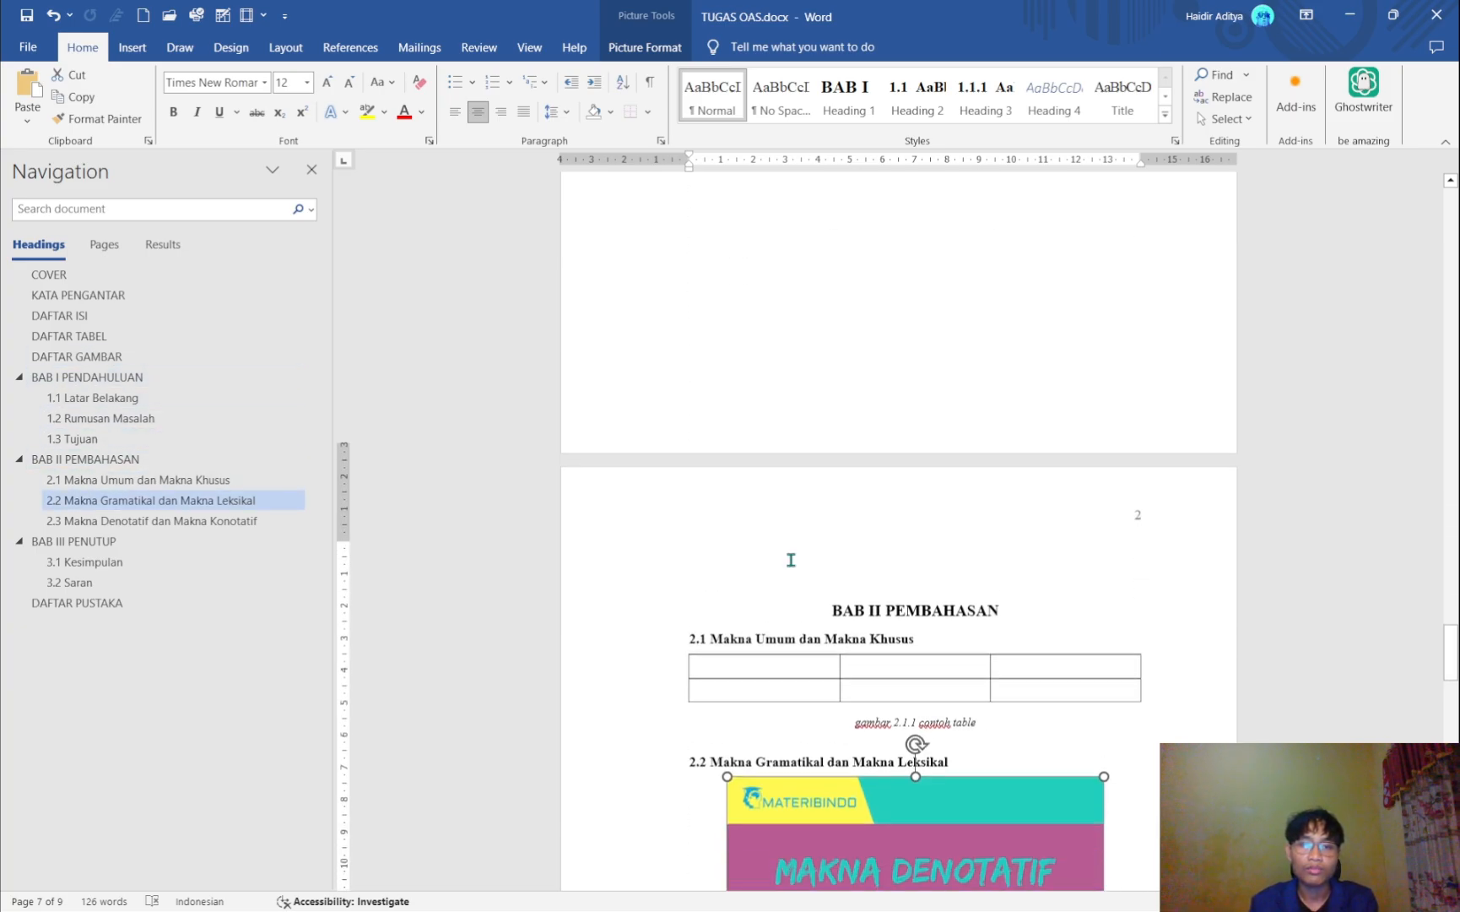
scroll(852, 716, "down", 1)
scroll(814, 657, "down", 3)
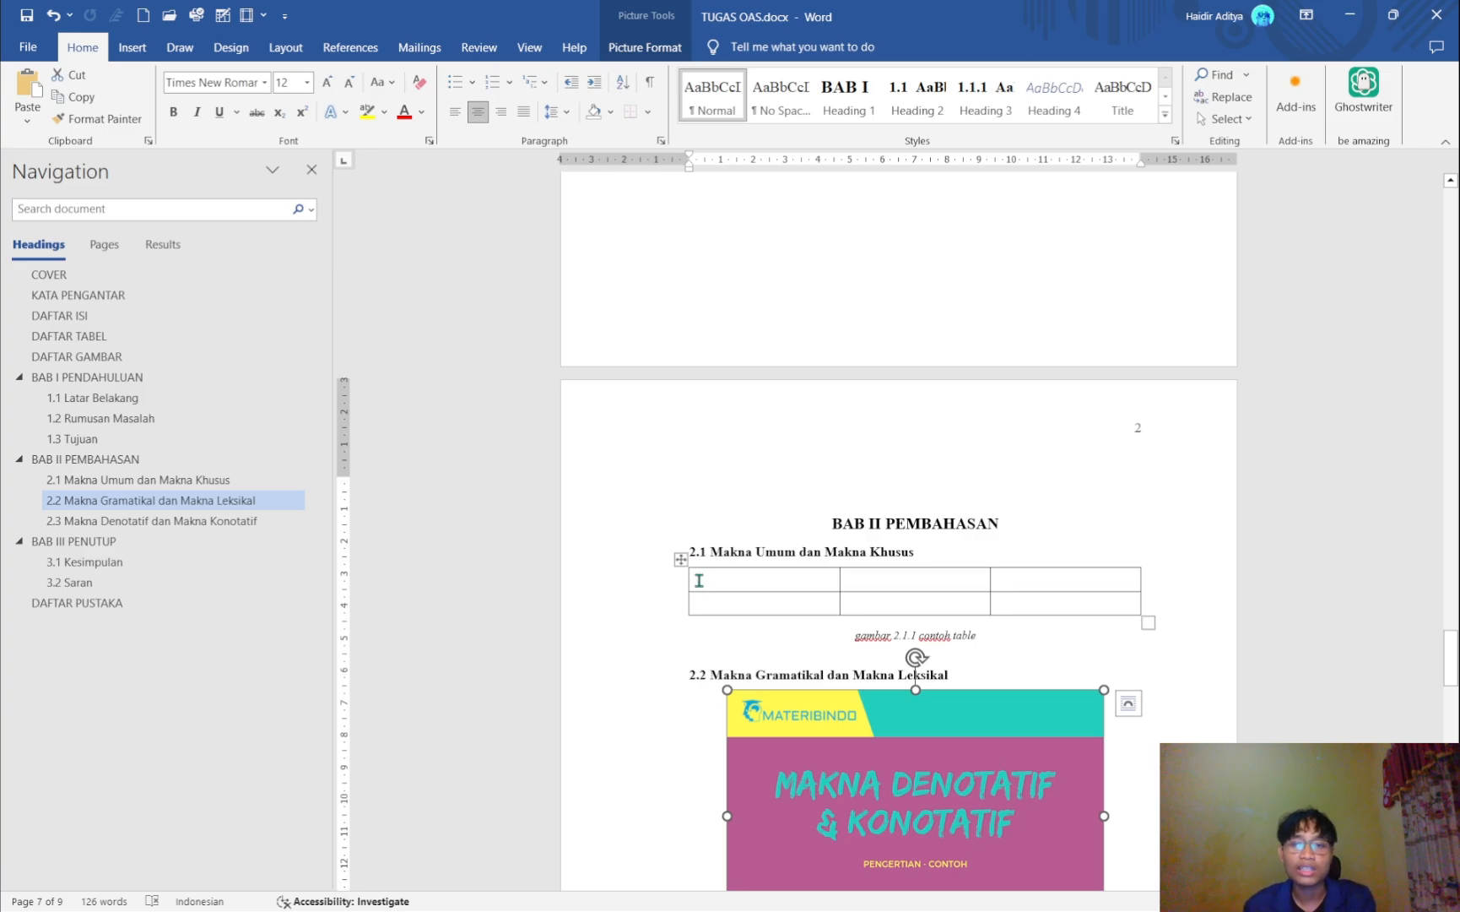
right_click(682, 559)
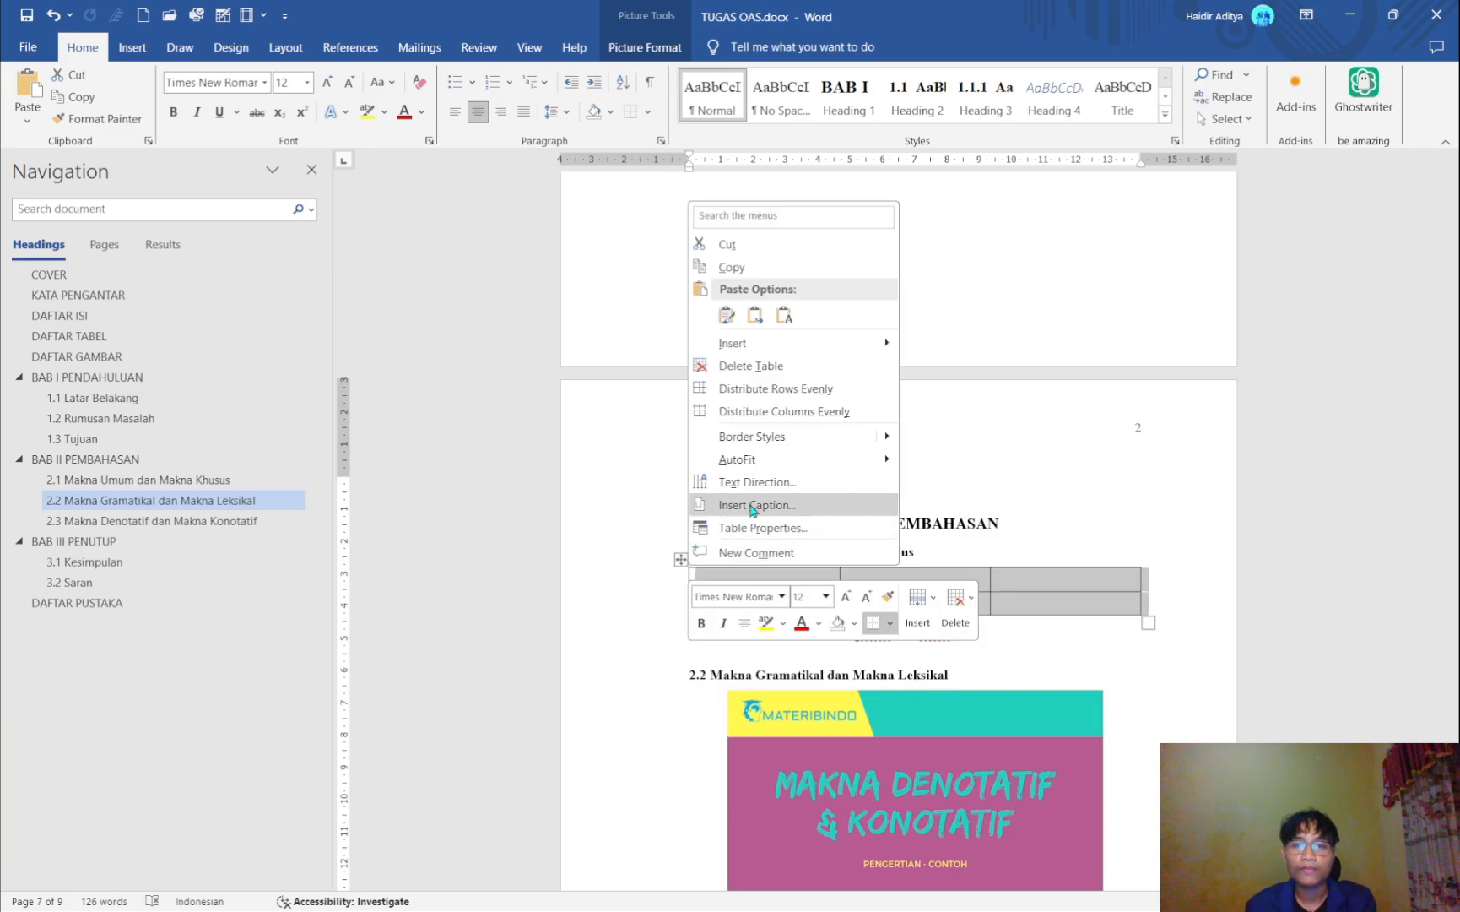
left_click(750, 511)
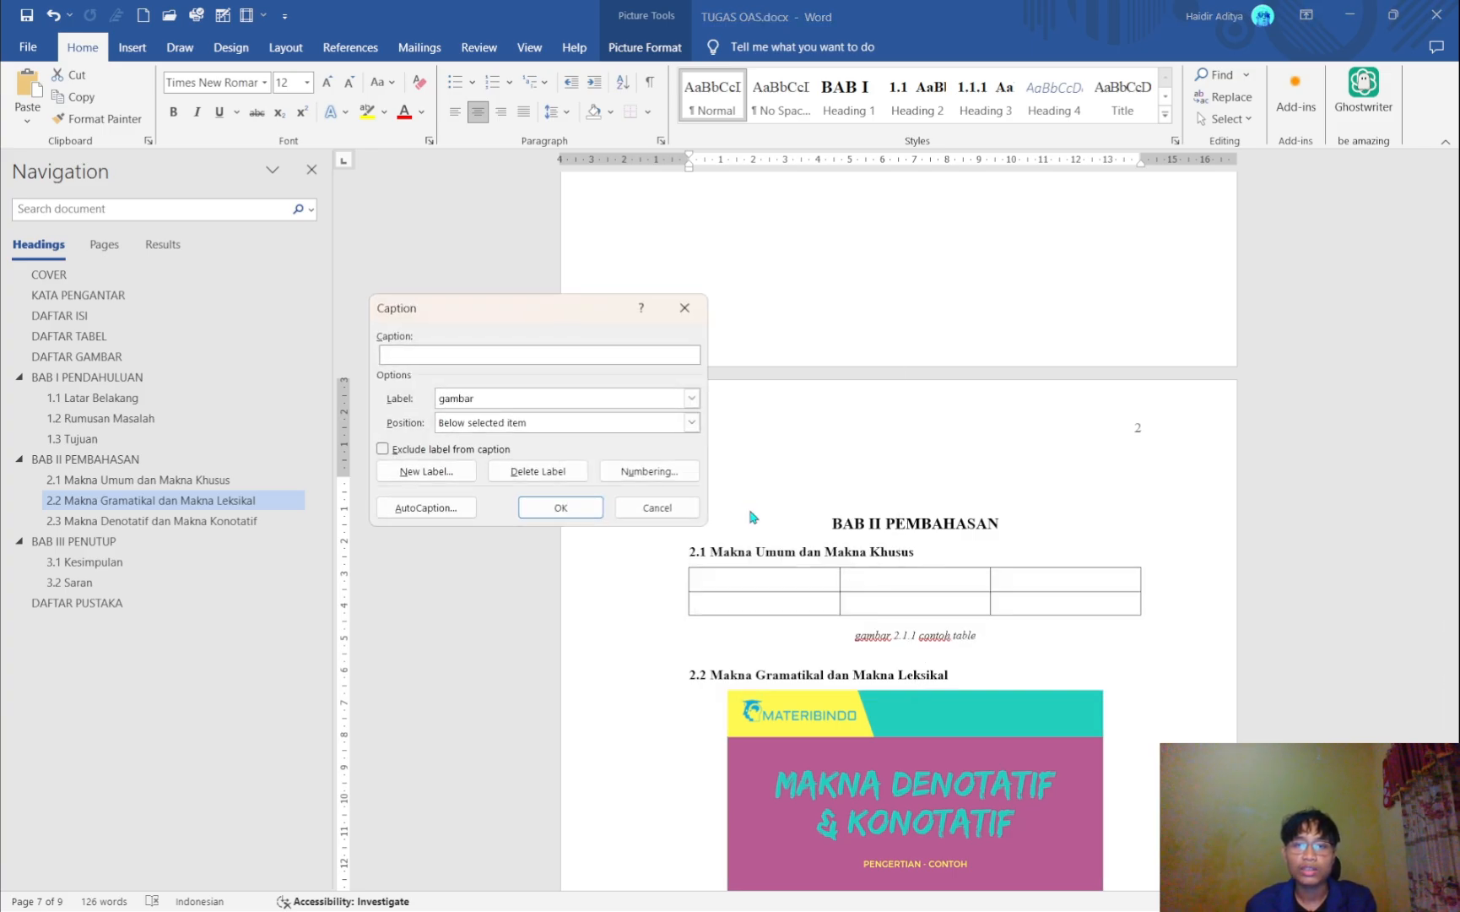
left_click(691, 399)
scroll(461, 471, "down", 1)
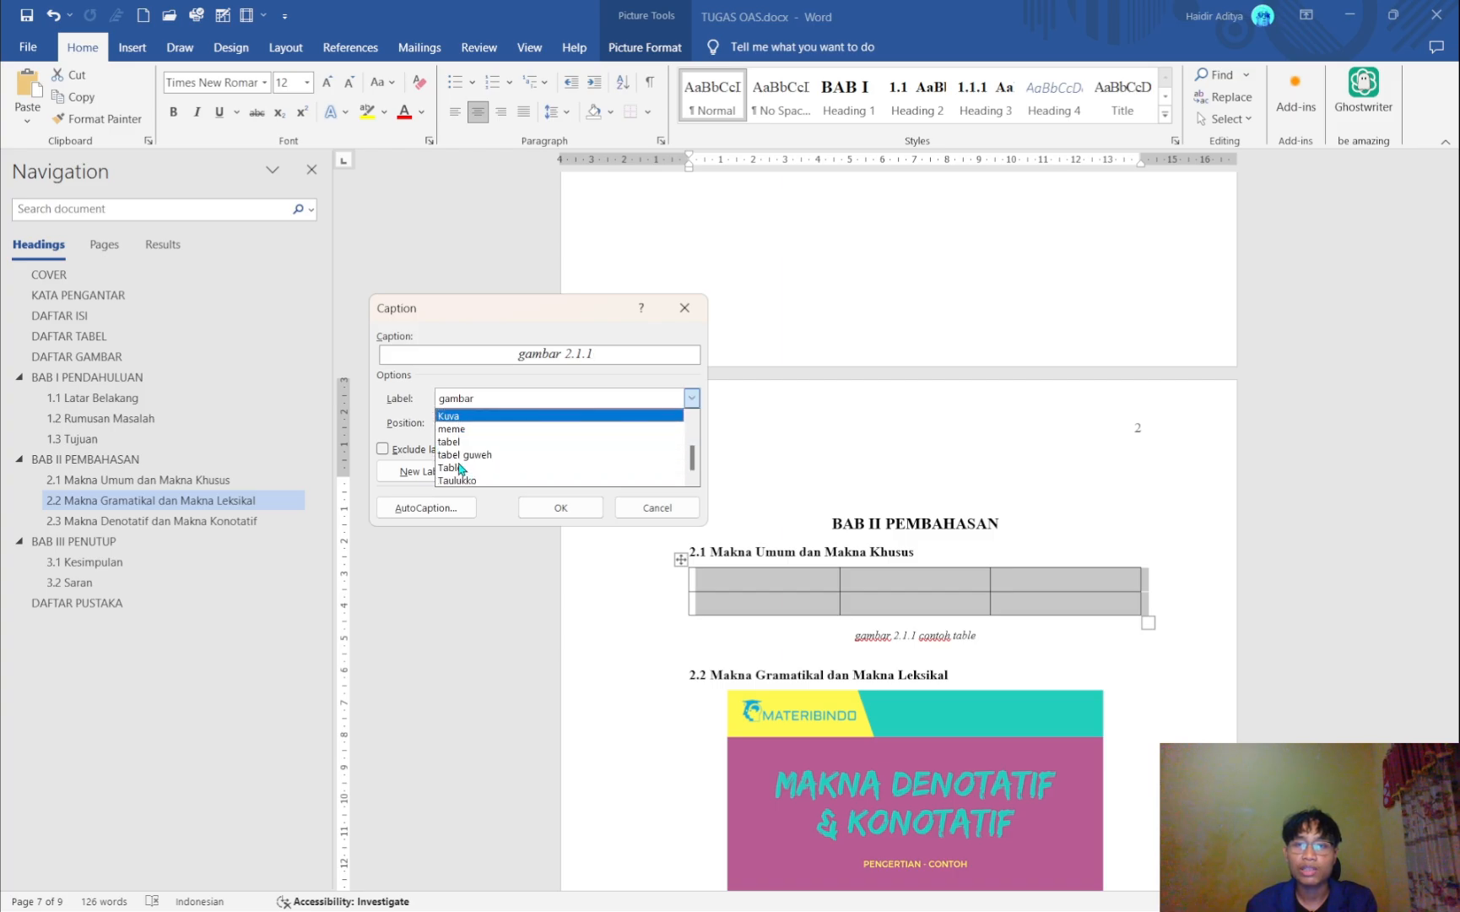
left_click(450, 442)
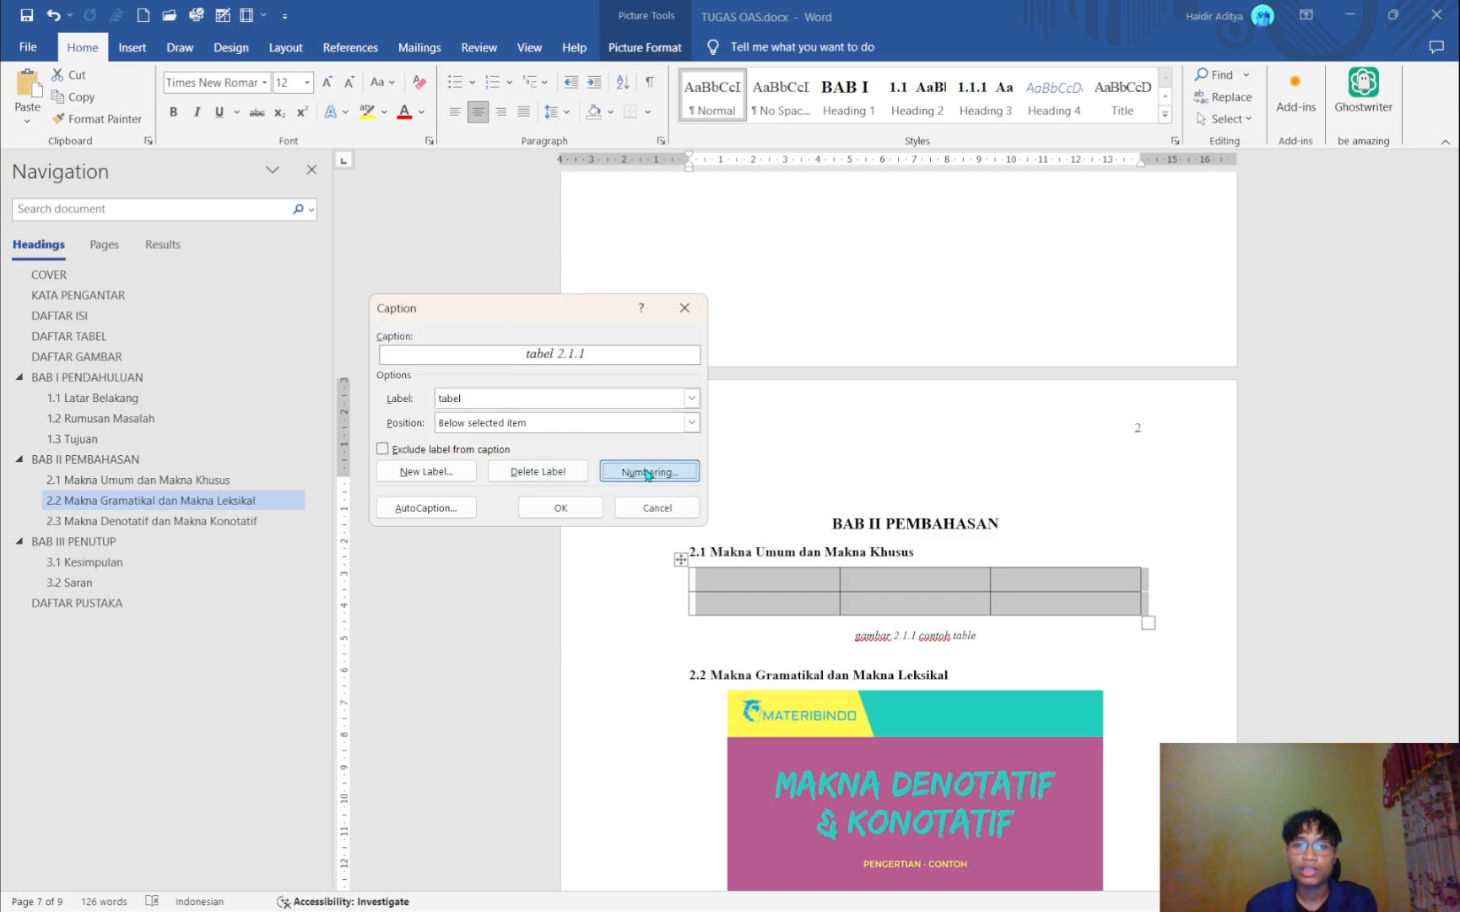
left_click(649, 470)
left_click(623, 508)
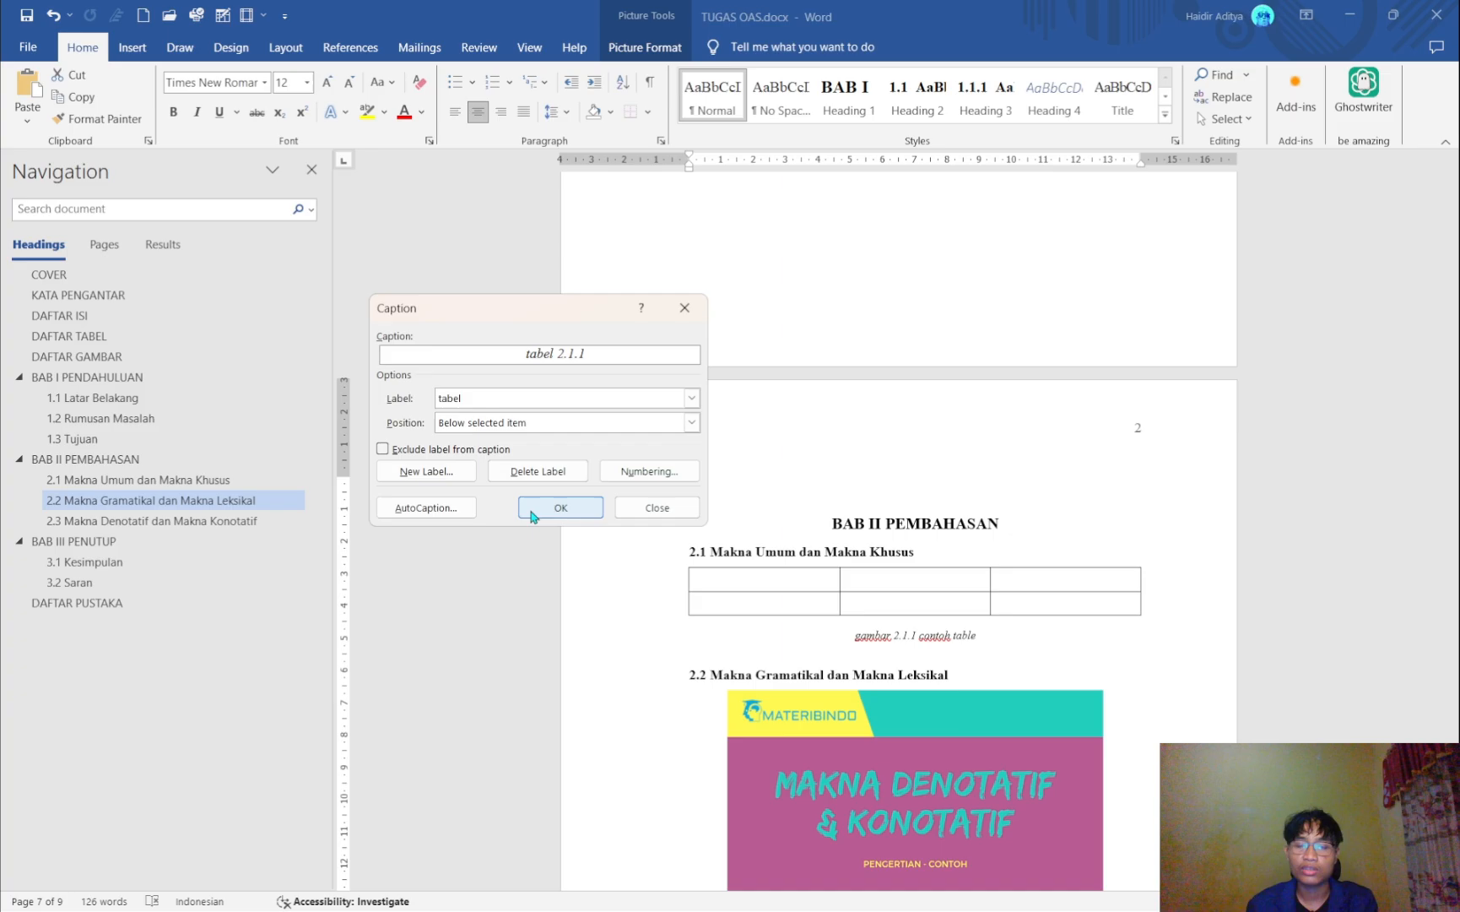
left_click(553, 507)
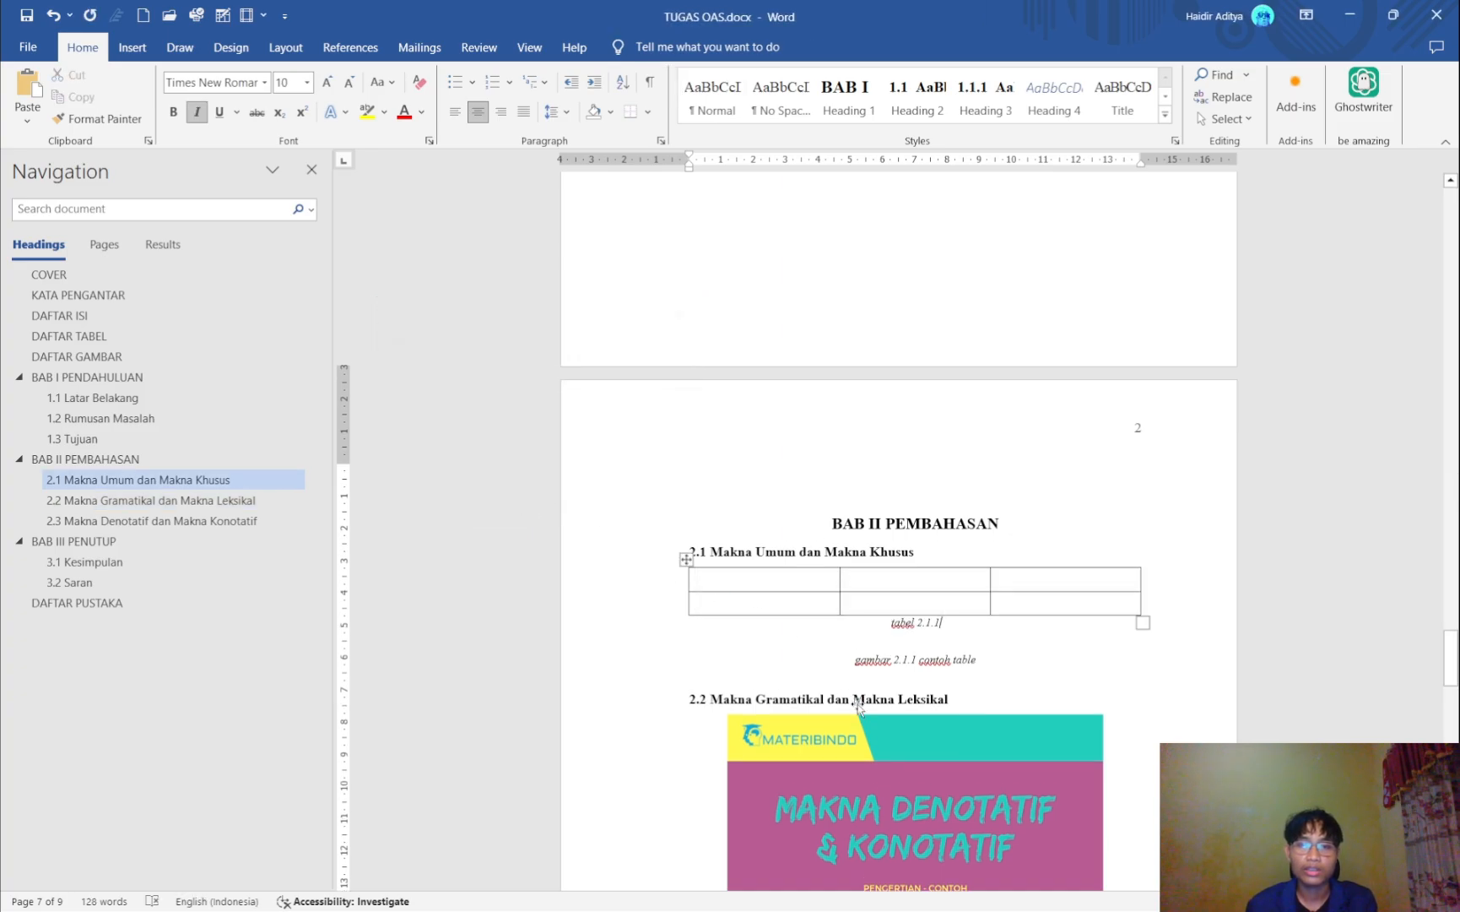
- Delete the old "gambar 2.1.1 contoh table" caption with its empty line and complete the table's caption as "tabel 2.1.1 contoh tabel"
key("ctrl+shift+Left")
key("ctrl+shift+Left")
key("ctrl+shift+Left")
key("ctrl+shift+Left")
key("ctrl+shift+Left")
key("ctrl+shift+Left")
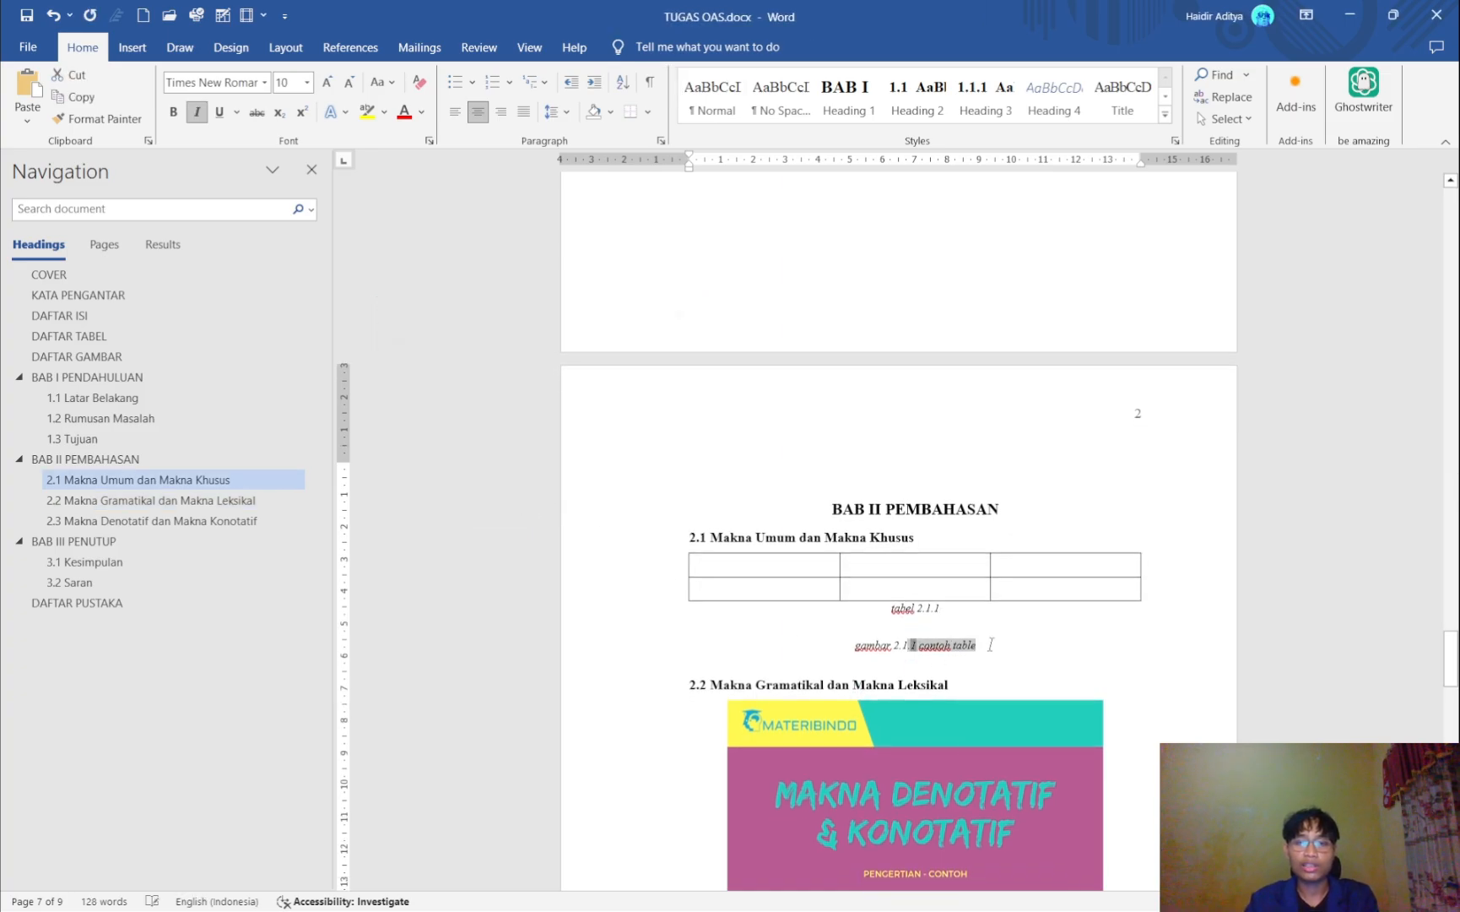
key("BackSpace")
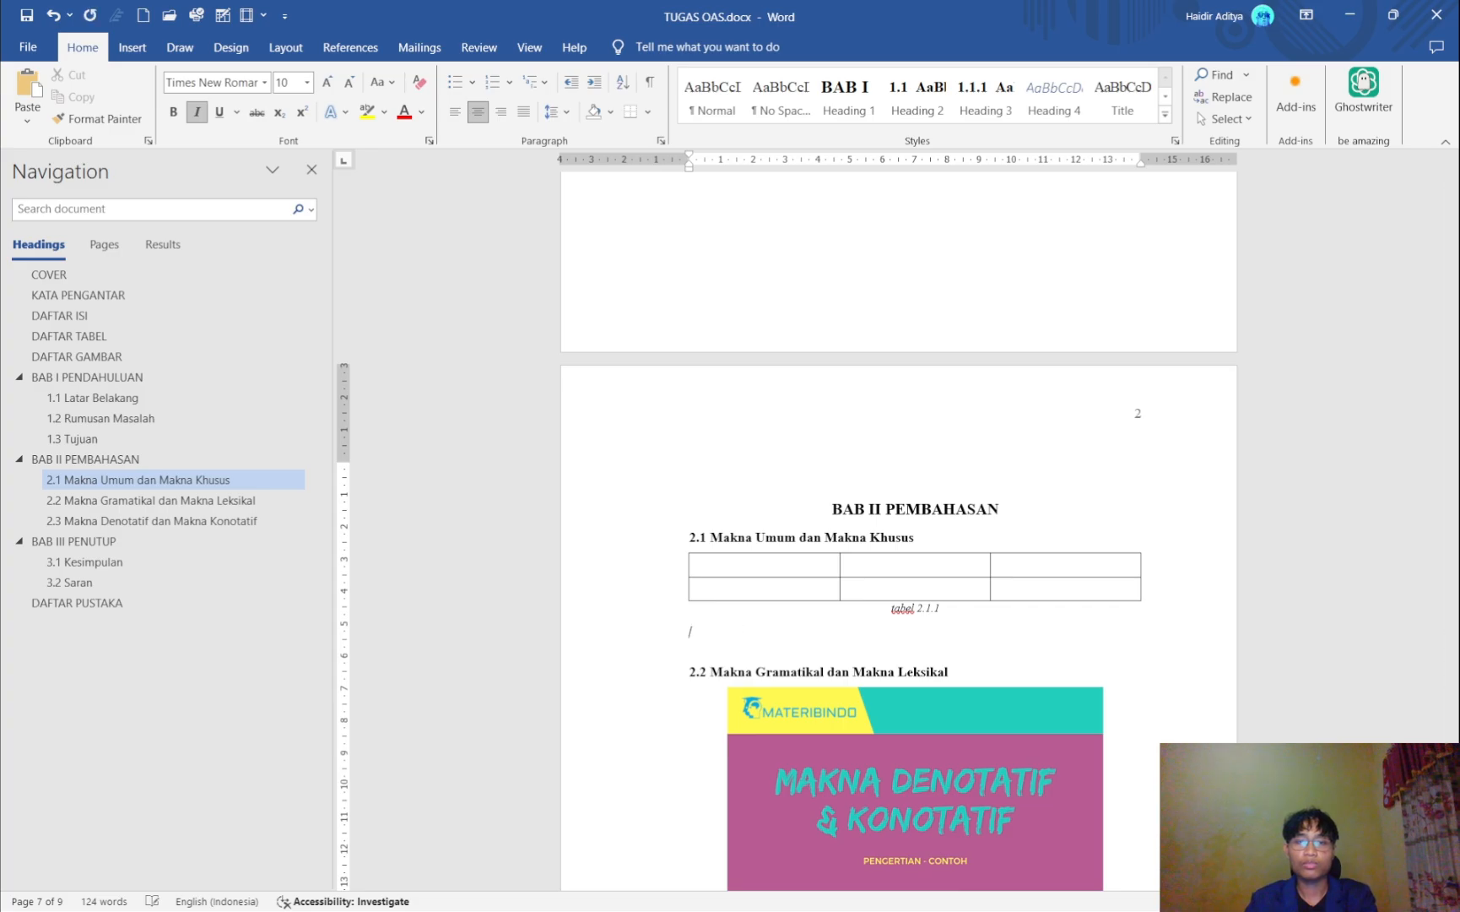
key("BackSpace")
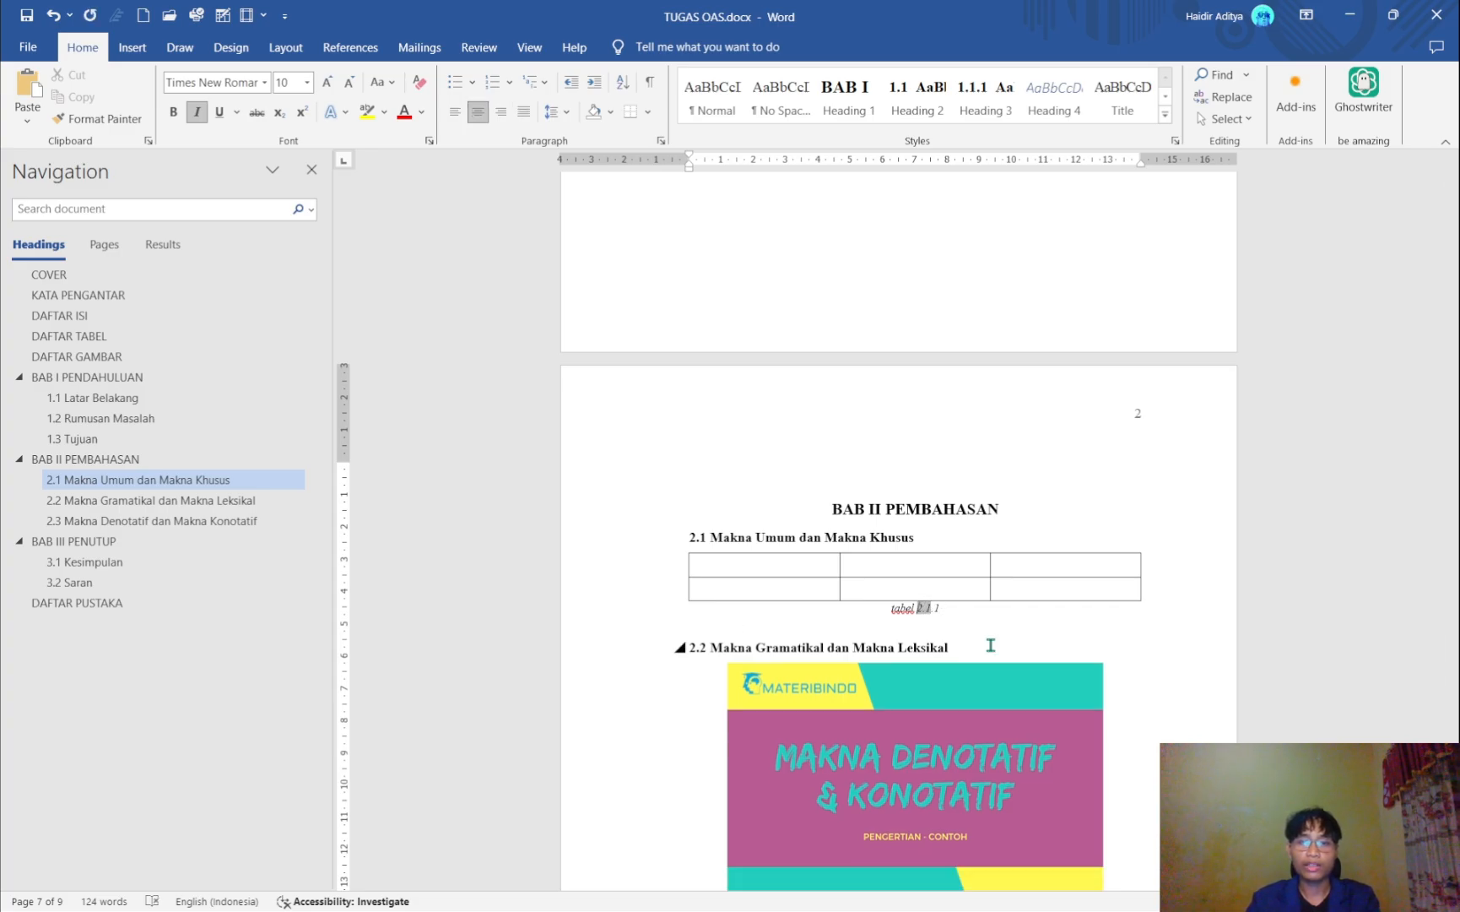
key("Return")
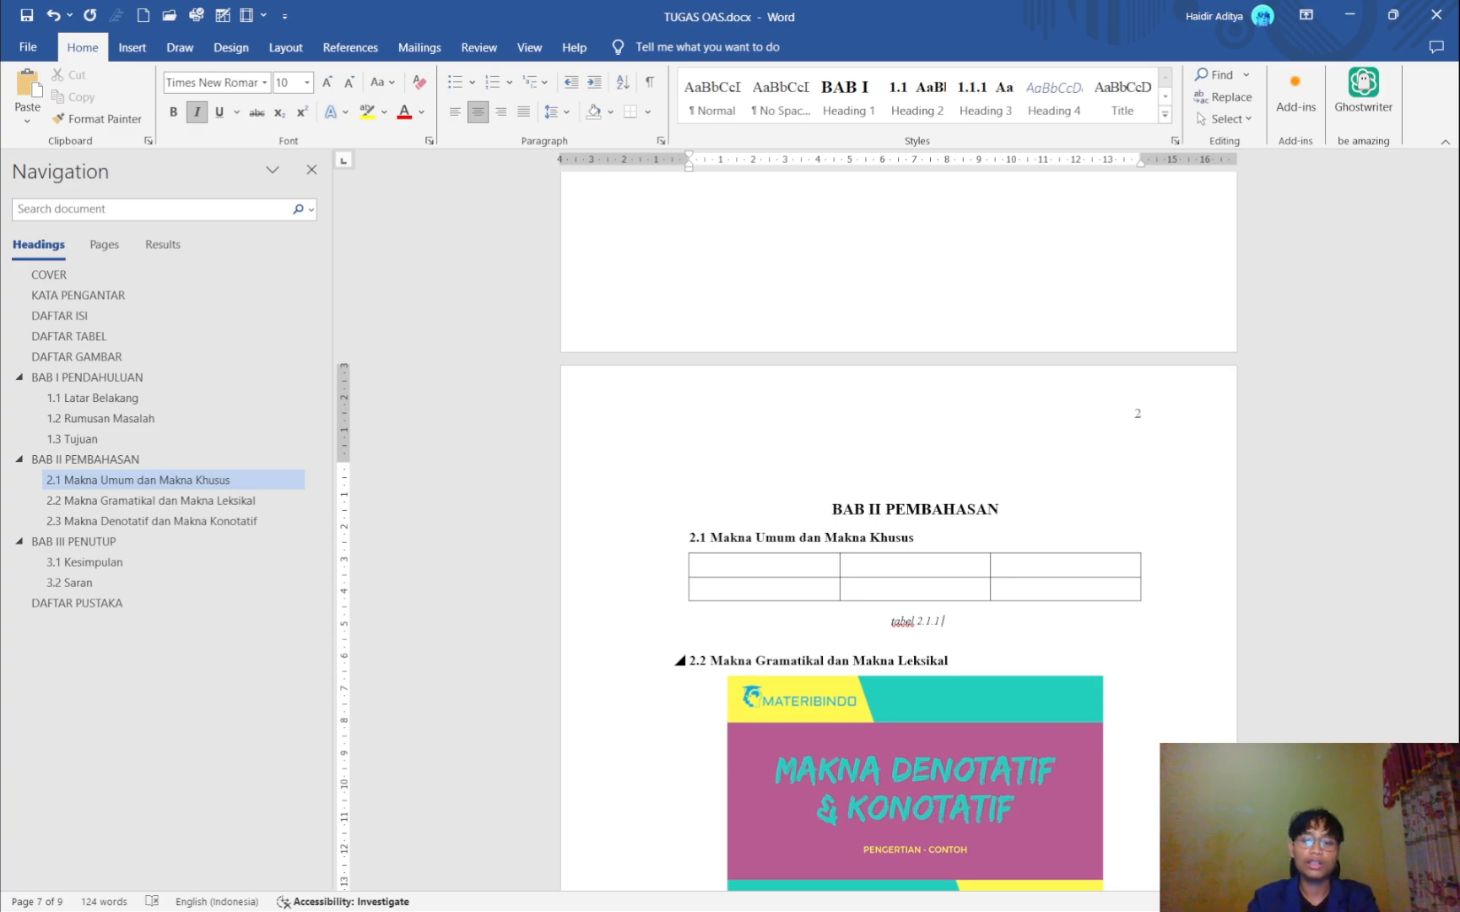
type("contoh tabel")
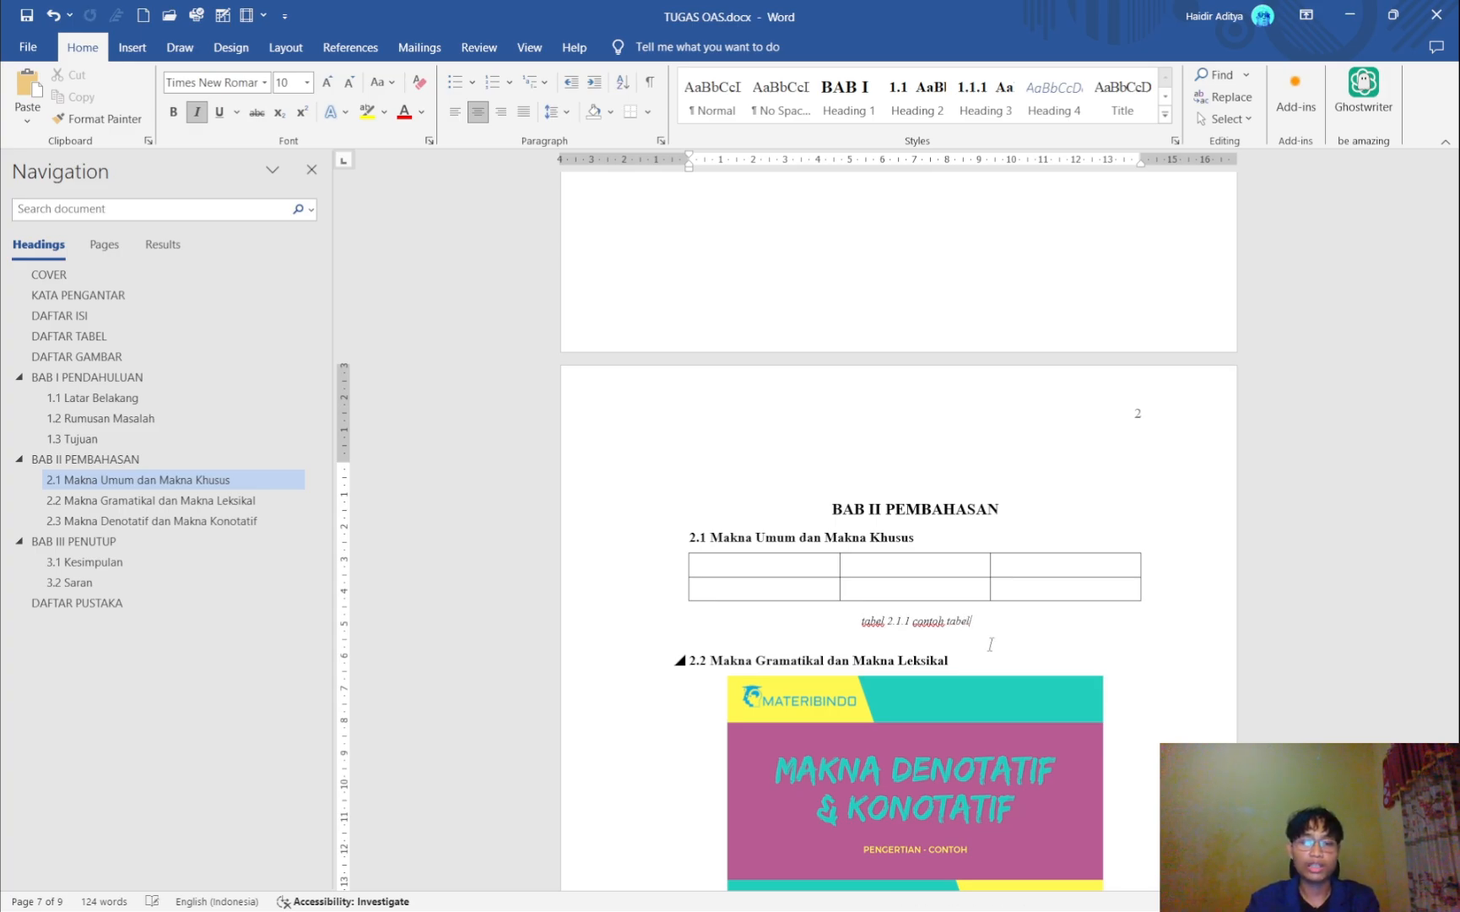
- Replace the list under DAFTAR TABEL with a table of figures that uses the caption label tabel
scroll(991, 644, "up", 15)
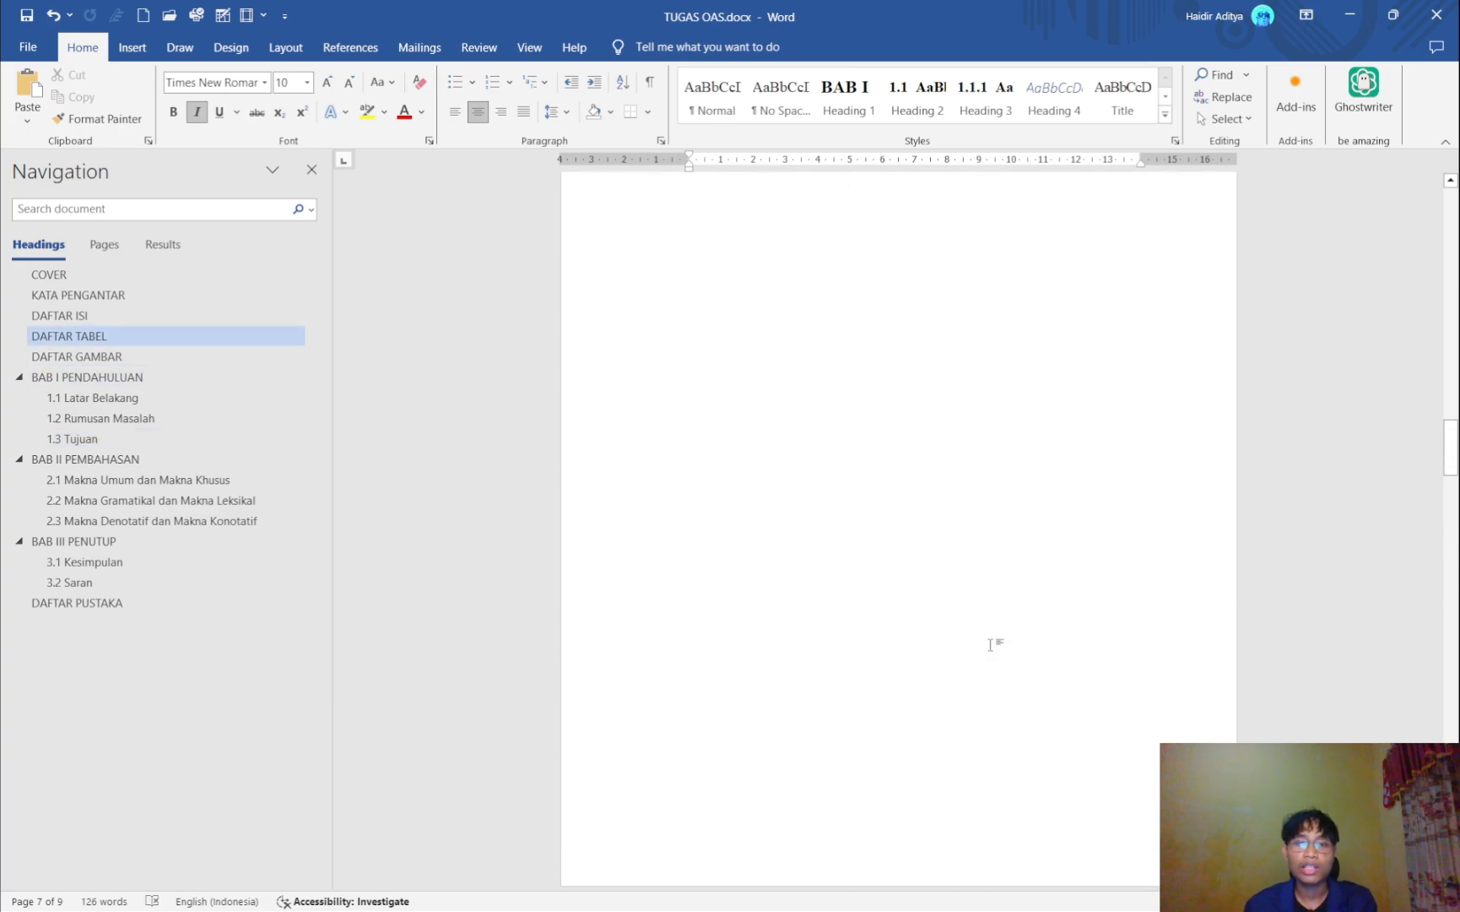
scroll(991, 644, "down", 4)
triple_click(1163, 538)
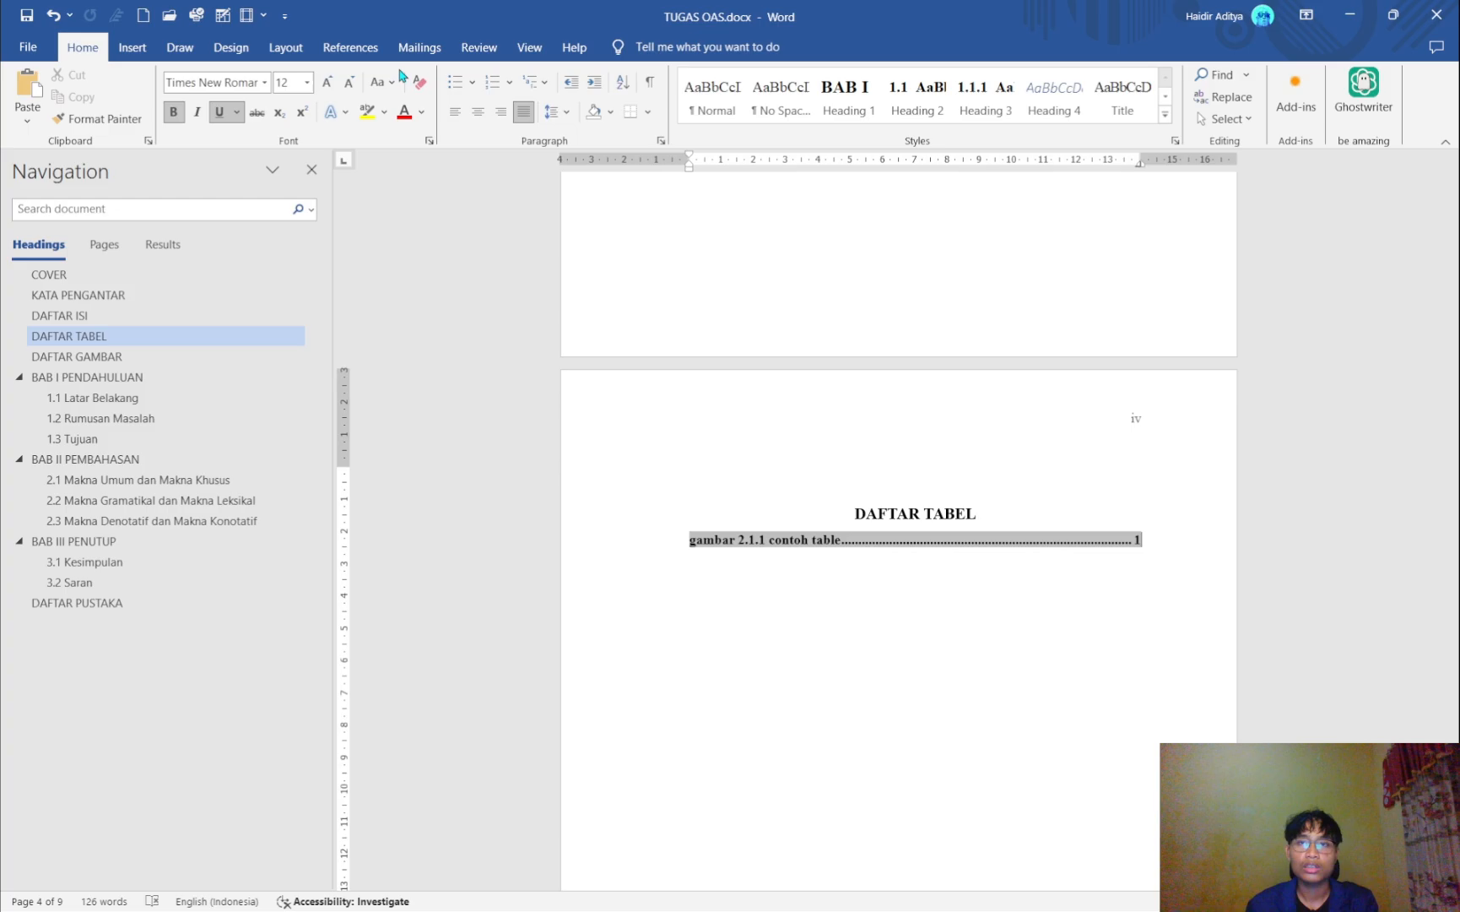
left_click(351, 48)
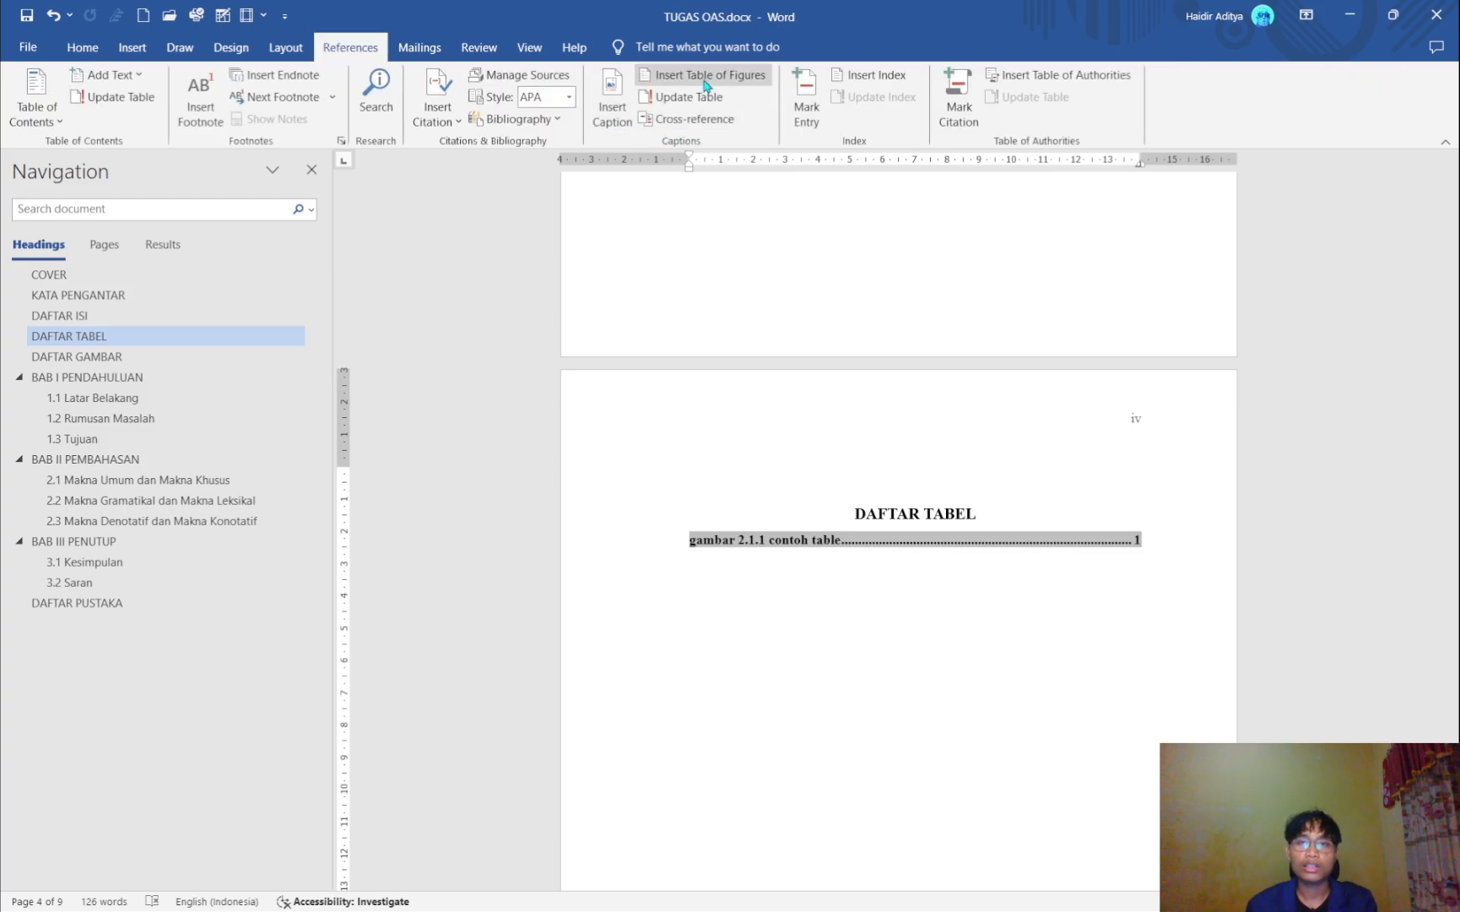
left_click(702, 74)
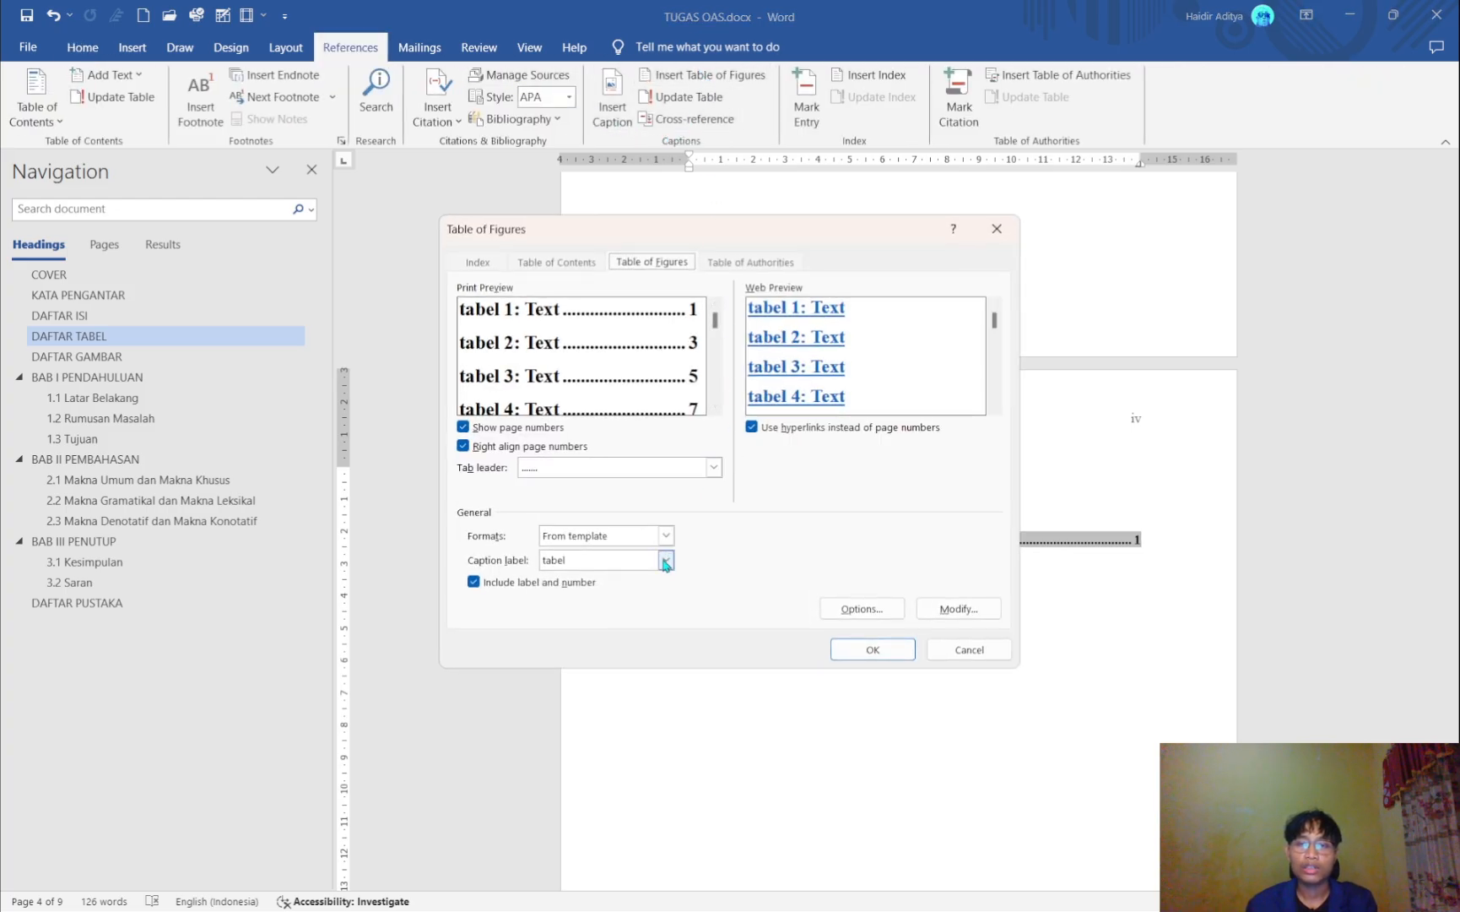
left_click(651, 565)
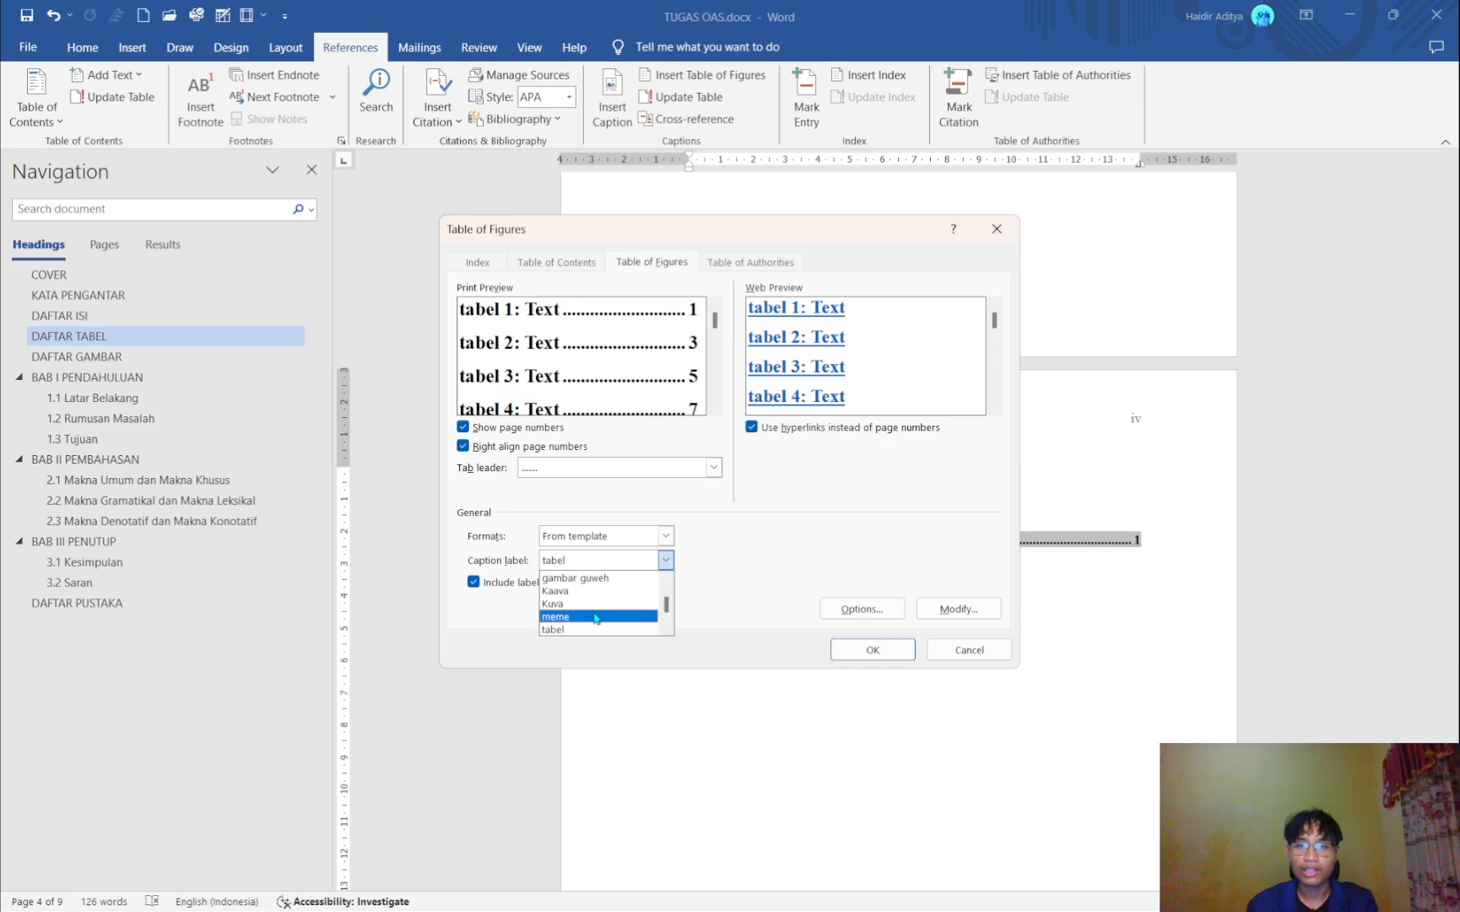
left_click(772, 549)
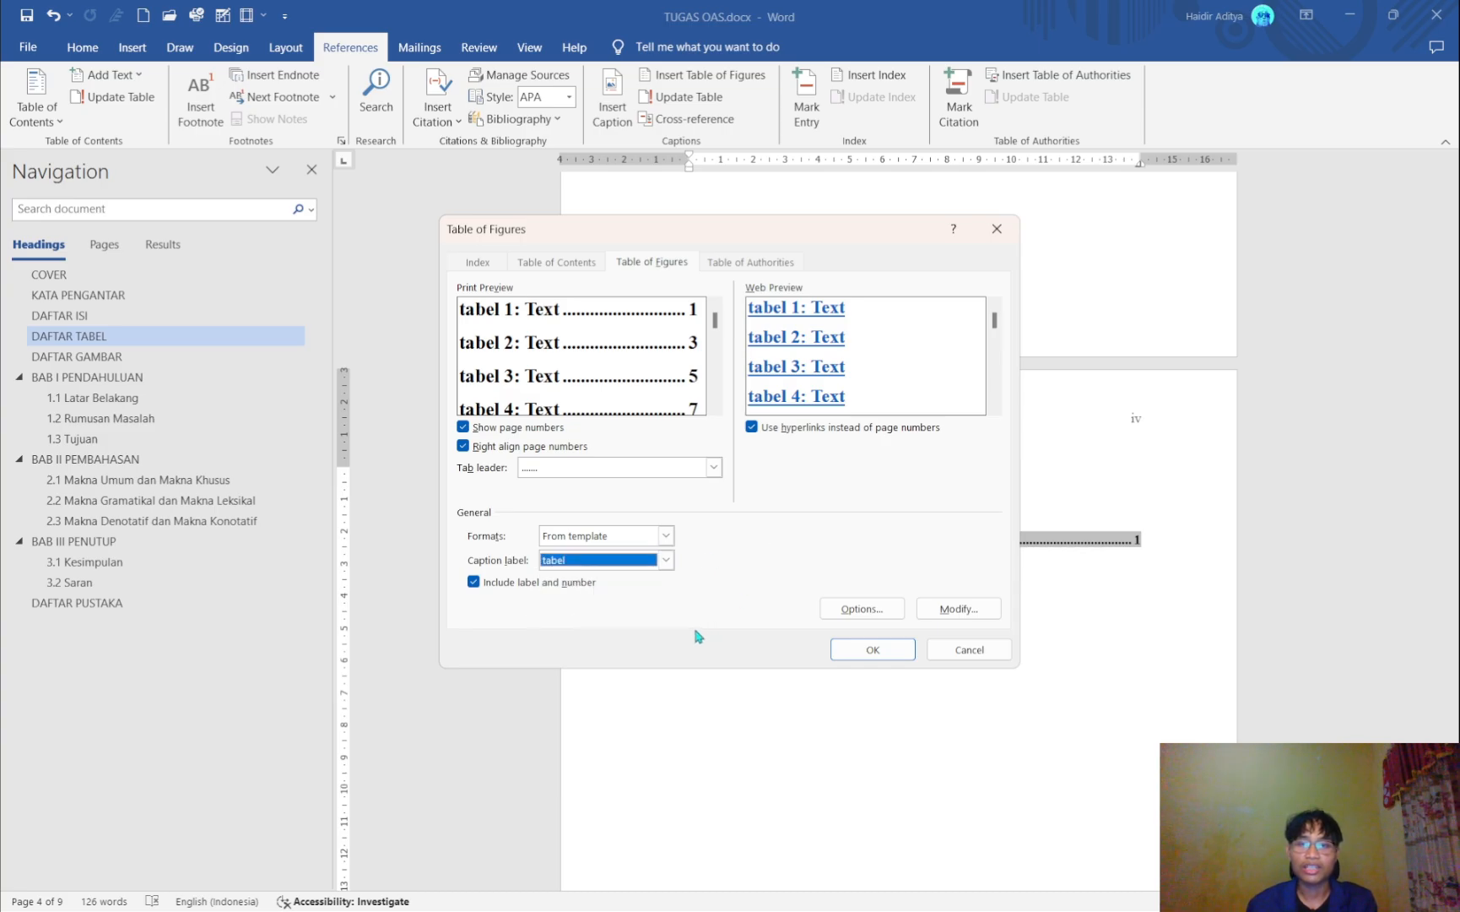
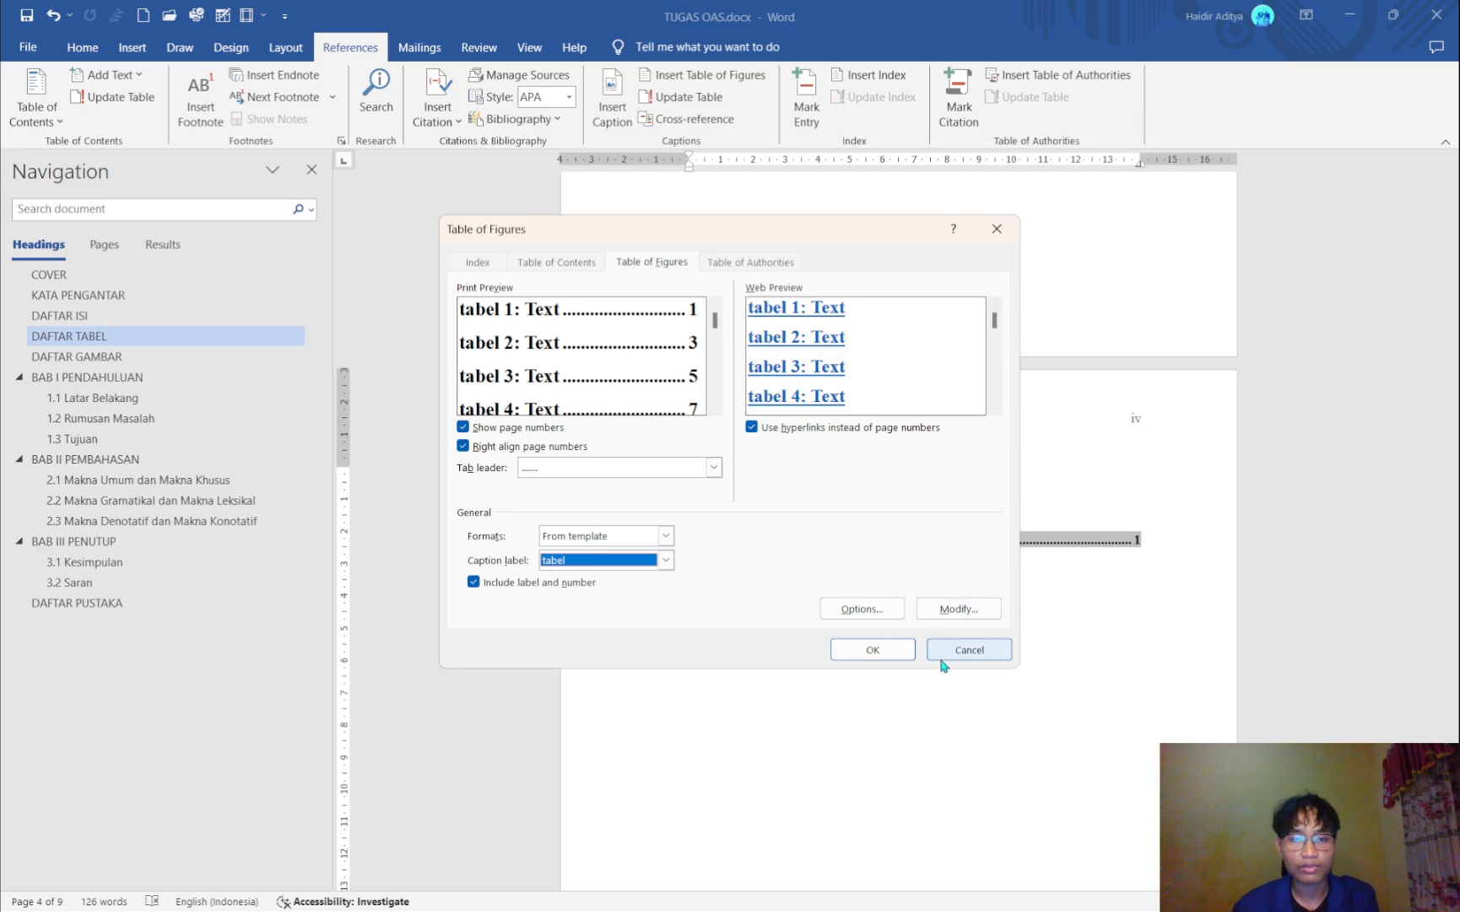
left_click(862, 650)
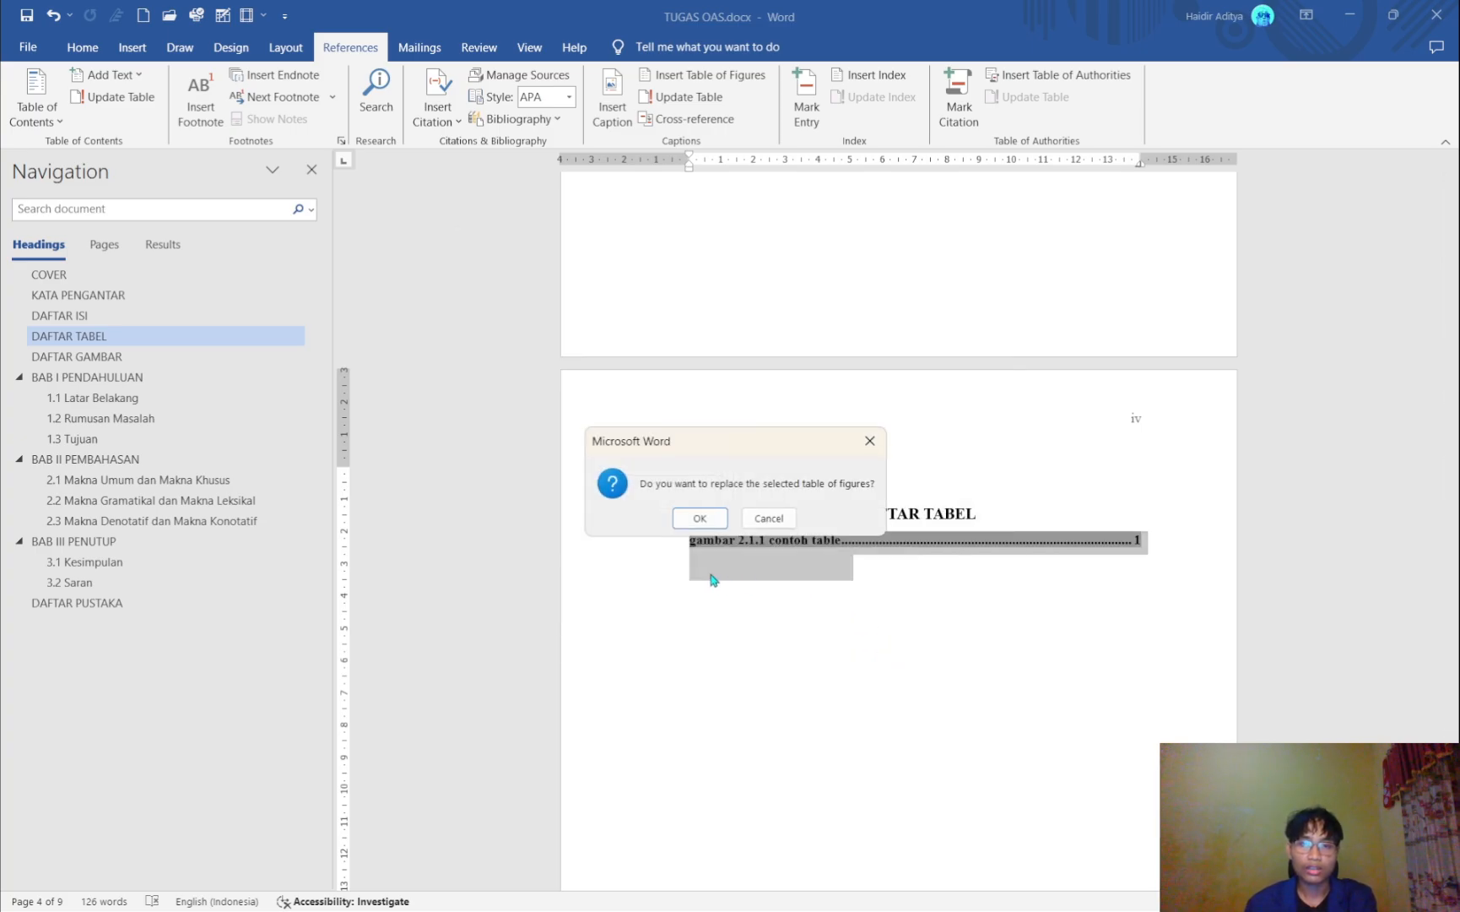
left_click(700, 518)
- Start a caption below the picture under heading 2.2, choosing the label gambar and confirming its numbering as 2.2.1
scroll(870, 578, "down", 2)
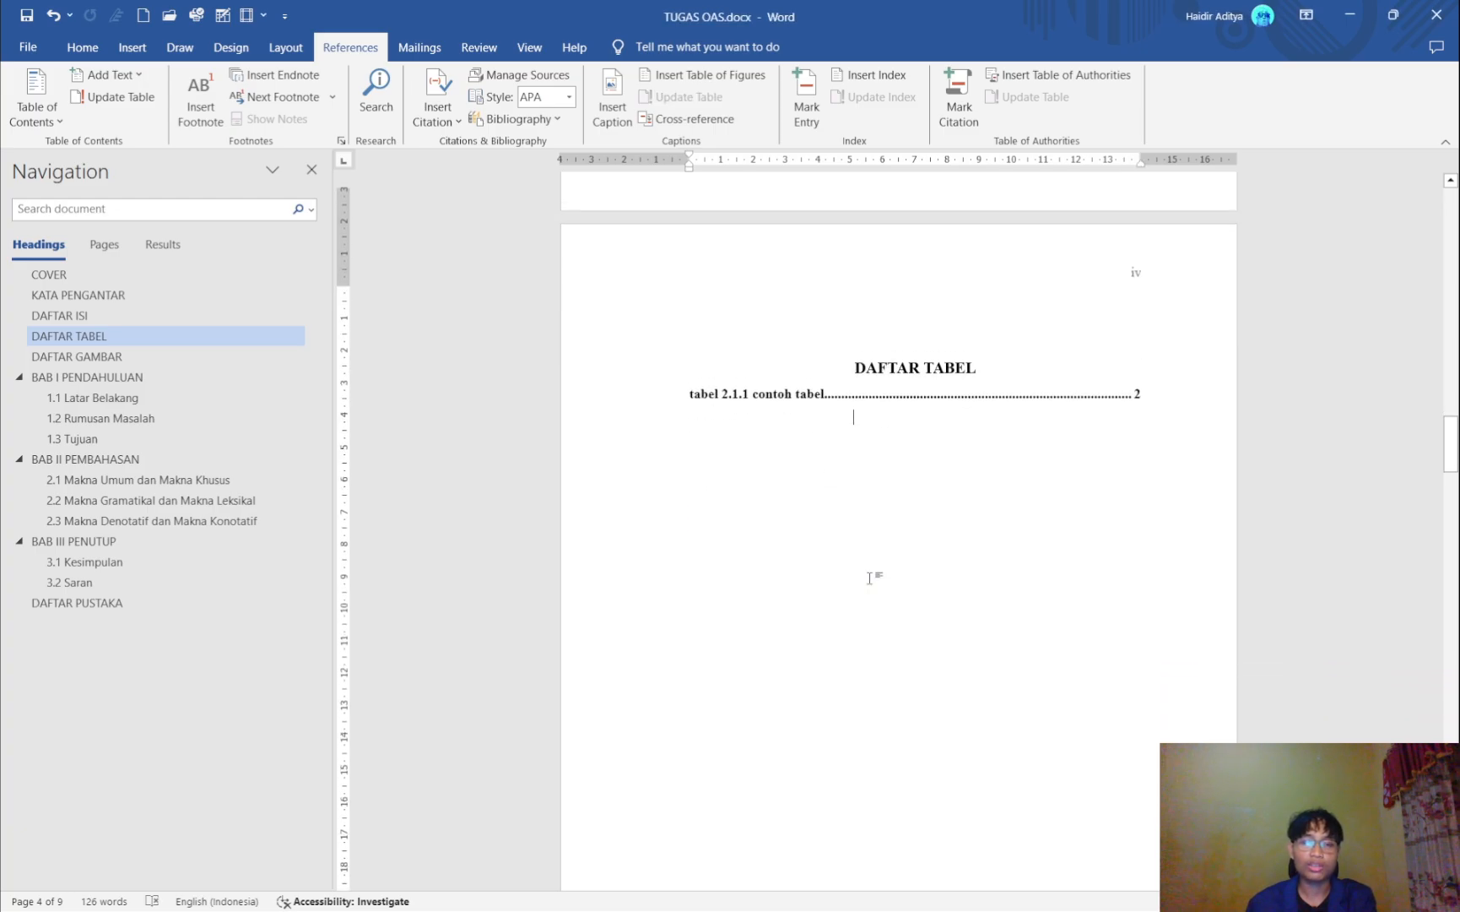
scroll(869, 578, "down", 2)
scroll(870, 578, "down", 10)
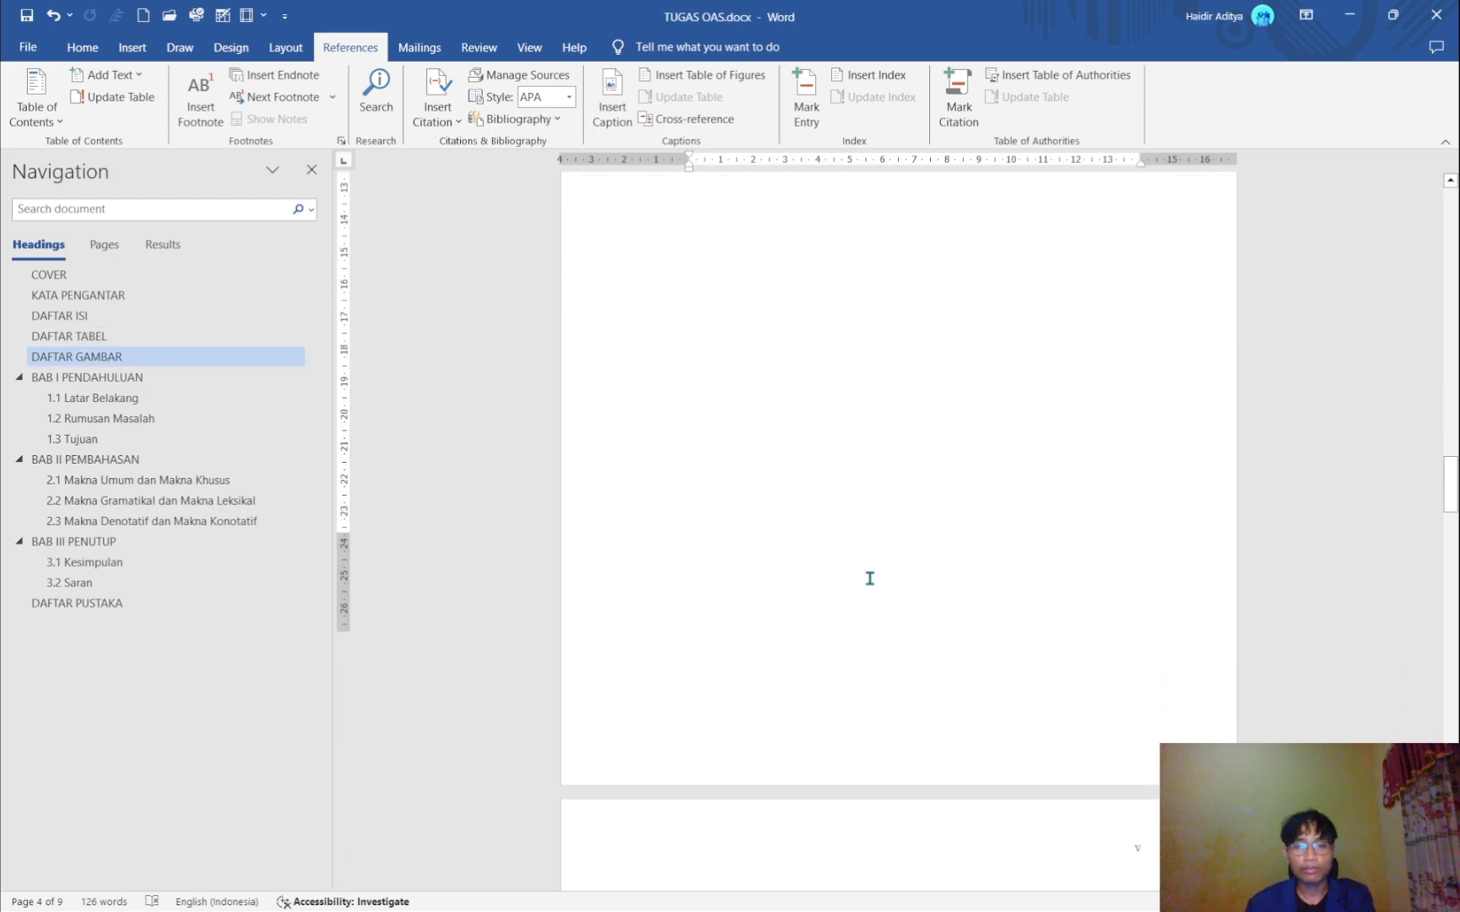
scroll(869, 578, "down", 20)
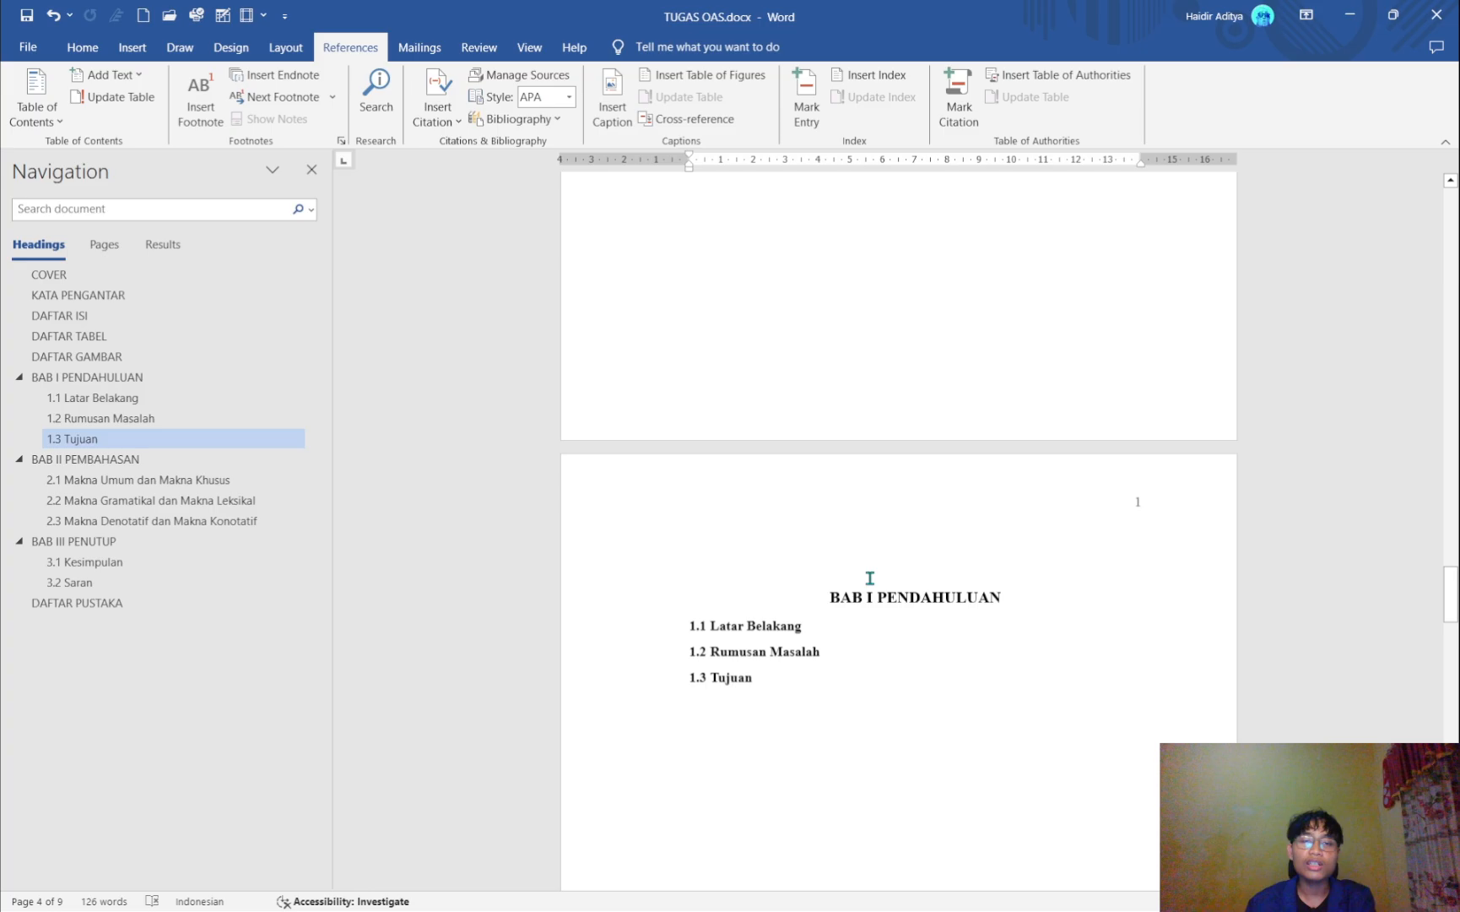
scroll(870, 581, "down", 2)
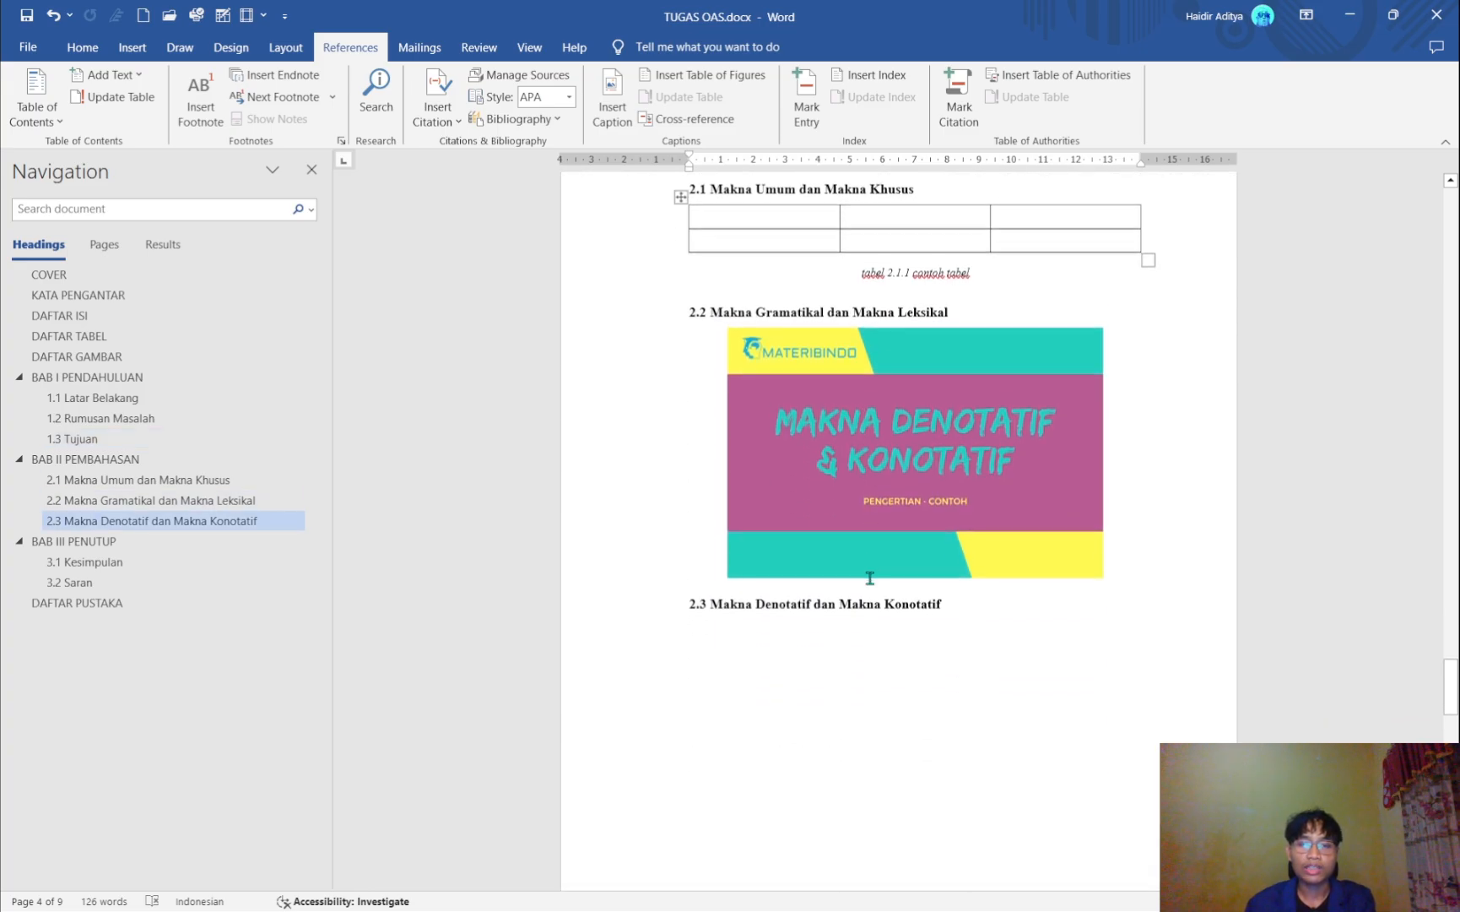
left_click(920, 445)
scroll(919, 445, "up", 1)
right_click(919, 445)
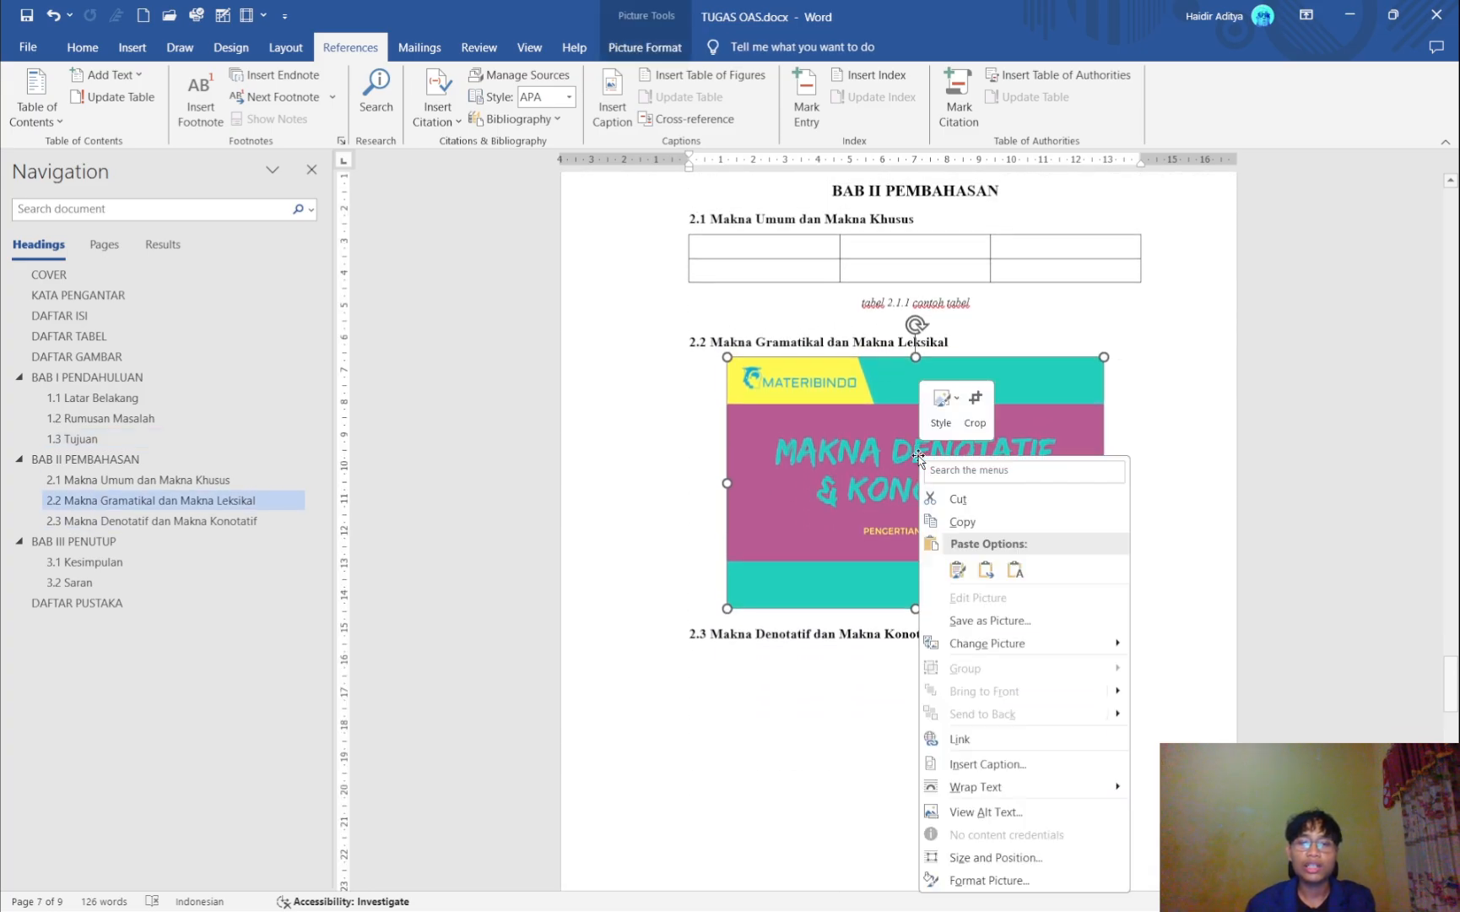
left_click(986, 764)
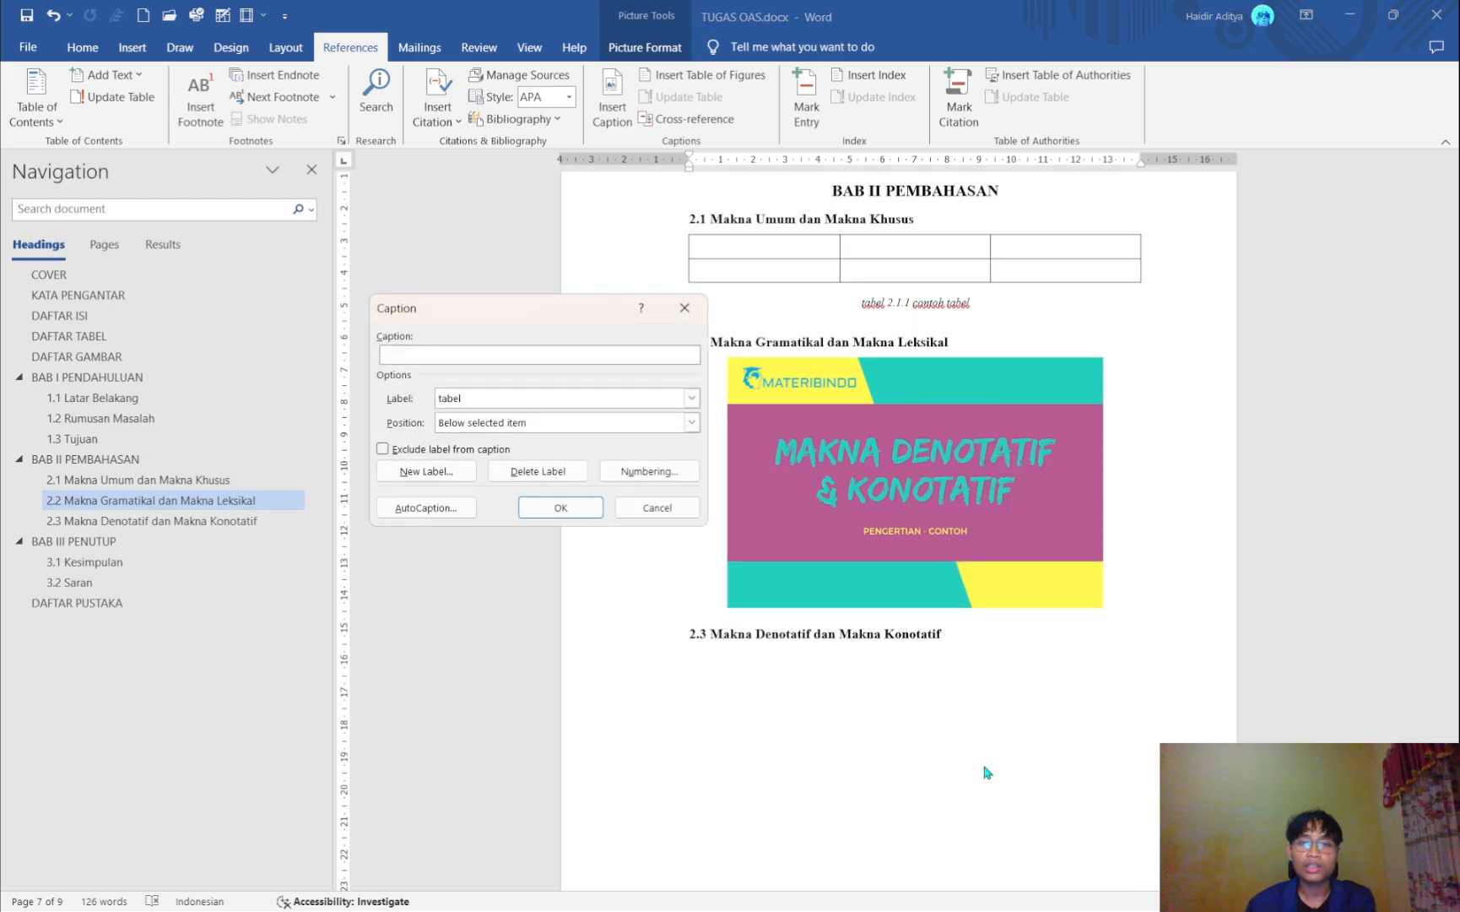
left_click(590, 398)
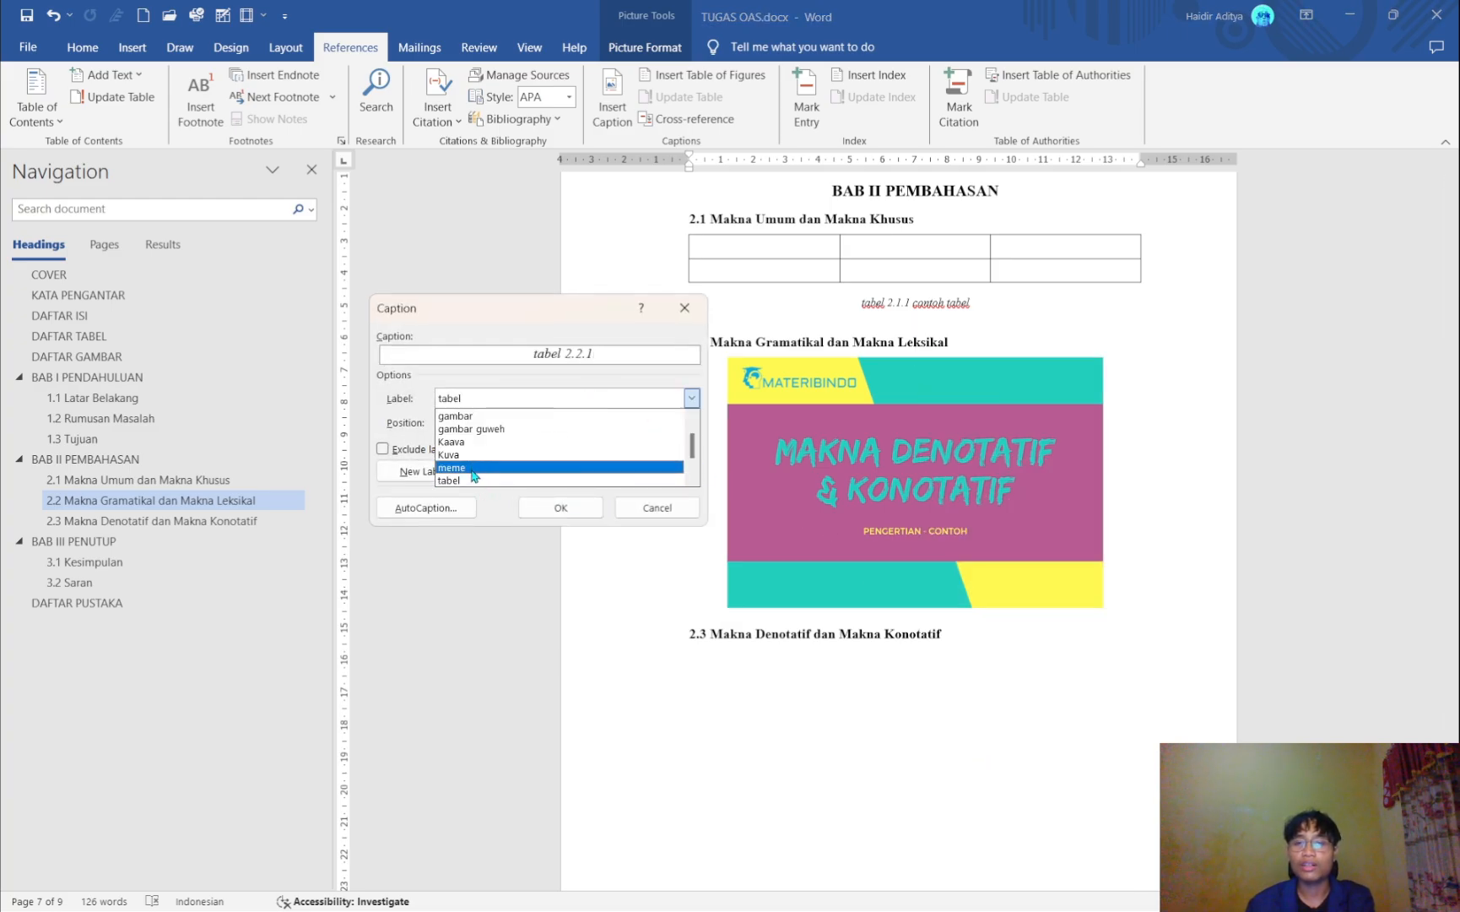
scroll(471, 470, "up", 1)
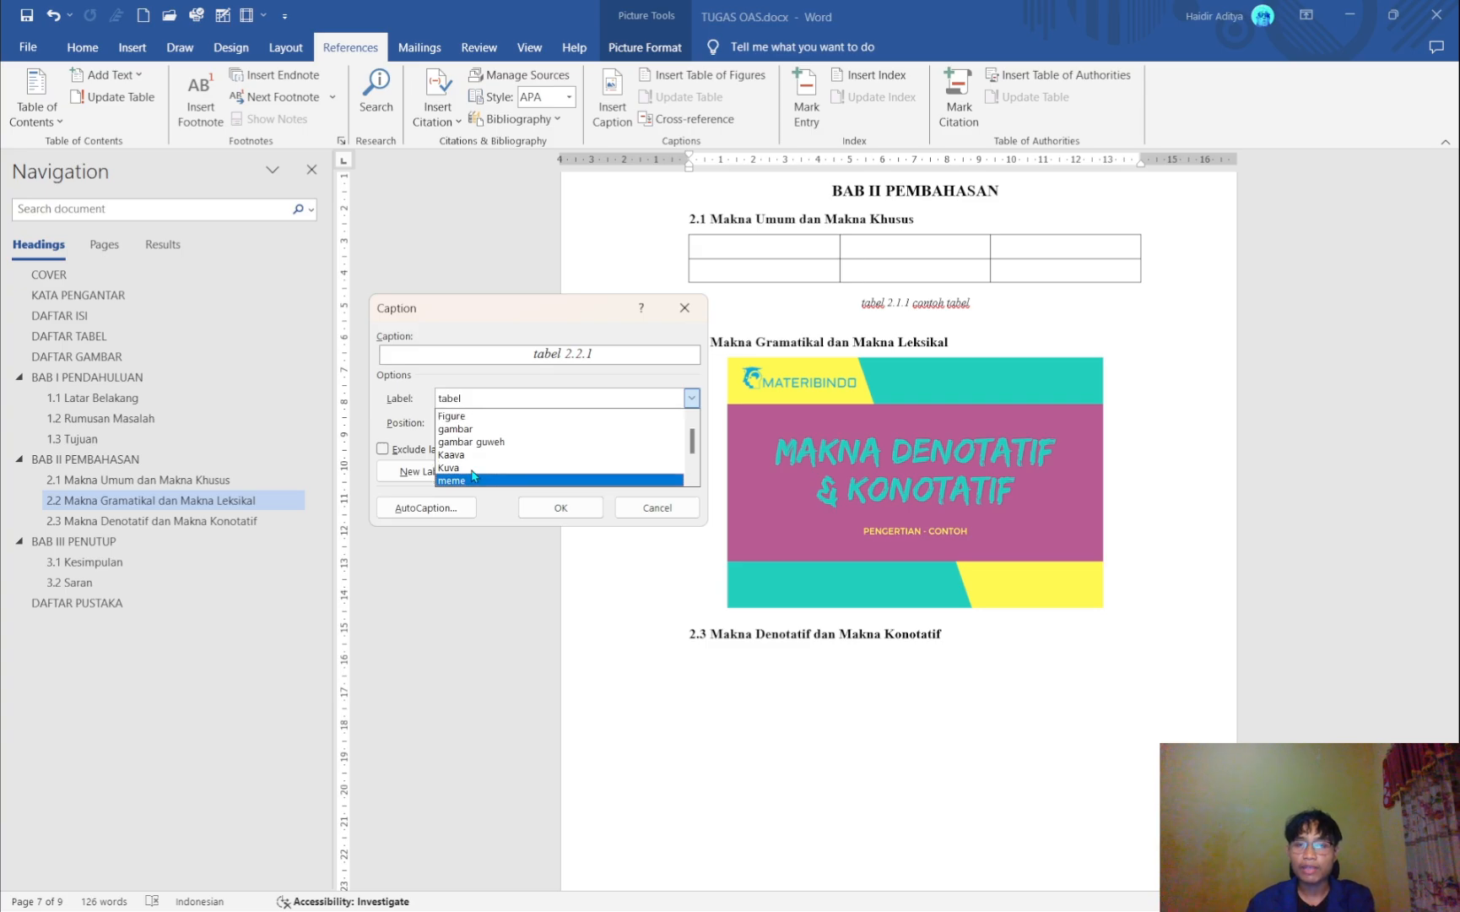
left_click(478, 429)
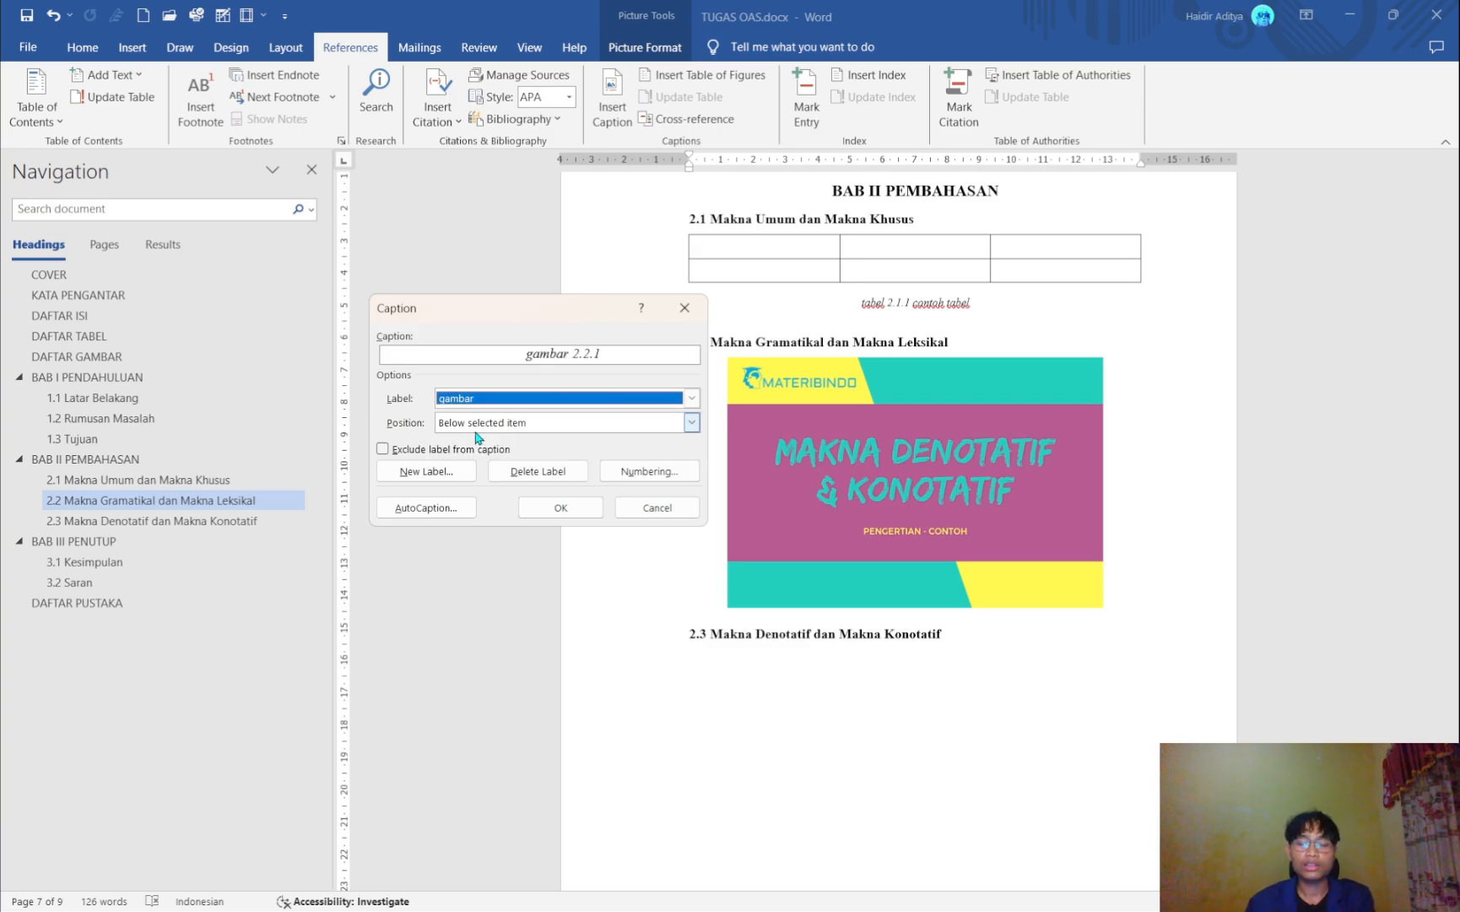
left_click(673, 404)
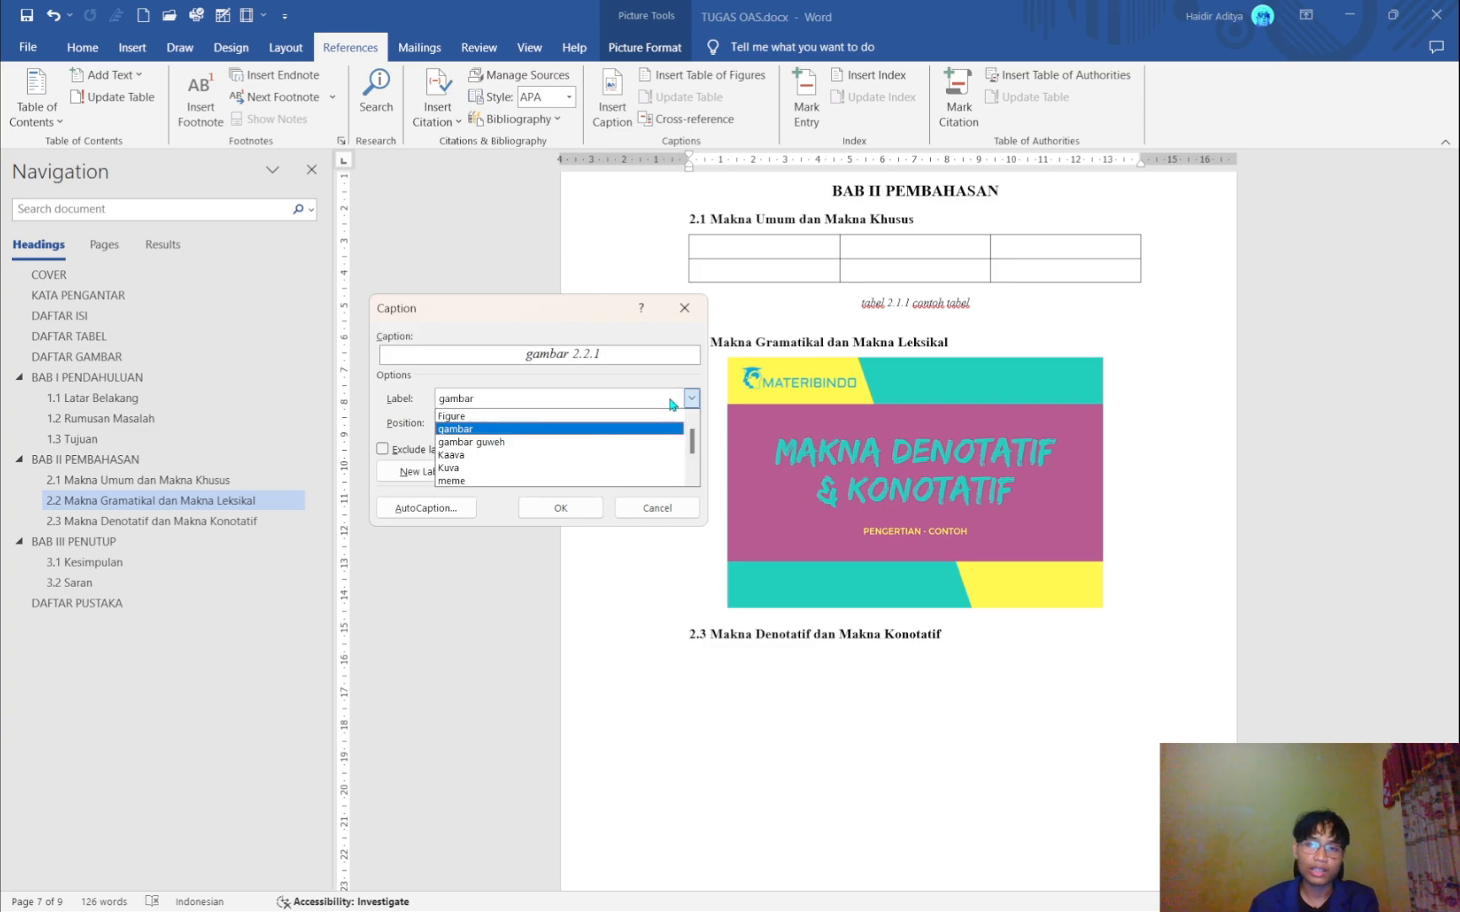
left_click(466, 429)
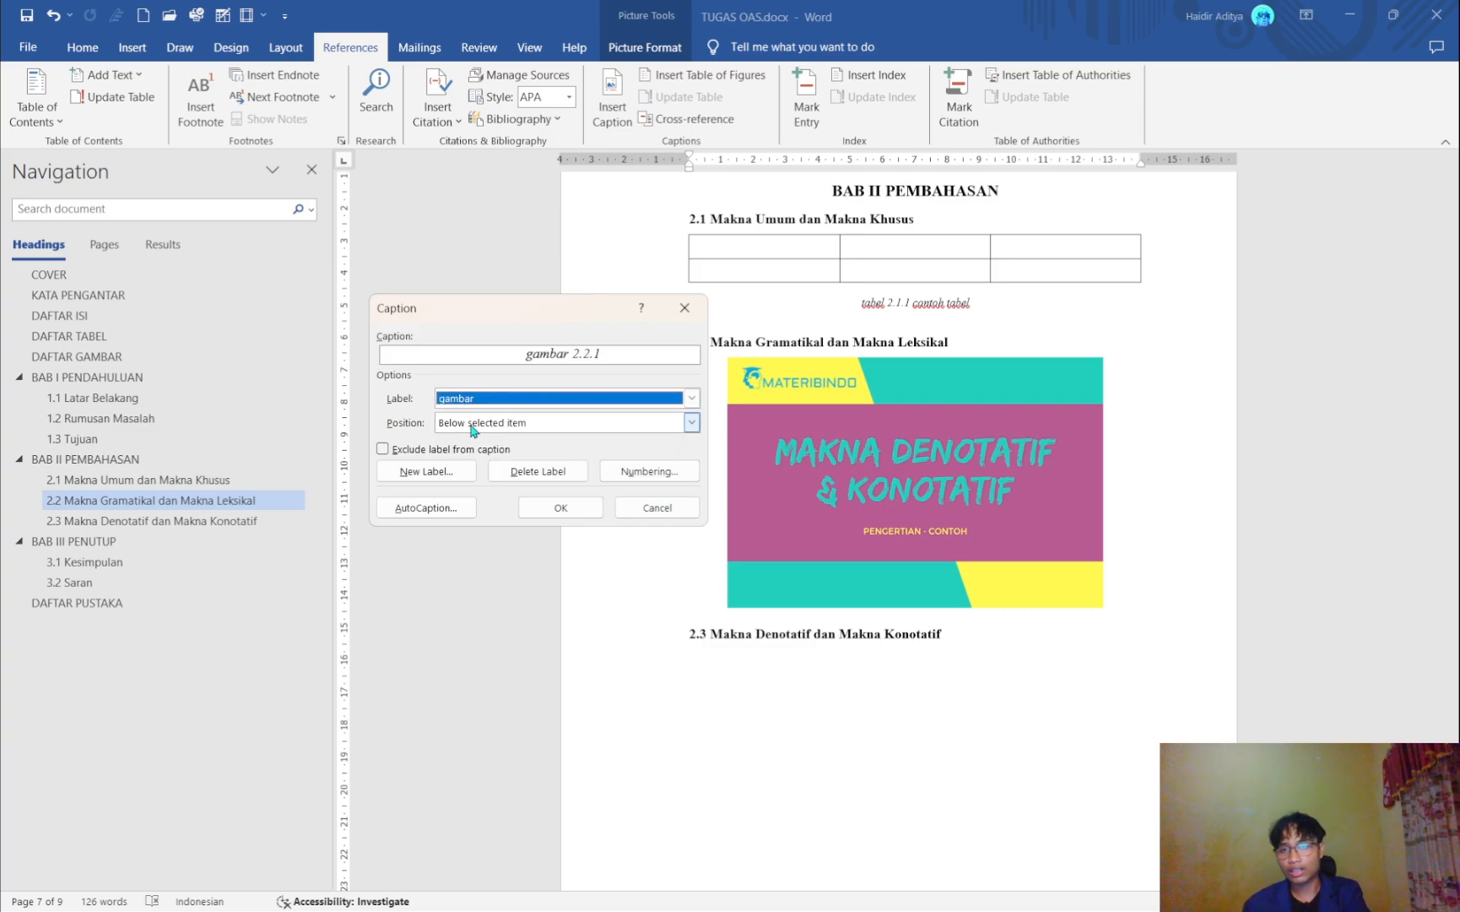
left_click(648, 474)
left_click(611, 508)
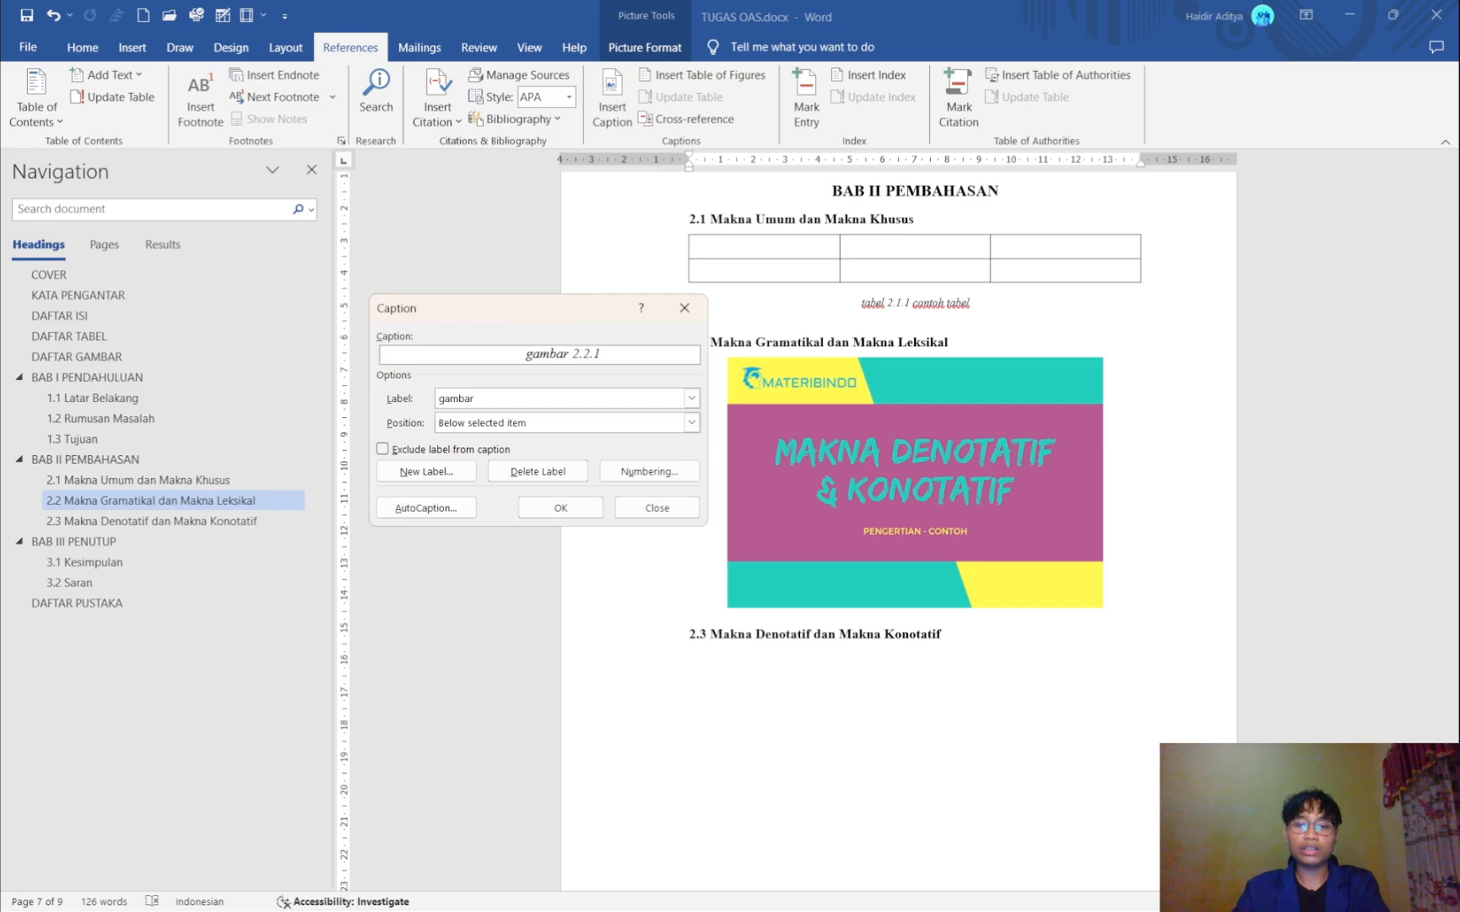
- Complete the picture's caption as "gambar 2.2.1 keterangan denotatif dan konotatif" and insert it
type("ketarangan")
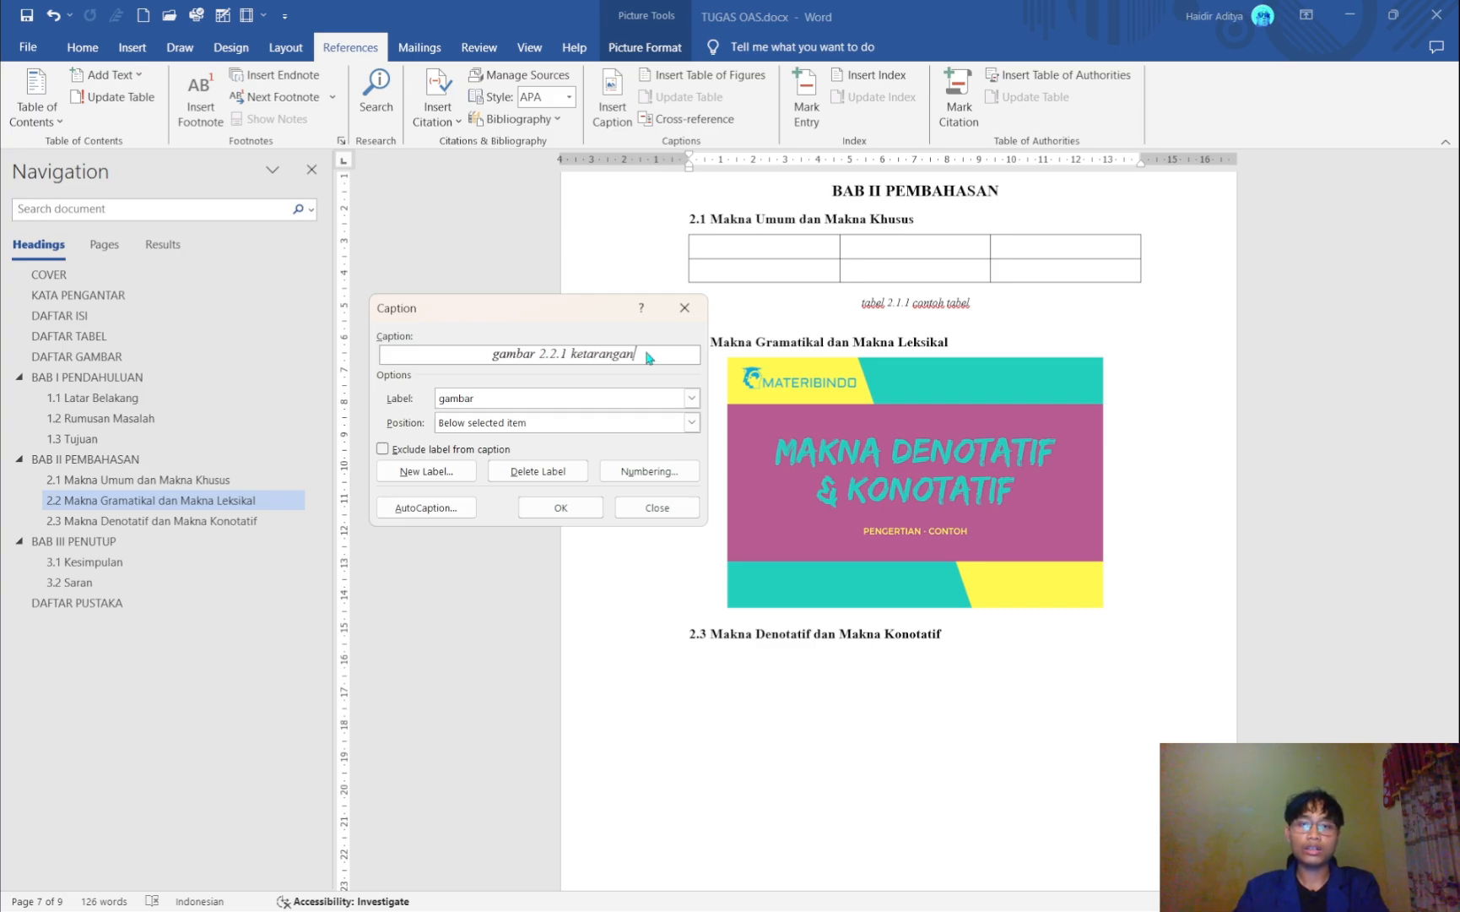
key("BackSpace")
key("BackSpace")
key("BackSpace")
key("BackSpace")
key("BackSpace")
key("BackSpace")
key("BackSpace")
key("BackSpace")
key("BackSpace")
key("BackSpace")
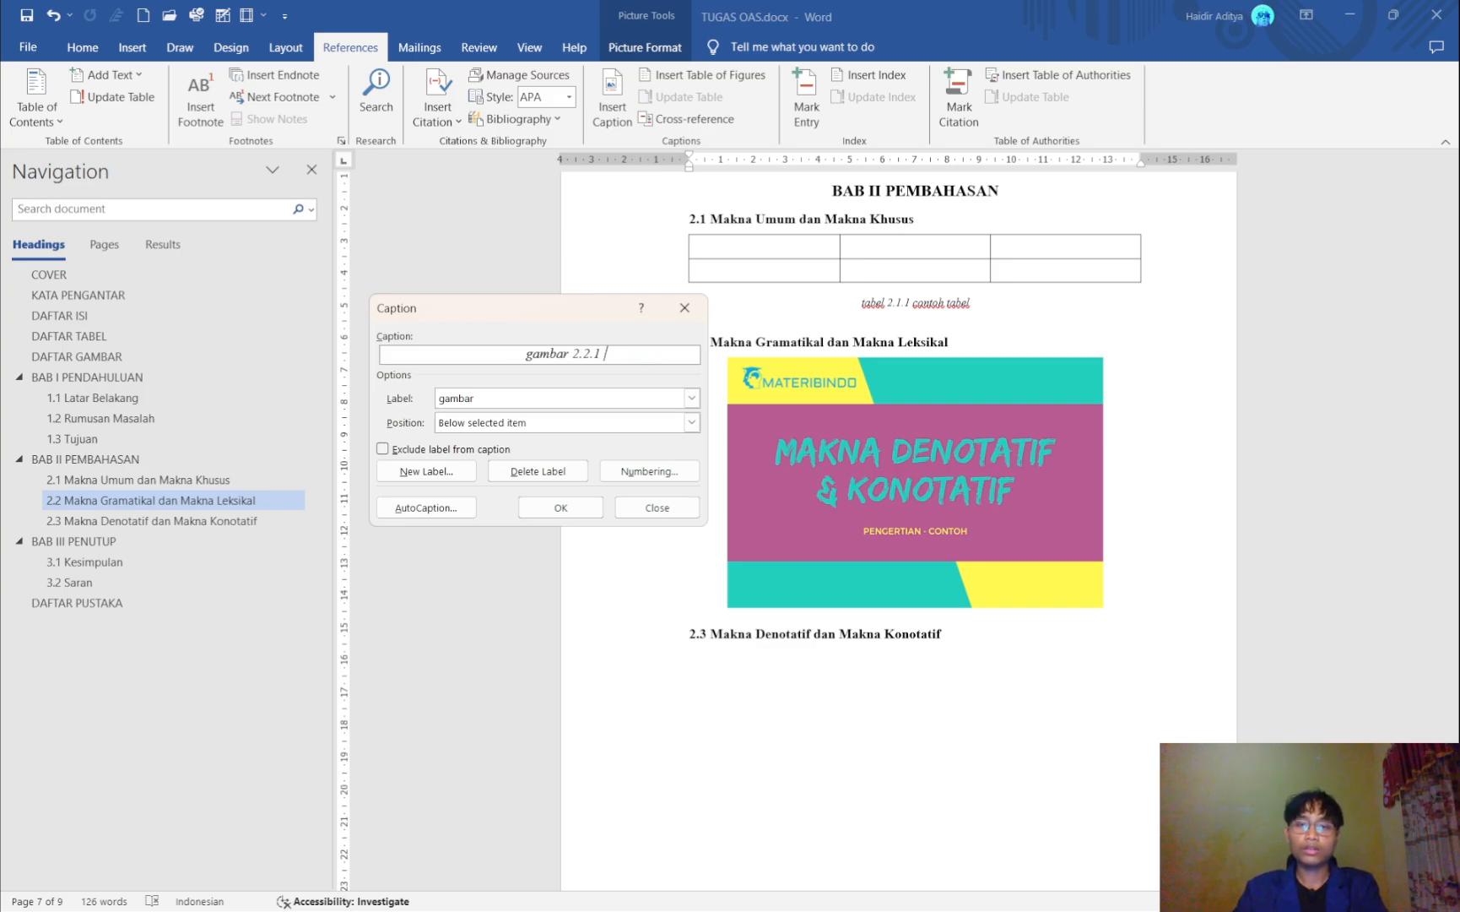
type("keterangan ")
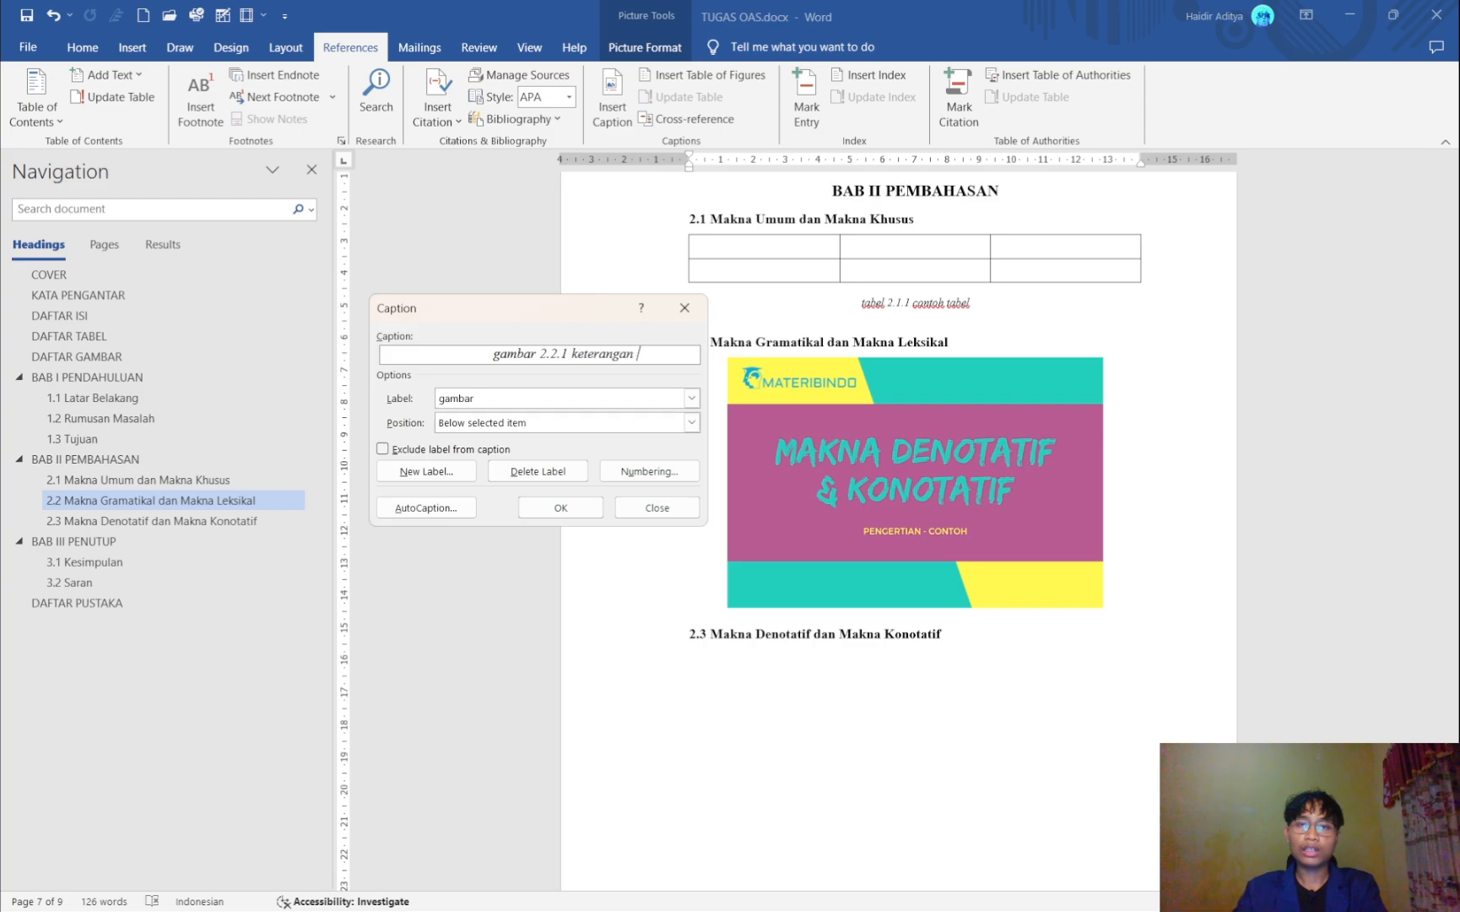
type("den")
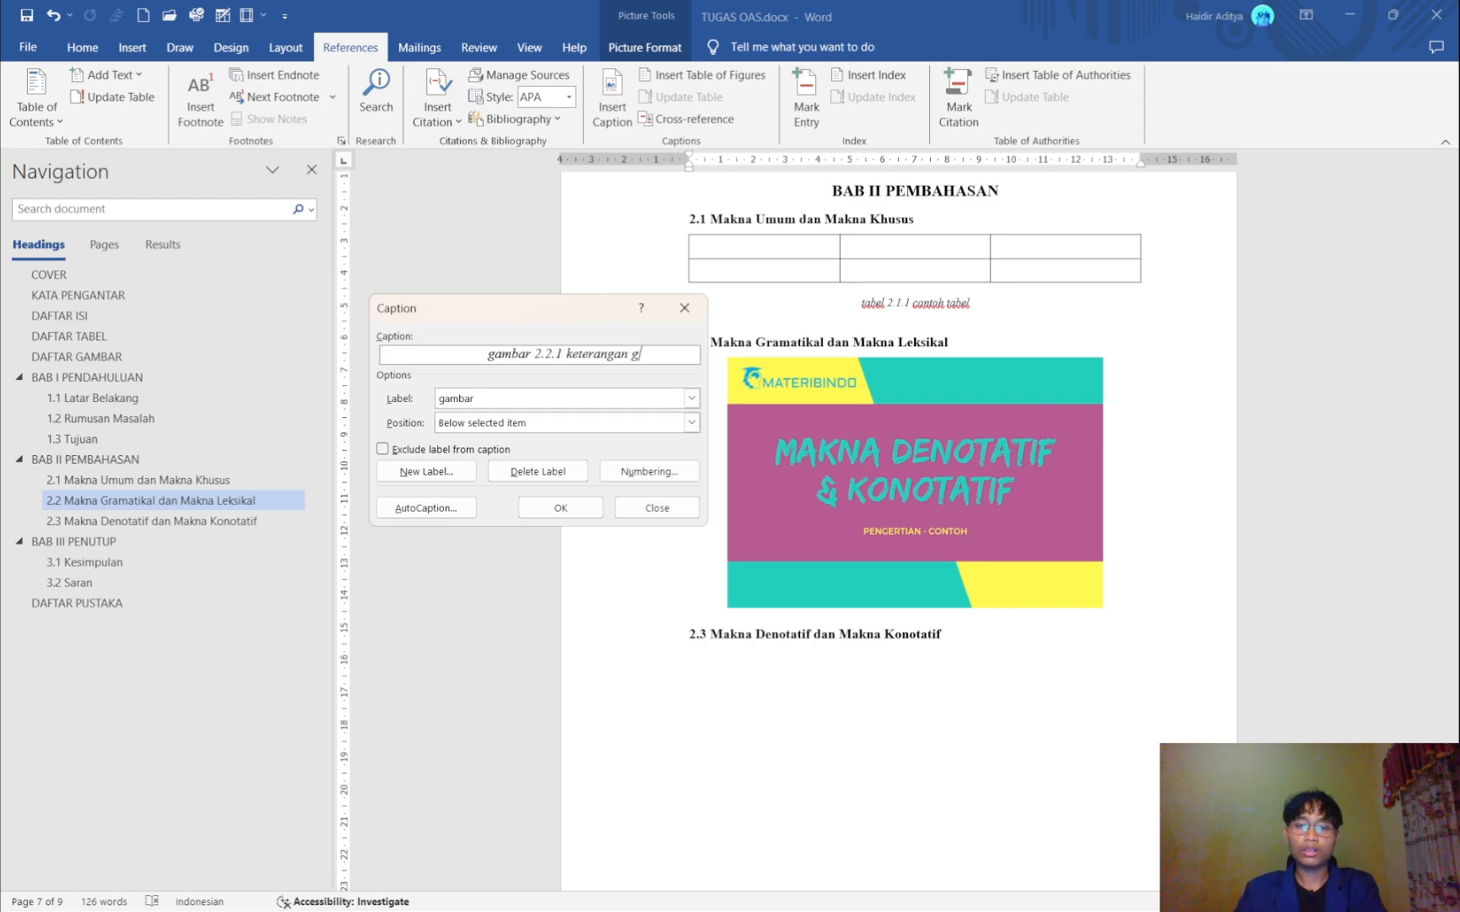
type("otatif dan kon")
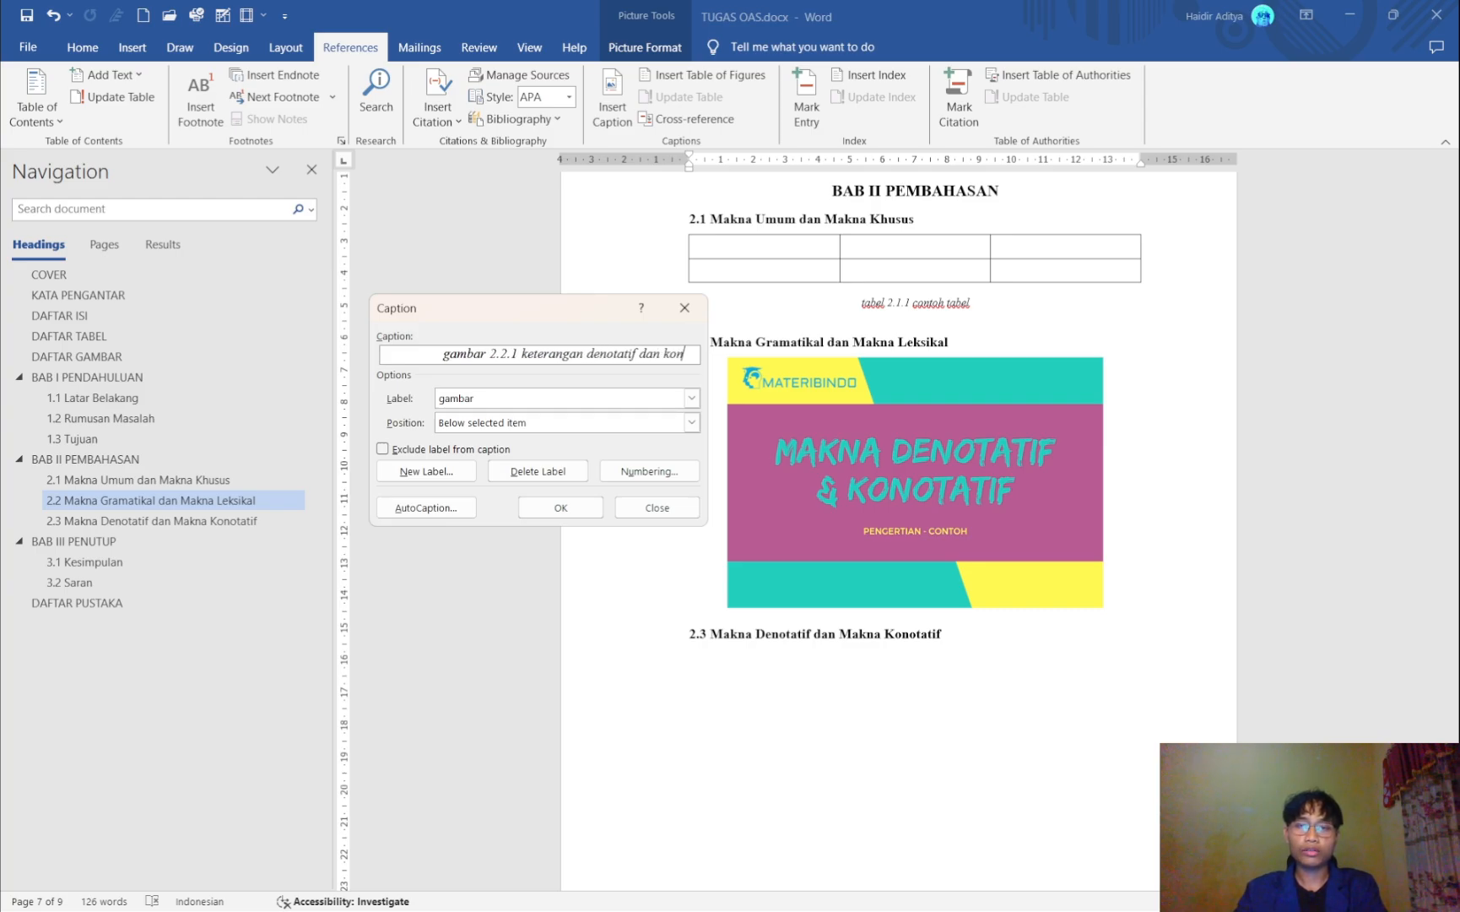
type("otatif")
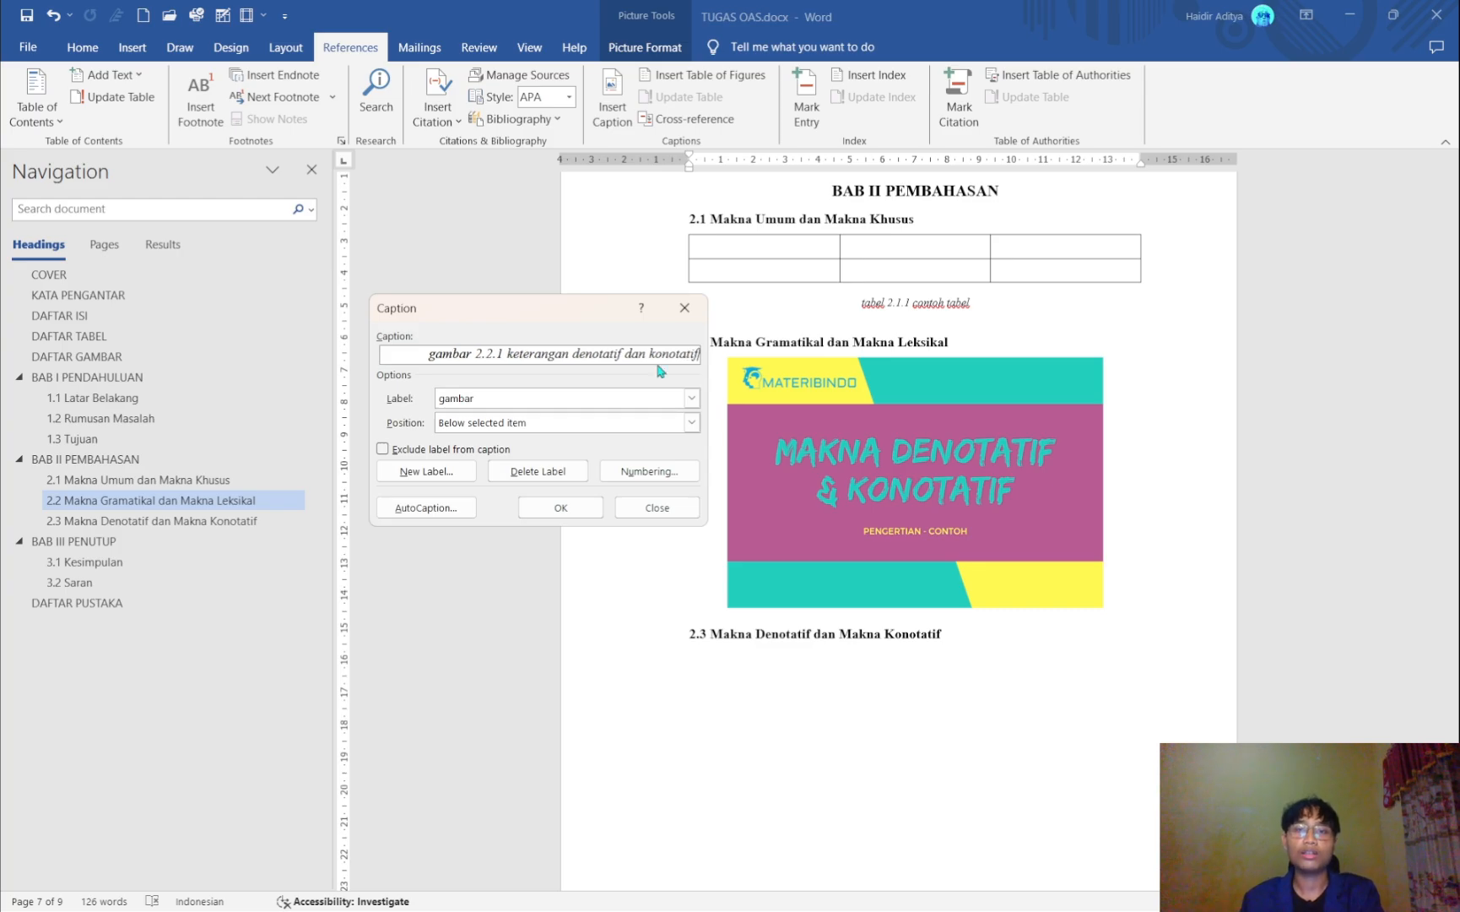
left_click(561, 507)
- Add an empty line below the picture's caption and place the cursor at the end of the table's caption
scroll(816, 576, "up", 2)
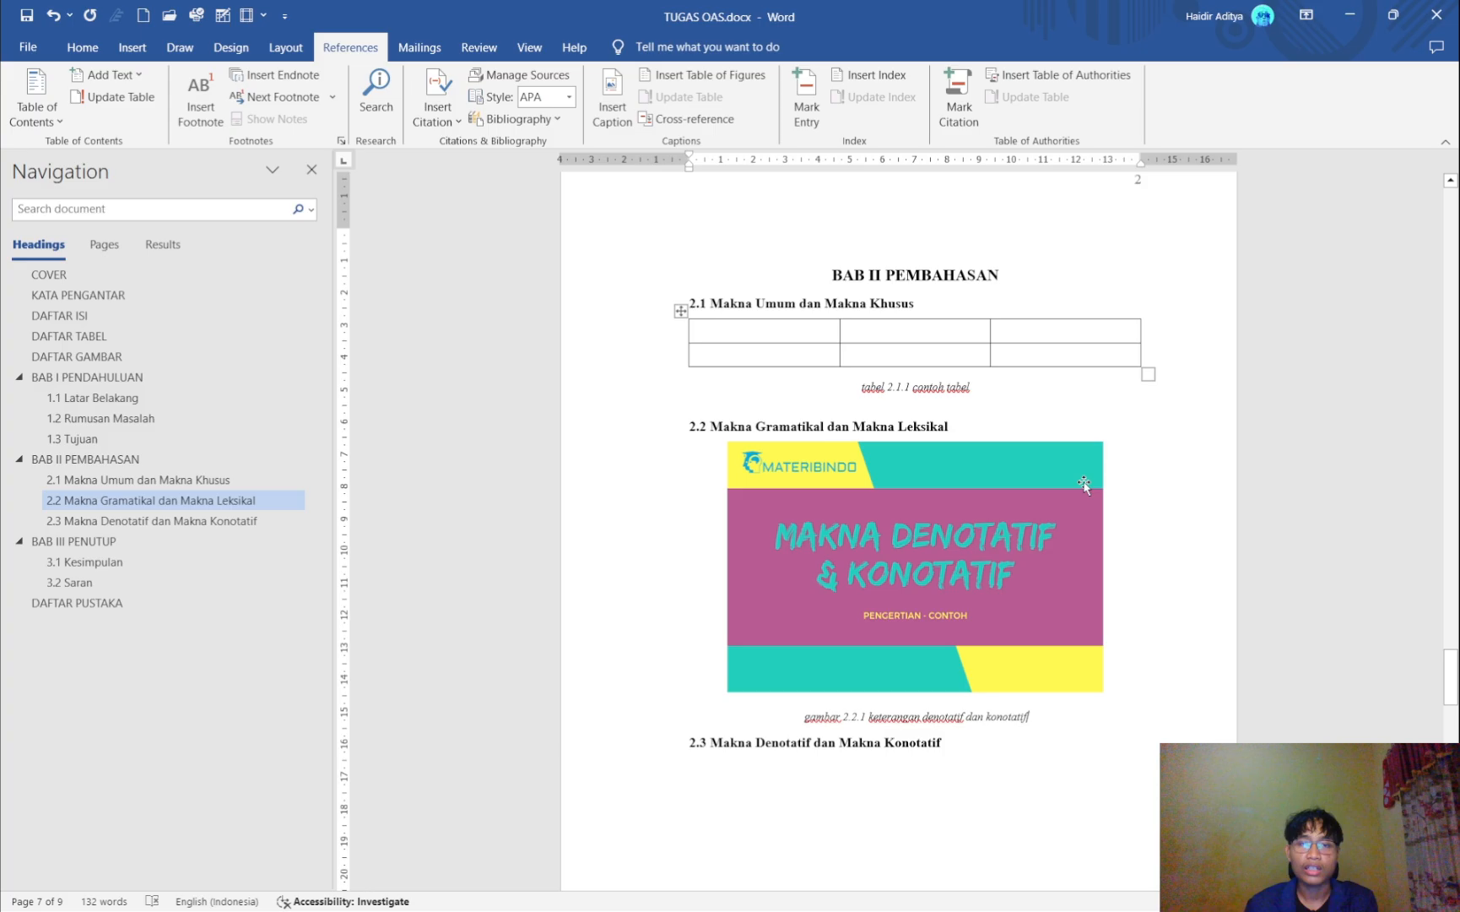
scroll(1033, 715, "down", 1)
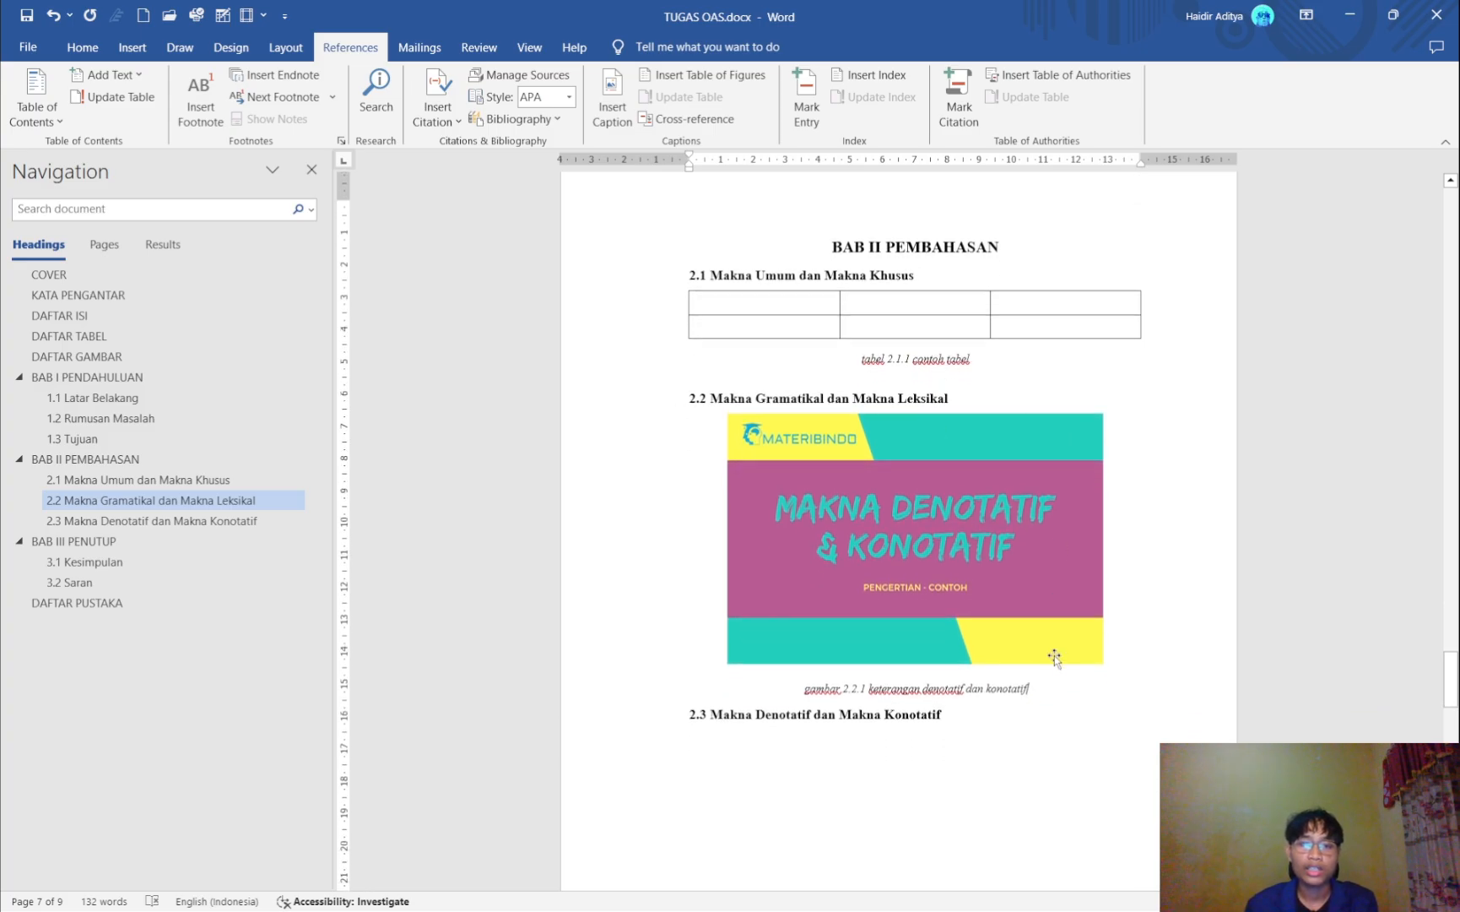
key("Return")
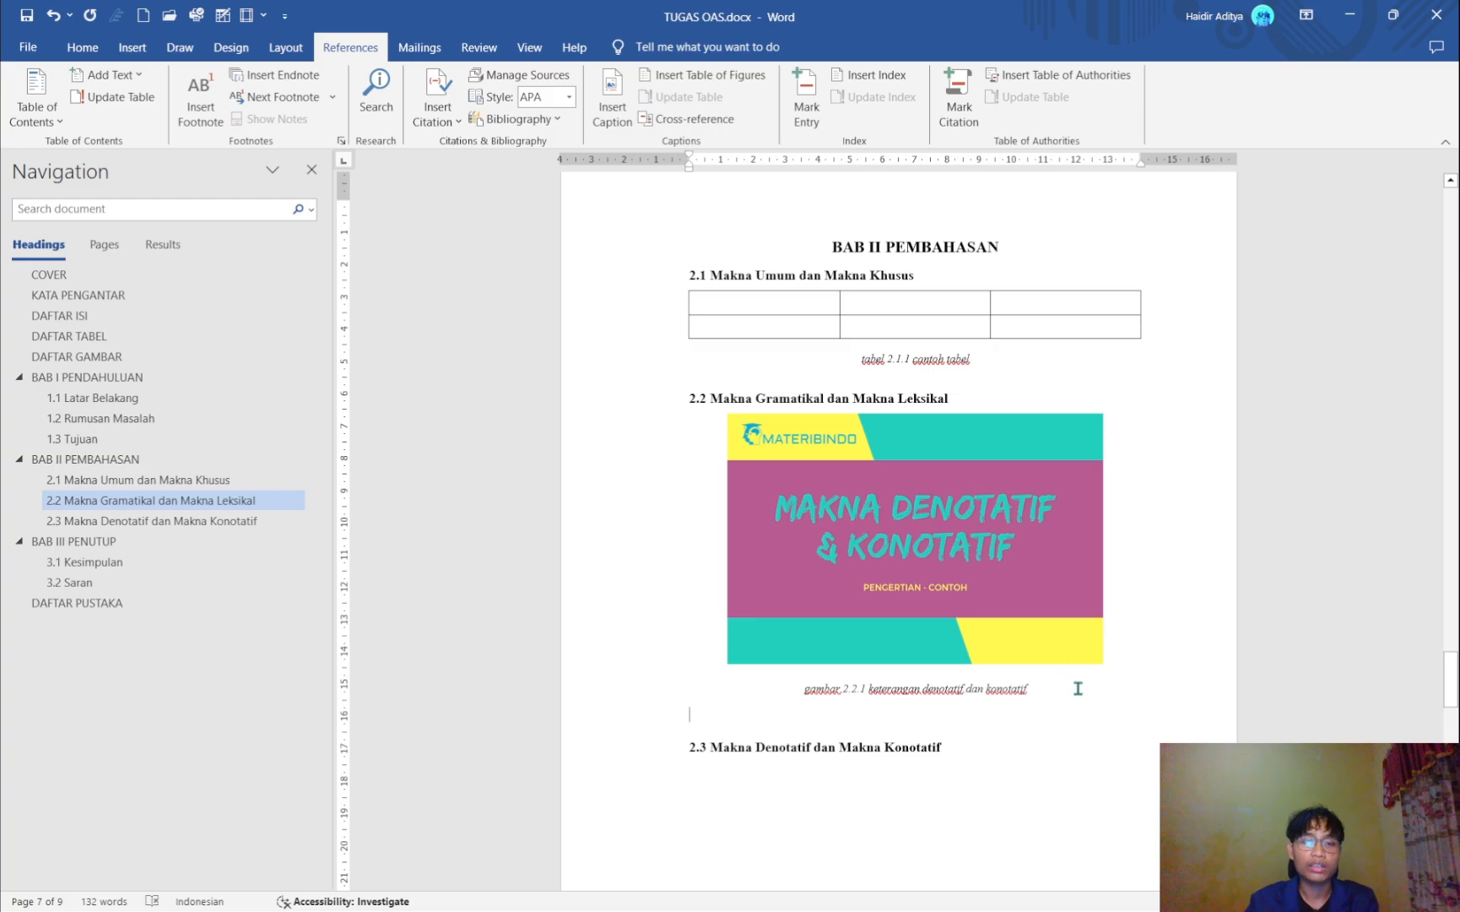
left_click(1026, 360)
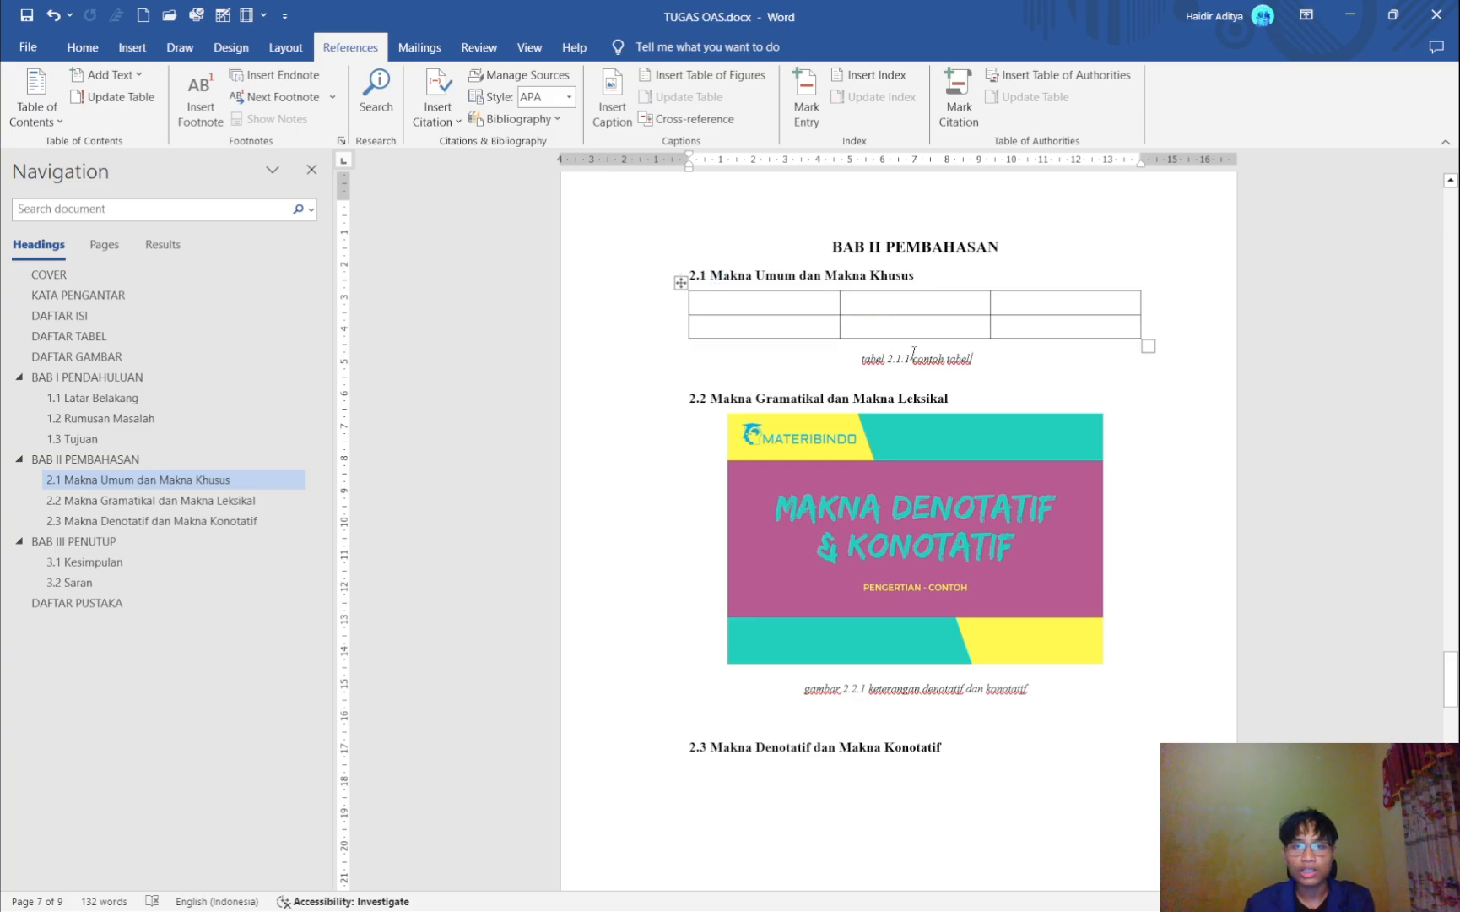
- Start a table of figures on the empty line under DAFTAR GAMBAR, choosing the caption label gambar
scroll(985, 367, "down", 1)
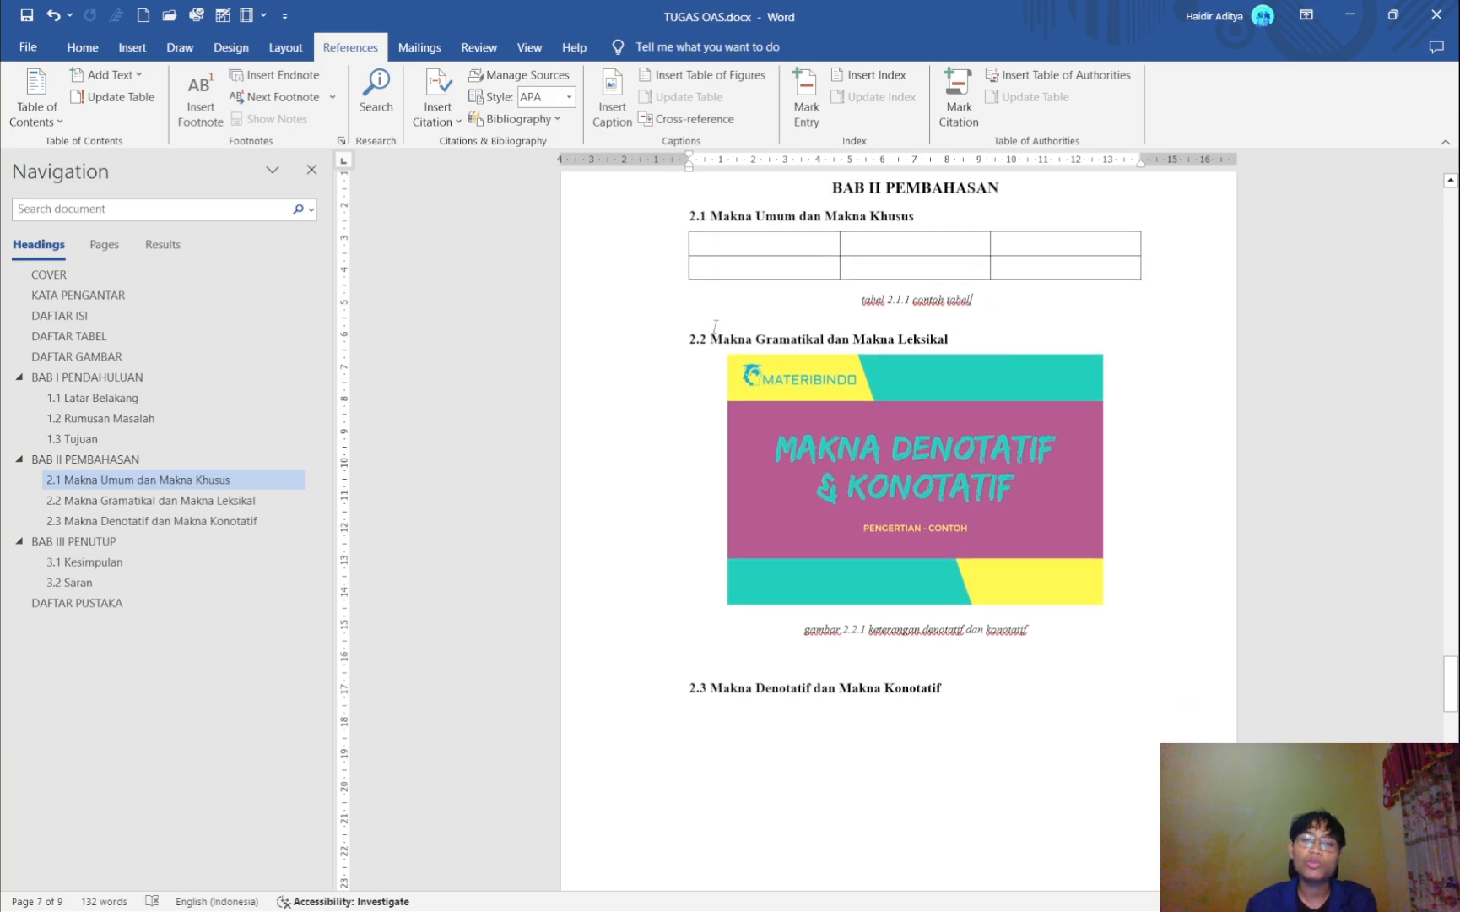
scroll(908, 399, "down", 1)
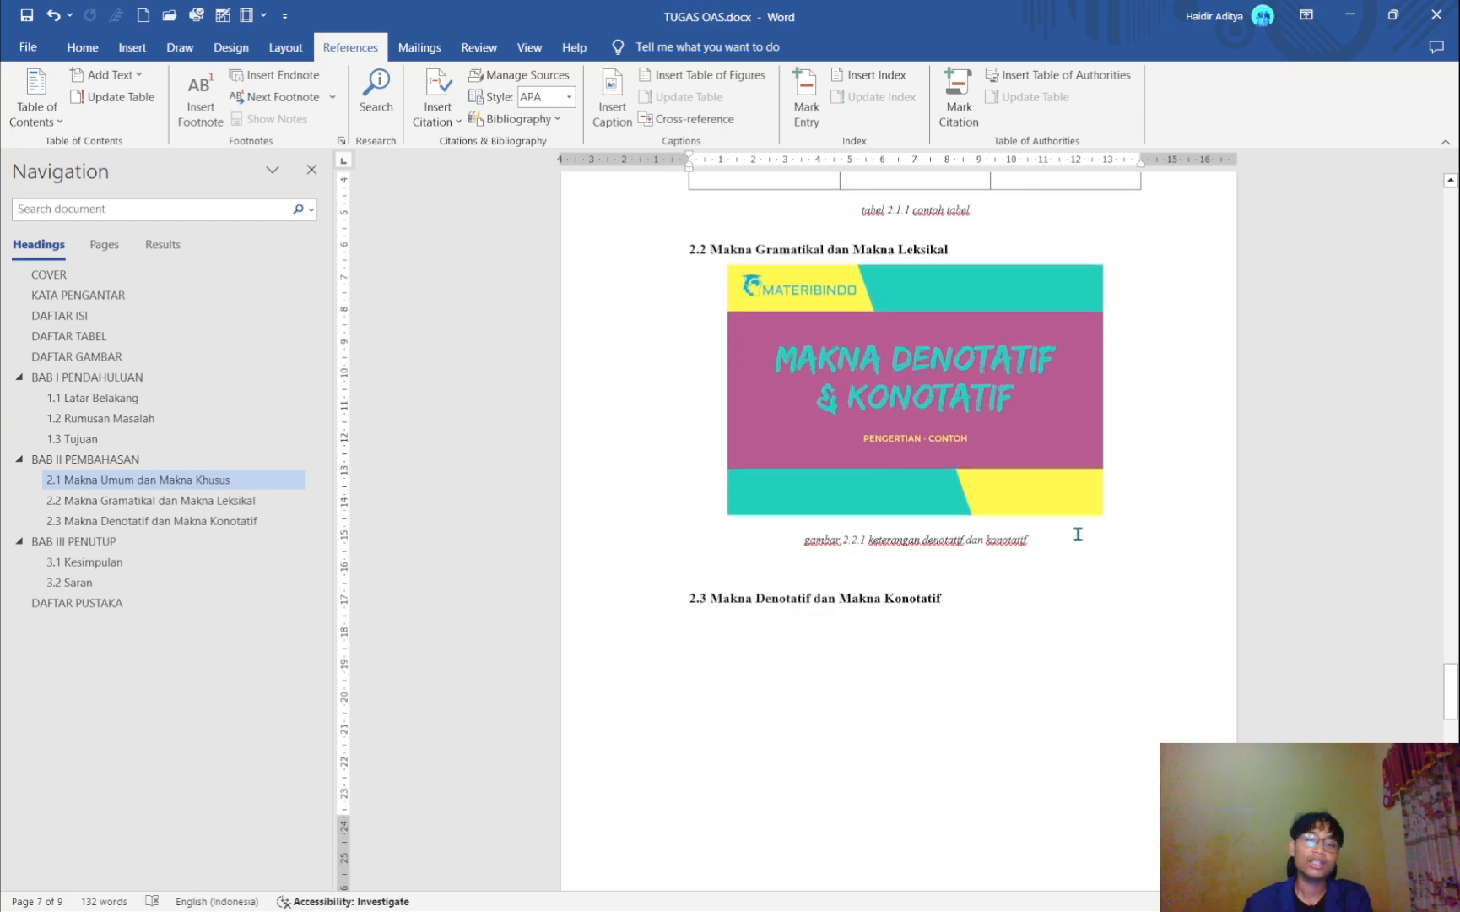
scroll(1077, 533, "up", 20)
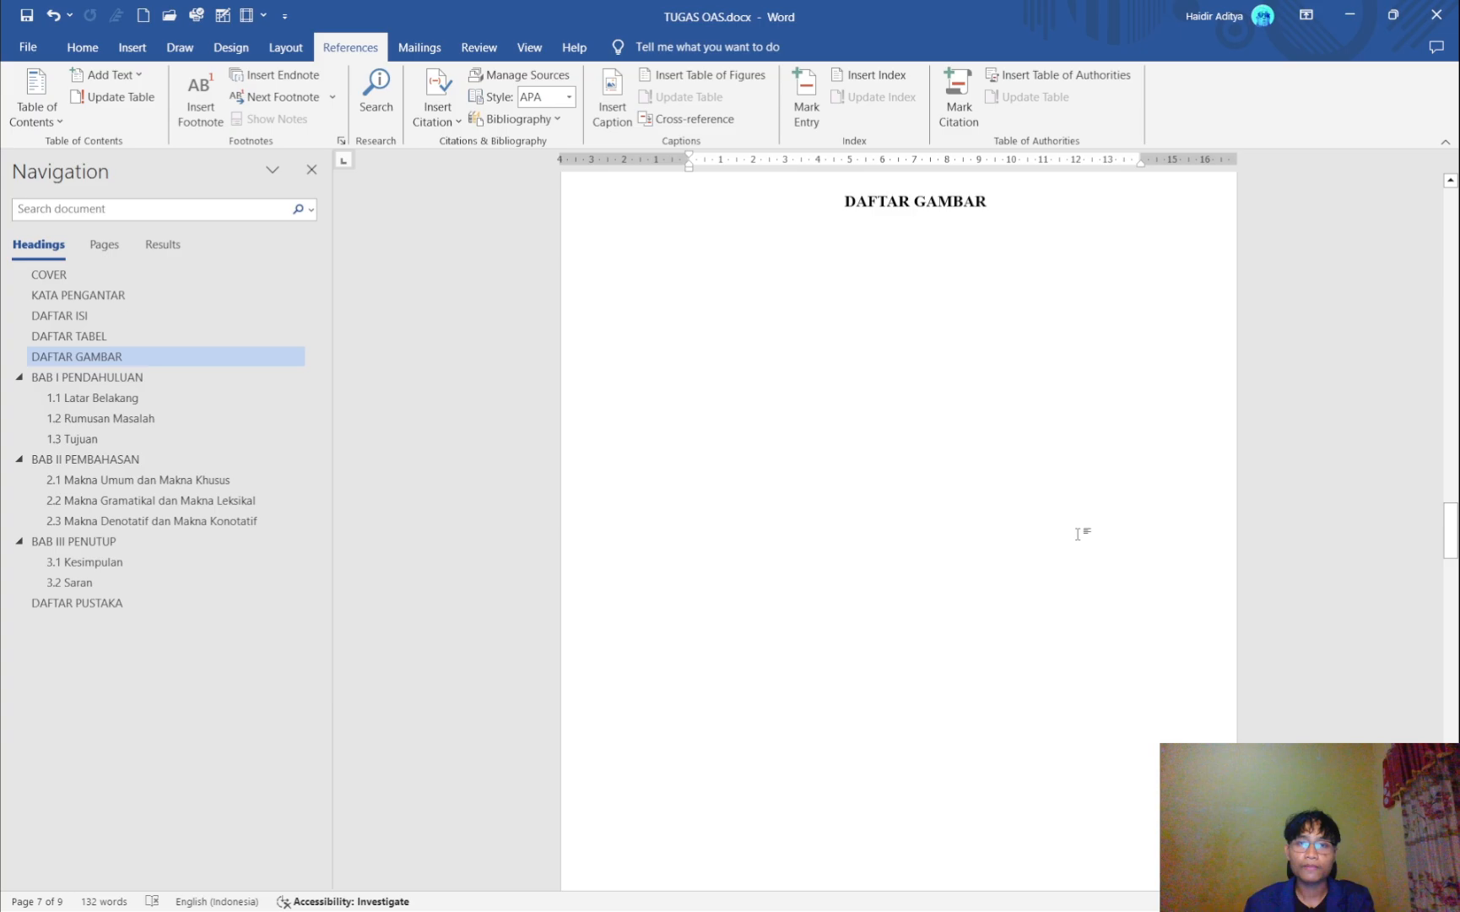
scroll(1078, 533, "up", 15)
scroll(1078, 533, "down", 11)
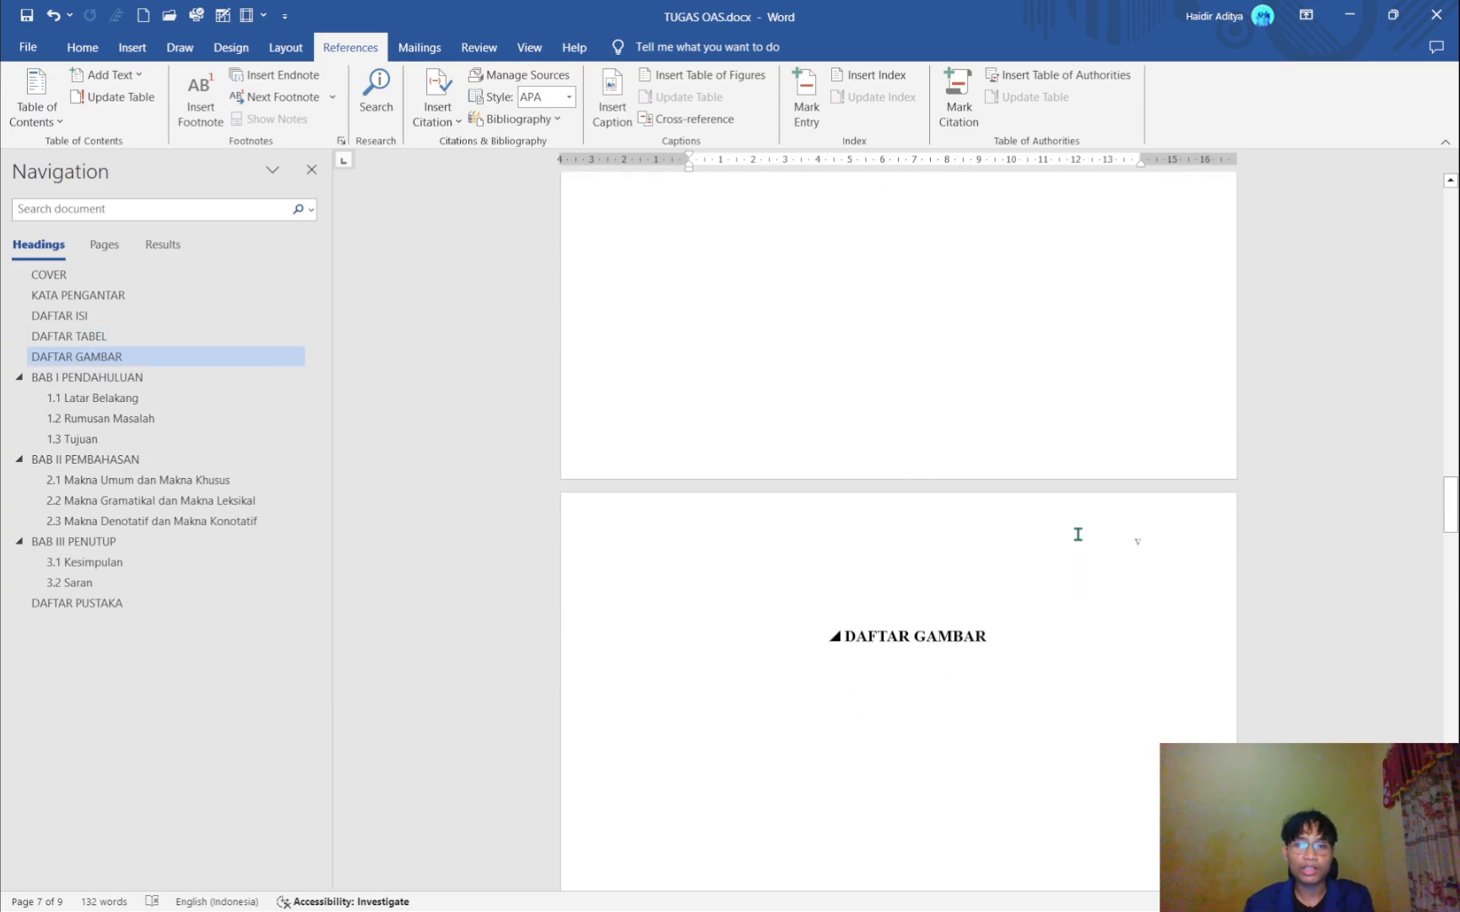
scroll(1078, 534, "down", 3)
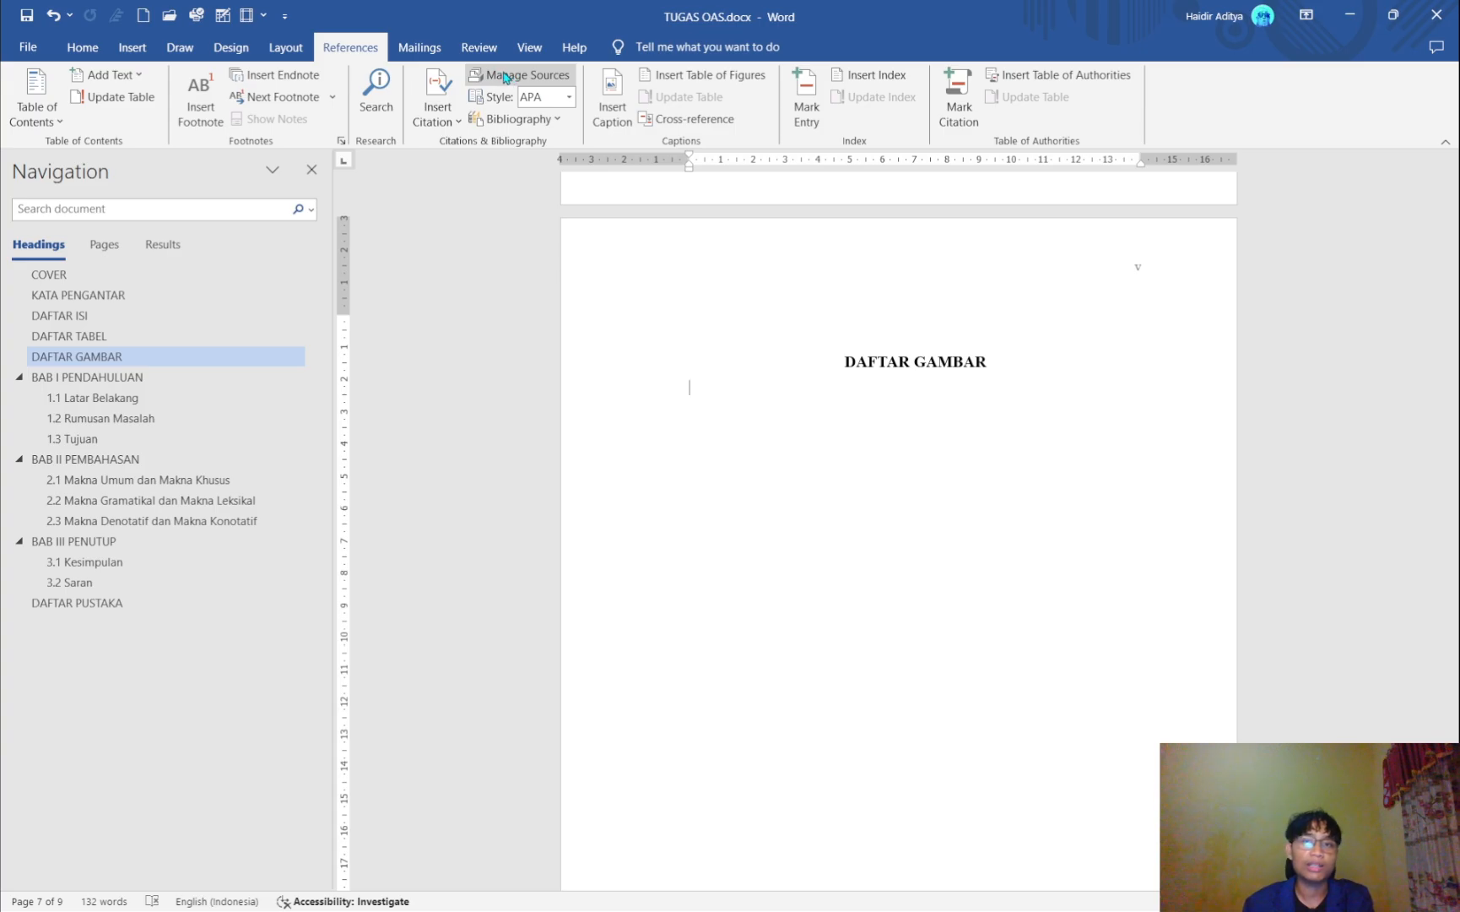
left_click(719, 84)
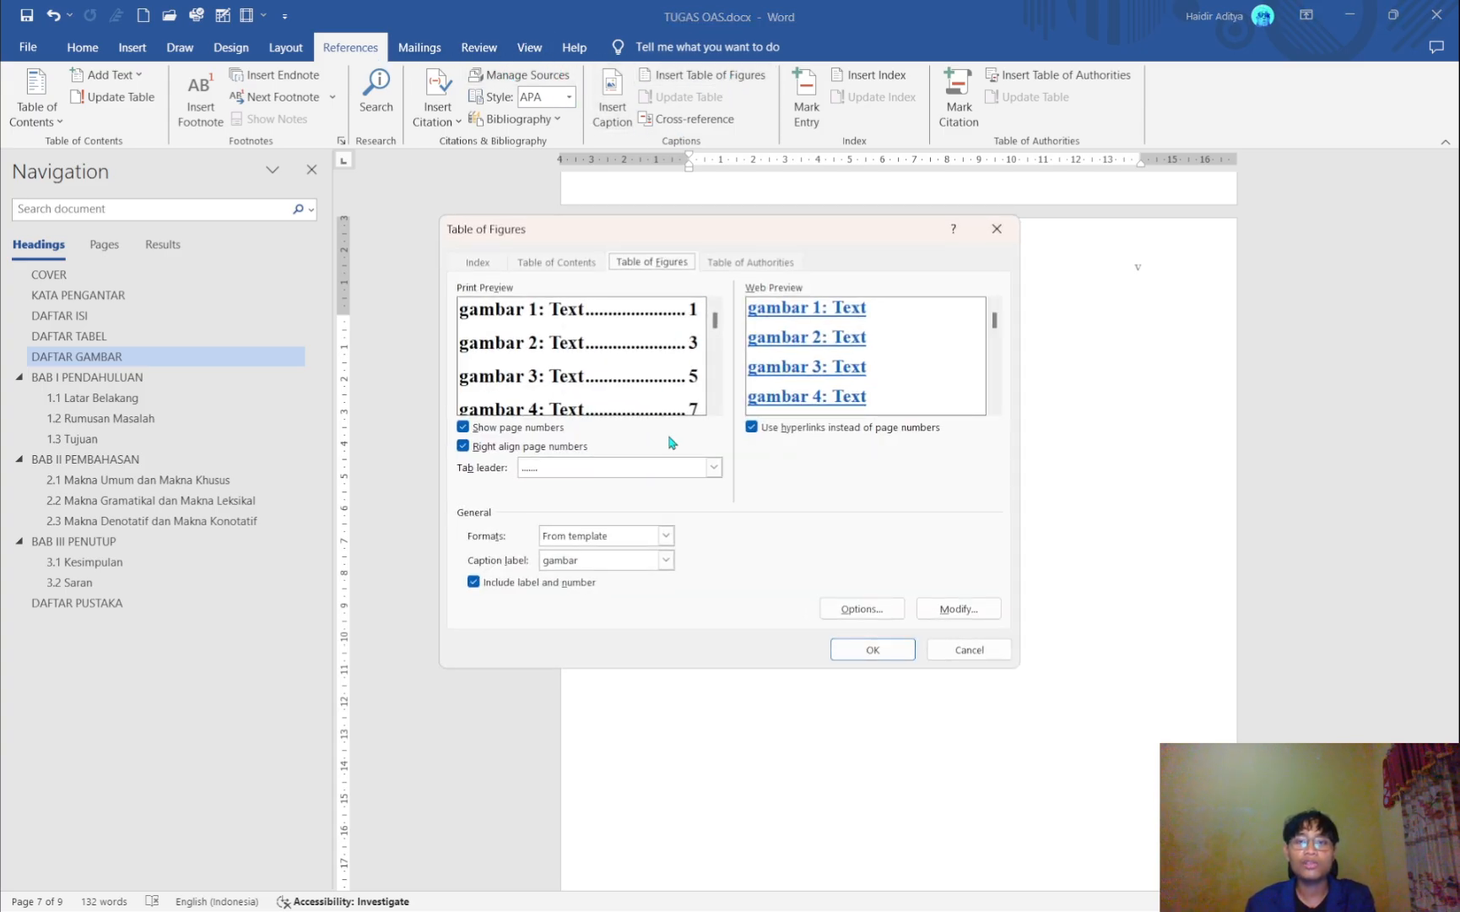
left_click(666, 561)
left_click(558, 592)
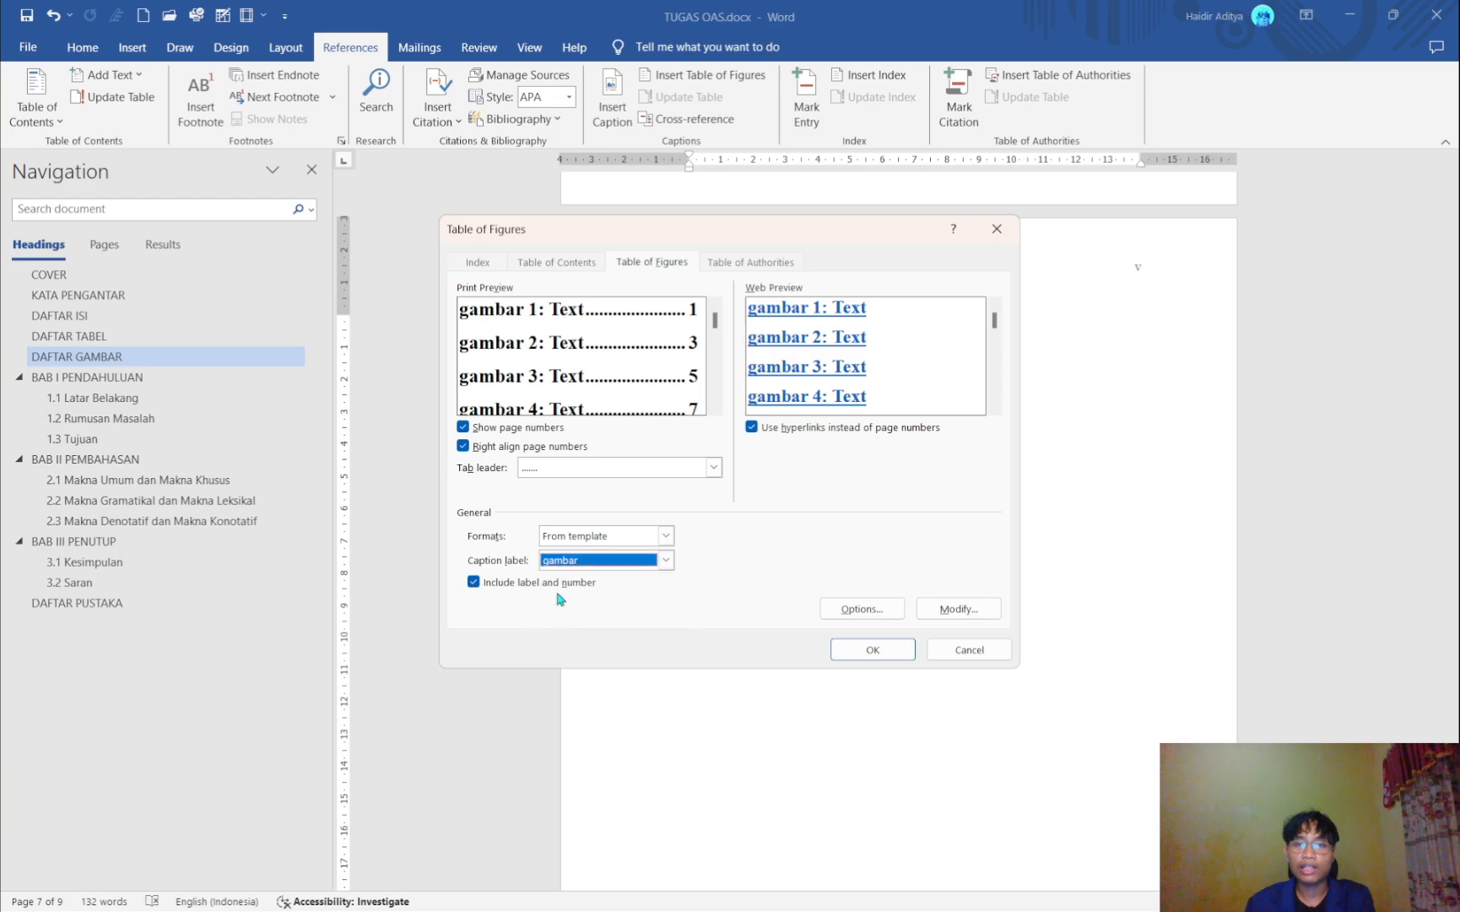
left_click(666, 560)
left_click(724, 564)
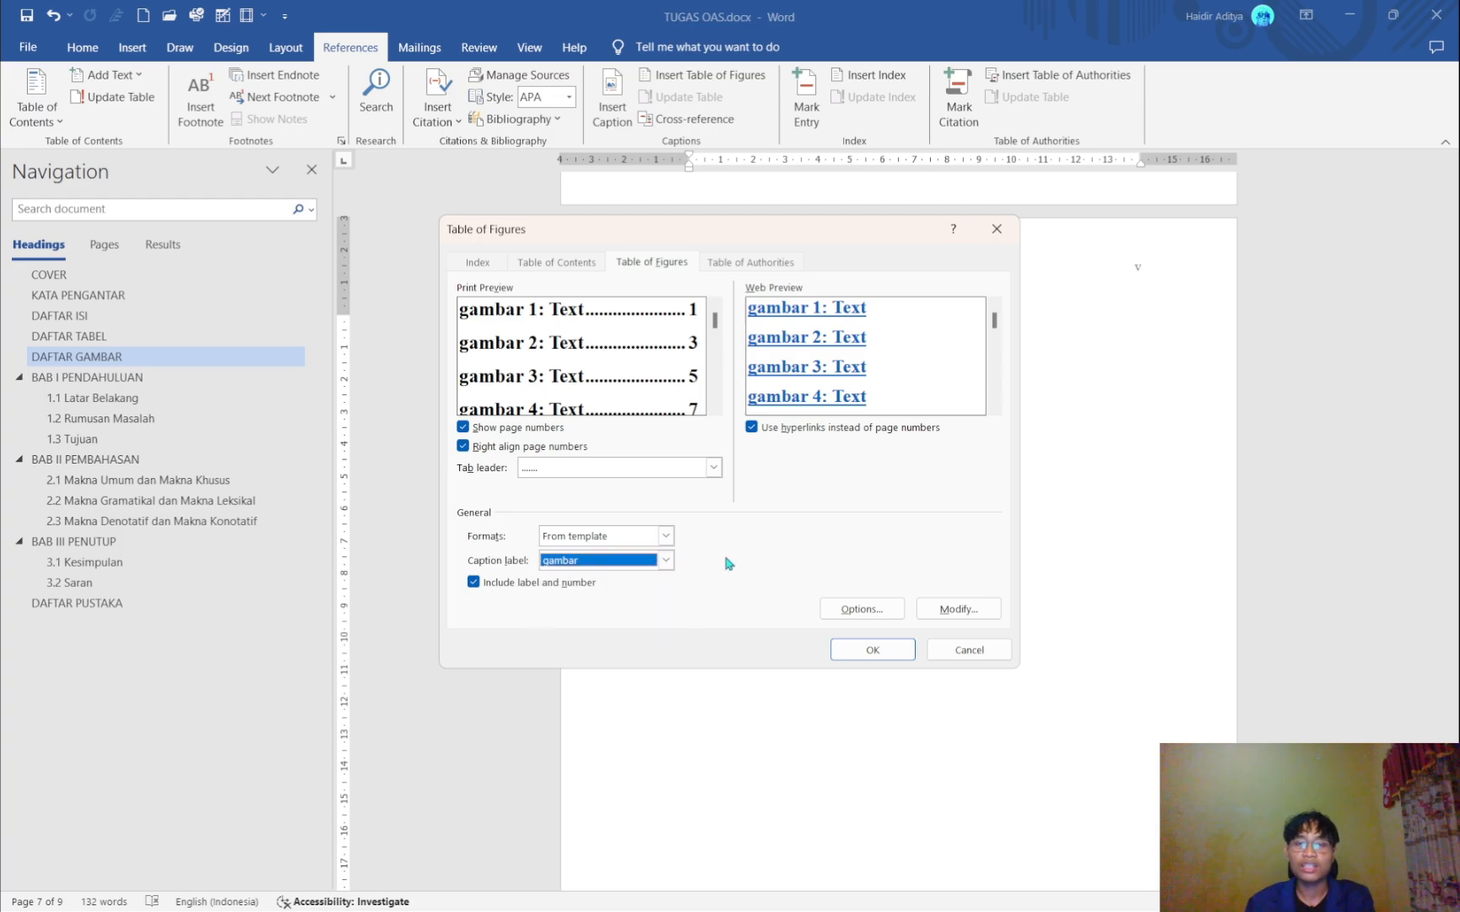
- Check the Table of Figures style's formatting, accept it as is, and insert the figure list under DAFTAR GAMBAR
left_click(948, 609)
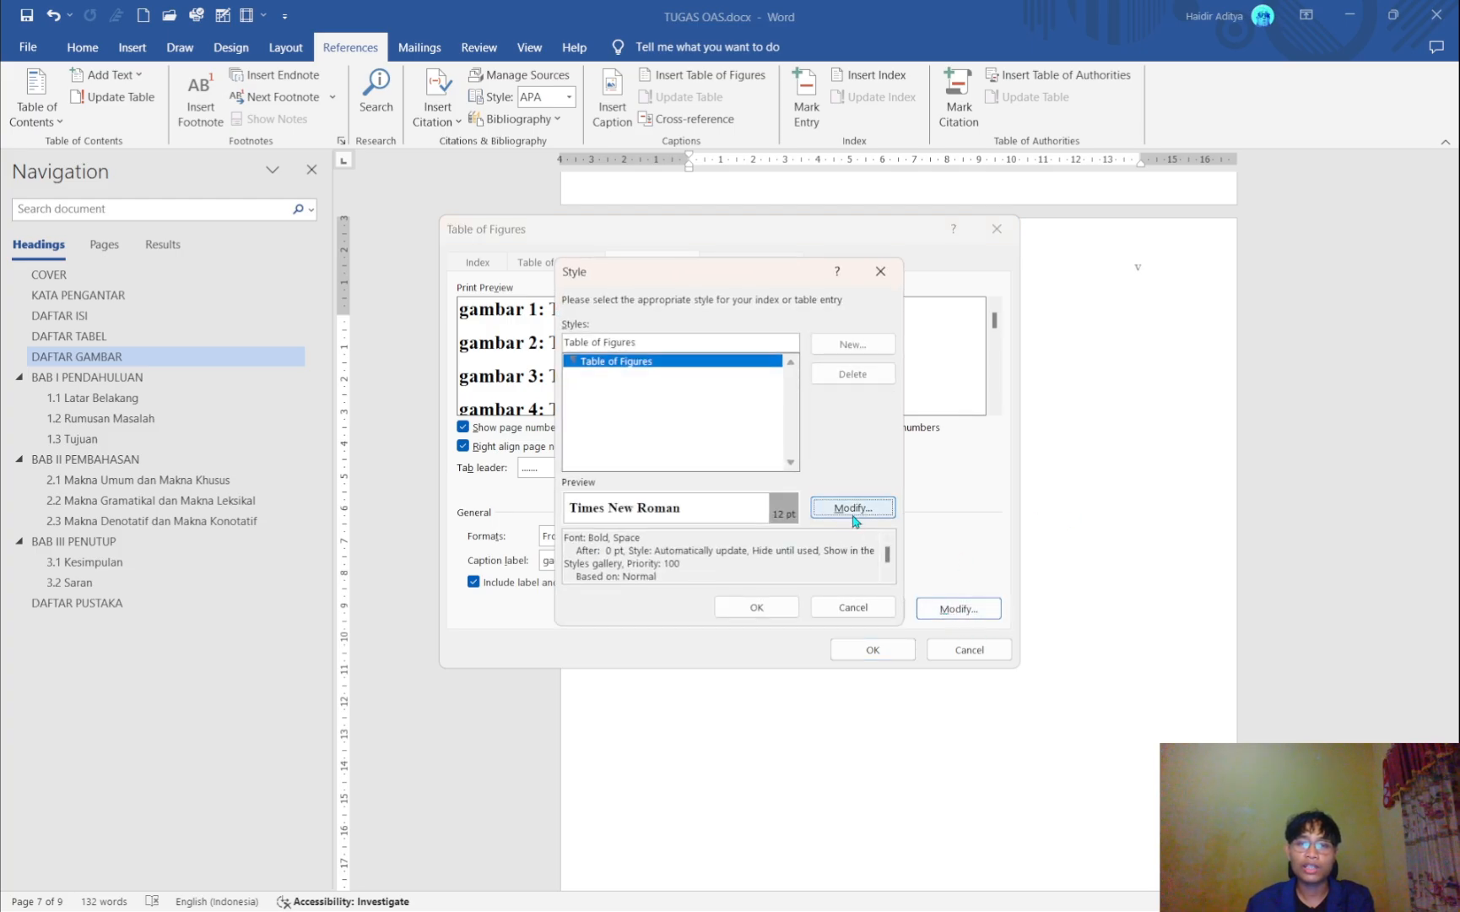
left_click(854, 511)
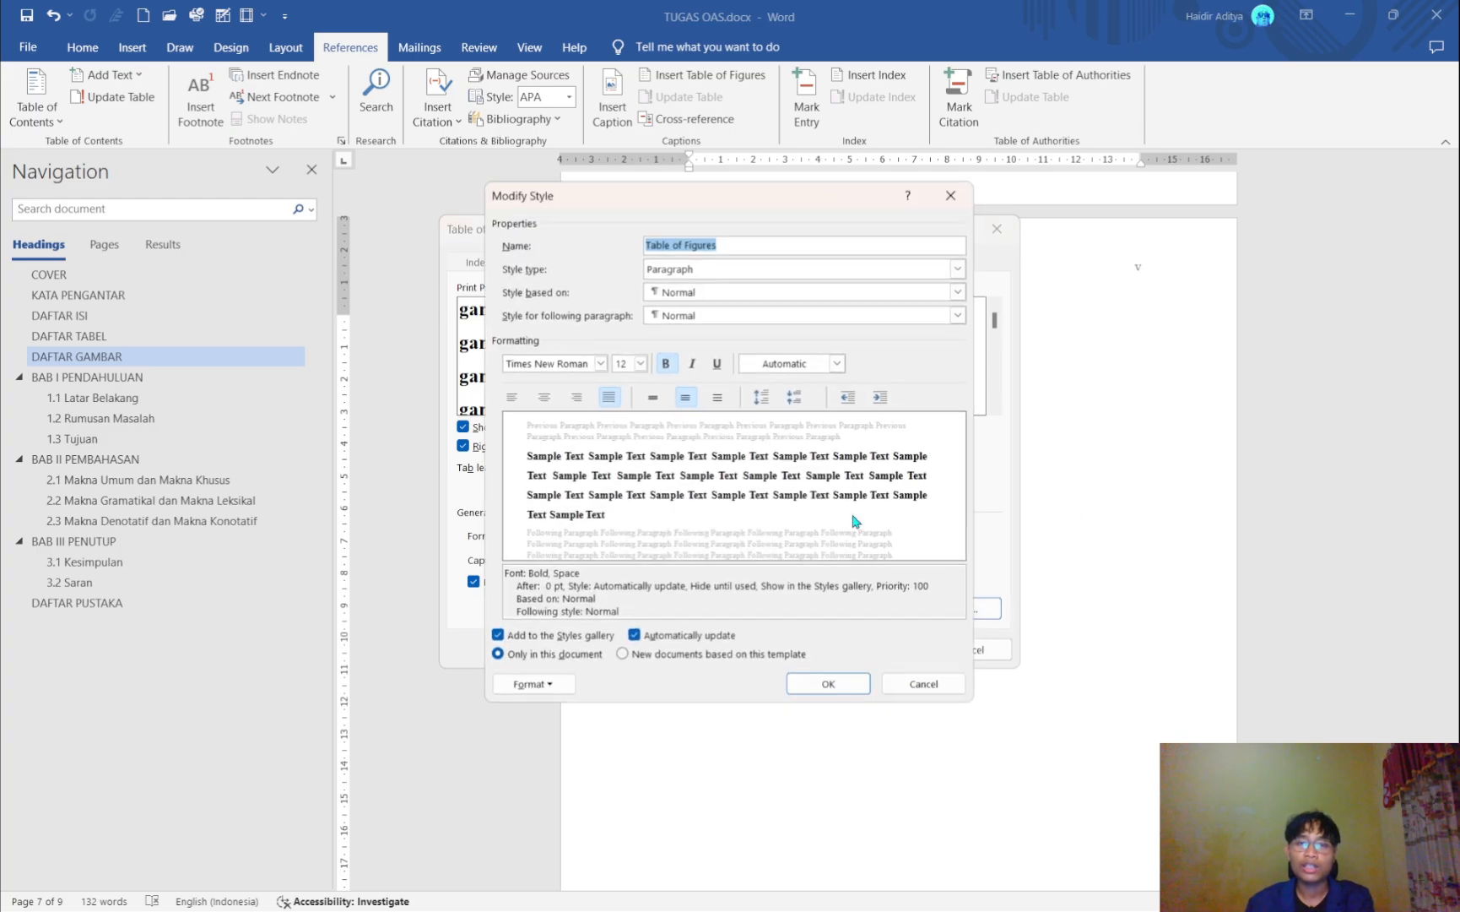
left_click(816, 696)
left_click(744, 619)
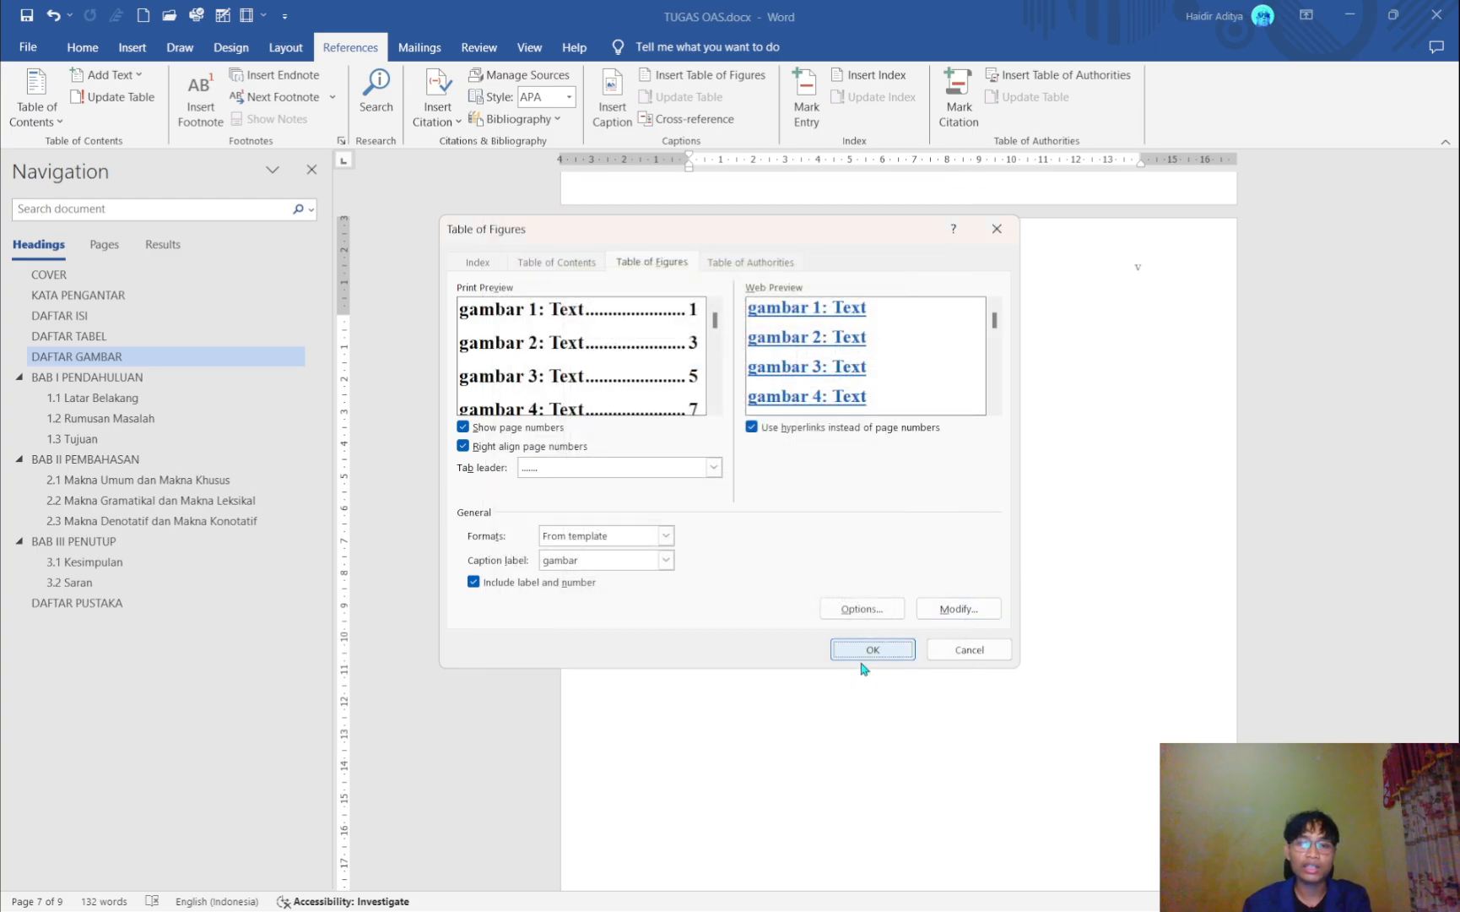
left_click(872, 649)
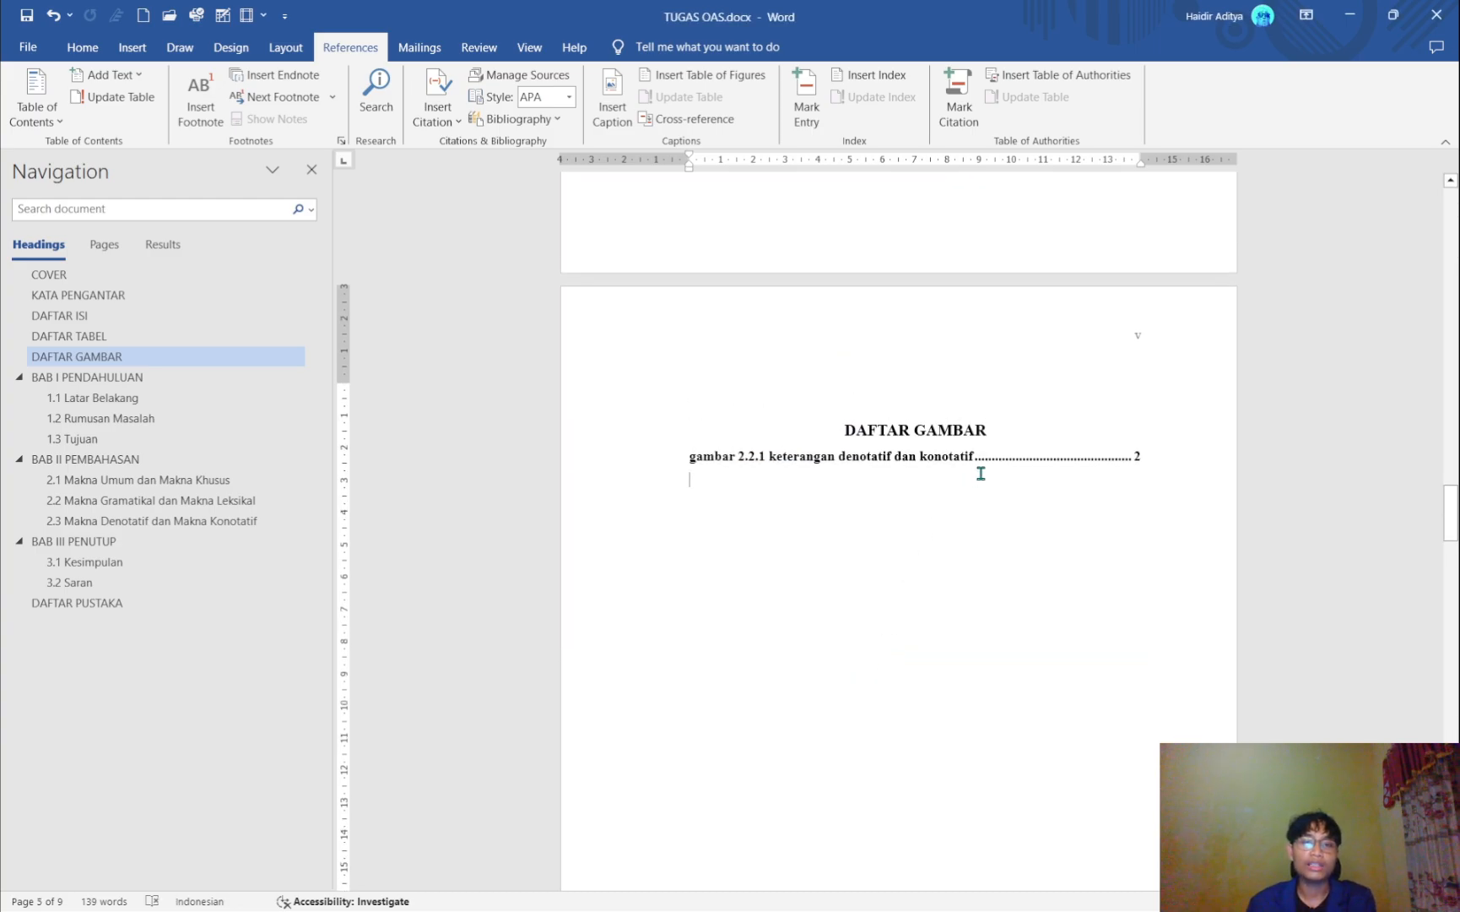
- Add an empty line between the heading and its list on both the DAFTAR GAMBAR and DAFTAR TABEL pages
scroll(1026, 432, "up", 1)
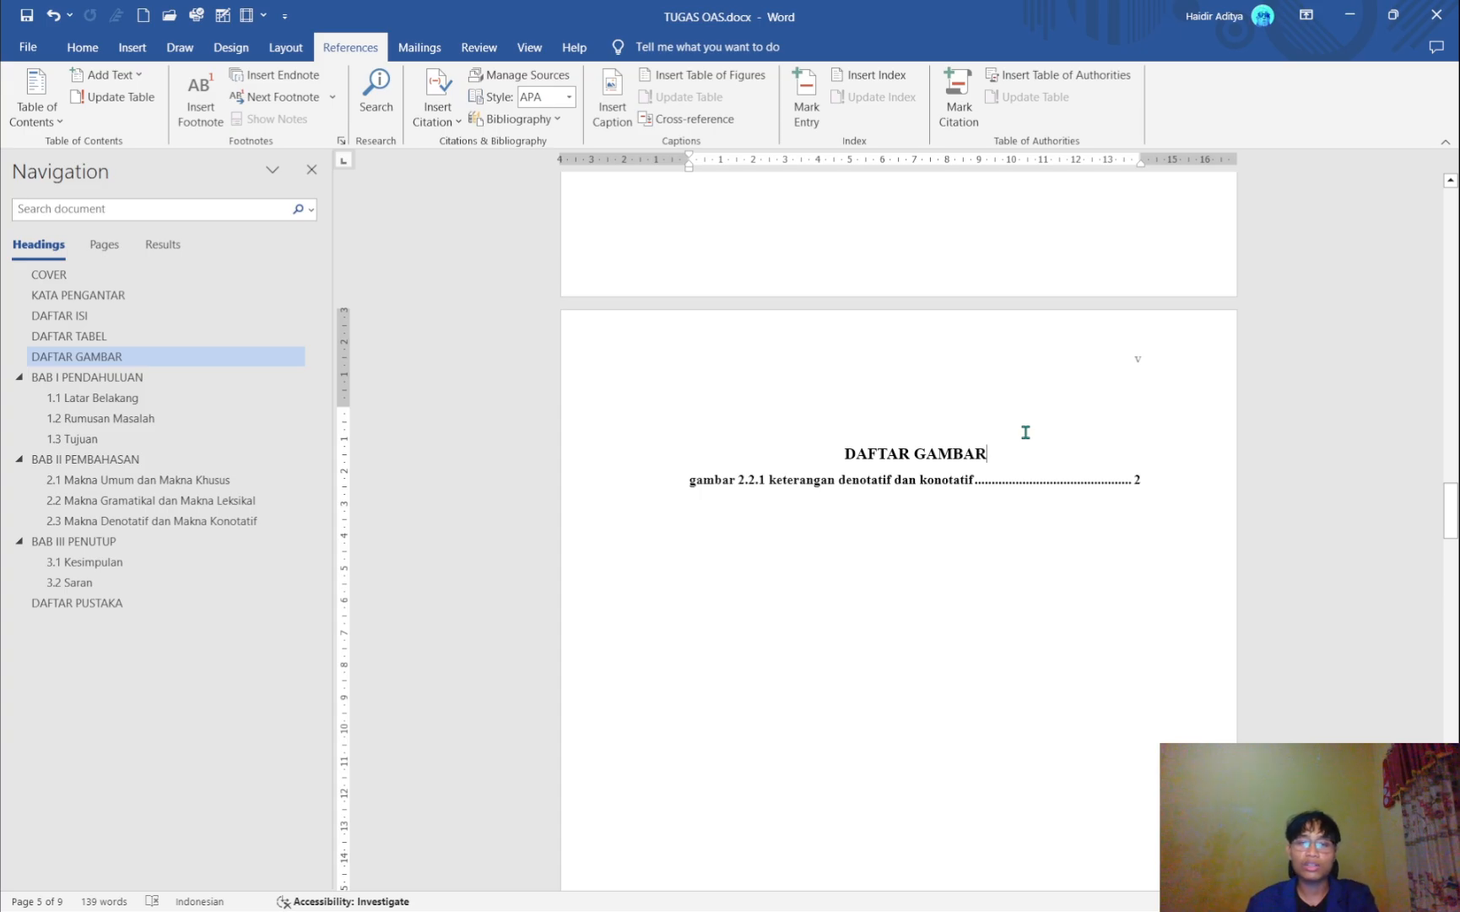
key("Return")
scroll(1026, 432, "up", 5)
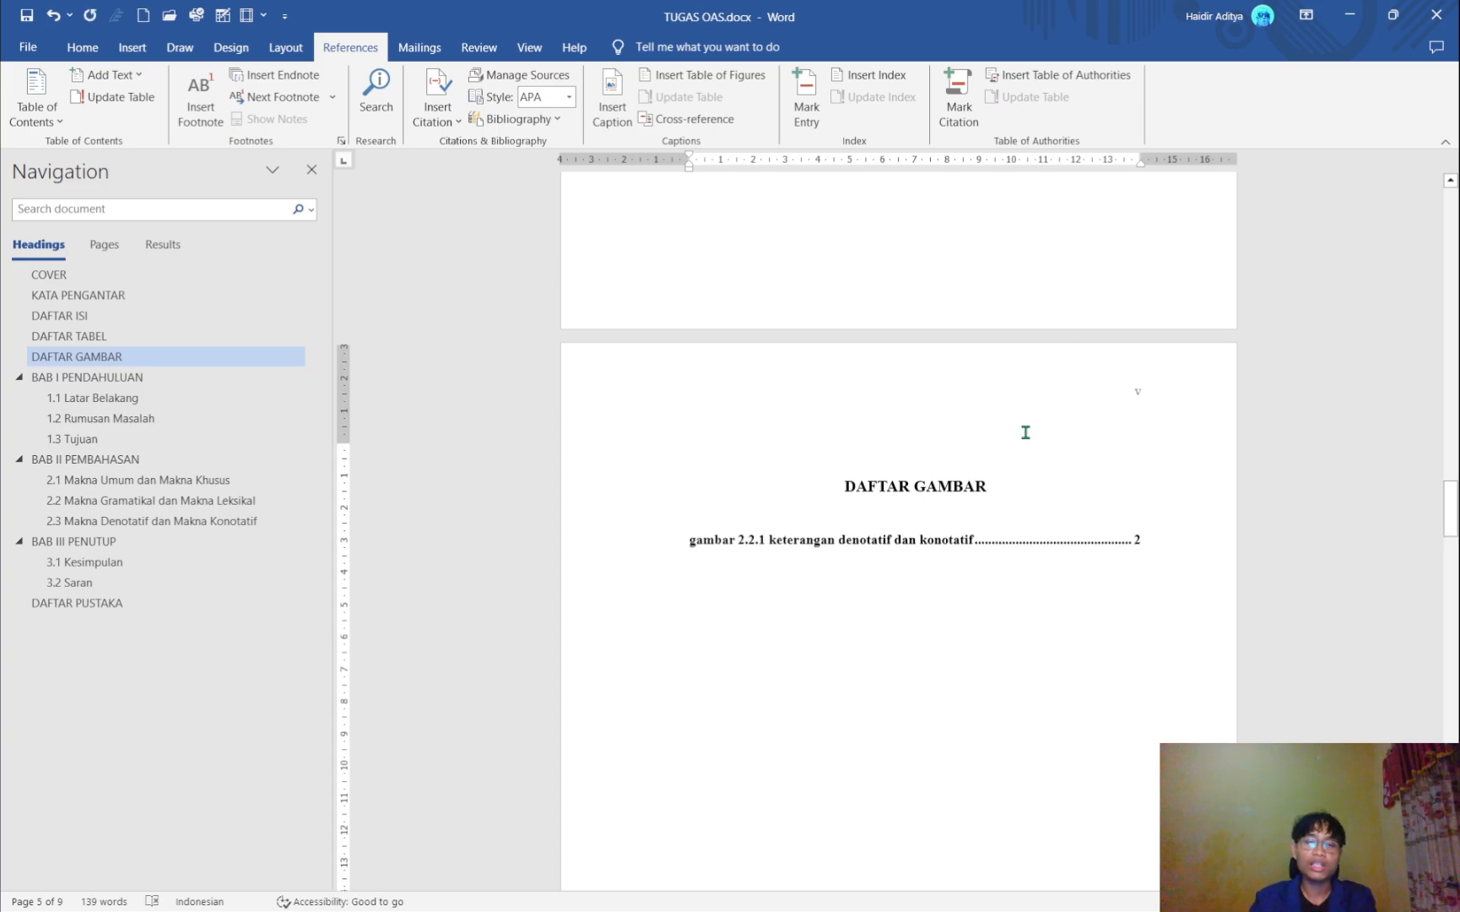
scroll(1025, 432, "up", 10)
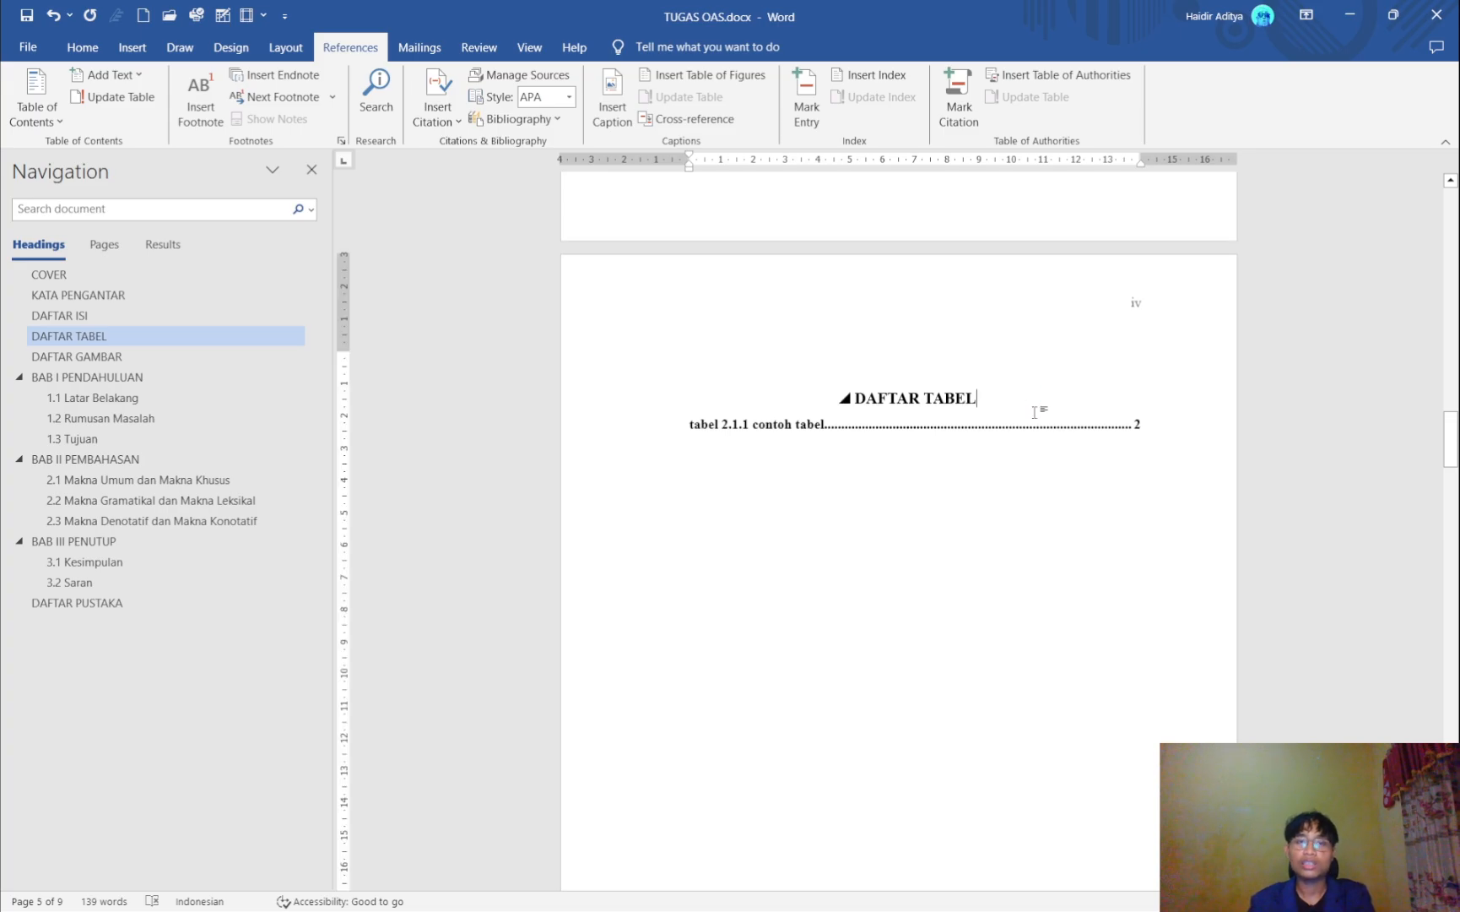
scroll(1034, 412, "up", 9)
- Try adding an empty line between the DAFTAR ISI heading and its table of contents, and undo it
scroll(1034, 411, "up", 10)
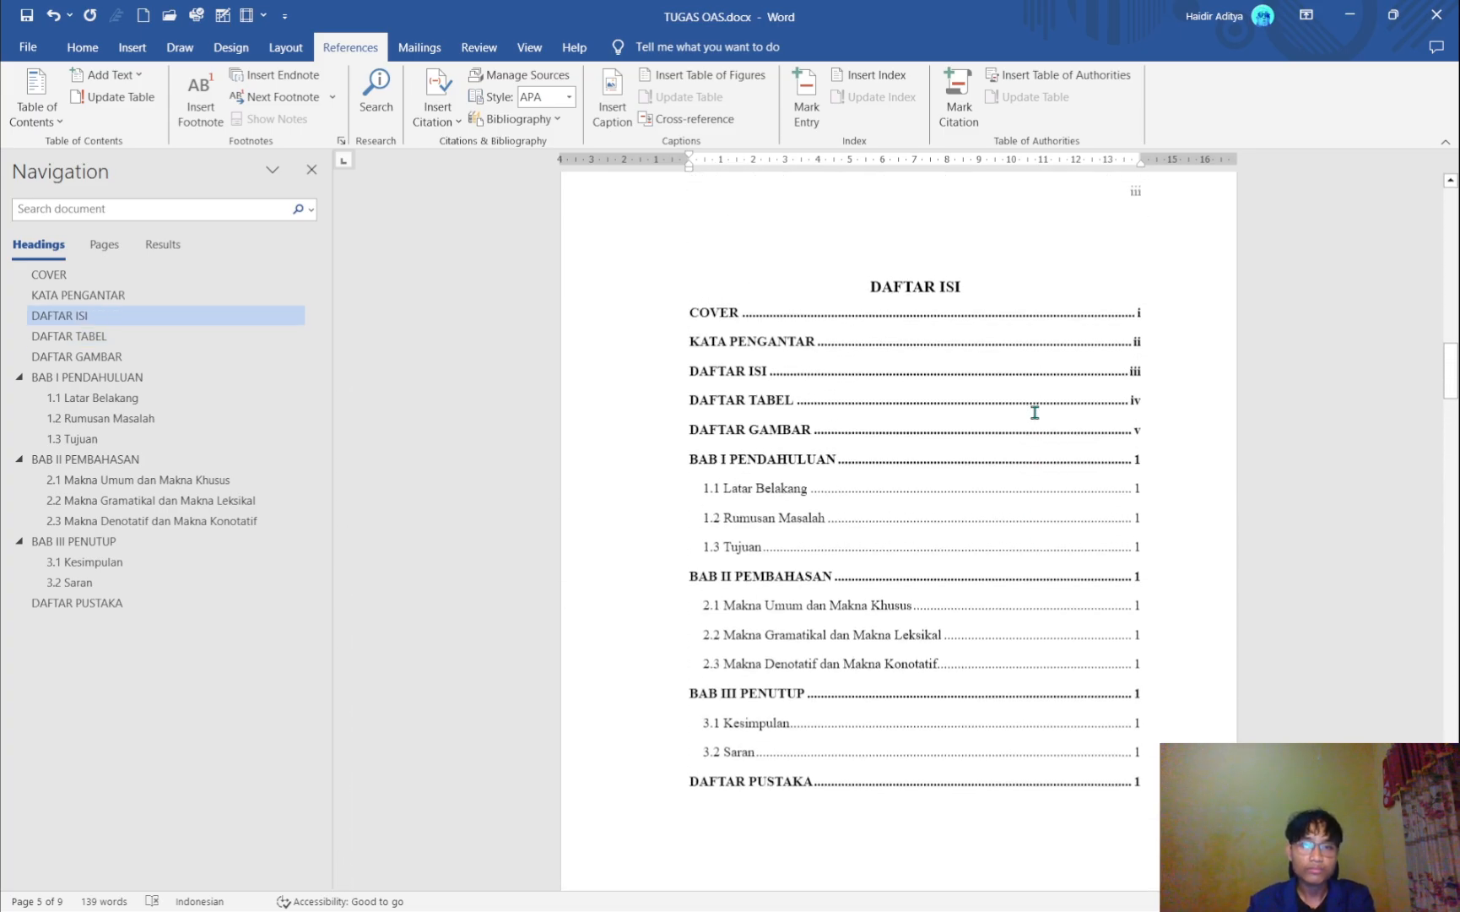
left_click(1039, 337)
scroll(1039, 338, "down", 2)
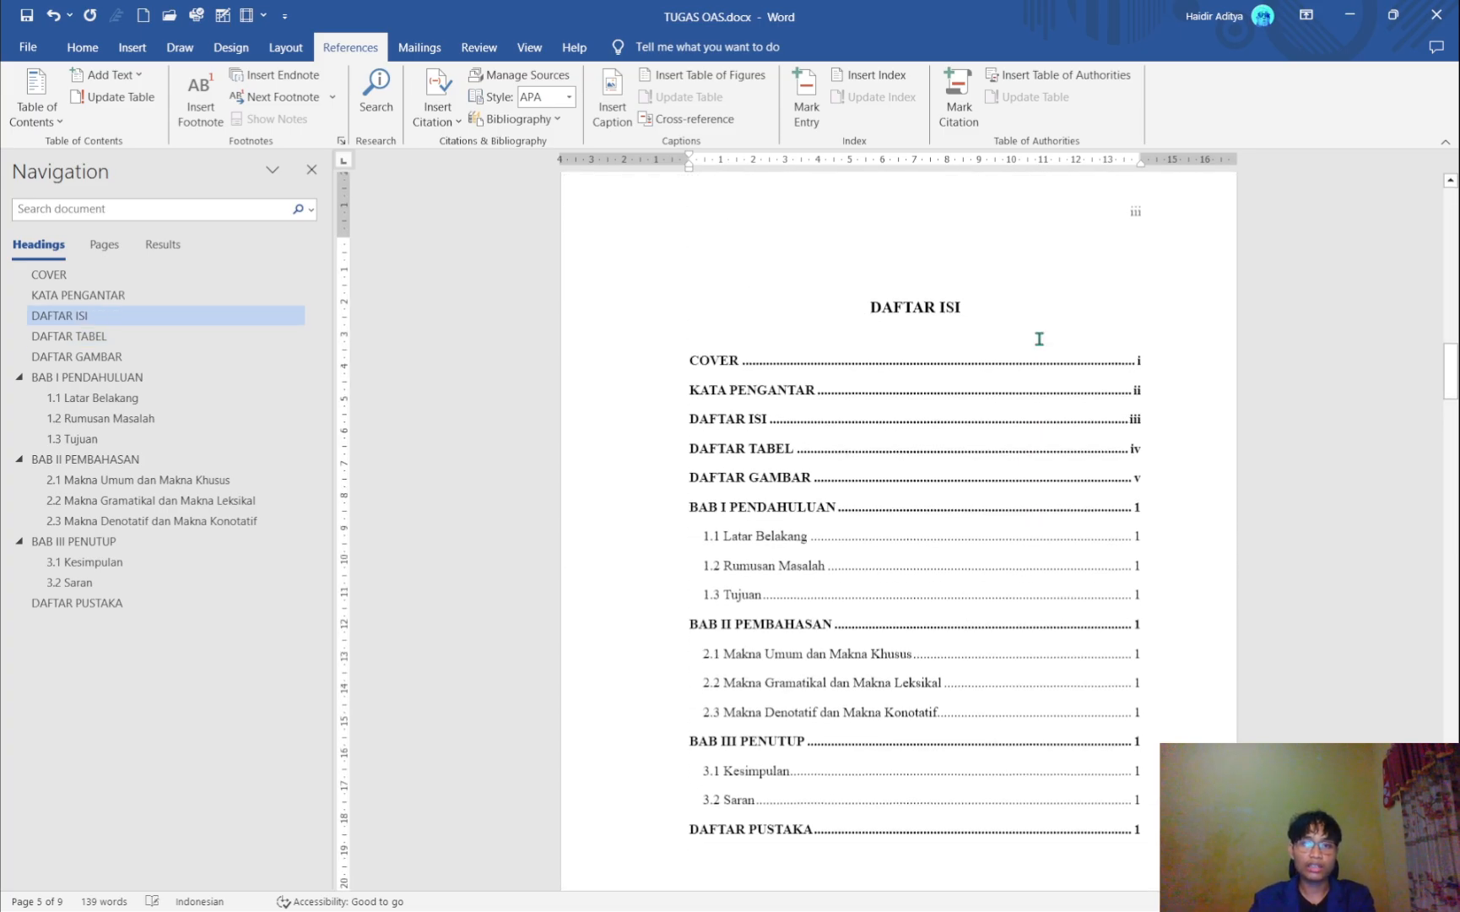
scroll(1039, 337, "down", 1)
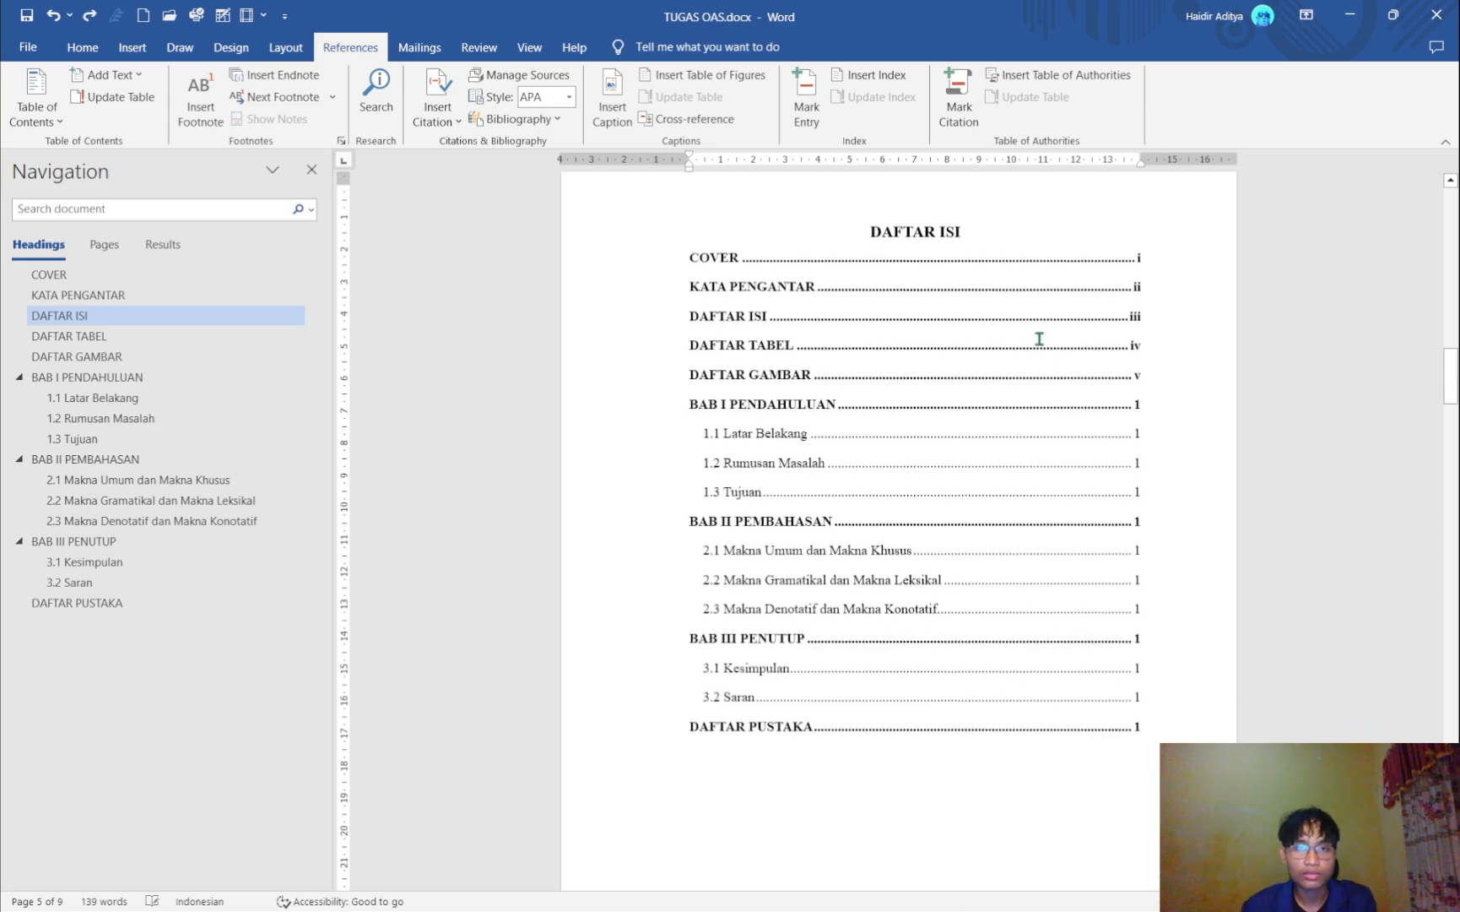
- Review the pages from DAFTAR TABEL through the chapters to DAFTAR PUSTAKA, and return to the BAB II PEMBAHASAN content
scroll(1005, 409, "down", 15)
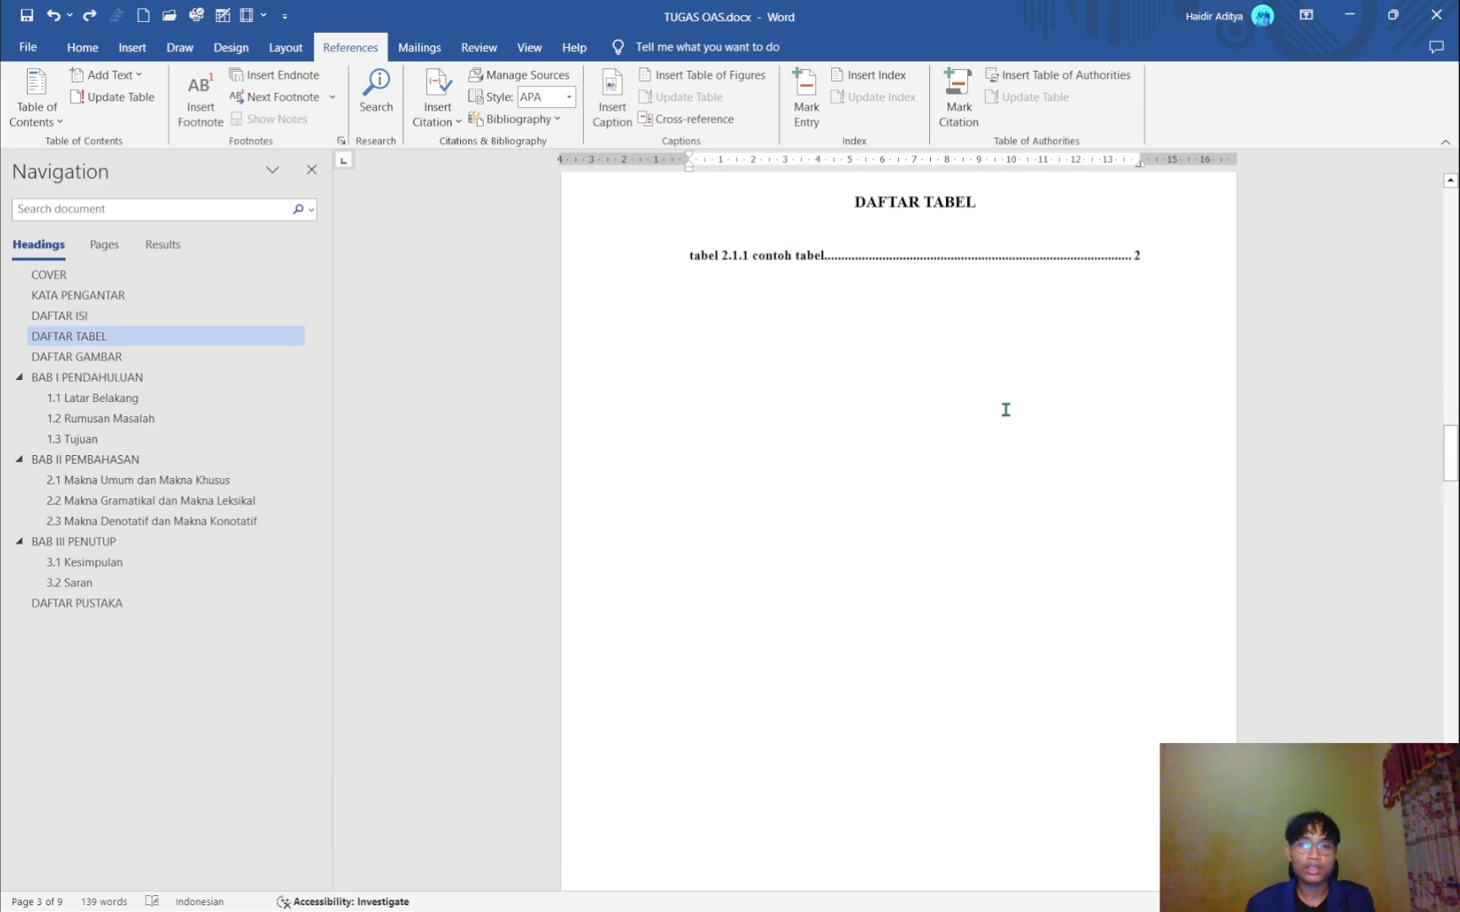
scroll(1006, 409, "up", 2)
scroll(1005, 409, "down", 10)
scroll(1005, 409, "down", 20)
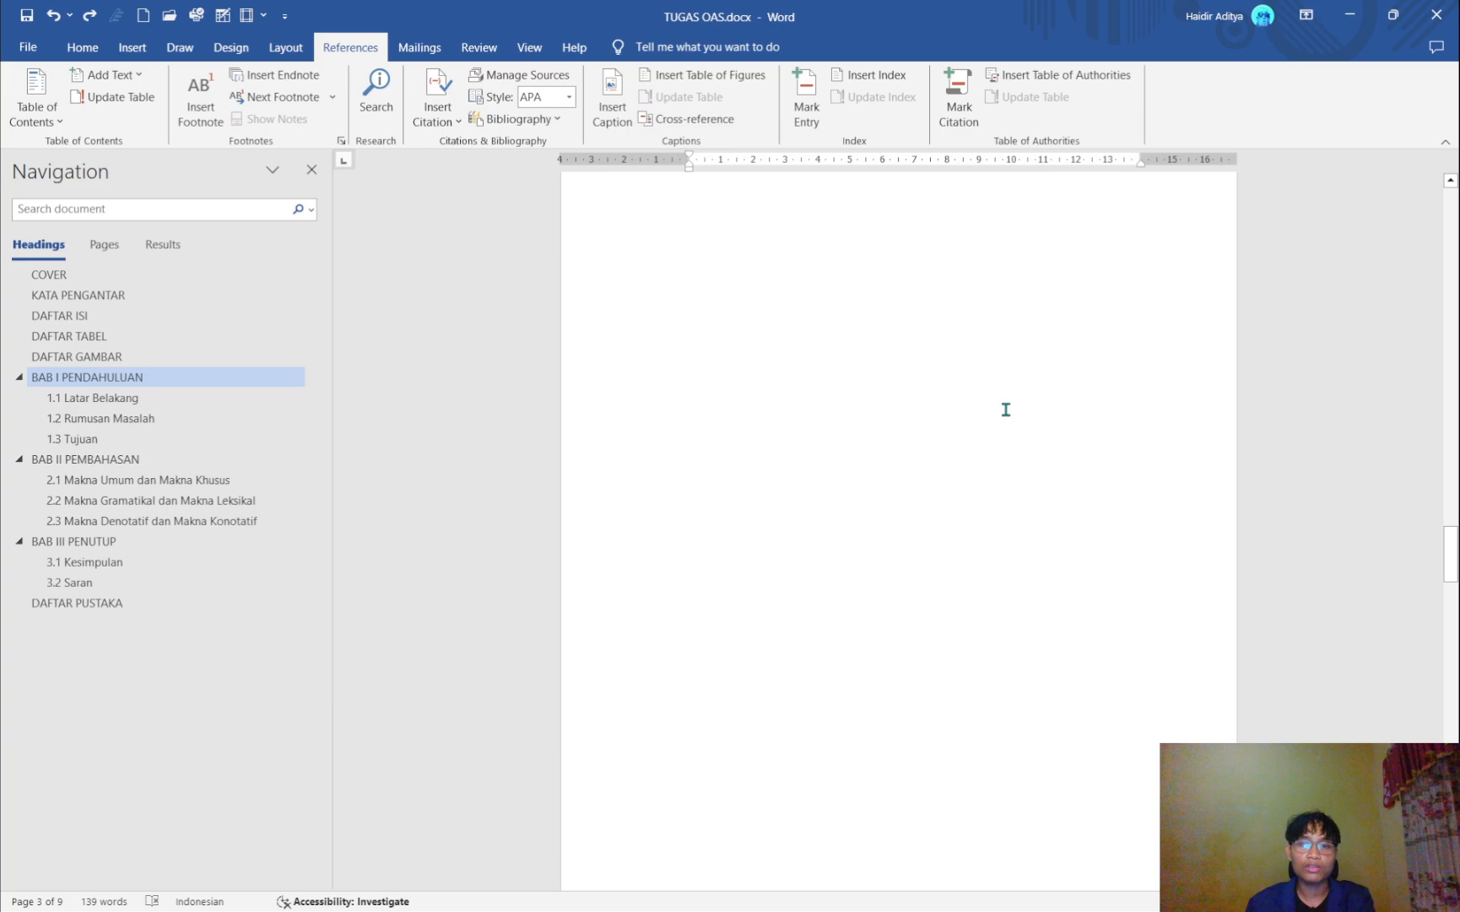
scroll(880, 636, "down", 20)
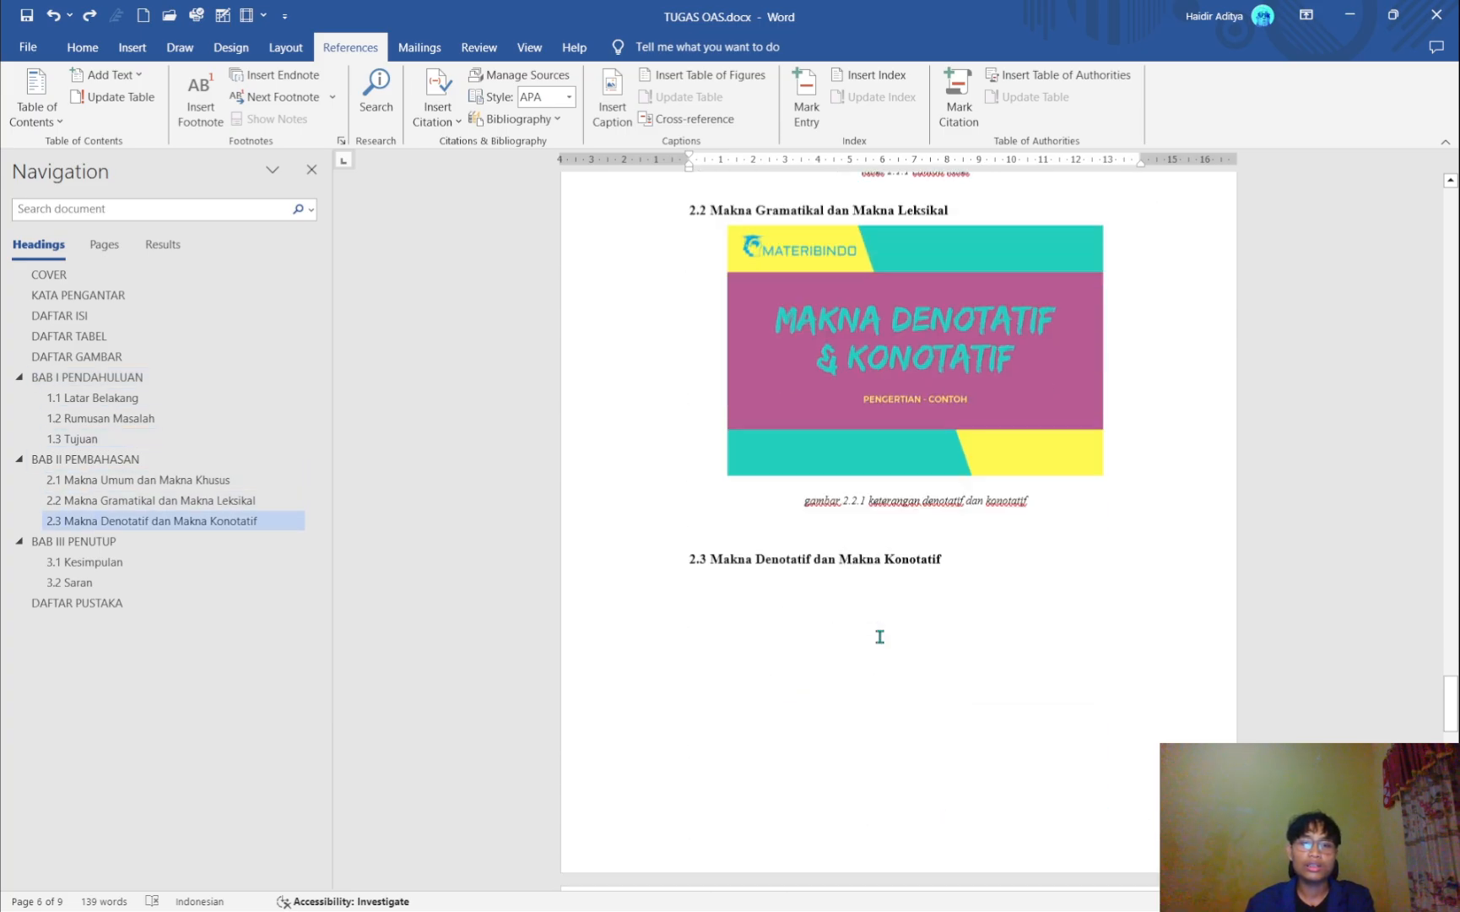
scroll(879, 637, "down", 15)
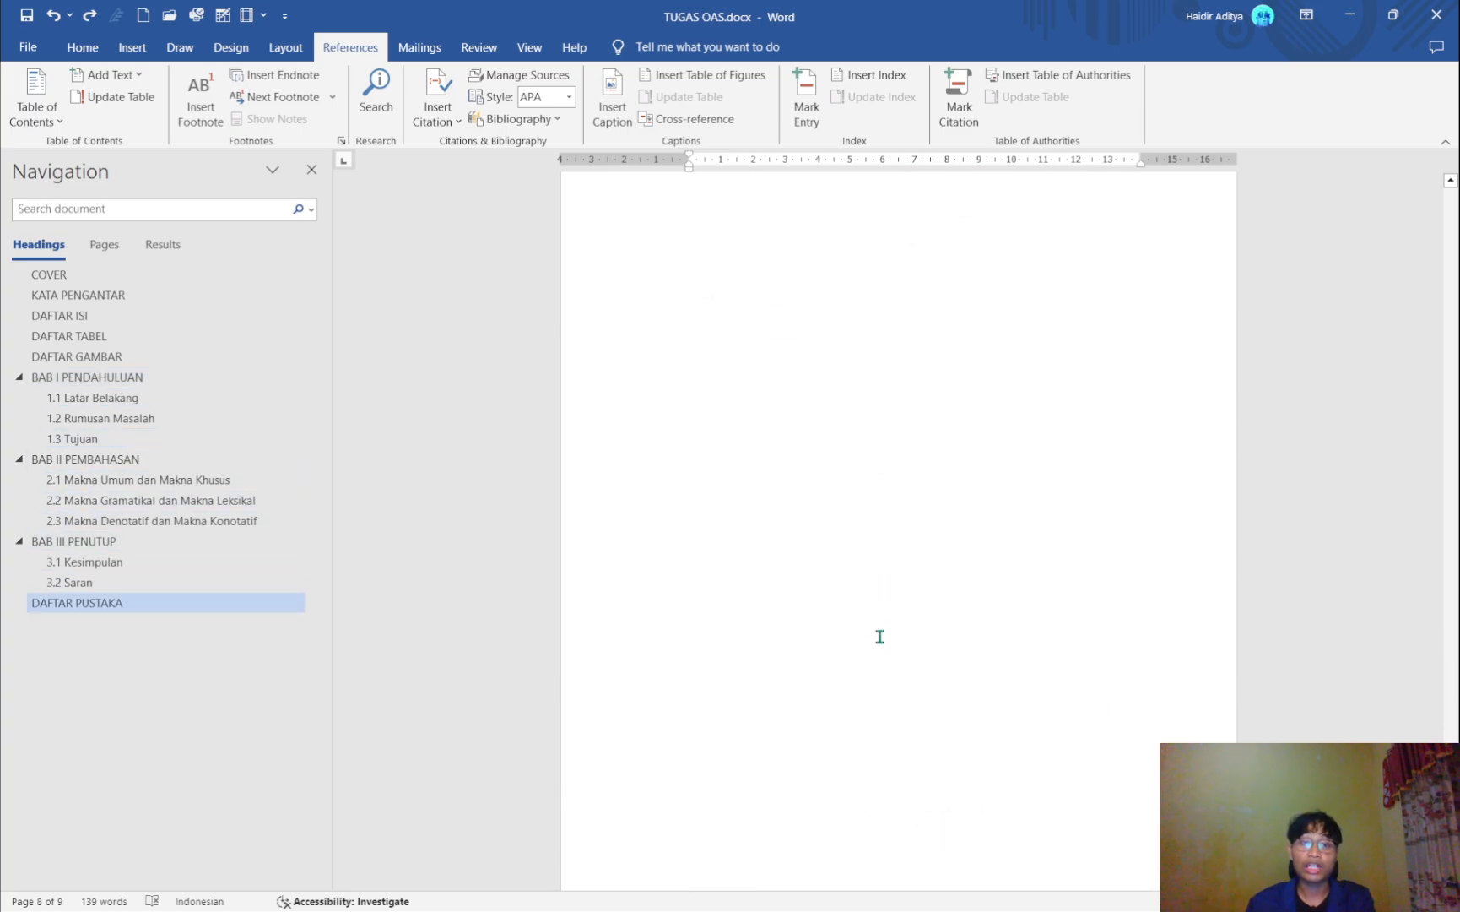
scroll(880, 637, "up", 1)
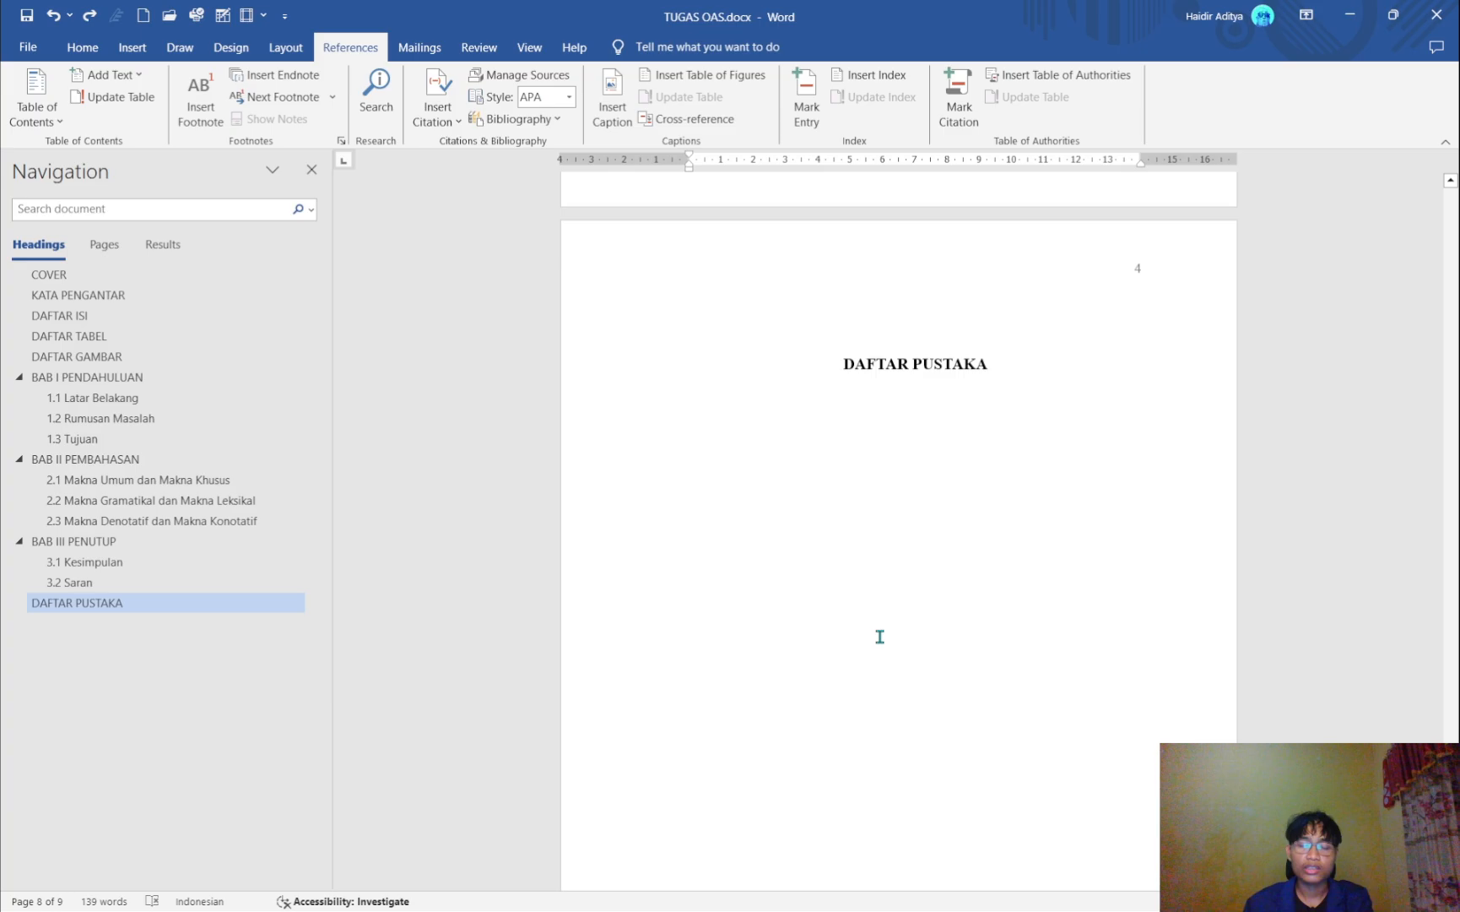
left_click(1027, 394)
scroll(1027, 393, "up", 4)
scroll(1028, 393, "up", 20)
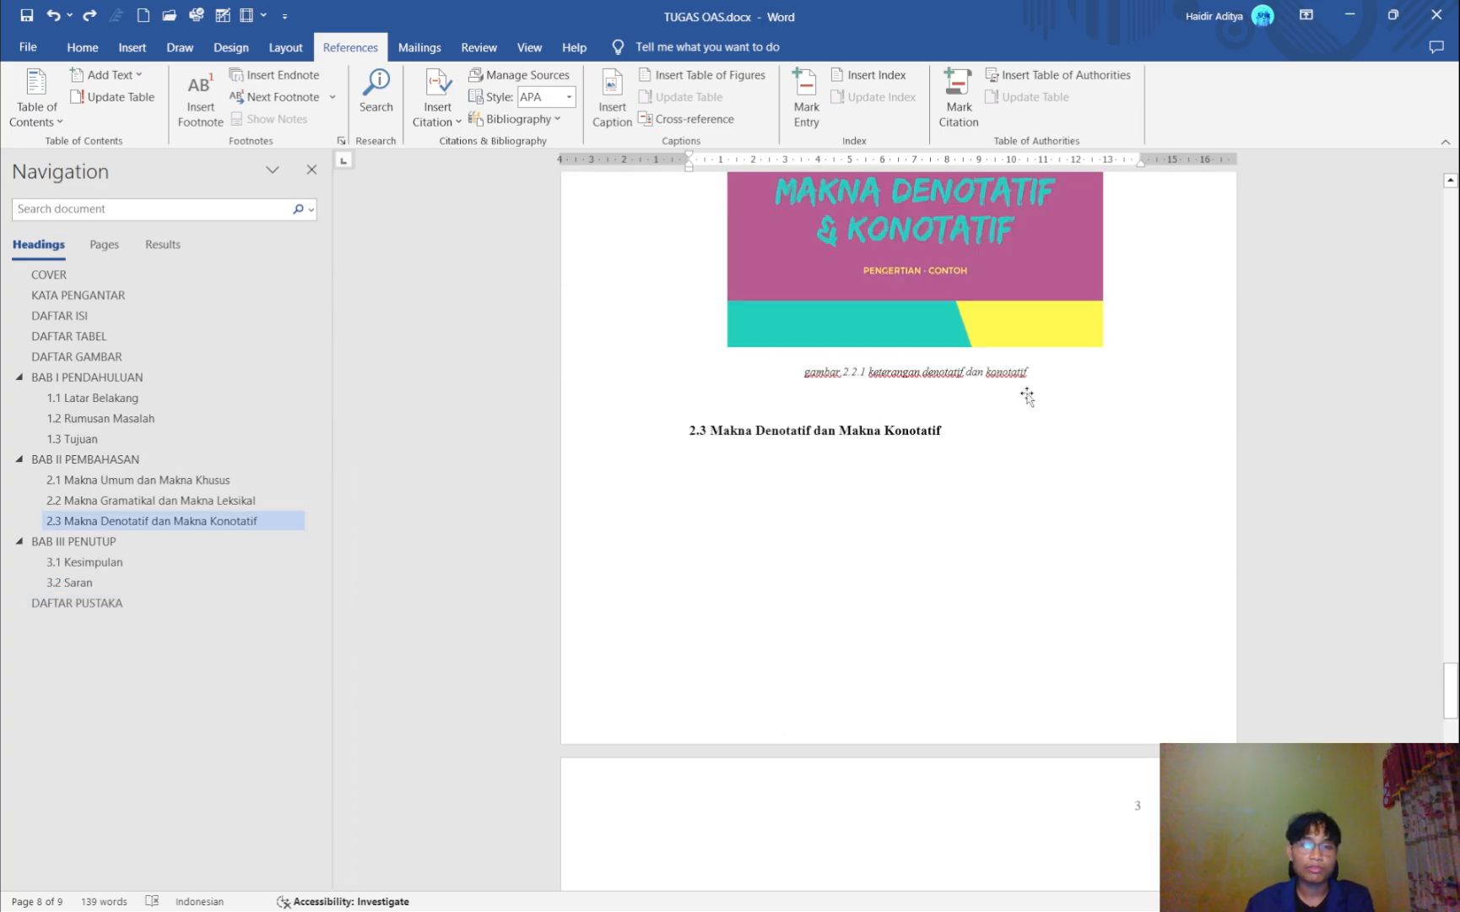
scroll(1027, 394, "up", 12)
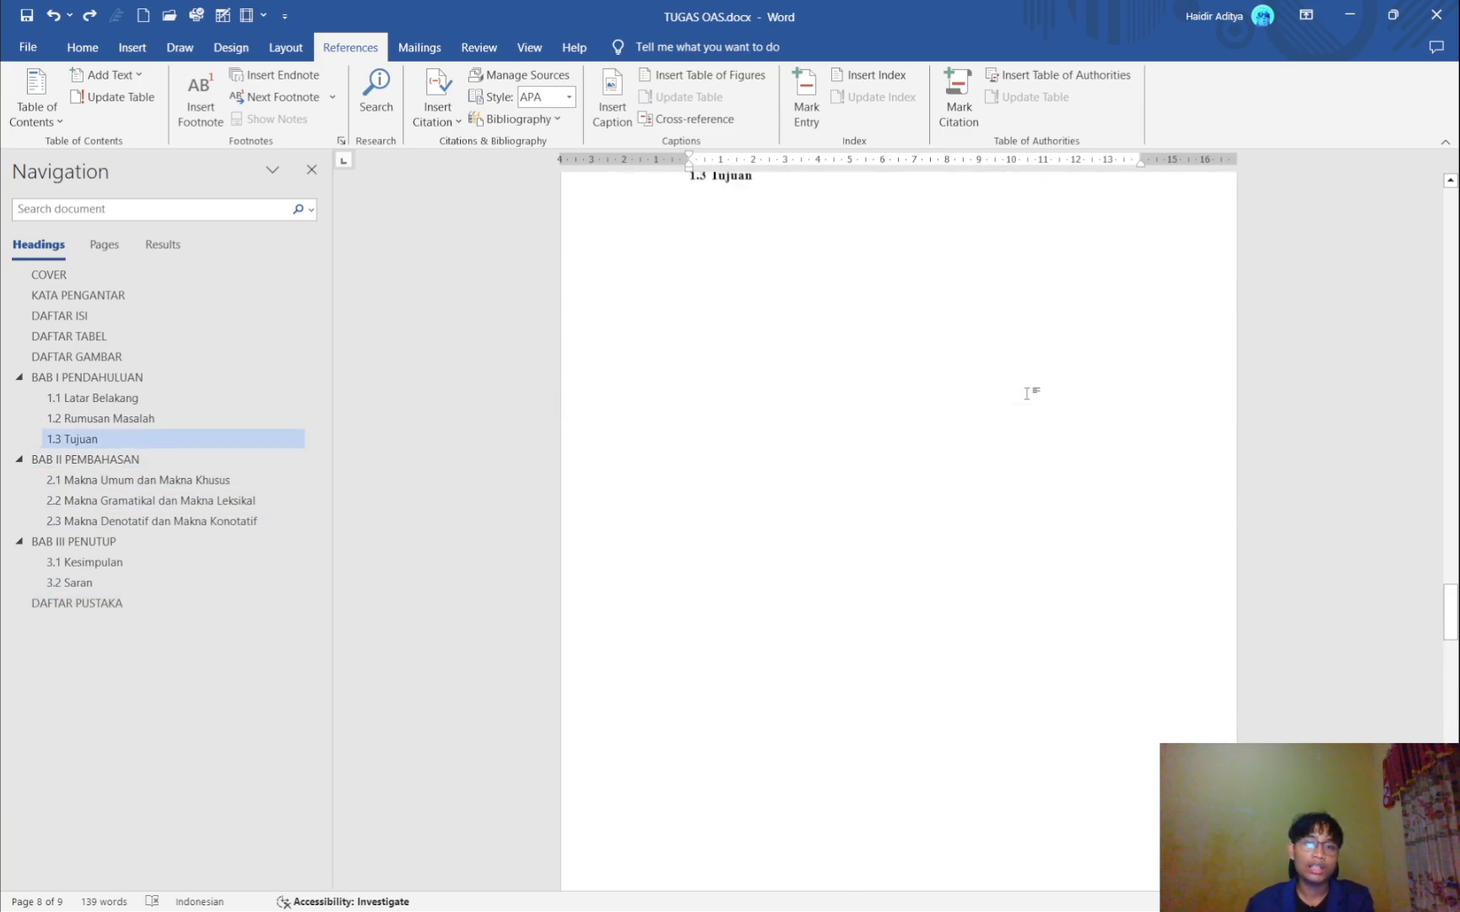
scroll(1027, 393, "down", 10)
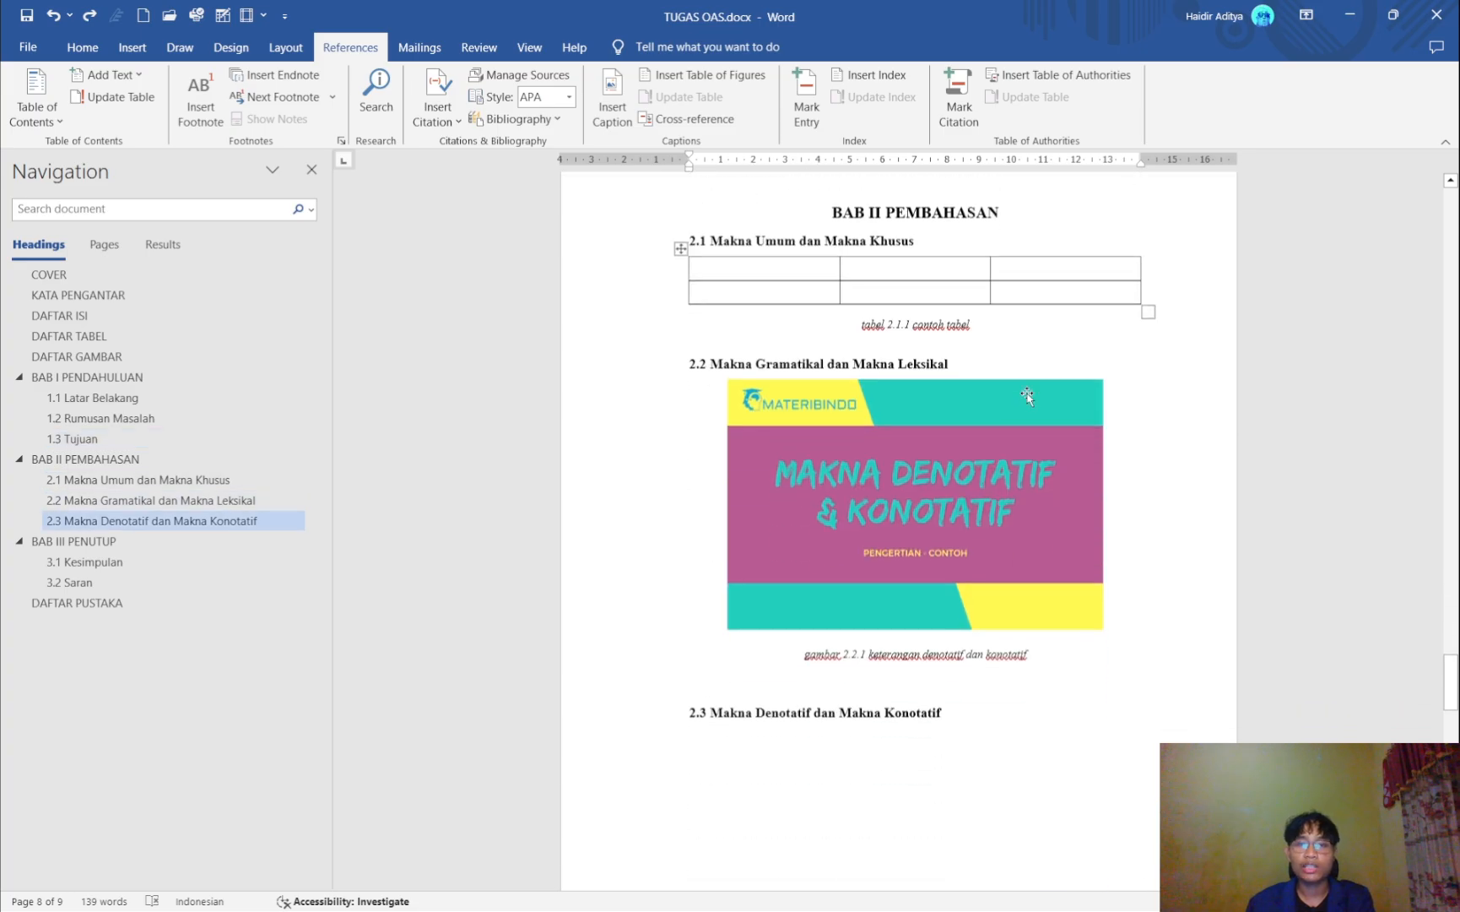
- Left-align the empty line under heading 2.3 and generate two paragraphs of sample text there with =rand(2)
scroll(1013, 593, "down", 3)
left_click(1013, 594)
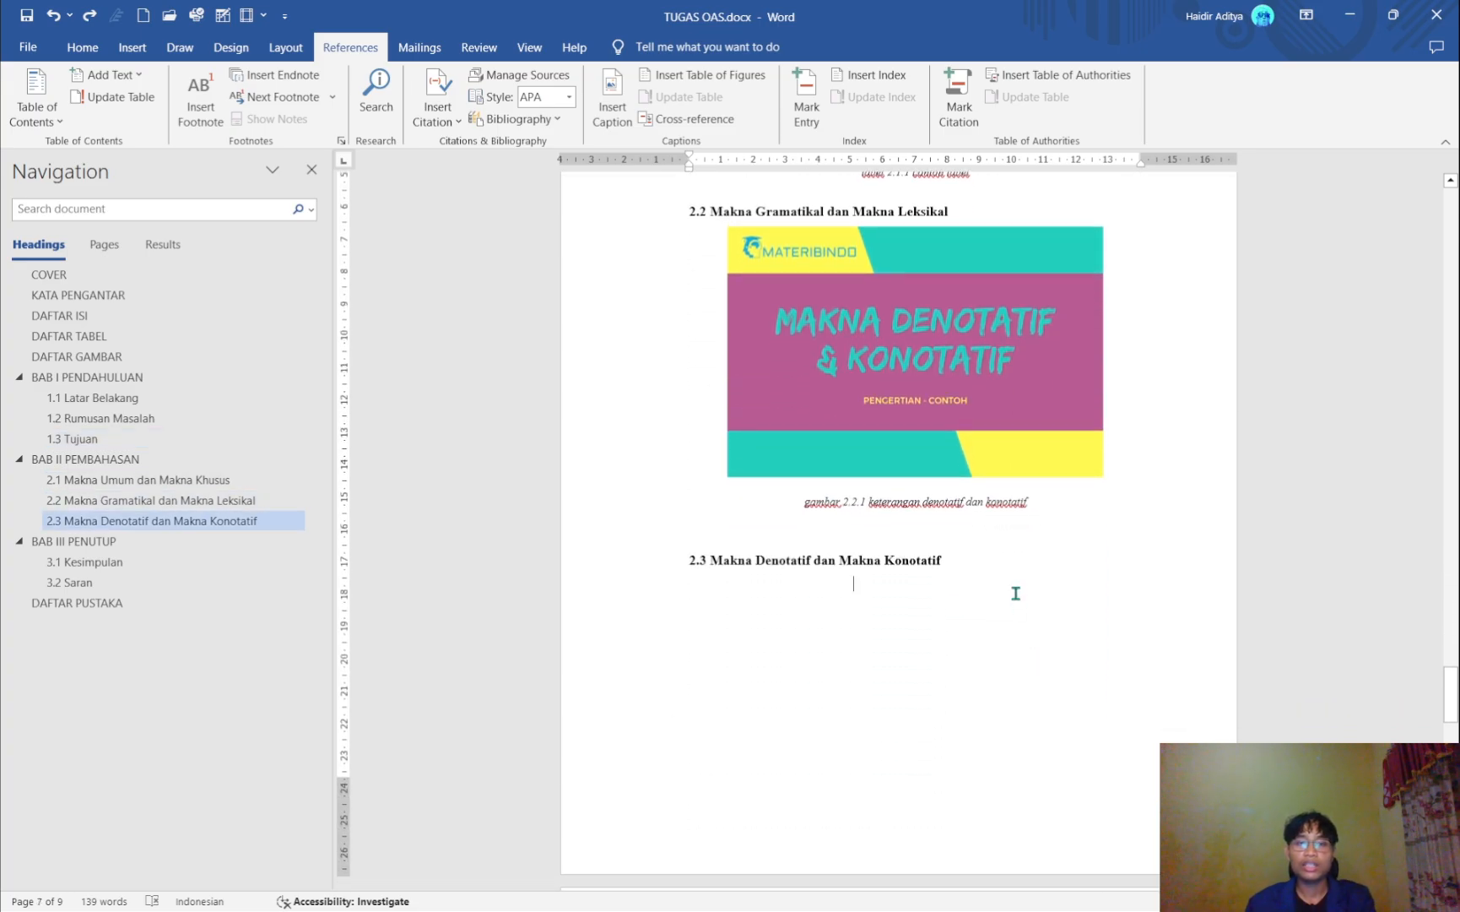
scroll(1015, 594, "down", 3)
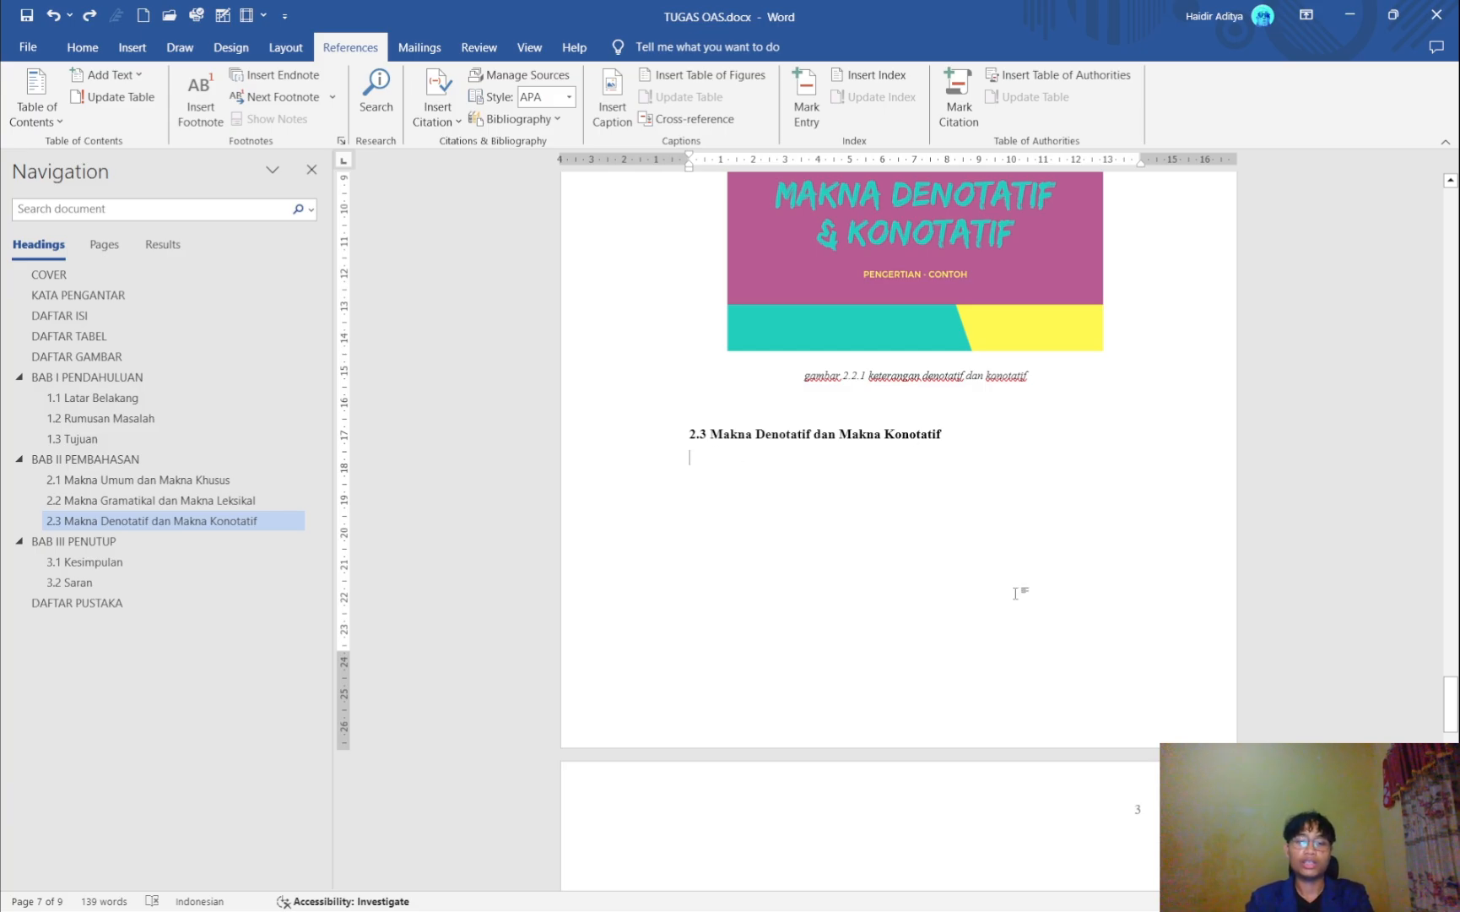
type("rand()")
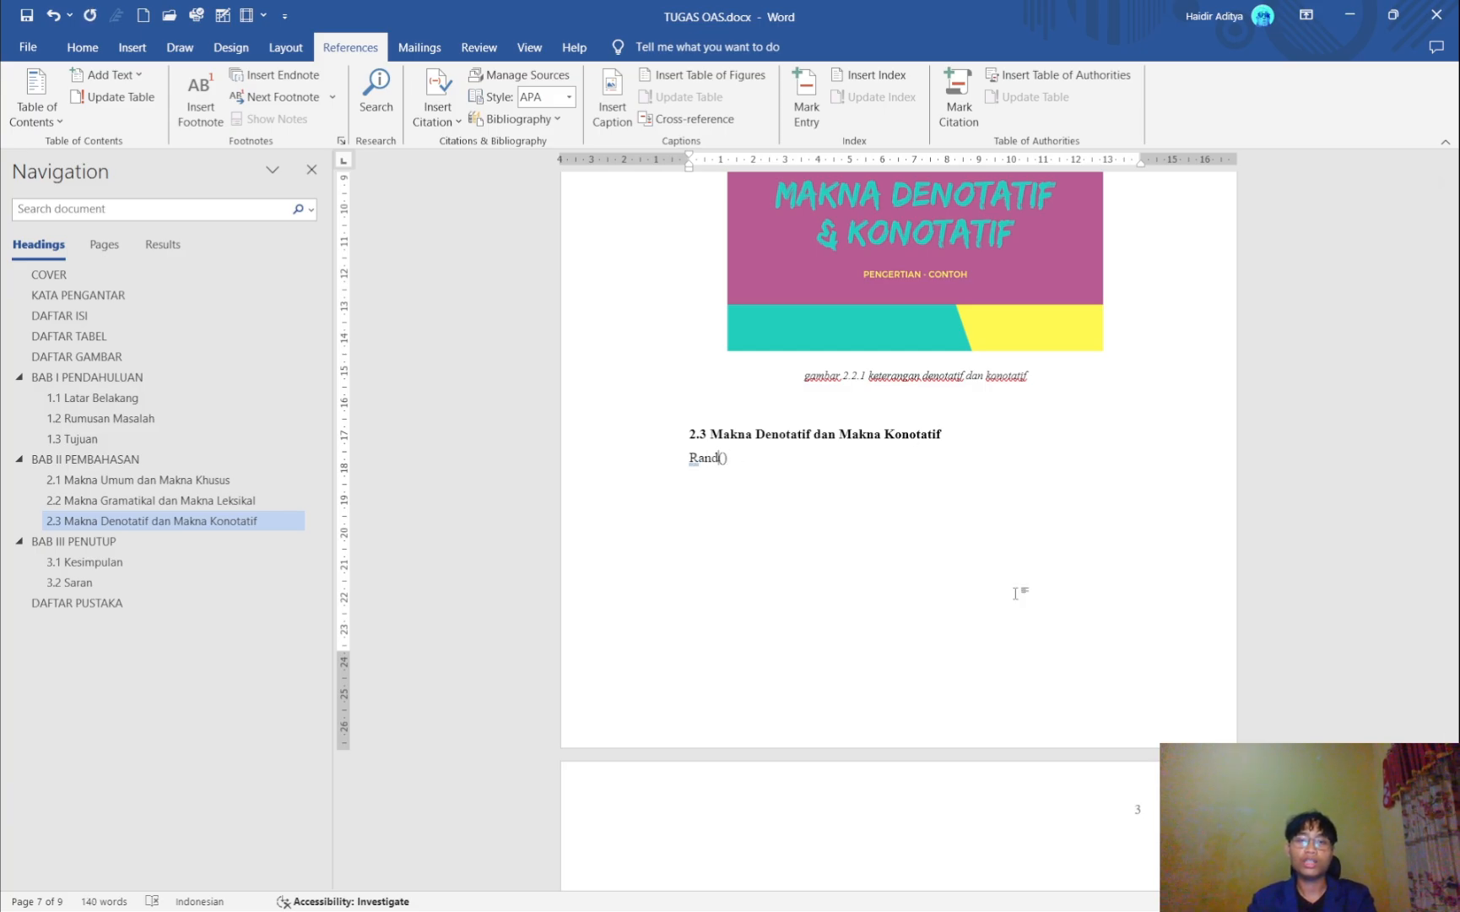
type("=r")
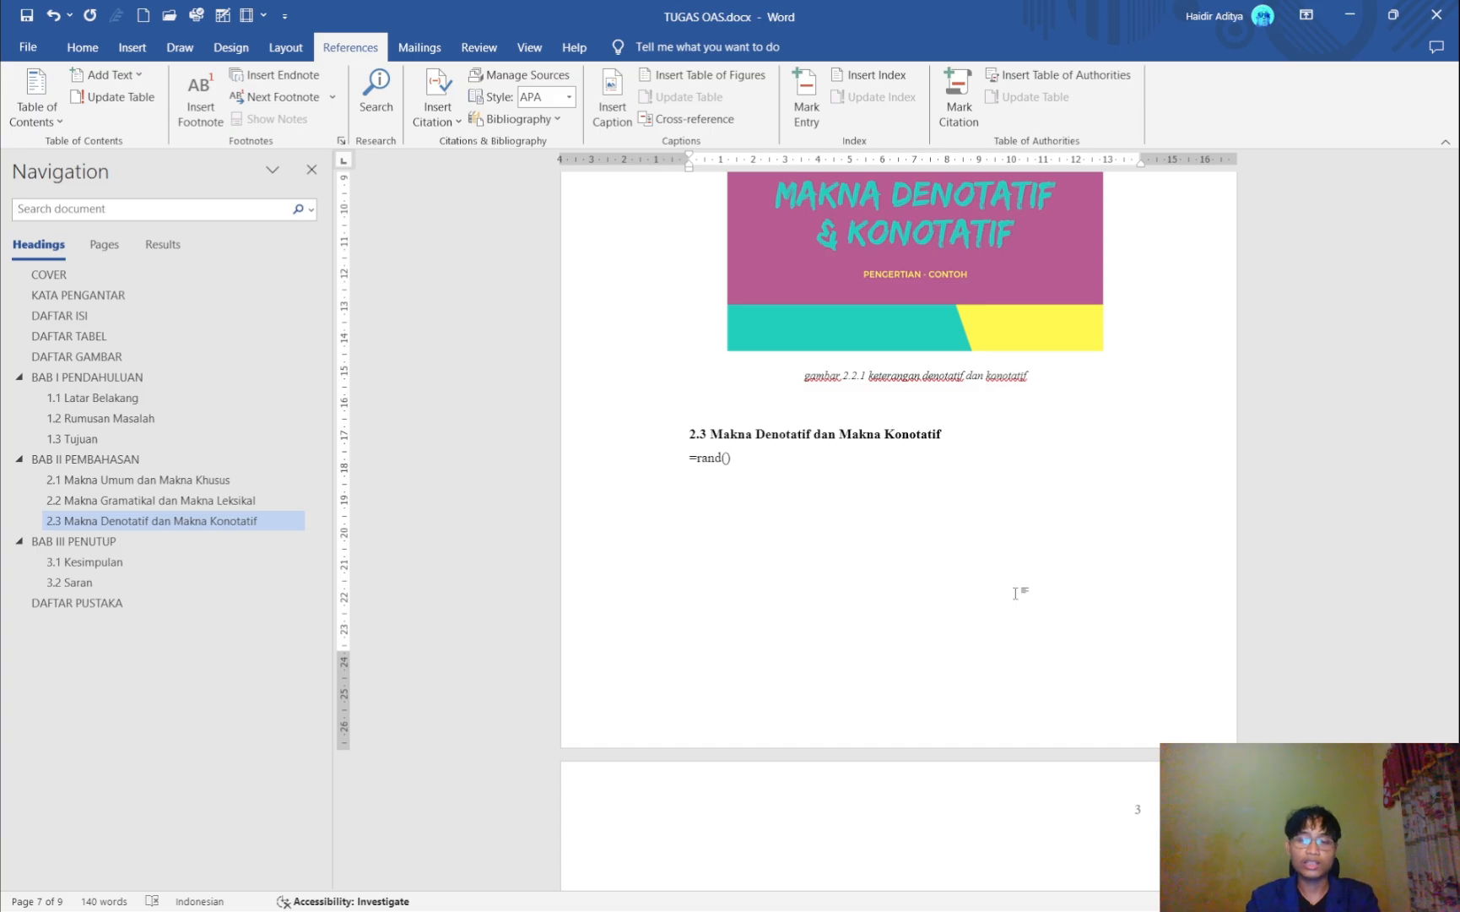
type("2")
key("Return")
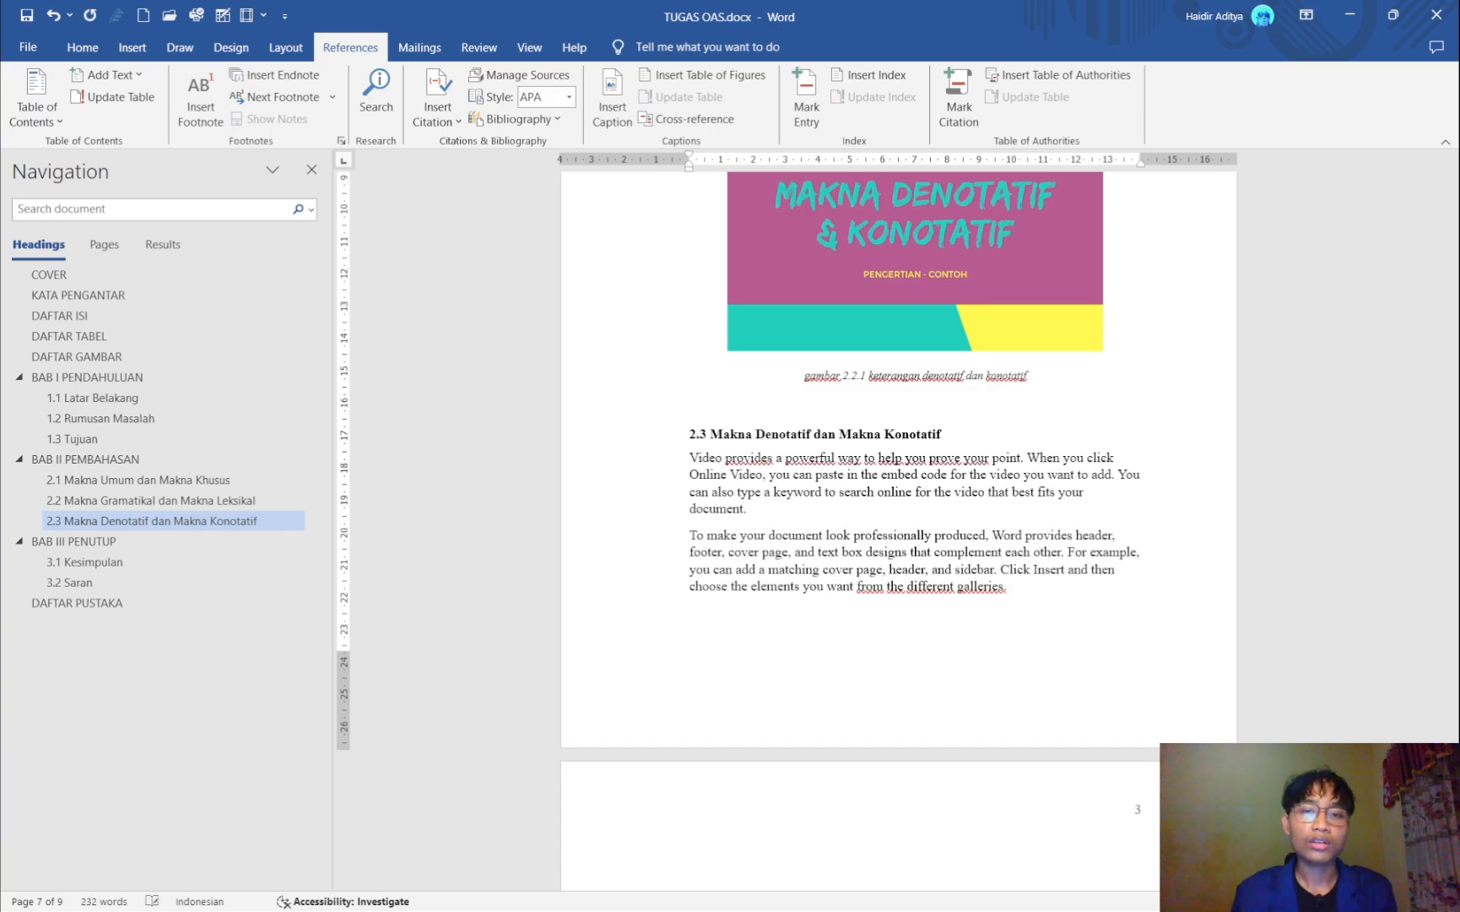
- Indent the first line of both sample paragraphs under heading 2.3 by about 0.75 cm
left_click_drag(689, 458, 1012, 581)
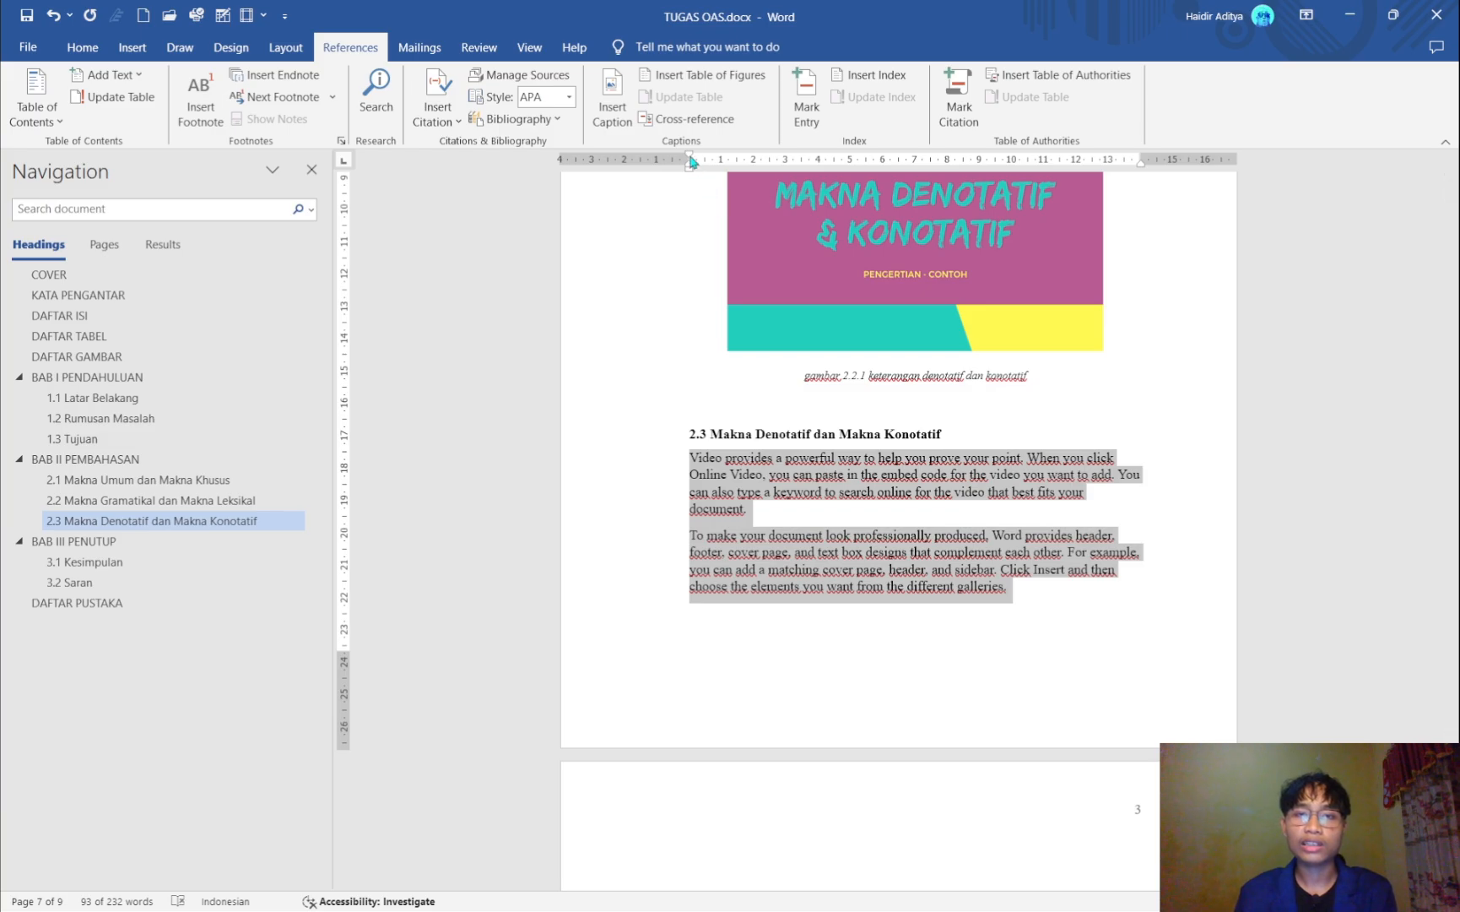
left_click_drag(689, 156, 714, 165)
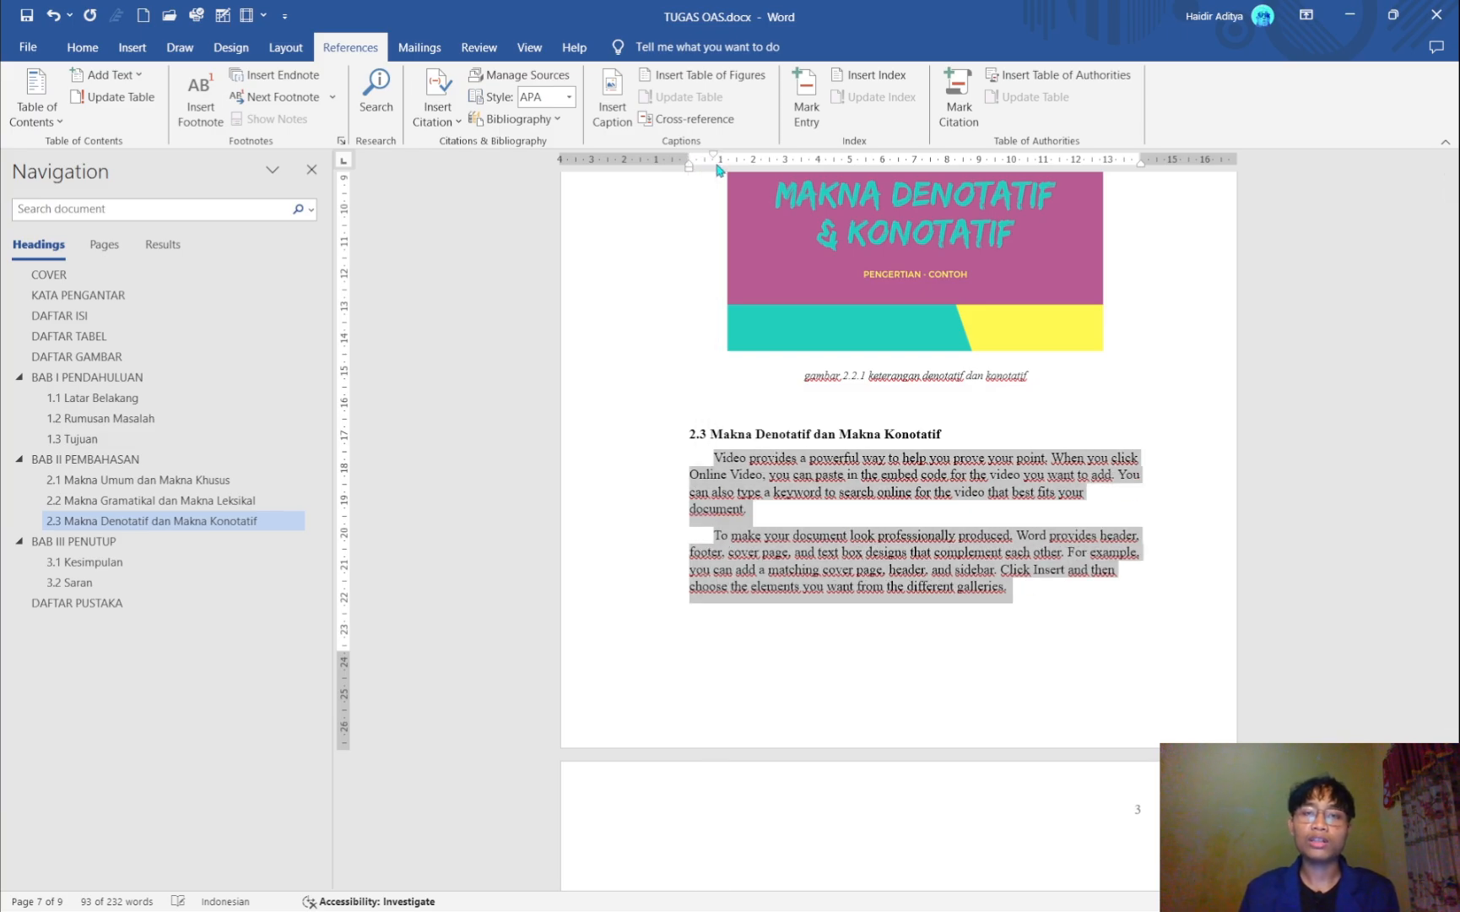
left_click(1033, 594)
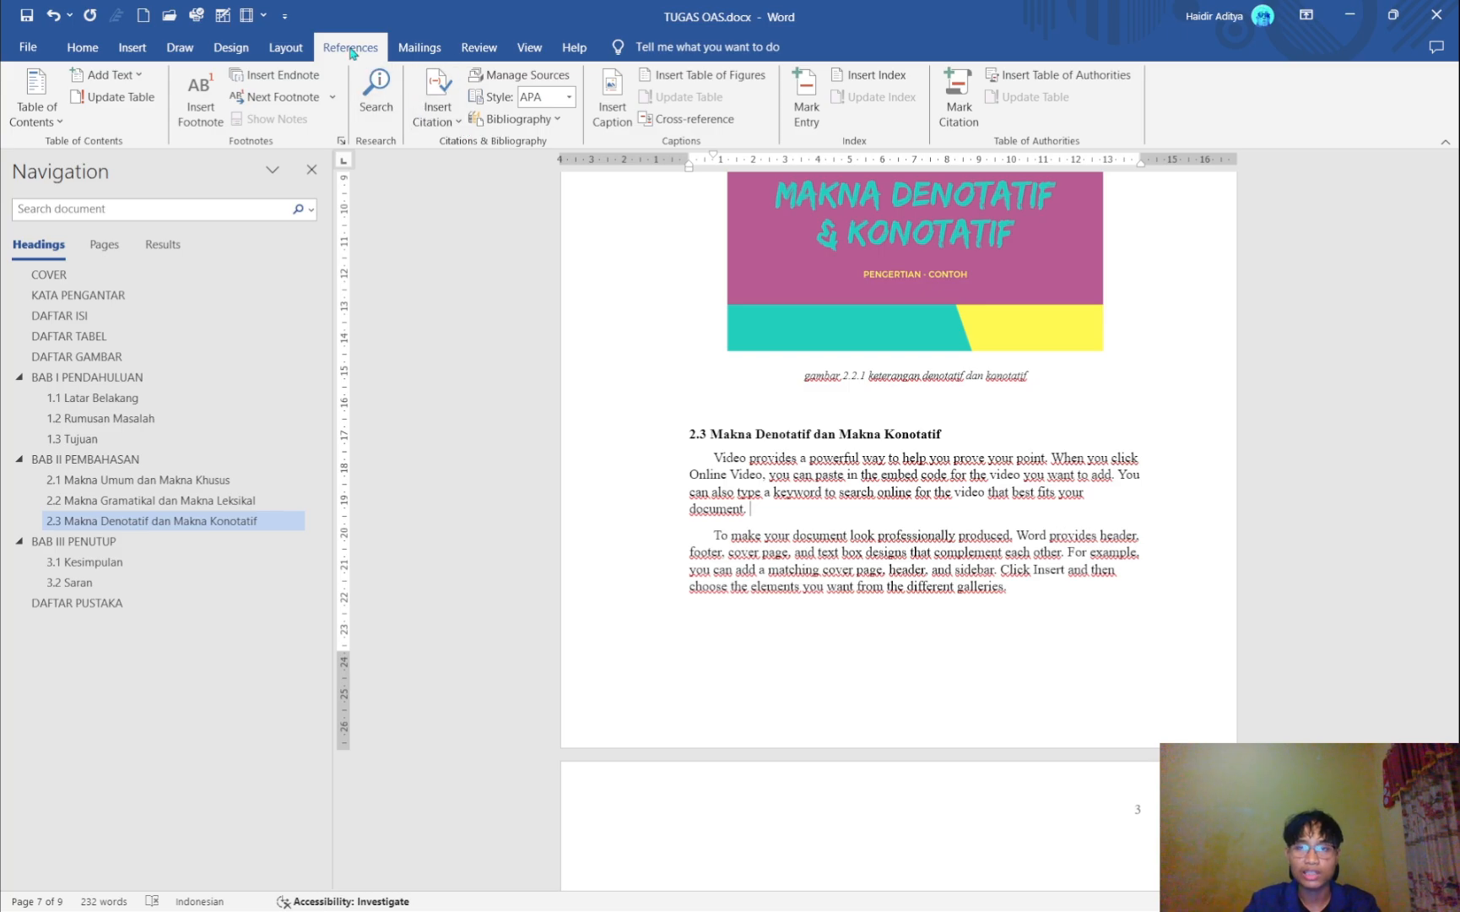
- Start a new citation source of type Document From Web site at the end of the first paragraph under heading 2.3
left_click(445, 119)
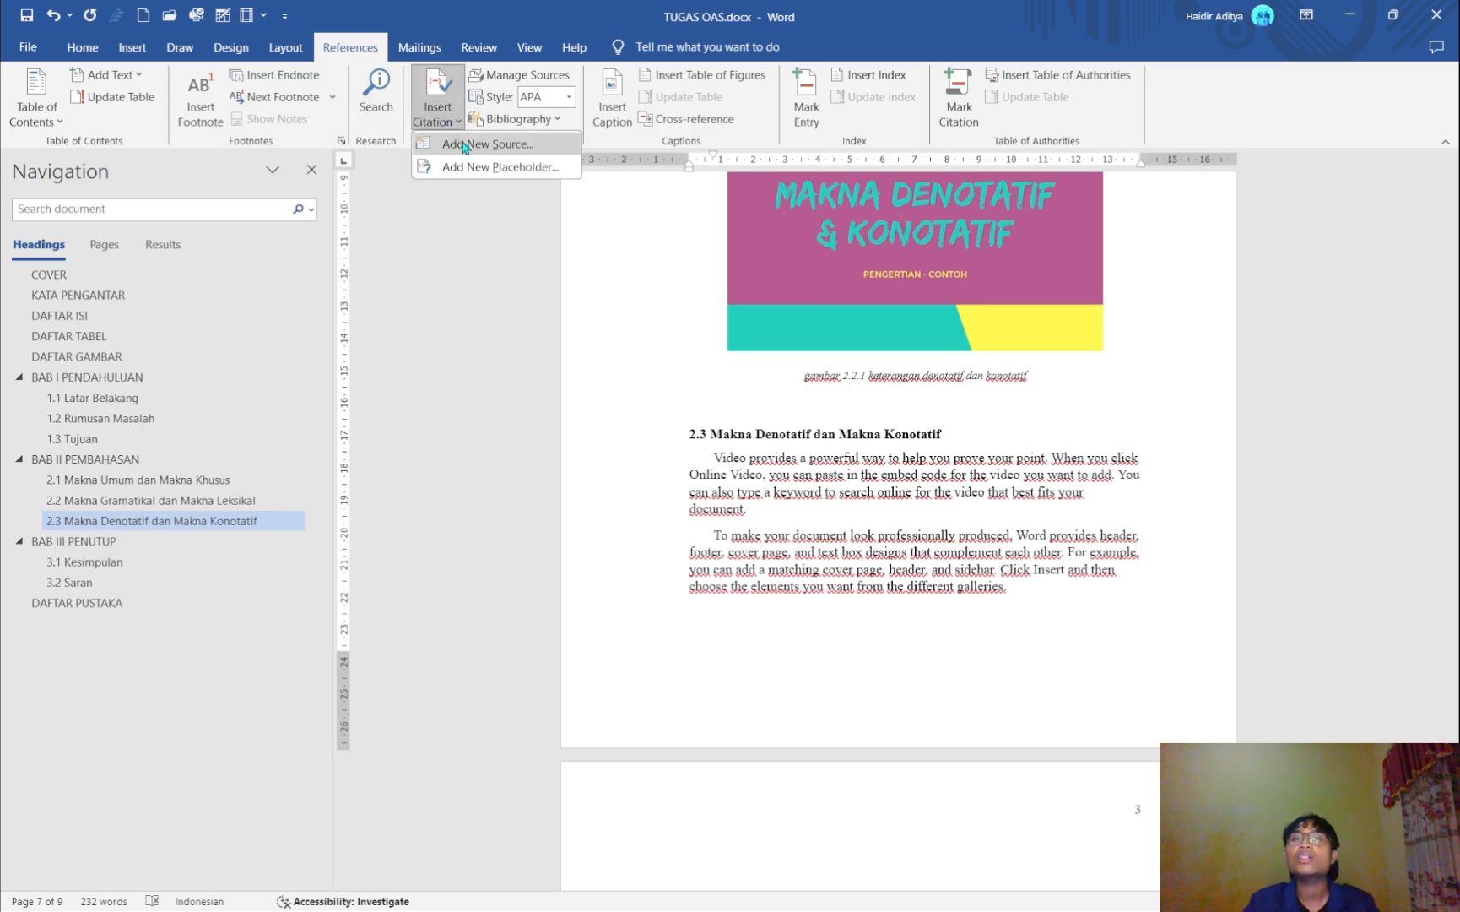
left_click(457, 143)
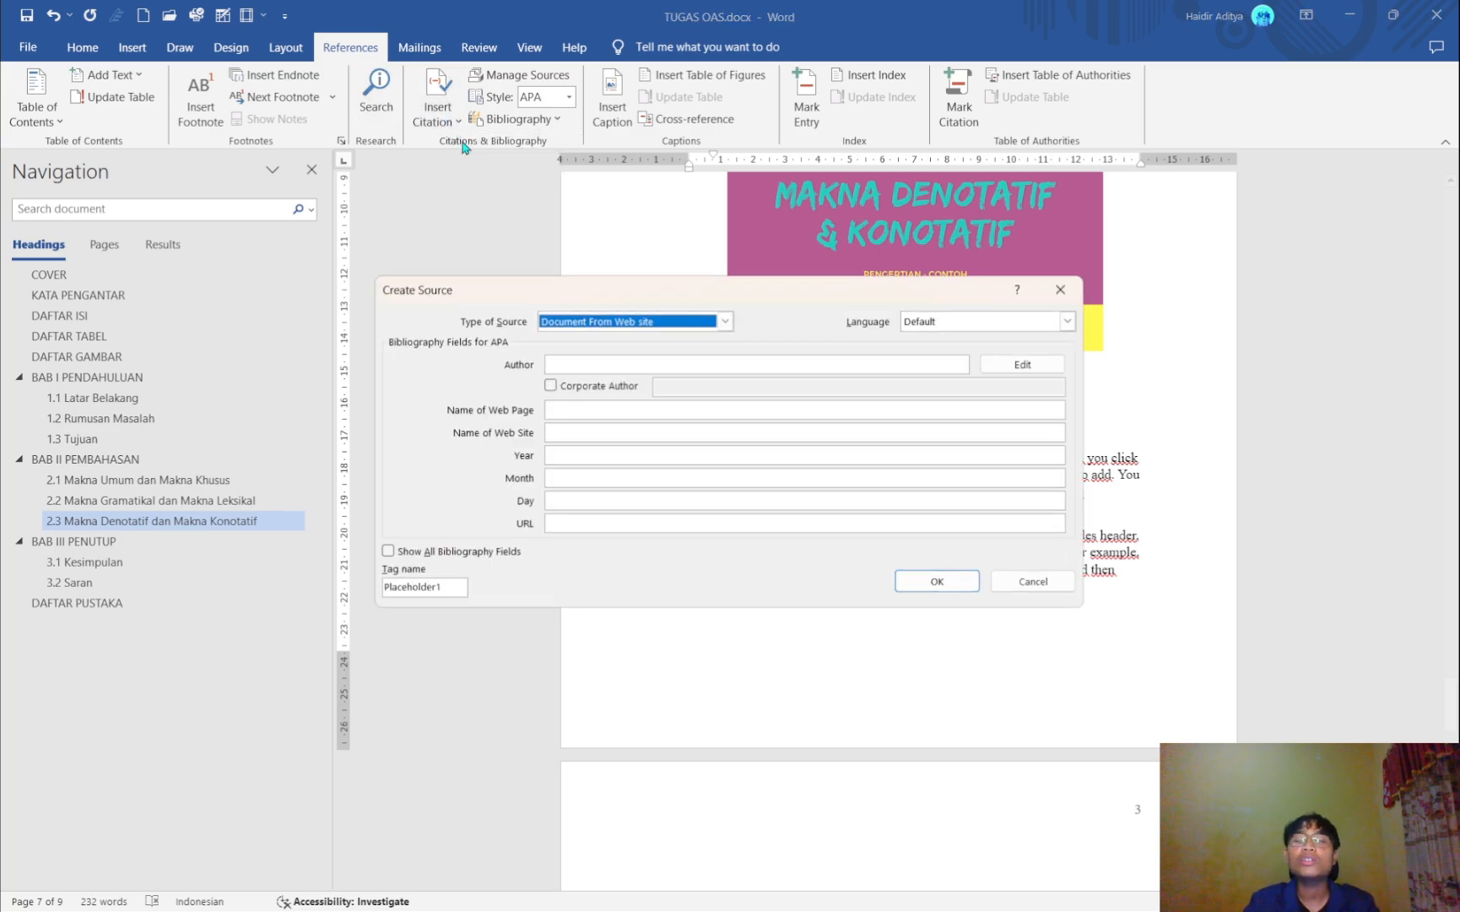
left_click(724, 322)
left_click(724, 321)
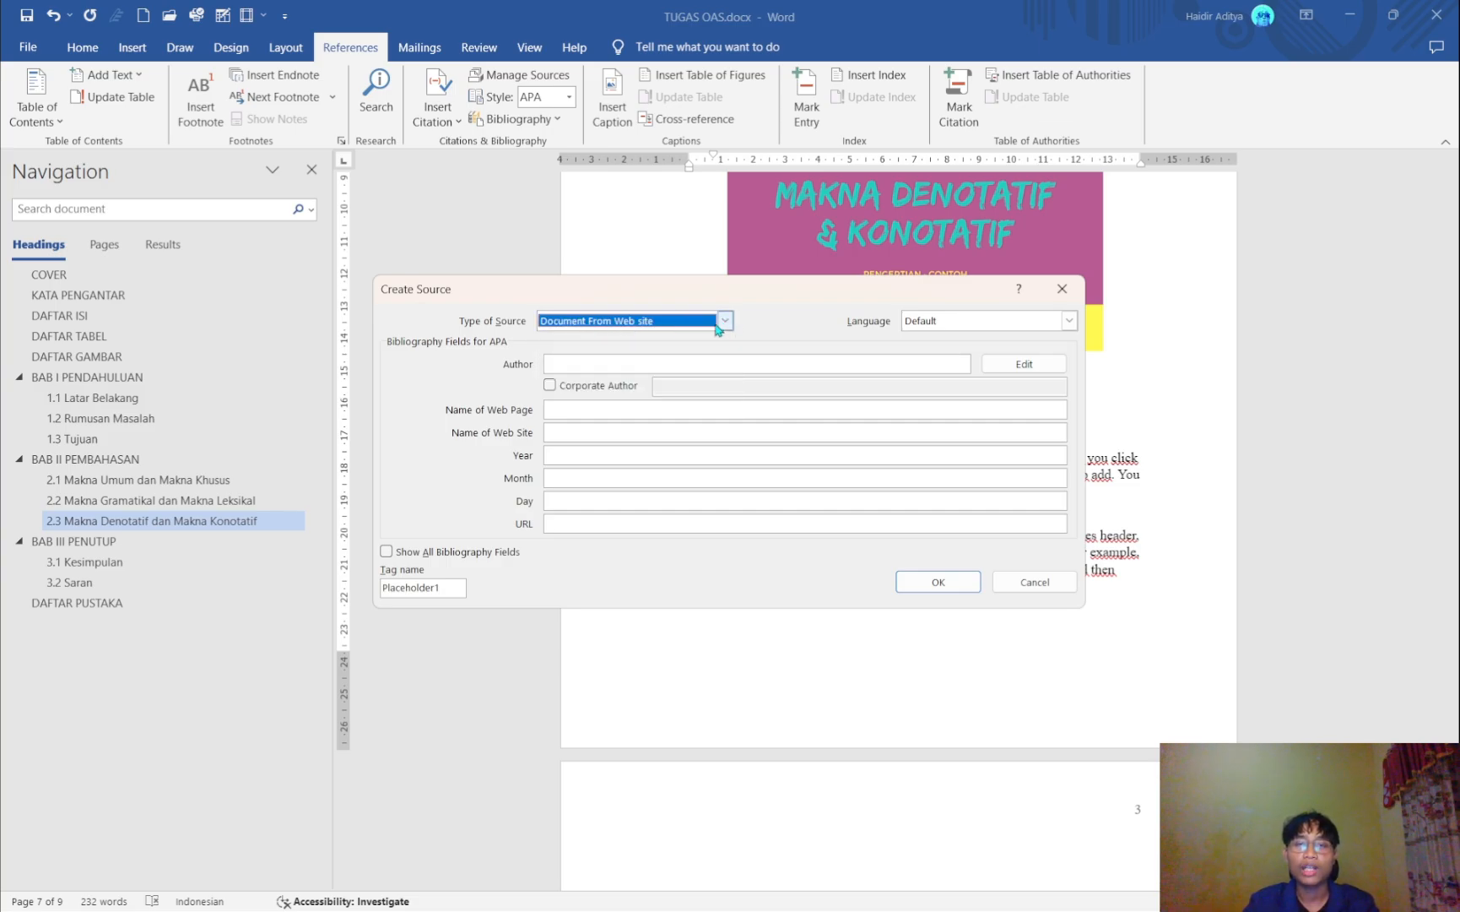
left_click(606, 326)
left_click(619, 403)
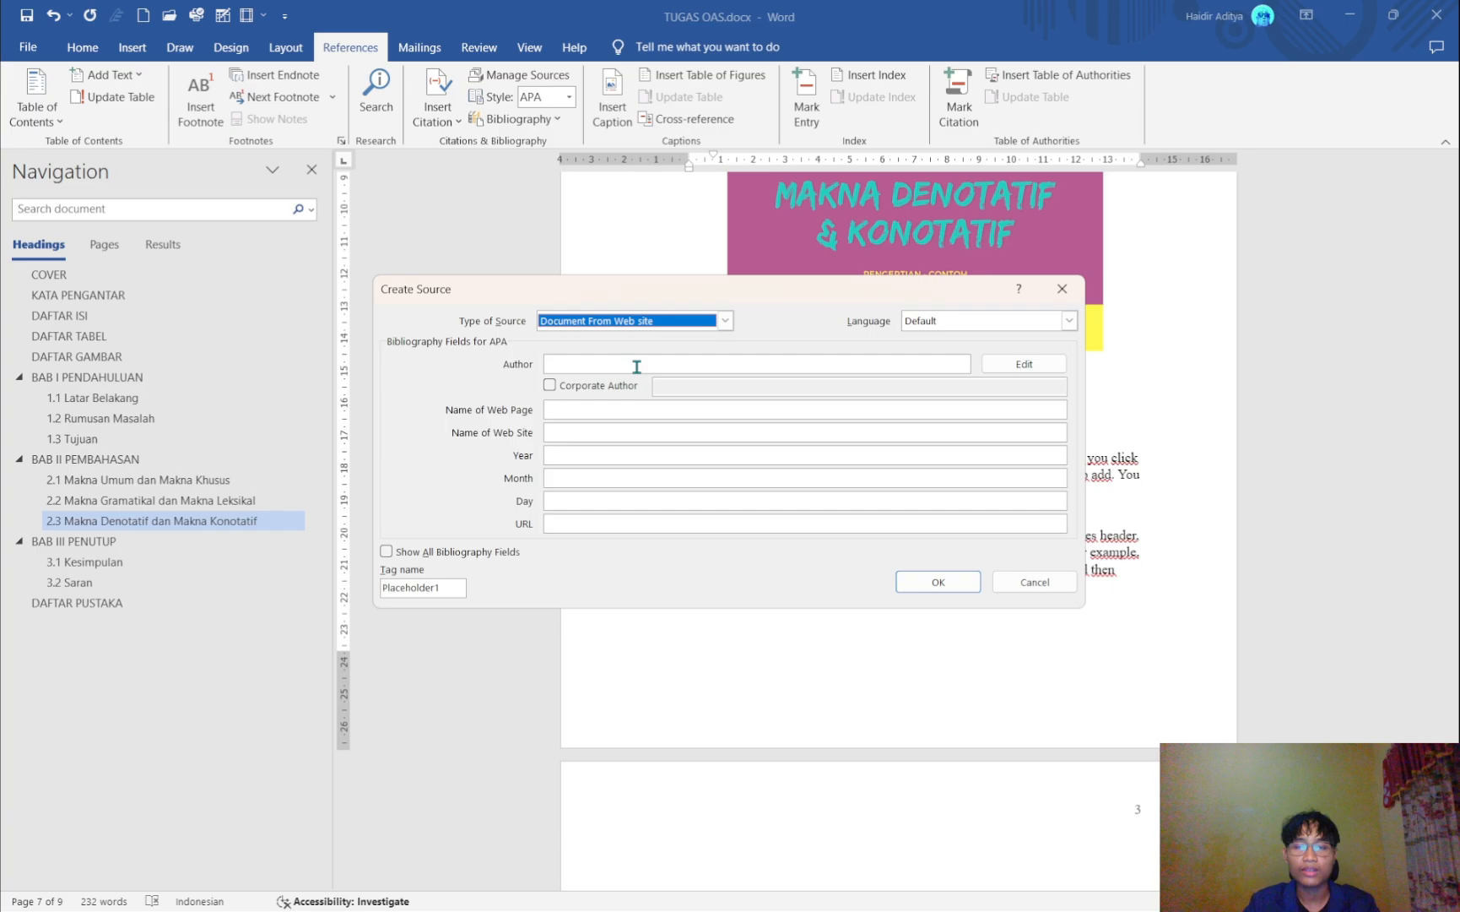
left_click(677, 361)
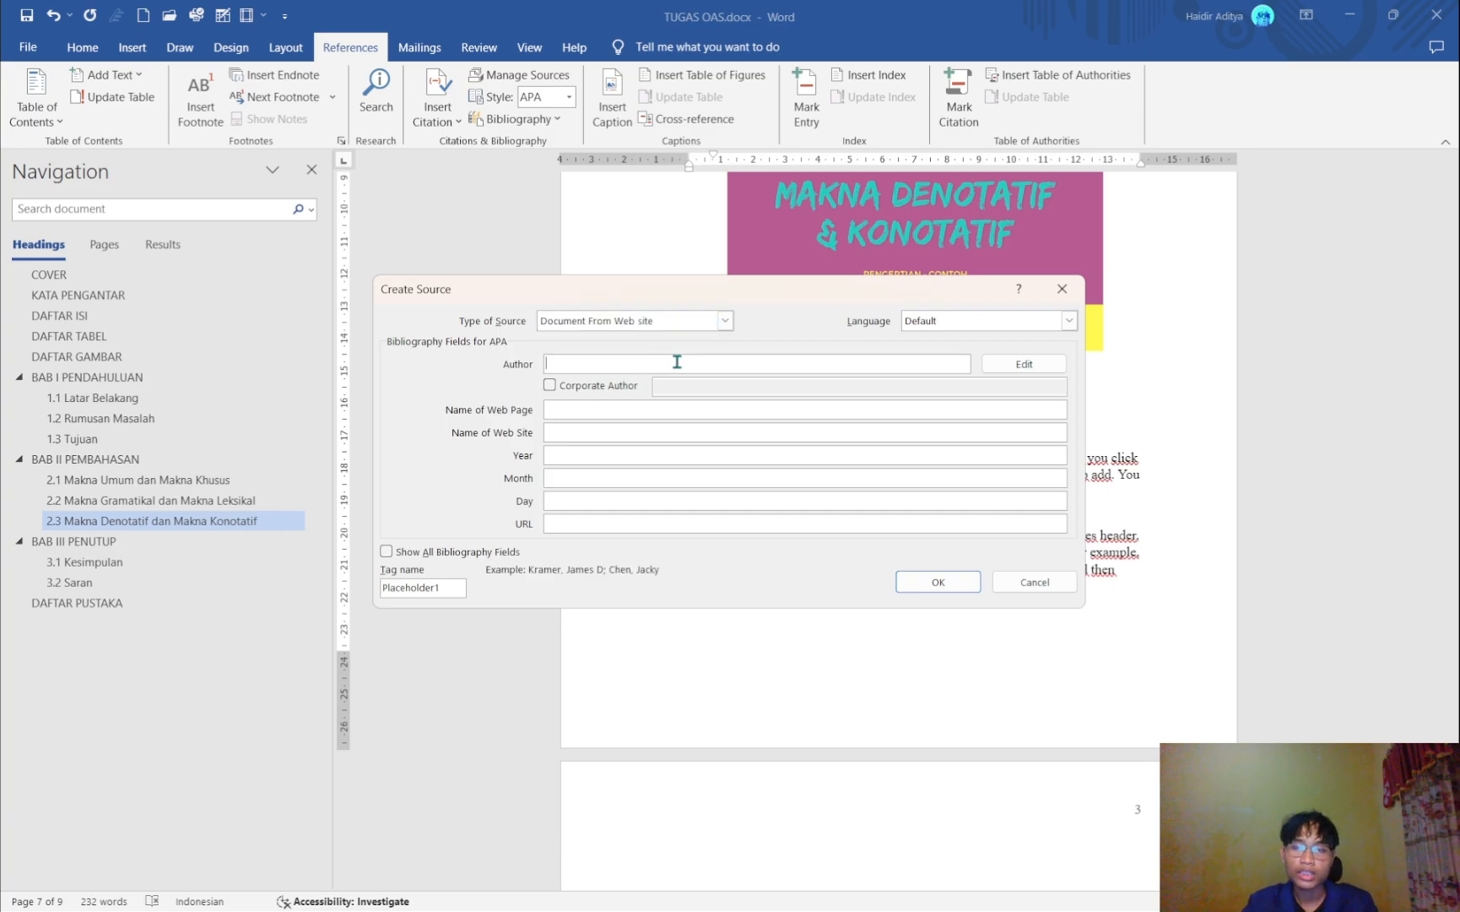
- Switch to the browser and open the materibindo.com article "Pengertian Makna Denotatif dan Konotatif beserta Contoh Kalimatnya"
key("alt+Tab")
key("alt+Tab")
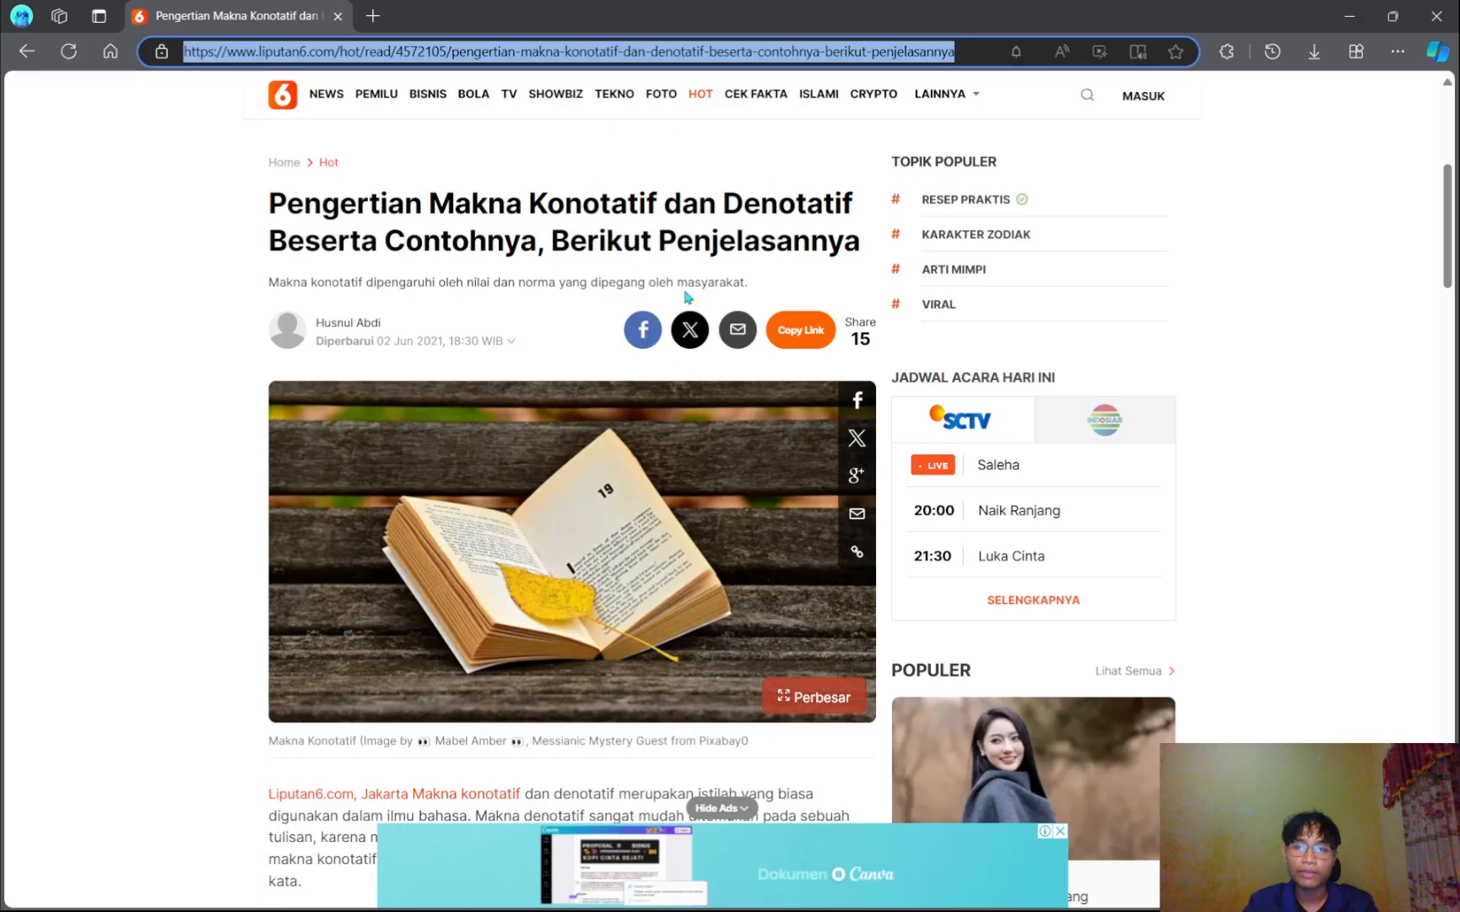
left_click(483, 234)
scroll(484, 234, "down", 1)
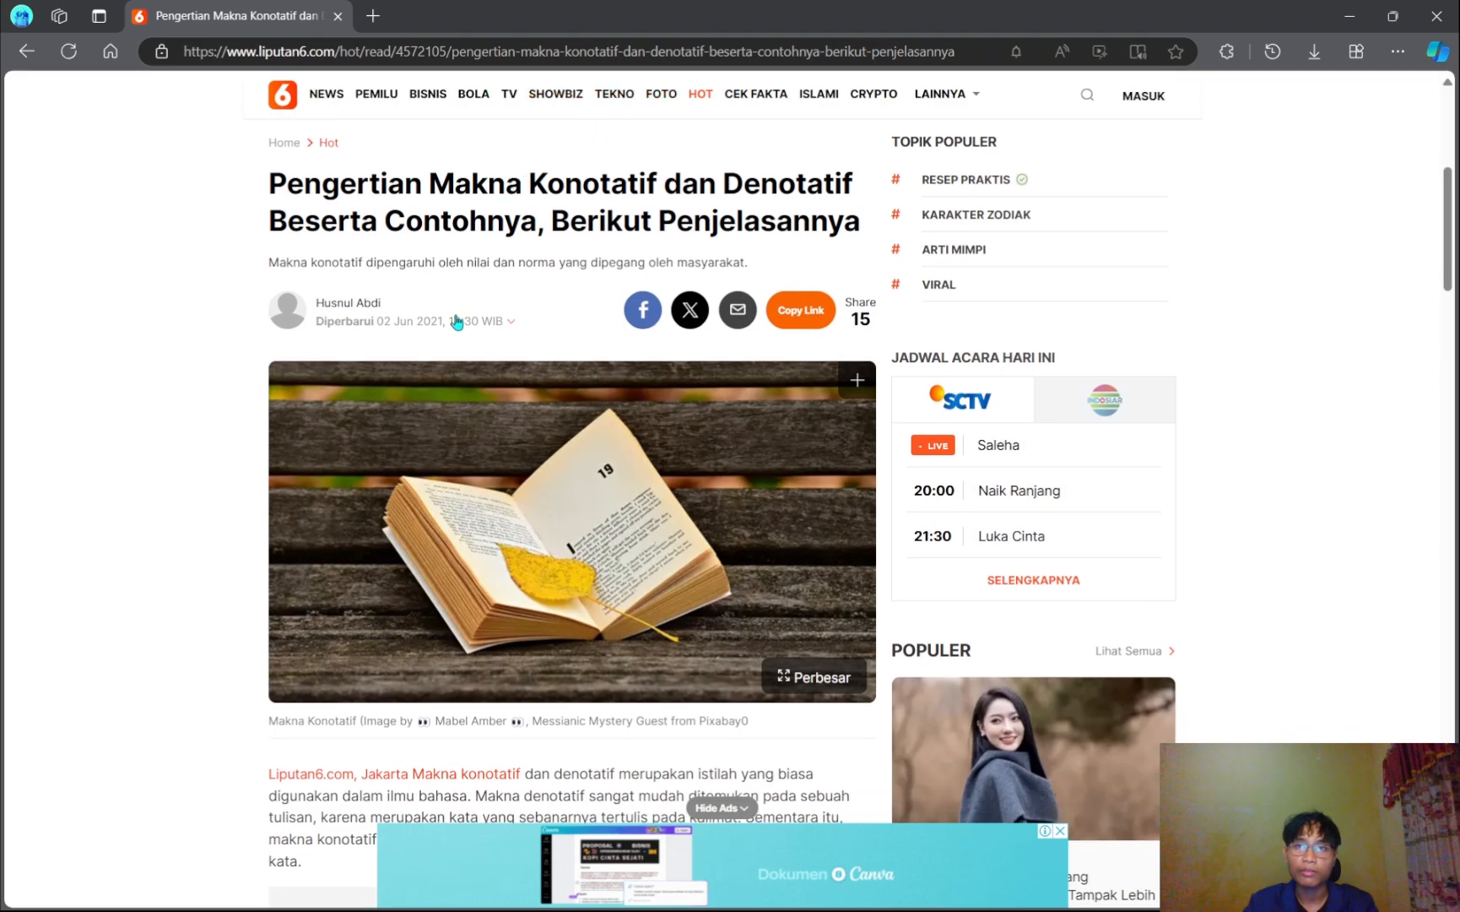
scroll(457, 322, "left", 5)
scroll(456, 322, "up", 4)
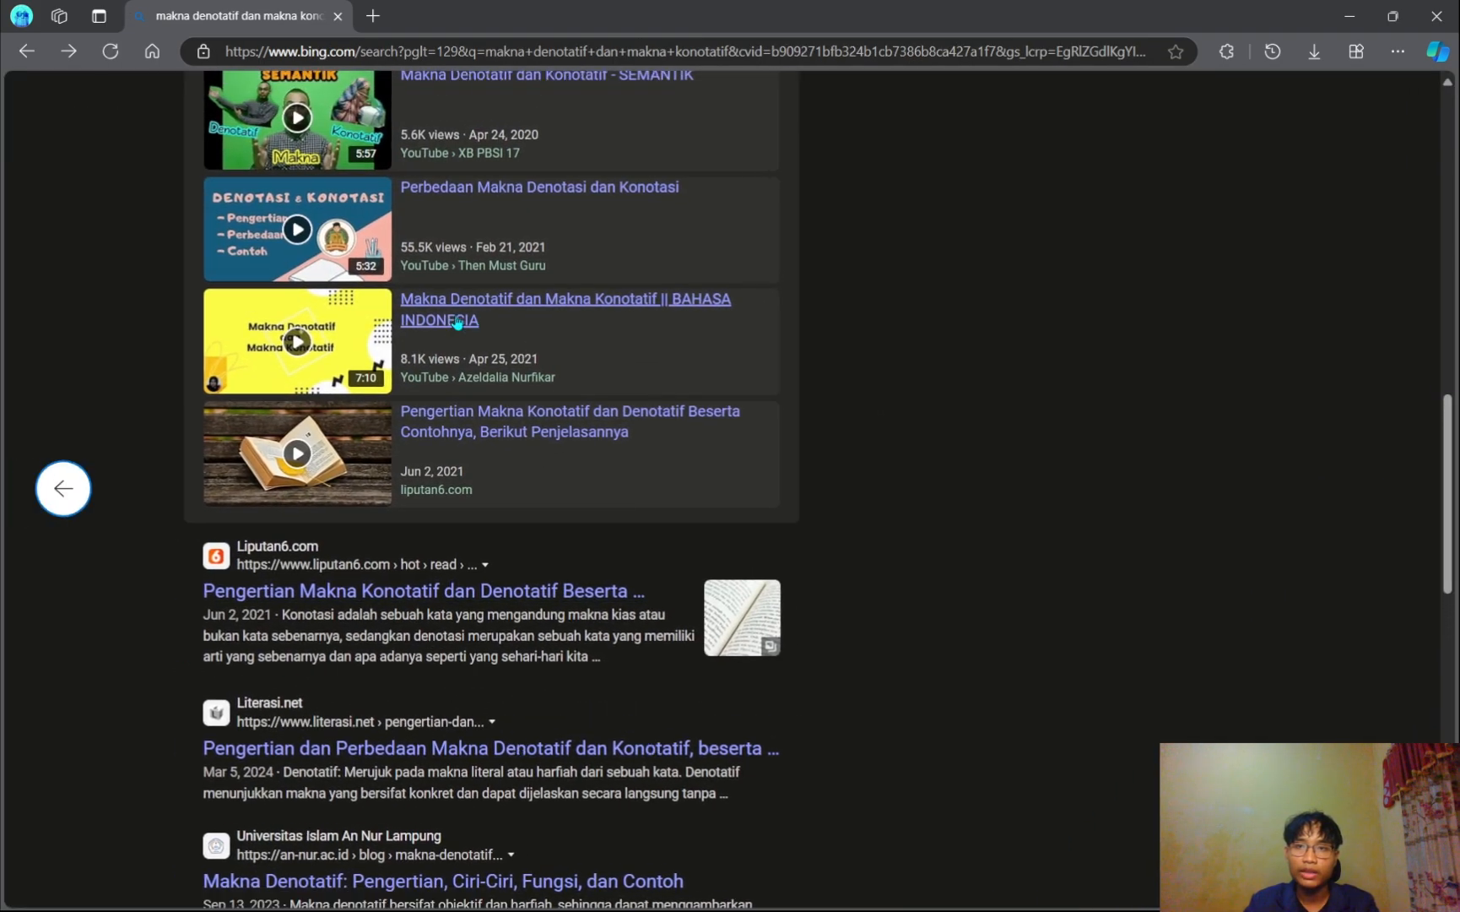
scroll(458, 322, "left", 5)
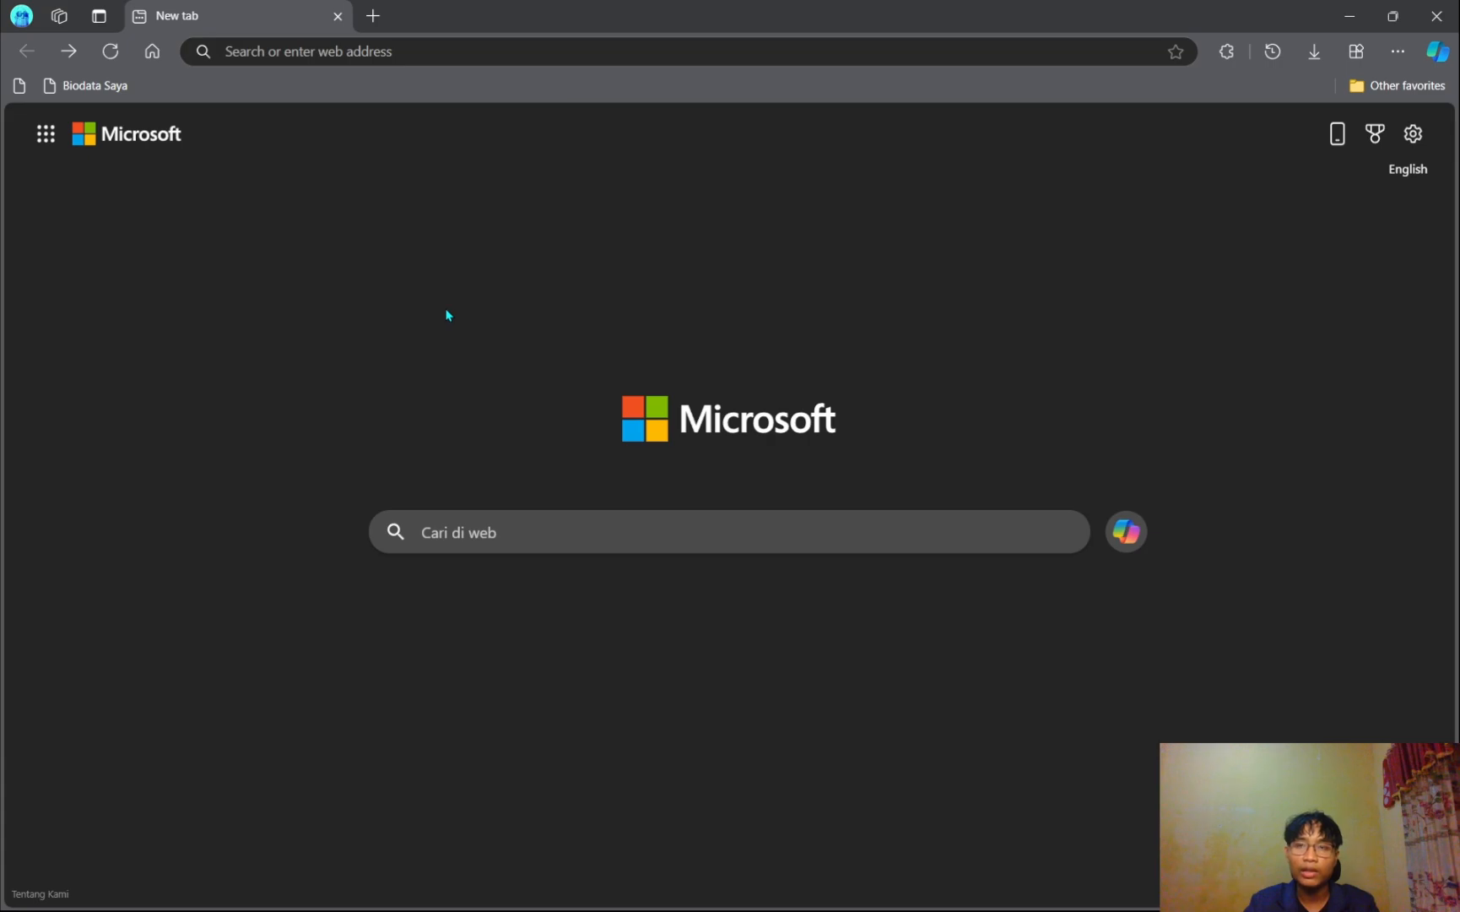
left_click(516, 56)
type("makna denotatif dan makna konotatif")
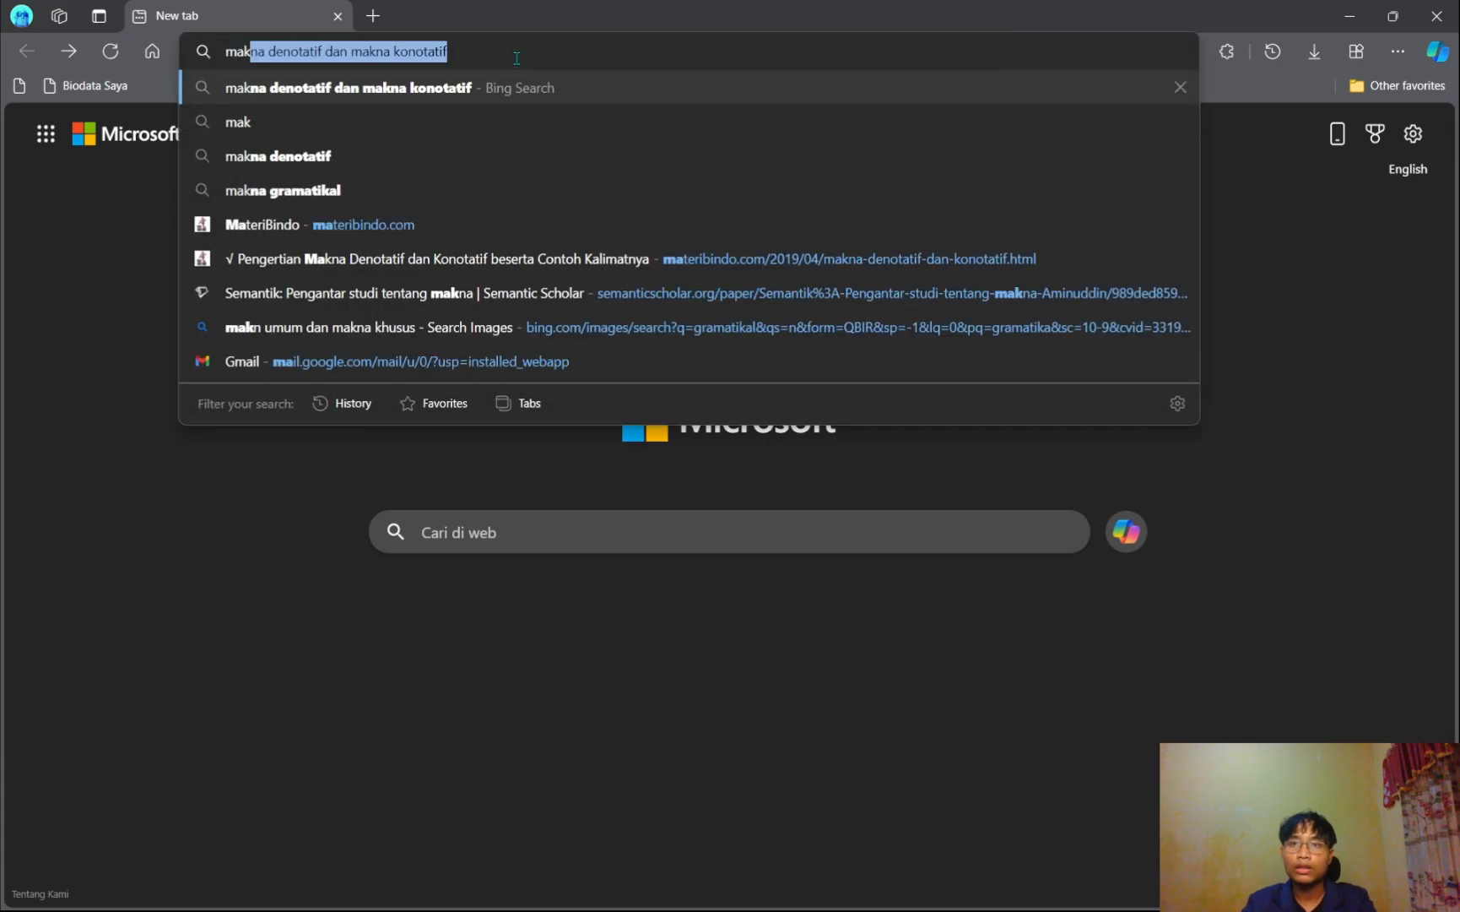
left_click(455, 297)
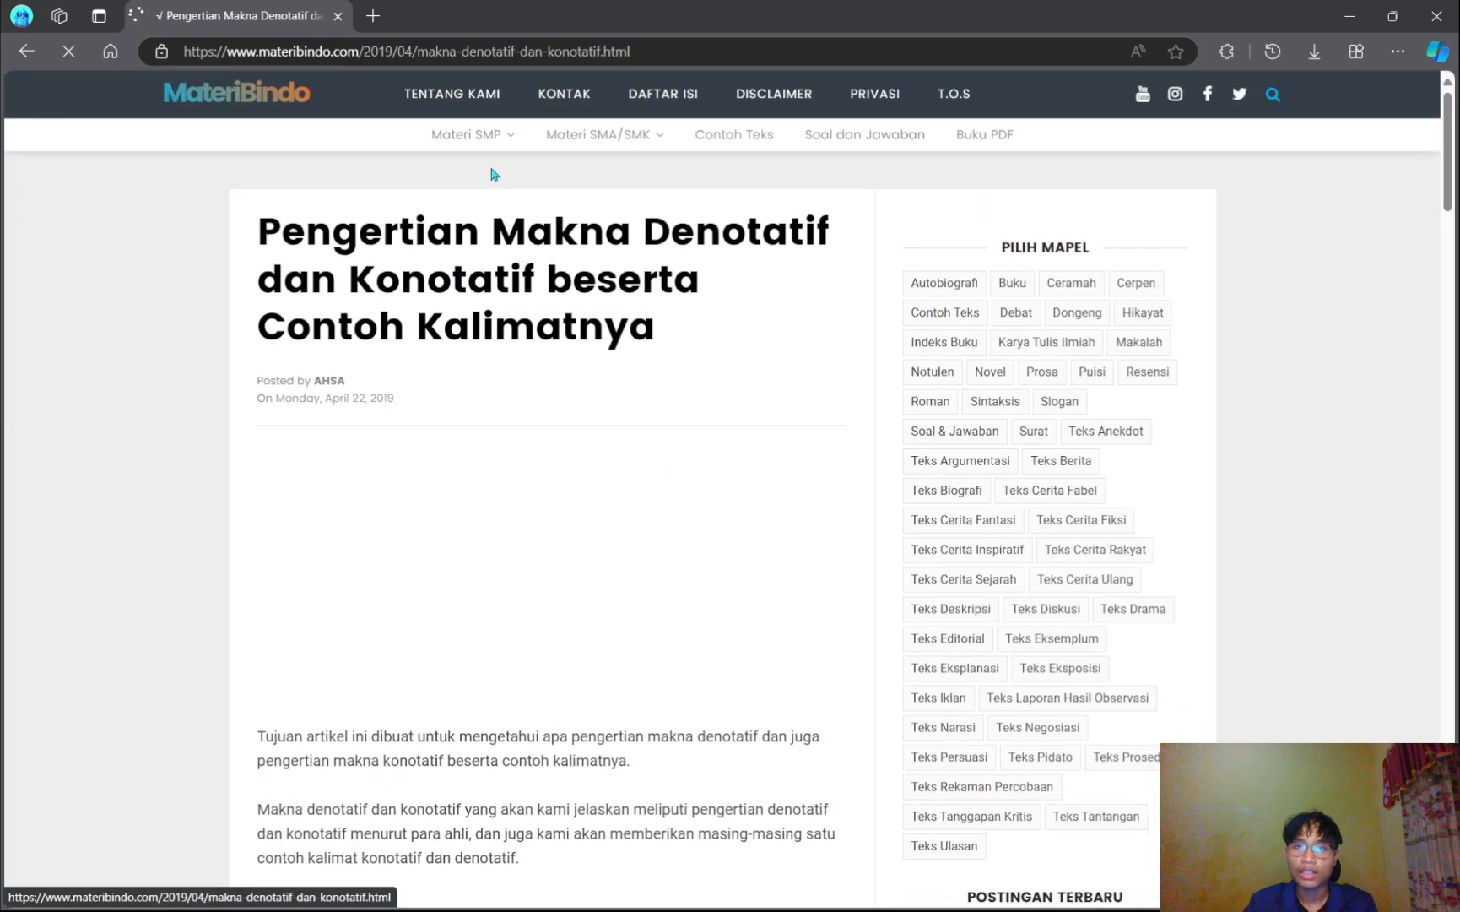
- Switch back to Word and enter the name of the article's author in the new source
key("alt+Tab")
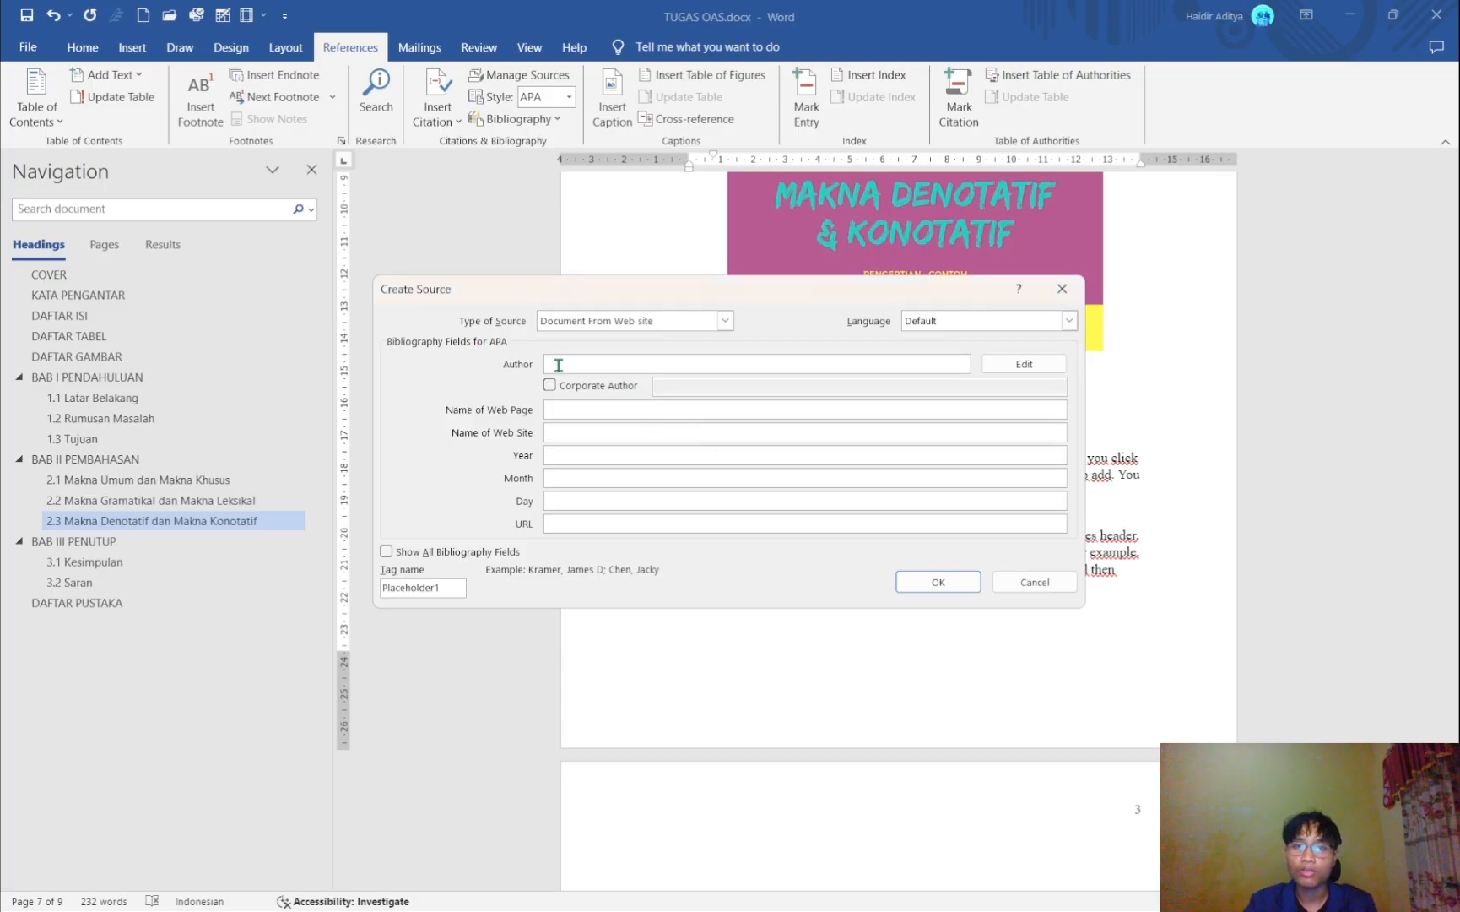
key("alt+Tab")
key("alt+Tab")
type("A")
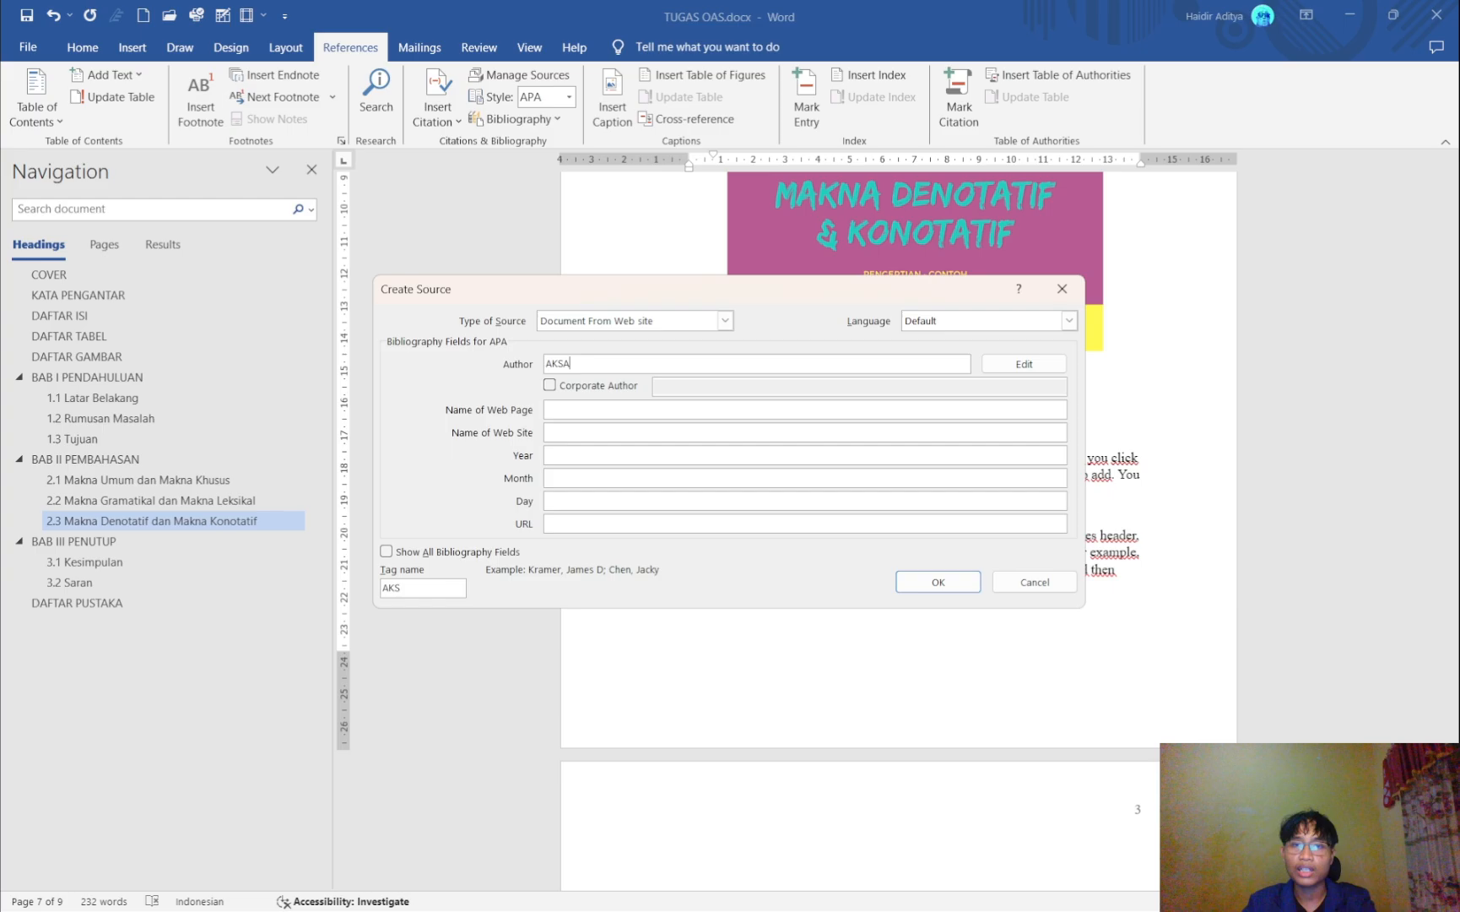
key("Tab")
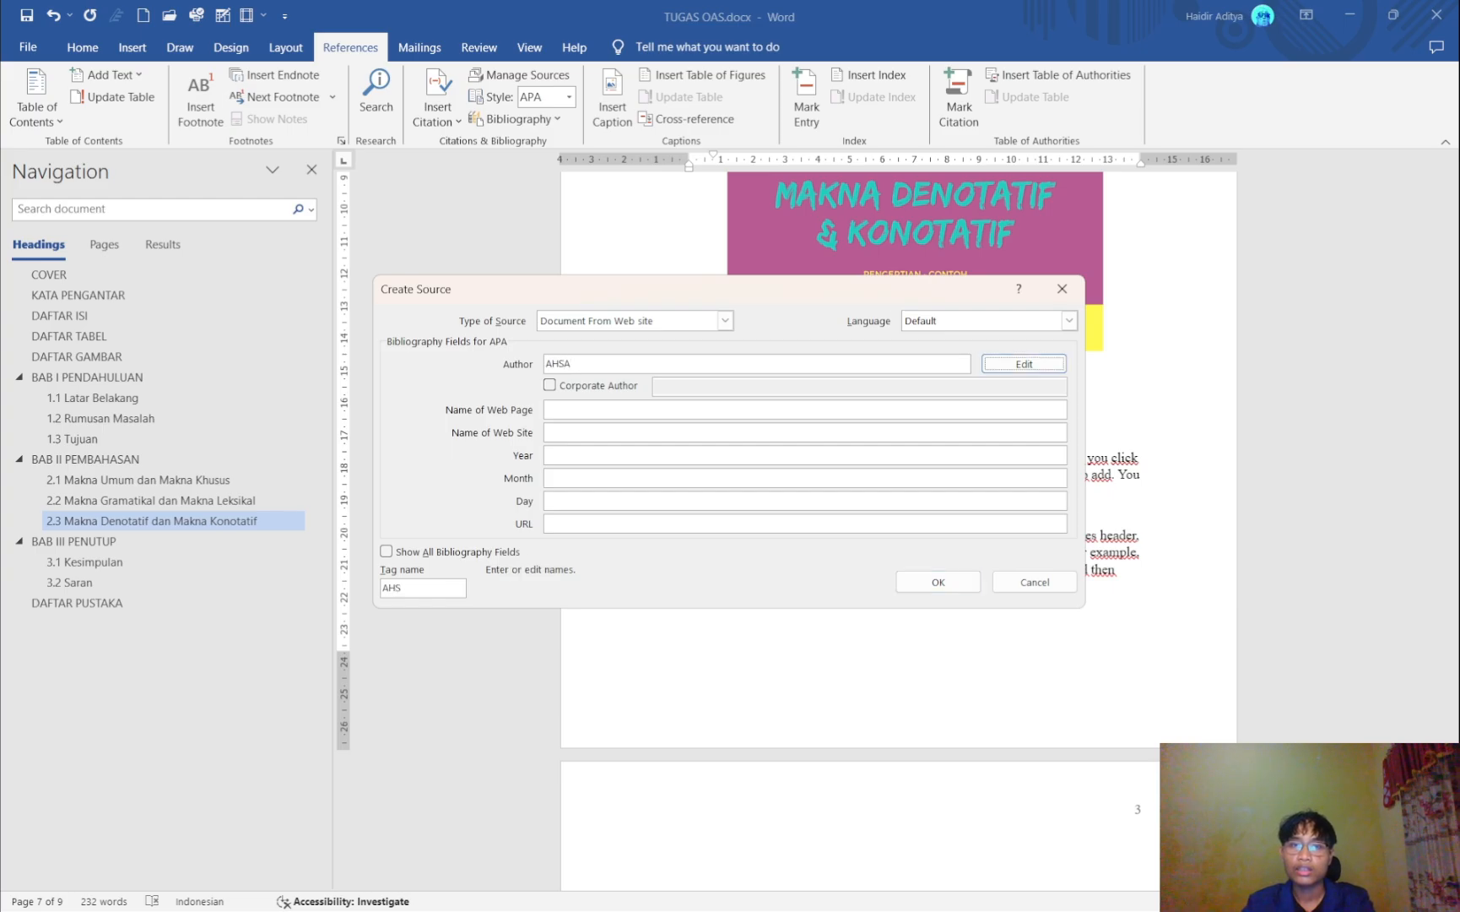
- Check the article's address in the browser and enter makna-denotatif-dan-konotatif as the source's web page name in Word
key("alt+Tab")
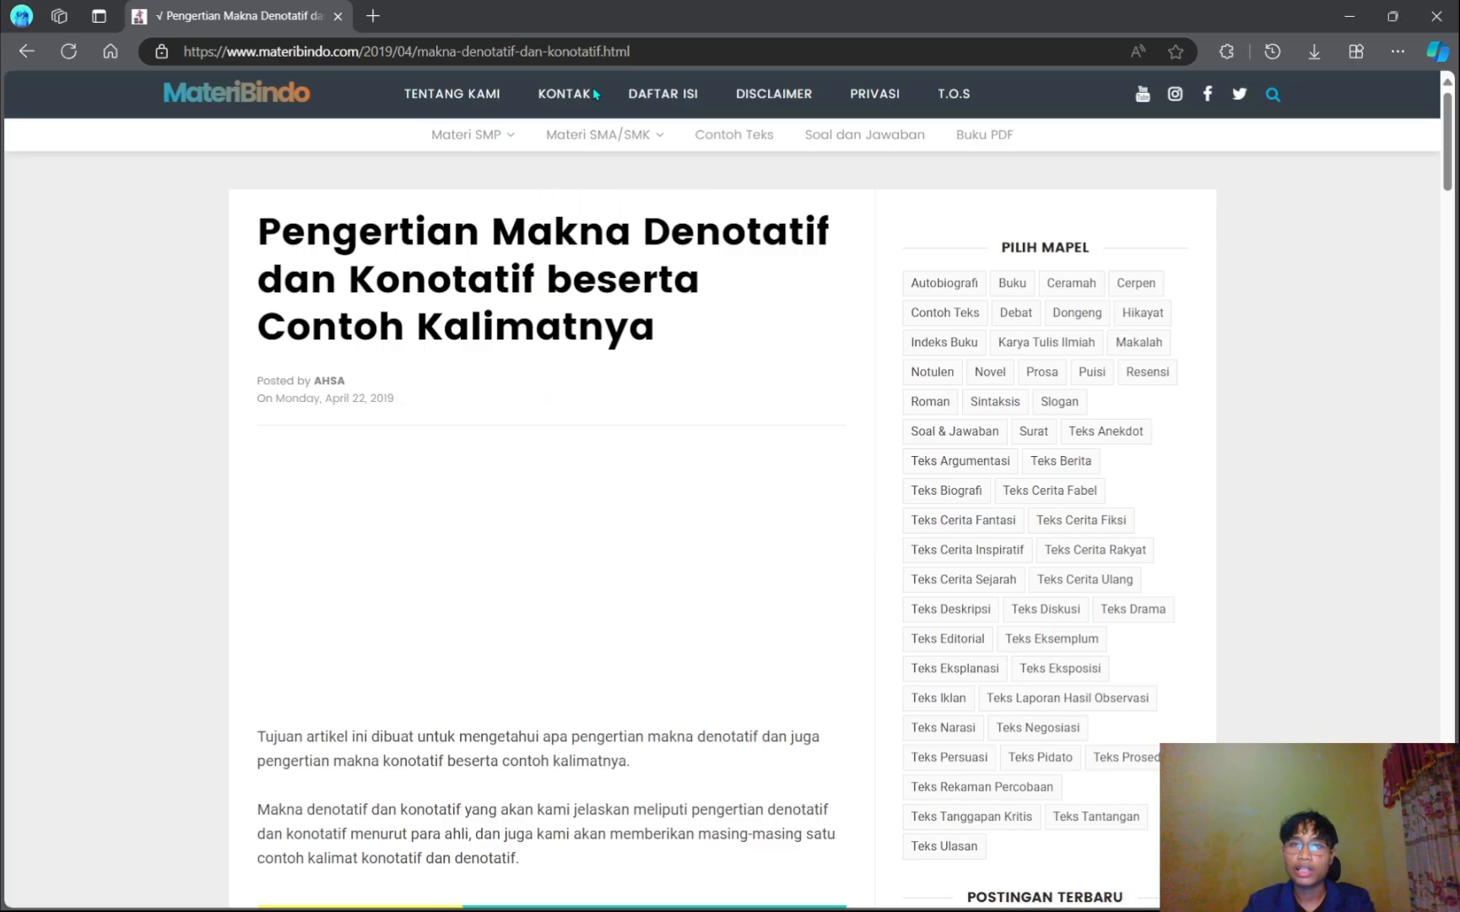
key("alt+Tab")
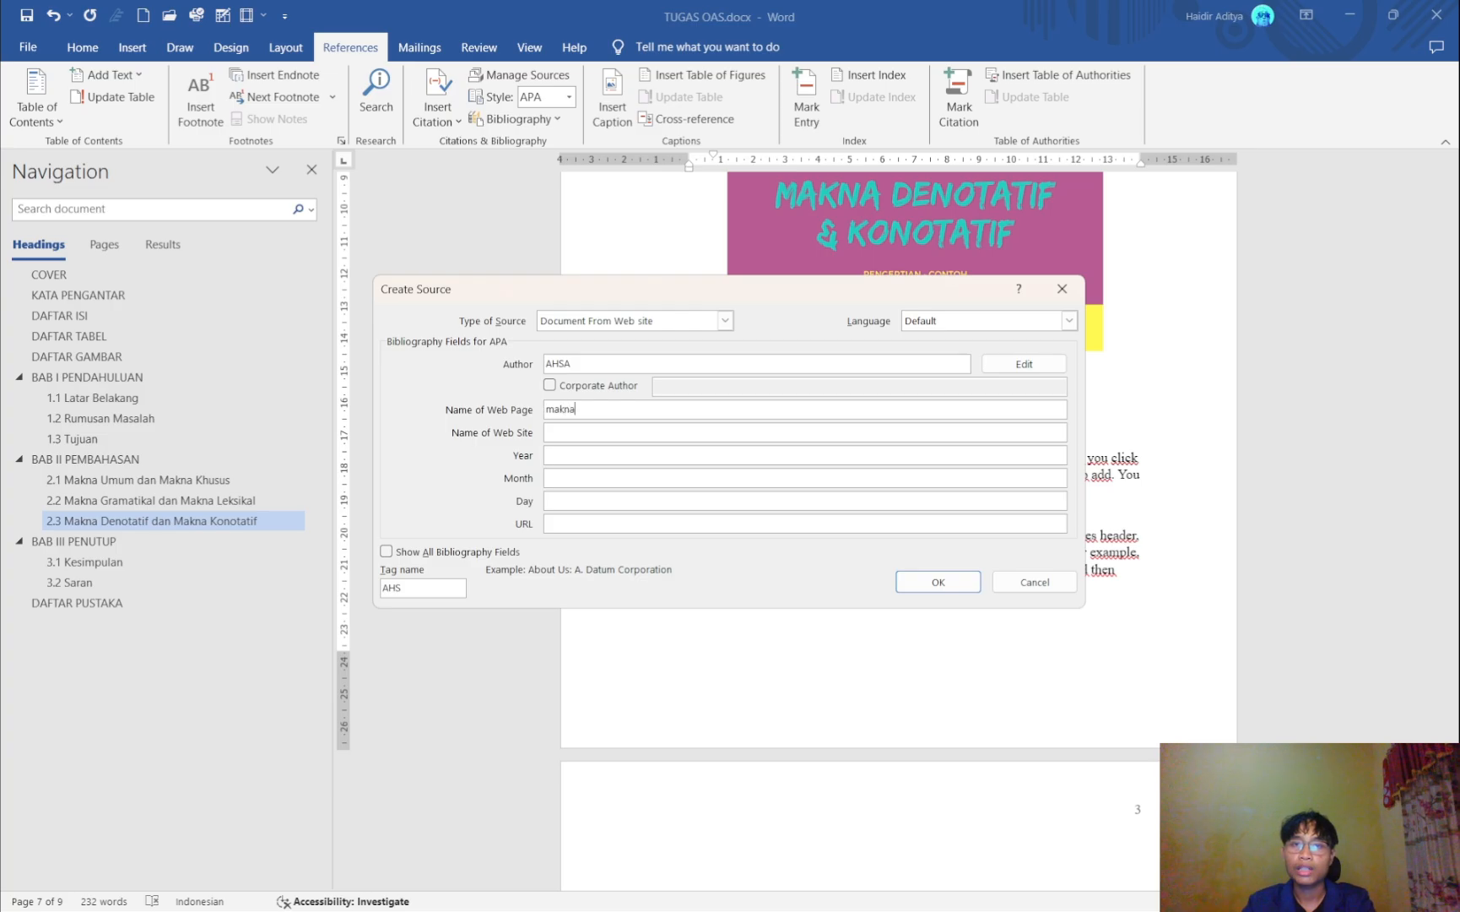
type("makna-")
key("alt+Tab")
key("alt+Tab")
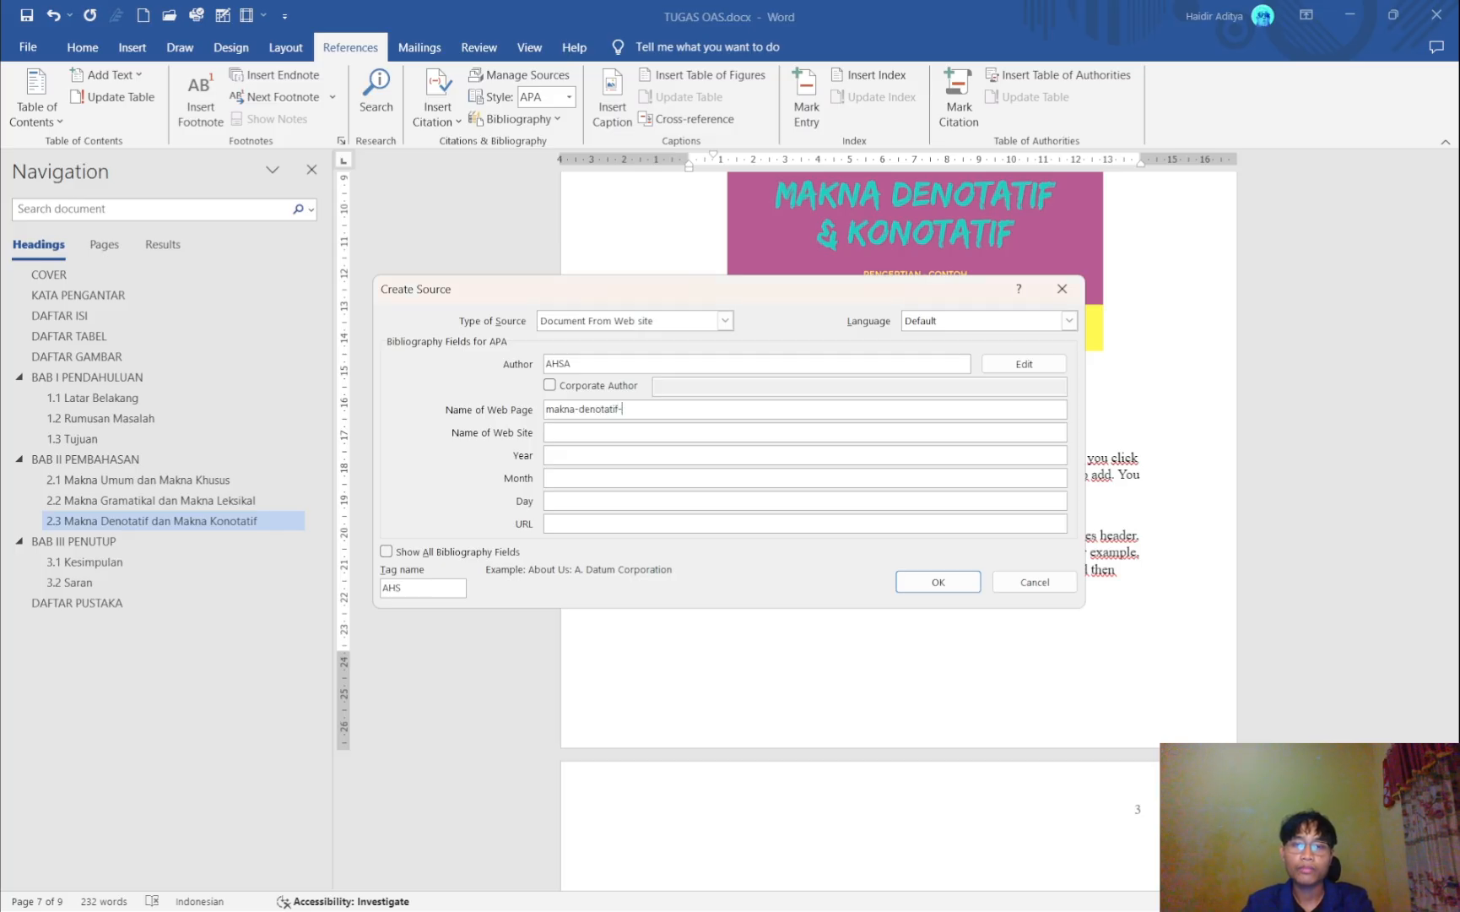
key("alt+Tab")
key("alt+Tab")
type("dan")
key("alt+Tab")
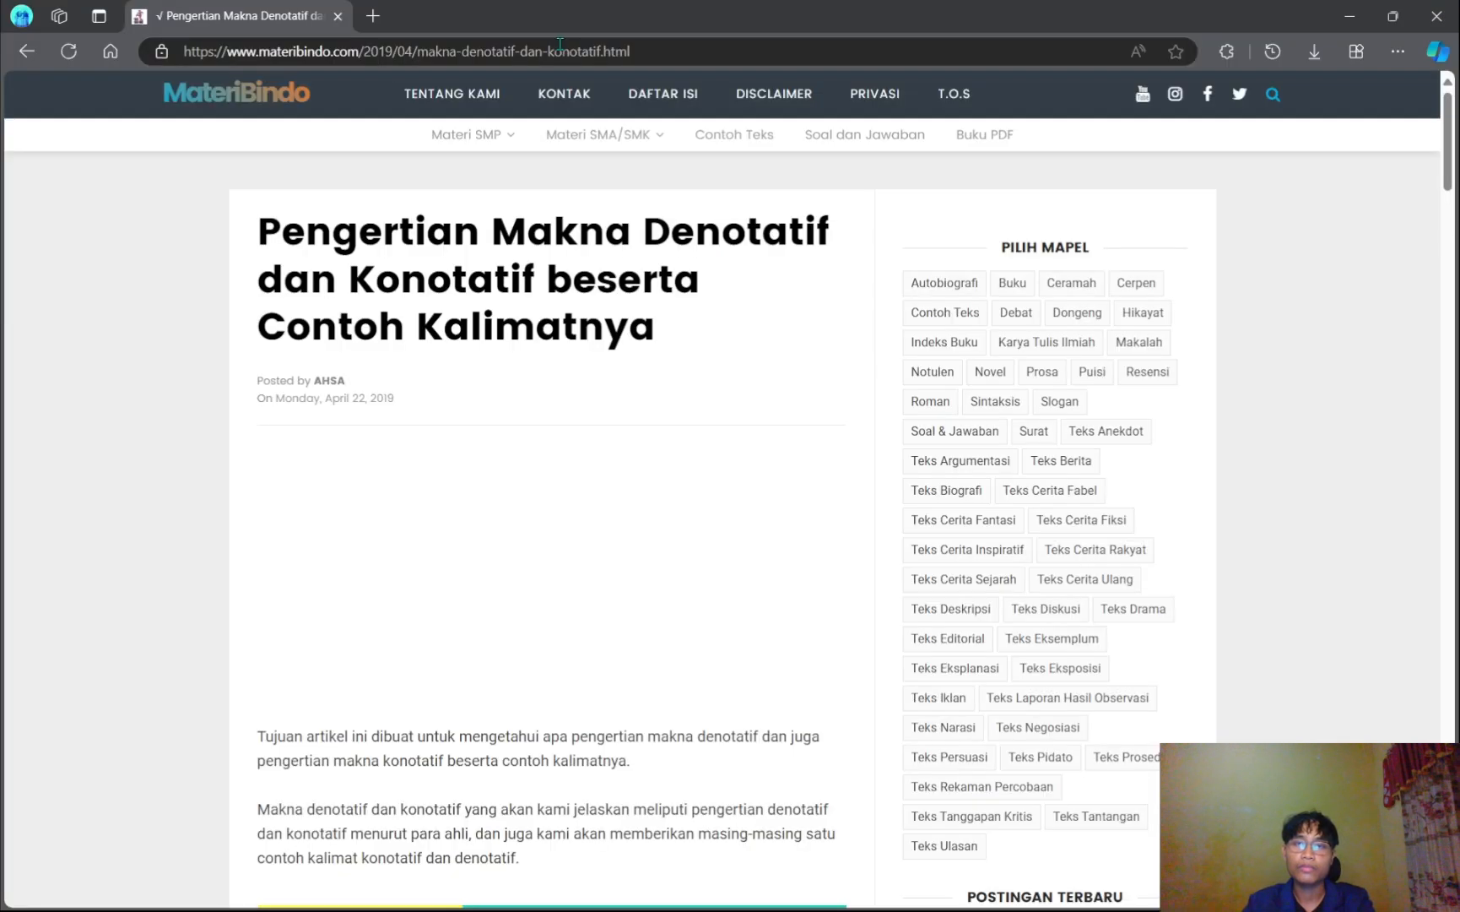
key("alt+Tab")
key("Tab")
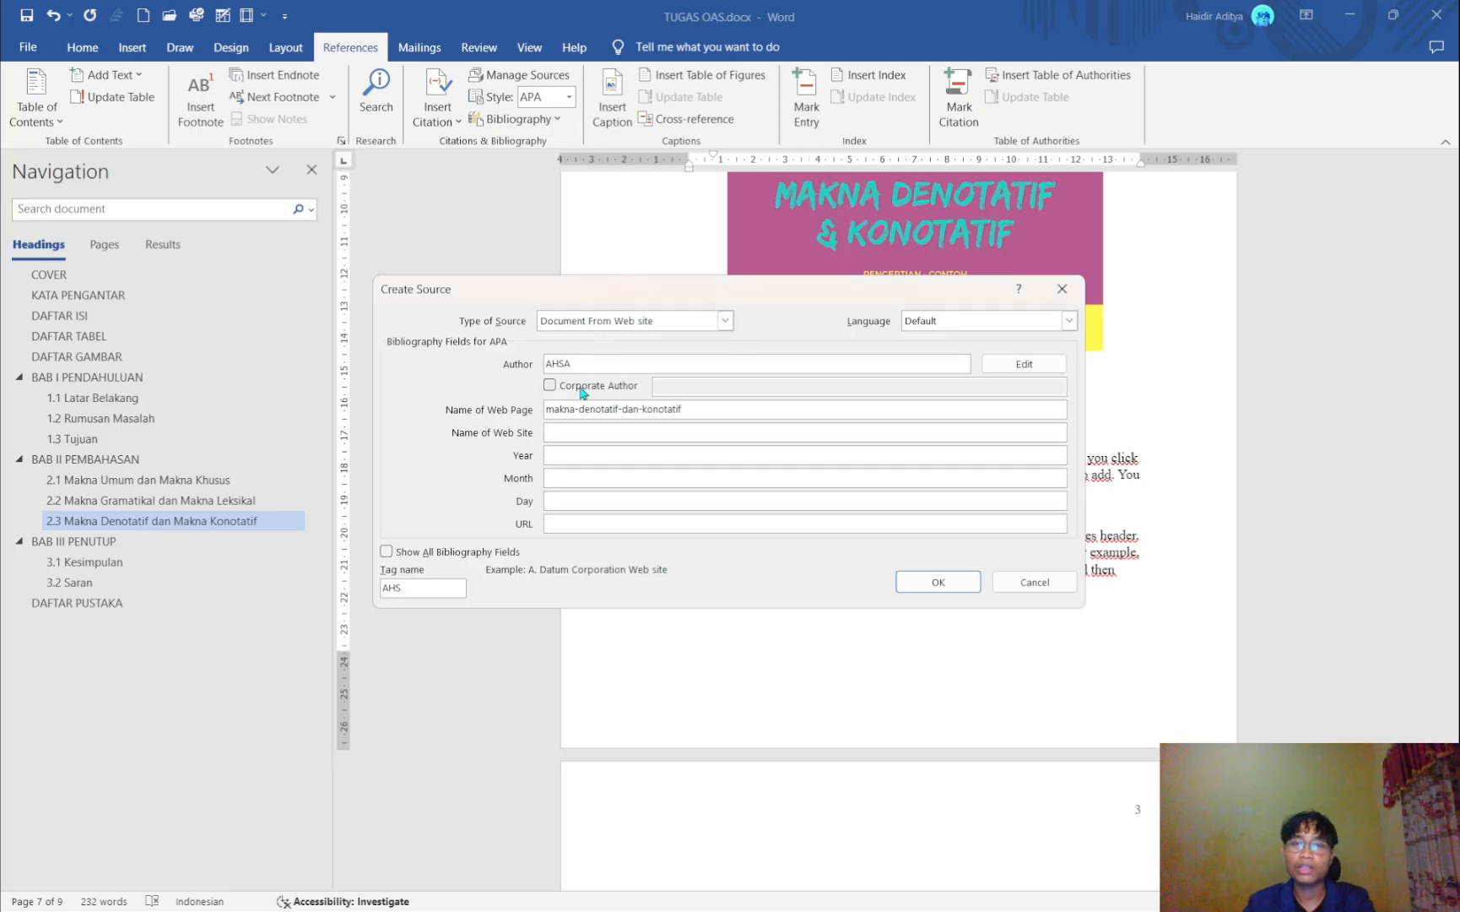
- Enter materibindo.com as the source's web site name, checking it against the article in the browser
key("alt+Tab")
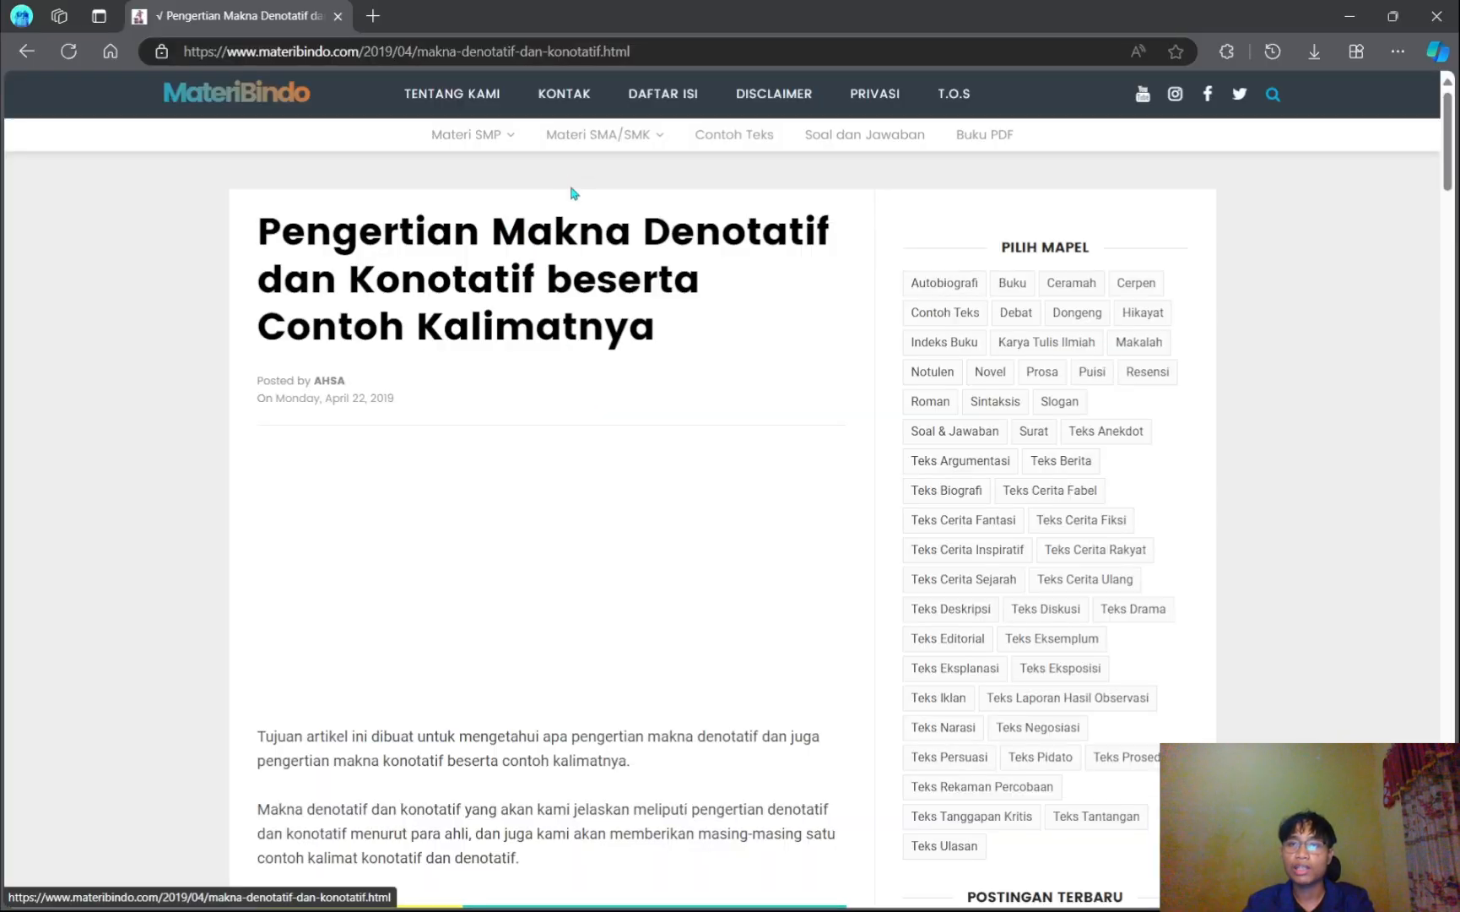
key("alt+Tab")
type("mater")
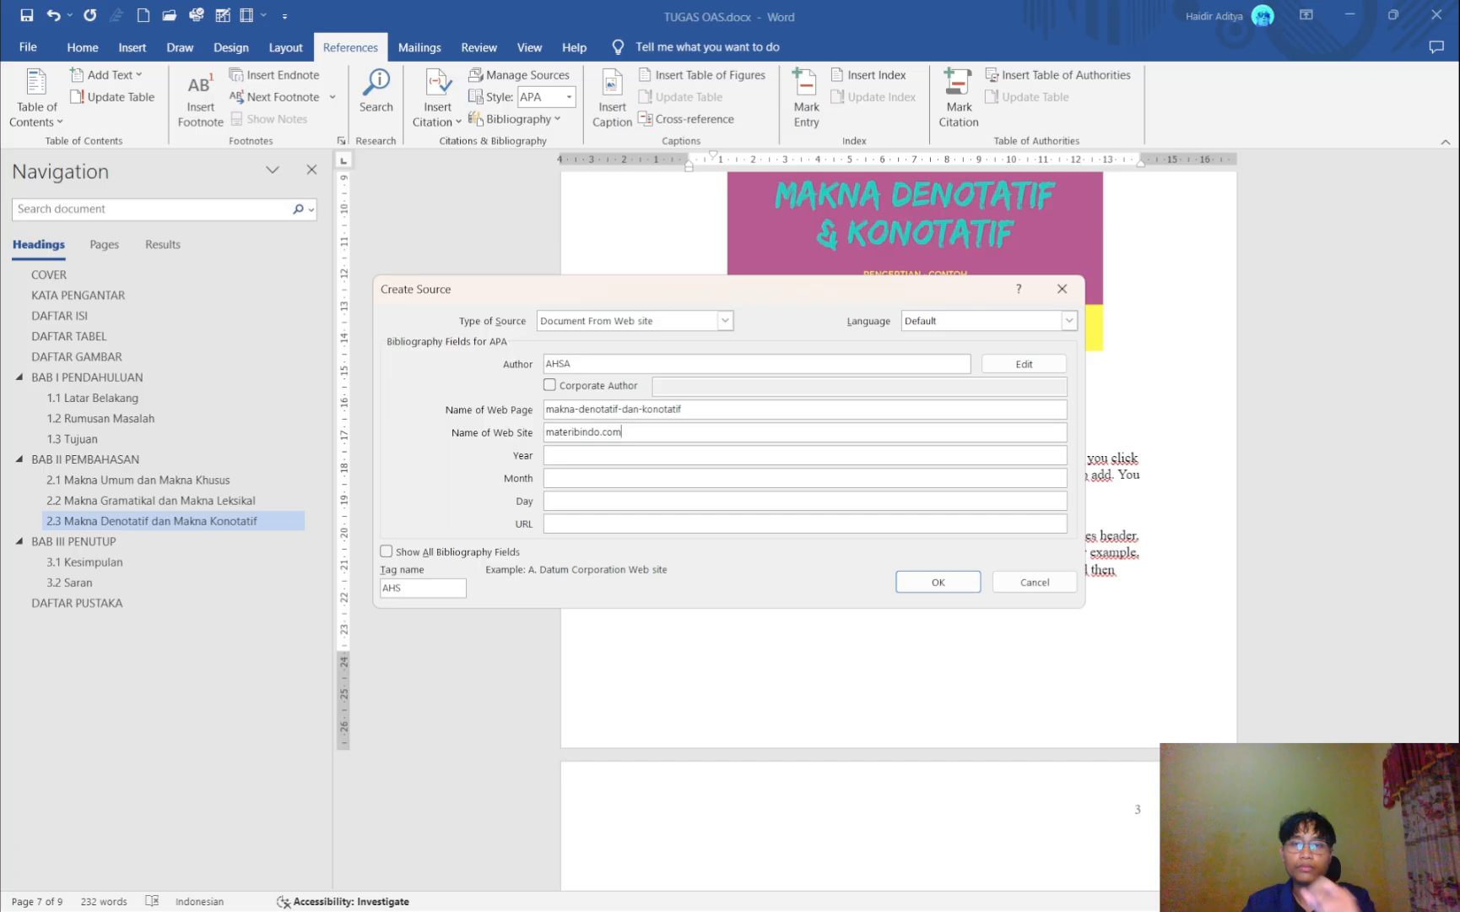
key("alt+Tab")
key("alt+Tab")
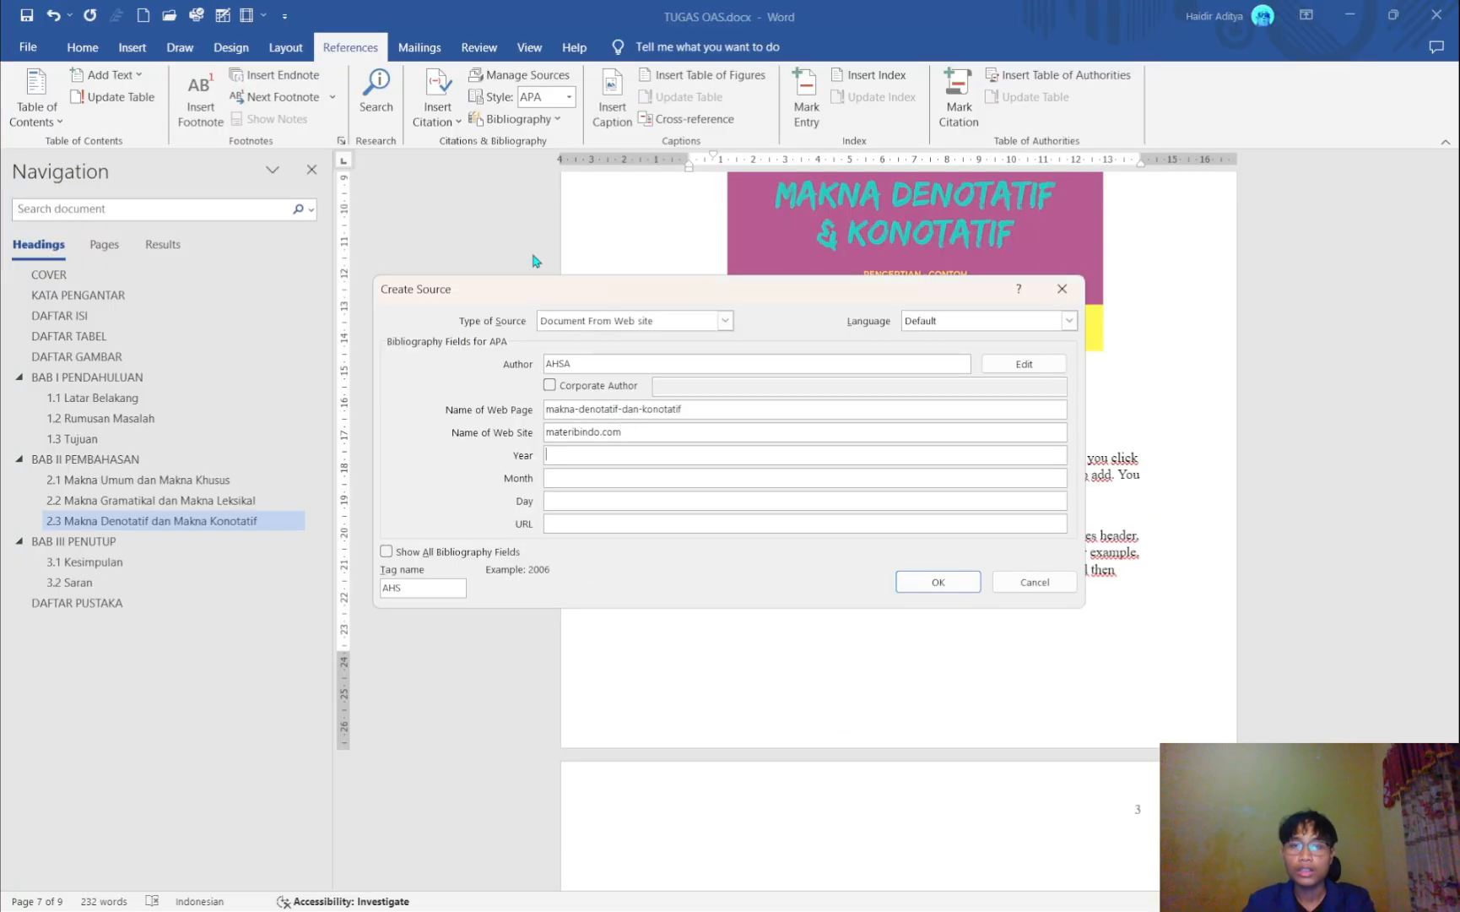
- Fill in the source's publication date from the article: year 2019, month April, day 22
key("alt+Tab")
key("alt+Tab")
type("2019")
key("Tab")
key("alt+Tab")
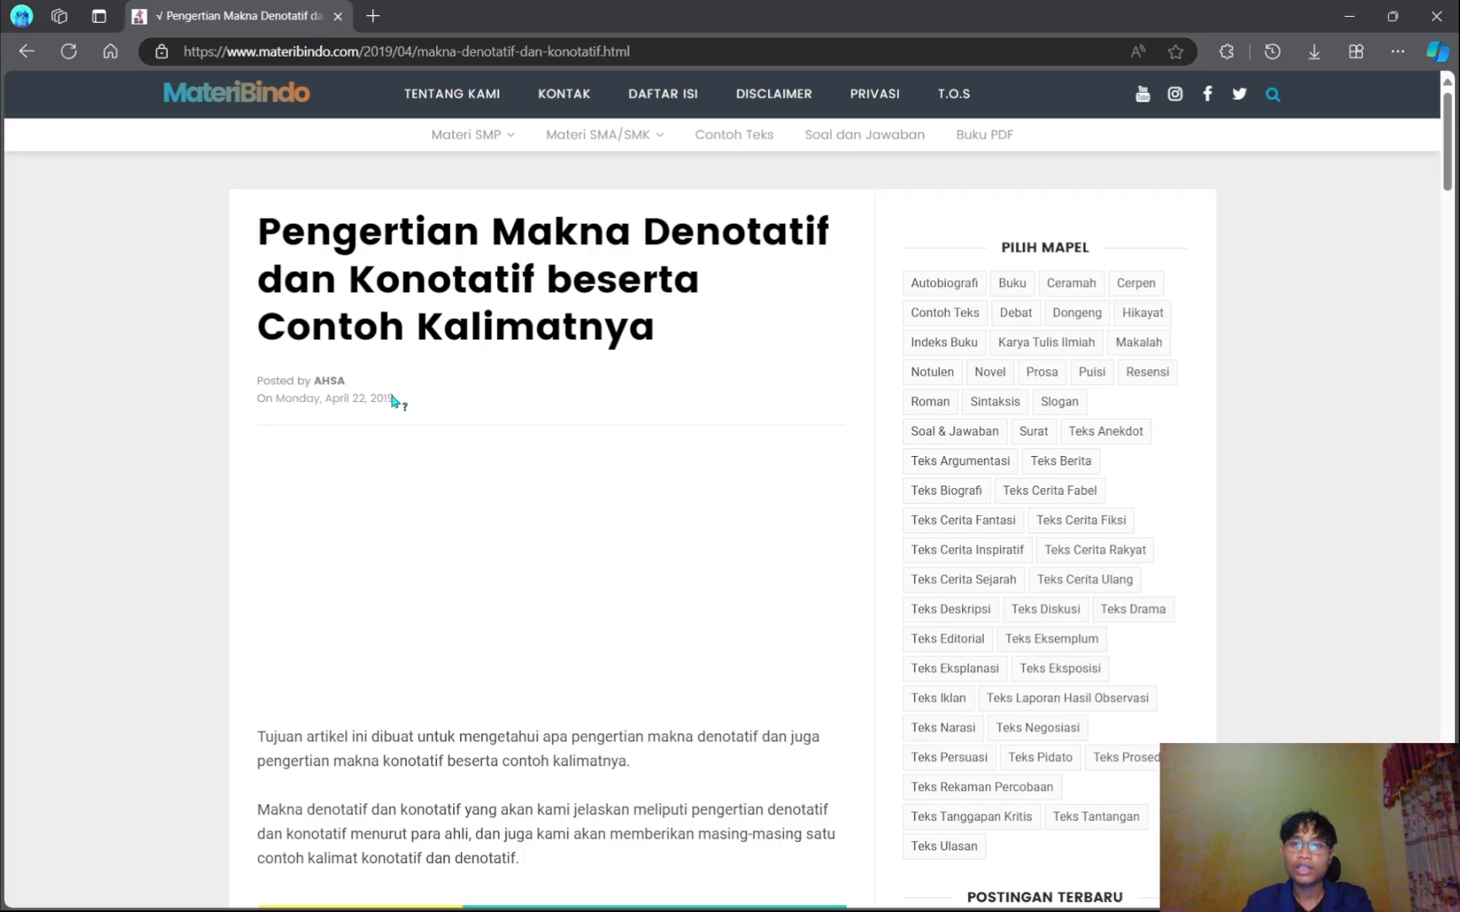
key("alt+Tab")
type("Ap")
key("alt+Tab")
key("alt+Tab")
key("Tab")
type("2")
key("alt+Tab")
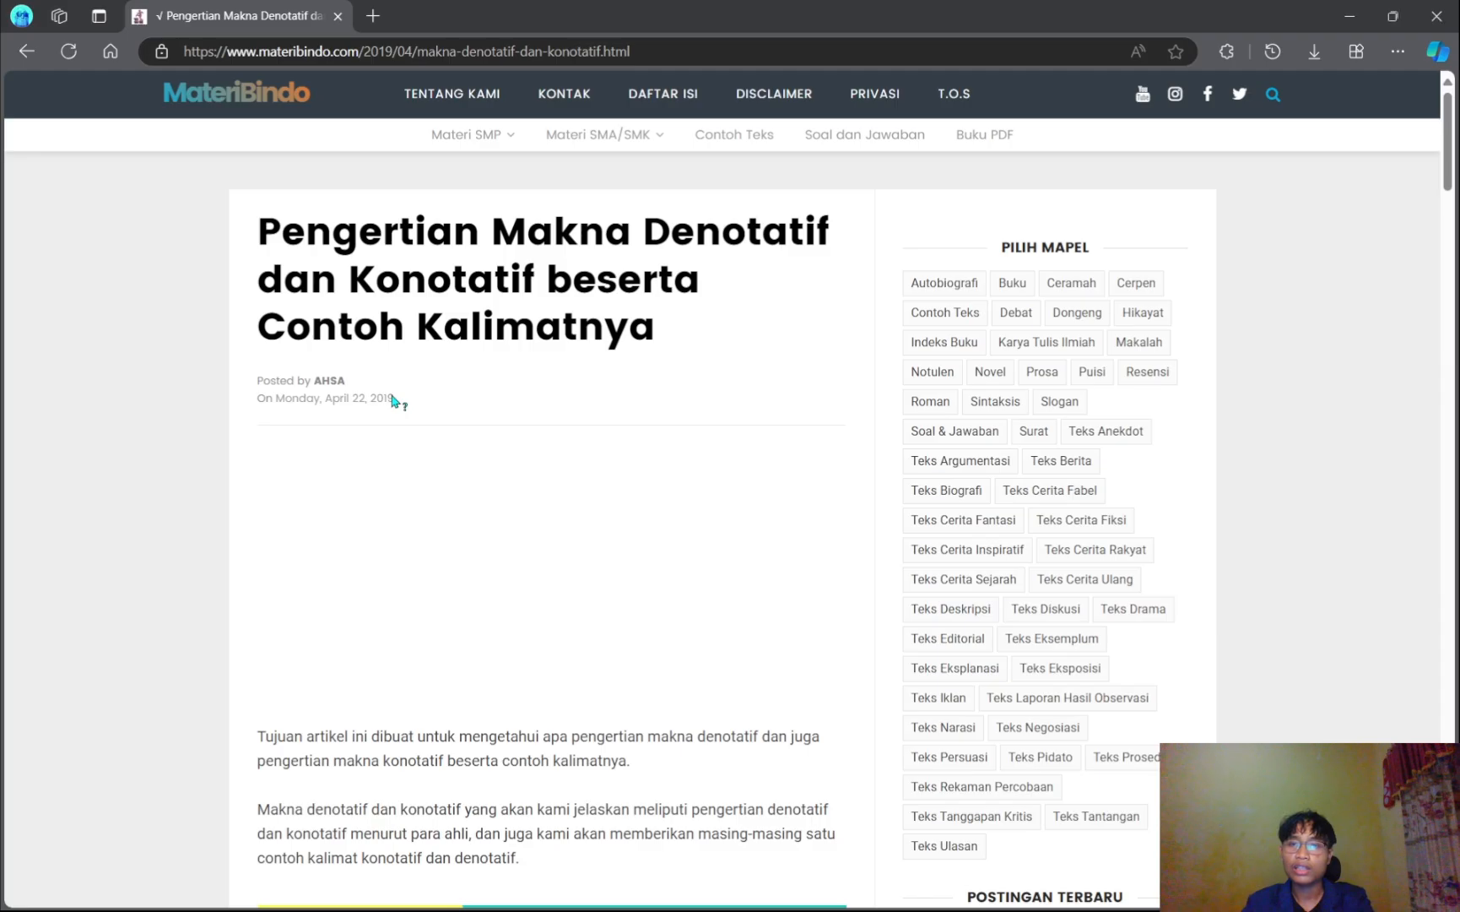
key("alt+Tab")
key("Tab")
- Copy the article's web address from the browser into the source's URL and confirm the source to insert its citation
key("alt+Tab")
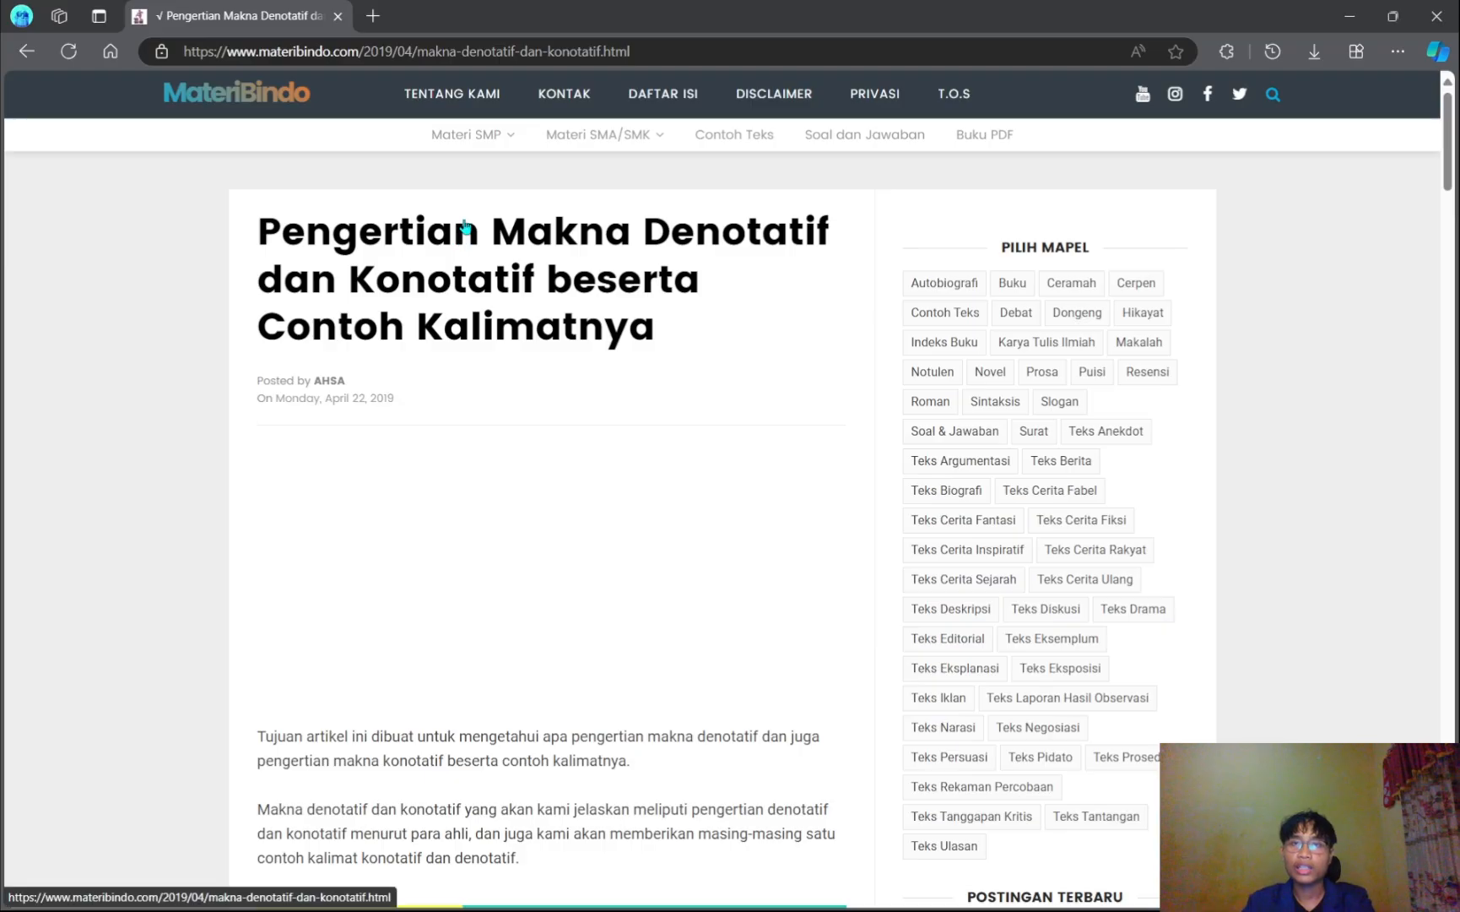
left_click(666, 52)
key("ctrl+c")
key("alt+Tab")
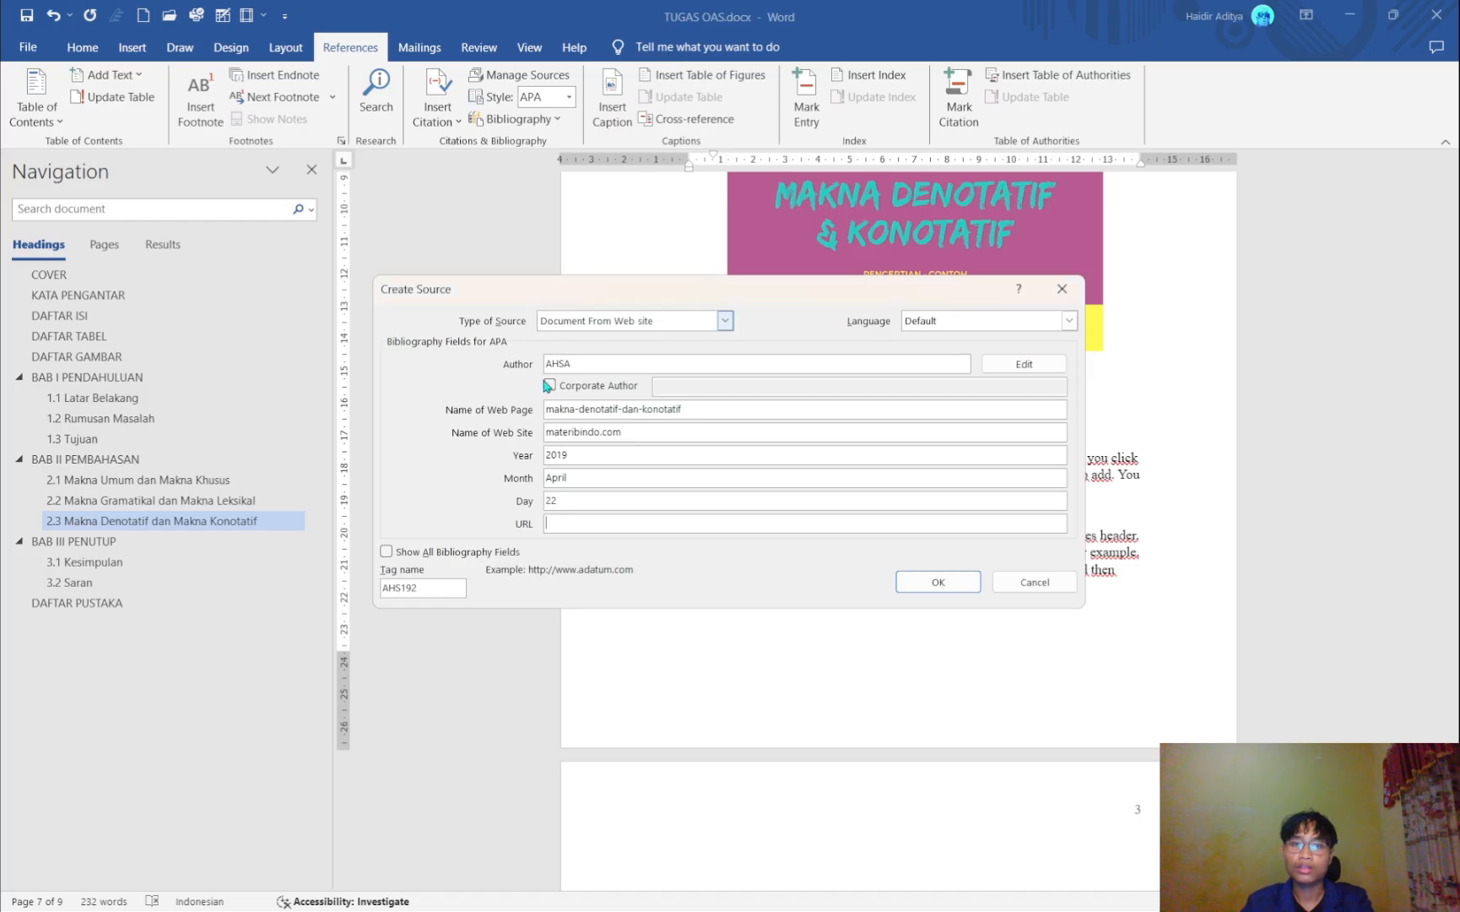
key("ctrl+v")
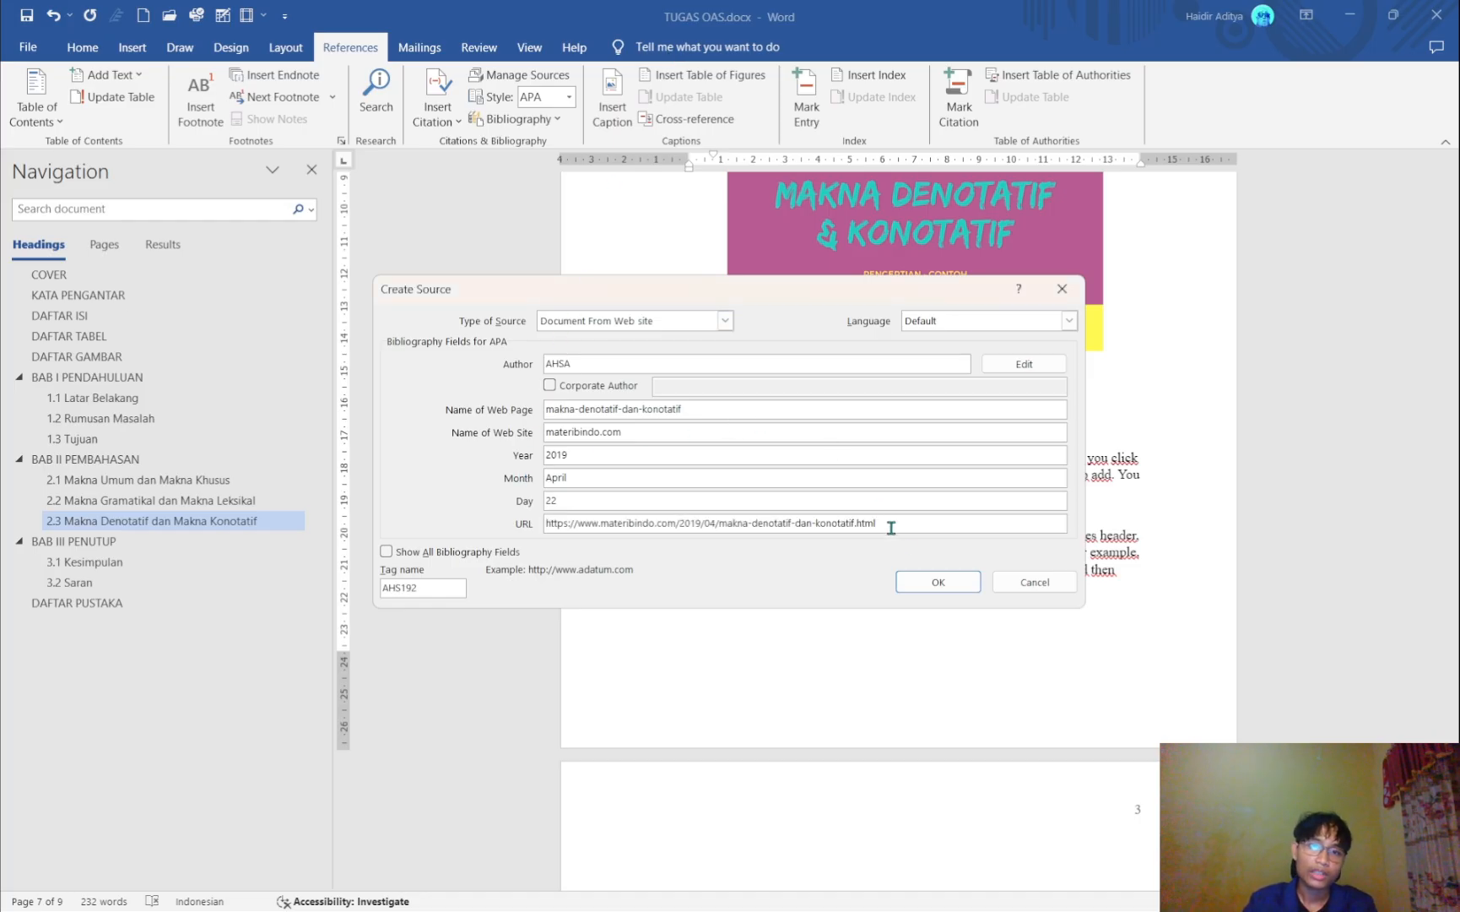
left_click(943, 580)
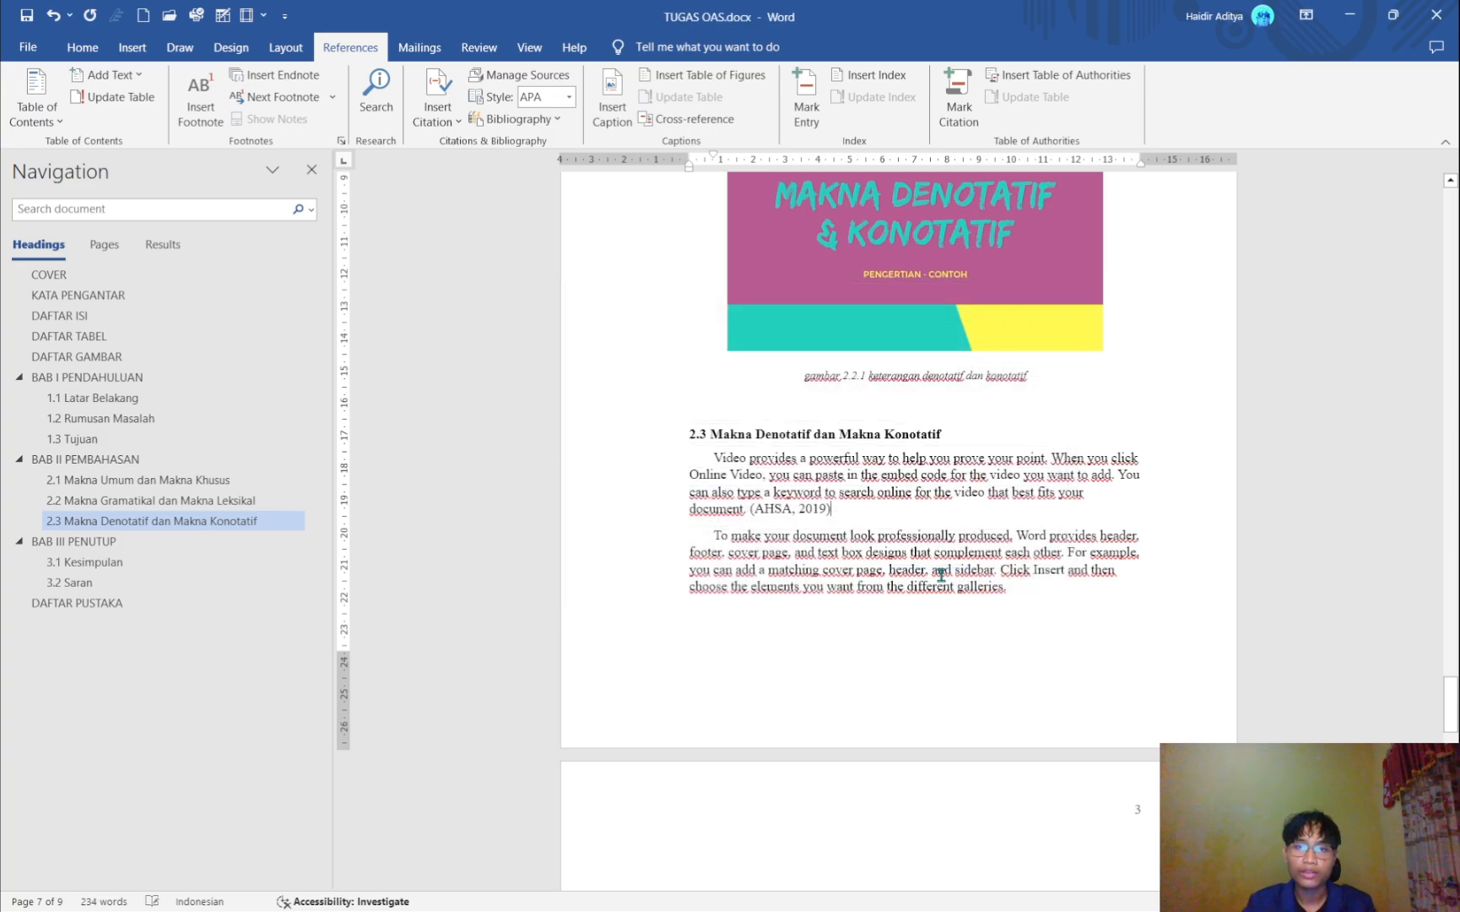
- Insert a bibliography without a built-in title on the empty line under the DAFTAR PUSTAKA heading
scroll(784, 525, "up", 1)
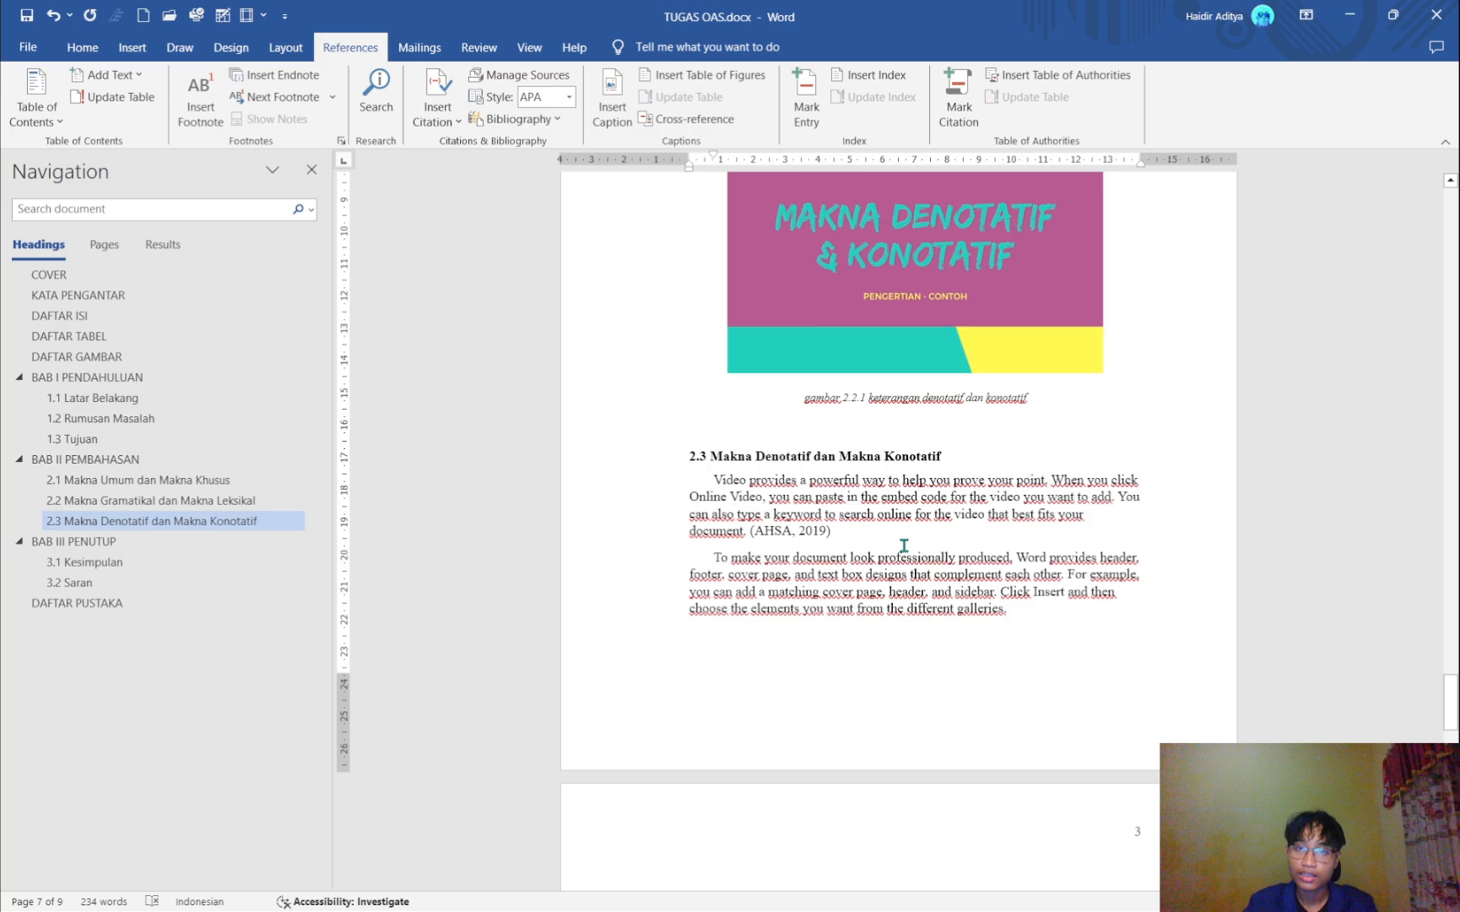
scroll(904, 545, "down", 4)
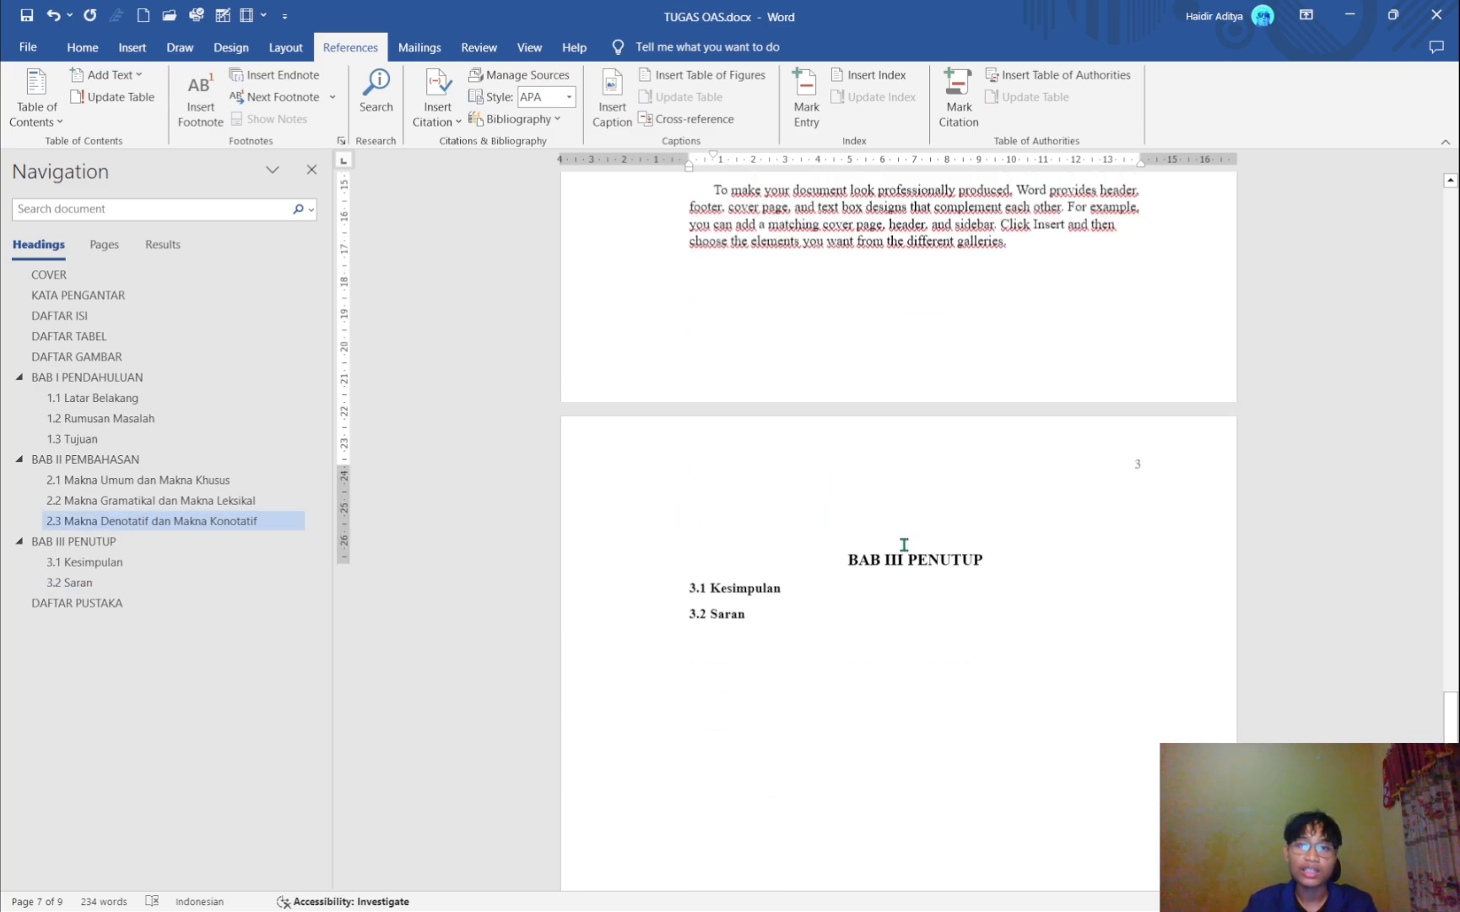
scroll(904, 545, "up", 2)
scroll(904, 545, "down", 12)
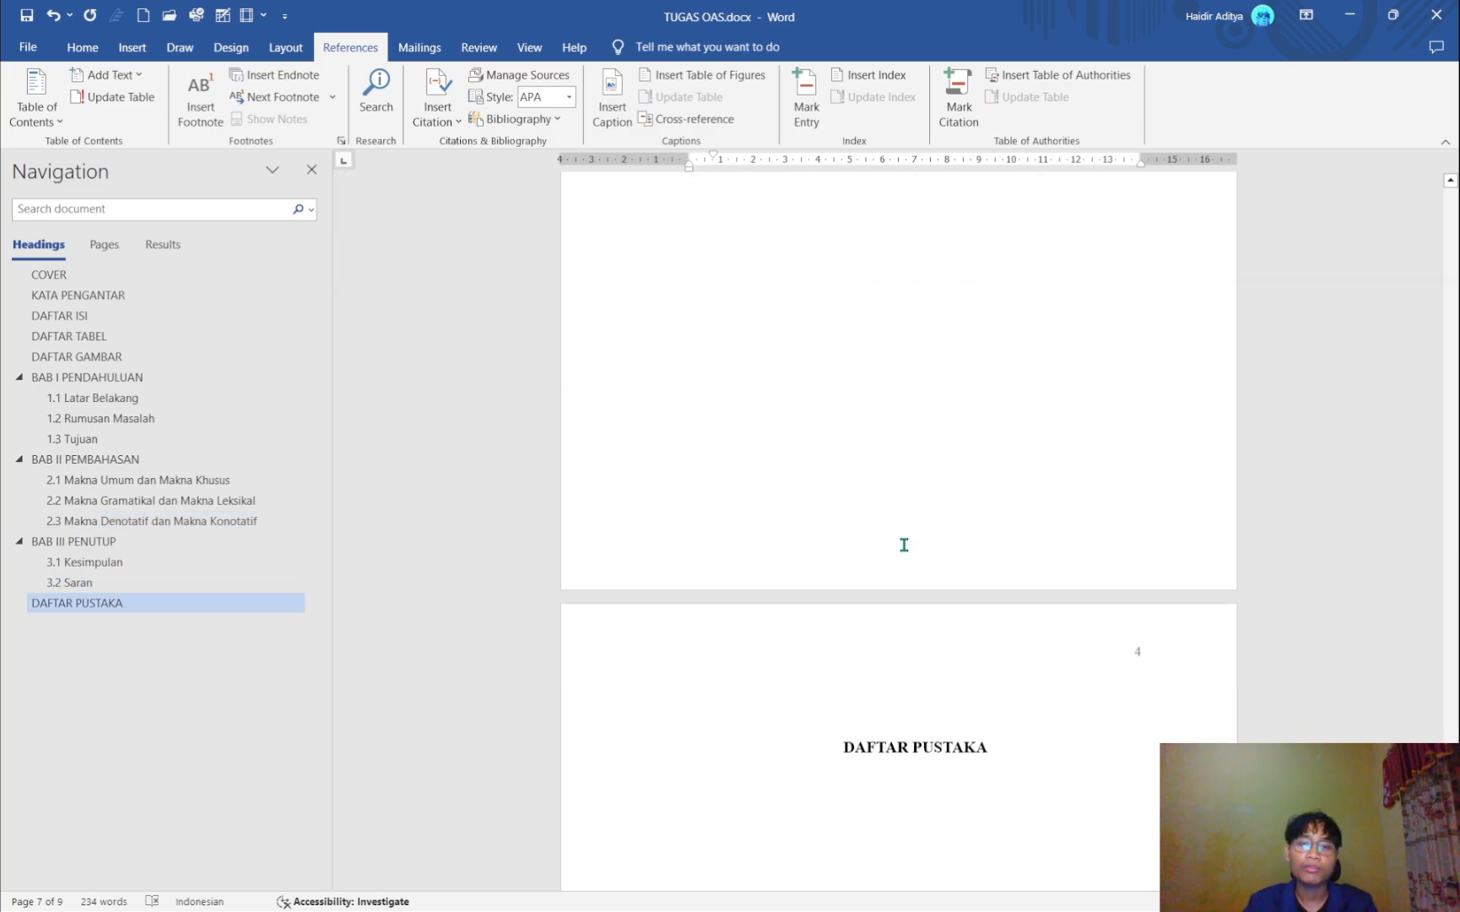
left_click(1074, 459)
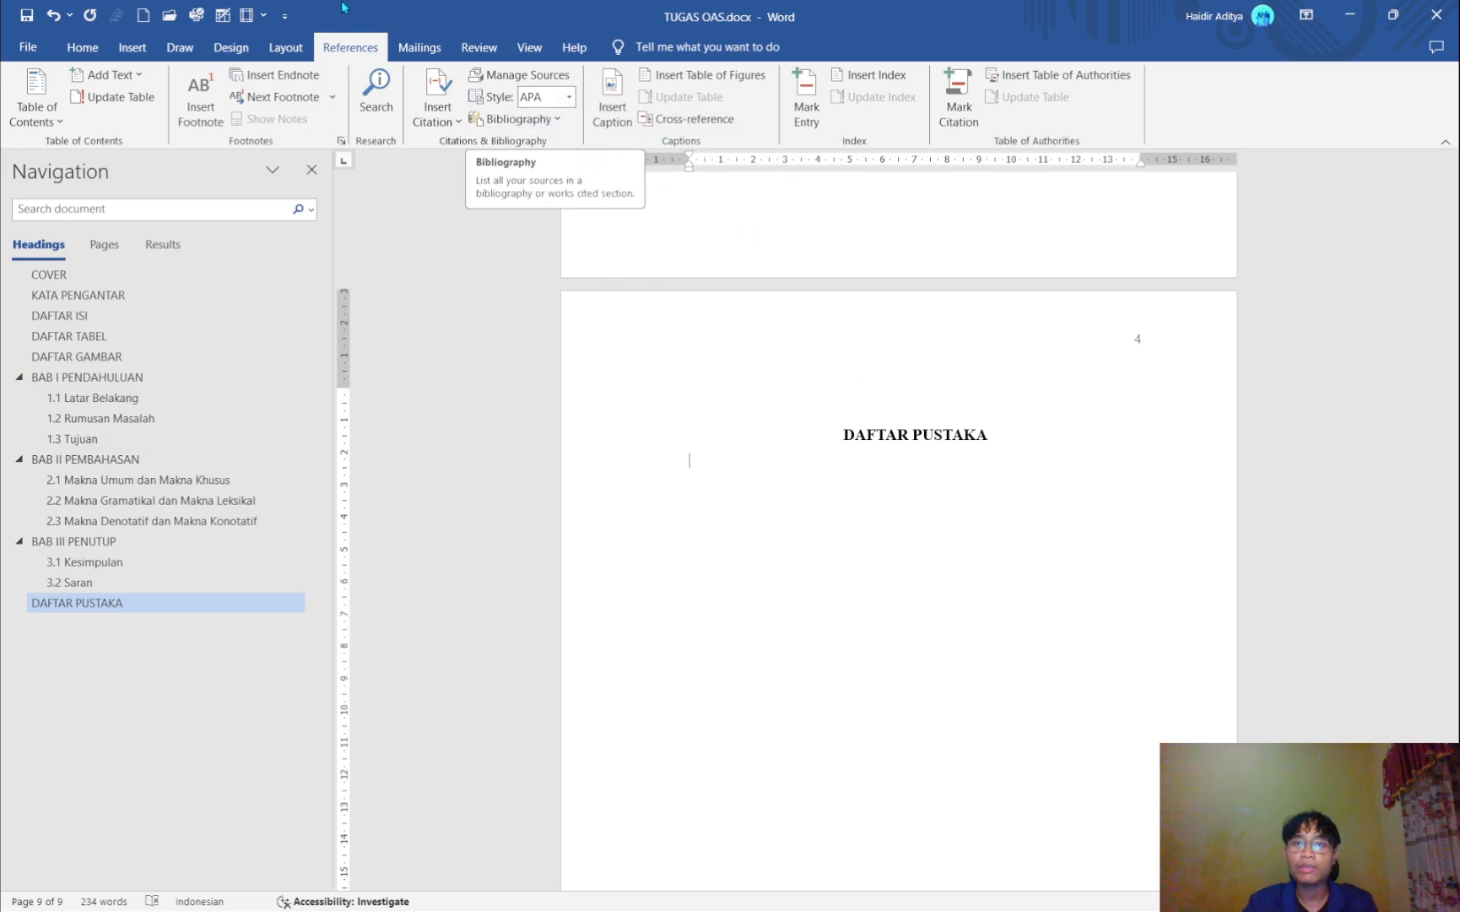
left_click(519, 119)
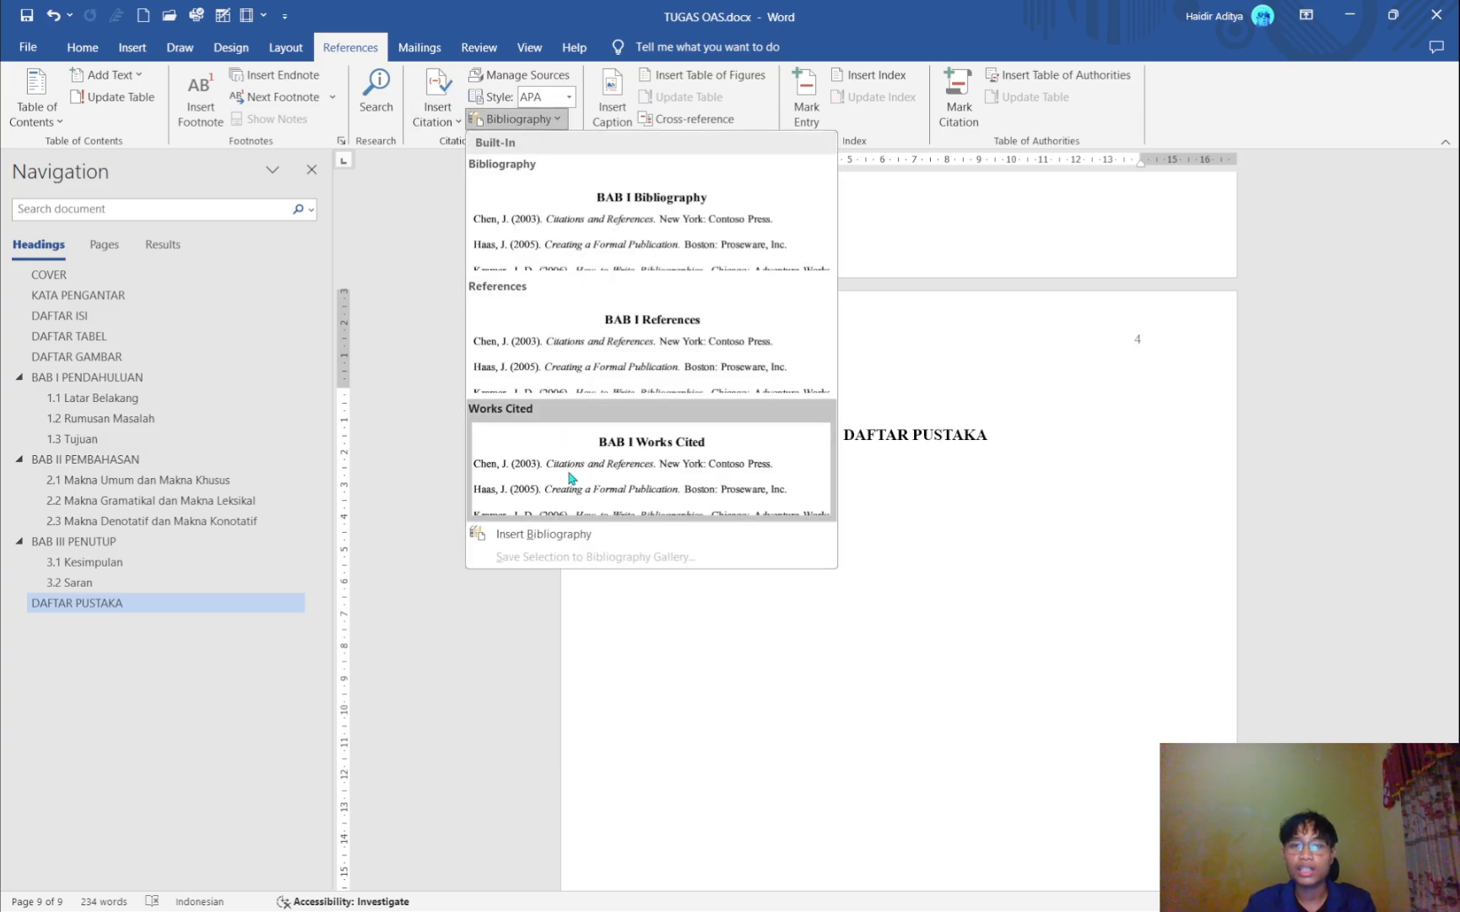
left_click(541, 535)
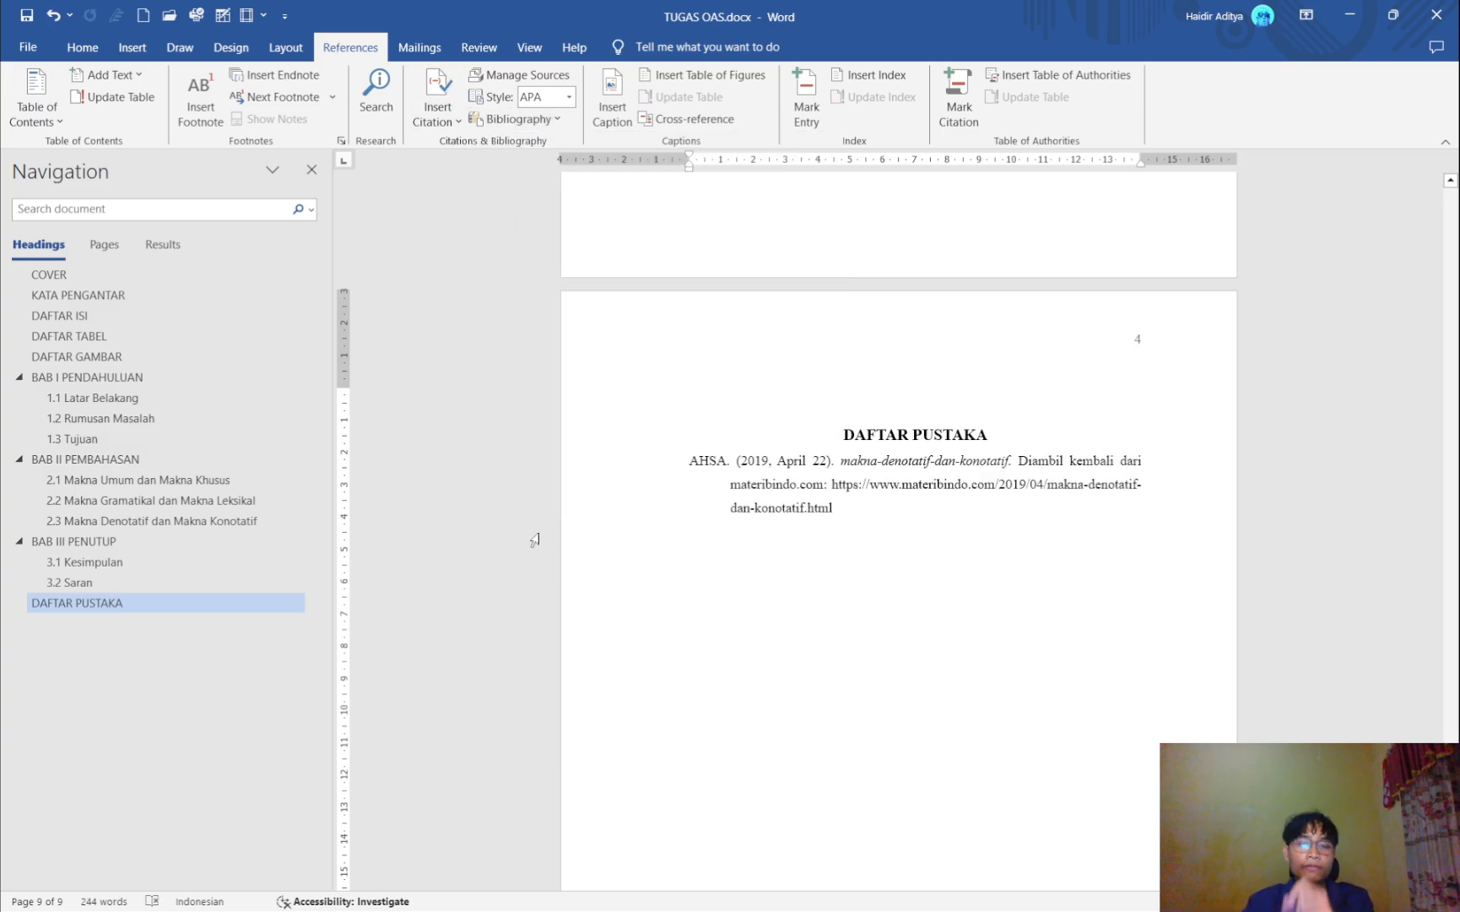
scroll(901, 553, "up", 1)
left_click(909, 571)
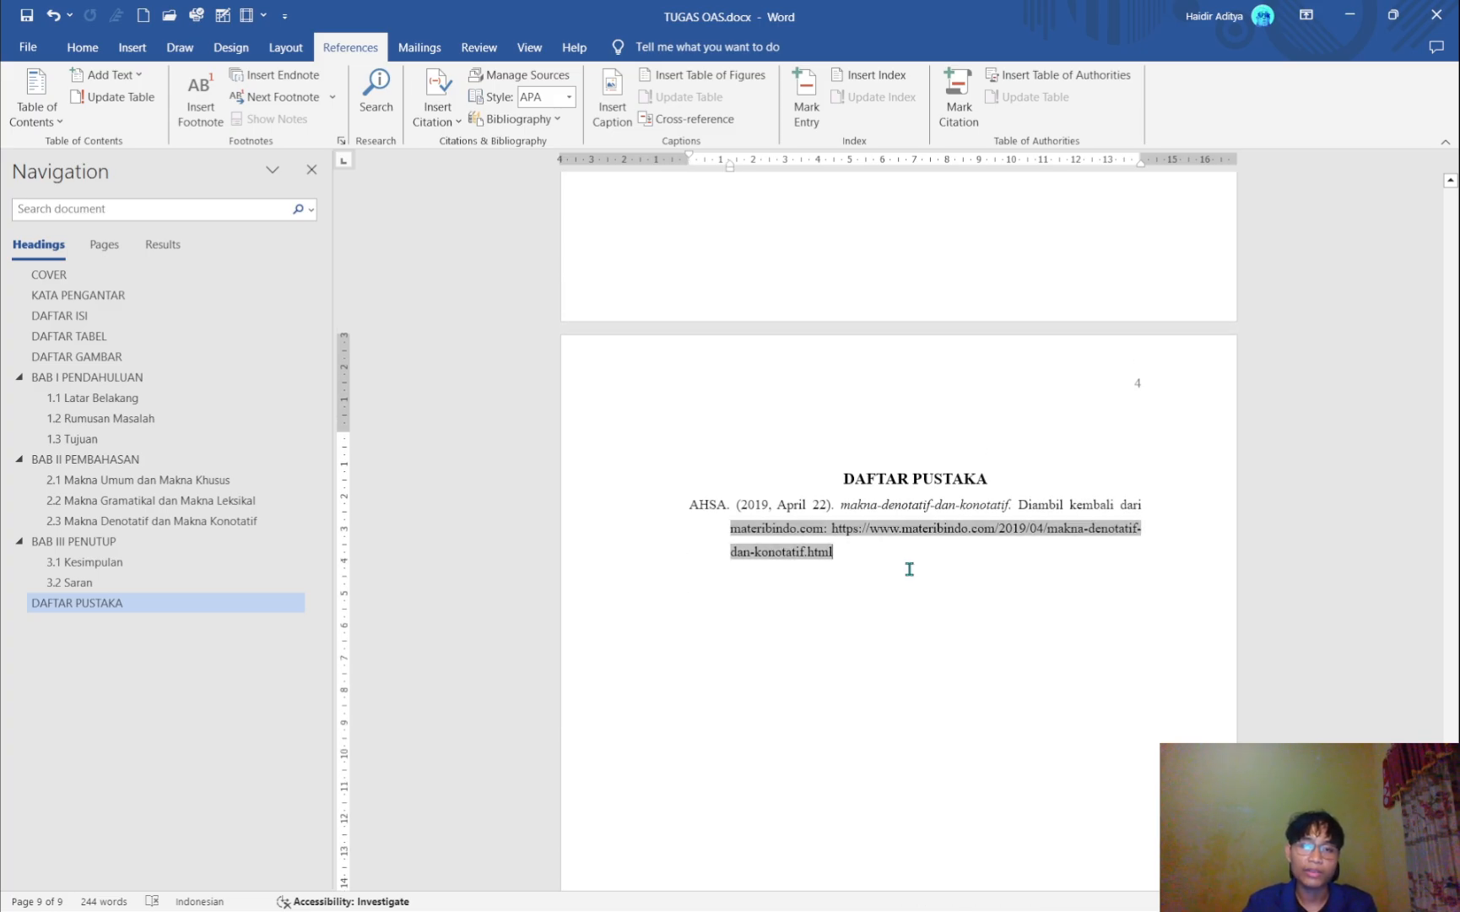
- Add an empty line between the DAFTAR PUSTAKA heading and the bibliography entry
left_click_drag(885, 564, 707, 528)
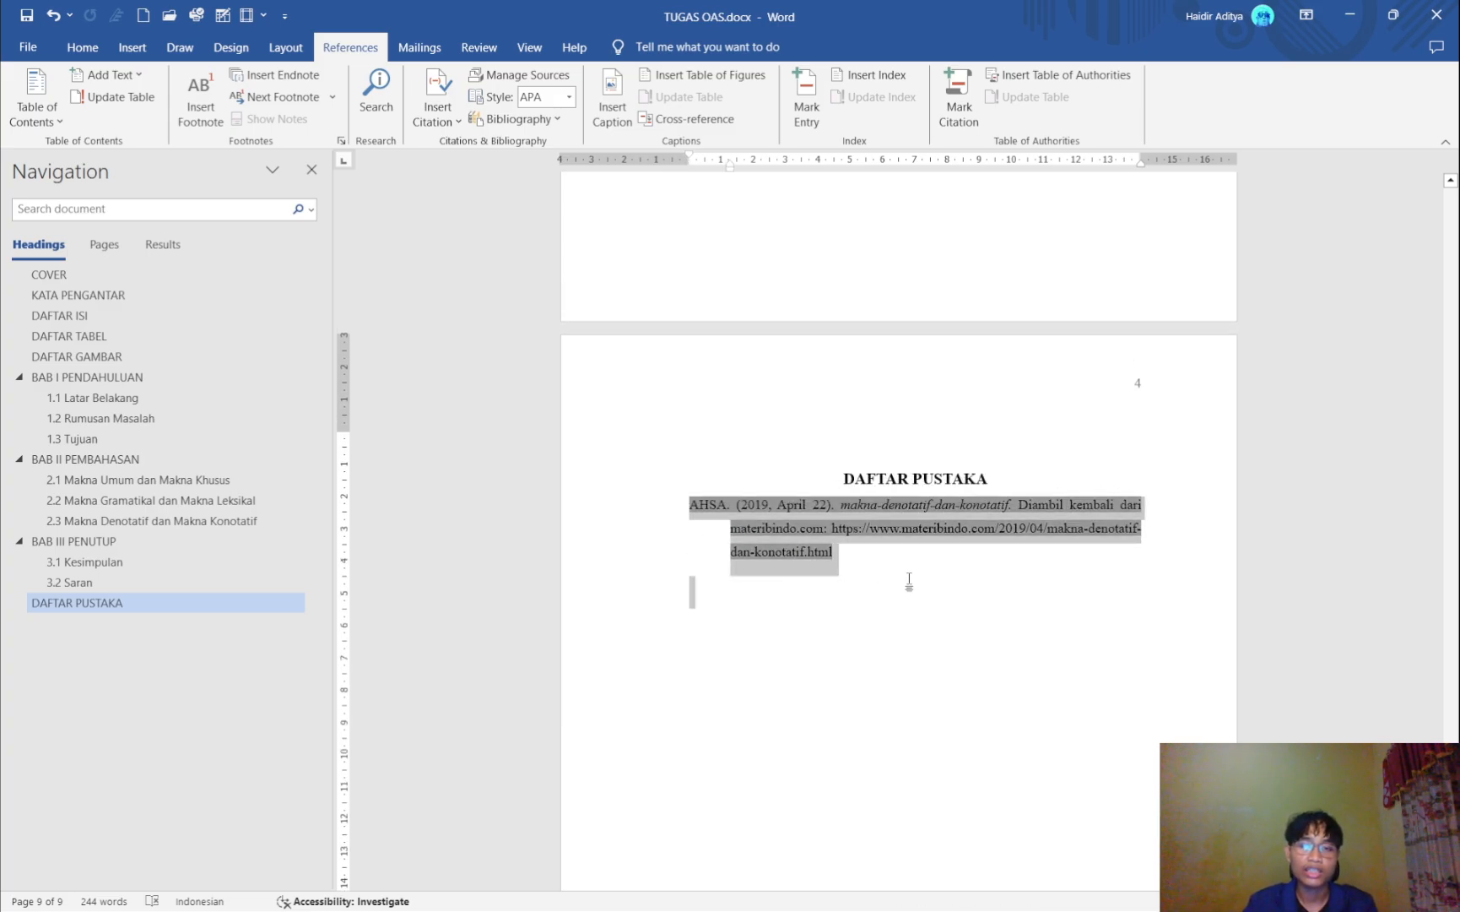
left_click(692, 592)
scroll(848, 595, "up", 3)
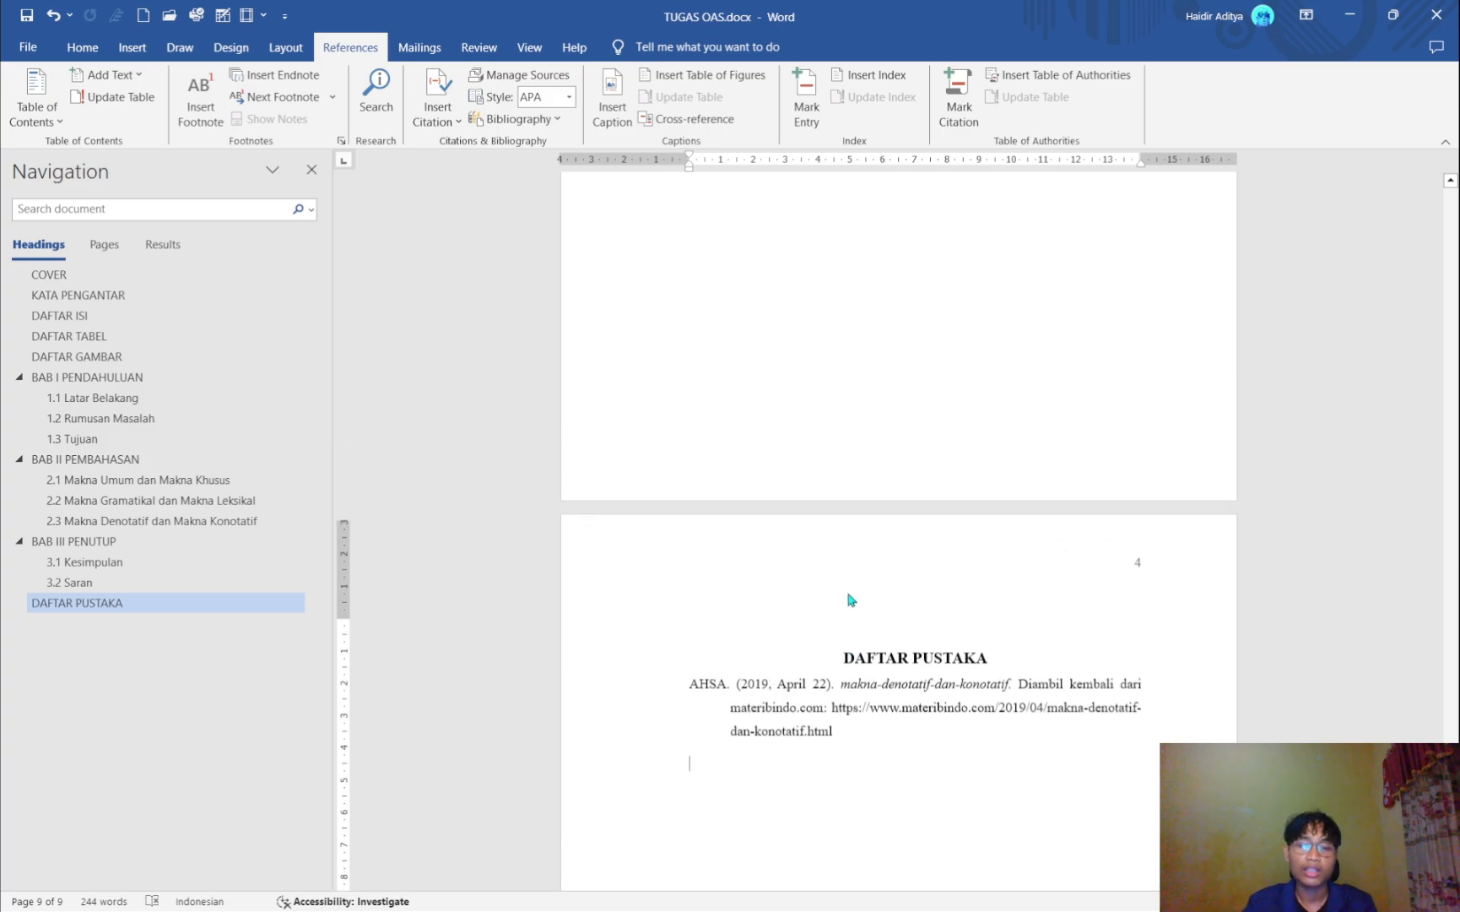
left_click(1027, 657)
key("Return")
scroll(1026, 658, "down", 3)
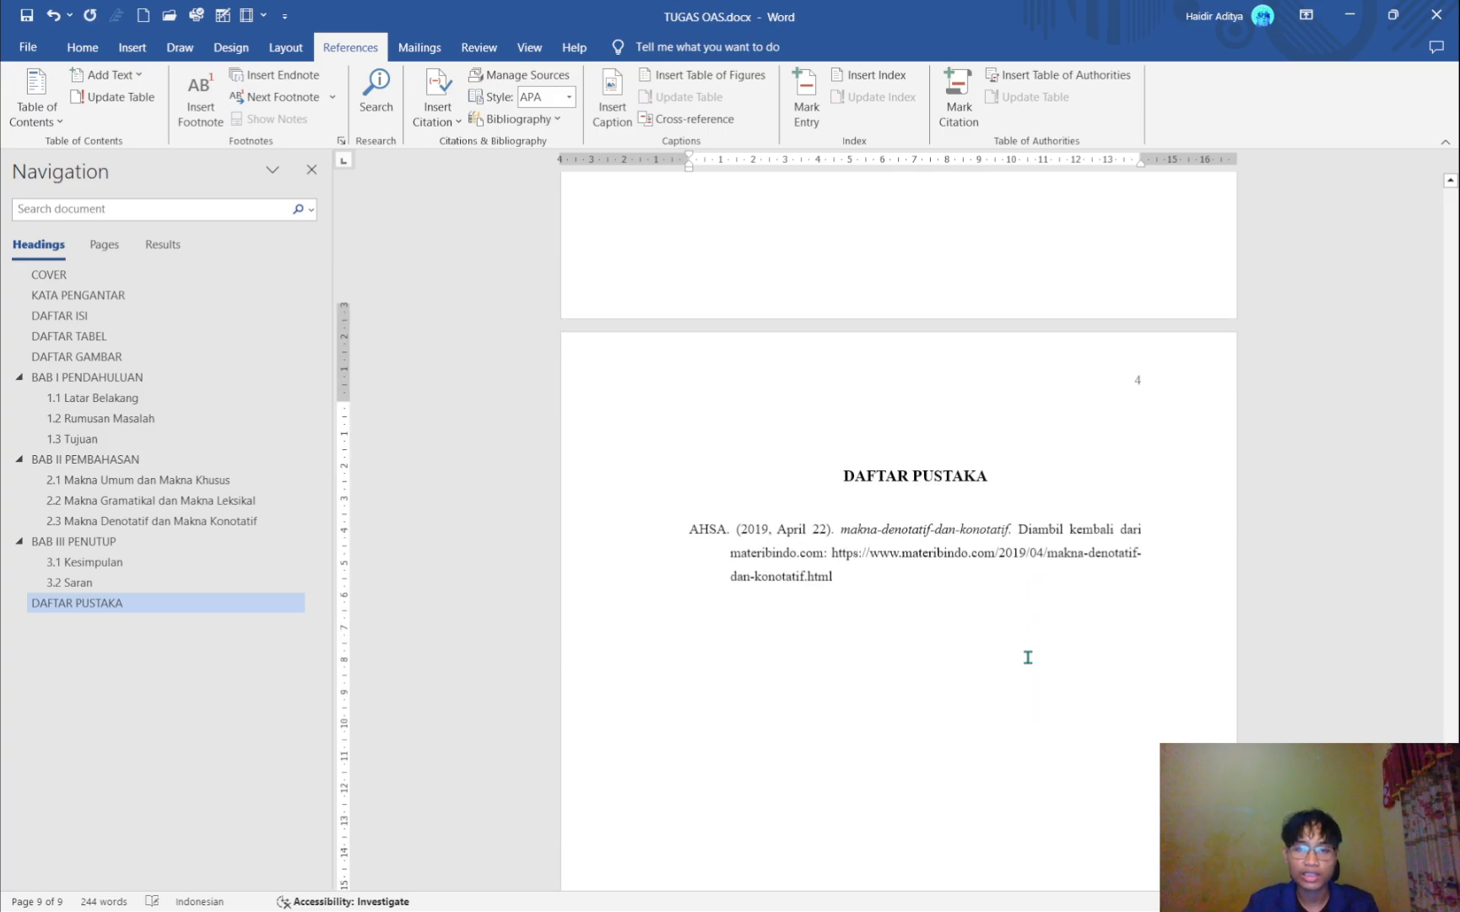
left_click(892, 667)
- Review the document from the bibliography back to the cover and examine the DAFTAR ISI table of contents
scroll(892, 667, "up", 20)
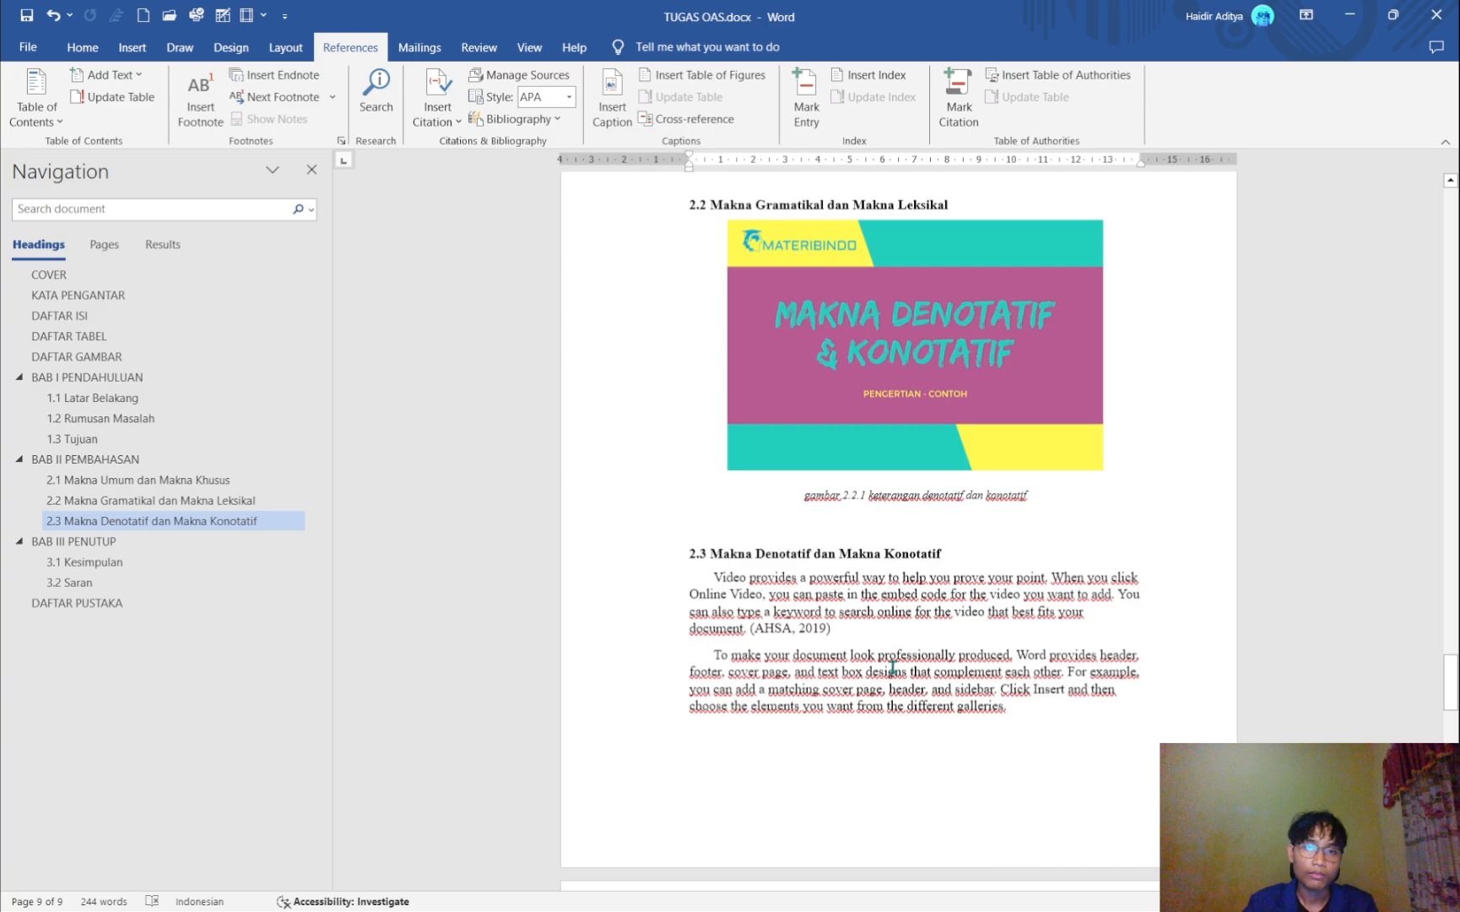
scroll(892, 667, "up", 20)
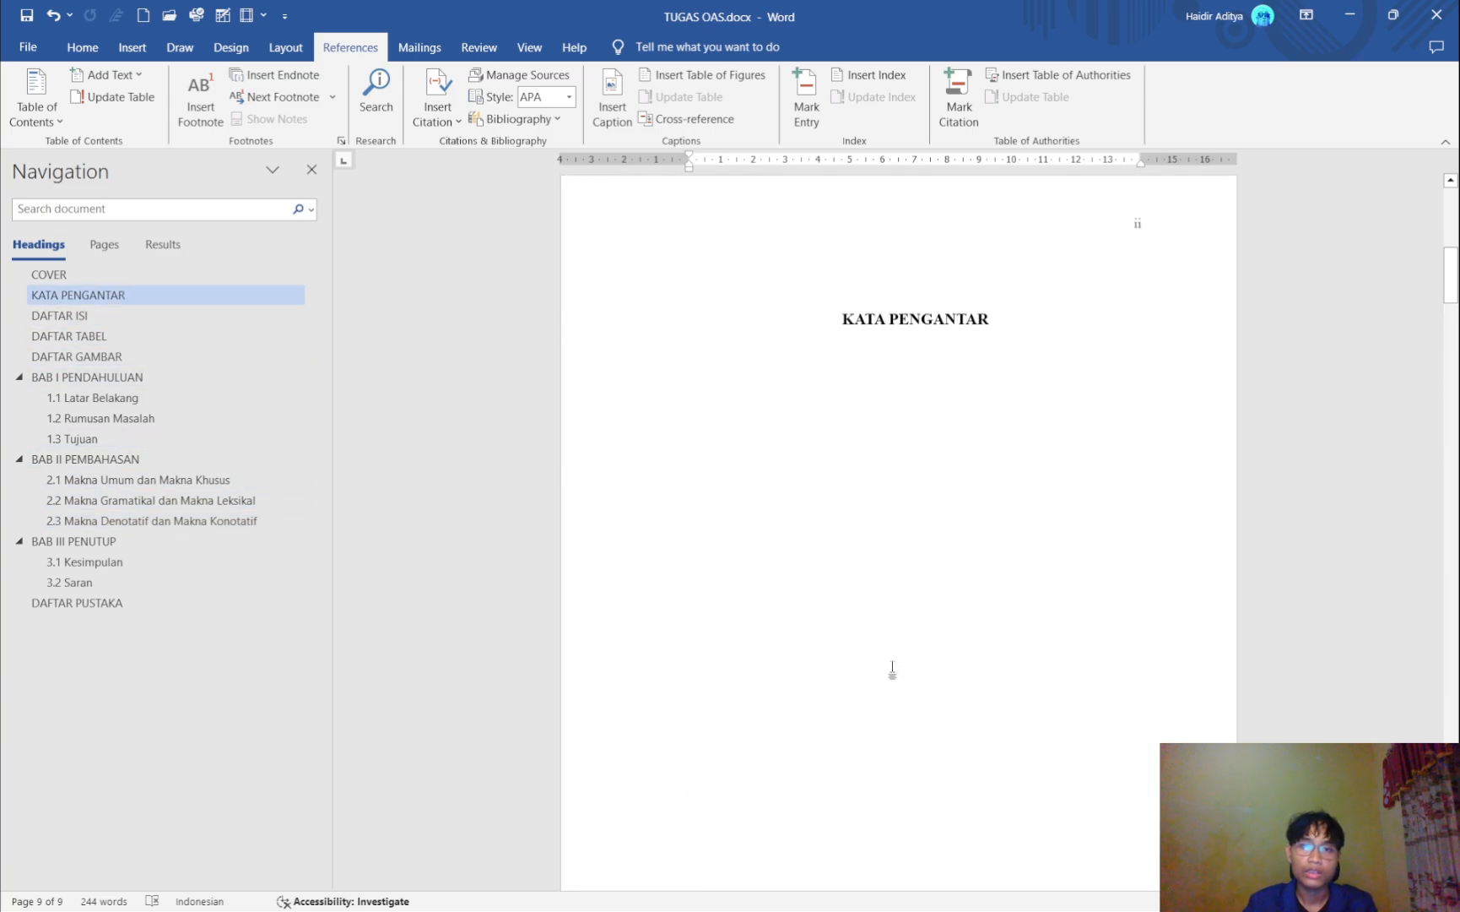
scroll(892, 666, "down", 15)
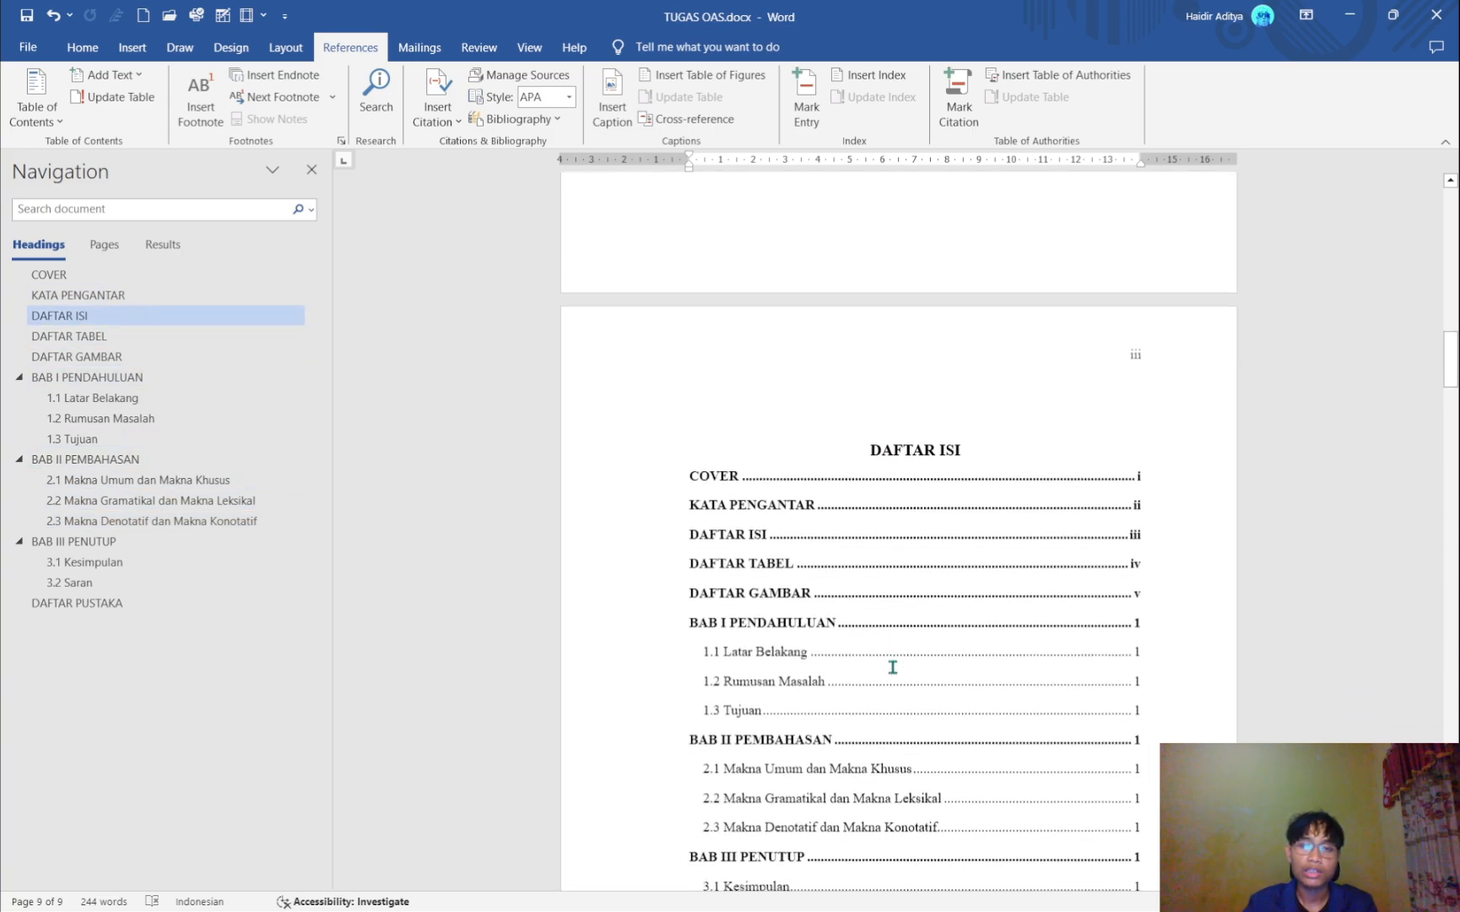
scroll(892, 667, "up", 20)
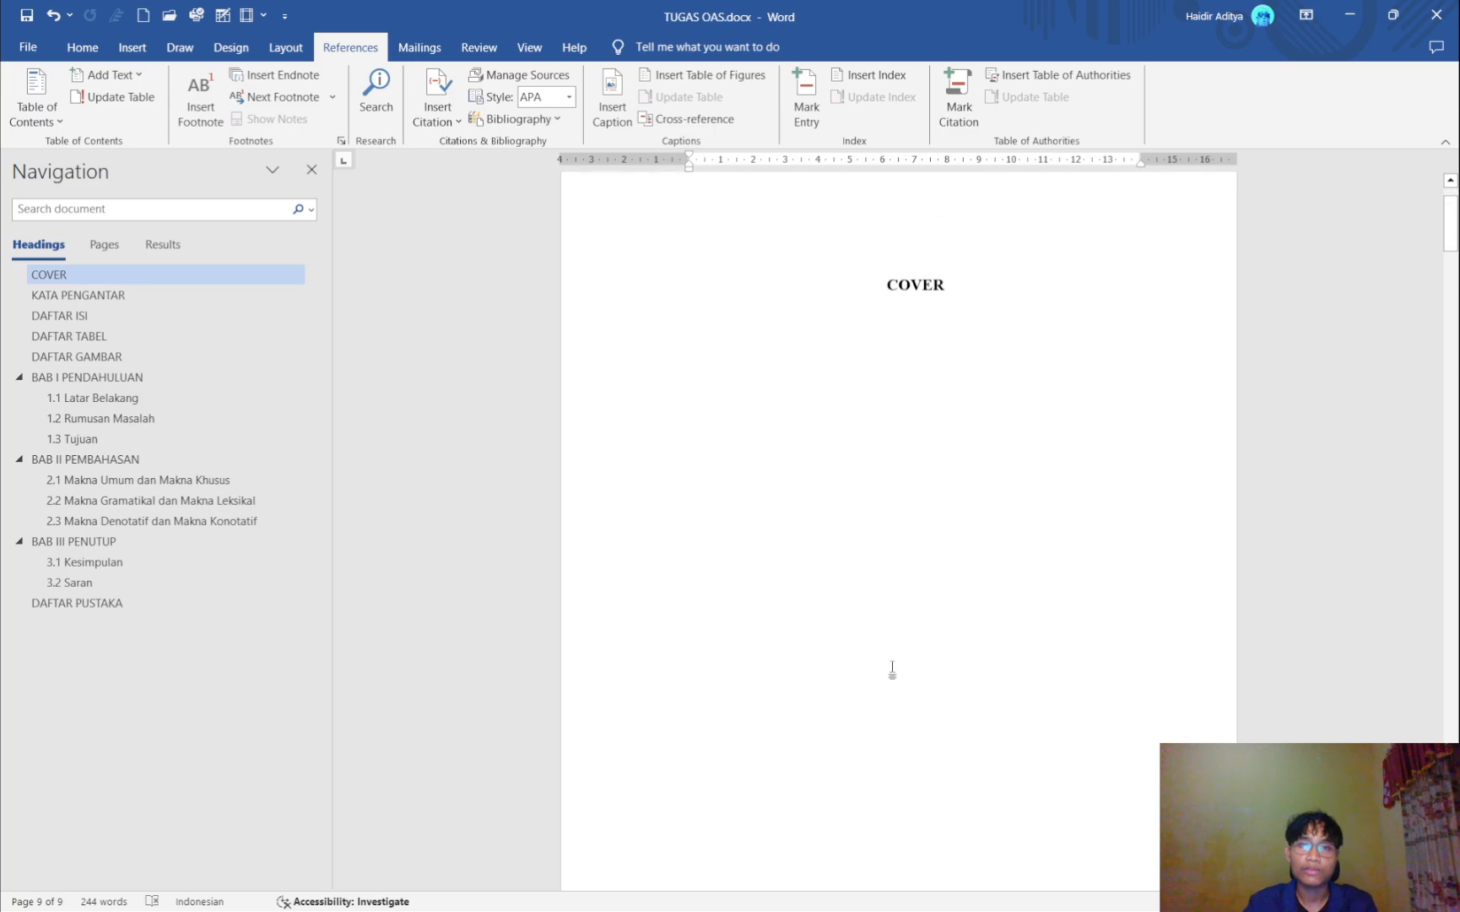
scroll(893, 669, "down", 8)
scroll(893, 669, "down", 10)
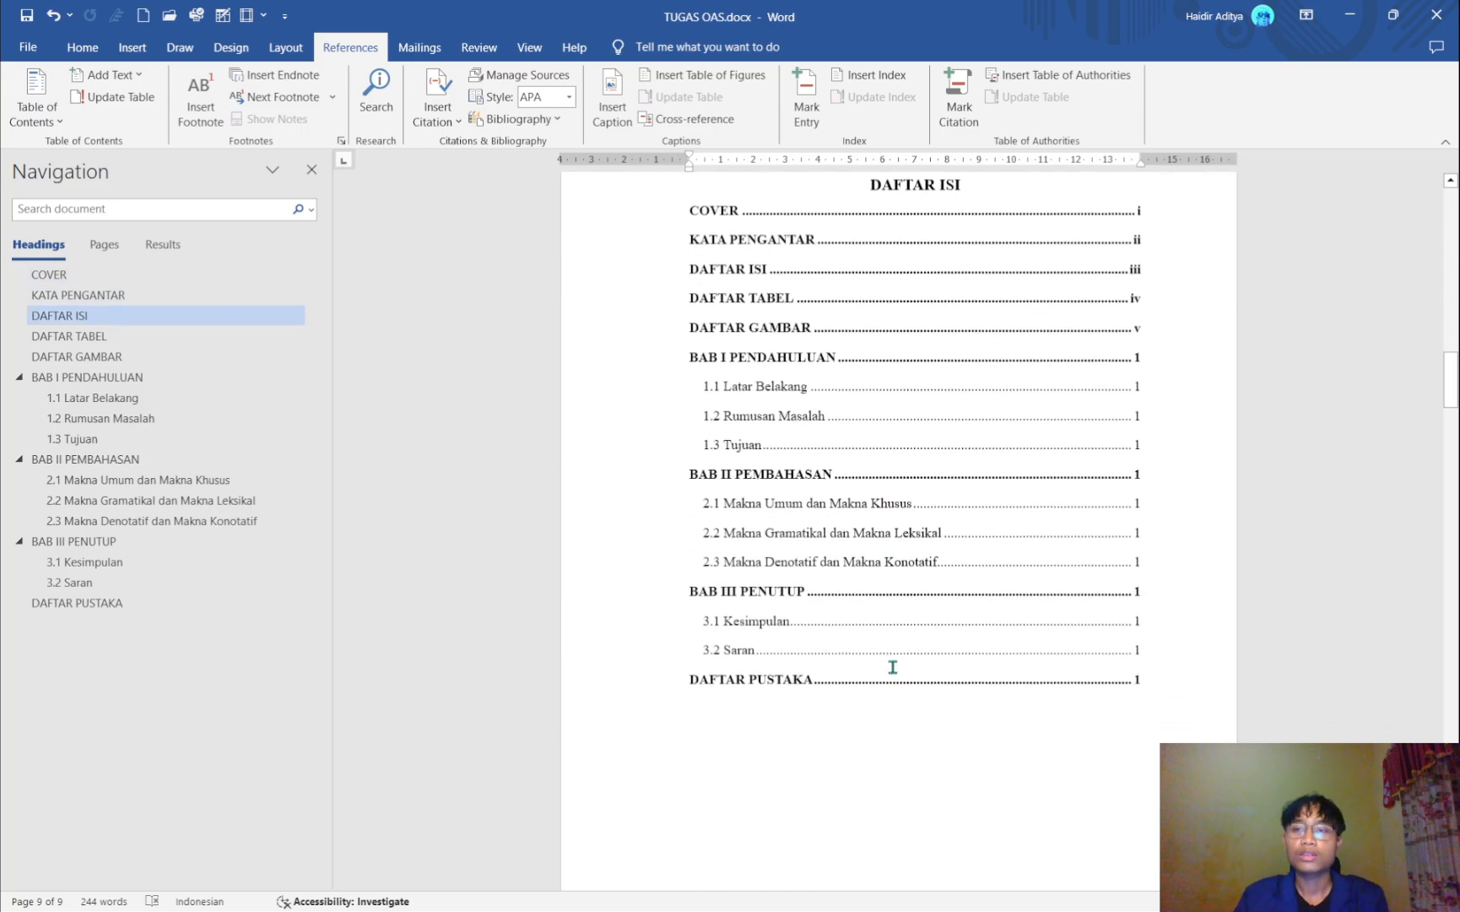
scroll(892, 667, "up", 1)
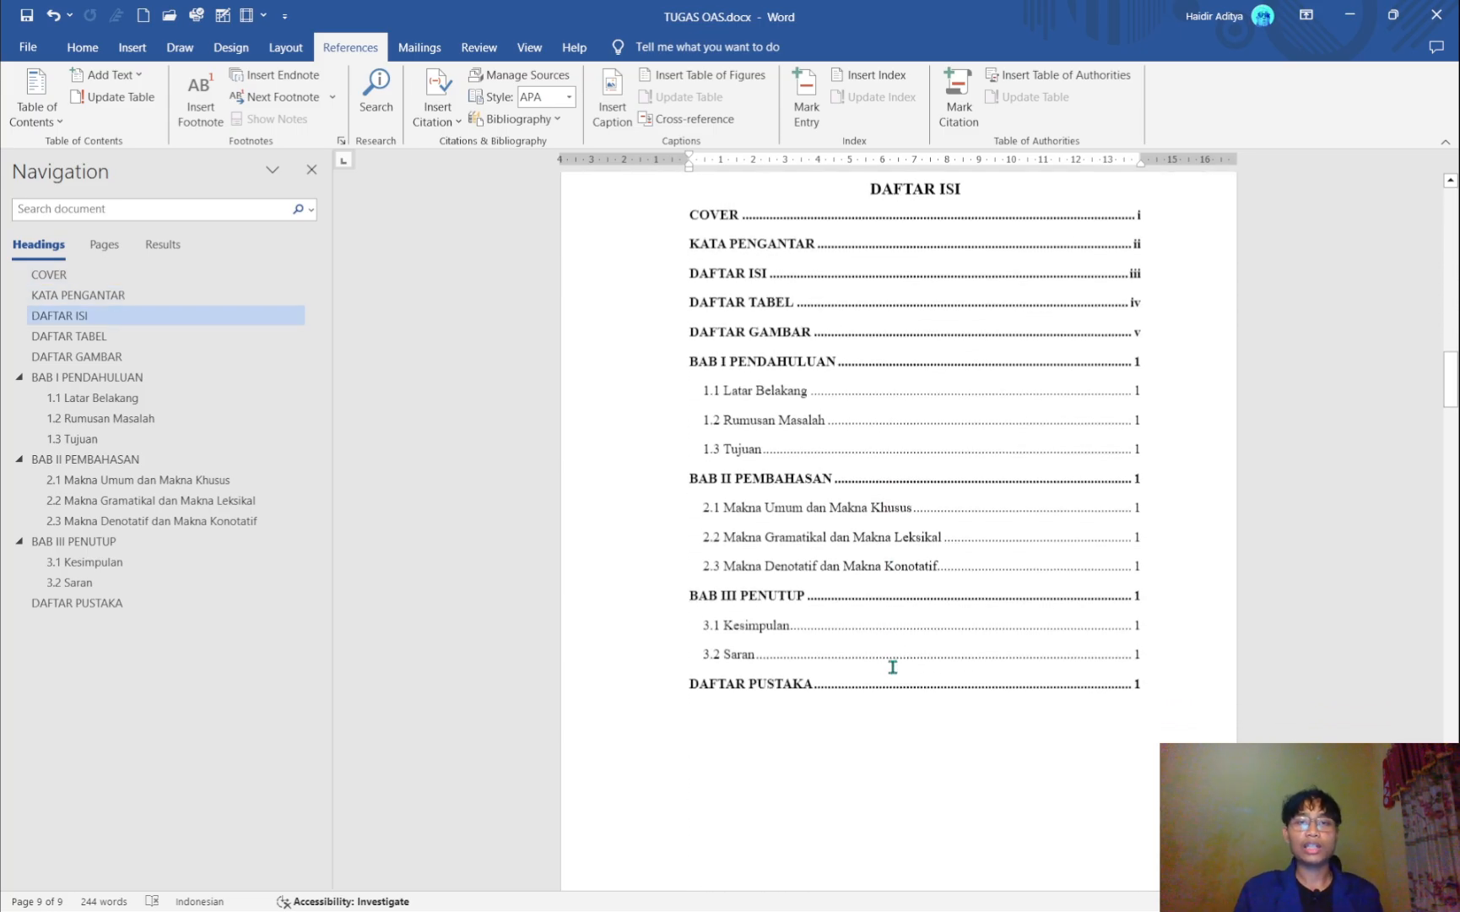